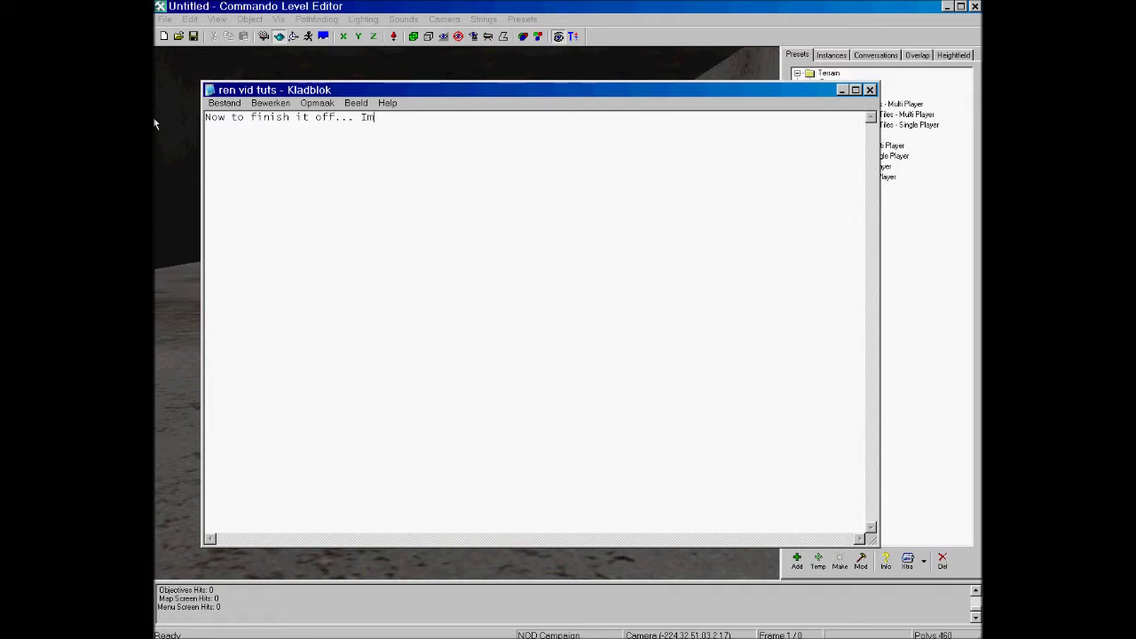
Step: Complete the note with "Ima make a tunnel that connects to this tunnel but has no exit." and minimise the level editor
{"action": "type", "text": "a make a tunnel; that connects to this tunnel but ha sno exit."}
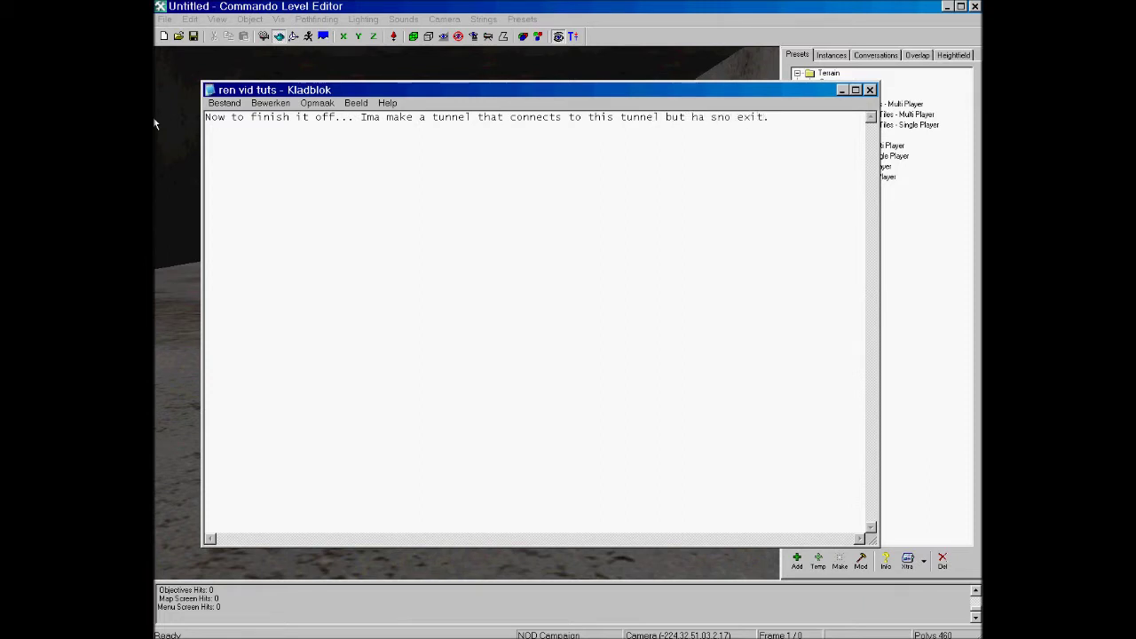
{"action": "key", "text": "BackSpace"}
{"action": "key", "text": "BackSpace"}
{"action": "key", "text": "BackSpace"}
{"action": "key", "text": "BackSpace"}
{"action": "key", "text": "BackSpace"}
{"action": "key", "text": "BackSpace"}
{"action": "key", "text": "BackSpace"}
{"action": "key", "text": "BackSpace"}
{"action": "key", "text": "BackSpace"}
{"action": "key", "text": "BackSpace"}
{"action": "type", "text": "as no exit"}
{"action": "left_click", "coordinate": [521, 8]}
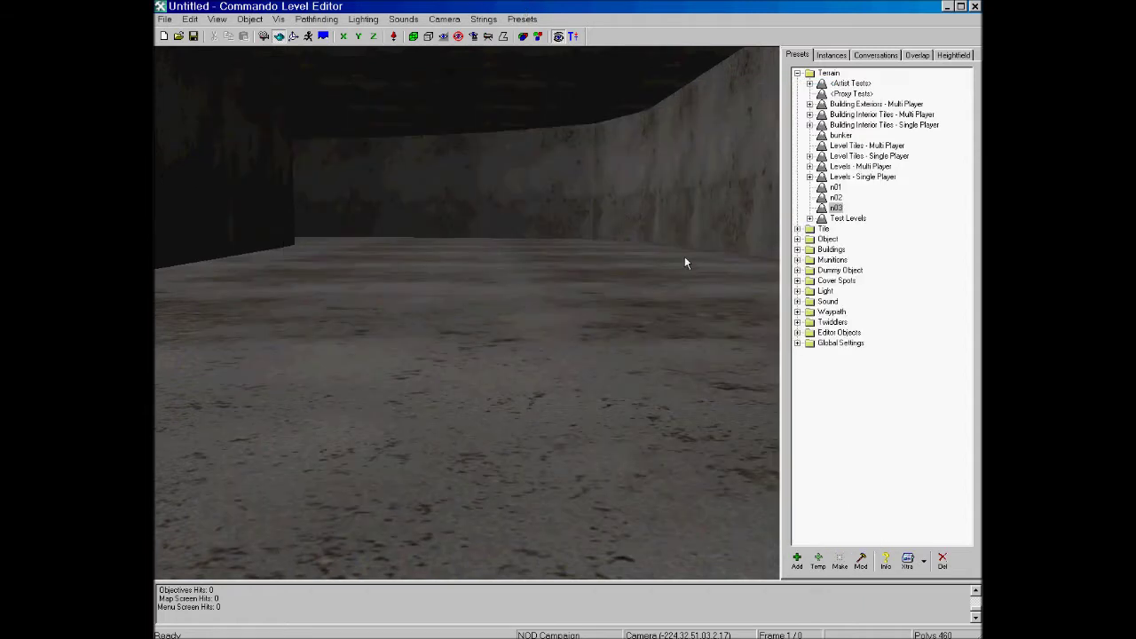
{"action": "left_click", "coordinate": [946, 6]}
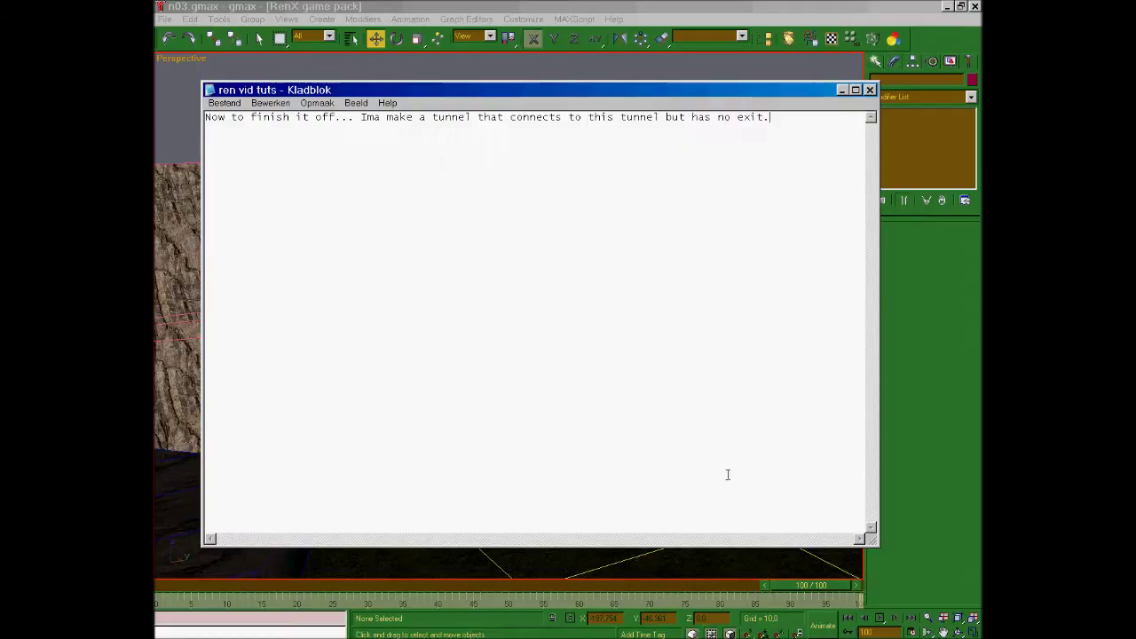
Step: Replace the note with "Sounds odd? You'll see what I mean when it's done..." and clear it again
{"action": "left_click_drag", "start_coordinate": [786, 132], "coordinate": [206, 118]}
{"action": "type", "text": "Sounds odd"}
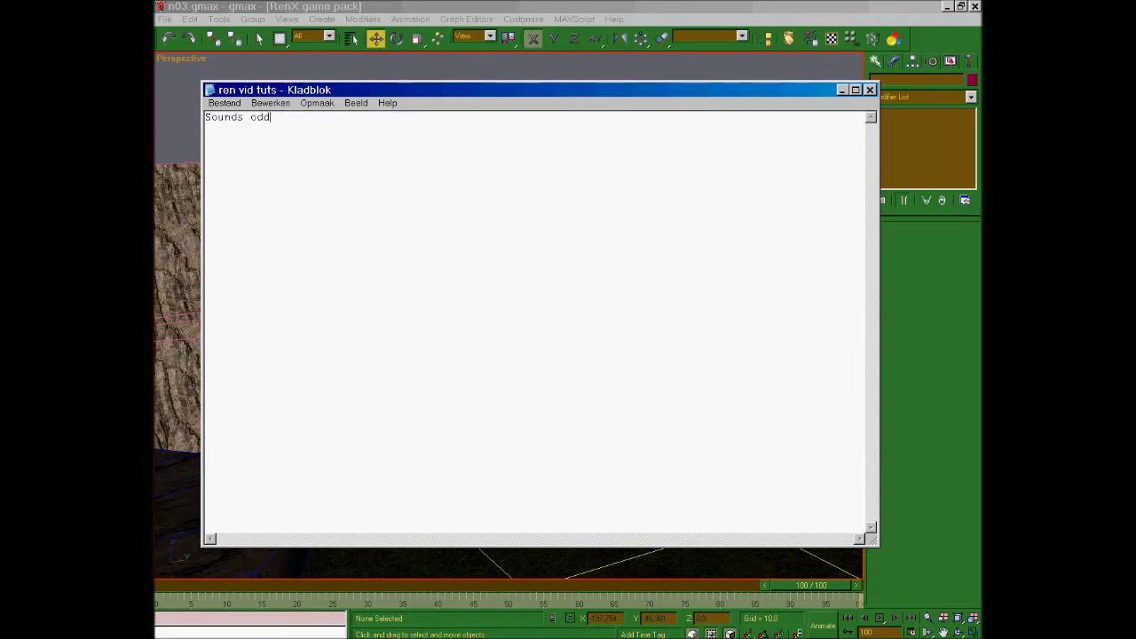
{"action": "type", "text": "? You'll see what I mean when"}
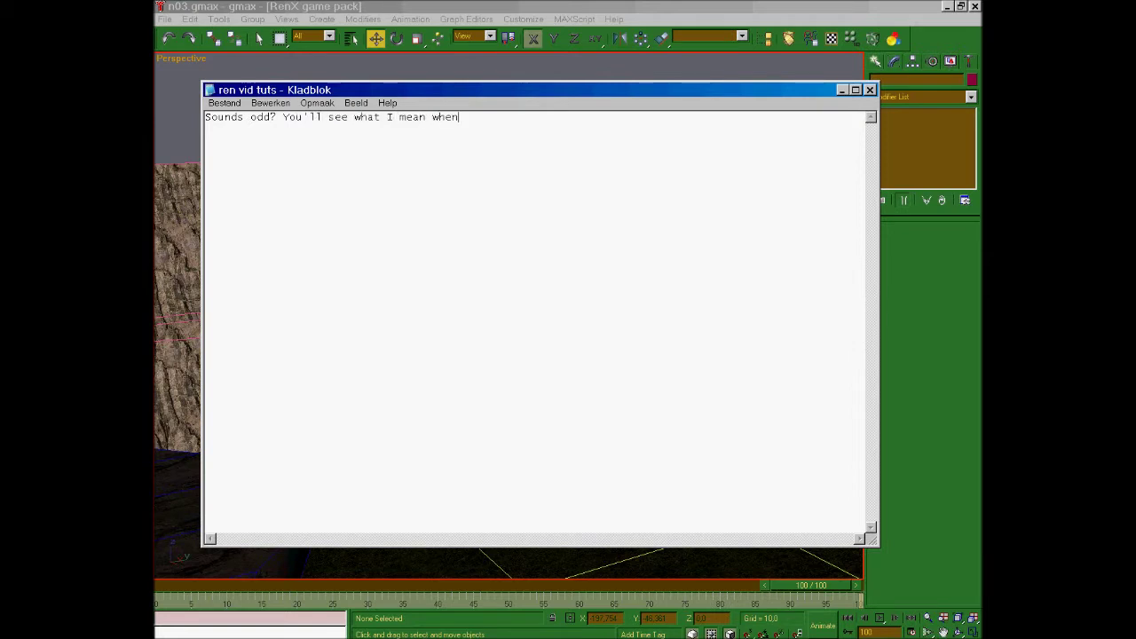
{"action": "type", "text": " it's done.,.."}
{"action": "left_click_drag", "start_coordinate": [576, 120], "coordinate": [202, 124]}
{"action": "key", "text": "BackSpace"}
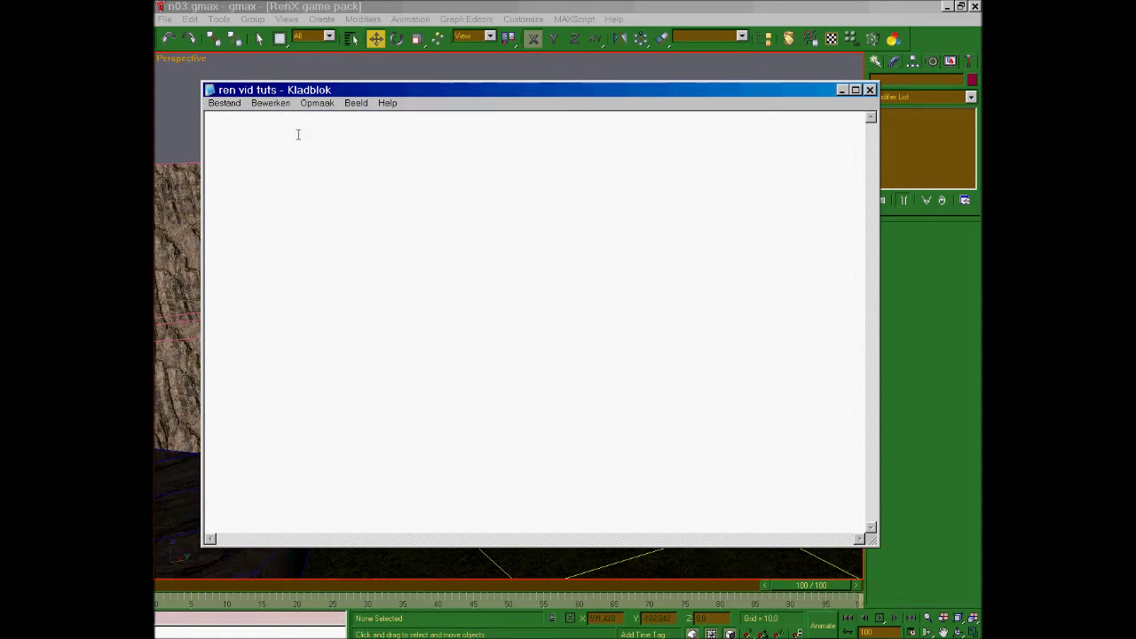
Step: Switch to gmax and create a box beyond the curved tunnel, about 36.8 long, 98.5 wide and 15 high, with 10 width segments
{"action": "left_click", "coordinate": [327, 5]}
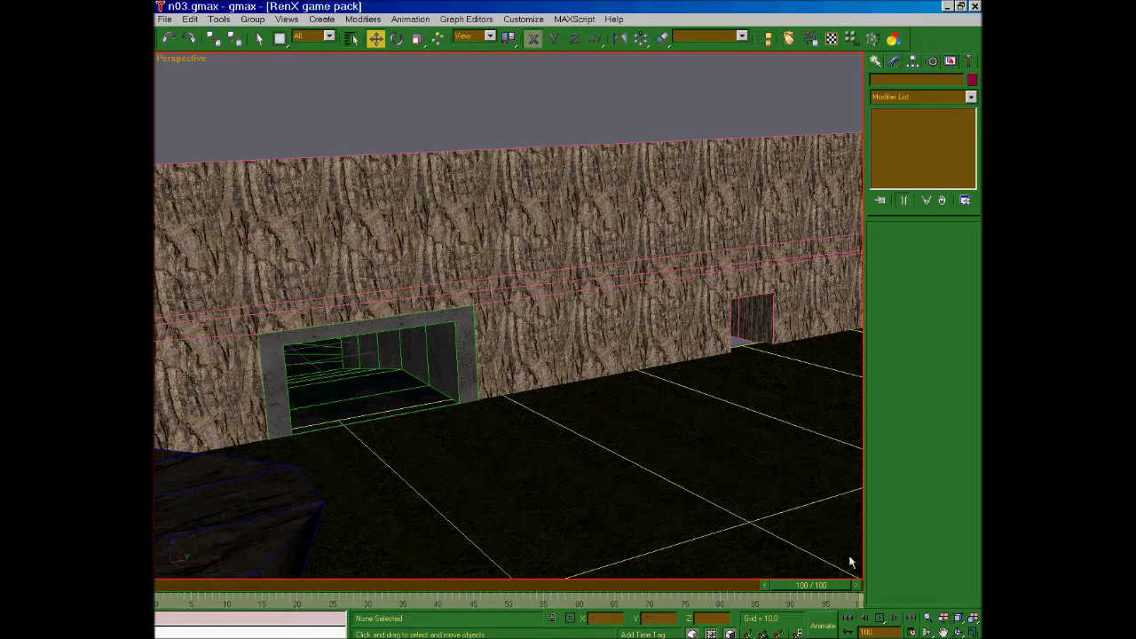
{"action": "left_click", "coordinate": [957, 632]}
{"action": "left_click_drag", "start_coordinate": [735, 507], "coordinate": [512, 375]}
{"action": "scroll", "coordinate": [512, 375], "scroll_direction": "down", "scroll_amount": 3}
{"action": "right_click", "coordinate": [512, 376]}
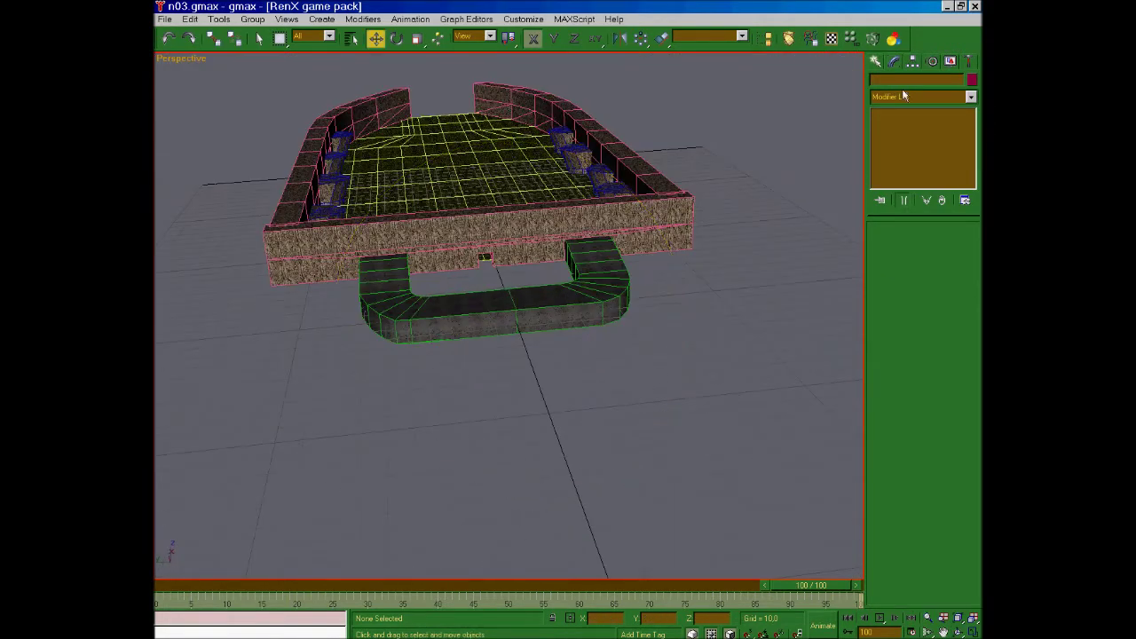
{"action": "left_click", "coordinate": [877, 62]}
{"action": "left_click", "coordinate": [898, 145]}
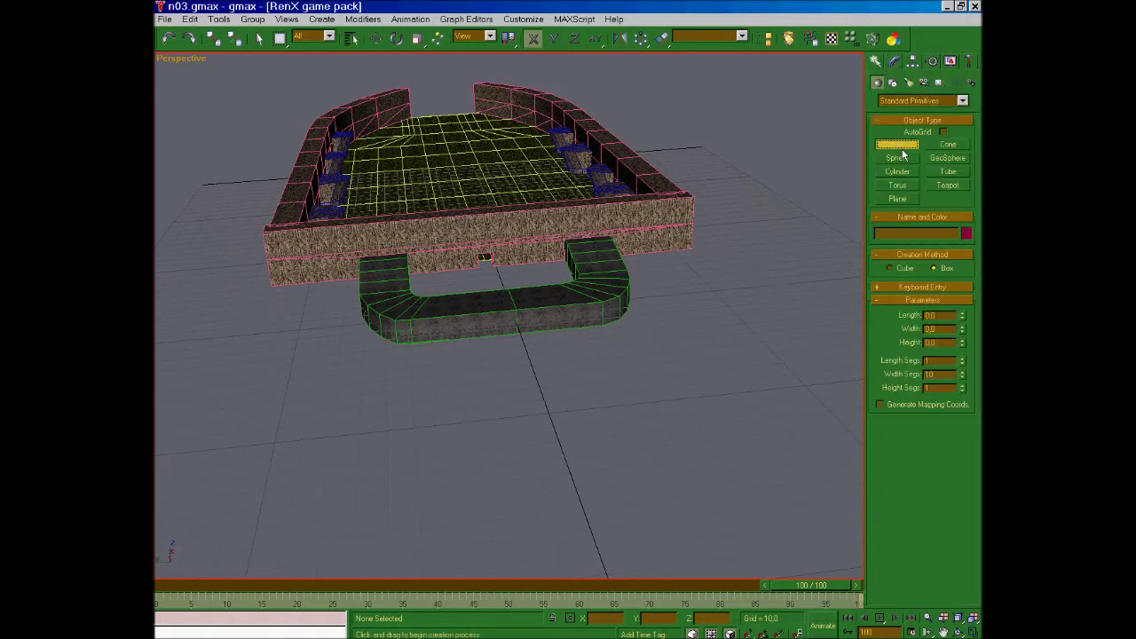
{"action": "left_click_drag", "start_coordinate": [471, 371], "coordinate": [620, 504]}
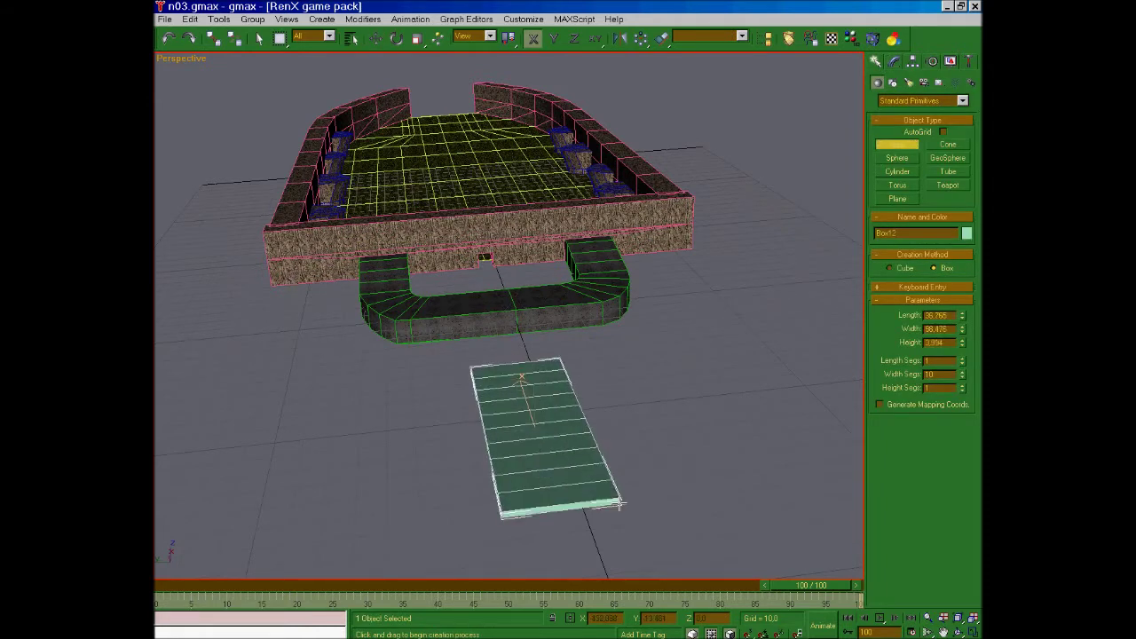
{"action": "left_click", "coordinate": [613, 468]}
Step: Switch to Notepad, write "As you can see teh other end of the map hasnt been done yet..." and erase it
{"action": "key", "text": "alt+Tab"}
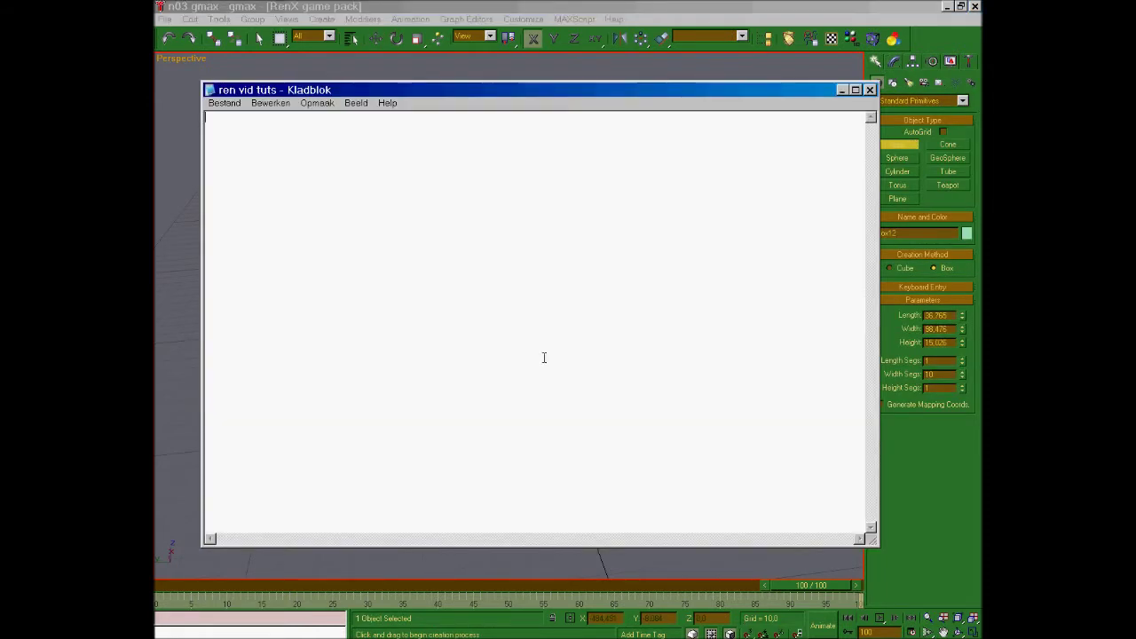
{"action": "type", "text": "As you can see teh other end of t"}
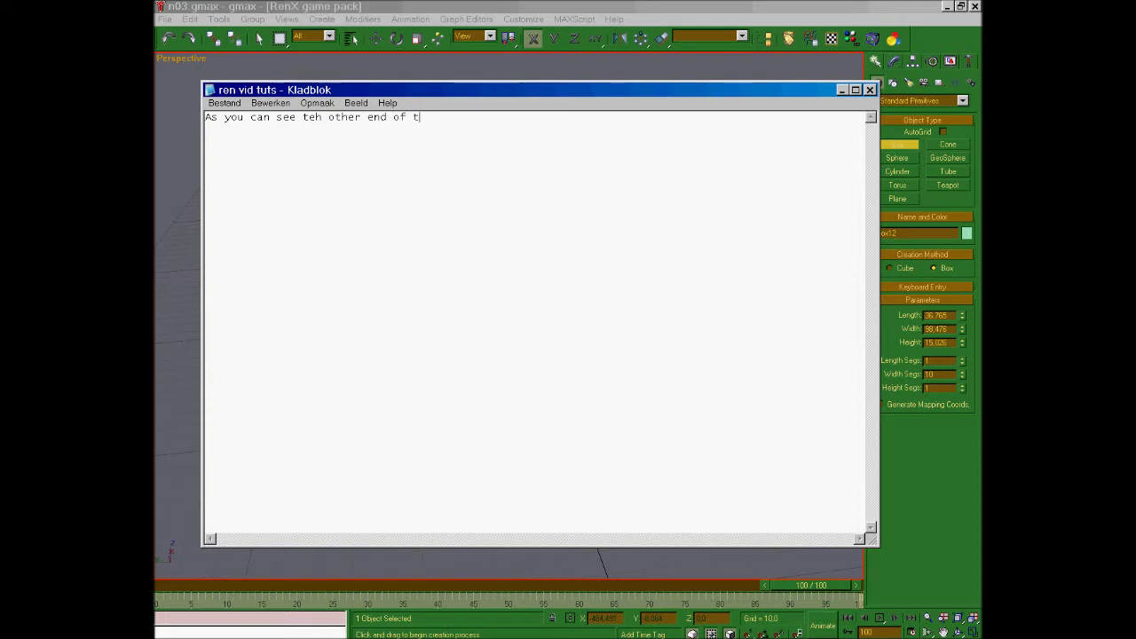
{"action": "type", "text": "he maop"}
{"action": "key", "text": "BackSpace"}
{"action": "key", "text": "BackSpace"}
{"action": "type", "text": "p hasnt been done yet."}
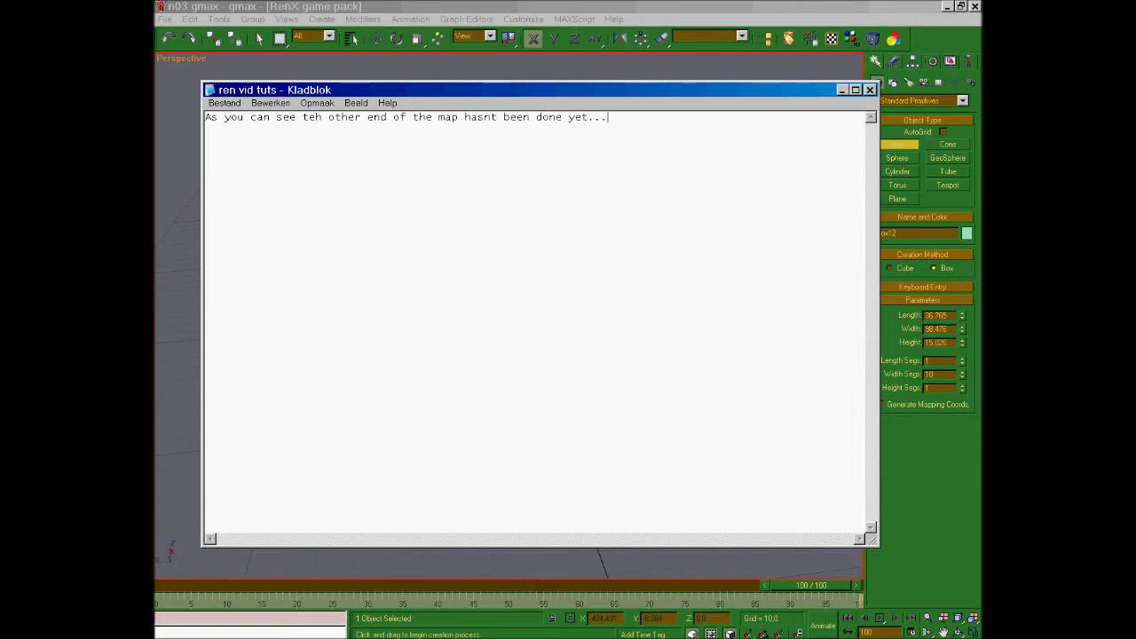
{"action": "type", "text": ".."}
{"action": "key", "text": "BackSpace"}
{"action": "key", "text": "BackSpace"}
{"action": "key", "text": "BackSpace"}
{"action": "key", "text": "BackSpace"}
{"action": "key", "text": "BackSpace"}
{"action": "key", "text": "BackSpace"}
{"action": "key", "text": "BackSpace"}
{"action": "key", "text": "BackSpace"}
{"action": "key", "text": "BackSpace"}
{"action": "key", "text": "BackSpace"}
{"action": "key", "text": "BackSpace"}
{"action": "key", "text": "BackSpace"}
{"action": "key", "text": "BackSpace"}
{"action": "key", "text": "BackSpace"}
{"action": "key", "text": "BackSpace"}
{"action": "key", "text": "BackSpace"}
{"action": "key", "text": "BackSpace"}
{"action": "key", "text": "BackSpace"}
{"action": "key", "text": "BackSpace"}
{"action": "key", "text": "BackSpace"}
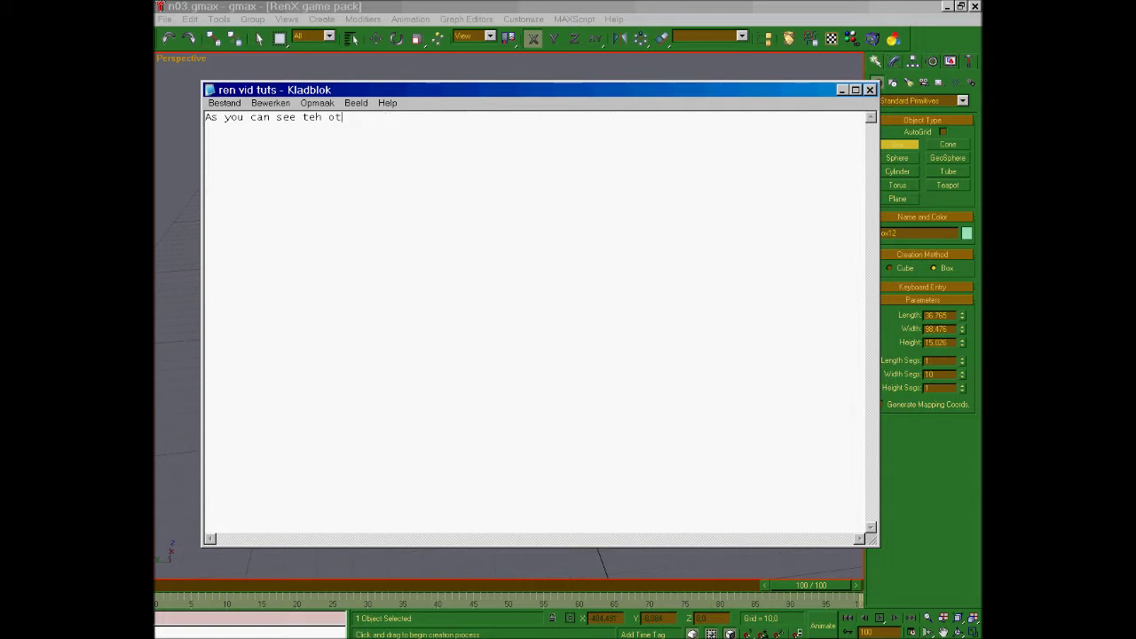
Step: Write the note "this is the map im planning on using for the n03 mission of my nod campaign in case u didnt notice during the exports"
{"action": "type", "text": "this is the map im"}
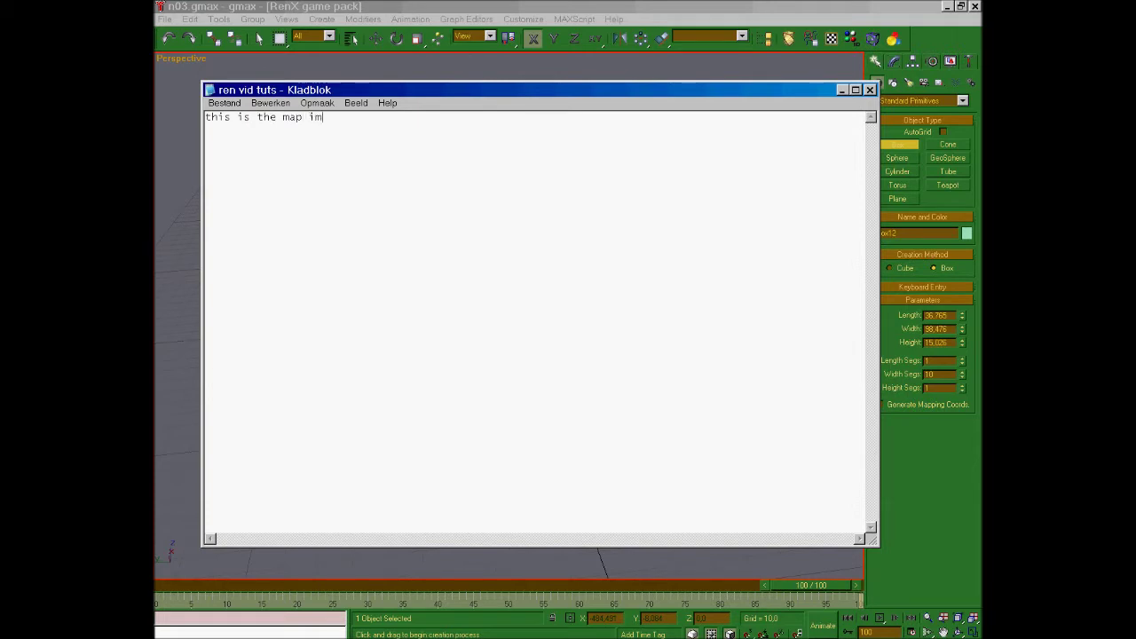
{"action": "type", "text": " planning on using for the n03 mission of my nod campa"}
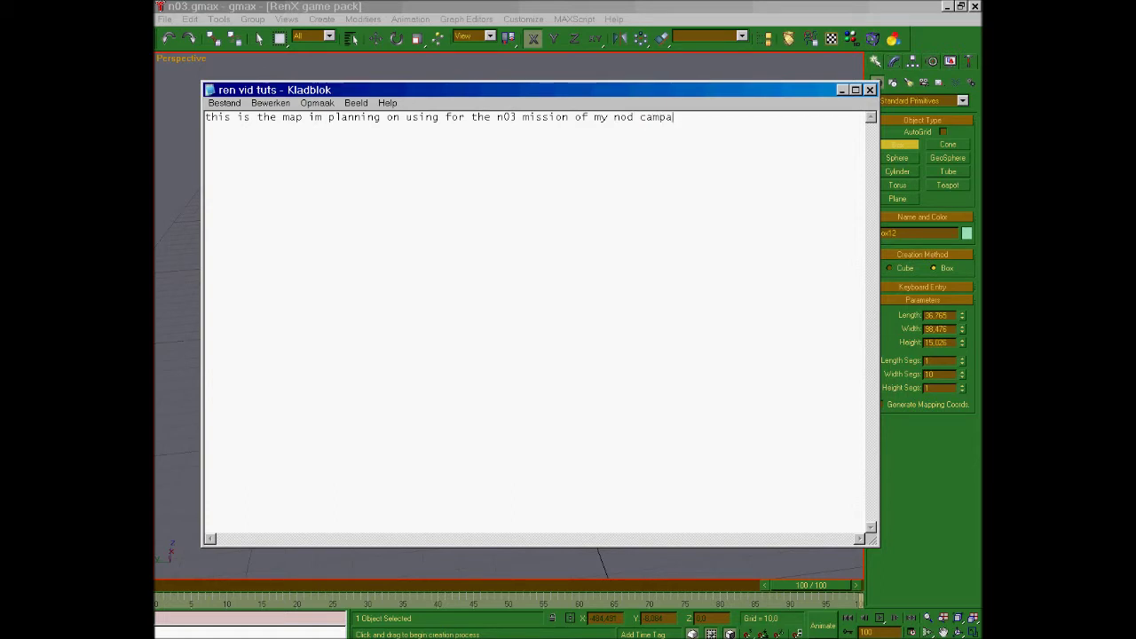
{"action": "type", "text": "ign in case u didnt notice during the "}
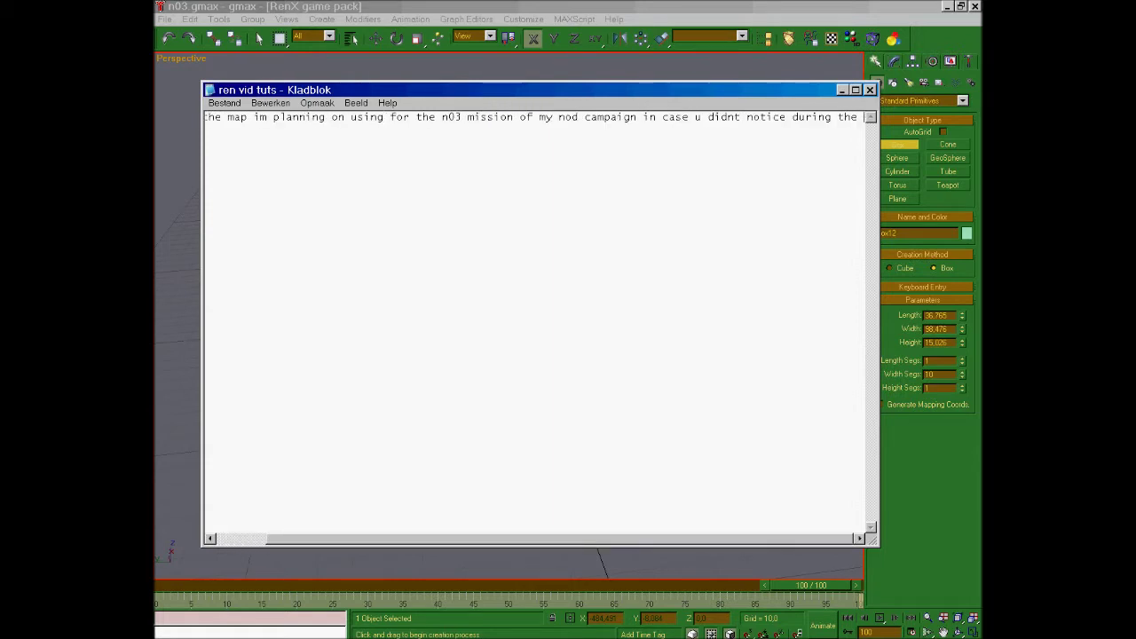
{"action": "type", "text": "xpoets"}
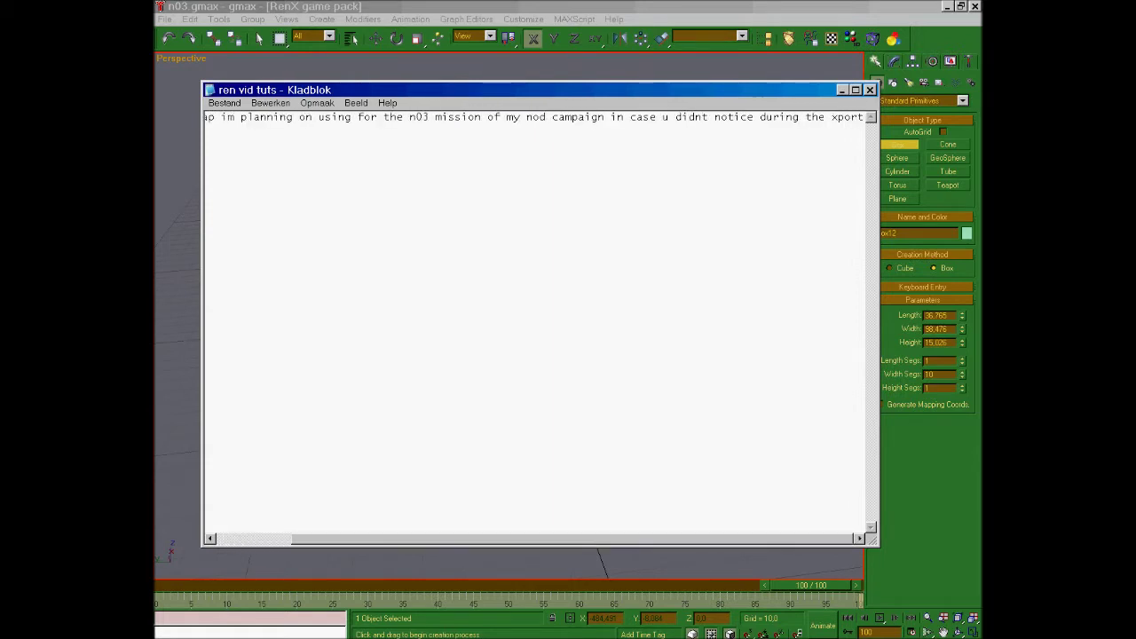
{"action": "key", "text": "Home"}
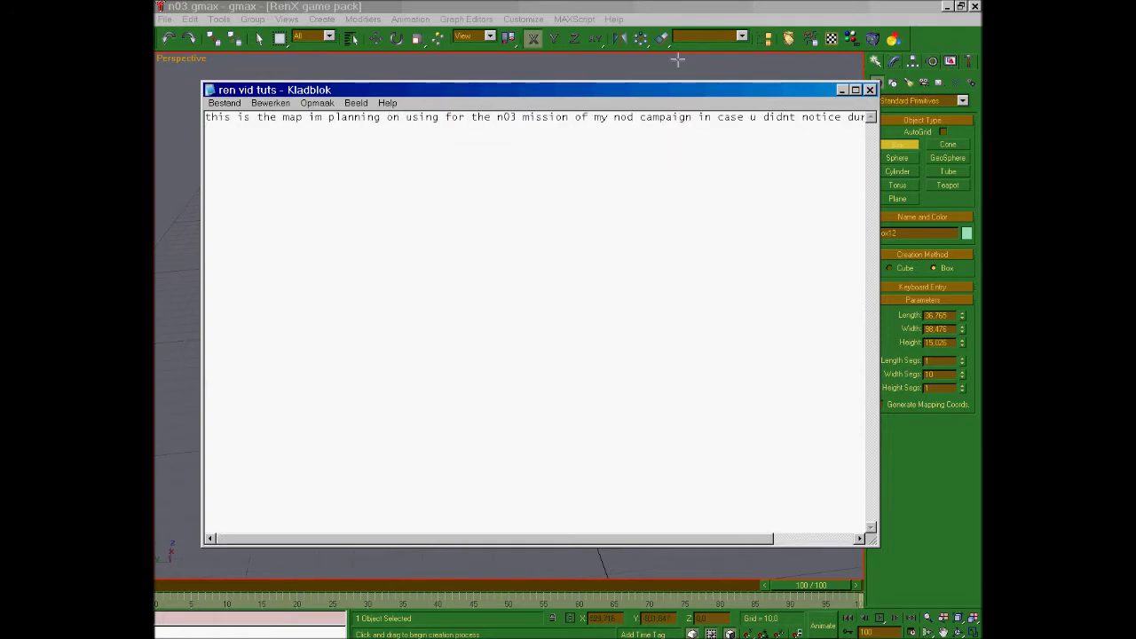
{"action": "left_click", "coordinate": [845, 116]}
{"action": "key", "text": "Return"}
{"action": "left_click", "coordinate": [276, 127]}
{"action": "type", "text": "e exports"}
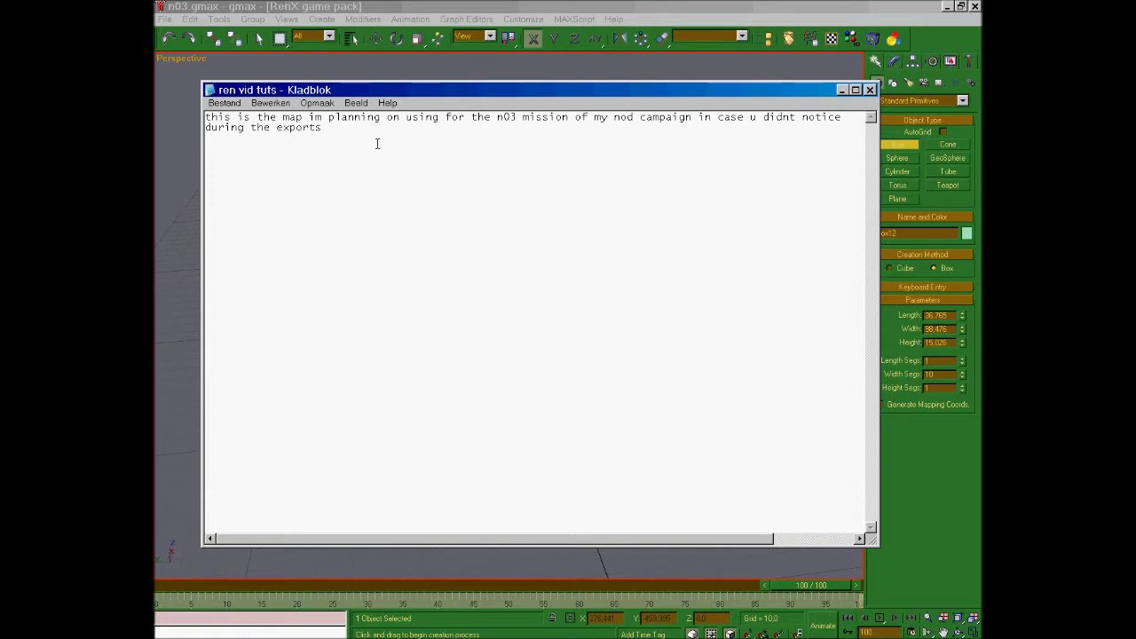
Step: Switch to gmax, end box creation and open the new box's parameters for modification
{"action": "left_click", "coordinate": [307, 16]}
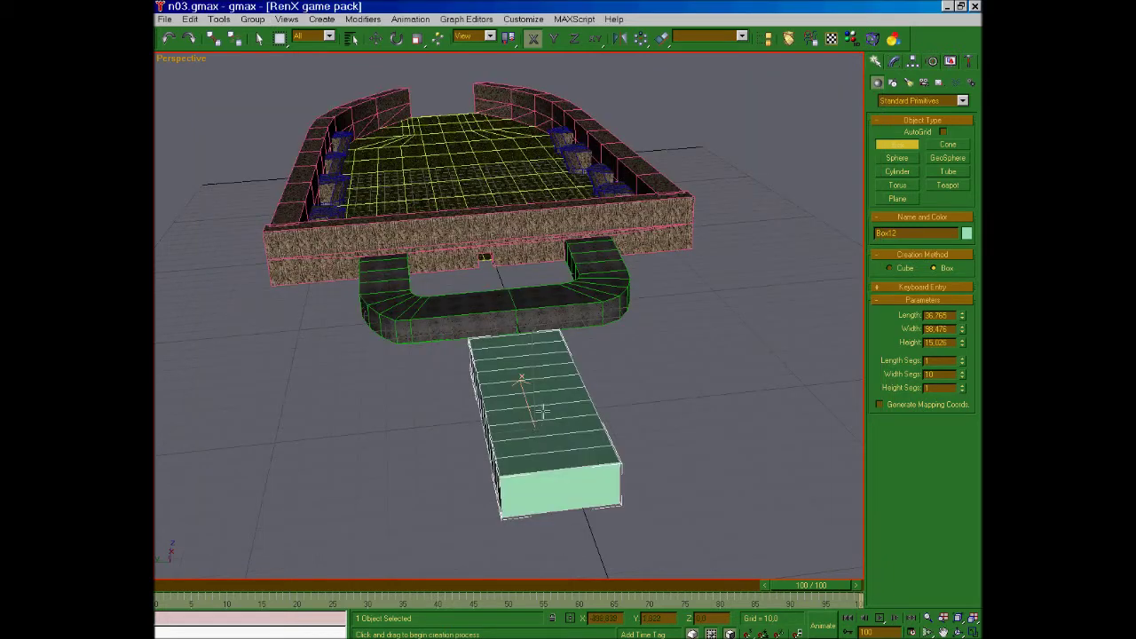
{"action": "key", "text": "w"}
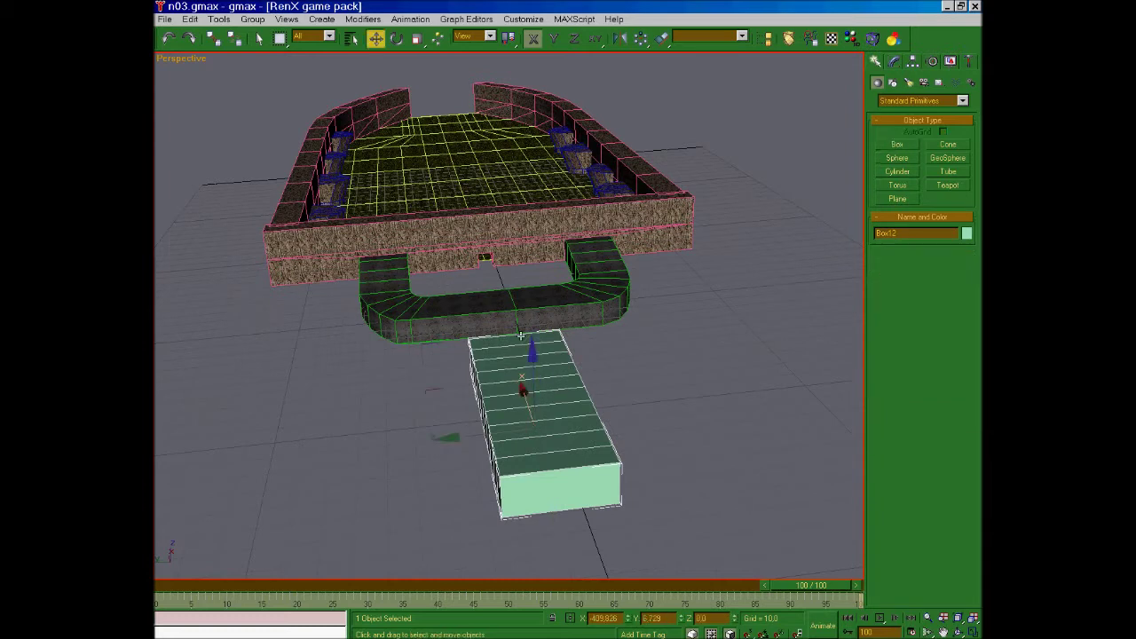
{"action": "left_click", "coordinate": [506, 313]}
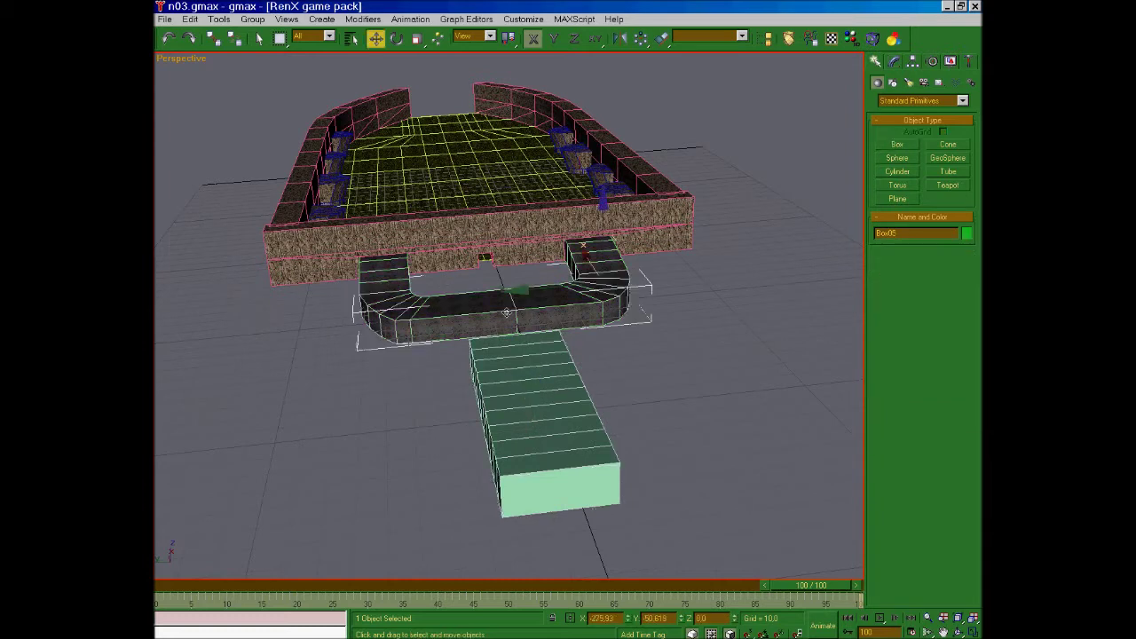
{"action": "left_click", "coordinate": [895, 61]}
{"action": "left_click", "coordinate": [530, 399]}
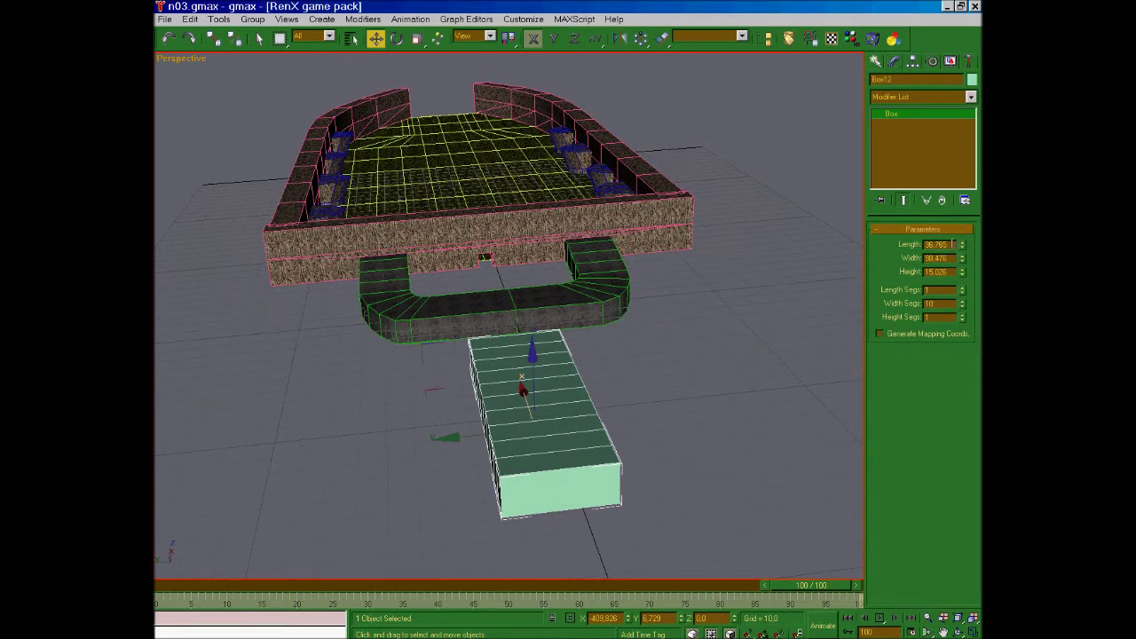
{"action": "key", "text": "ctrl+s"}
{"action": "left_click", "coordinate": [666, 637]}
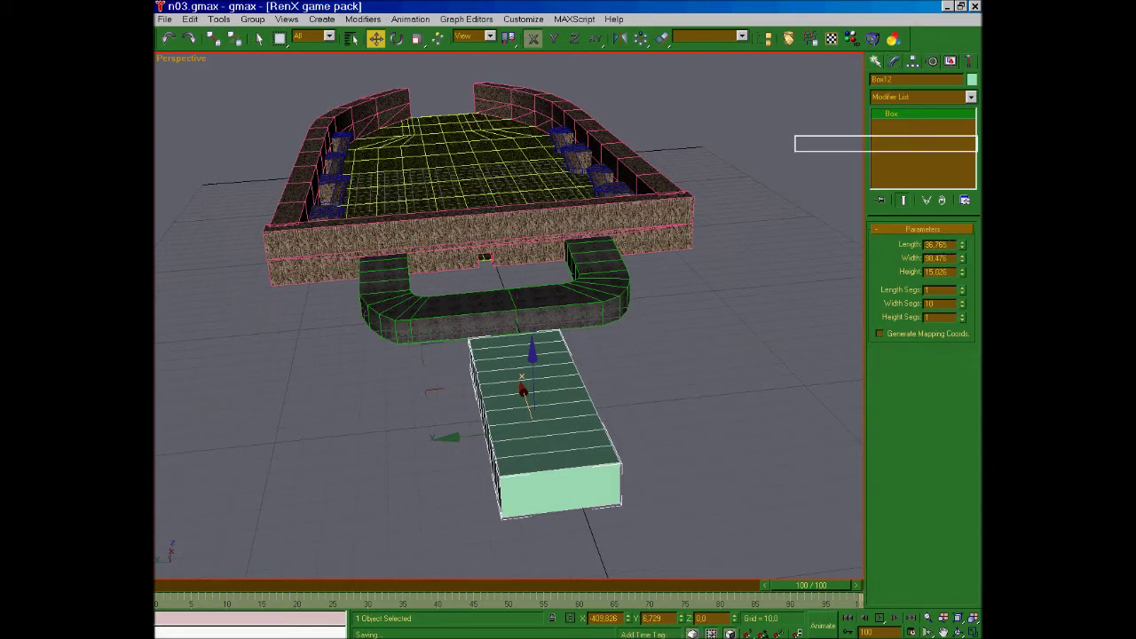
Step: Switch to Notepad and replace the note with "dang auto saves ^^"
{"action": "key", "text": "alt+Tab"}
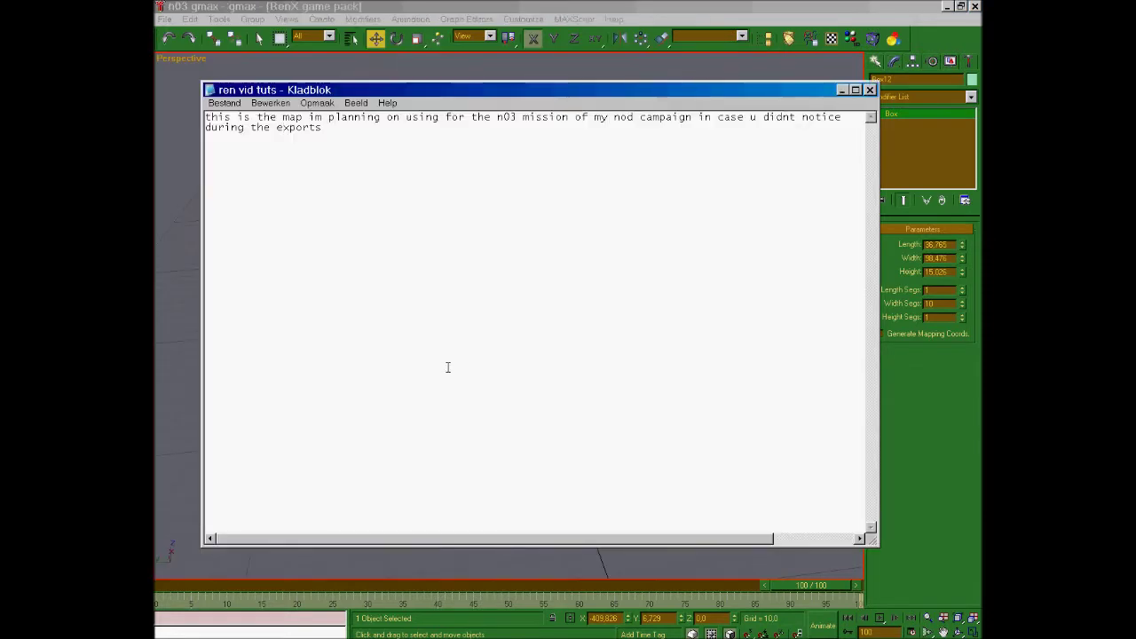
{"action": "left_click_drag", "start_coordinate": [322, 127], "coordinate": [179, 108]}
{"action": "type", "text": "dang aut"}
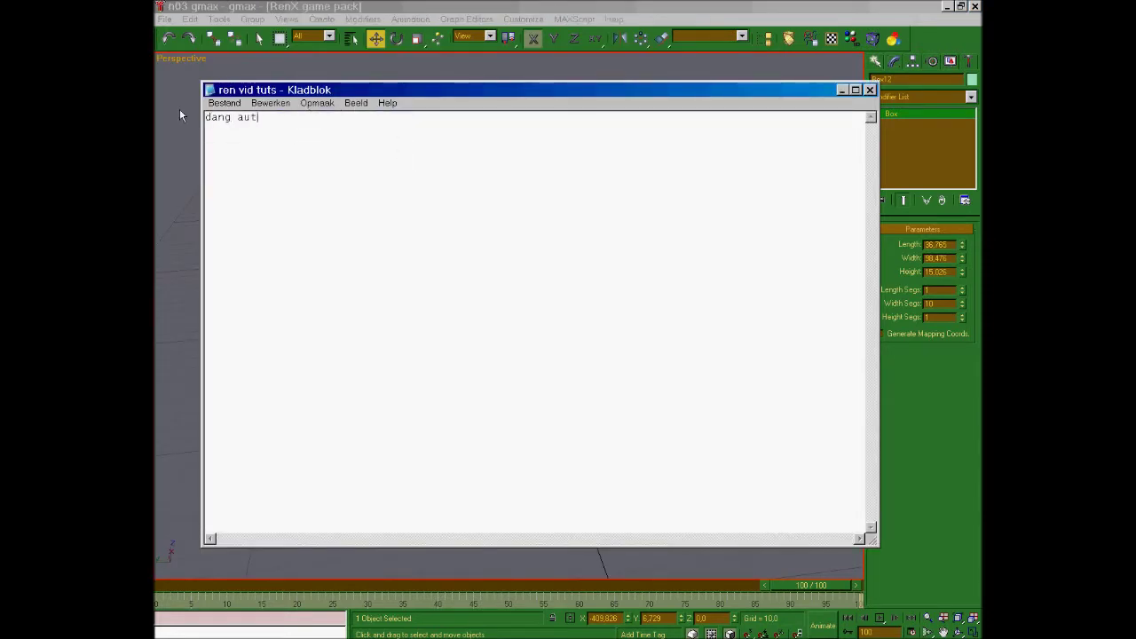
{"action": "type", "text": "o saves ^^"}
Step: Switch to gmax, select the new box and examine its height against the curved tunnel from the side
{"action": "left_click", "coordinate": [527, 4]}
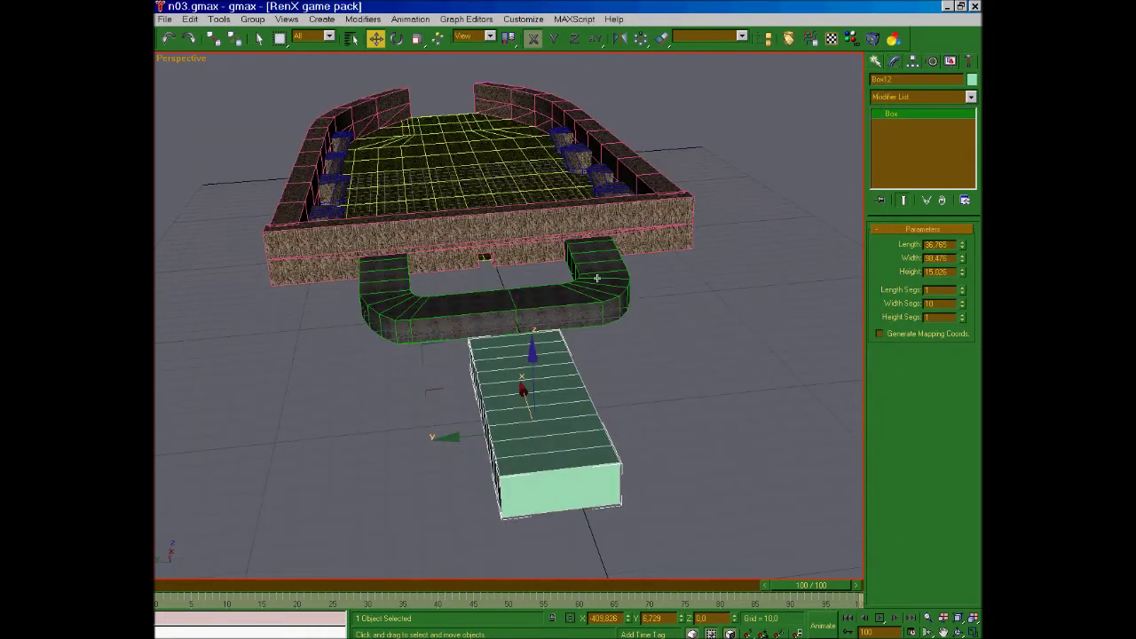
{"action": "left_click", "coordinate": [671, 373]}
{"action": "left_click", "coordinate": [524, 373]}
{"action": "left_click_drag", "start_coordinate": [953, 272], "coordinate": [901, 271]}
{"action": "left_click", "coordinate": [958, 632]}
{"action": "left_click_drag", "start_coordinate": [444, 324], "coordinate": [621, 339]}
{"action": "left_click", "coordinate": [942, 632]}
{"action": "left_click_drag", "start_coordinate": [827, 492], "coordinate": [660, 438]}
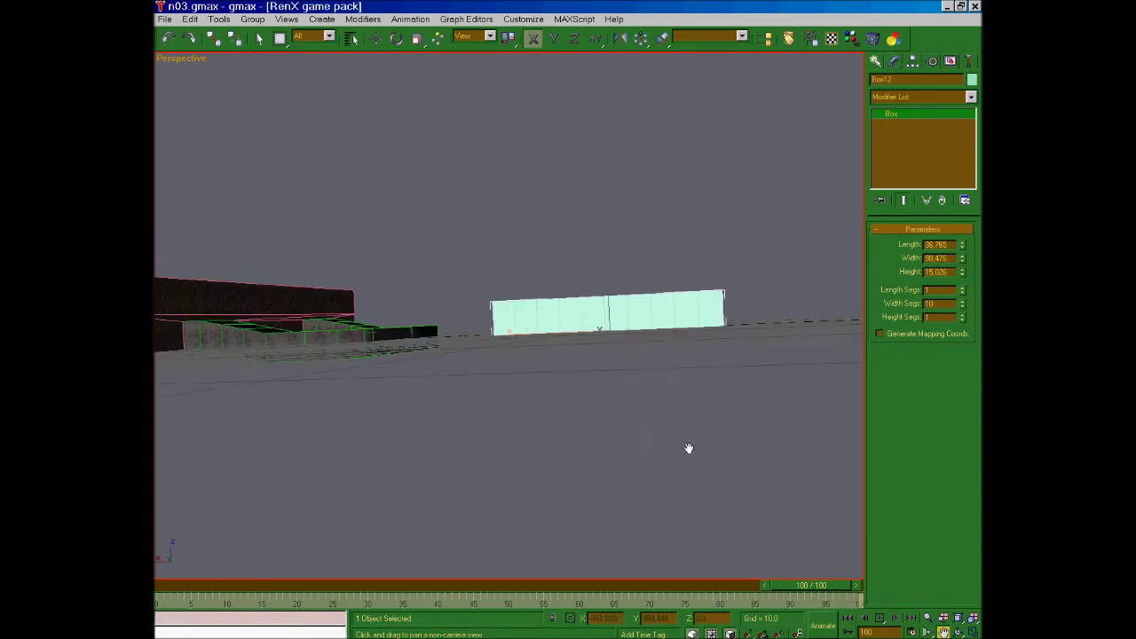
{"action": "left_click", "coordinate": [959, 632]}
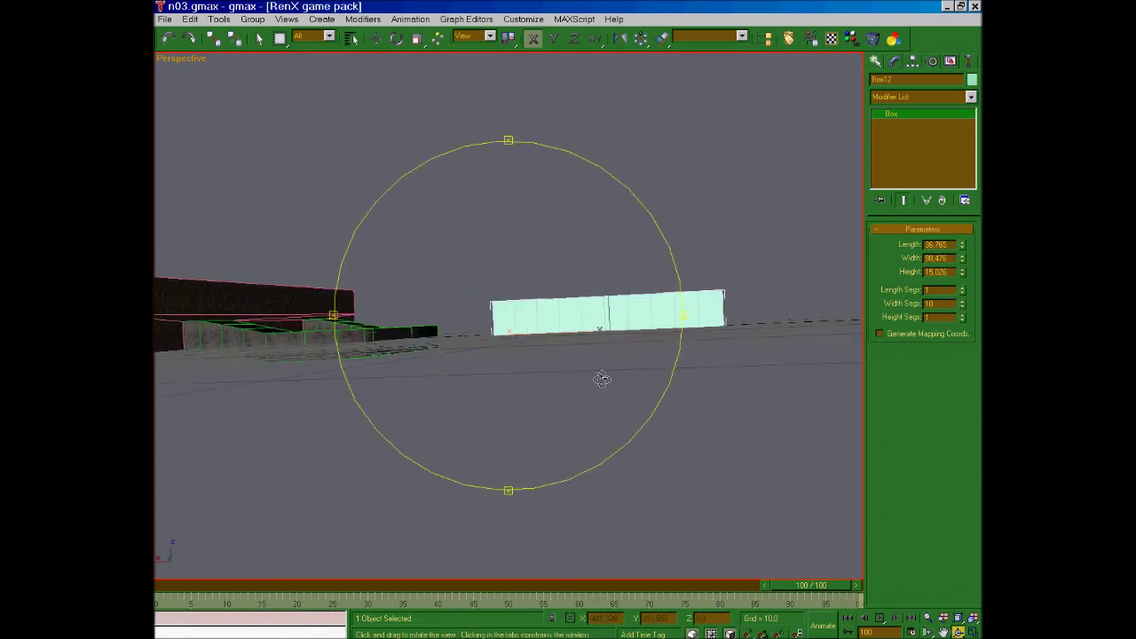
{"action": "left_click_drag", "start_coordinate": [602, 379], "coordinate": [580, 363]}
{"action": "scroll", "coordinate": [579, 363], "scroll_direction": "up", "scroll_amount": 2}
{"action": "right_click", "coordinate": [550, 363]}
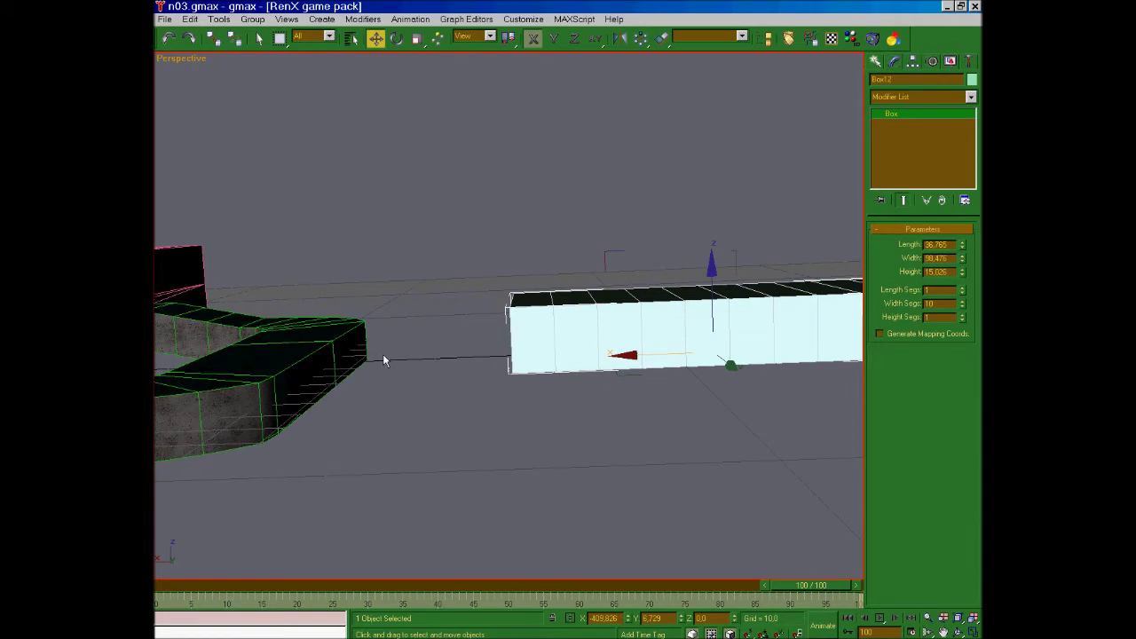
Step: Copy the Z coordinate of a bottom vertex on the curved tunnel's mesh, leave vertex editing and deselect the tunnel
{"action": "left_click", "coordinate": [318, 353]}
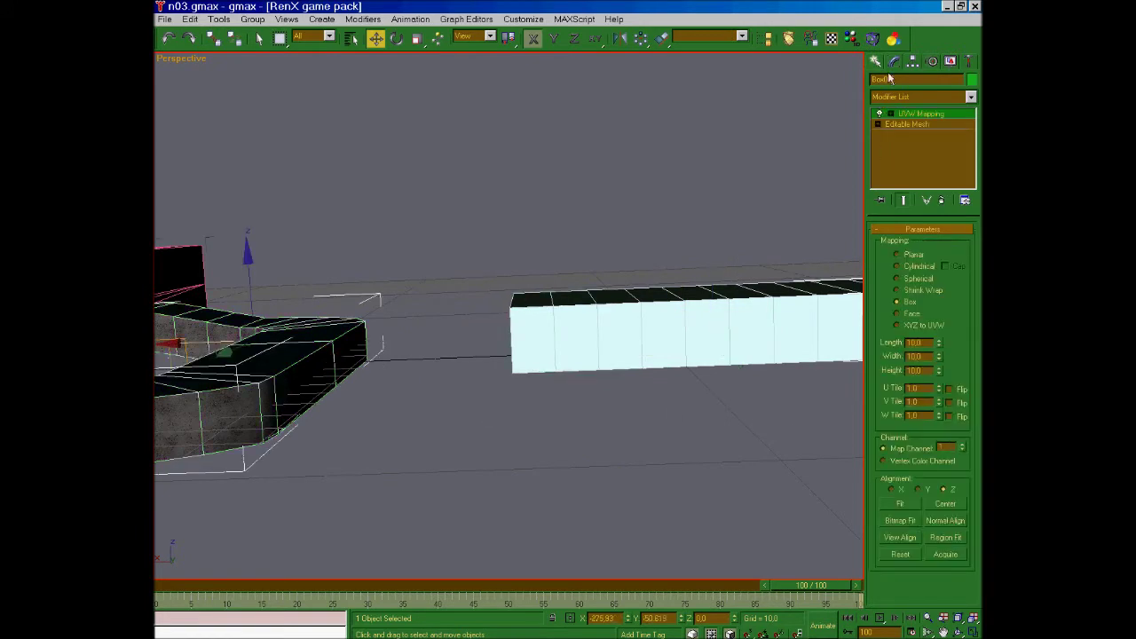
{"action": "left_click", "coordinate": [914, 124]}
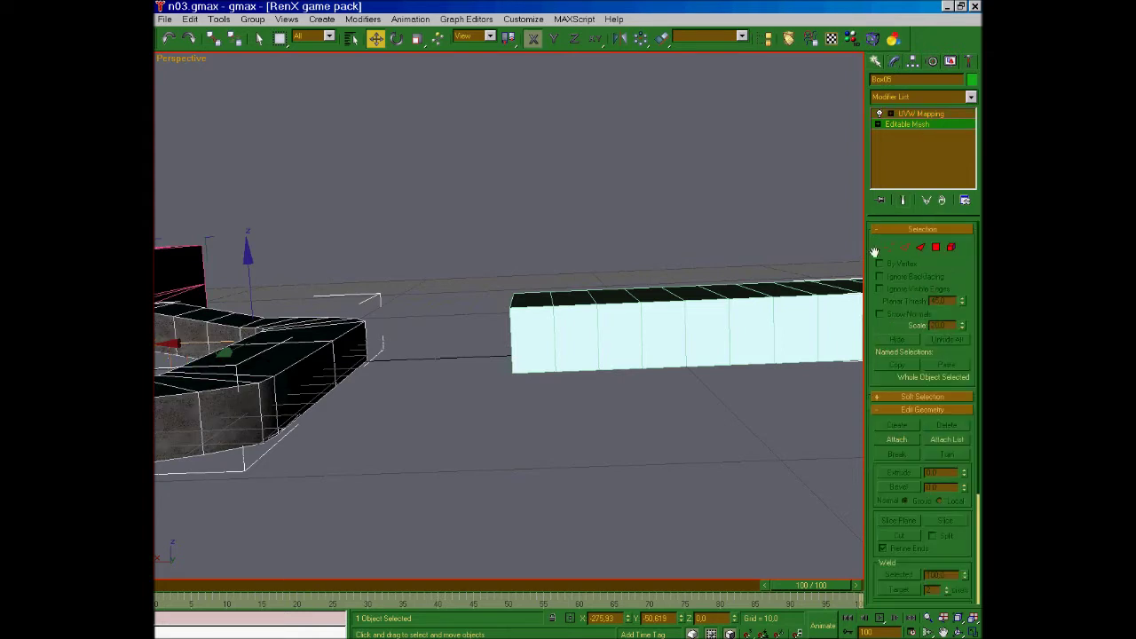
{"action": "left_click", "coordinate": [888, 247]}
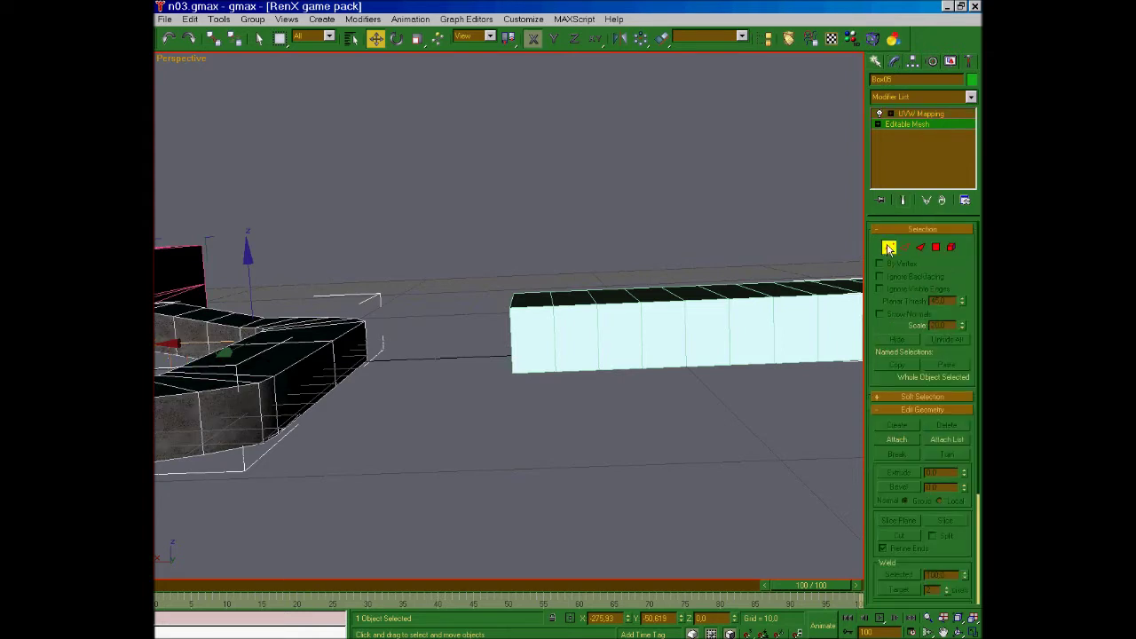
{"action": "left_click", "coordinate": [337, 387]}
{"action": "double_click", "coordinate": [710, 618]}
{"action": "right_click", "coordinate": [717, 621]}
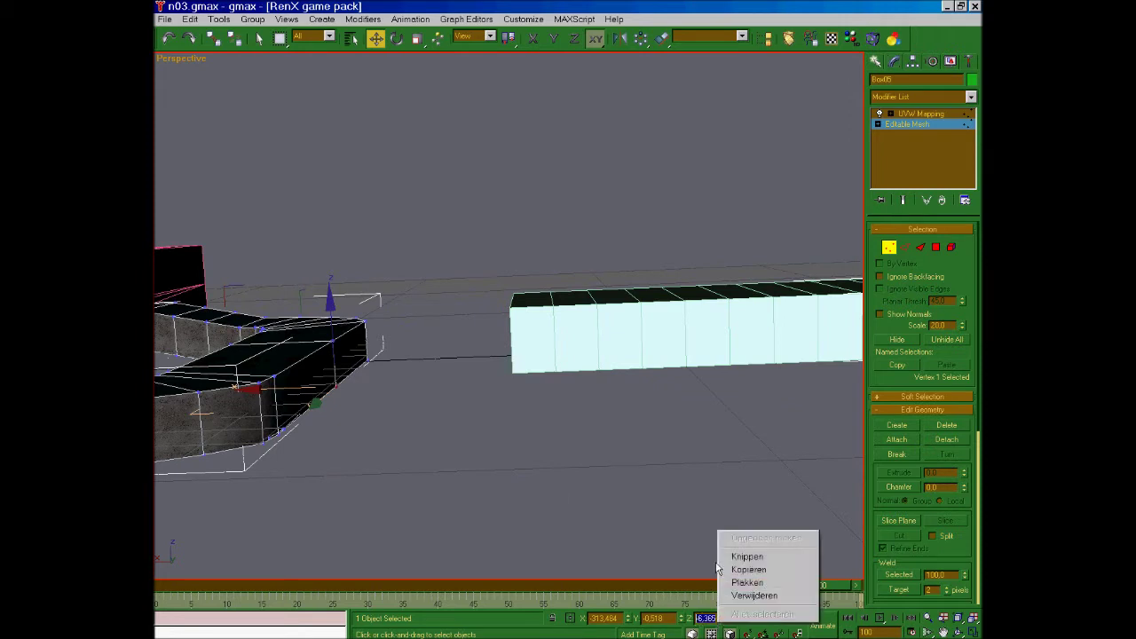
{"action": "left_click", "coordinate": [740, 570]}
{"action": "left_click", "coordinate": [511, 460]}
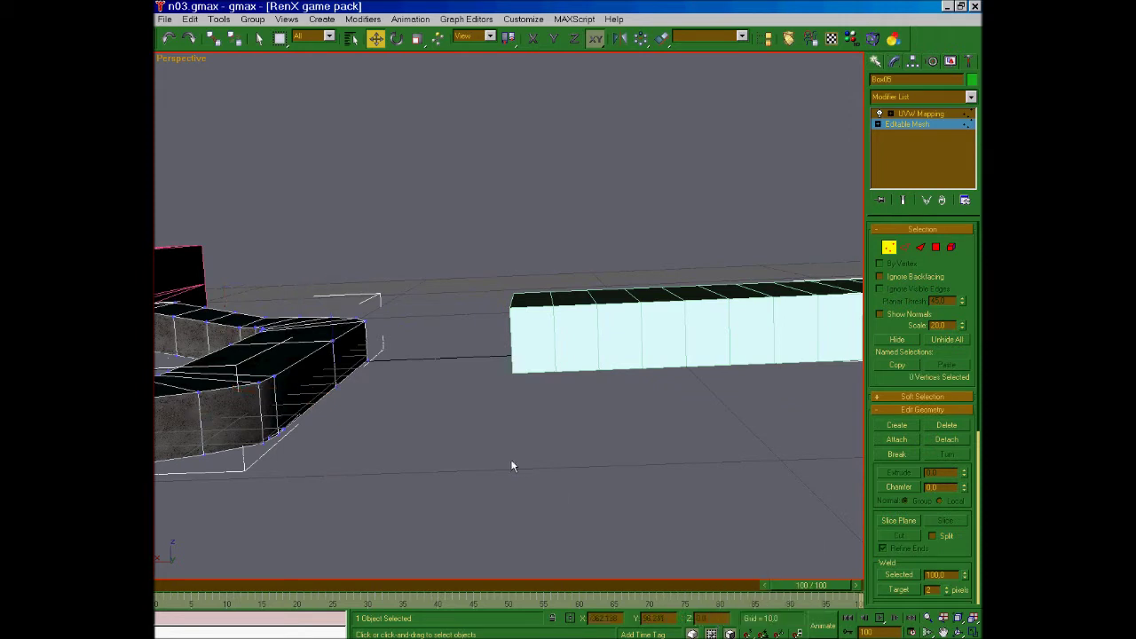
{"action": "left_click", "coordinate": [890, 245]}
{"action": "left_click", "coordinate": [712, 366]}
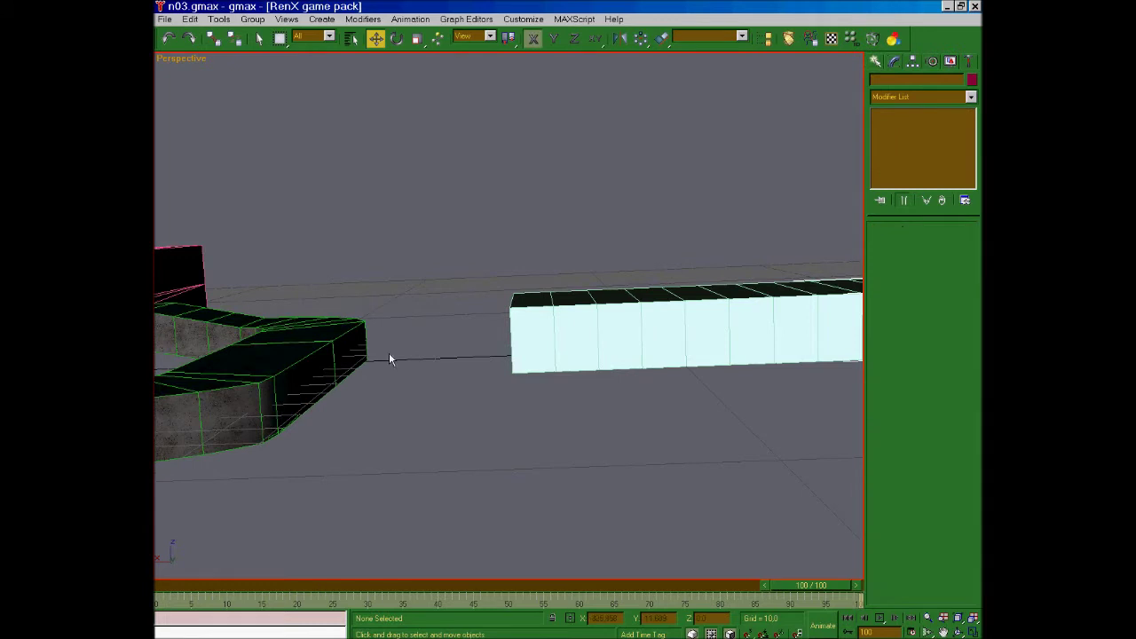
Step: Select the new box and paste the copied value -6.385 as its Z position
{"action": "left_click", "coordinate": [339, 360]}
{"action": "left_click", "coordinate": [663, 321]}
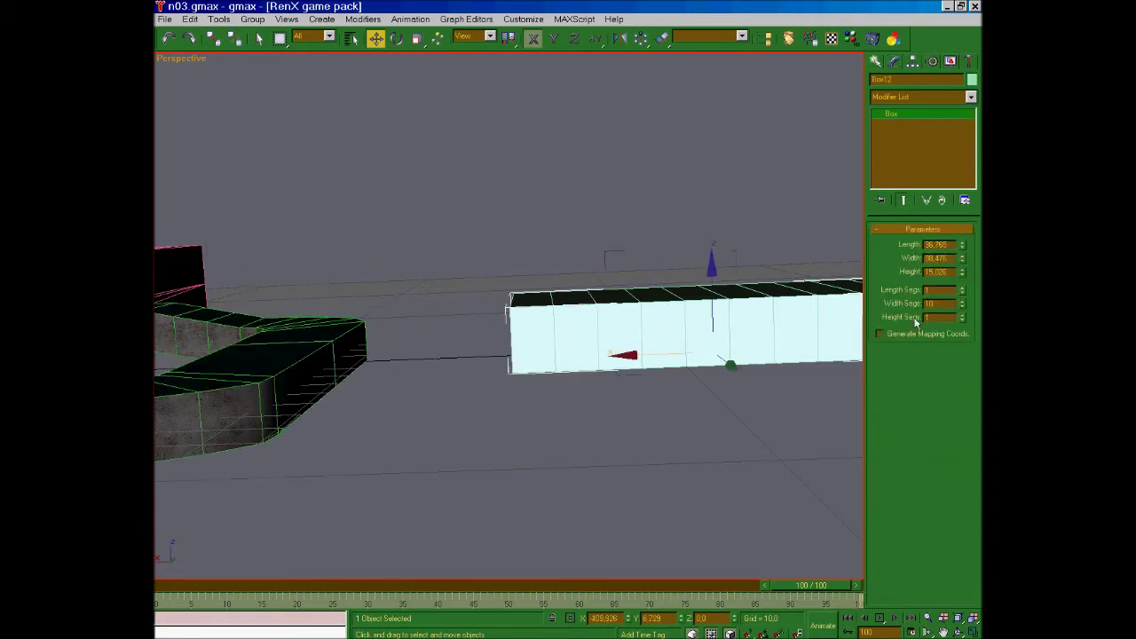
{"action": "right_click", "coordinate": [720, 618]}
{"action": "left_click", "coordinate": [750, 575]}
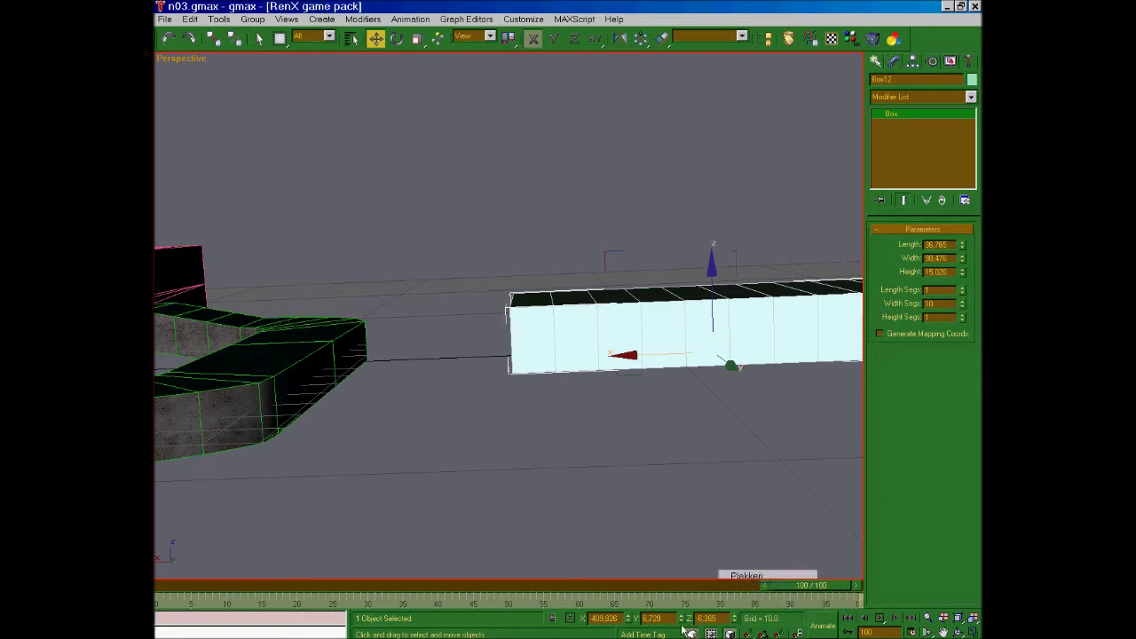
{"action": "key", "text": "Return"}
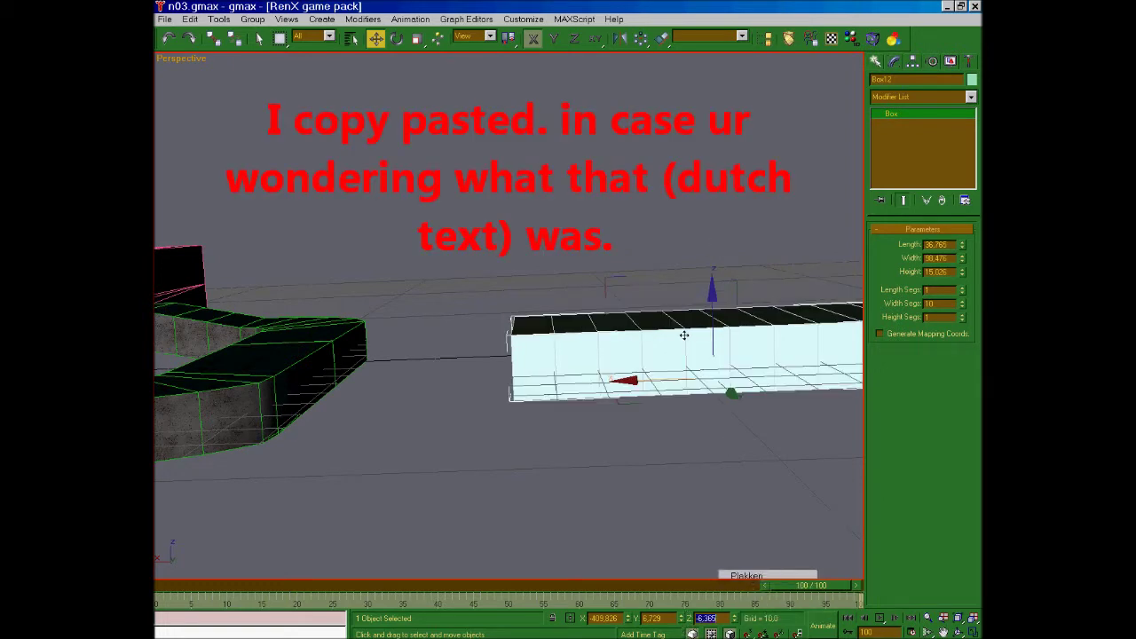
Step: Set the new box's dimensions to height 15, length 25 and width 100
{"action": "left_click", "coordinate": [958, 632]}
{"action": "left_click_drag", "start_coordinate": [628, 385], "coordinate": [632, 371]}
{"action": "key", "text": "w"}
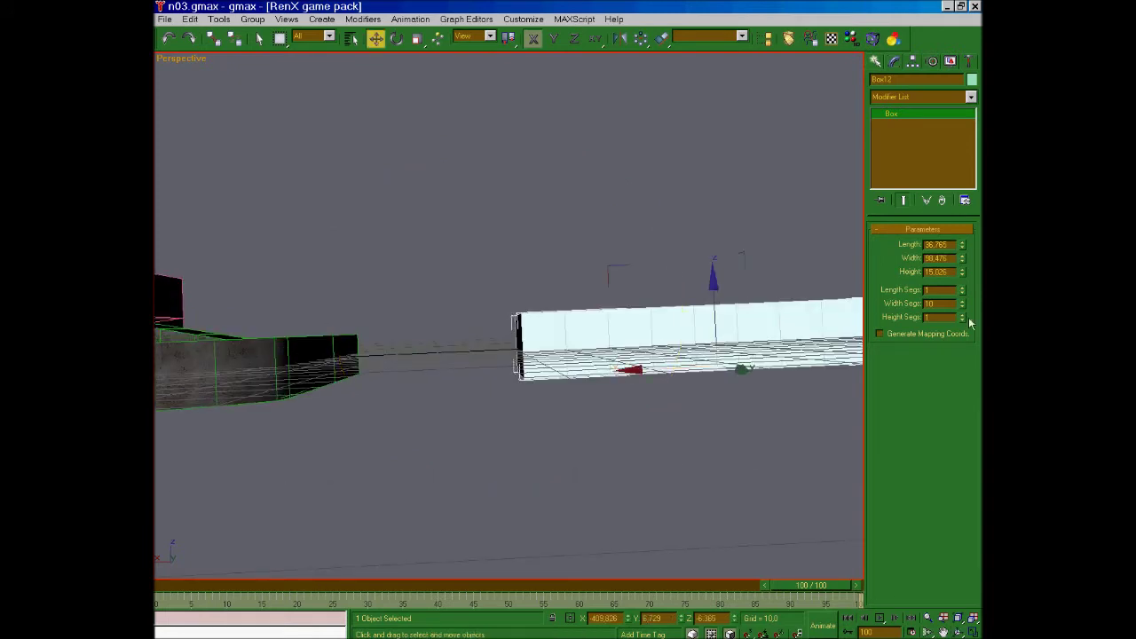
{"action": "double_click", "coordinate": [939, 271]}
{"action": "type", "text": "10"}
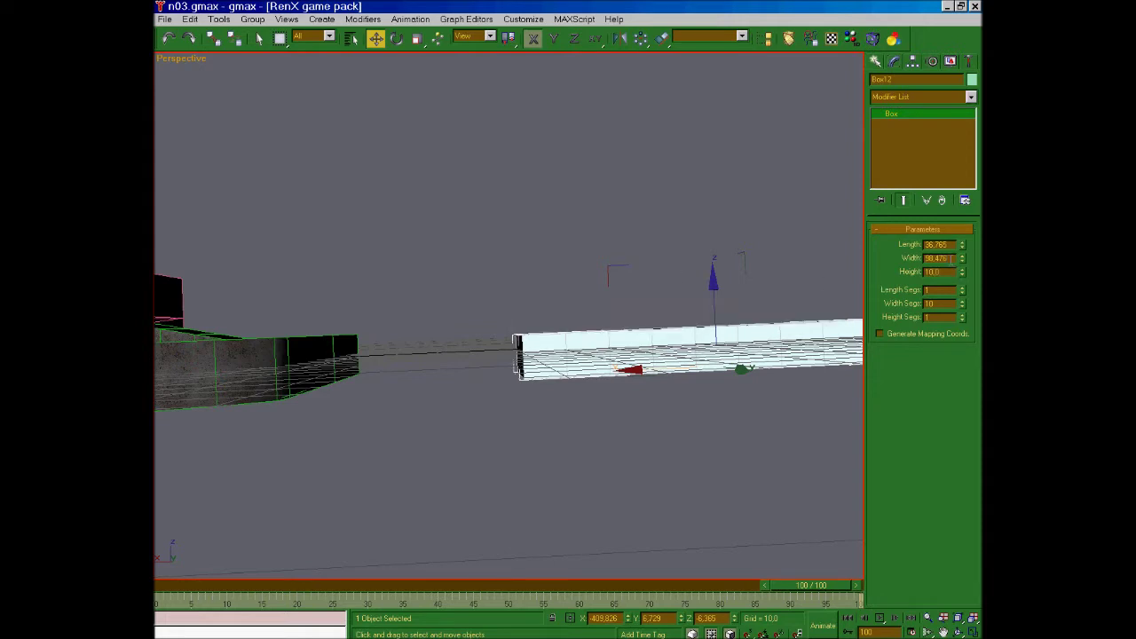
{"action": "type", "text": "15"}
{"action": "key", "text": "Return"}
{"action": "left_click_drag", "start_coordinate": [950, 246], "coordinate": [918, 249]}
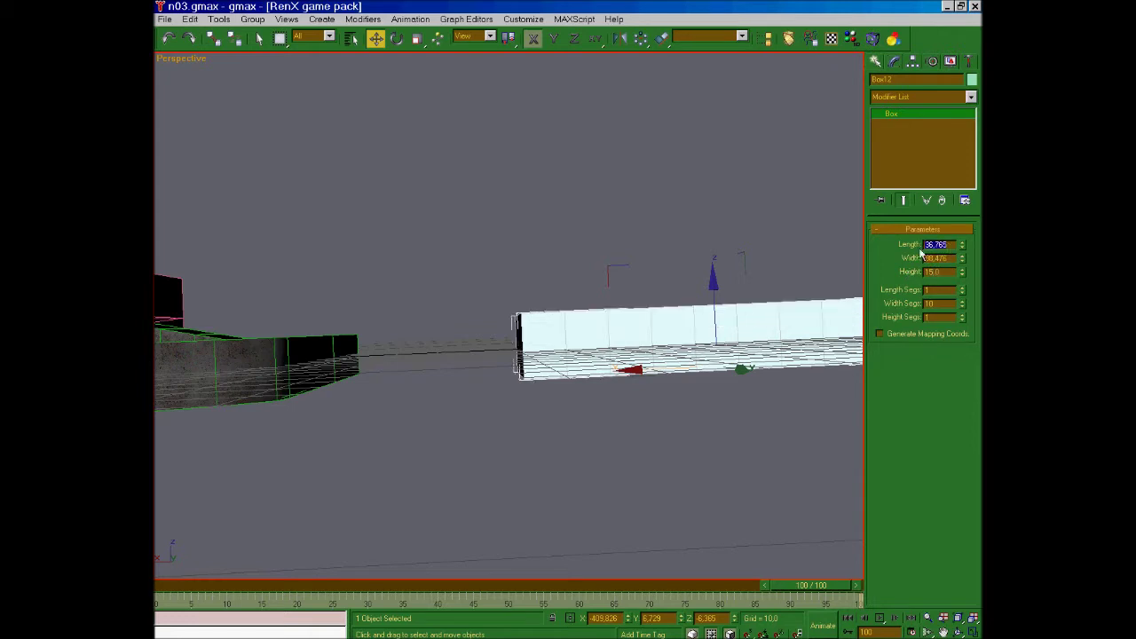
{"action": "type", "text": "25"}
{"action": "key", "text": "Tab"}
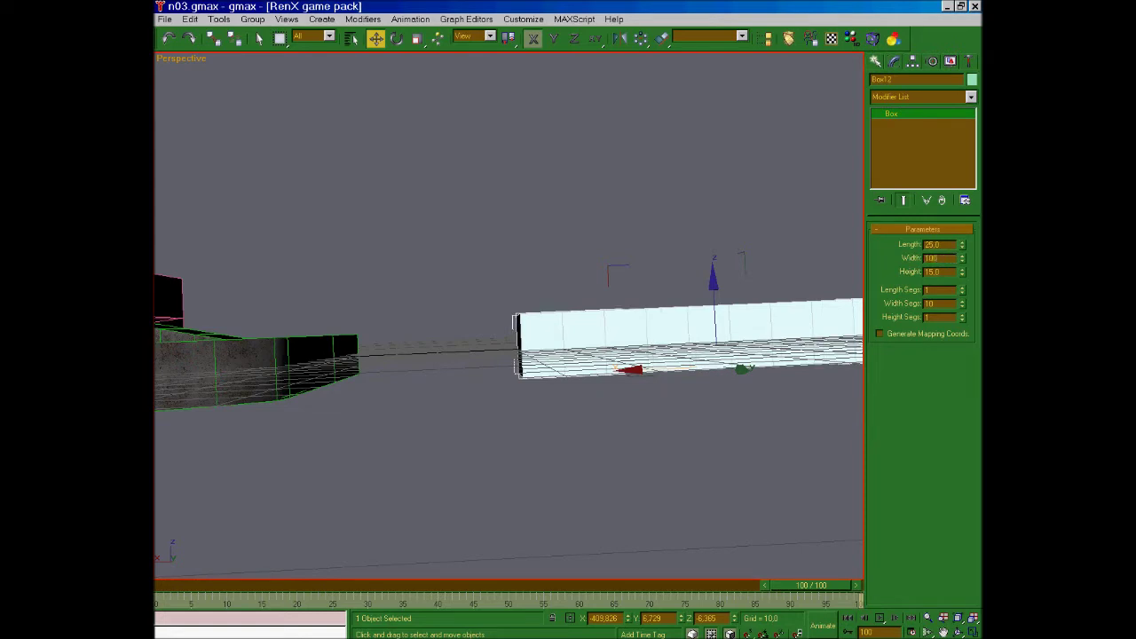
{"action": "key", "text": "Return"}
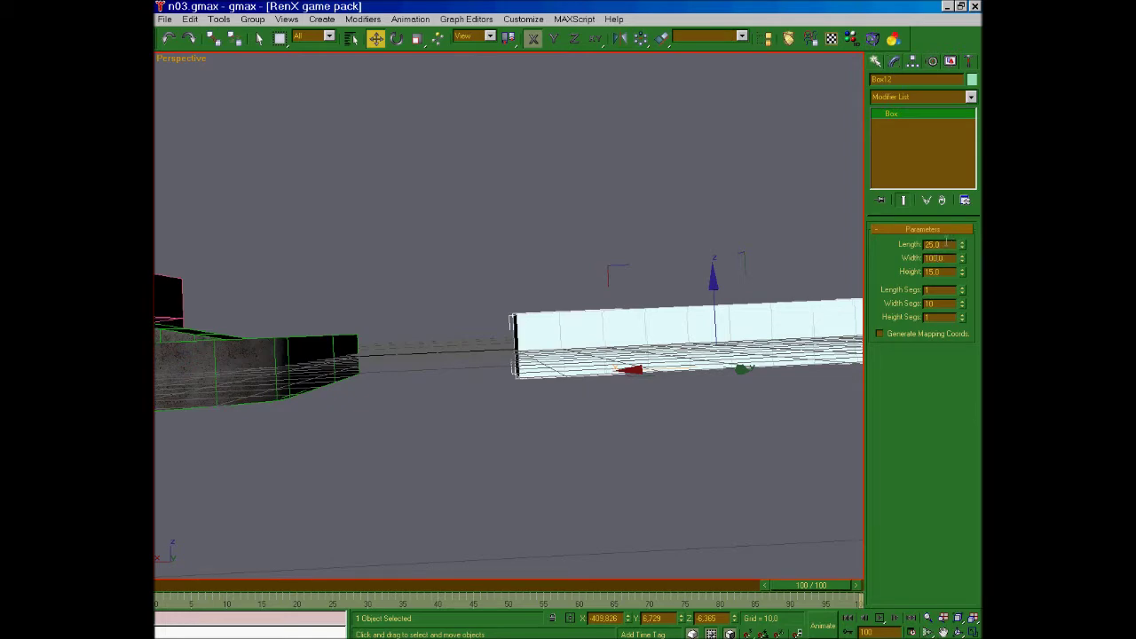
Step: Move the new box along X to about -356.5 so its end runs into the curved tunnel's straight section
{"action": "left_click", "coordinate": [958, 631]}
{"action": "left_click_drag", "start_coordinate": [567, 327], "coordinate": [529, 335]}
{"action": "key", "text": "w"}
{"action": "left_click_drag", "start_coordinate": [395, 407], "coordinate": [473, 312]}
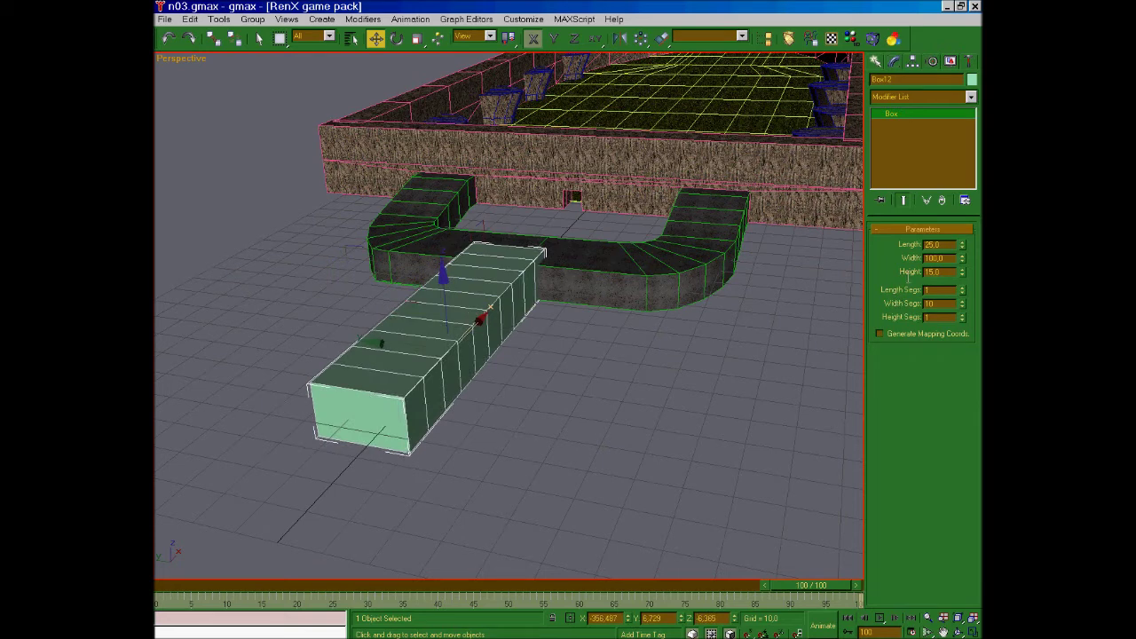
Step: Set the new box's height to 12
{"action": "double_click", "coordinate": [932, 271]}
{"action": "type", "text": "12"}
{"action": "key", "text": "Return"}
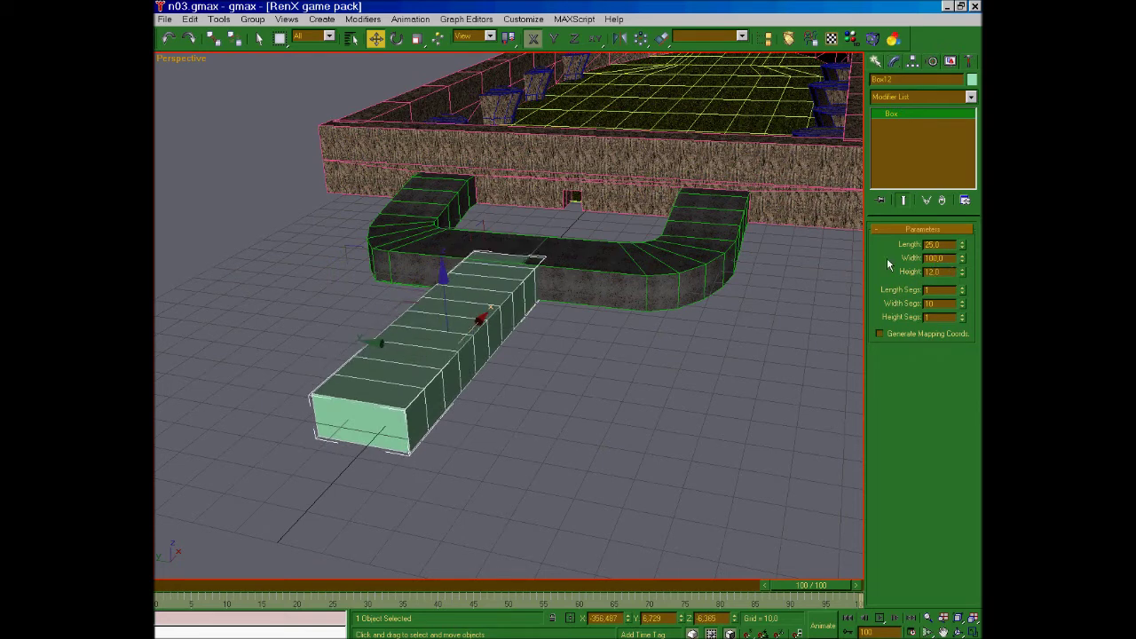
Step: Pull the new box slightly back out of the curved tunnel along X, to about -360.4
{"action": "left_click", "coordinate": [958, 631]}
{"action": "left_click_drag", "start_coordinate": [639, 355], "coordinate": [477, 301]}
{"action": "key", "text": "w"}
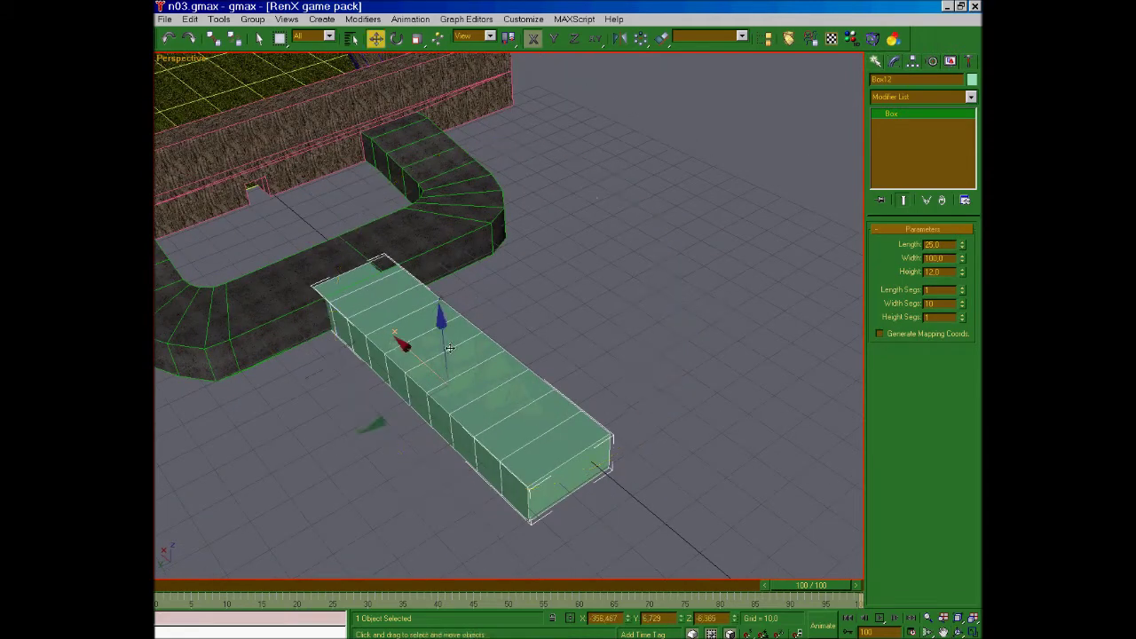
{"action": "left_click_drag", "start_coordinate": [406, 348], "coordinate": [415, 355]}
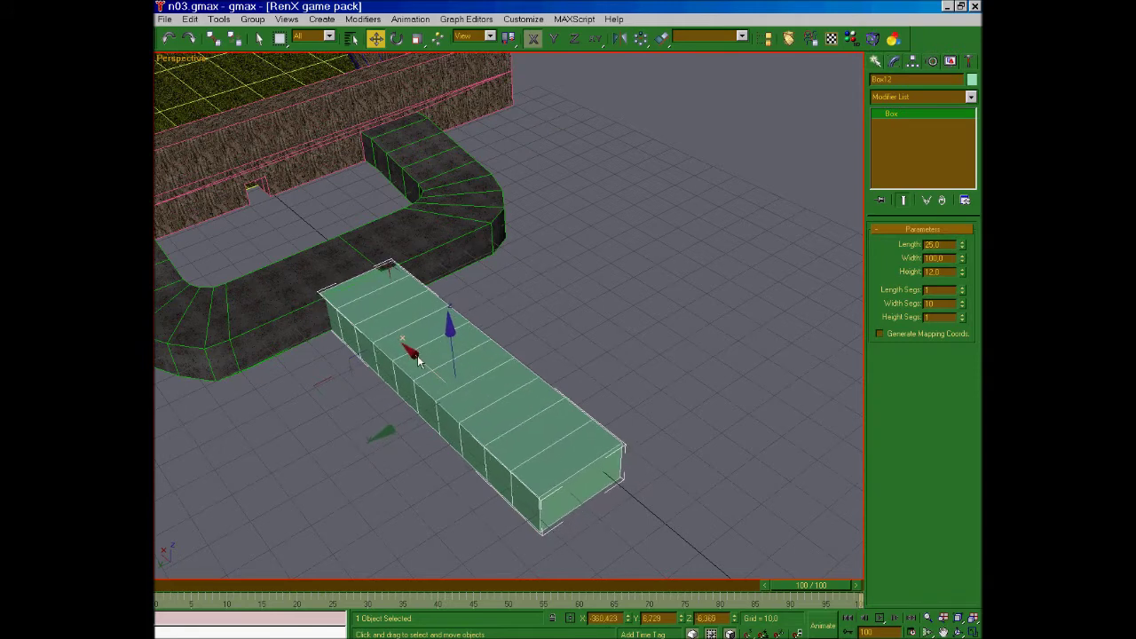
Step: Examine from inside the curved tunnel how far the new box's end reaches through the inner wall
{"action": "left_click", "coordinate": [958, 631]}
{"action": "left_click_drag", "start_coordinate": [488, 390], "coordinate": [591, 390]}
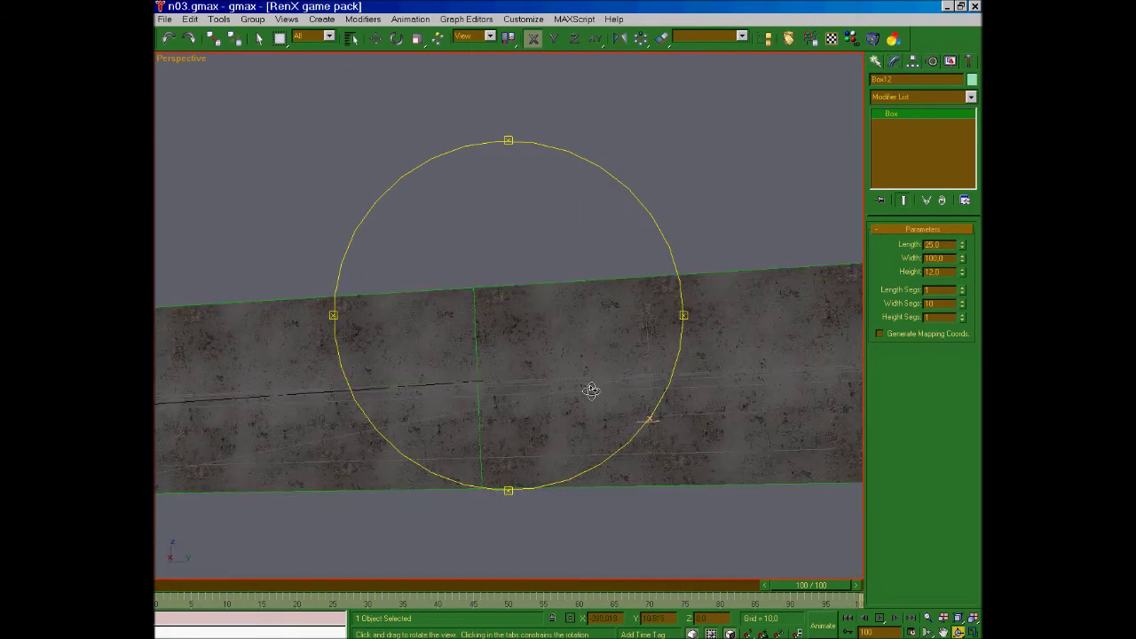
{"action": "key", "text": "shift+z"}
{"action": "left_click", "coordinate": [943, 632]}
{"action": "left_click_drag", "start_coordinate": [662, 494], "coordinate": [656, 456]}
{"action": "left_click", "coordinate": [927, 617]}
{"action": "left_click_drag", "start_coordinate": [605, 417], "coordinate": [606, 419]}
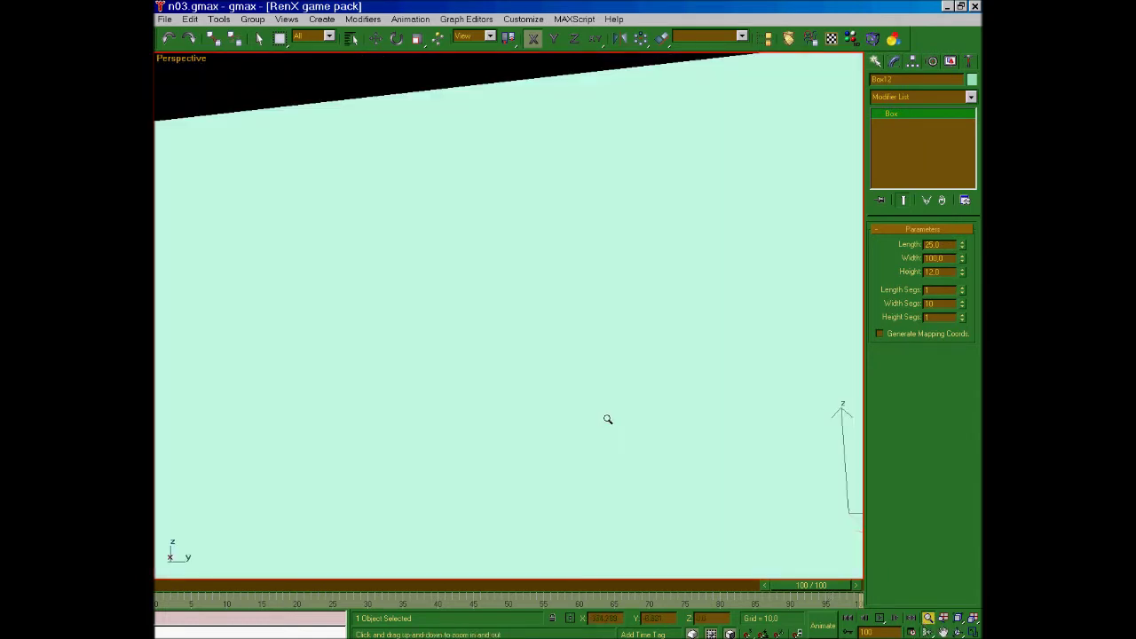
{"action": "scroll", "coordinate": [607, 419], "scroll_direction": "down", "scroll_amount": 3}
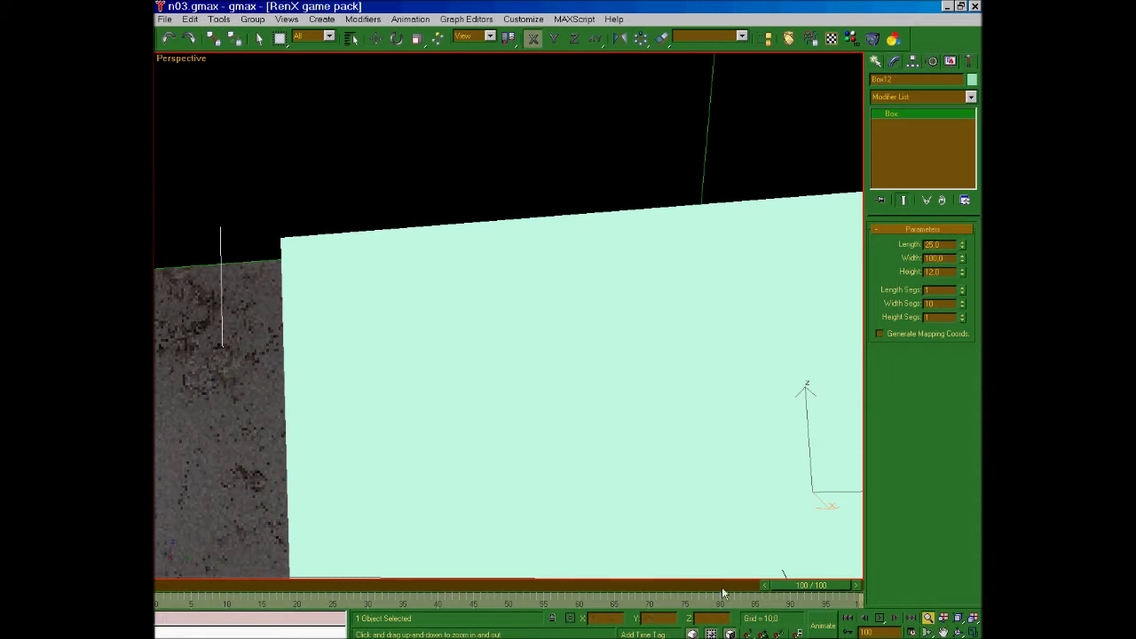
Step: Switch to Notepad and replace the note with "We gotta place it far enough in to get passed the innerwal"
{"action": "left_click", "coordinate": [667, 635]}
{"action": "left_click_drag", "start_coordinate": [323, 118], "coordinate": [158, 125]}
{"action": "type", "text": "We g"}
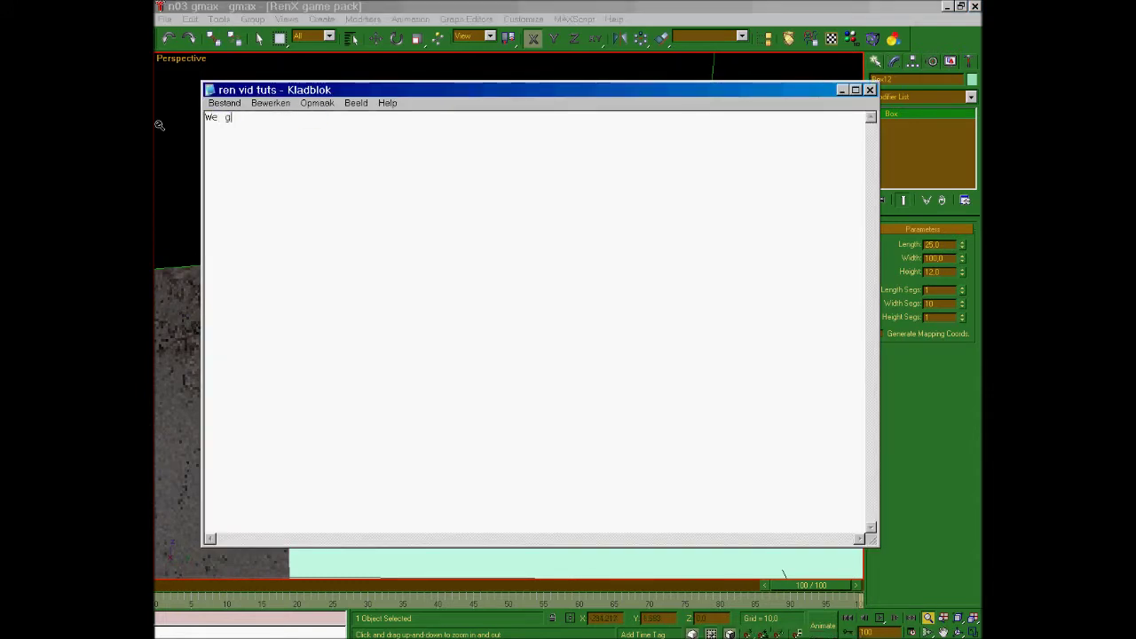
{"action": "type", "text": "otta place it far eno"}
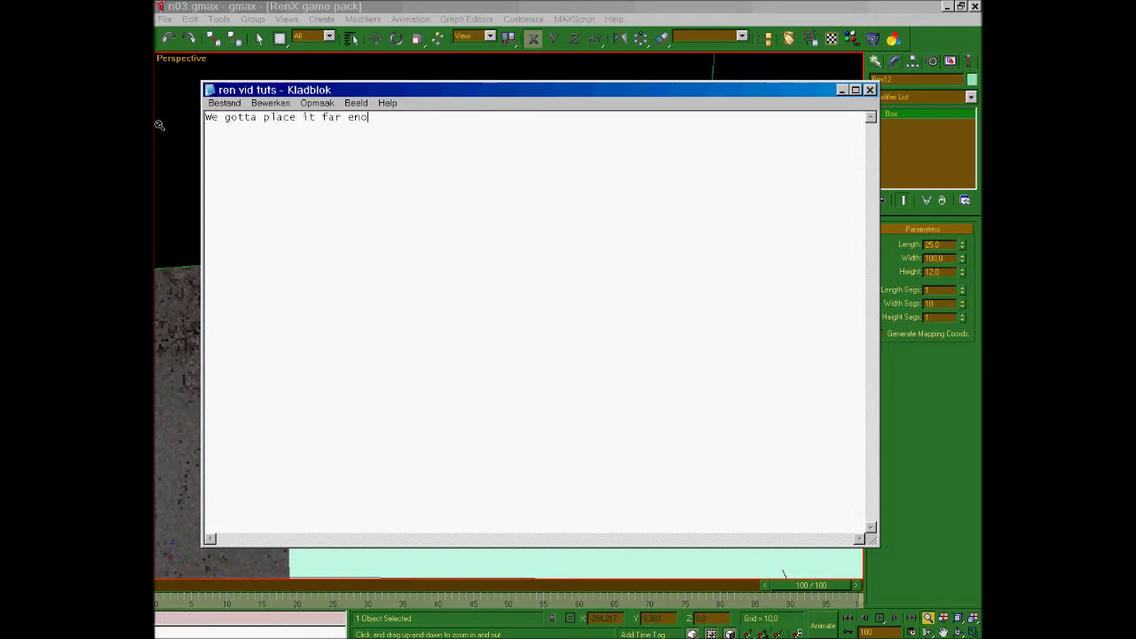
{"action": "type", "text": "ugh in to get passed the wall"}
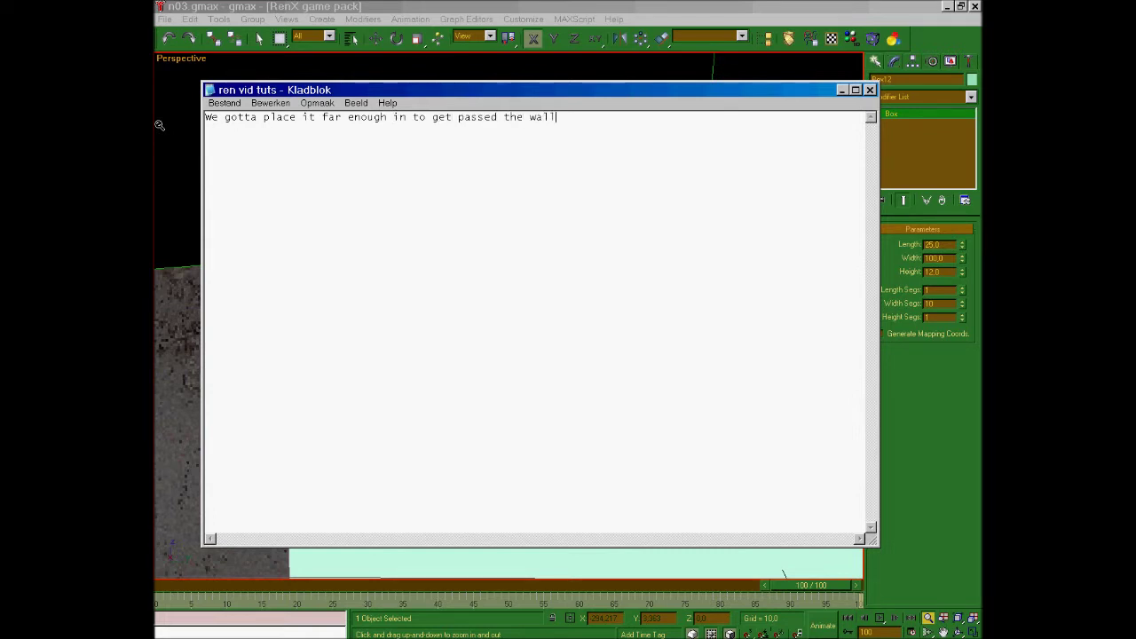
{"action": "key", "text": "BackSpace"}
{"action": "key", "text": "BackSpace"}
{"action": "key", "text": "BackSpace"}
{"action": "key", "text": "BackSpace"}
{"action": "type", "text": "innerwal"}
Step: Switch to gmax and move the new box along X to about -362.05 so its end sits just past the tunnel's inner wall
{"action": "left_click", "coordinate": [424, 12]}
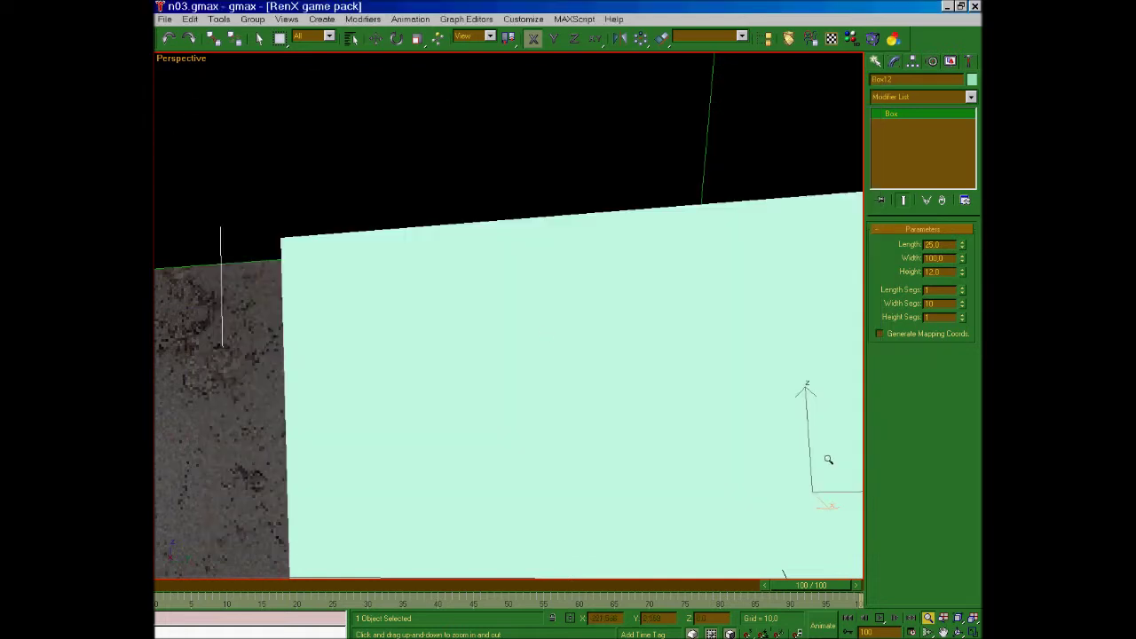
{"action": "left_click", "coordinate": [373, 39]}
{"action": "left_click_drag", "start_coordinate": [827, 506], "coordinate": [826, 502]}
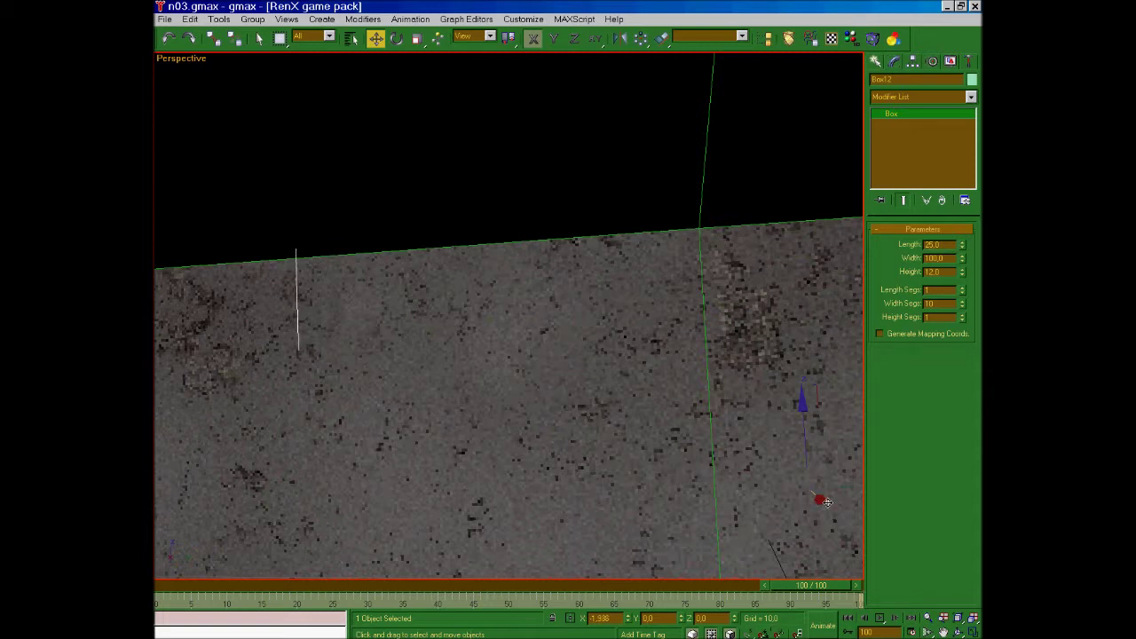
{"action": "left_click_drag", "start_coordinate": [826, 502], "coordinate": [821, 501]}
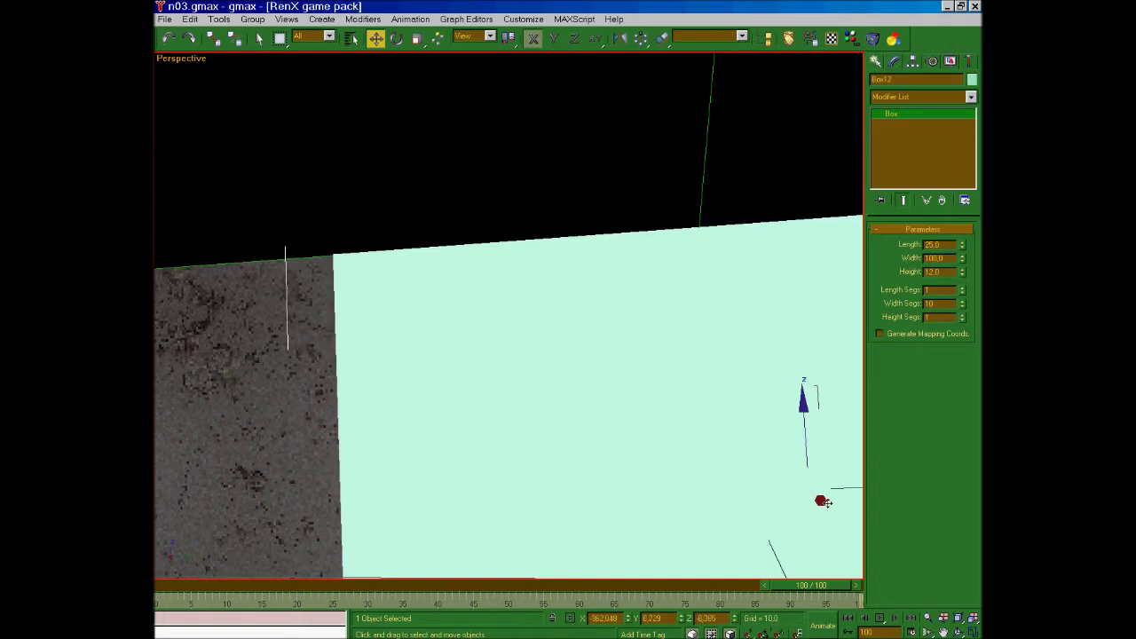
Step: Examine the new box's end against the tunnel's inner wall up close and the whole junction from outside
{"action": "left_click", "coordinate": [958, 631]}
{"action": "left_click_drag", "start_coordinate": [473, 405], "coordinate": [479, 402]}
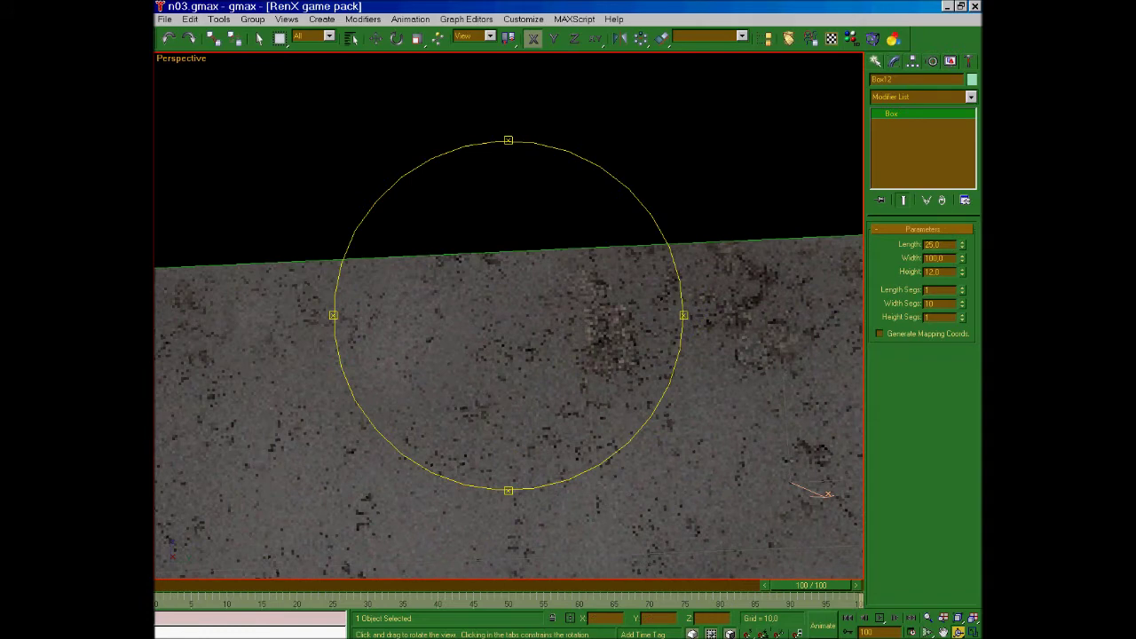
{"action": "left_click", "coordinate": [943, 632]}
{"action": "left_click_drag", "start_coordinate": [735, 513], "coordinate": [543, 494]}
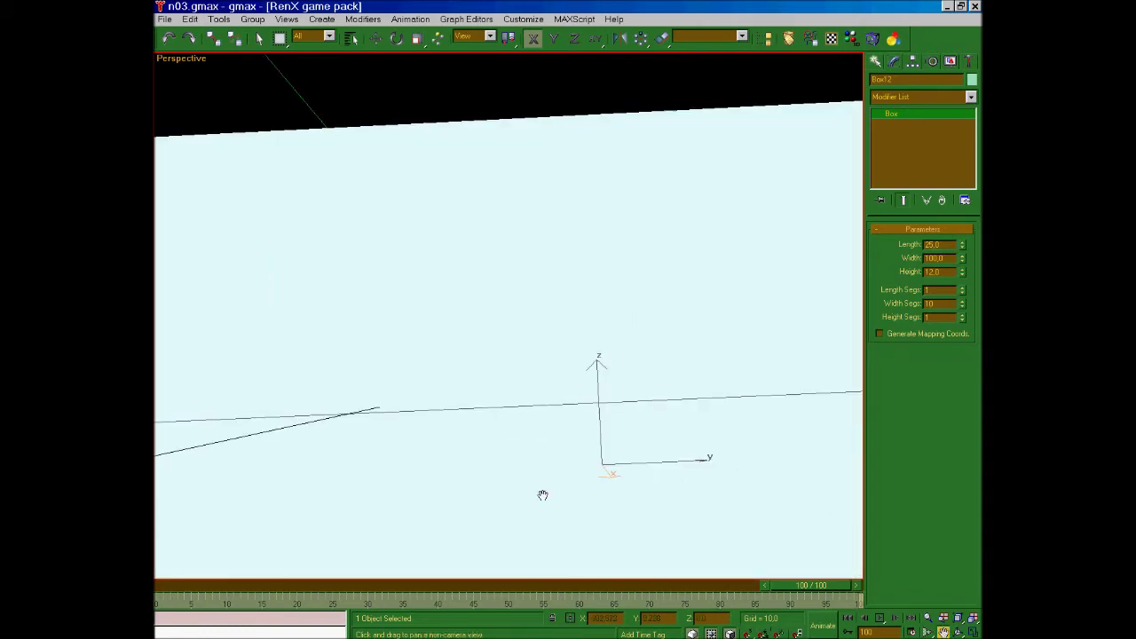
{"action": "left_click", "coordinate": [958, 631]}
{"action": "left_click_drag", "start_coordinate": [621, 381], "coordinate": [639, 381]}
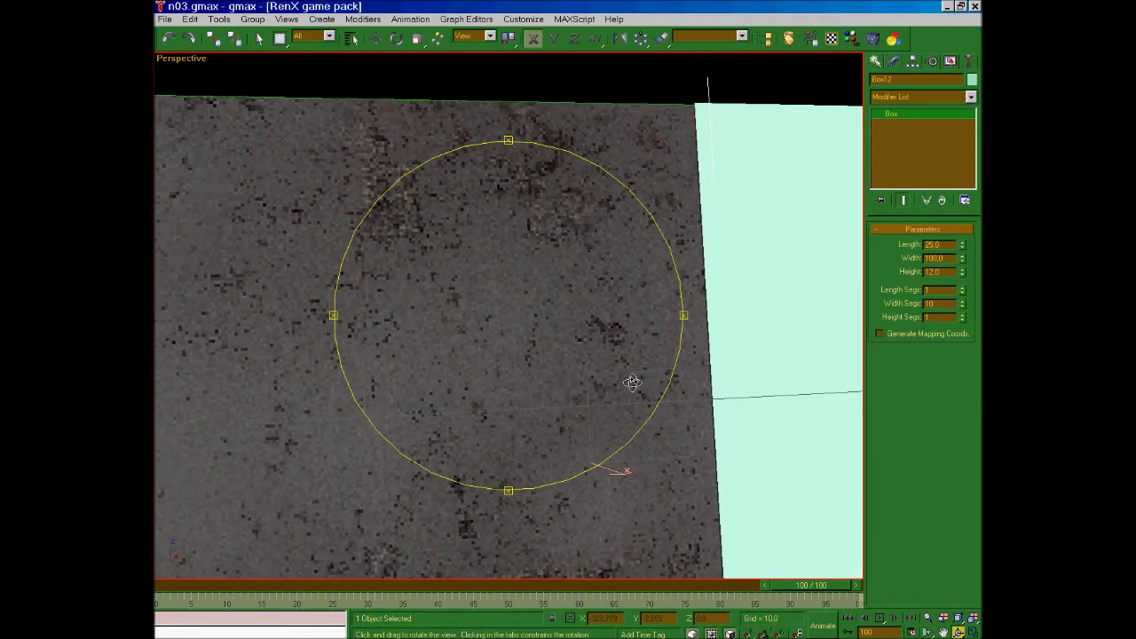
{"action": "left_click_drag", "start_coordinate": [562, 357], "coordinate": [523, 366]}
{"action": "key", "text": "w"}
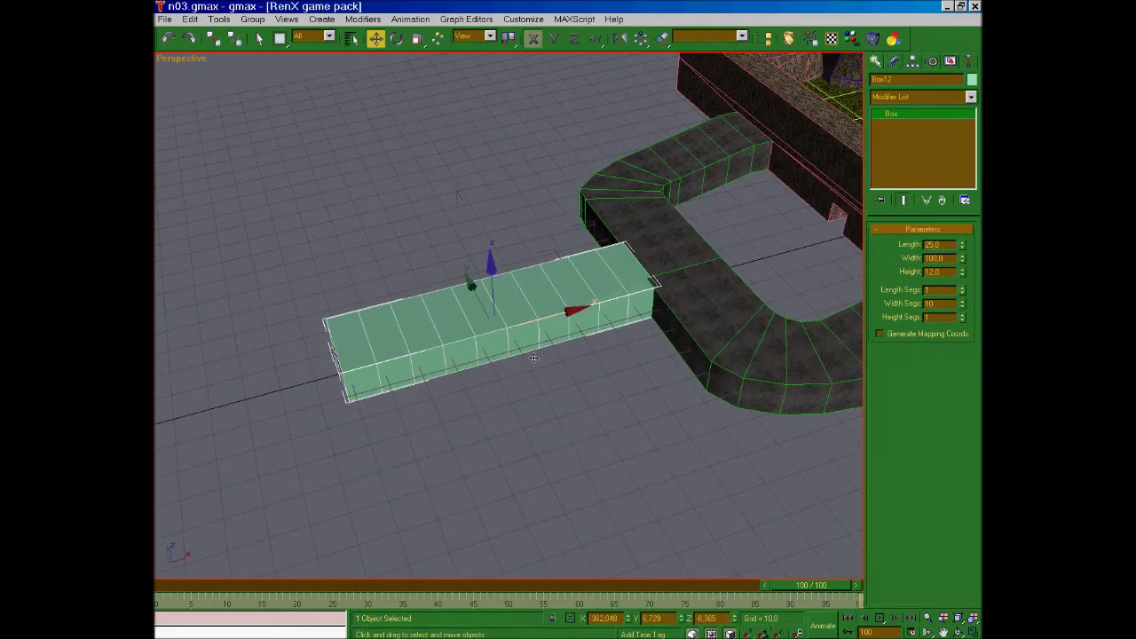
Step: Clone the new box in place as an independent copy
{"action": "left_click", "coordinate": [190, 19]}
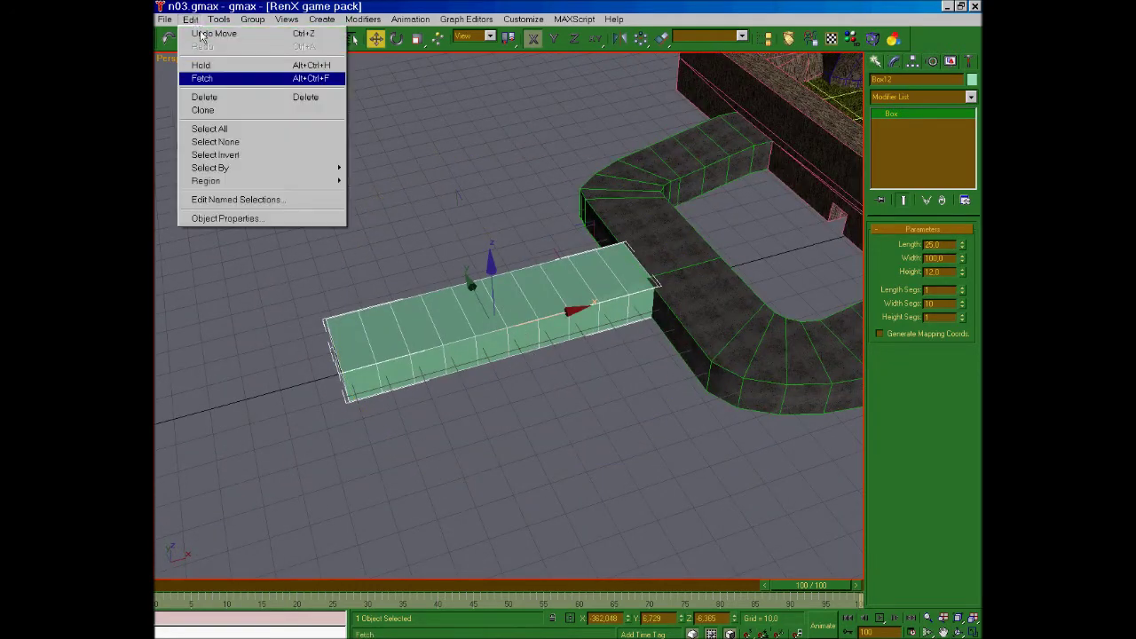
{"action": "left_click", "coordinate": [215, 110]}
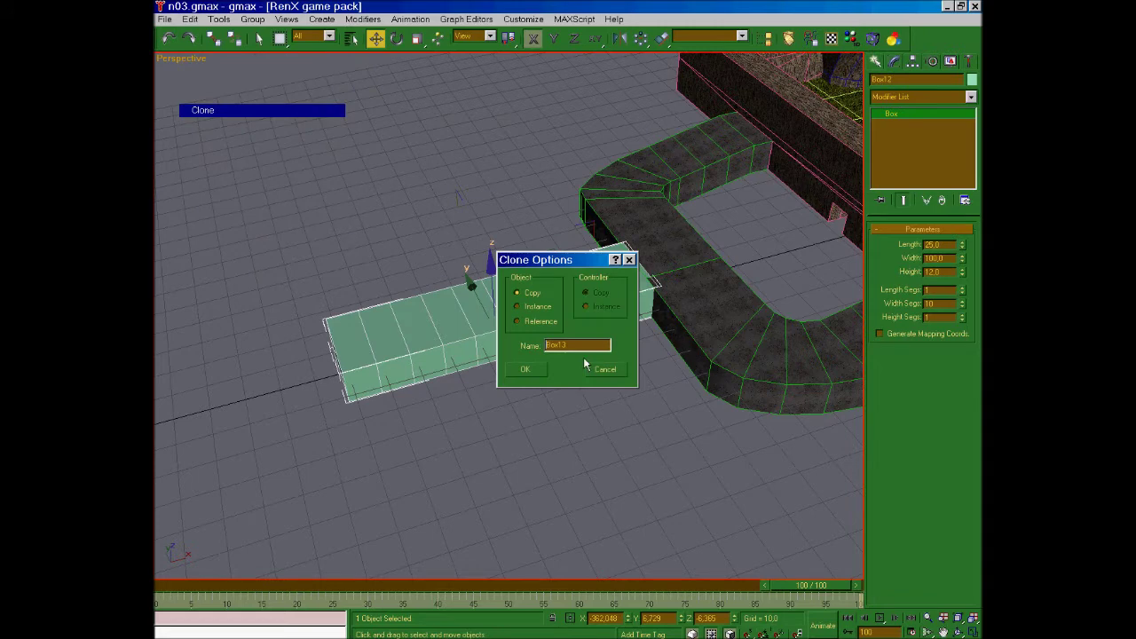
{"action": "left_click", "coordinate": [526, 369]}
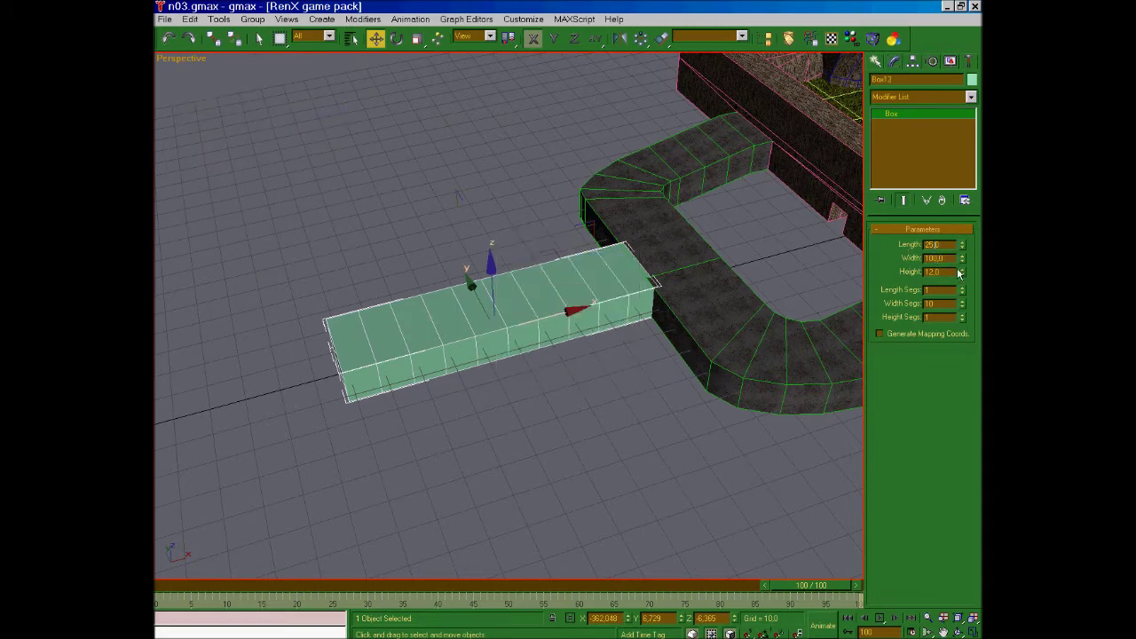
Step: Set the cloned box to length 20, width 101 and height 10, and color it dark blue
{"action": "type", "text": "0"}
{"action": "key", "text": "Return"}
{"action": "double_click", "coordinate": [930, 272]}
{"action": "left_click", "coordinate": [971, 80]}
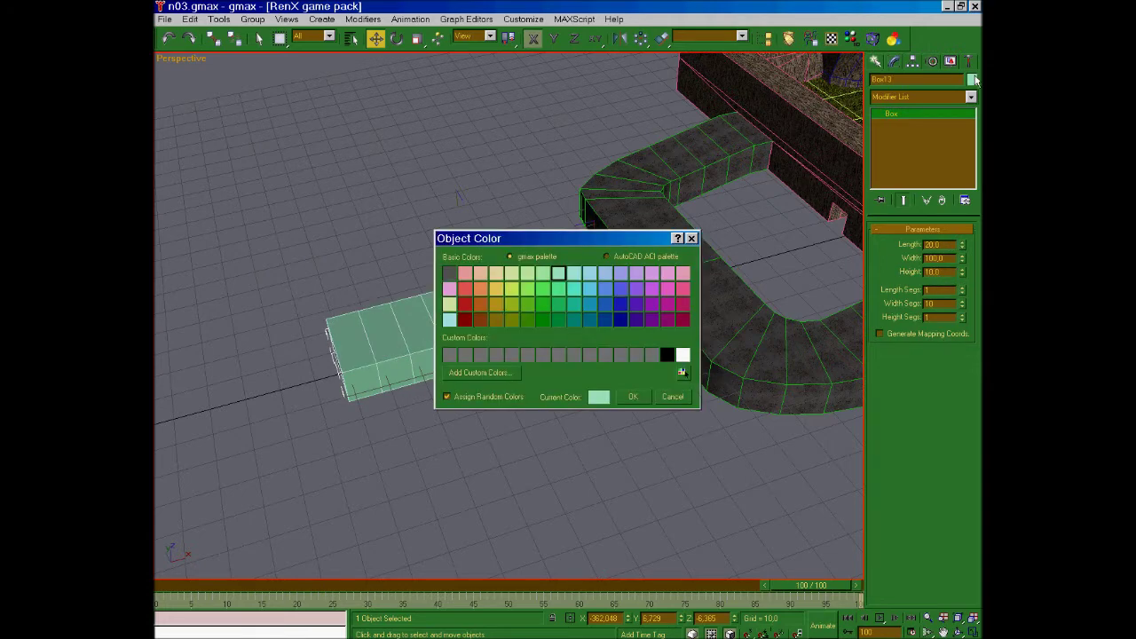
{"action": "left_click", "coordinate": [620, 306]}
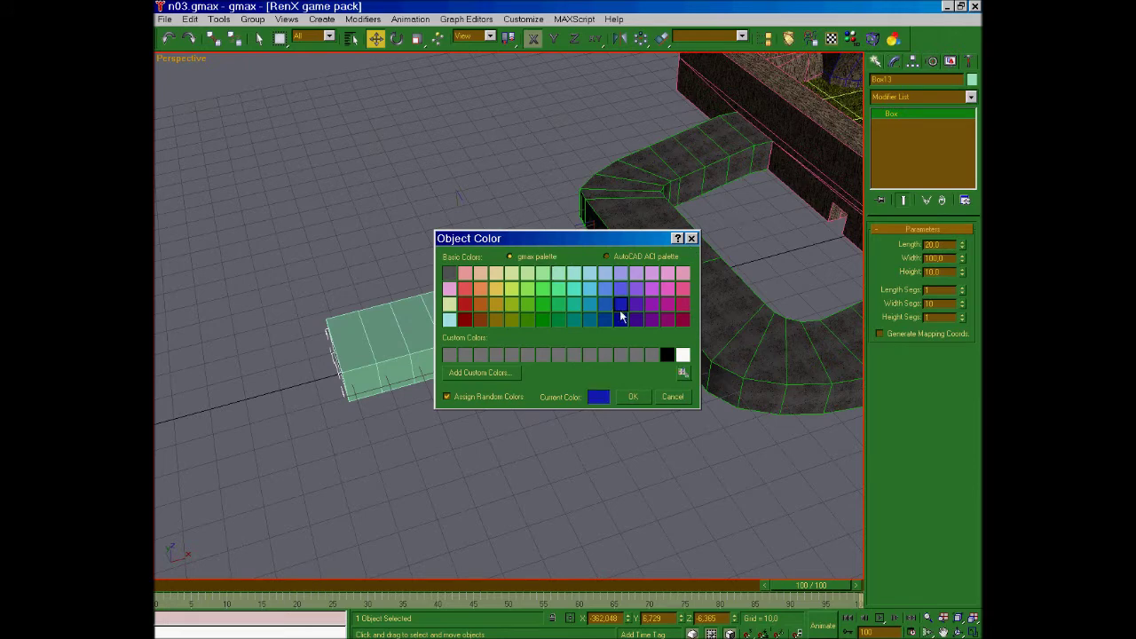
{"action": "left_click", "coordinate": [633, 397]}
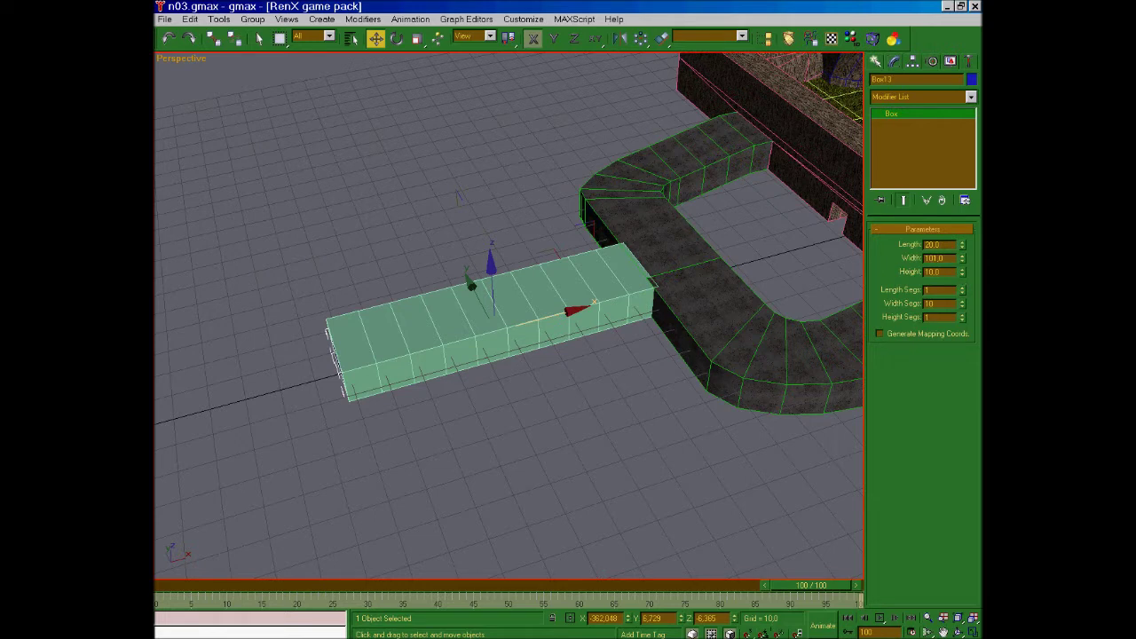
{"action": "left_click", "coordinate": [636, 420]}
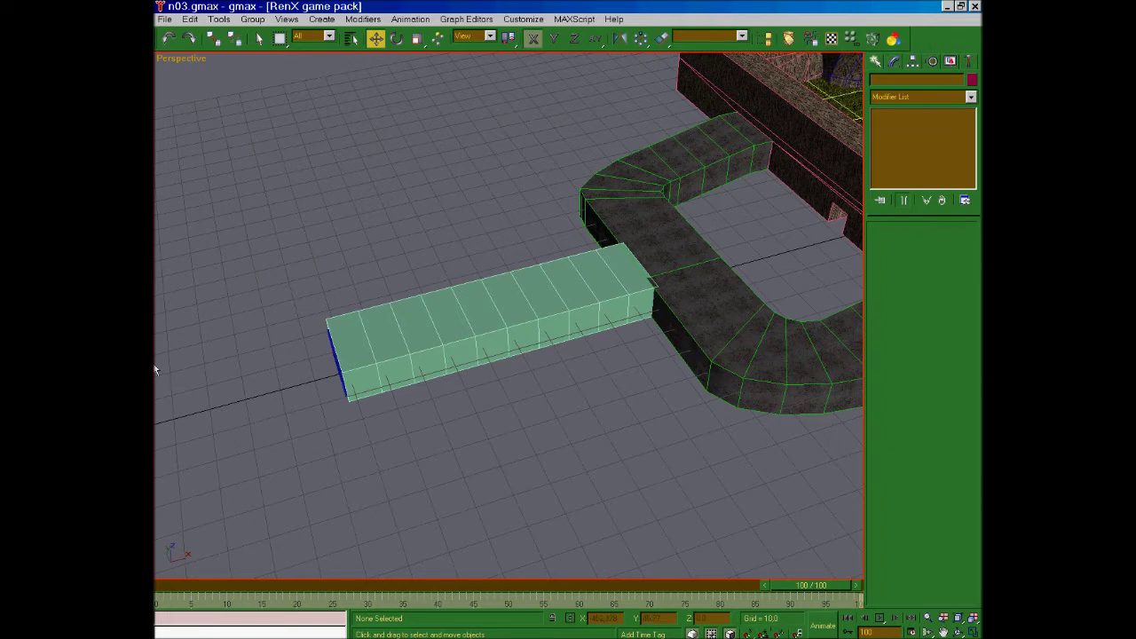
Step: Try raising the blue inner box along Z by eye to about -5.94
{"action": "left_click", "coordinate": [958, 631]}
{"action": "left_click_drag", "start_coordinate": [550, 355], "coordinate": [535, 326]}
{"action": "key", "text": "w"}
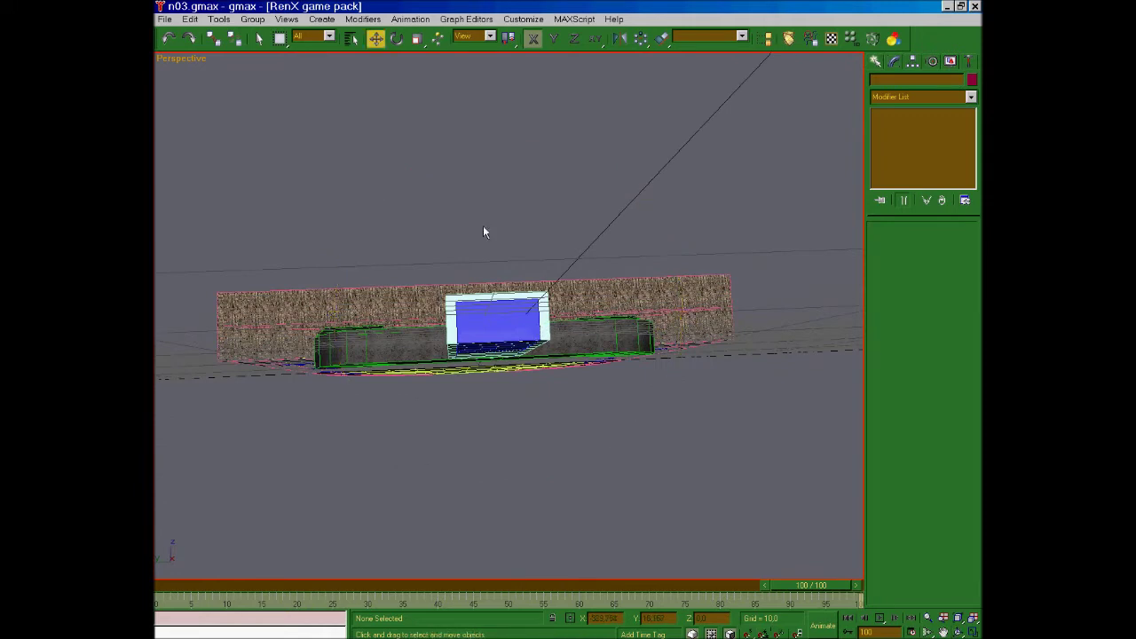
{"action": "left_click", "coordinate": [505, 329]}
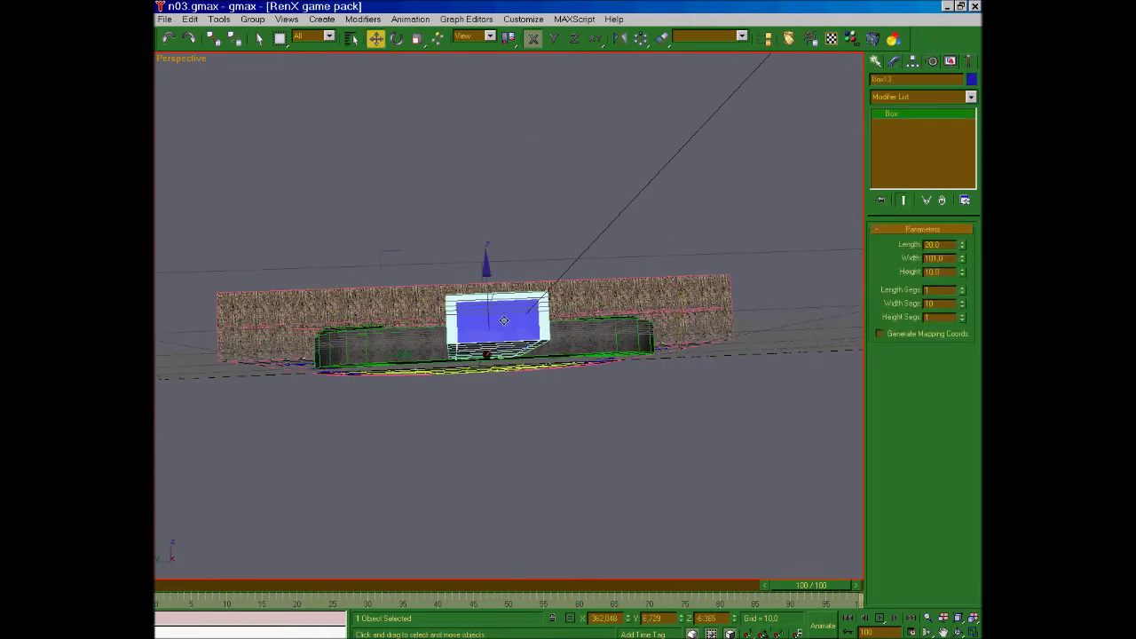
{"action": "left_click", "coordinate": [486, 268]}
{"action": "left_click_drag", "start_coordinate": [487, 268], "coordinate": [486, 267]}
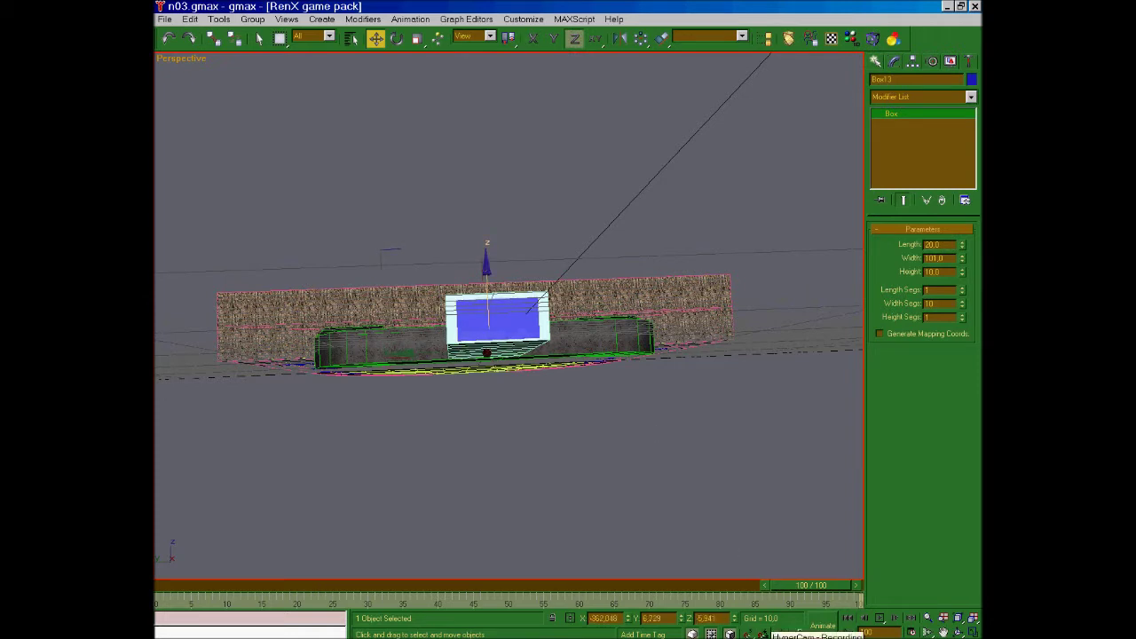
{"action": "left_click", "coordinate": [760, 636]}
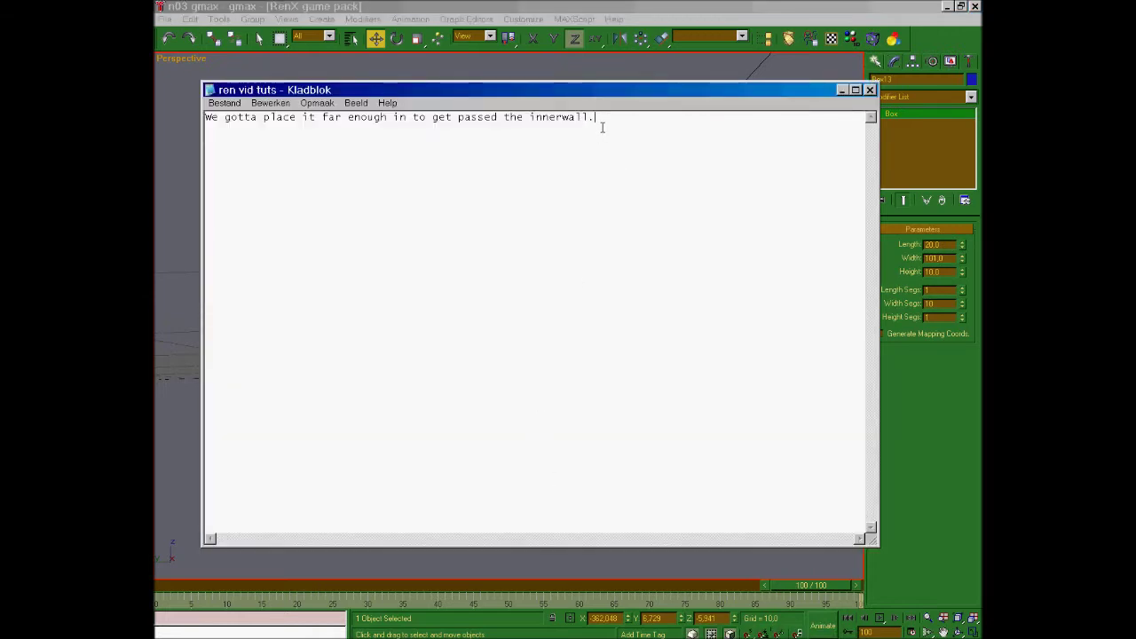
{"action": "left_click", "coordinate": [842, 90]}
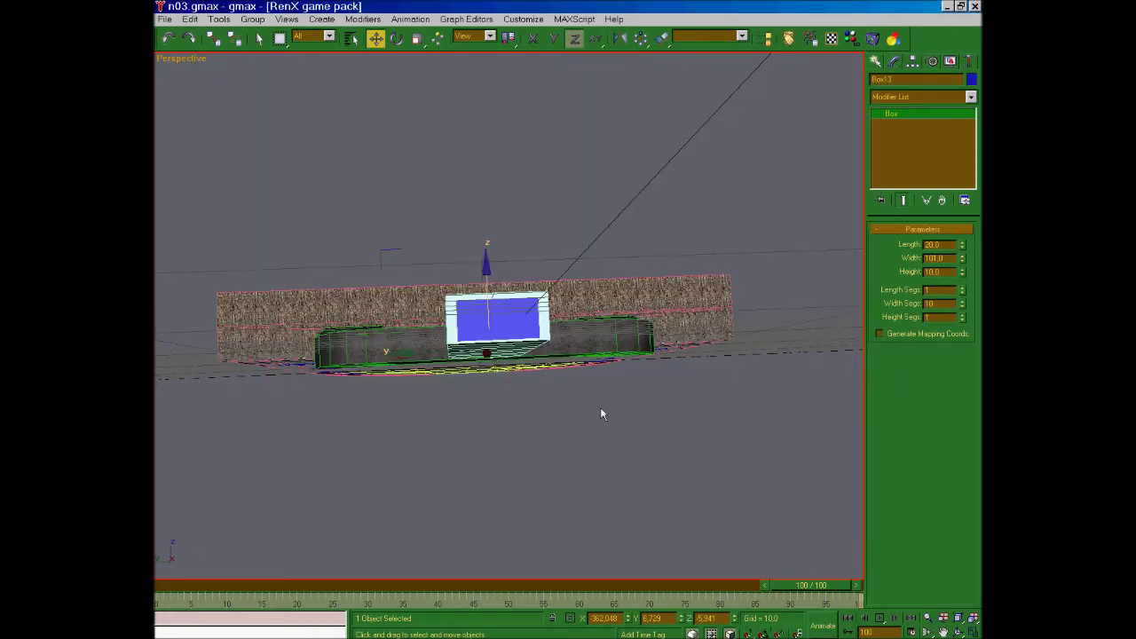
Step: Undo the last height adjustment of the blue inner box and set its Z position to -5.965
{"action": "left_click", "coordinate": [604, 437]}
{"action": "left_click", "coordinate": [169, 39]}
{"action": "left_click", "coordinate": [169, 39]}
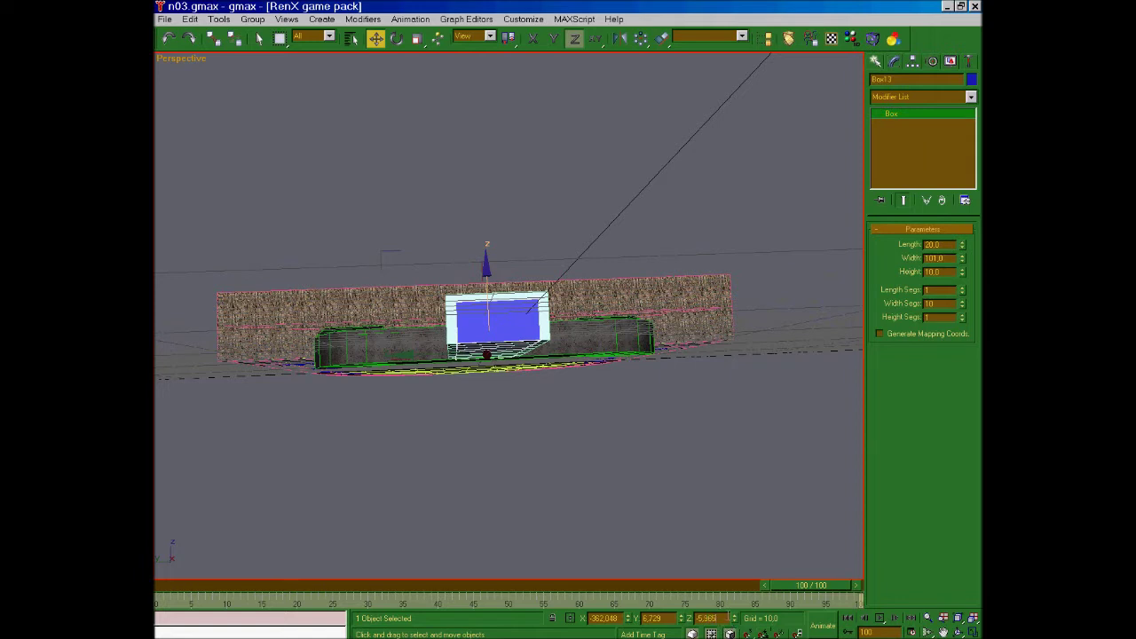
{"action": "left_click", "coordinate": [644, 503]}
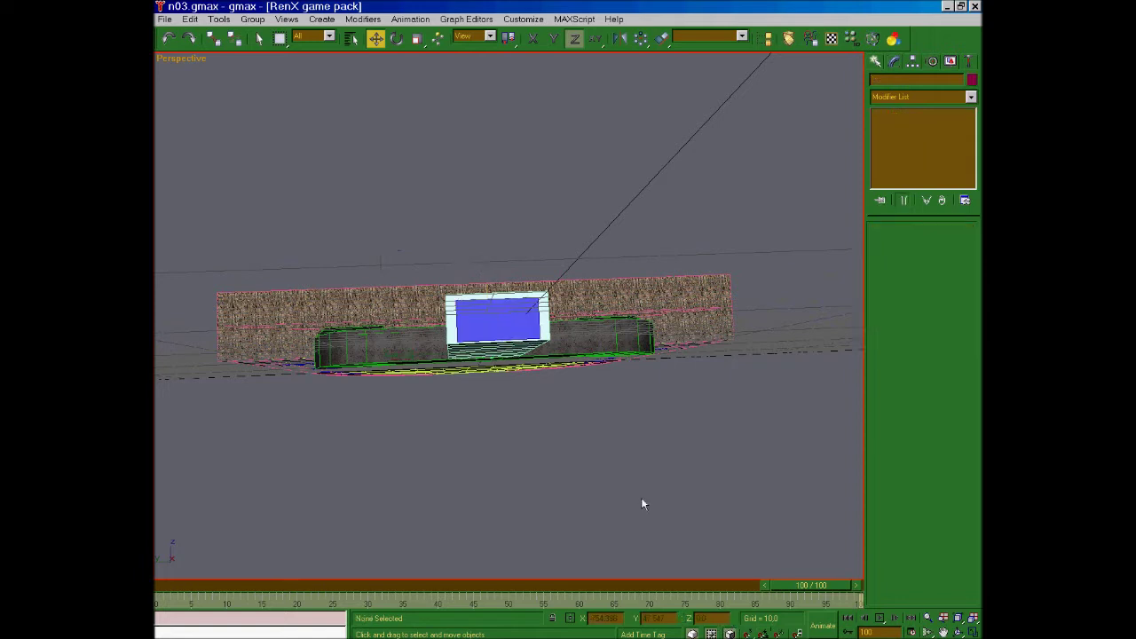
Step: Switch to Notepad and replace the note with "The way it is now would be good if I want the tunnel to go on. In this case on"
{"action": "left_click", "coordinate": [958, 632]}
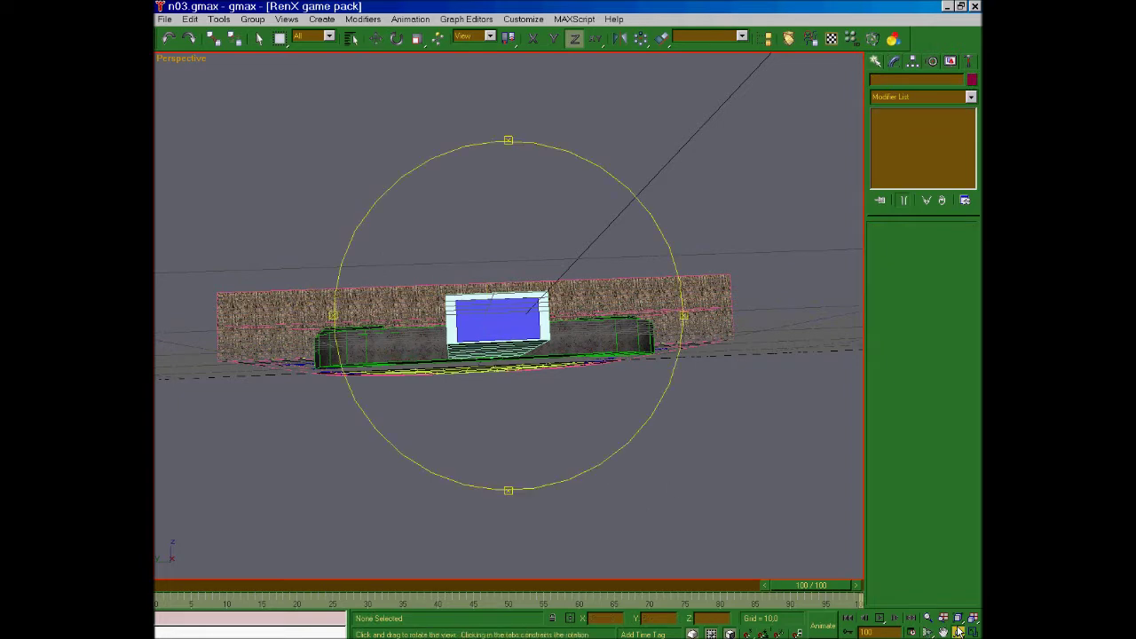
{"action": "mouse_move", "coordinate": [507, 373]}
{"action": "left_mouse_down"}
{"action": "mouse_move", "coordinate": [530, 387]}
{"action": "mouse_move", "coordinate": [506, 378]}
{"action": "left_mouse_up"}
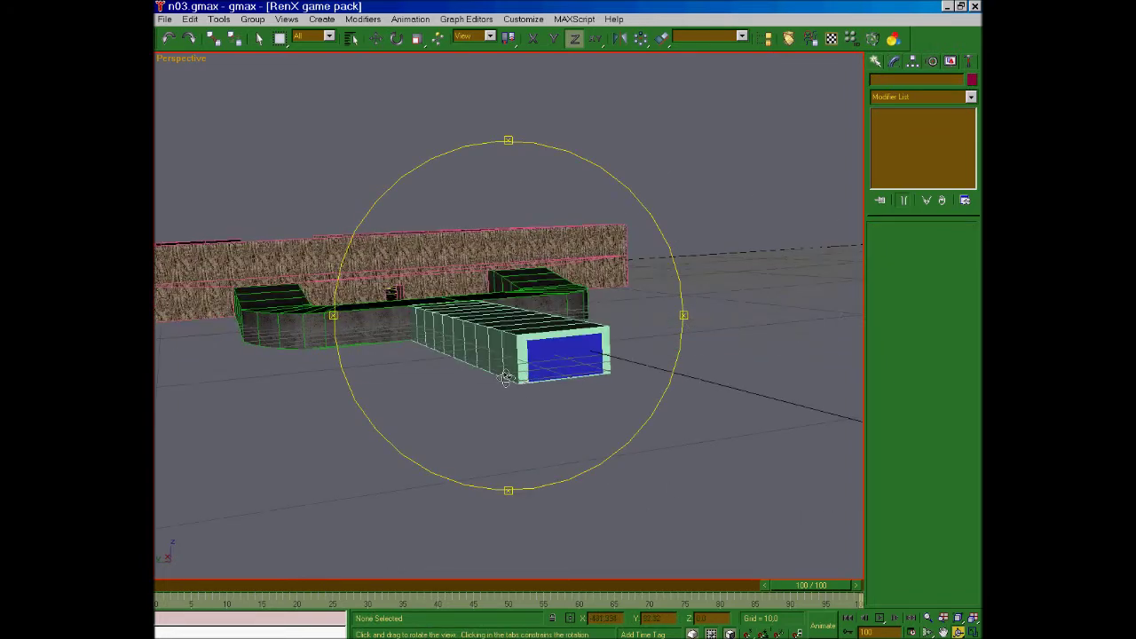
{"action": "right_click", "coordinate": [508, 380]}
{"action": "key", "text": "alt+Tab"}
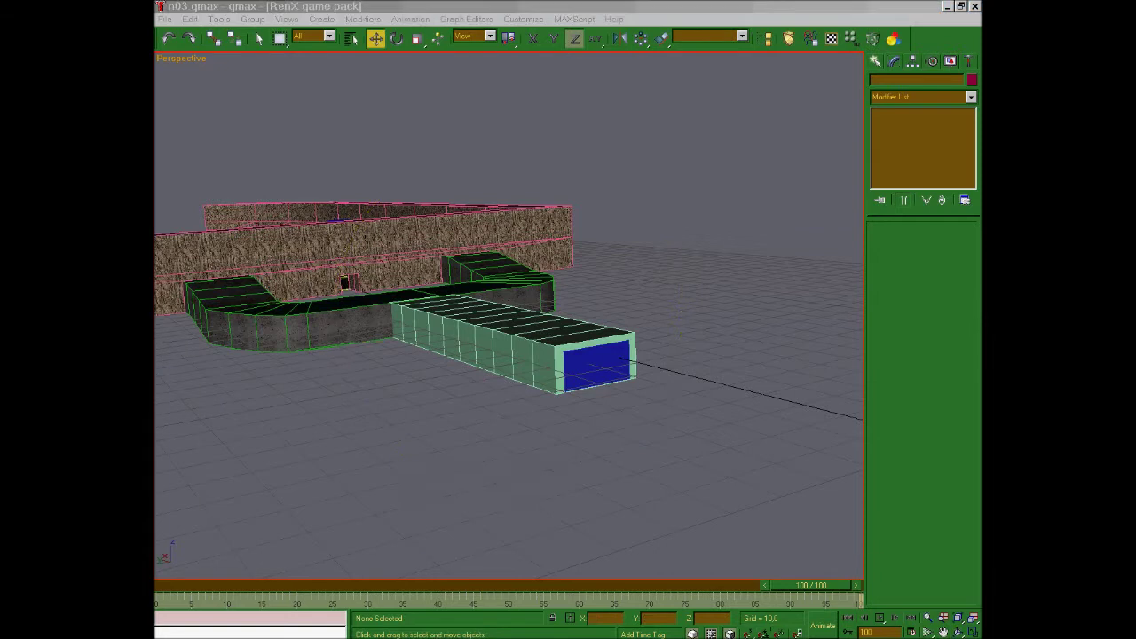
{"action": "left_click_drag", "start_coordinate": [636, 139], "coordinate": [210, 122]}
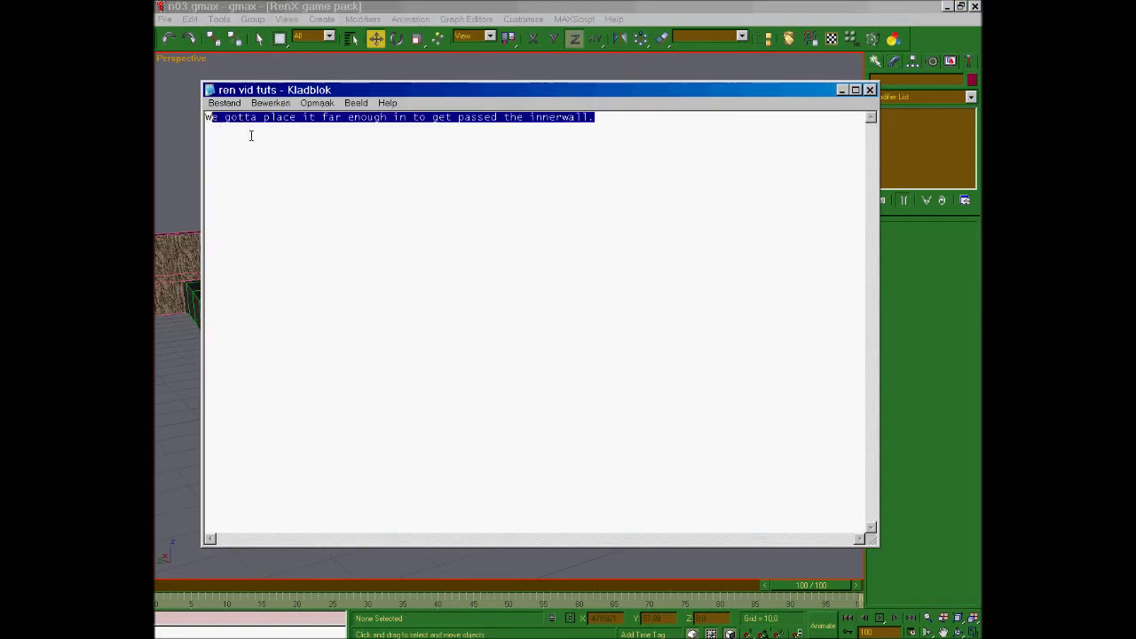
{"action": "key", "text": "ctrl+x"}
{"action": "type", "text": "The way i"}
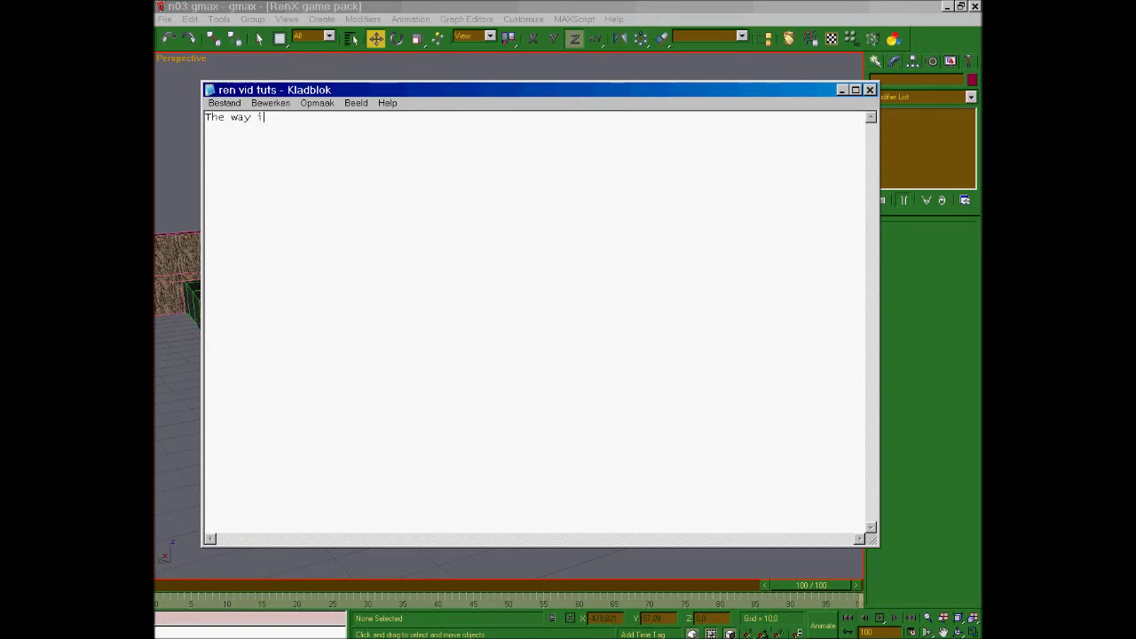
{"action": "type", "text": "t is now would be good if I want the "}
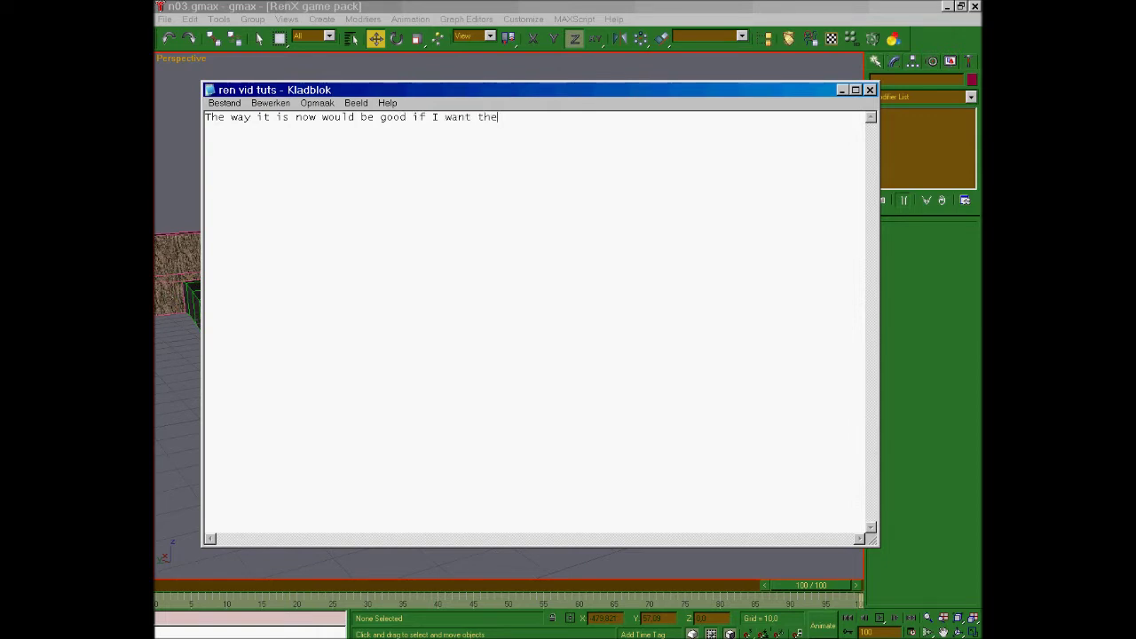
{"action": "type", "text": "tunnel to go on. In this case on"}
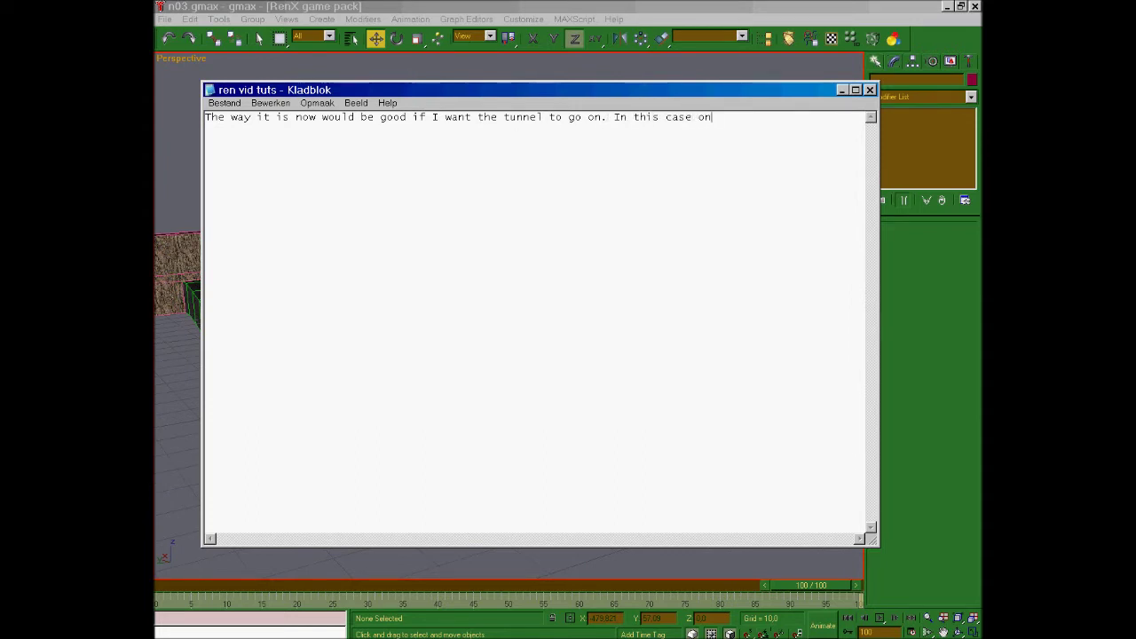
Step: Continue the note with "this map I don't. I want it end without resfurfacing and without having a different exit. So. We move the innerbox."
{"action": "type", "text": " this map I don"}
{"action": "type", "text": " wan"}
{"action": "type", "text": "t it end"}
{"action": "type", "text": " without resfurfaci"}
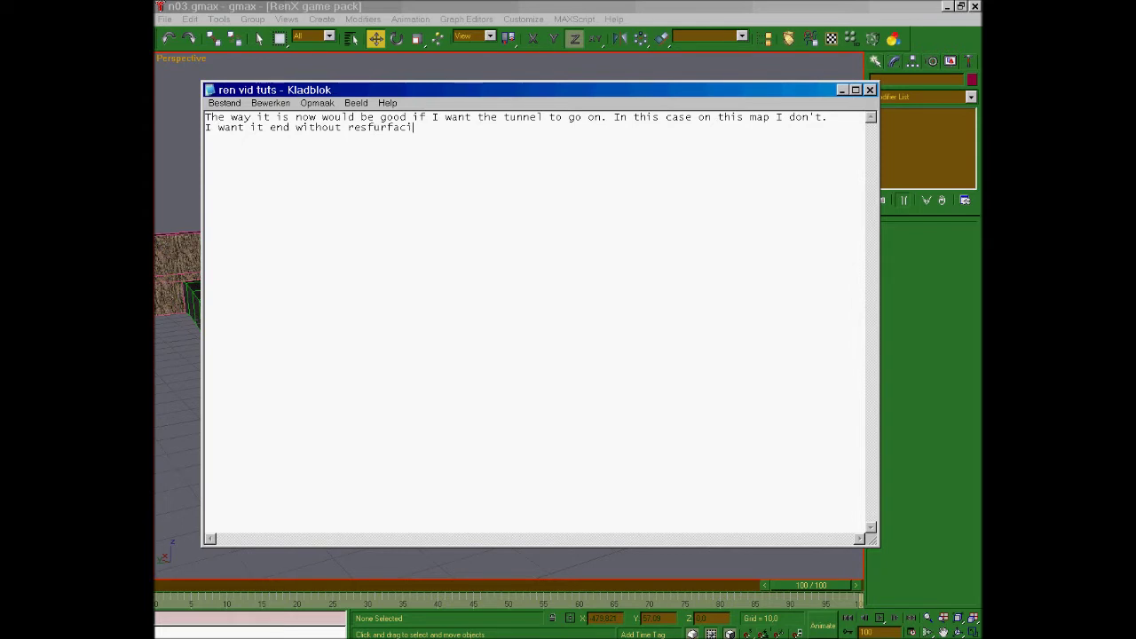
{"action": "type", "text": "ng and wiyt"}
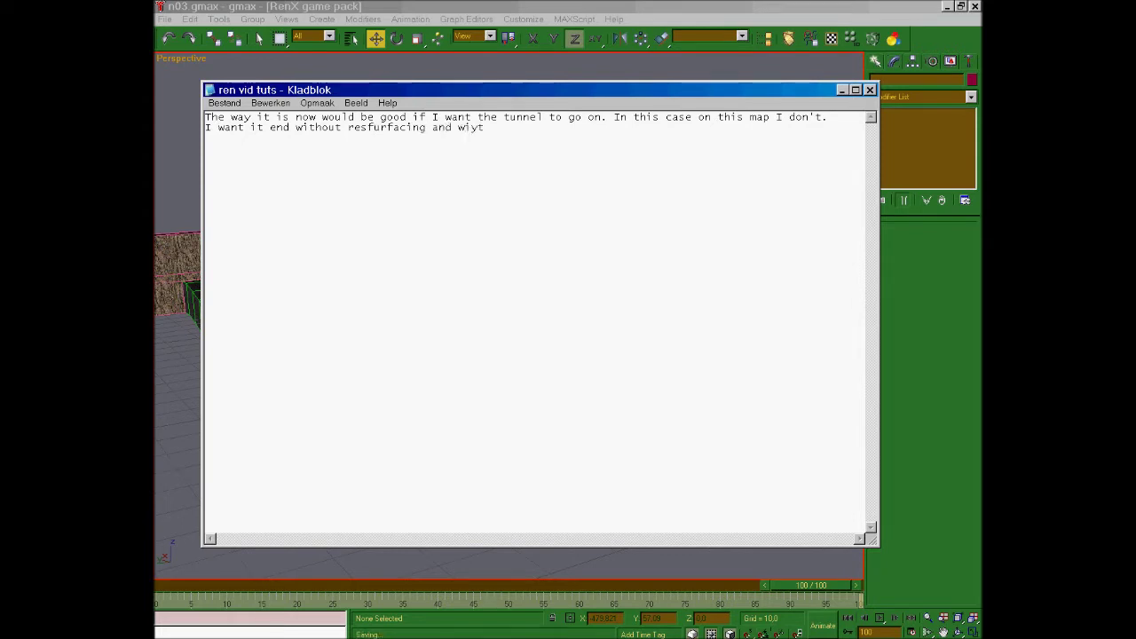
{"action": "type", "text": "thout hav"}
{"action": "type", "text": "ing a "}
{"action": "type", "text": "n"}
{"action": "type", "text": "ifferent"}
{"action": "type", "text": " exit."}
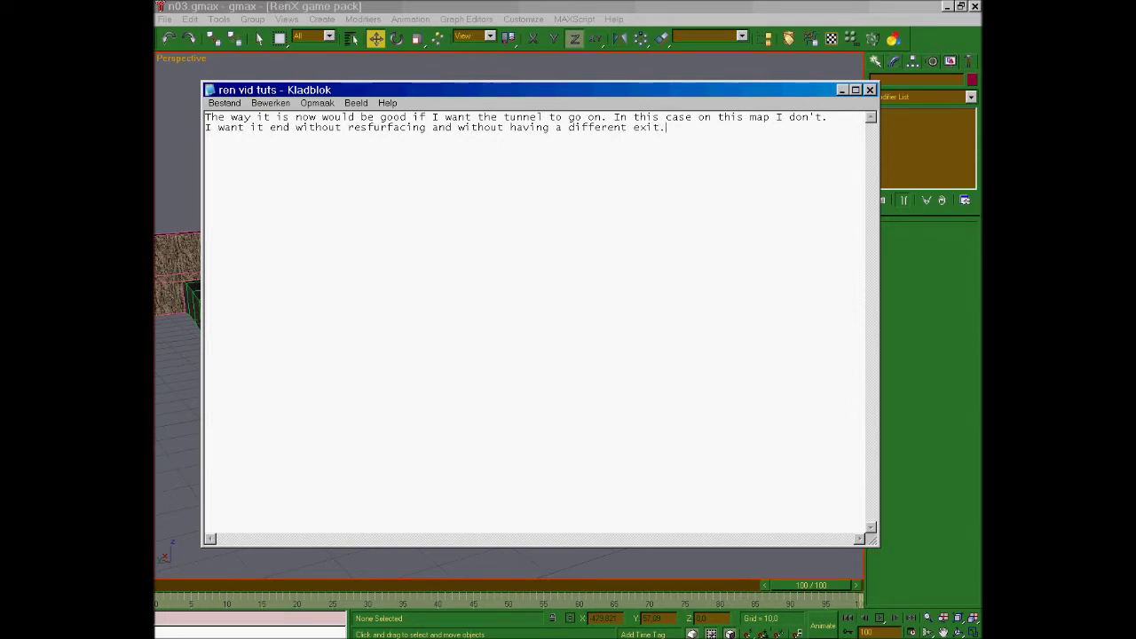
{"action": "type", "text": " So. We move the innerbox."}
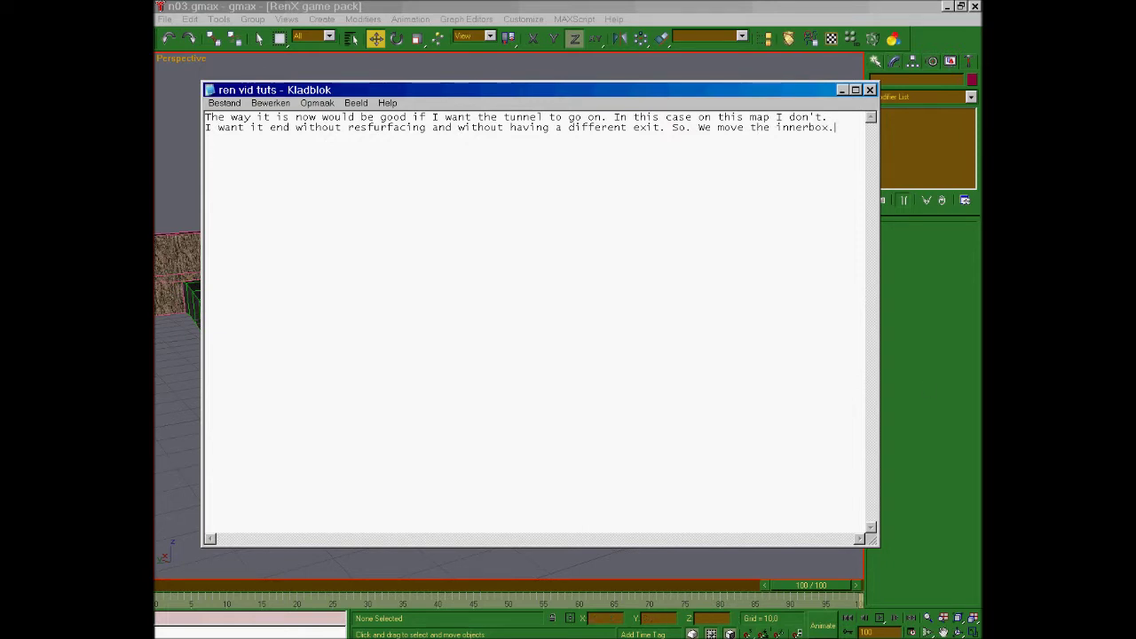
Step: Switch to gmax and move the blue inner box along X to about -359.34 so the outer box closes off its far end
{"action": "left_click", "coordinate": [585, 8]}
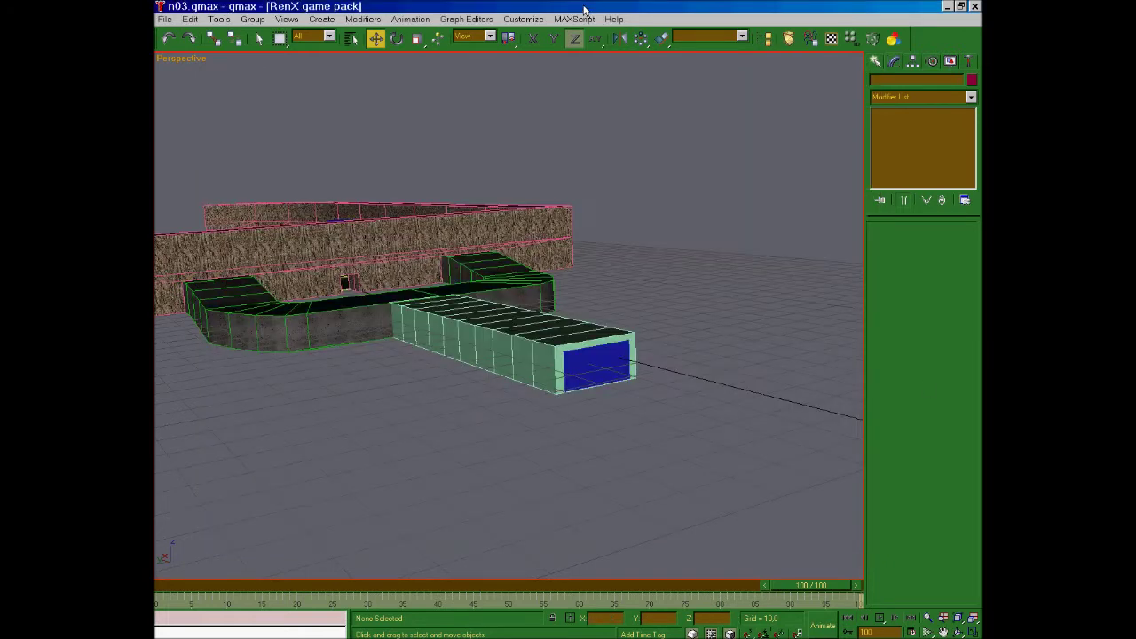
{"action": "left_click", "coordinate": [613, 363]}
{"action": "key", "text": "F5"}
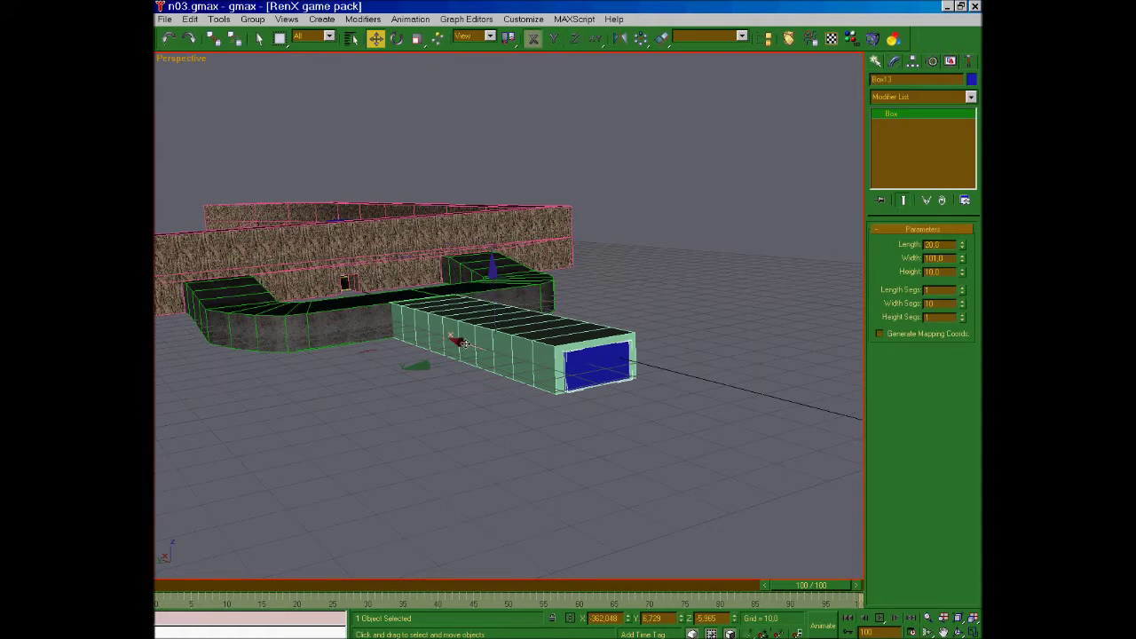
{"action": "left_click_drag", "start_coordinate": [462, 343], "coordinate": [461, 342]}
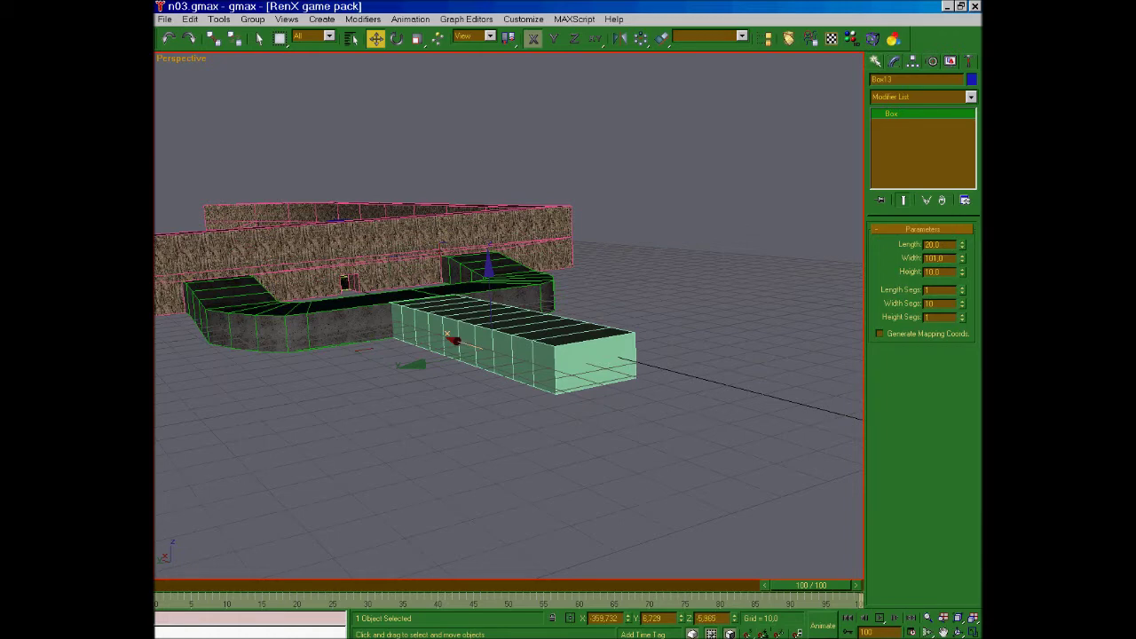
{"action": "left_click", "coordinate": [958, 631]}
{"action": "left_click_drag", "start_coordinate": [530, 387], "coordinate": [471, 393]}
{"action": "right_click", "coordinate": [486, 393]}
{"action": "left_click_drag", "start_coordinate": [463, 323], "coordinate": [454, 325], "text": "shift"}
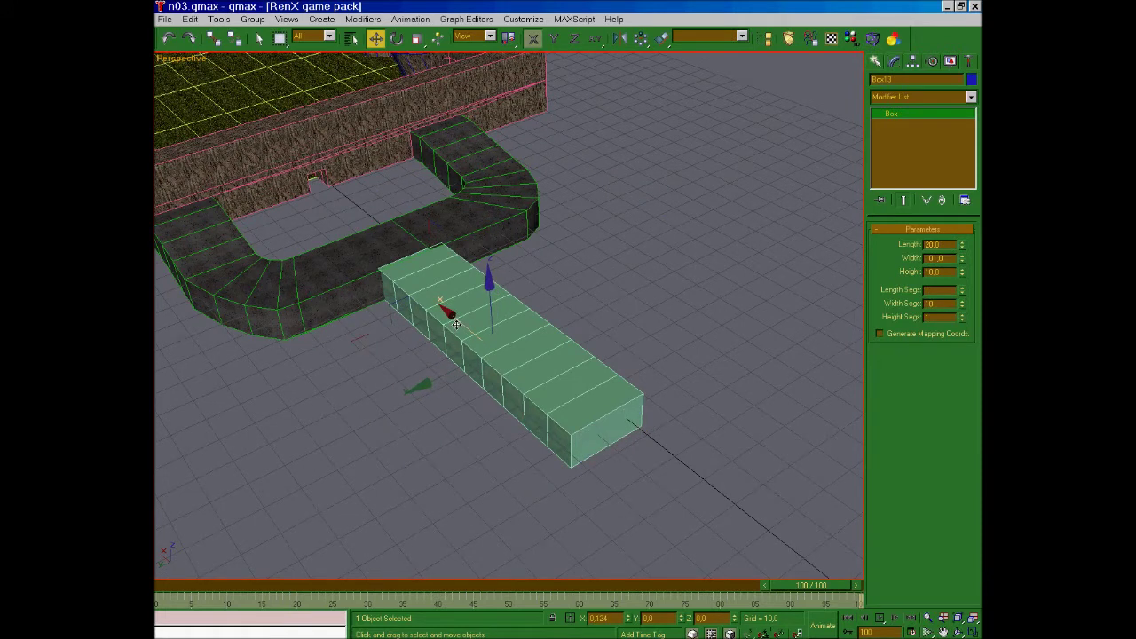
{"action": "left_click_drag", "start_coordinate": [455, 324], "coordinate": [455, 324], "text": "shift"}
Step: Switch to Notepad and replace the note with "That should do it."
{"action": "left_click", "coordinate": [710, 635]}
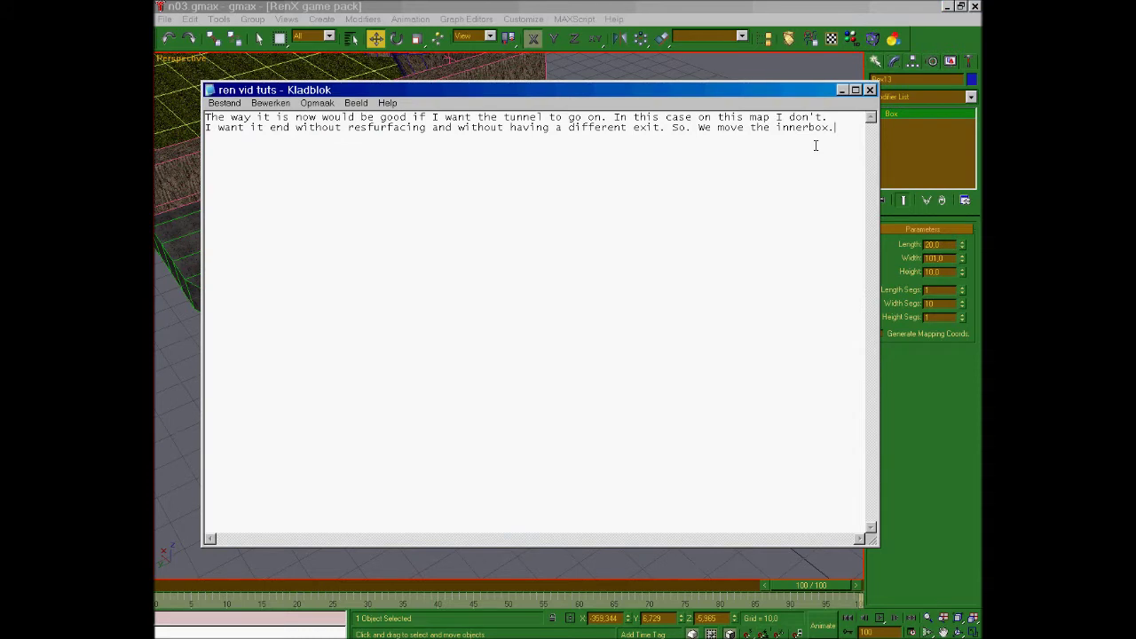
{"action": "left_click_drag", "start_coordinate": [839, 132], "coordinate": [177, 118]}
{"action": "type", "text": "Tha"}
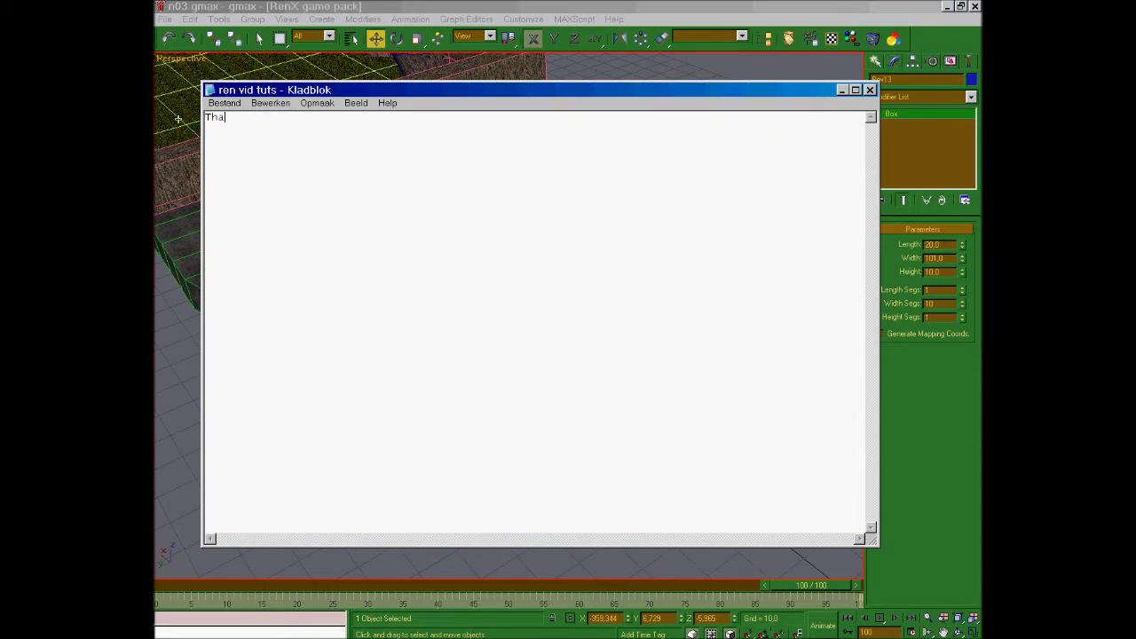
{"action": "type", "text": "t should do it."}
Step: Switch to gmax and examine the ends of both boxes up close from inside the existing tunnel
{"action": "left_click", "coordinate": [408, 10]}
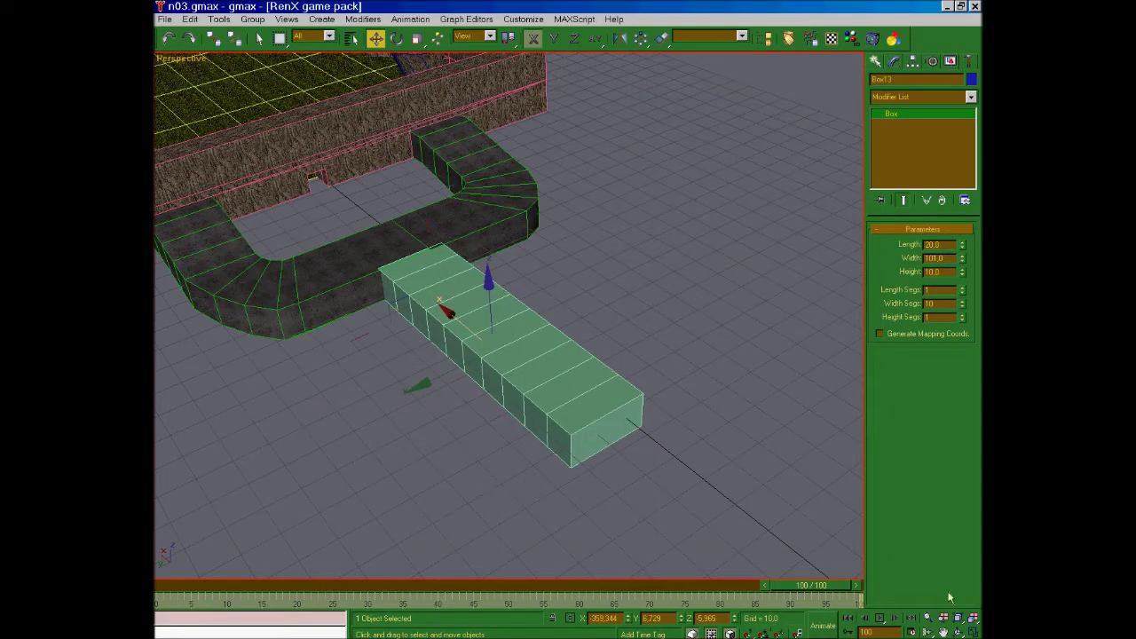
{"action": "left_click", "coordinate": [958, 631]}
{"action": "left_click_drag", "start_coordinate": [638, 390], "coordinate": [535, 337]}
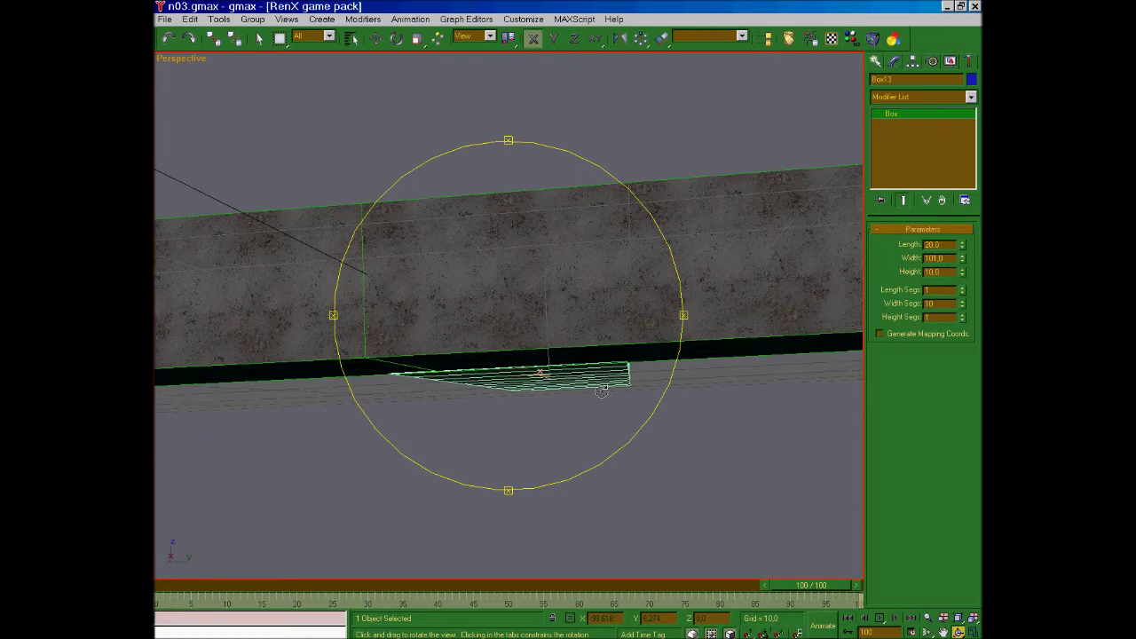
{"action": "left_click", "coordinate": [927, 617]}
{"action": "left_click_drag", "start_coordinate": [722, 523], "coordinate": [718, 497]}
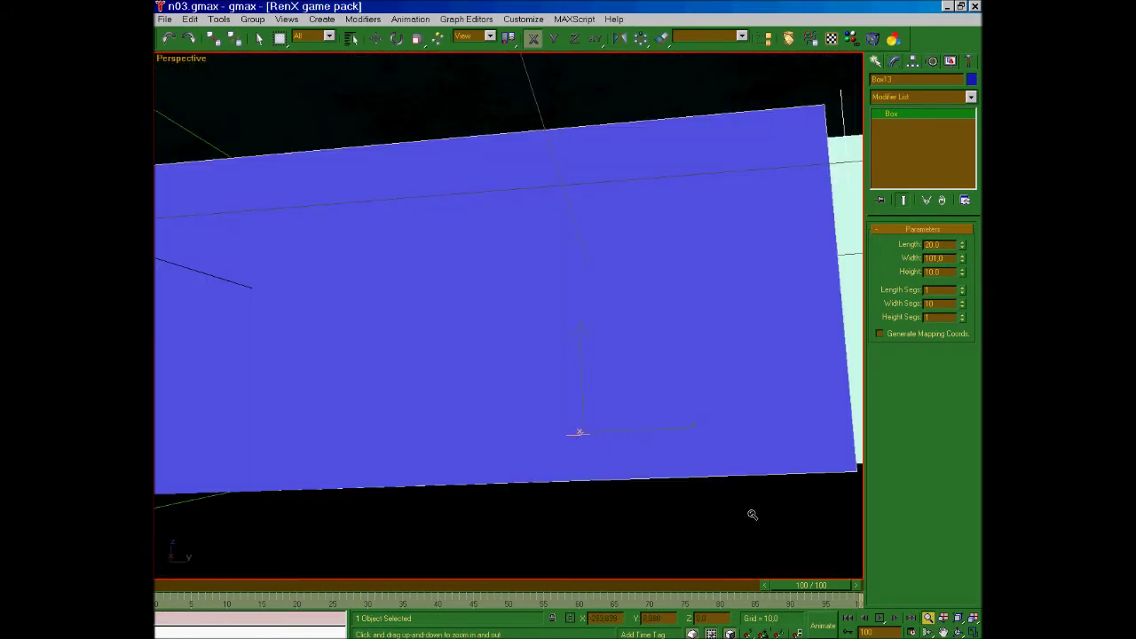
{"action": "left_click", "coordinate": [942, 631]}
{"action": "left_click_drag", "start_coordinate": [854, 496], "coordinate": [666, 487]}
{"action": "key", "text": "w"}
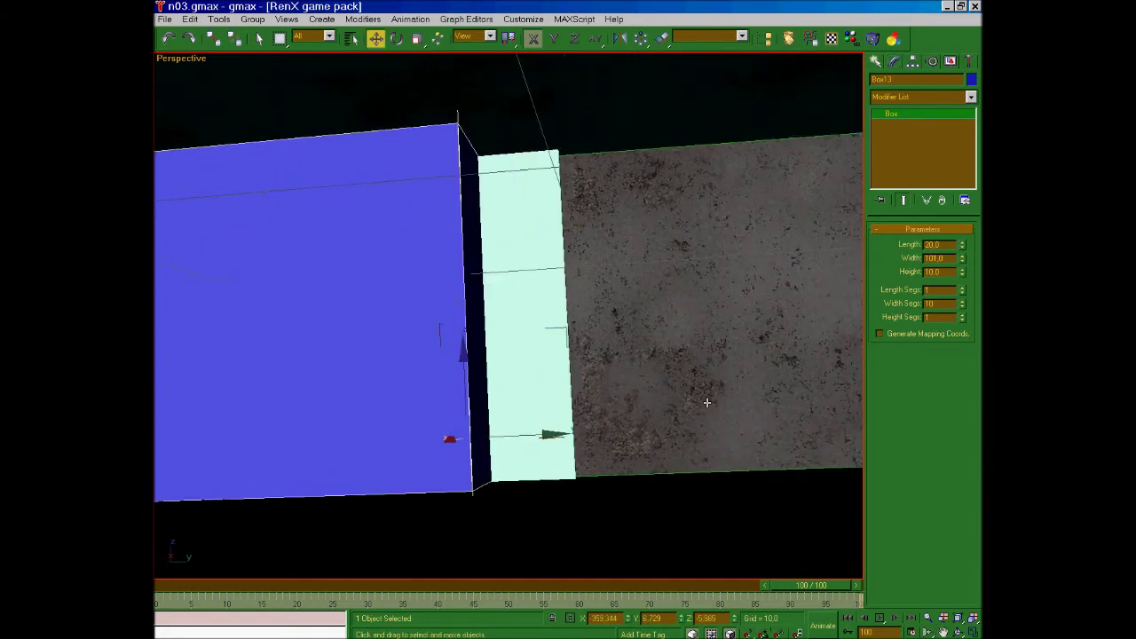
Step: Subtract a copy of the outer box from the curved tunnel with a Boolean (A-B), and finish the command
{"action": "left_click", "coordinate": [731, 350]}
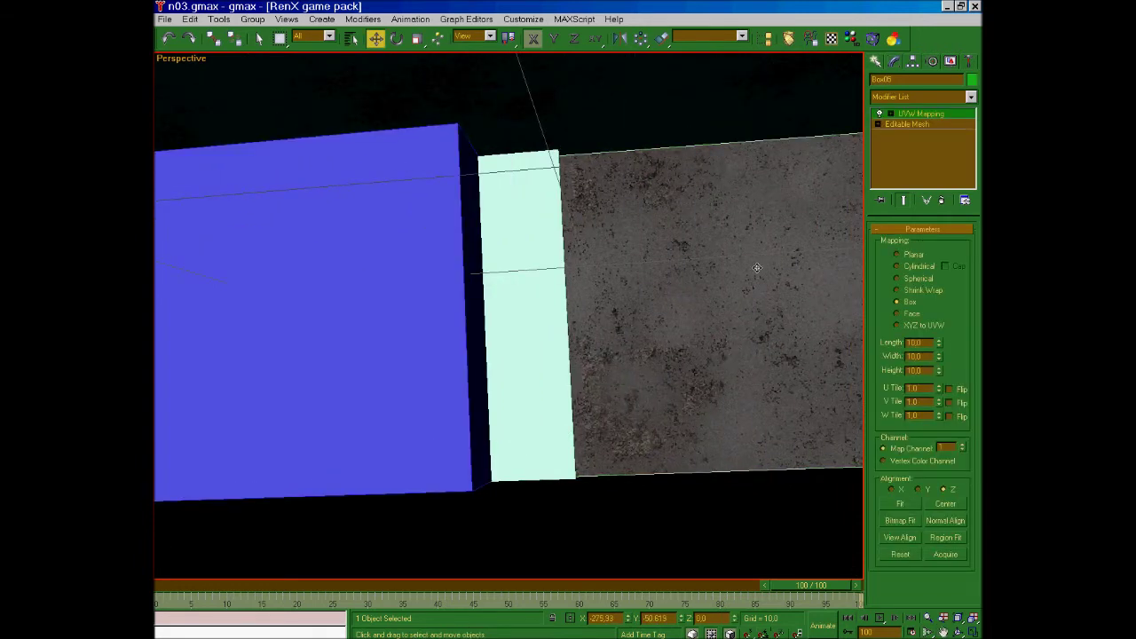
{"action": "left_click", "coordinate": [873, 38]}
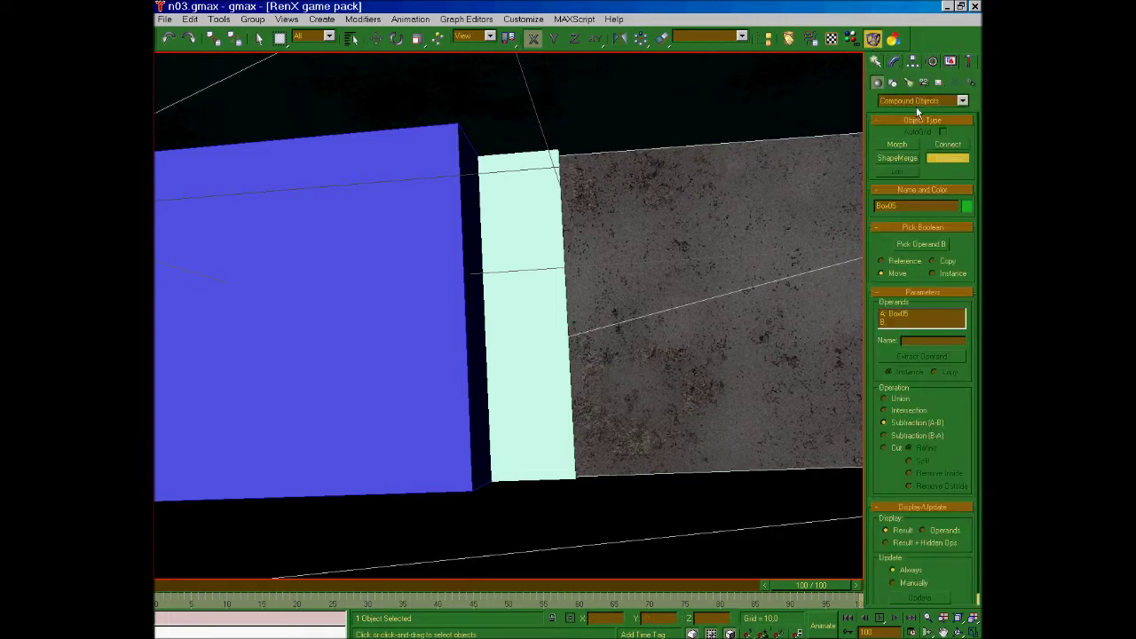
{"action": "left_click", "coordinate": [940, 261]}
{"action": "left_click", "coordinate": [934, 244]}
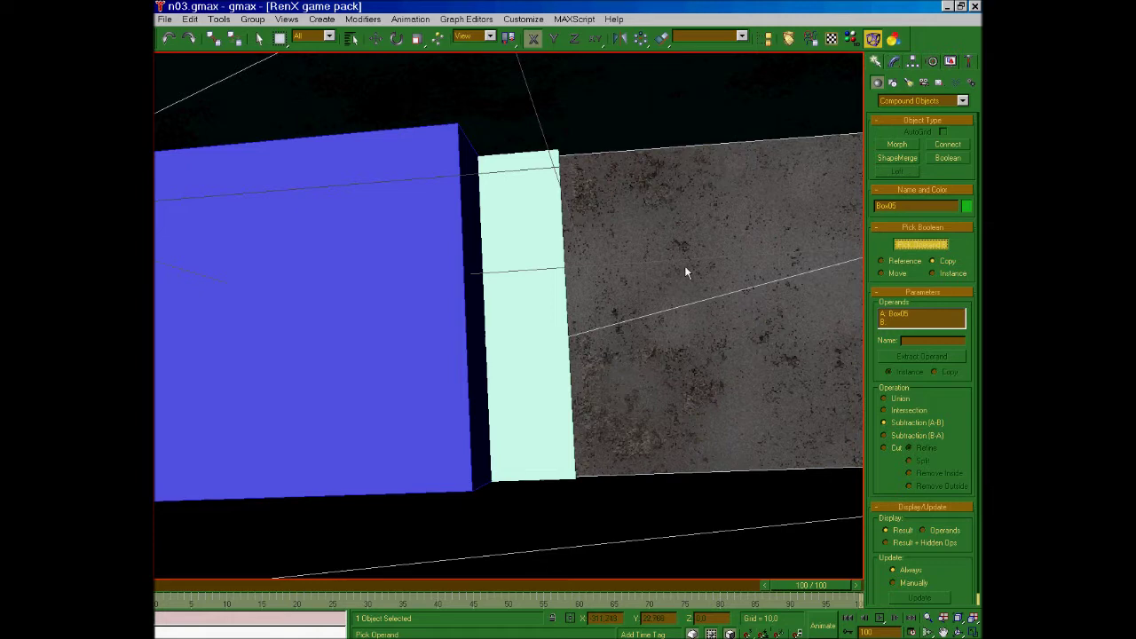
{"action": "left_click", "coordinate": [525, 263]}
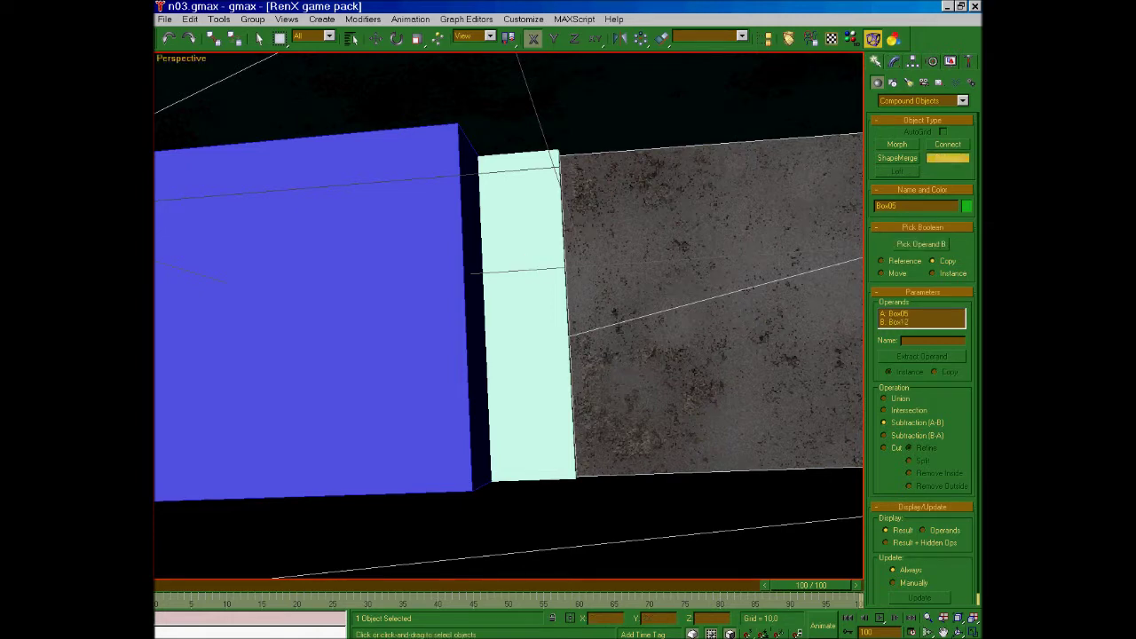
{"action": "left_click", "coordinate": [944, 632]}
{"action": "left_click_drag", "start_coordinate": [605, 155], "coordinate": [636, 373]}
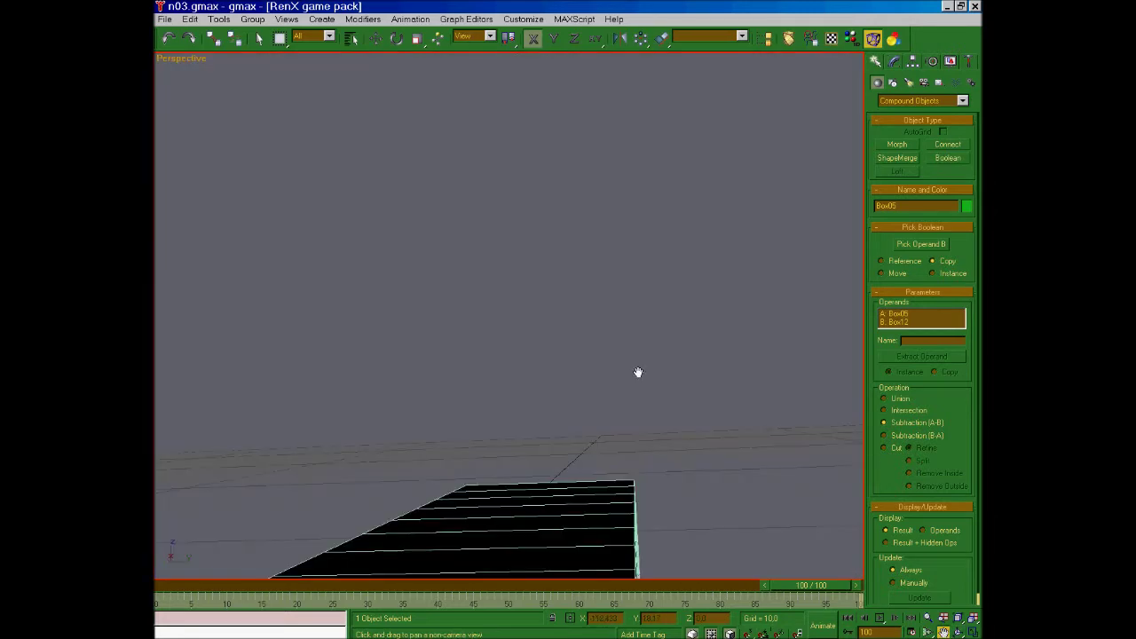
{"action": "key", "text": "w"}
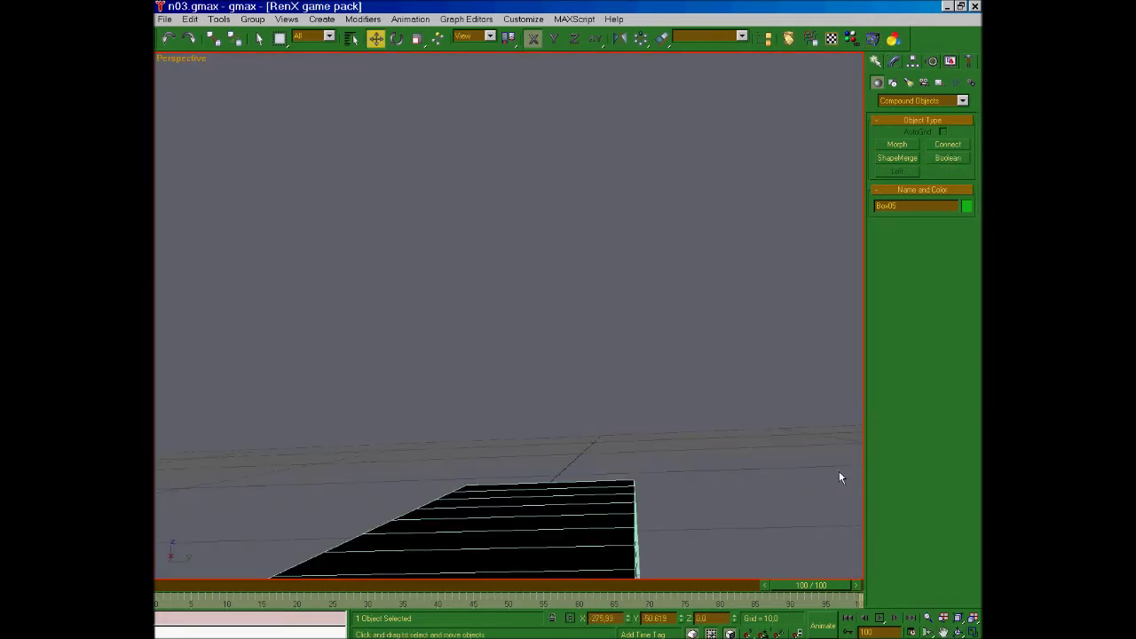
Step: Subtract the blue inner box from the outer box with a Boolean (A-B), using the Move option for operand B
{"action": "left_click", "coordinate": [943, 632]}
{"action": "left_click_drag", "start_coordinate": [754, 519], "coordinate": [747, 359]}
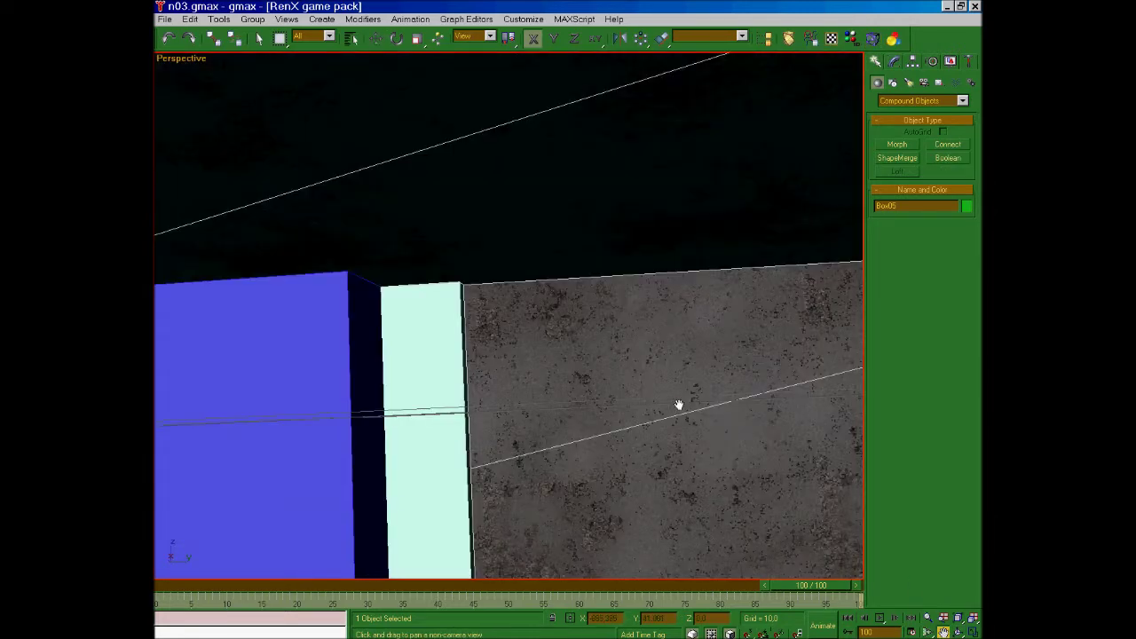
{"action": "left_click_drag", "start_coordinate": [679, 404], "coordinate": [699, 385]}
{"action": "right_click", "coordinate": [699, 385]}
{"action": "left_click", "coordinate": [508, 358]}
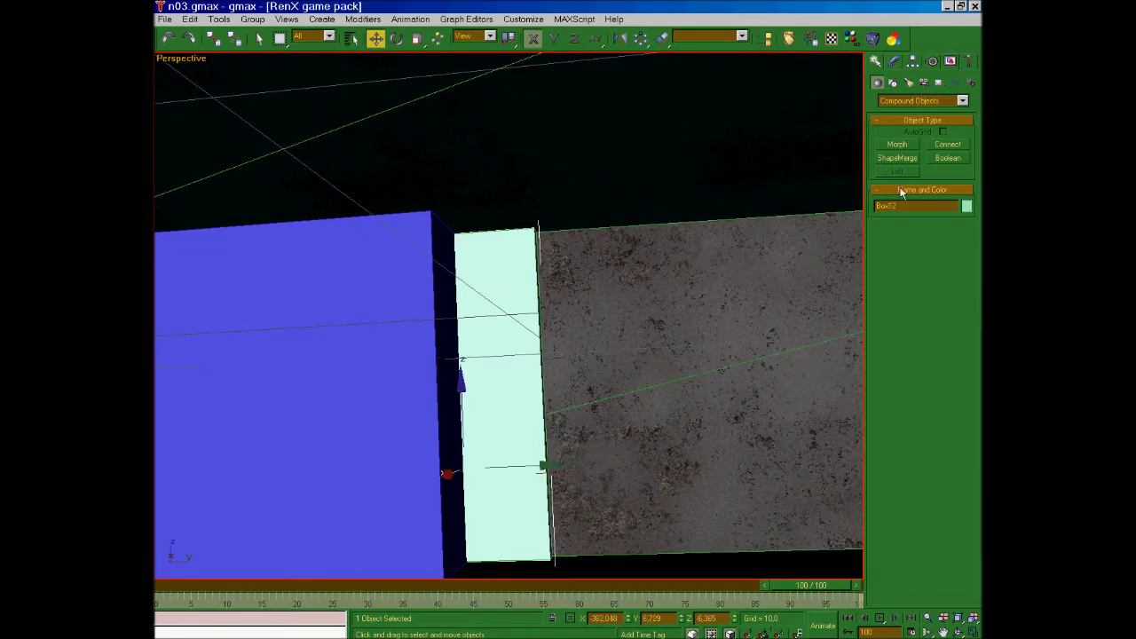
{"action": "left_click", "coordinate": [963, 162]}
{"action": "left_click", "coordinate": [899, 274]}
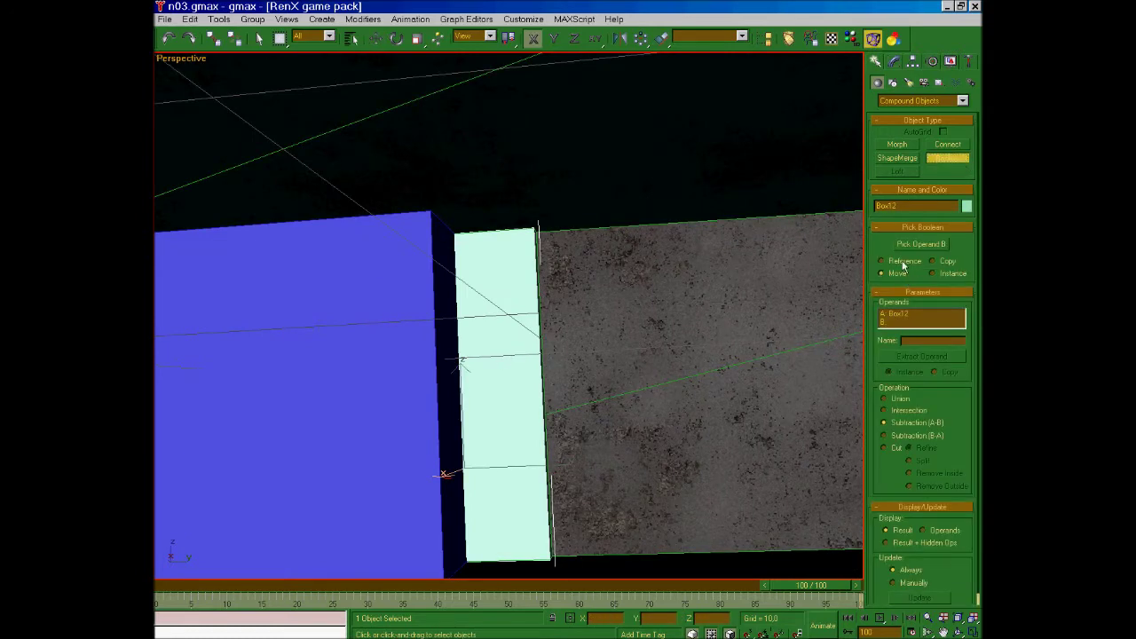
{"action": "left_click", "coordinate": [906, 247]}
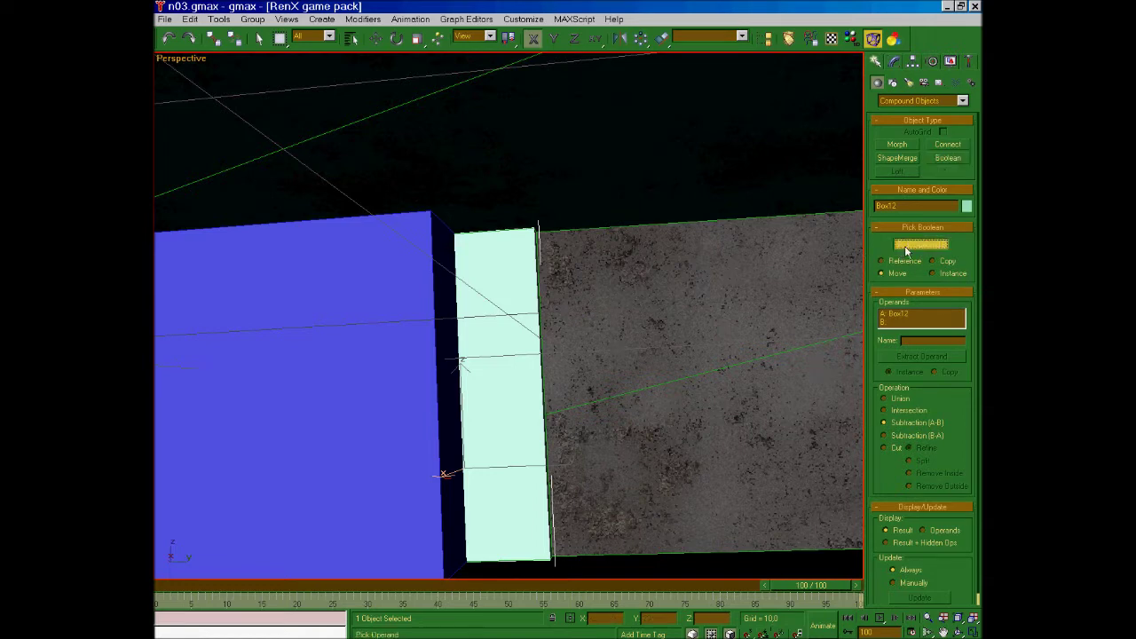
{"action": "left_click", "coordinate": [402, 332]}
{"action": "left_click", "coordinate": [943, 632]}
{"action": "left_click_drag", "start_coordinate": [564, 408], "coordinate": [681, 399]}
Step: Switch to Notepad and replace the note with "See, it worked. :)"
{"action": "key", "text": "alt+Tab"}
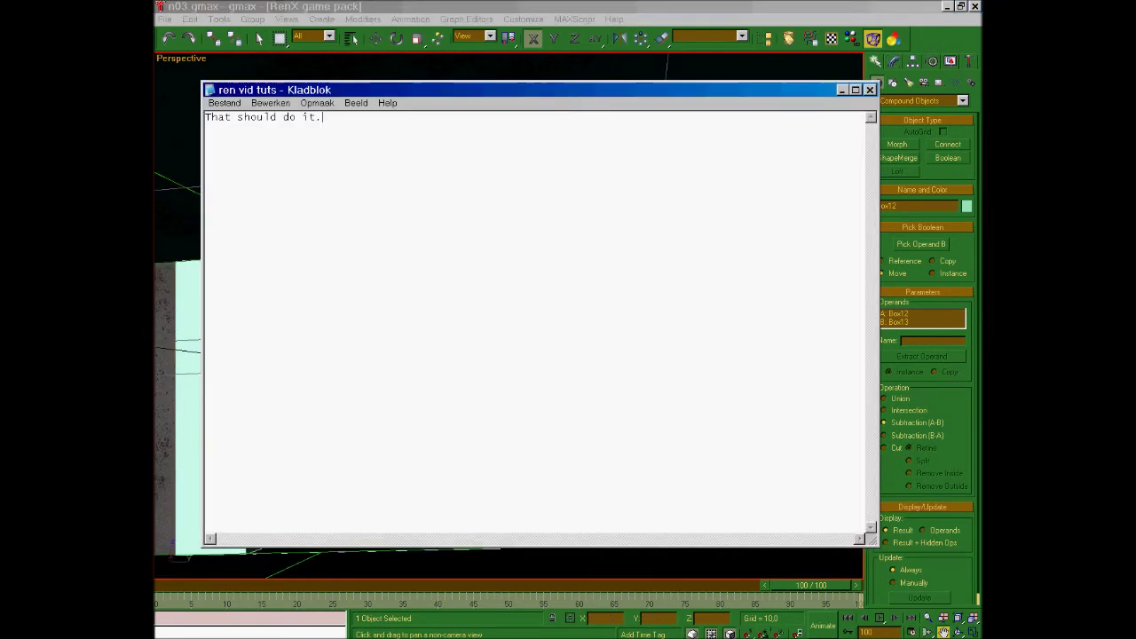
{"action": "key", "text": "ctrl+a"}
{"action": "key", "text": "BackSpace"}
{"action": "type", "text": "See it worke"}
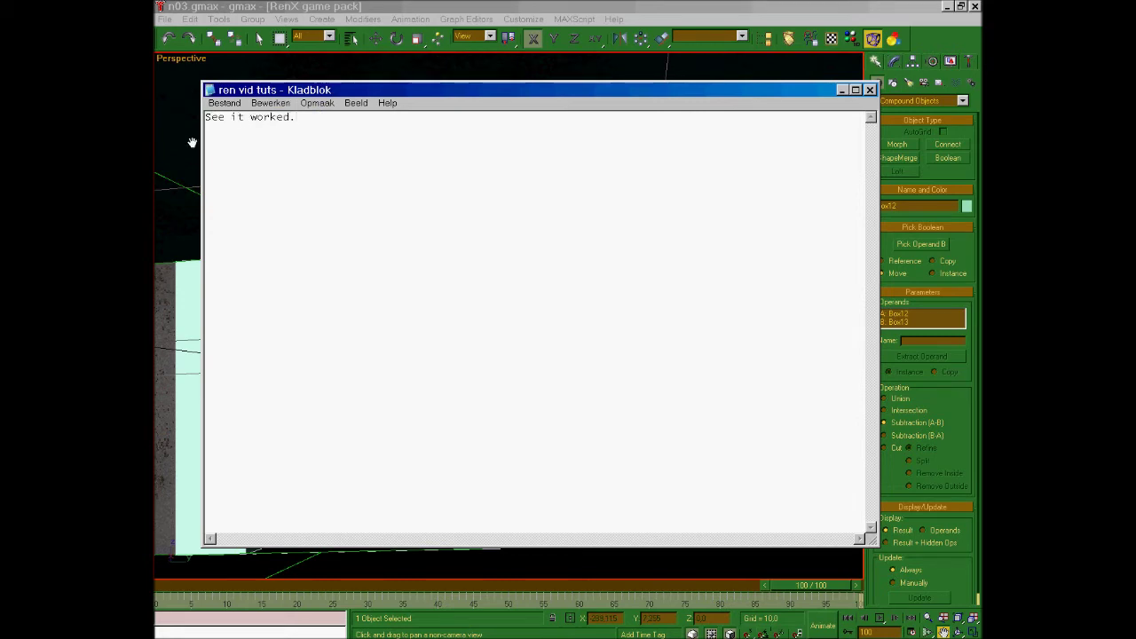
{"action": "type", "text": ","}
{"action": "key", "text": "End"}
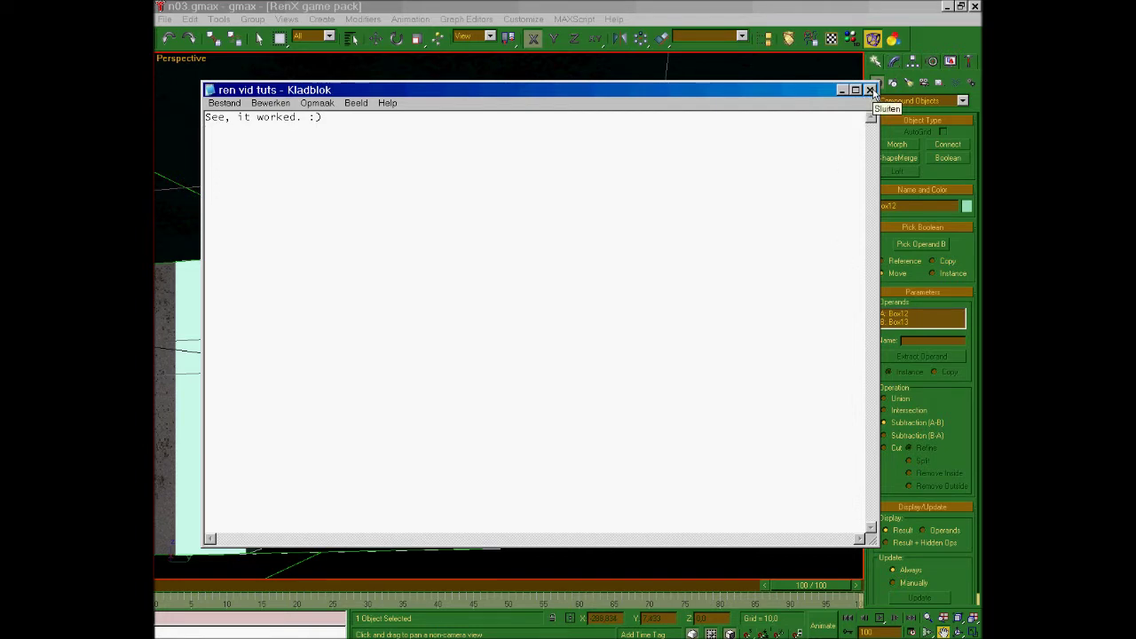
Step: Add a second line to the note: "Now for some extra practice I'm not going to let it be a straight end..."
{"action": "key", "text": "Return"}
{"action": "type", "text": "Now for some extra practice"}
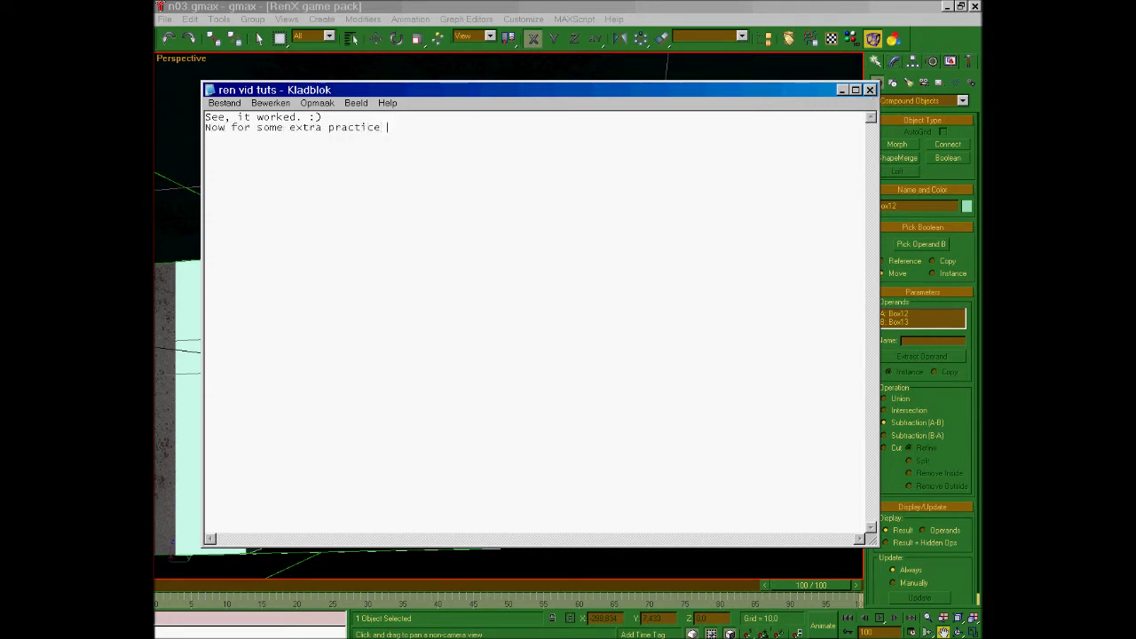
{"action": "type", "text": " I'm not going to let it be a straight e"}
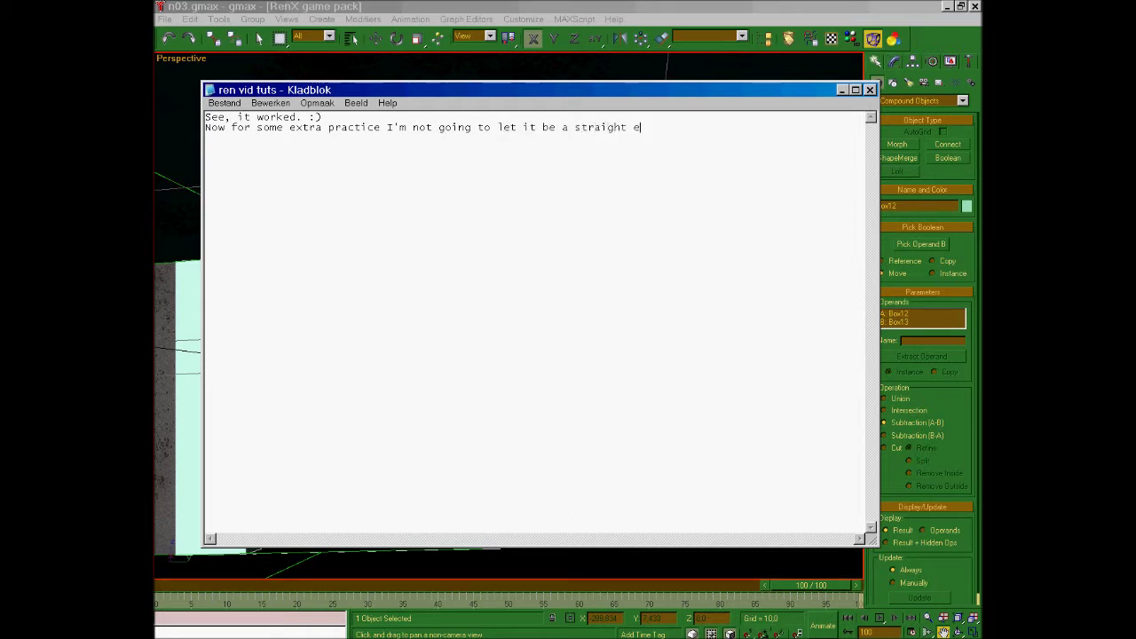
{"action": "type", "text": "nd..."}
Step: Switch to gmax and convert the hollowed outer box to an Editable Mesh
{"action": "left_click", "coordinate": [750, 8]}
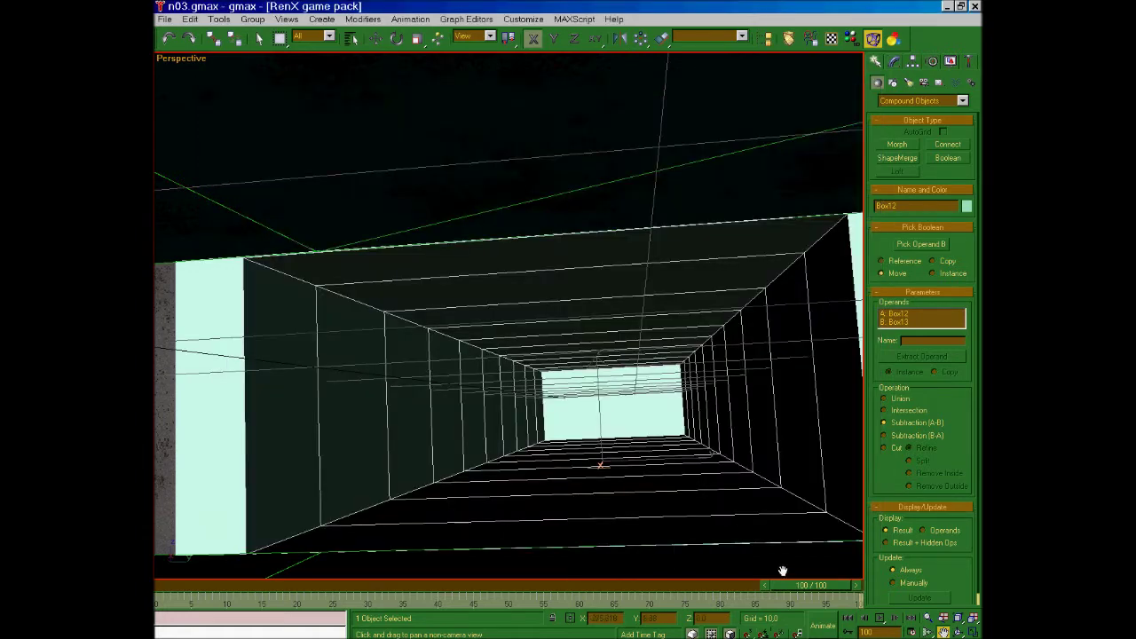
{"action": "left_click", "coordinate": [958, 632]}
{"action": "mouse_move", "coordinate": [527, 373]}
{"action": "left_mouse_down"}
{"action": "mouse_move", "coordinate": [618, 407]}
{"action": "mouse_move", "coordinate": [527, 383]}
{"action": "left_mouse_up"}
{"action": "right_click", "coordinate": [527, 383]}
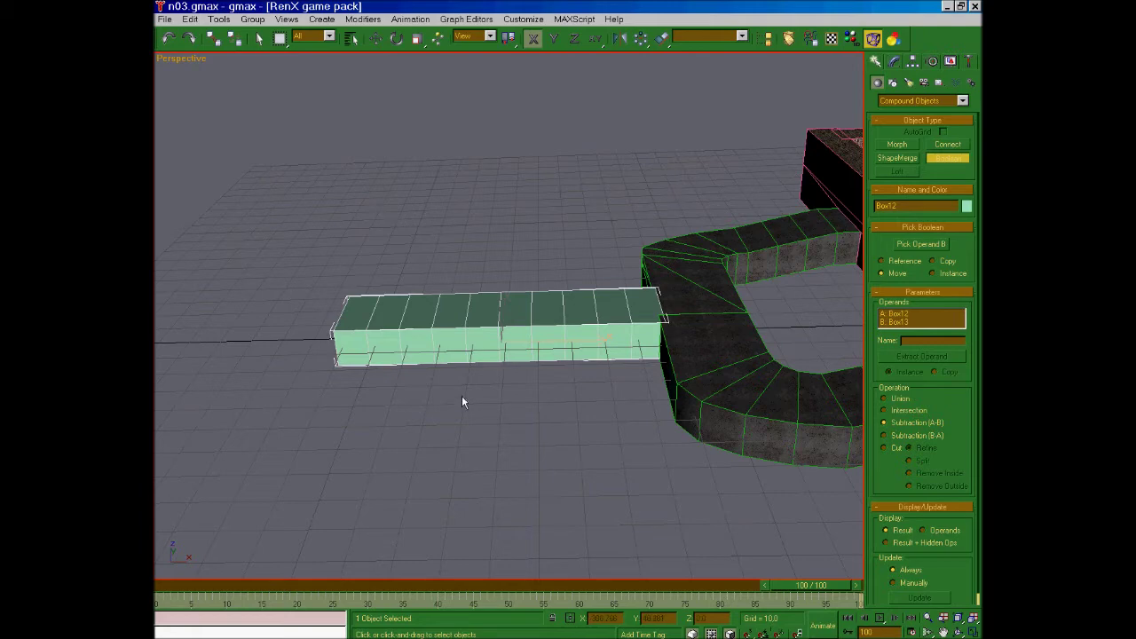
{"action": "key", "text": "w"}
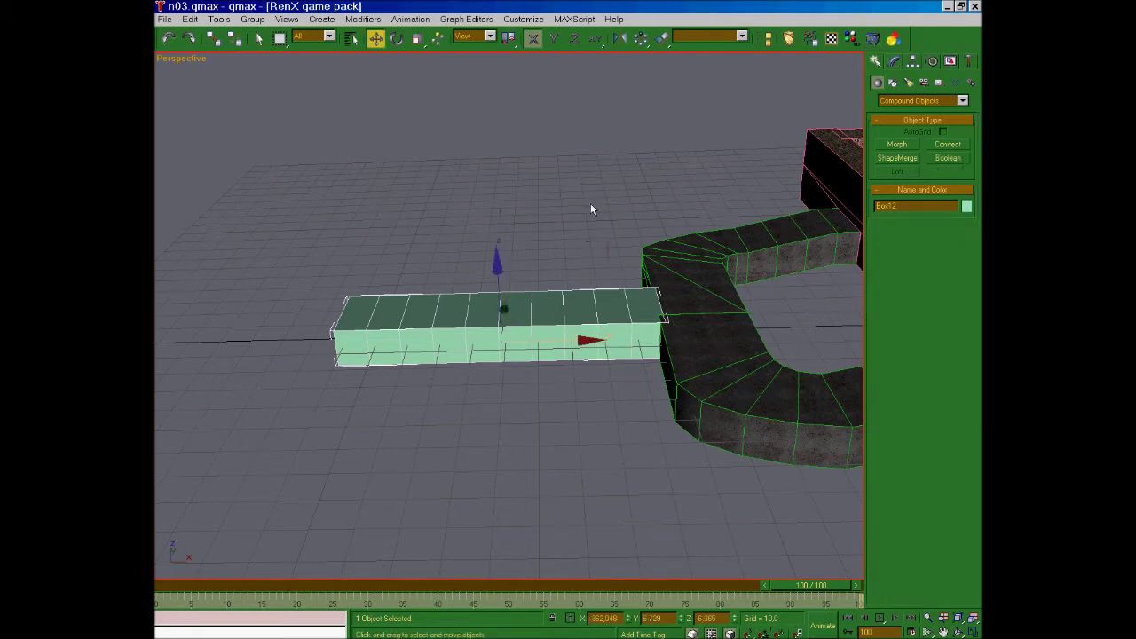
{"action": "right_click", "coordinate": [590, 204]}
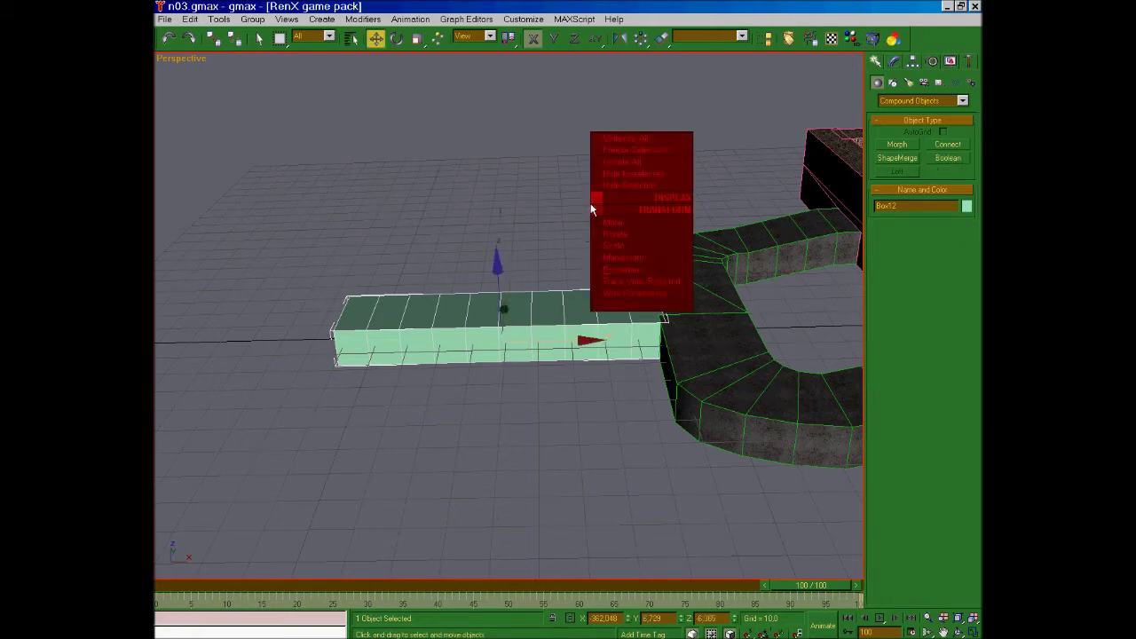
{"action": "left_click", "coordinate": [530, 197]}
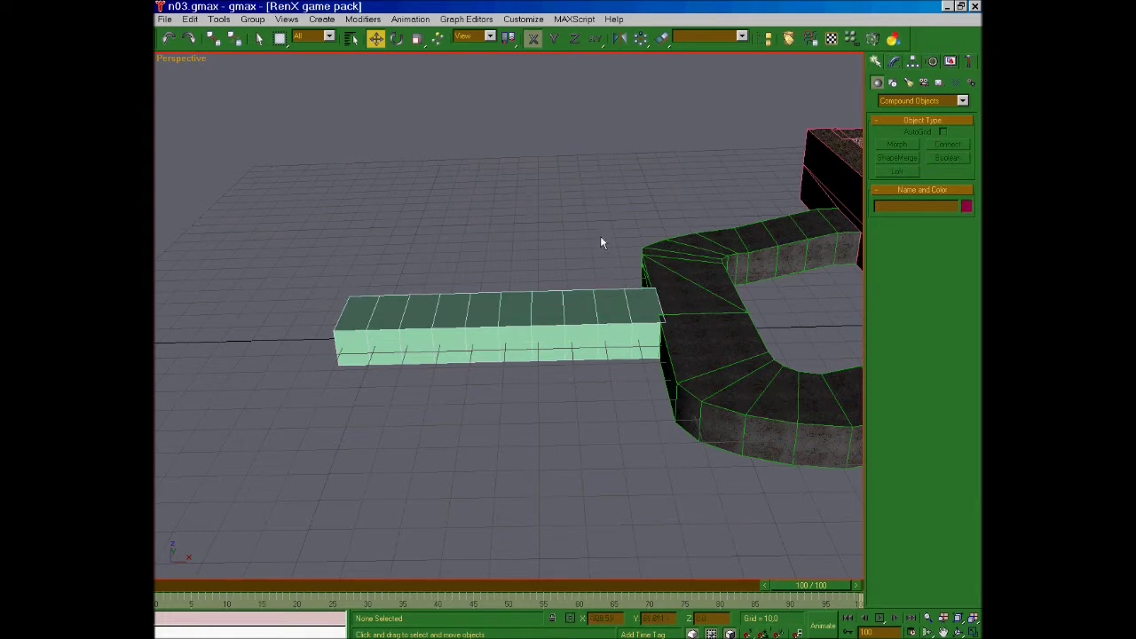
{"action": "left_click", "coordinate": [612, 321]}
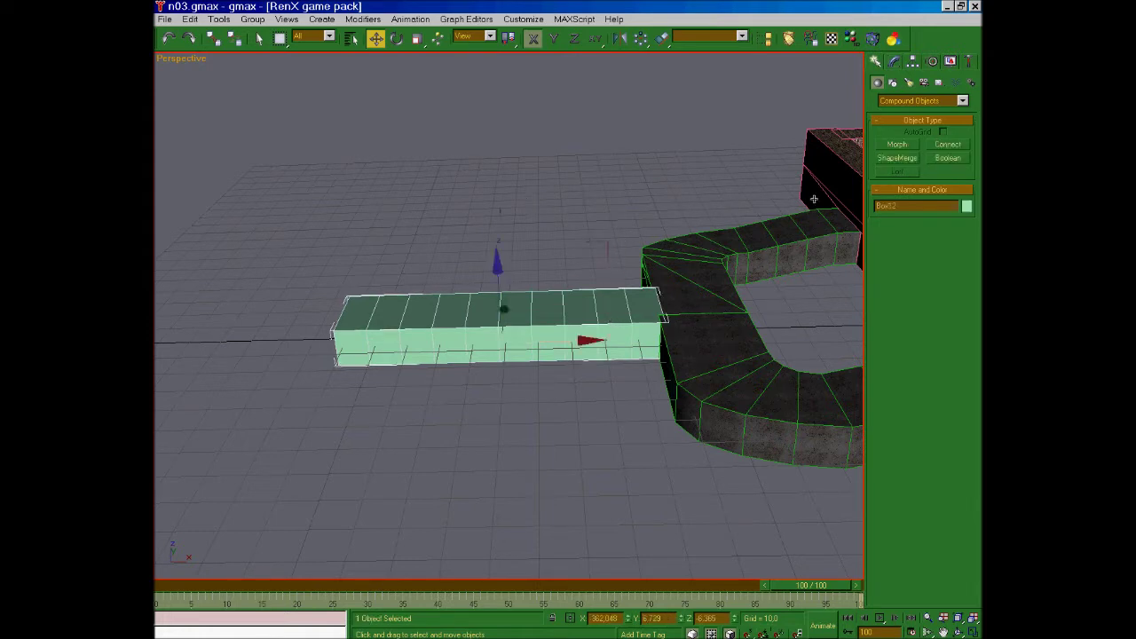
{"action": "right_click", "coordinate": [623, 309]}
{"action": "mouse_move", "coordinate": [663, 408]}
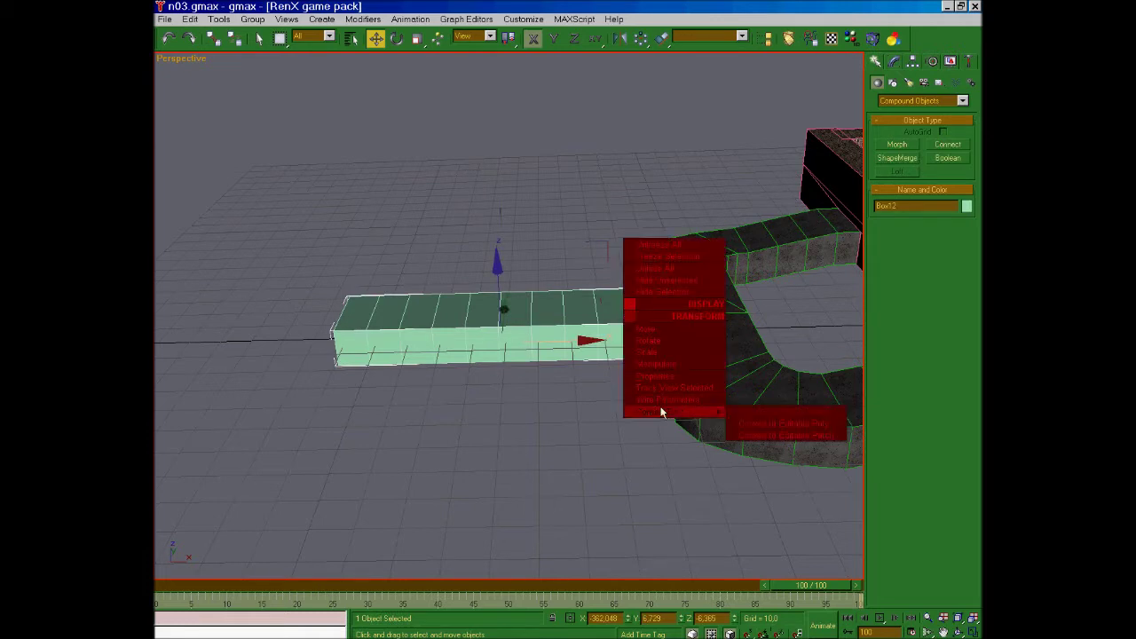
{"action": "left_click", "coordinate": [745, 411]}
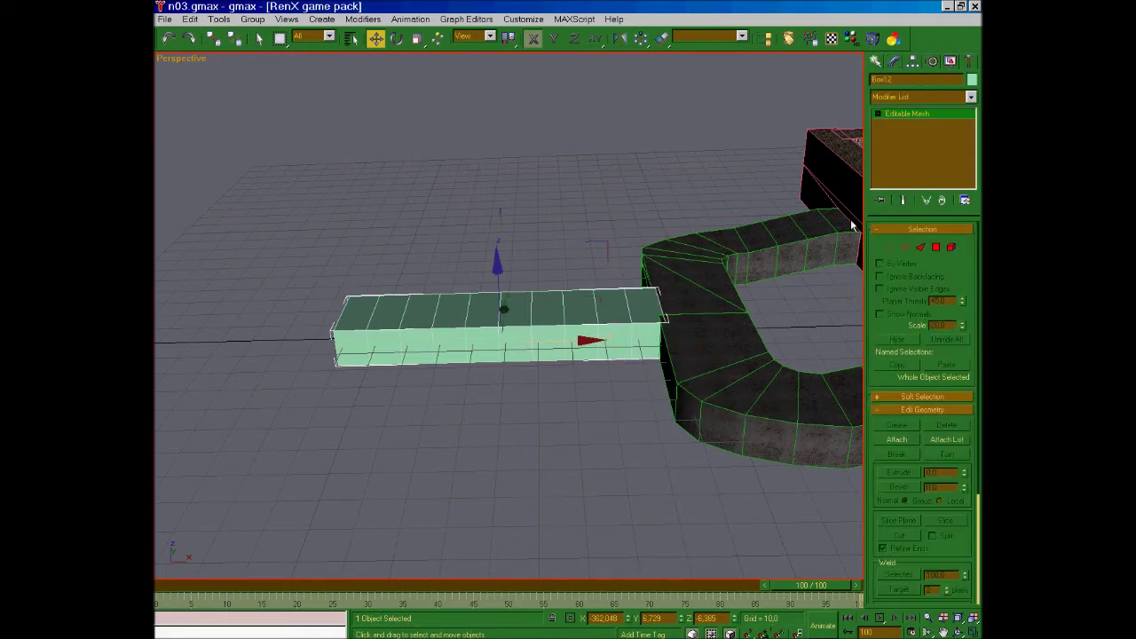
Step: Start vertex editing on the box mesh with no vertices selected, seen from the side with all its segments in view
{"action": "left_click", "coordinate": [889, 247]}
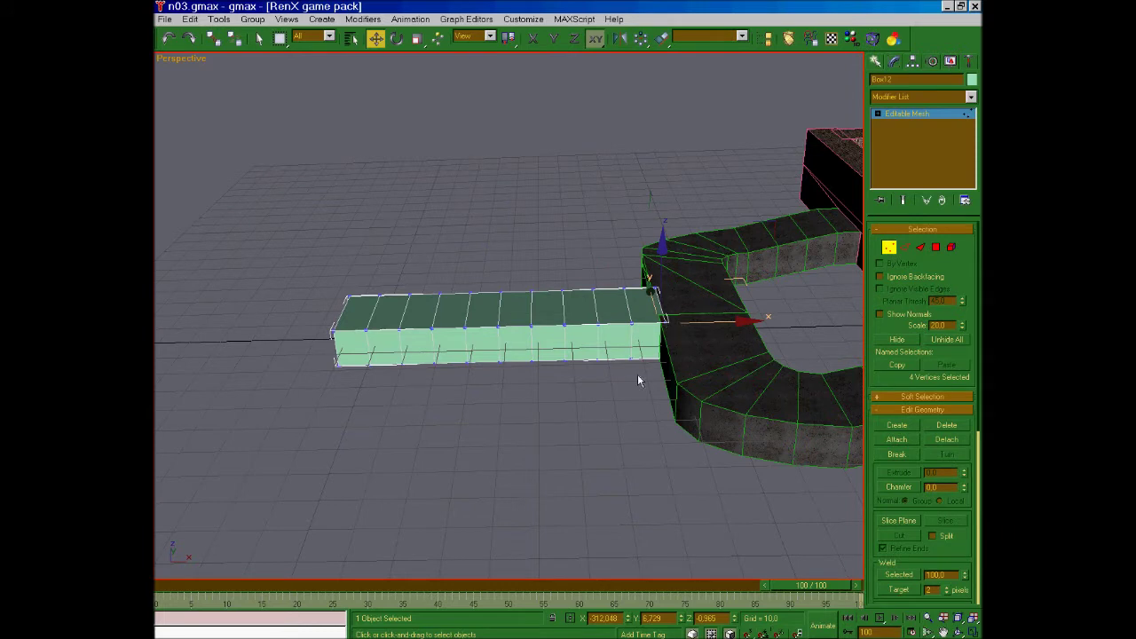
{"action": "left_click", "coordinate": [596, 382]}
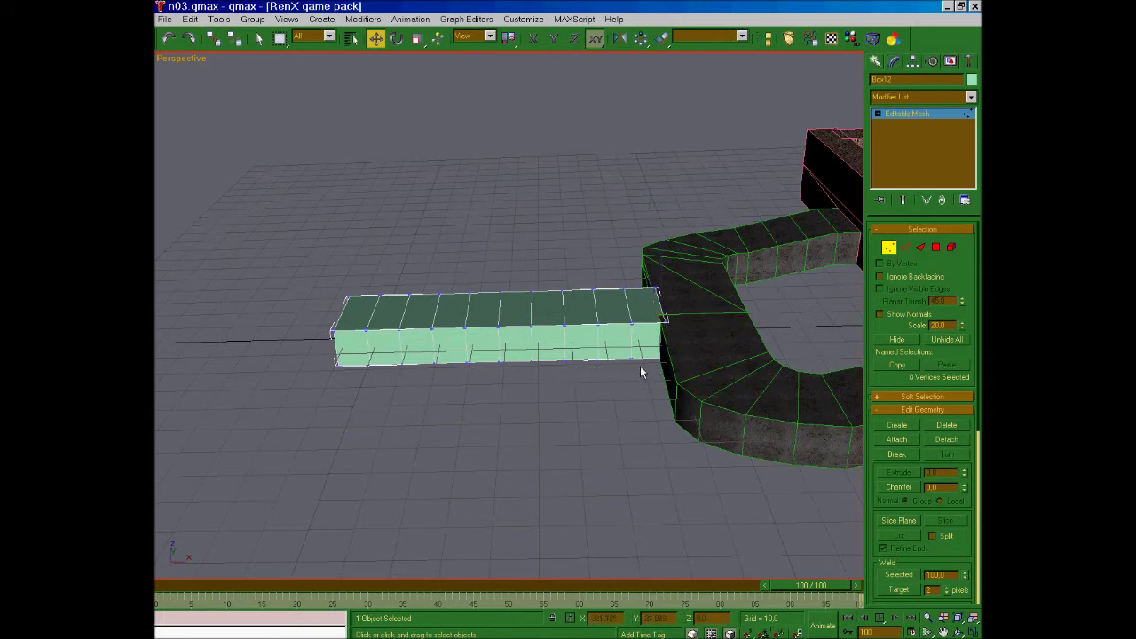
{"action": "left_click", "coordinate": [958, 631]}
{"action": "left_click_drag", "start_coordinate": [605, 314], "coordinate": [577, 314]}
{"action": "right_click", "coordinate": [578, 314]}
Step: Try to lower all vertices beyond the ring nearest the curved tunnel slightly along Z, and undo the move
{"action": "left_click_drag", "start_coordinate": [638, 387], "coordinate": [289, 256]}
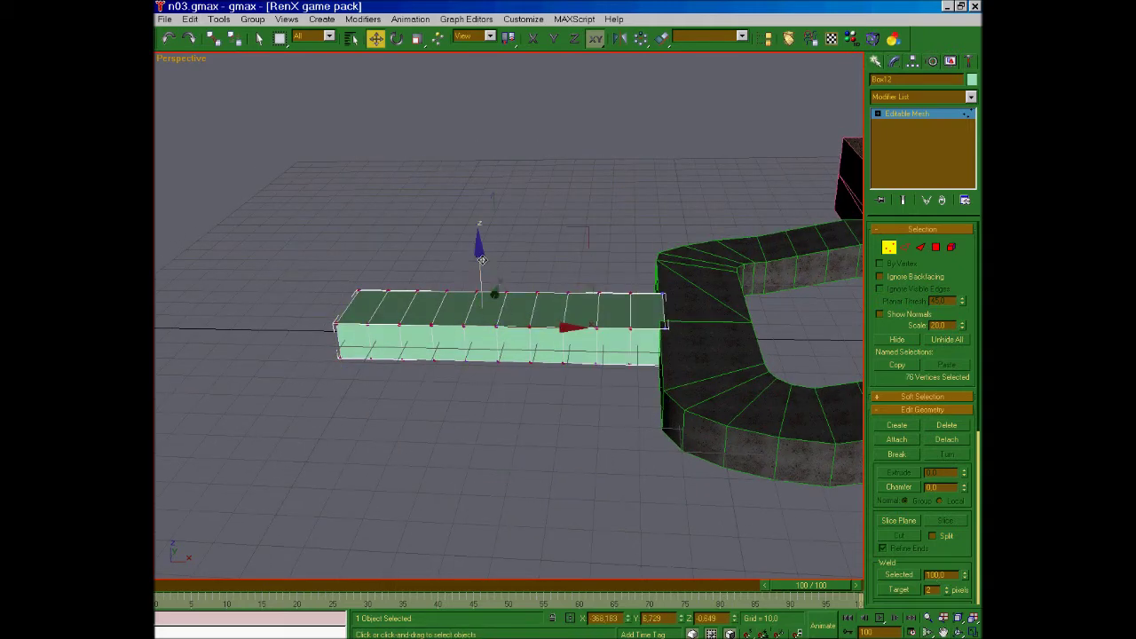
{"action": "left_click_drag", "start_coordinate": [478, 251], "coordinate": [477, 255]}
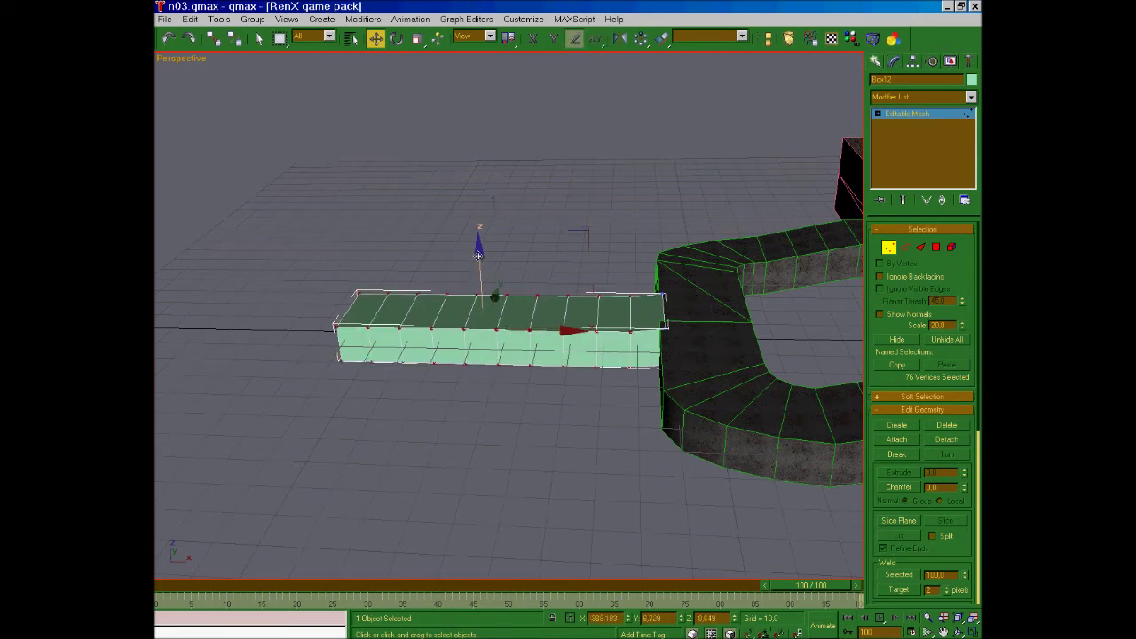
{"action": "left_click", "coordinate": [169, 39]}
Step: Select all vertices beyond the two rings nearest the curved tunnel and lower them slightly along Z to slope the passage
{"action": "left_click_drag", "start_coordinate": [609, 381], "coordinate": [299, 236]}
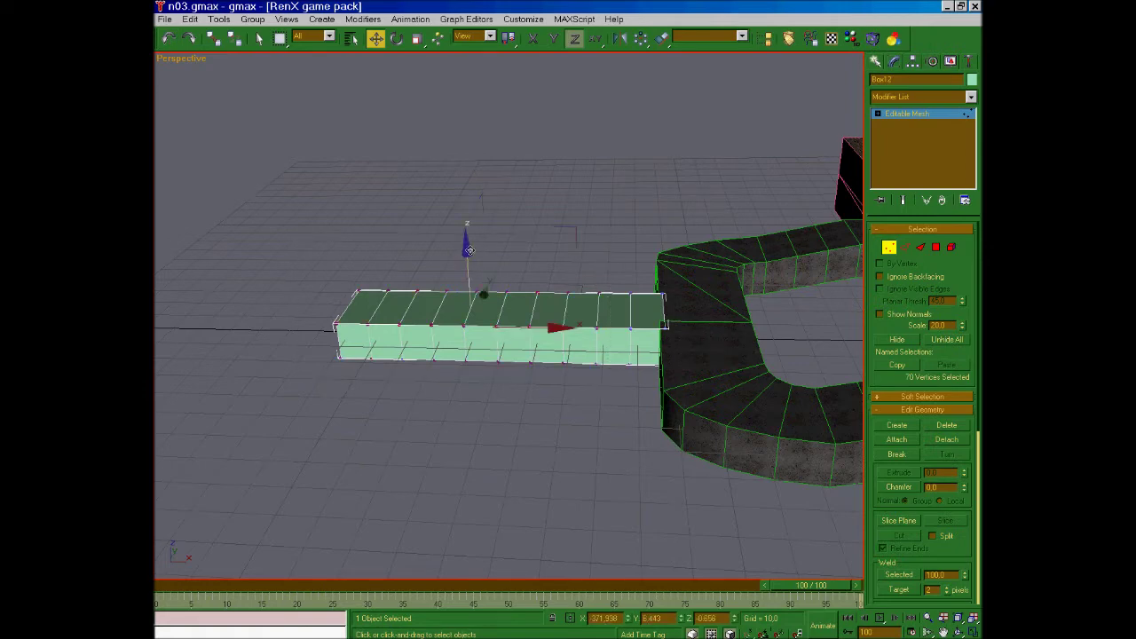
{"action": "left_click", "coordinate": [535, 415]}
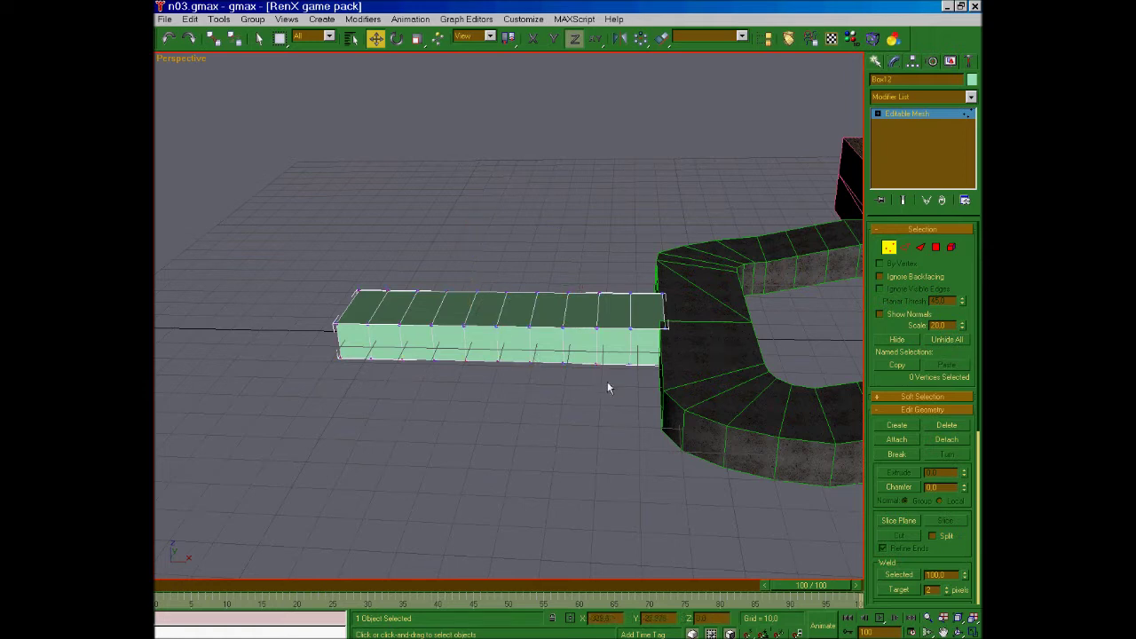
{"action": "left_click_drag", "start_coordinate": [621, 385], "coordinate": [324, 254]}
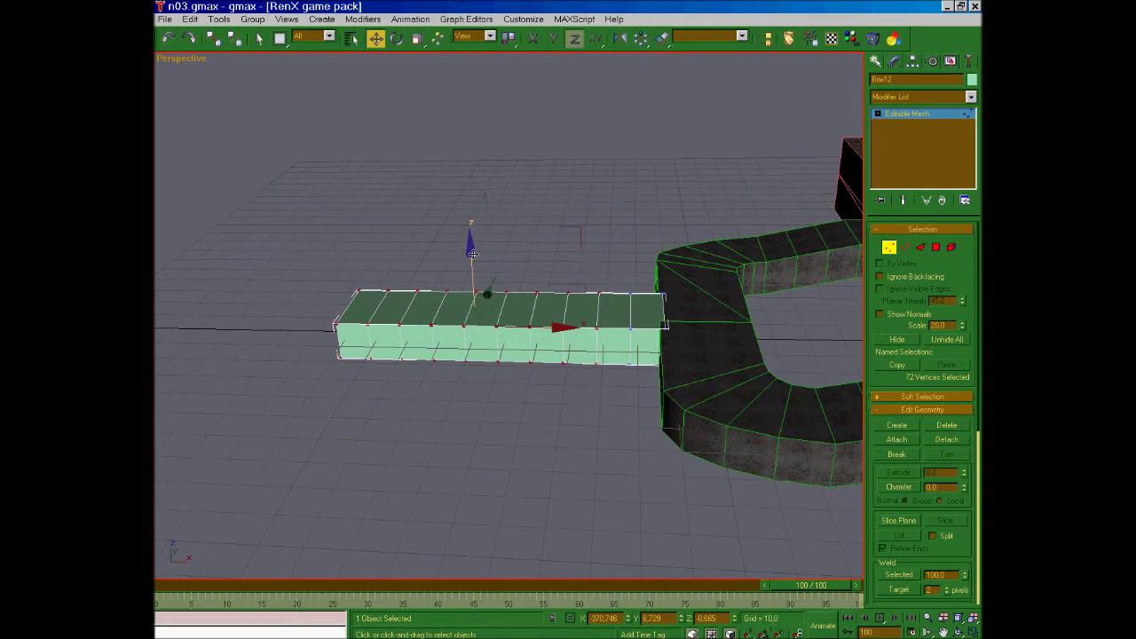
{"action": "mouse_move", "coordinate": [472, 253]}
{"action": "left_mouse_down"}
{"action": "mouse_move", "coordinate": [471, 284]}
{"action": "mouse_move", "coordinate": [470, 169]}
{"action": "mouse_move", "coordinate": [468, 269]}
{"action": "left_mouse_up"}
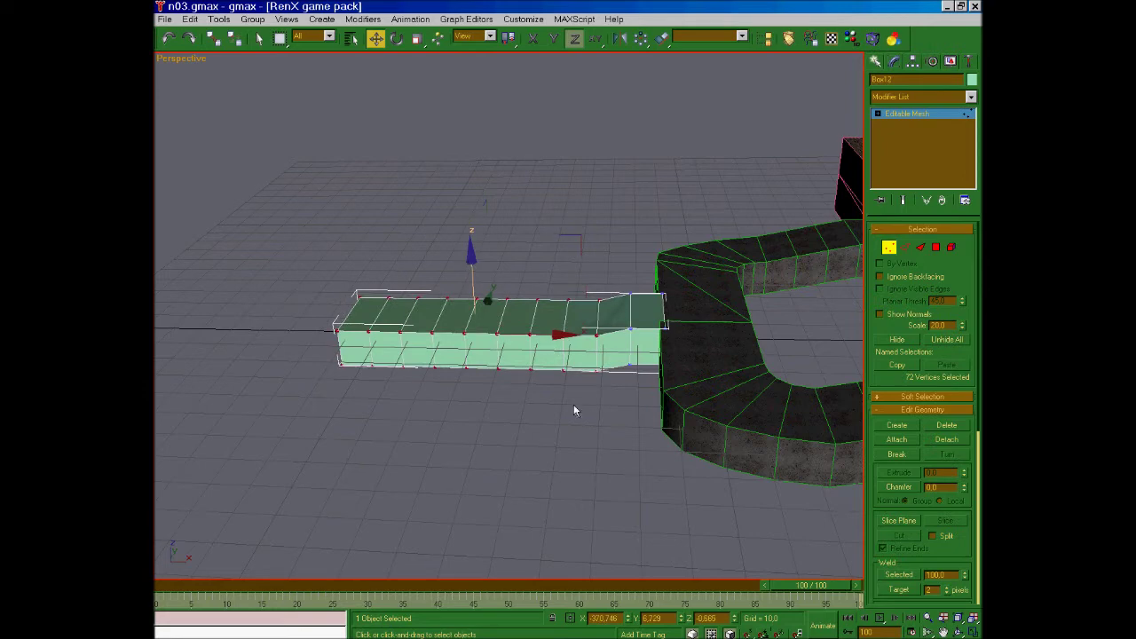
Step: Try to lower the vertices beyond the third ring from the curved tunnel further along Z, and undo the move
{"action": "left_click", "coordinate": [942, 632]}
{"action": "left_click_drag", "start_coordinate": [520, 370], "coordinate": [639, 414]}
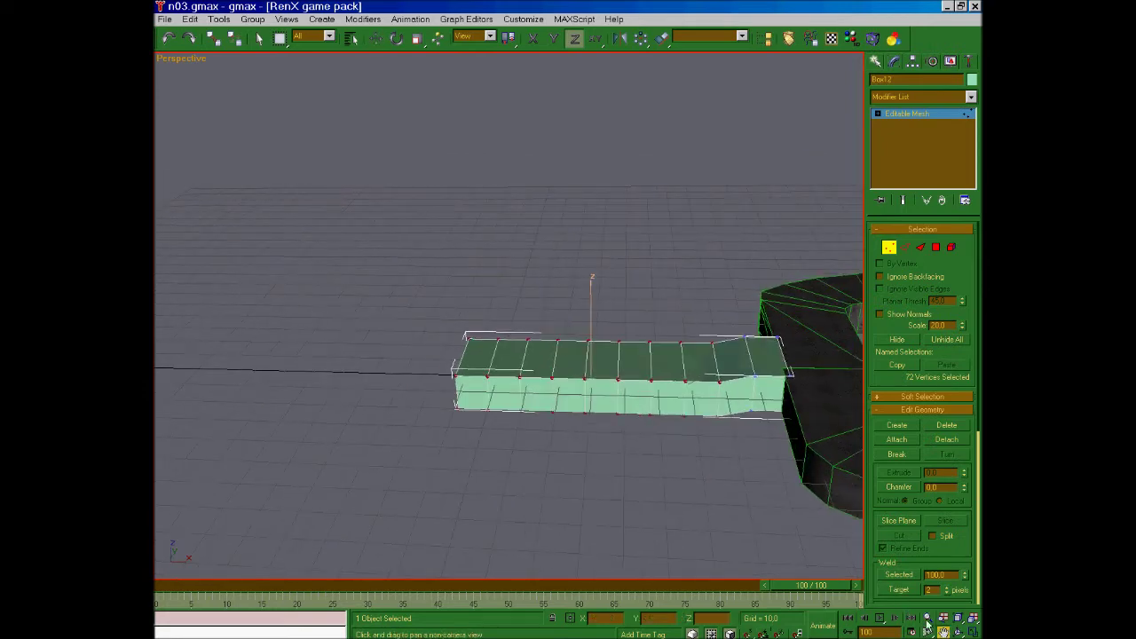
{"action": "left_click", "coordinate": [958, 632]}
{"action": "left_click_drag", "start_coordinate": [609, 388], "coordinate": [616, 389]}
{"action": "right_click", "coordinate": [616, 388]}
{"action": "left_click", "coordinate": [674, 463]}
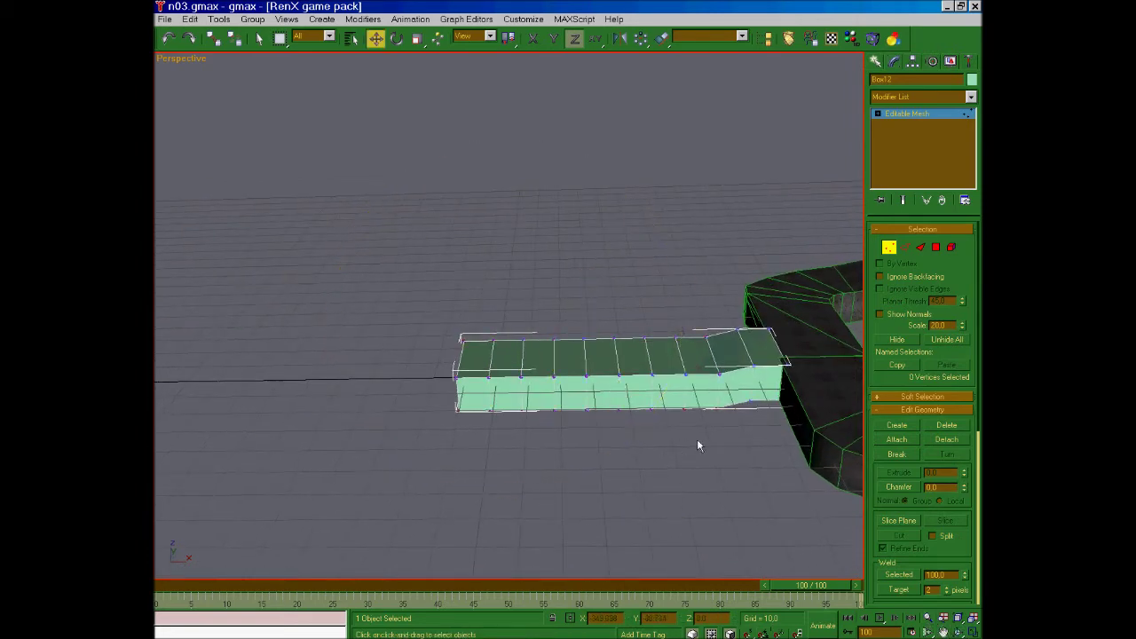
{"action": "left_click_drag", "start_coordinate": [687, 417], "coordinate": [417, 285]}
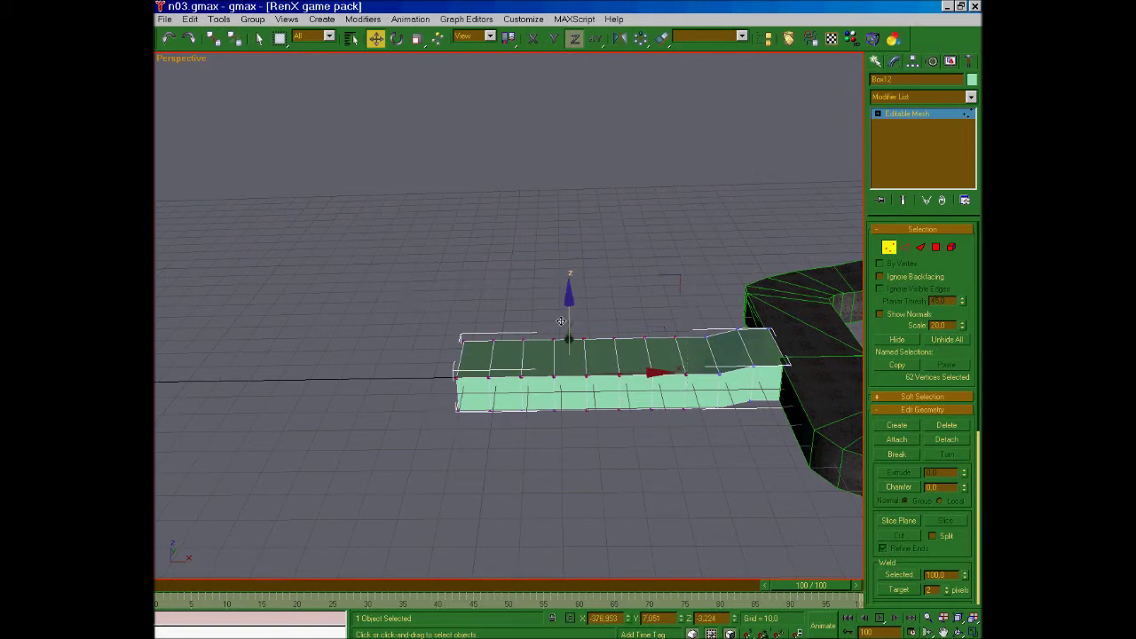
{"action": "left_click_drag", "start_coordinate": [567, 304], "coordinate": [574, 326]}
{"action": "left_click", "coordinate": [169, 38]}
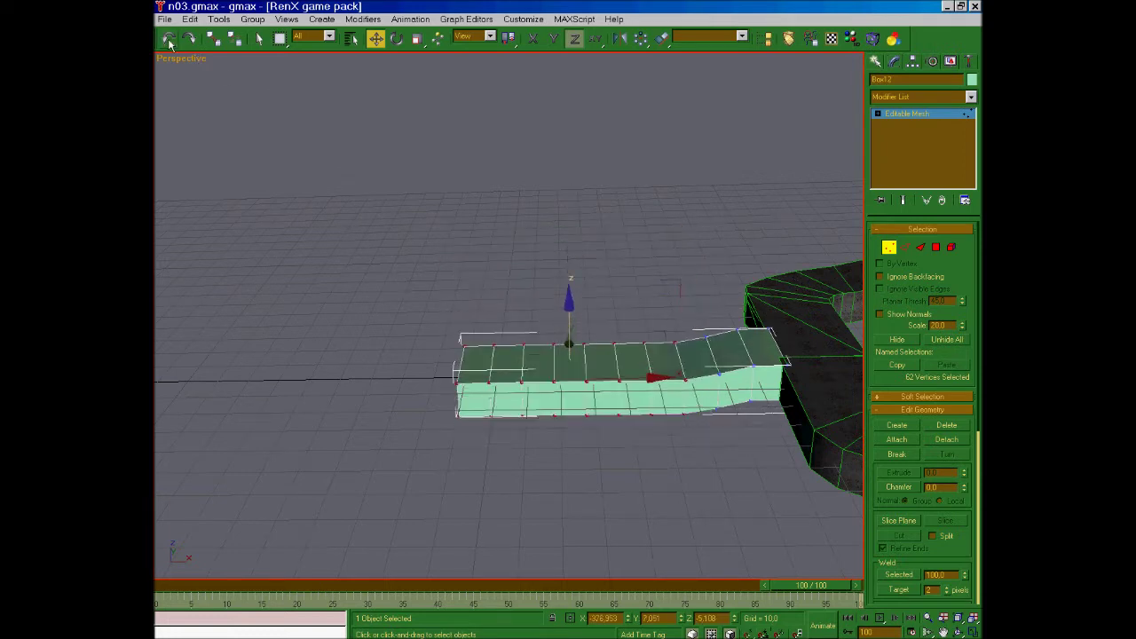
Step: Lower the vertices beyond the third ring from the curved tunnel slightly along Z, and those beyond the fourth ring further to lengthen the slope
{"action": "left_click", "coordinate": [674, 448]}
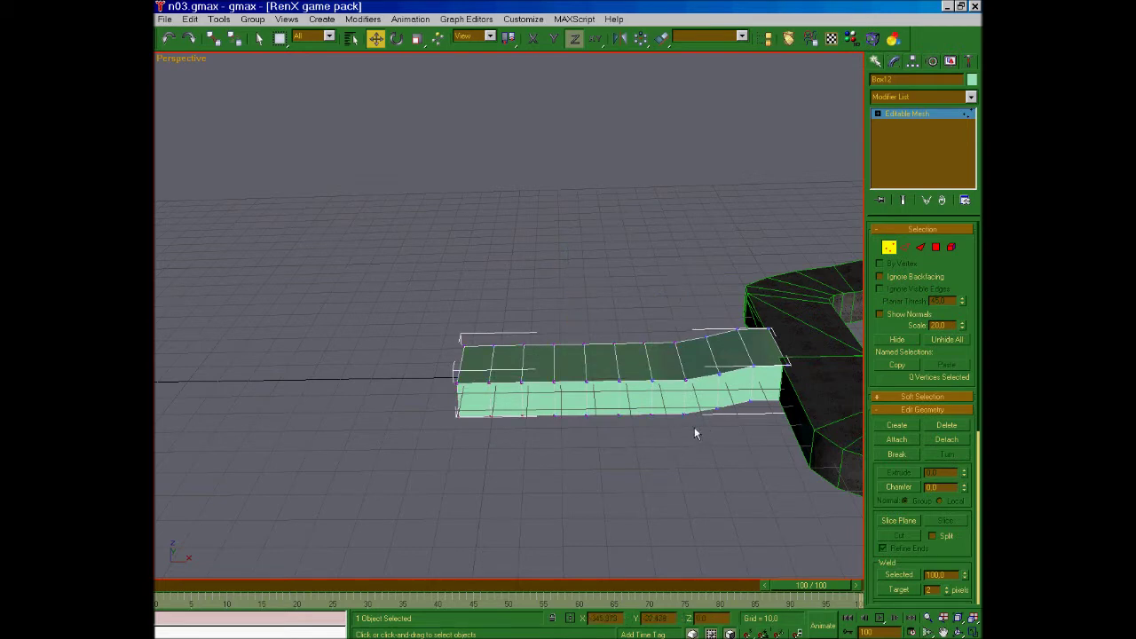
{"action": "left_click_drag", "start_coordinate": [413, 308], "coordinate": [701, 487]}
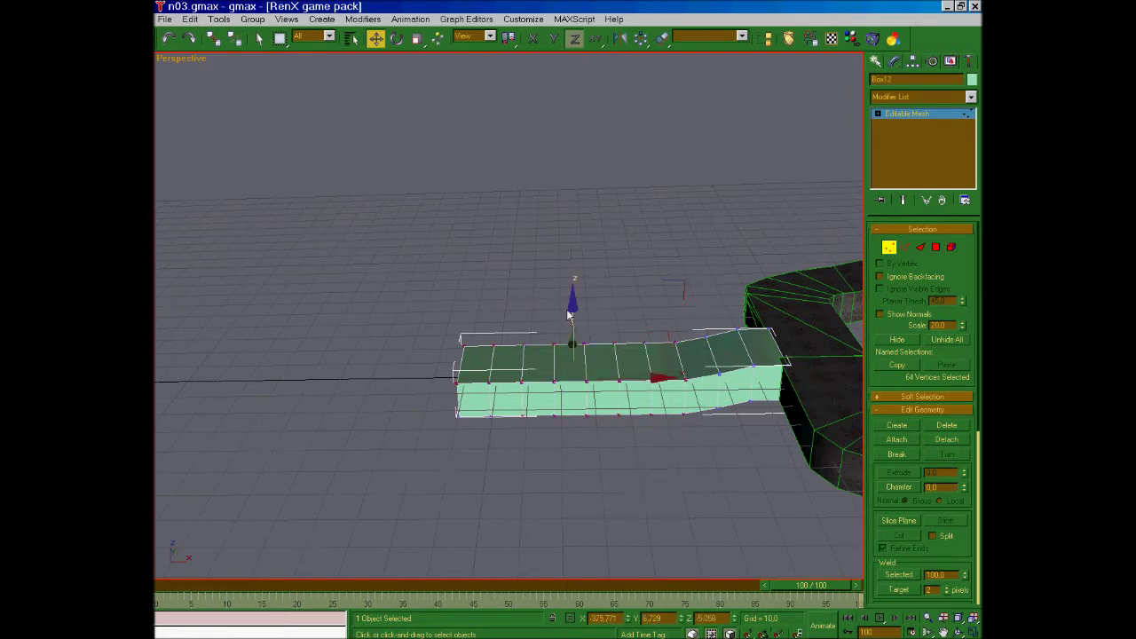
{"action": "left_click_drag", "start_coordinate": [572, 301], "coordinate": [570, 307]}
{"action": "left_click_drag", "start_coordinate": [423, 302], "coordinate": [662, 463]}
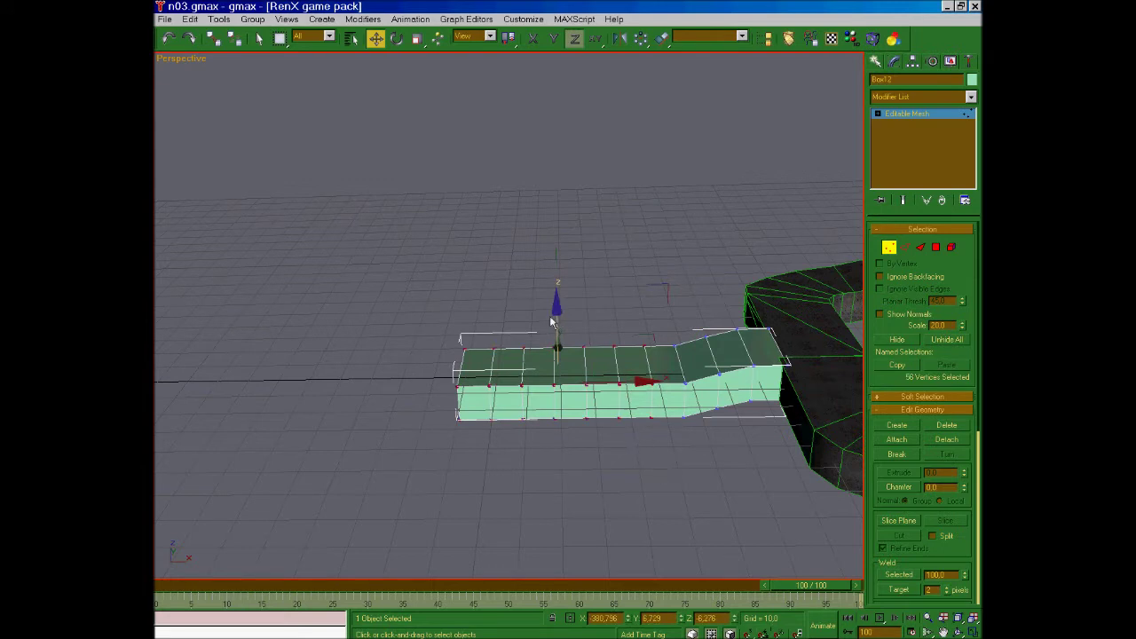
{"action": "left_click_drag", "start_coordinate": [556, 311], "coordinate": [556, 331]}
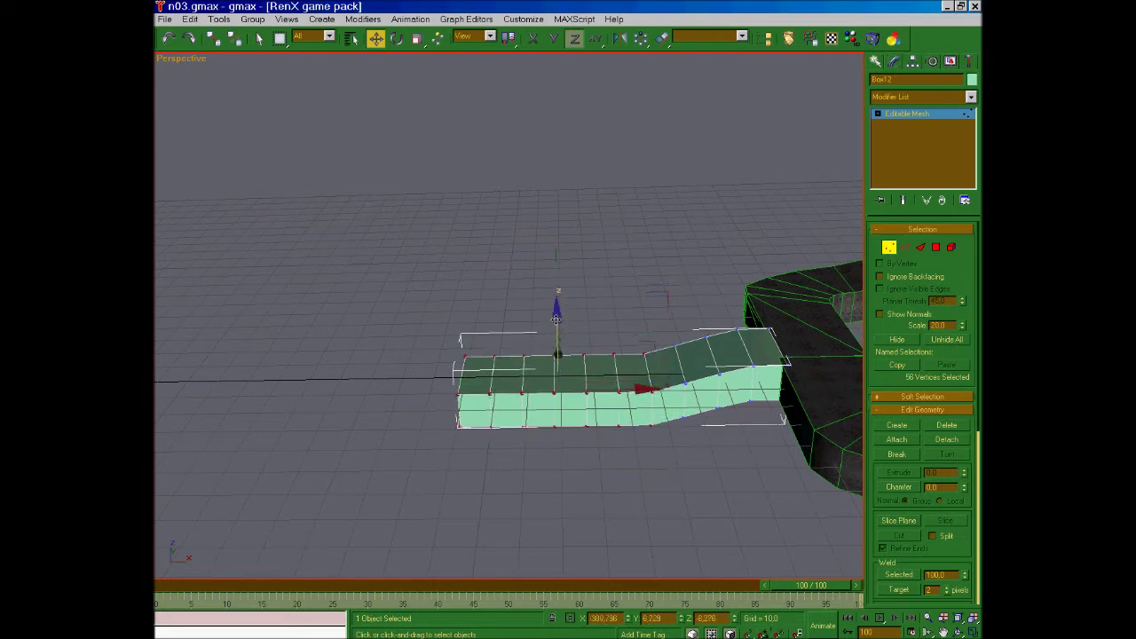
{"action": "left_click", "coordinate": [594, 465]}
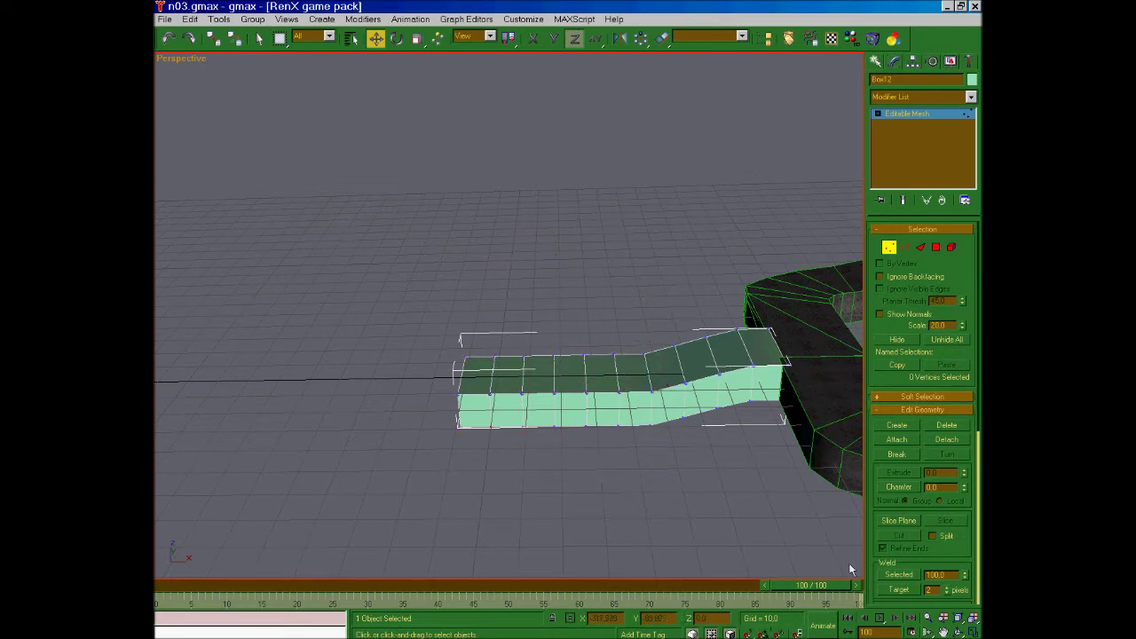
{"action": "left_click", "coordinate": [959, 632]}
{"action": "left_click_drag", "start_coordinate": [477, 340], "coordinate": [576, 358]}
{"action": "left_click", "coordinate": [942, 632]}
{"action": "left_click_drag", "start_coordinate": [576, 406], "coordinate": [679, 356]}
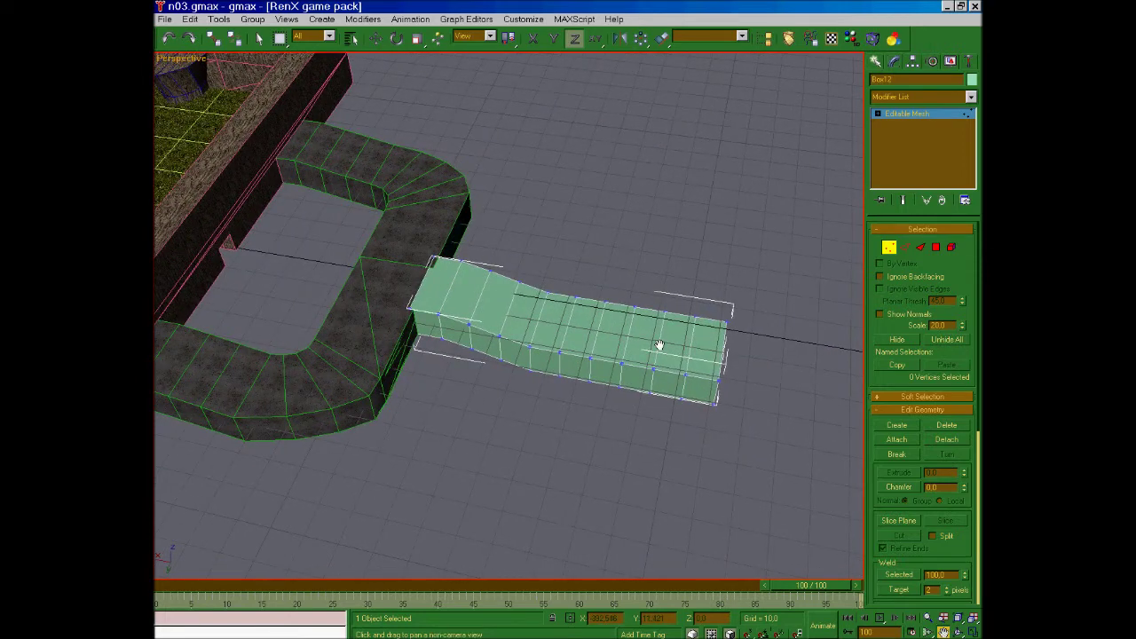
{"action": "left_click", "coordinate": [958, 632]}
{"action": "left_click_drag", "start_coordinate": [576, 380], "coordinate": [619, 387]}
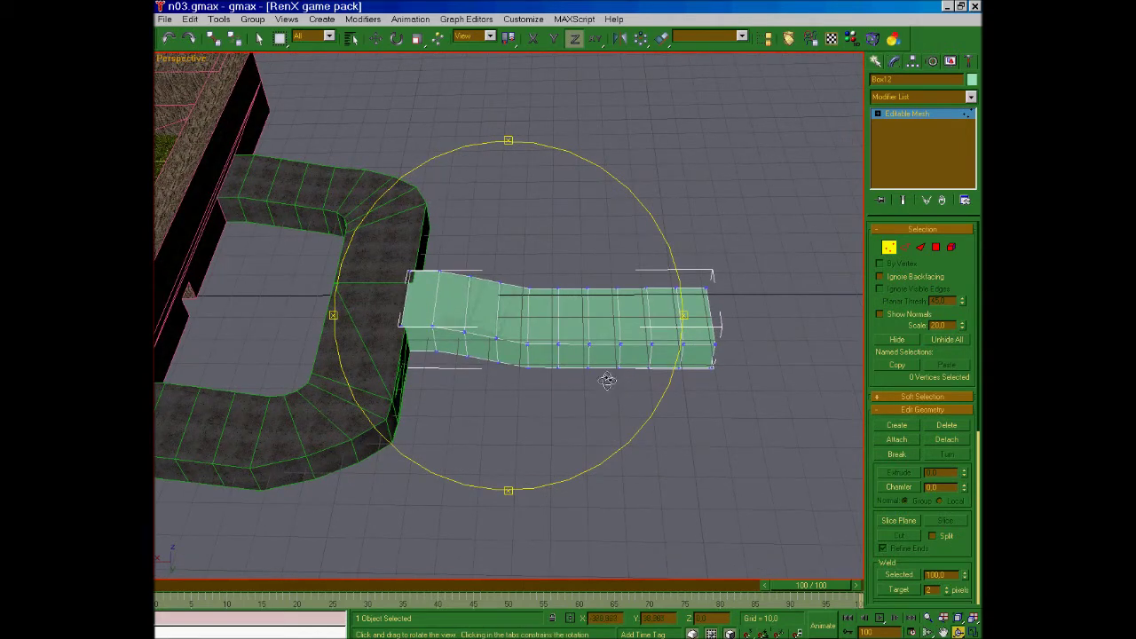
{"action": "mouse_move", "coordinate": [583, 378]}
{"action": "left_mouse_down"}
{"action": "mouse_move", "coordinate": [583, 392]}
{"action": "mouse_move", "coordinate": [591, 359]}
{"action": "left_mouse_up"}
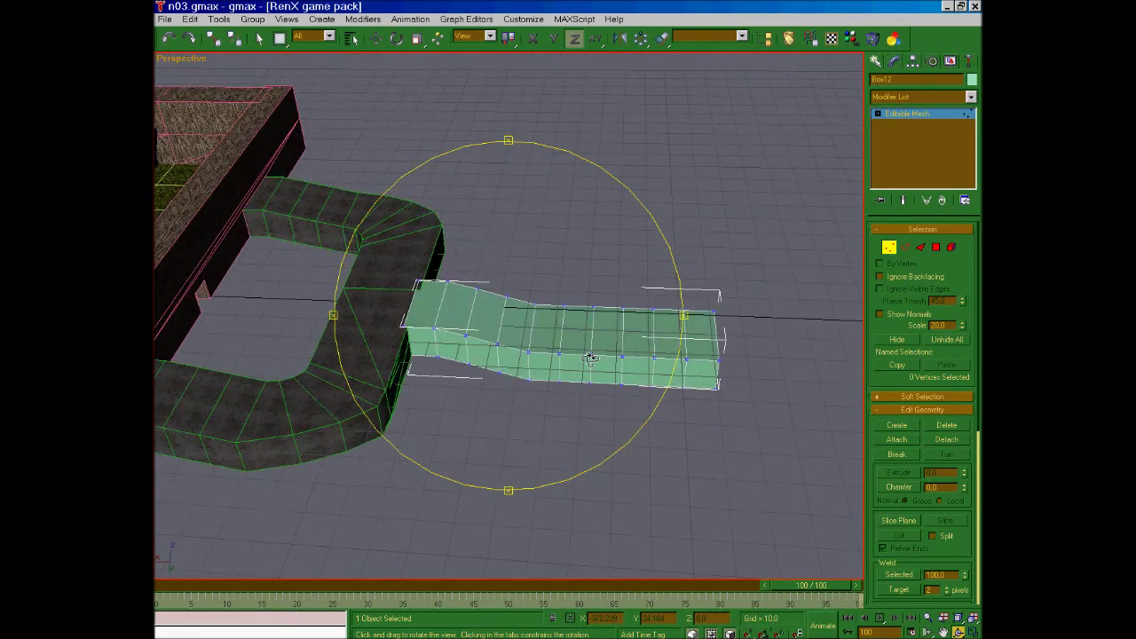
{"action": "right_click", "coordinate": [591, 360]}
{"action": "left_click_drag", "start_coordinate": [734, 436], "coordinate": [549, 286]}
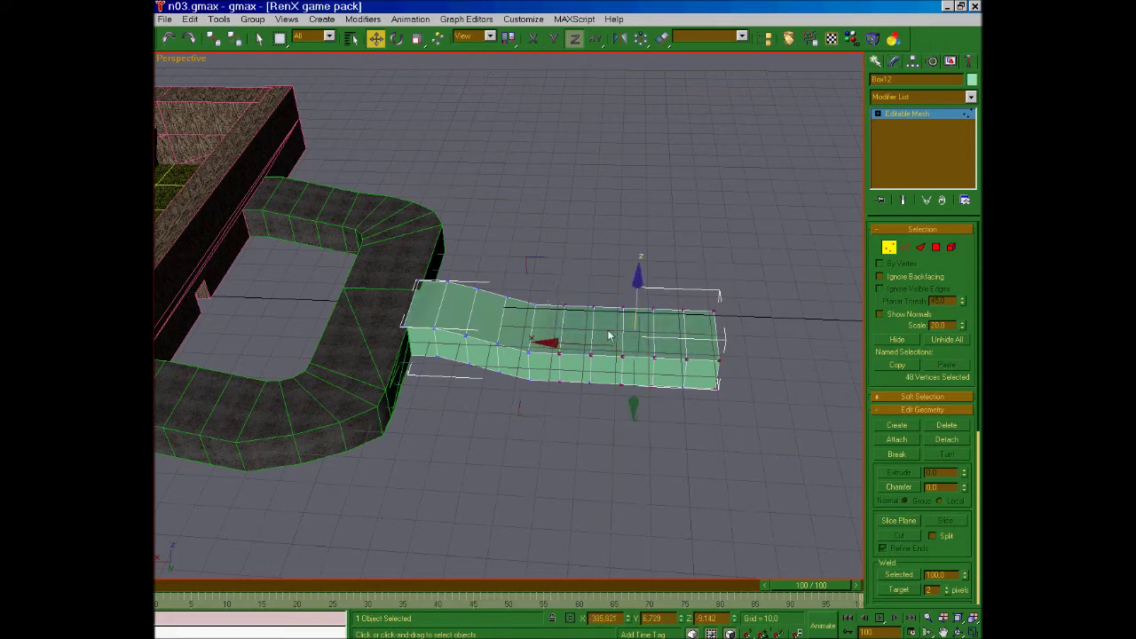
{"action": "left_click", "coordinate": [798, 452]}
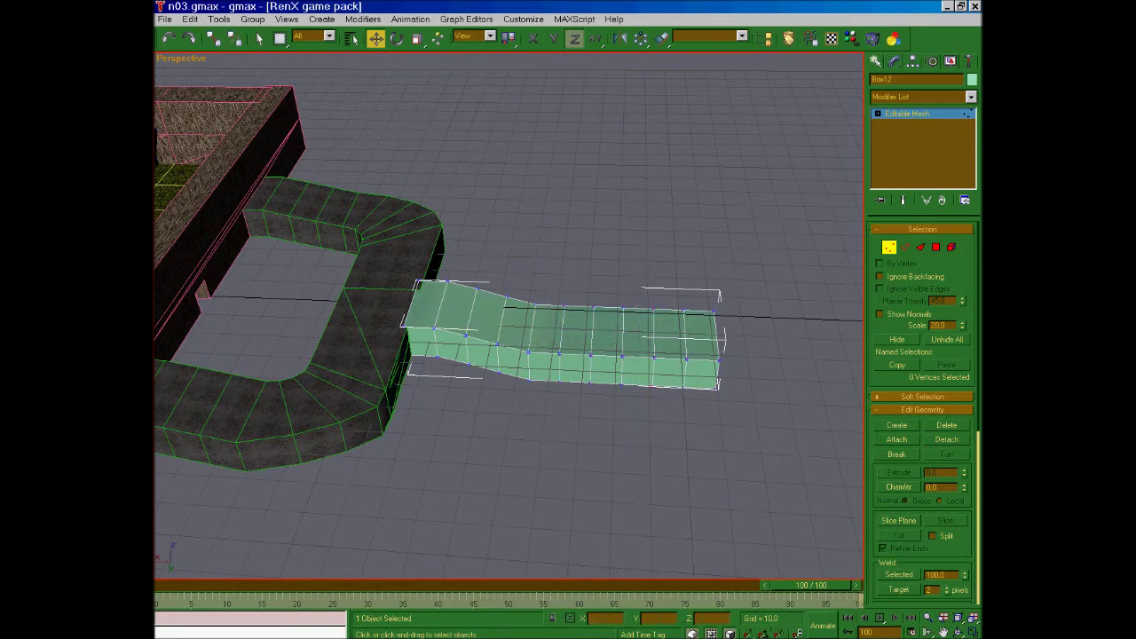
Step: Slide one side's vertices of the three rings past the slope's foot along X toward the curved tunnel, bunching them closely for a bend
{"action": "left_click", "coordinate": [958, 632]}
{"action": "left_click_drag", "start_coordinate": [656, 377], "coordinate": [366, 359]}
{"action": "key", "text": "w"}
{"action": "left_click", "coordinate": [451, 426]}
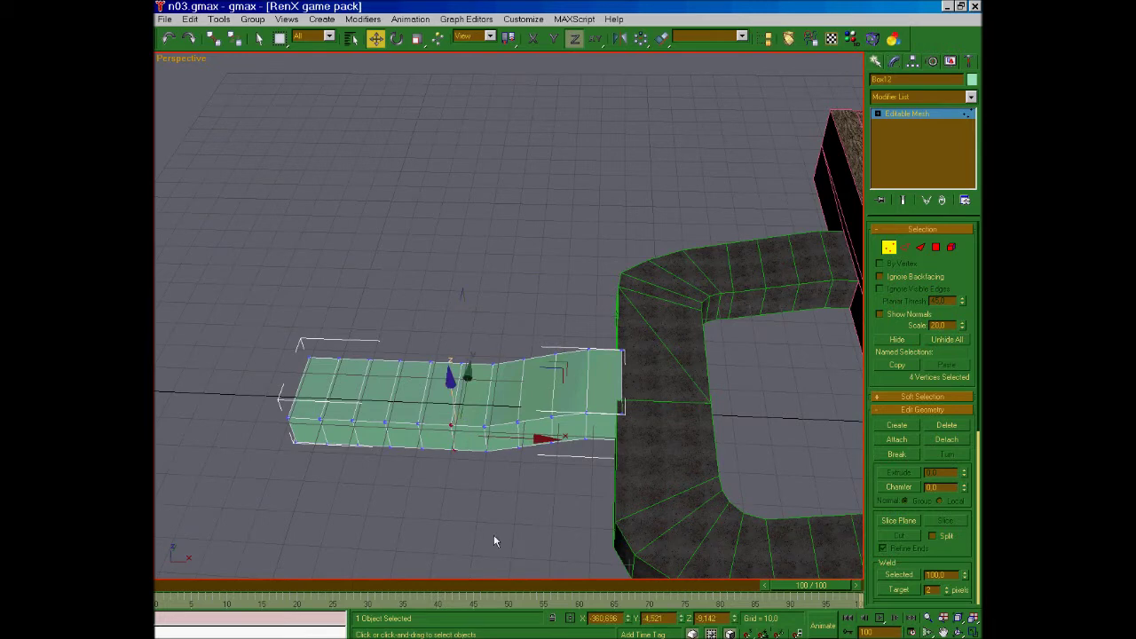
{"action": "mouse_move", "coordinate": [539, 438]}
{"action": "left_mouse_down"}
{"action": "mouse_move", "coordinate": [559, 437]}
{"action": "mouse_move", "coordinate": [514, 437]}
{"action": "mouse_move", "coordinate": [545, 443]}
{"action": "left_mouse_up"}
{"action": "left_click_drag", "start_coordinate": [419, 476], "coordinate": [380, 416]}
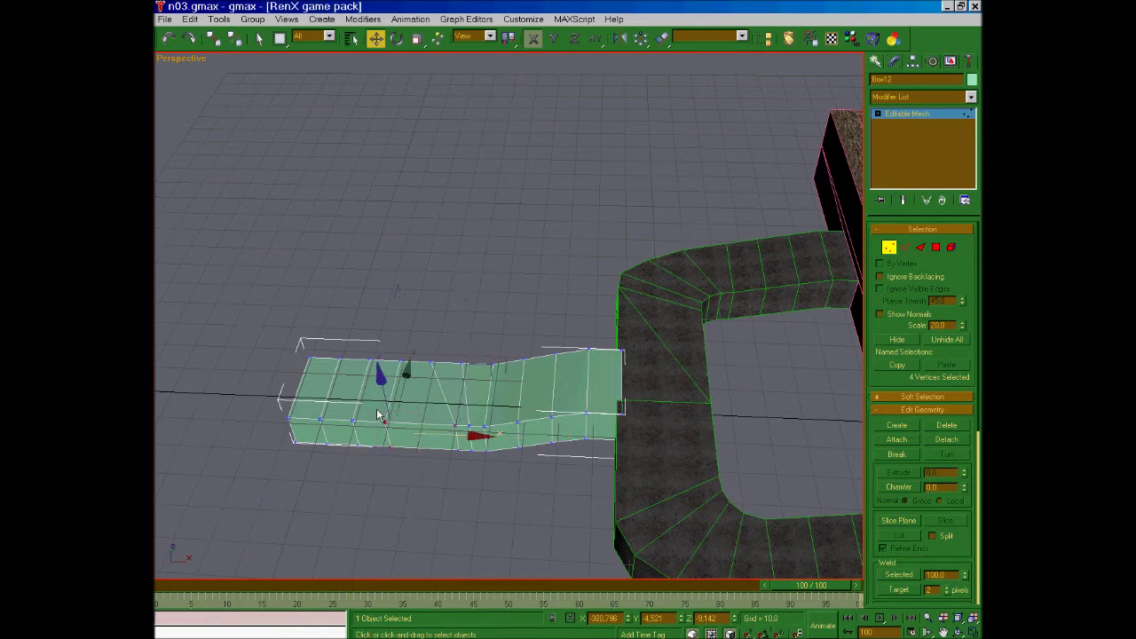
{"action": "left_click_drag", "start_coordinate": [476, 436], "coordinate": [543, 438]}
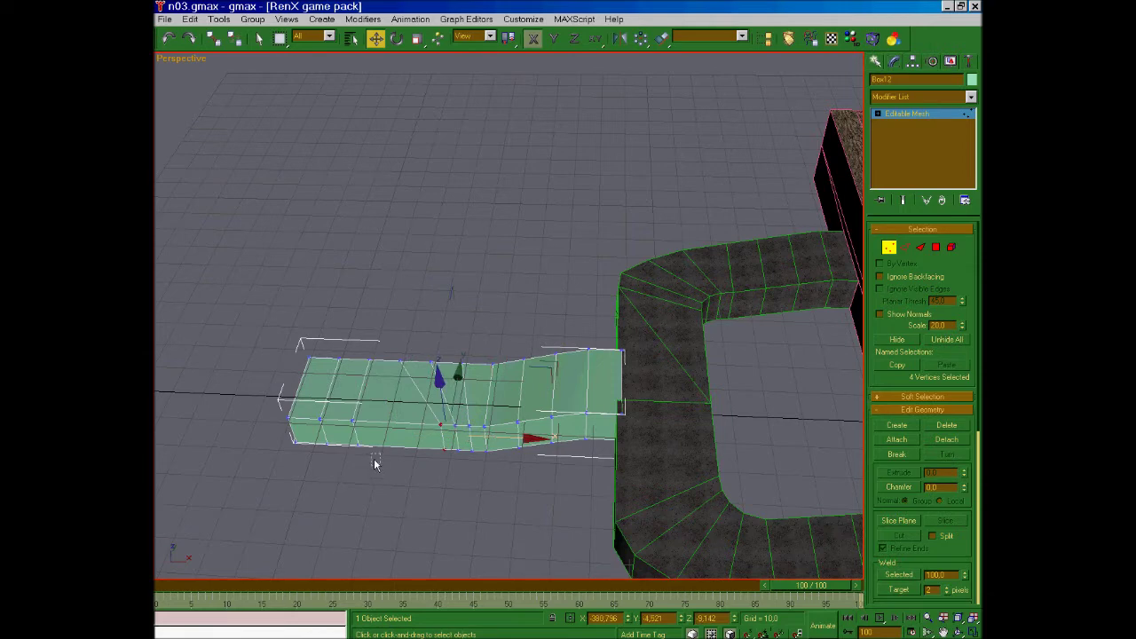
{"action": "left_click", "coordinate": [351, 415]}
{"action": "mouse_move", "coordinate": [449, 433]}
{"action": "left_mouse_down"}
{"action": "mouse_move", "coordinate": [466, 431]}
{"action": "mouse_move", "coordinate": [428, 433]}
{"action": "mouse_move", "coordinate": [451, 436]}
{"action": "left_mouse_up"}
{"action": "left_click", "coordinate": [370, 470]}
Step: Try to shift the passage's dead-end section along Y toward the side with the bunched vertices, and undo the move
{"action": "left_click_drag", "start_coordinate": [373, 470], "coordinate": [284, 325]}
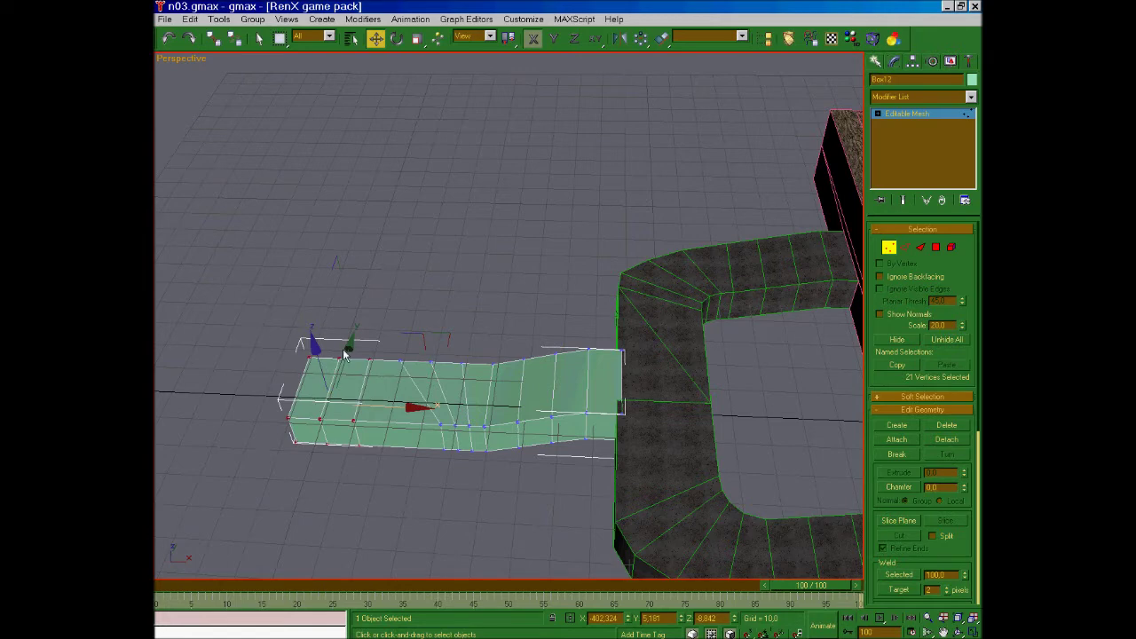
{"action": "left_click_drag", "start_coordinate": [349, 346], "coordinate": [327, 418]}
{"action": "key", "text": "ctrl+s"}
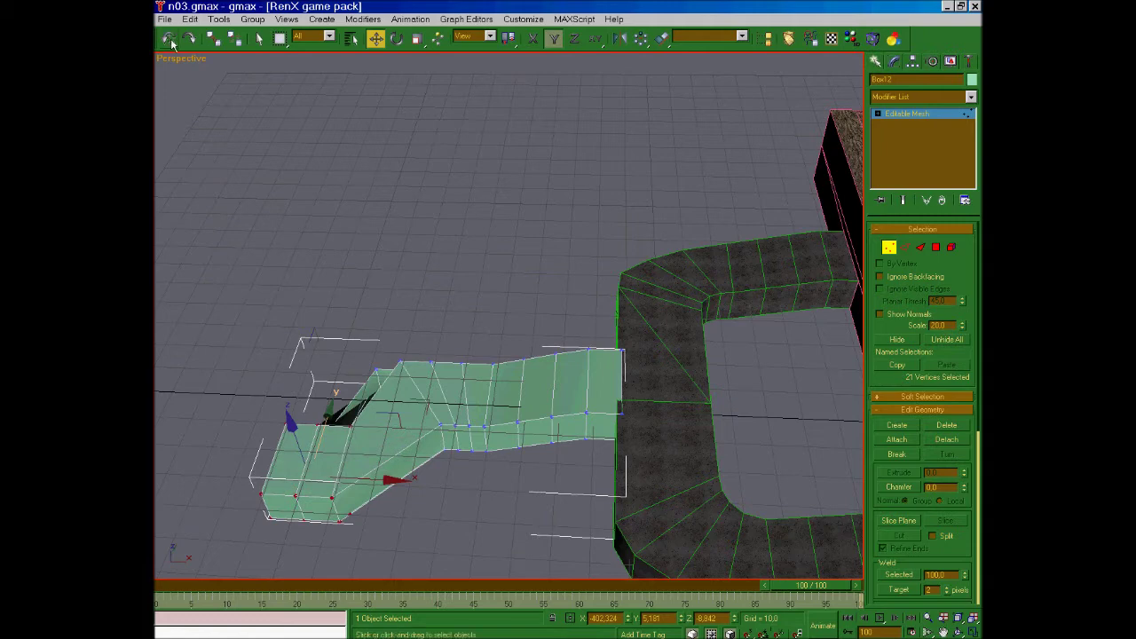
{"action": "left_click", "coordinate": [169, 39]}
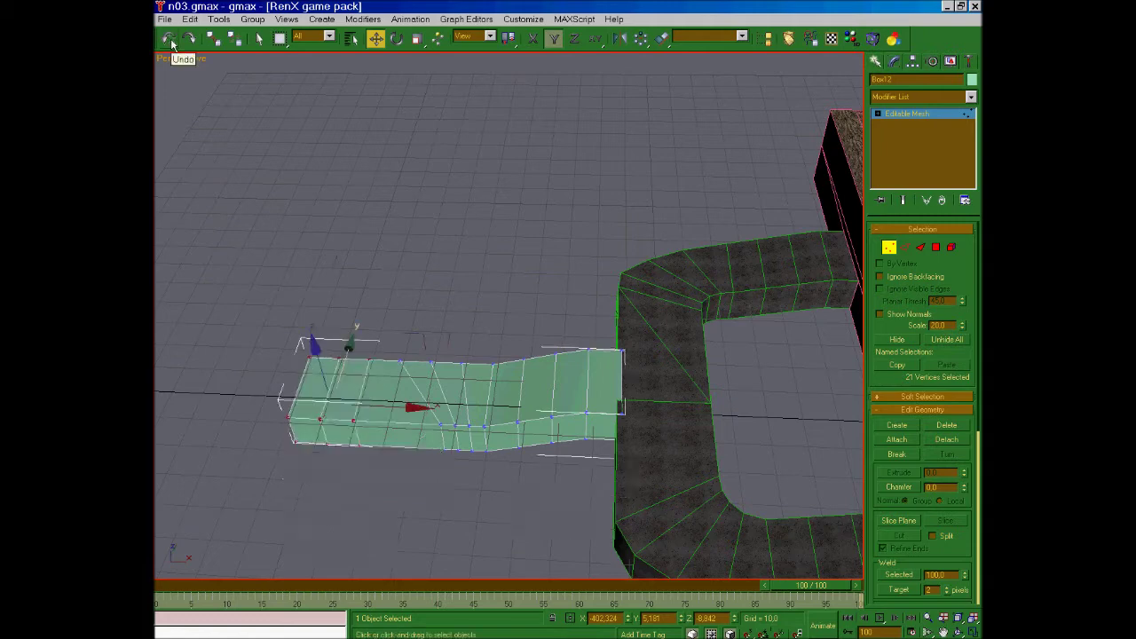
Step: Select all vertices of the last three rings at the dead end and shift them along Y toward the bunched side to form a bend
{"action": "left_click", "coordinate": [959, 632]}
{"action": "left_click_drag", "start_coordinate": [424, 369], "coordinate": [558, 387]}
{"action": "key", "text": "w"}
{"action": "left_click", "coordinate": [770, 398]}
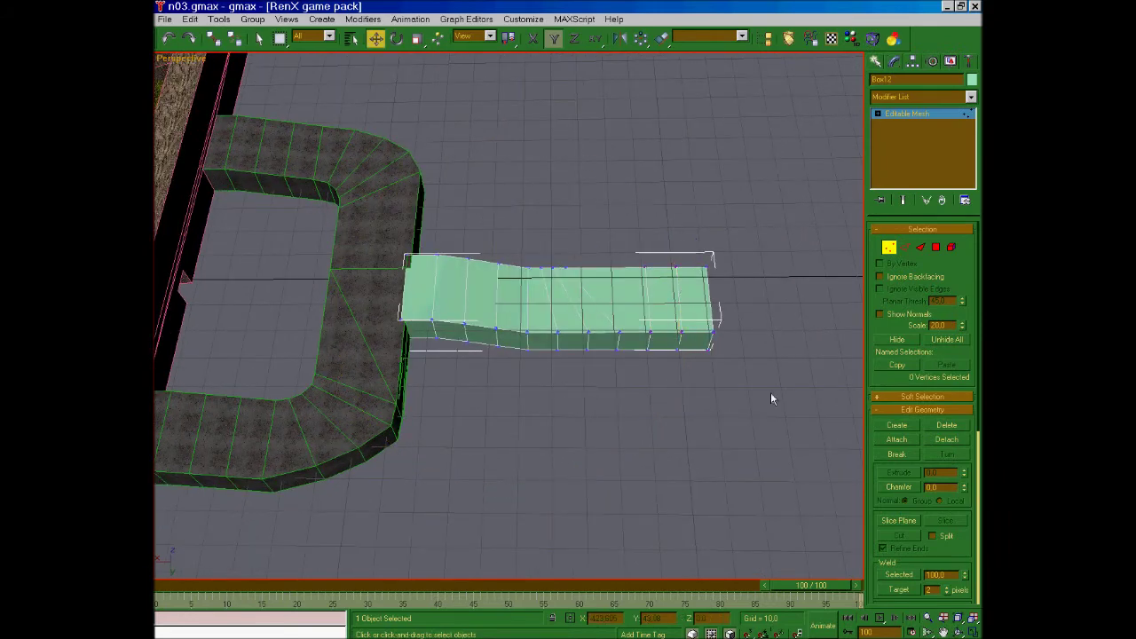
{"action": "left_click_drag", "start_coordinate": [682, 314], "coordinate": [627, 218]}
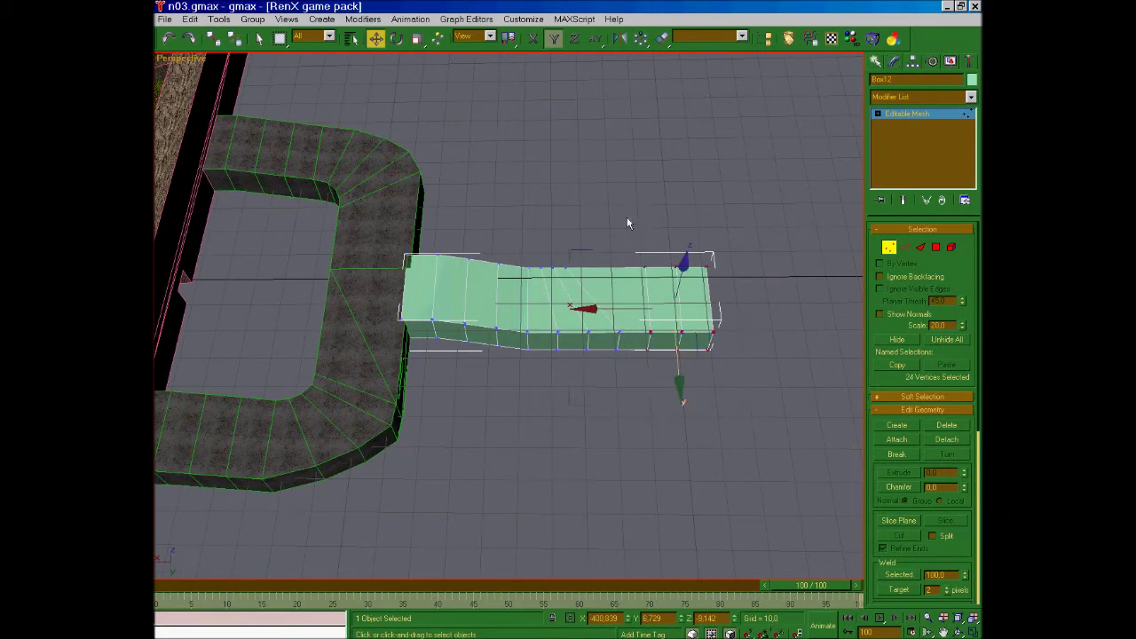
{"action": "left_click_drag", "start_coordinate": [680, 388], "coordinate": [677, 291]}
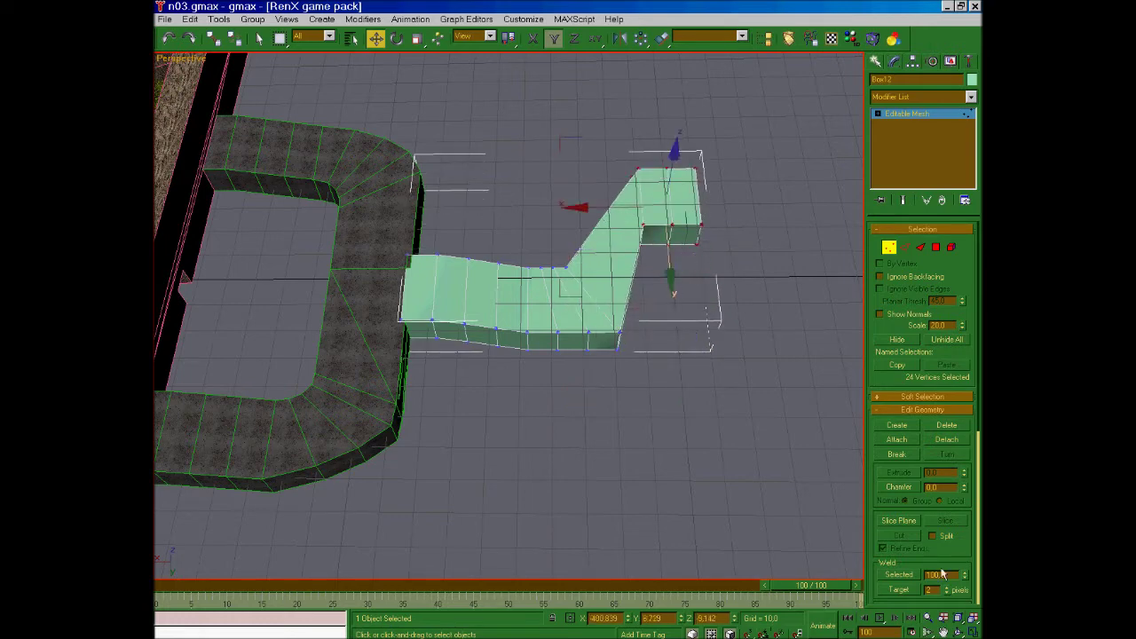
Step: Try to slide the outer-side vertices of the first ring past the slope's foot along X toward the dead end, and undo the move
{"action": "left_click", "coordinate": [943, 632]}
{"action": "left_click_drag", "start_coordinate": [786, 454], "coordinate": [764, 411]}
{"action": "scroll", "coordinate": [665, 526], "scroll_direction": "up", "scroll_amount": 3}
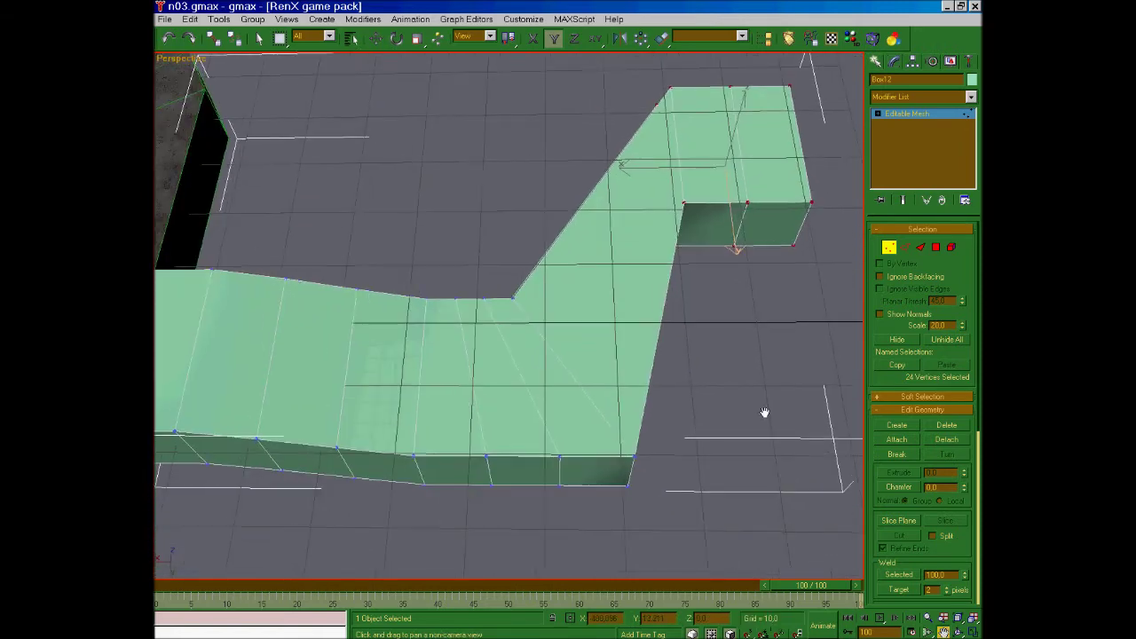
{"action": "key", "text": "w"}
{"action": "left_click", "coordinate": [674, 429]}
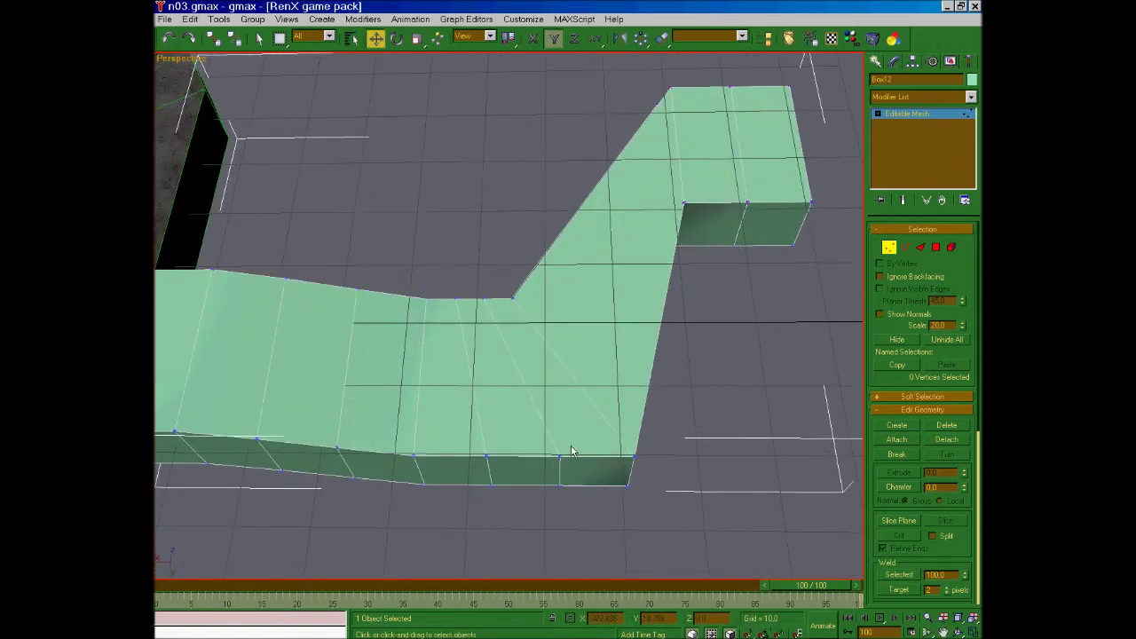
{"action": "left_click_drag", "start_coordinate": [500, 489], "coordinate": [474, 439]}
{"action": "left_click_drag", "start_coordinate": [431, 471], "coordinate": [469, 471]}
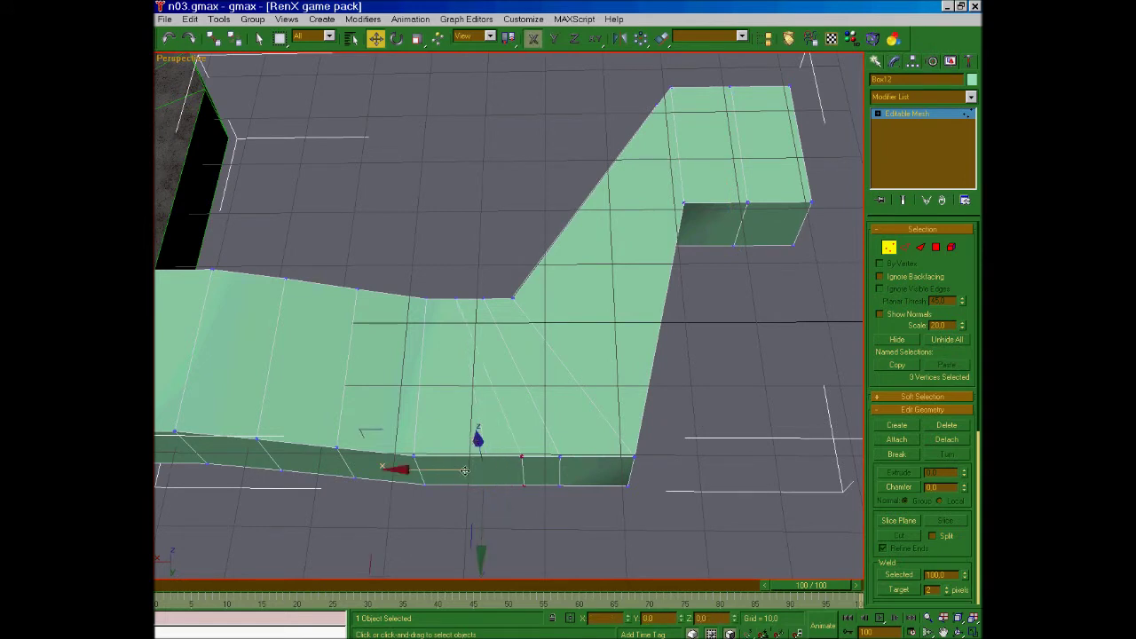
{"action": "left_click", "coordinate": [596, 518]}
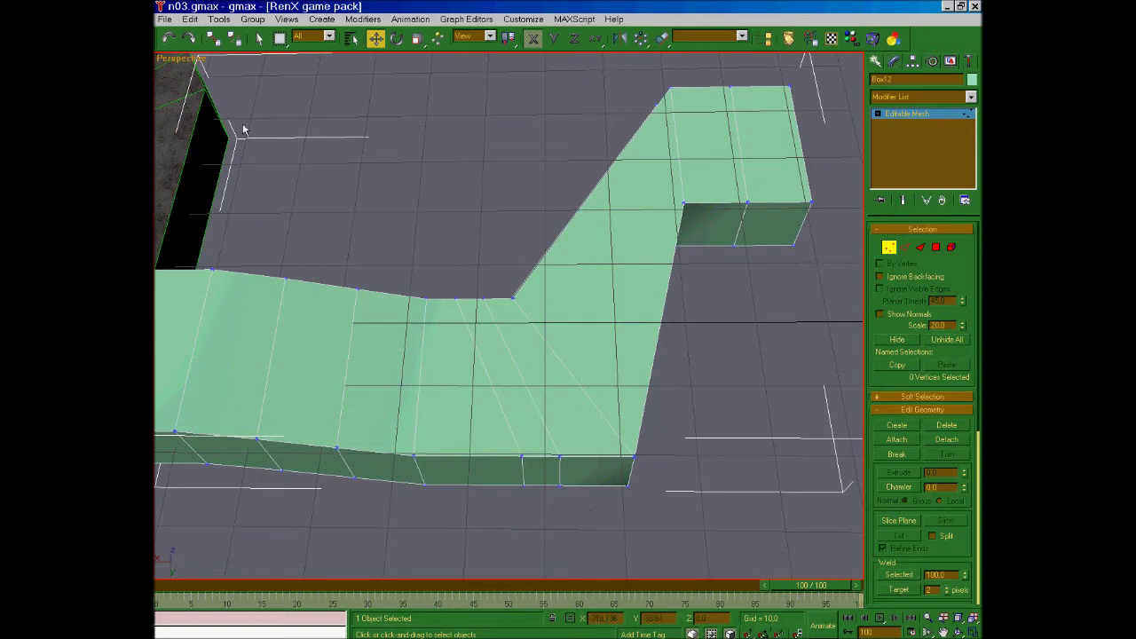
{"action": "left_click", "coordinate": [169, 38]}
{"action": "left_click", "coordinate": [168, 38]}
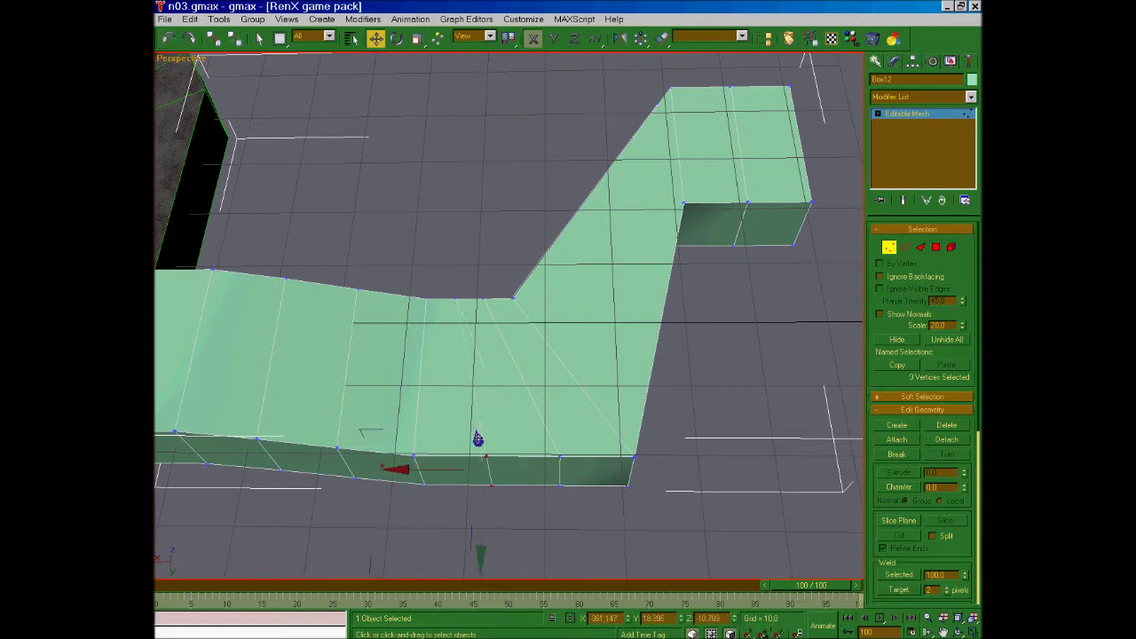
Step: Slide all outer-side vertices of the first and second rings past the slope's foot along X toward the bend's outer corner
{"action": "left_click_drag", "start_coordinate": [517, 525], "coordinate": [466, 422]}
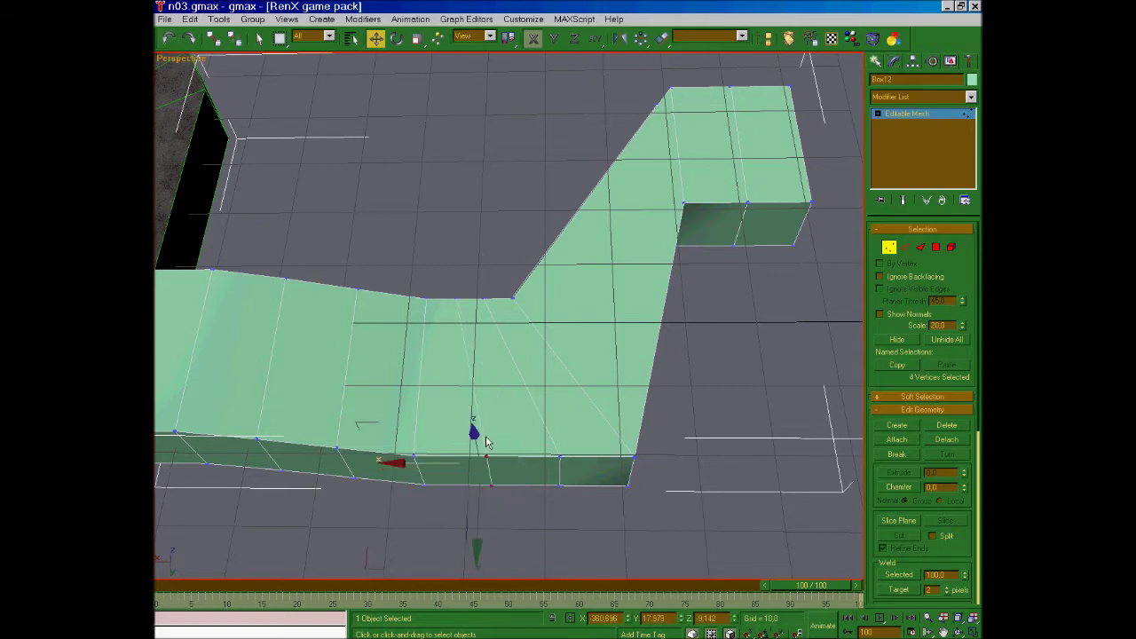
{"action": "left_click_drag", "start_coordinate": [446, 466], "coordinate": [475, 464]}
{"action": "left_click_drag", "start_coordinate": [575, 503], "coordinate": [537, 418]}
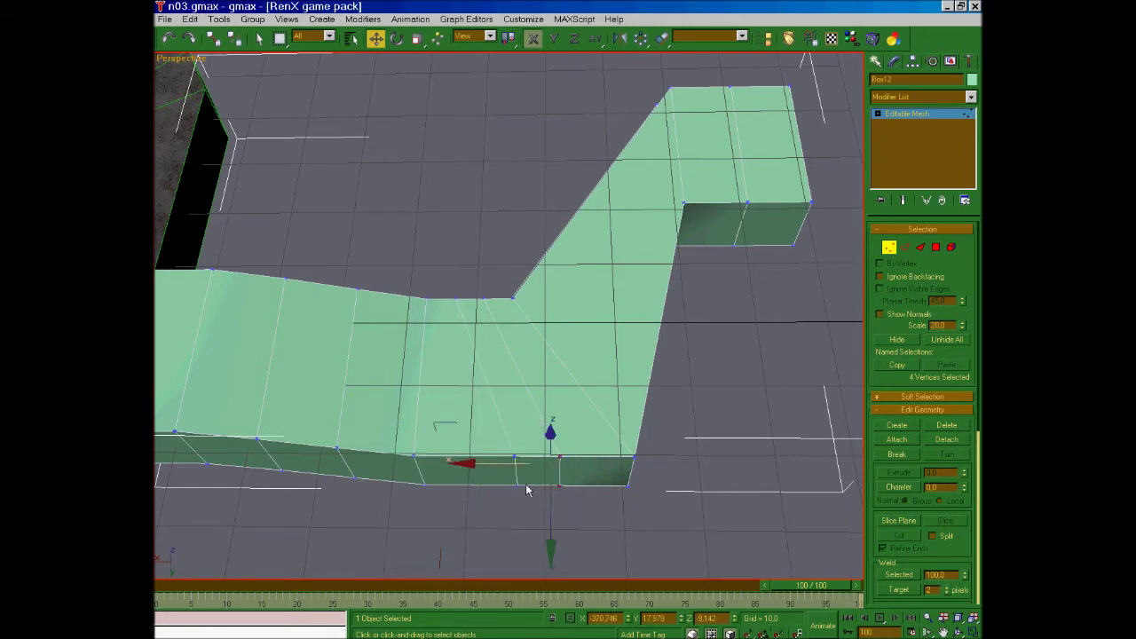
{"action": "left_click_drag", "start_coordinate": [518, 464], "coordinate": [553, 464]}
Step: Select the four outer-side vertices at the bend's corner ring and move them along Y toward the shifted end section
{"action": "left_click_drag", "start_coordinate": [668, 506], "coordinate": [612, 416]}
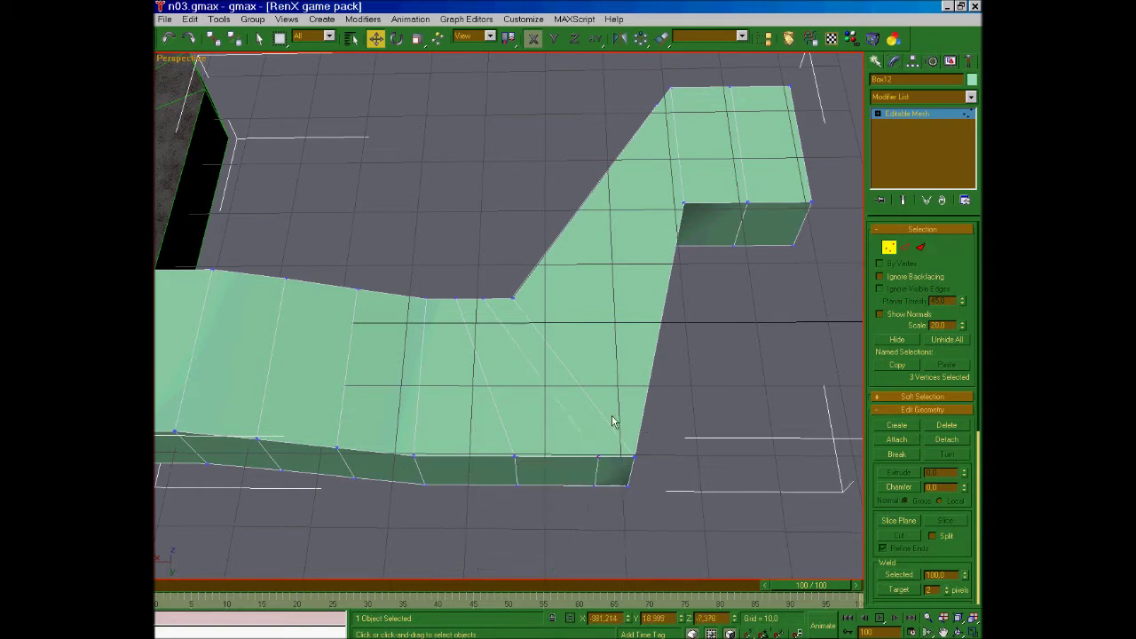
{"action": "left_click_drag", "start_coordinate": [687, 507], "coordinate": [602, 401]}
{"action": "left_click_drag", "start_coordinate": [584, 463], "coordinate": [641, 468]}
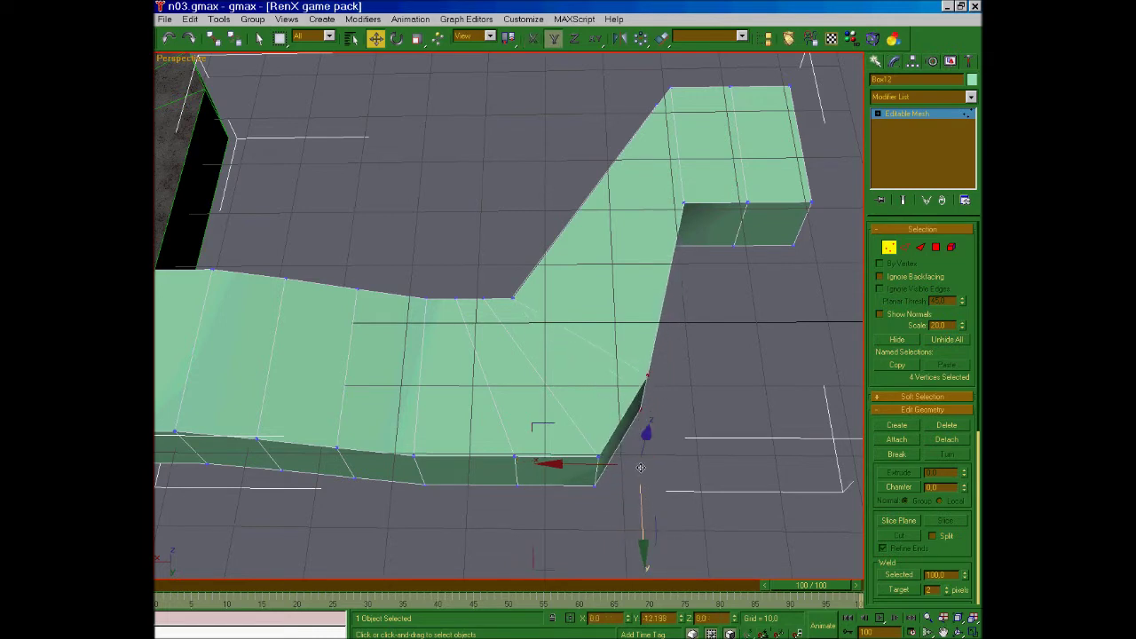
{"action": "left_click_drag", "start_coordinate": [641, 468], "coordinate": [639, 467]}
Step: Move the selected outer corner vertices slightly along X toward the curved tunnel to round the bend
{"action": "left_click_drag", "start_coordinate": [604, 388], "coordinate": [502, 381]}
{"action": "left_click", "coordinate": [957, 631]}
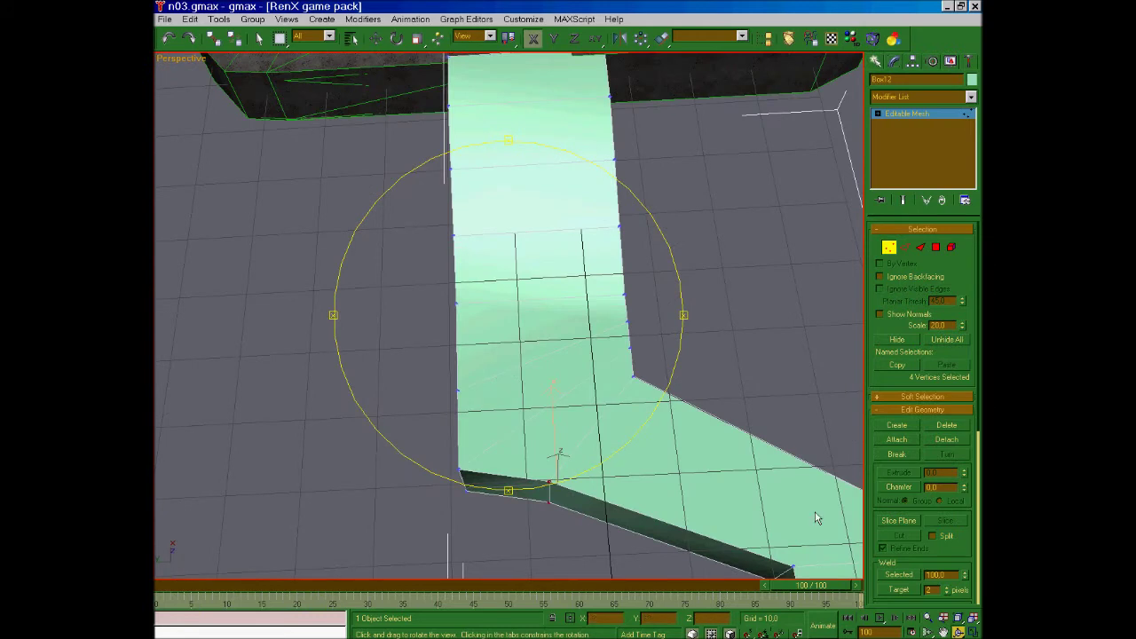
{"action": "left_click", "coordinate": [943, 631]}
{"action": "left_click_drag", "start_coordinate": [811, 567], "coordinate": [601, 426]}
{"action": "key", "text": "w"}
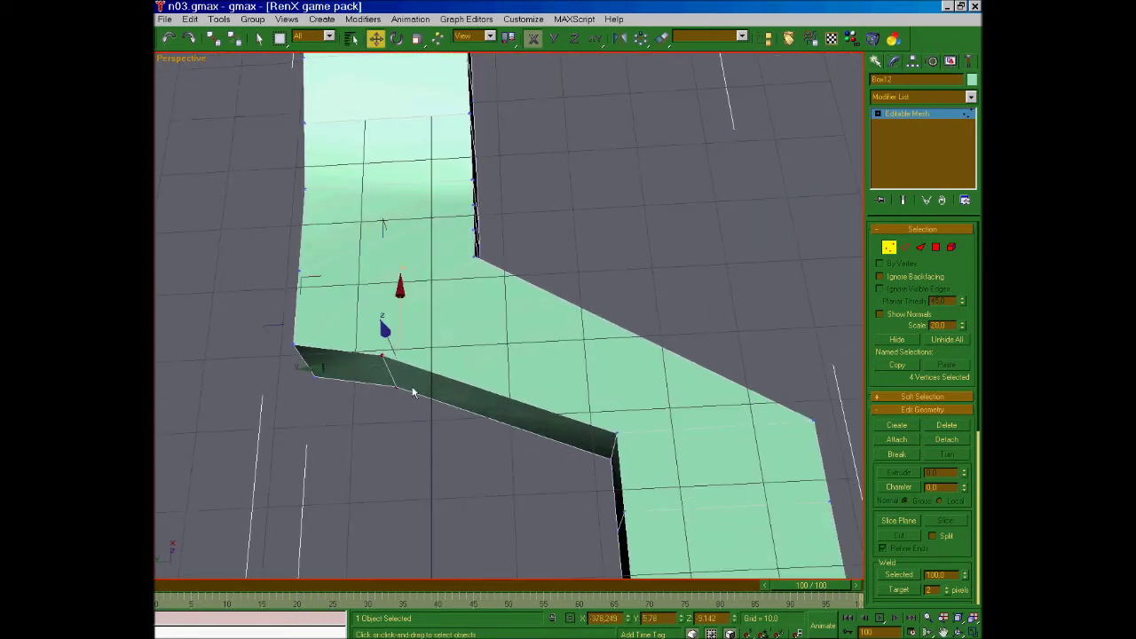
{"action": "left_click_drag", "start_coordinate": [399, 292], "coordinate": [399, 265]}
Step: Undo all the outer-side vertex moves and the sideways shift of the dead-end section, back to the straight passage with its last three rings selected
{"action": "key", "text": "ctrl+r"}
{"action": "left_click_drag", "start_coordinate": [598, 343], "coordinate": [558, 347]}
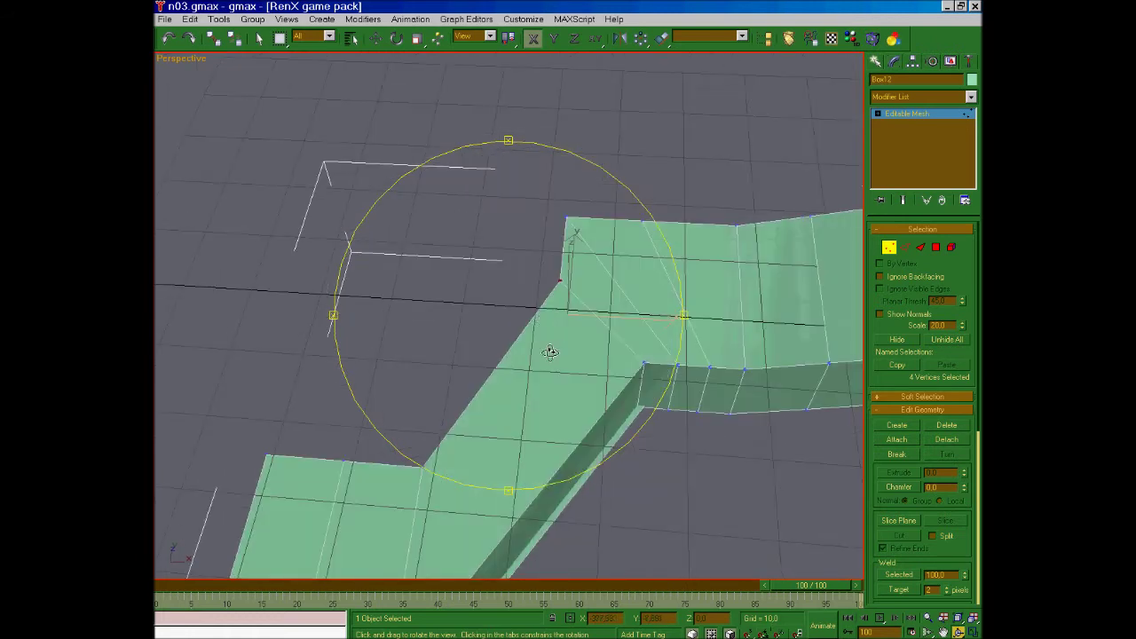
{"action": "right_click", "coordinate": [545, 358]}
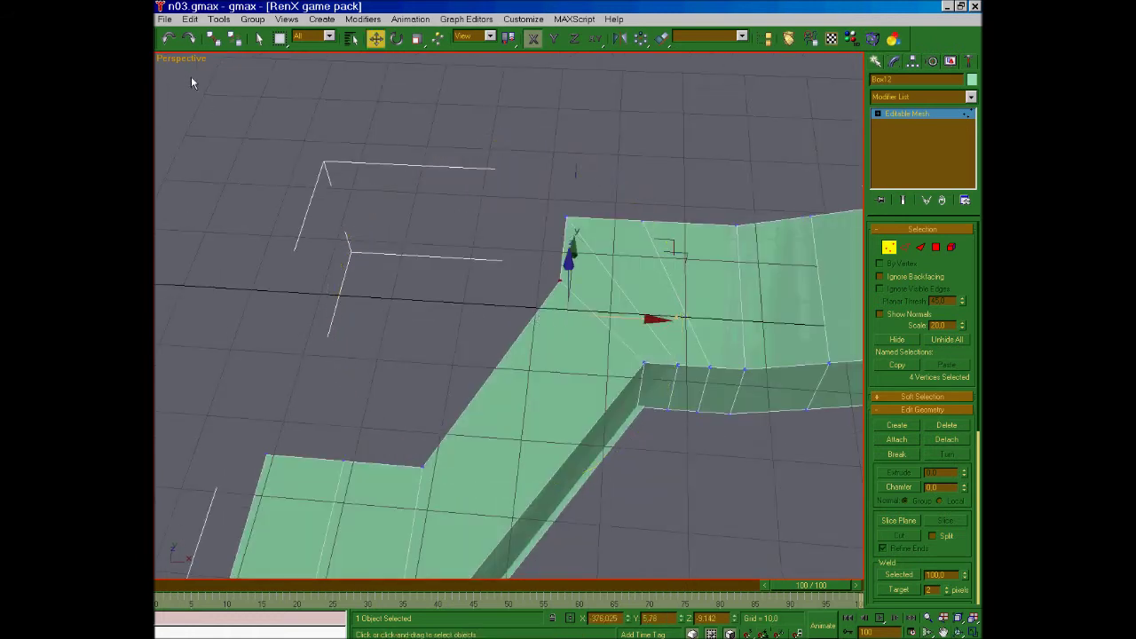
{"action": "left_click", "coordinate": [168, 38]}
{"action": "left_click", "coordinate": [169, 39]}
{"action": "left_click", "coordinate": [169, 38]}
{"action": "left_click", "coordinate": [168, 39]}
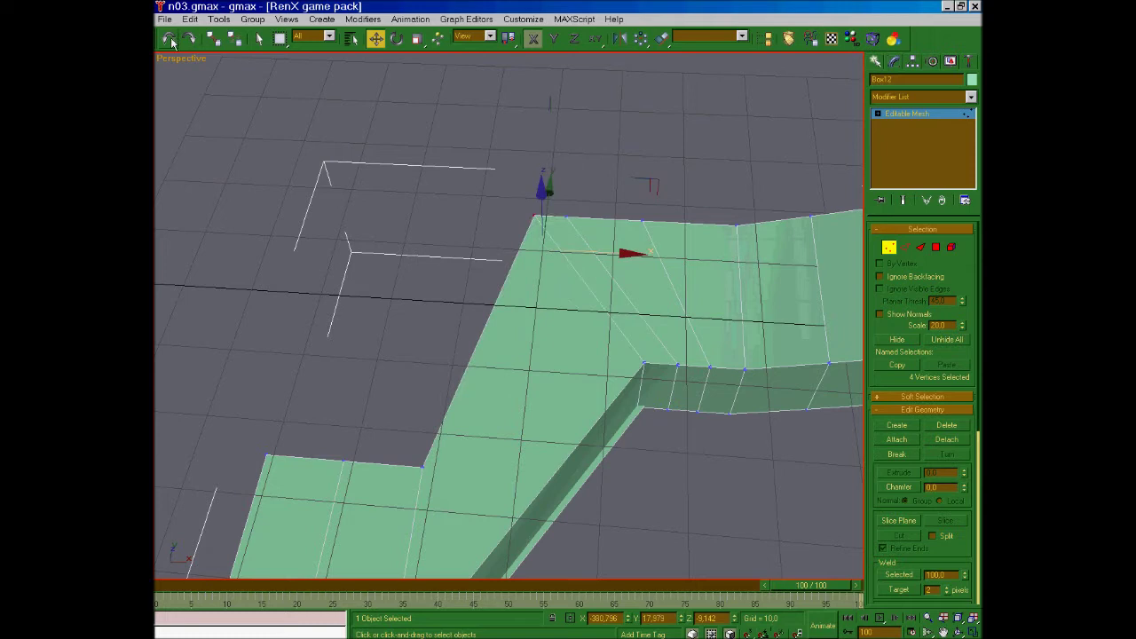
{"action": "left_click", "coordinate": [169, 38]}
{"action": "left_click", "coordinate": [169, 38]}
{"action": "left_click", "coordinate": [168, 38]}
{"action": "left_click", "coordinate": [169, 38]}
{"action": "left_click", "coordinate": [169, 38]}
{"action": "left_click", "coordinate": [169, 38]}
{"action": "left_click", "coordinate": [168, 38]}
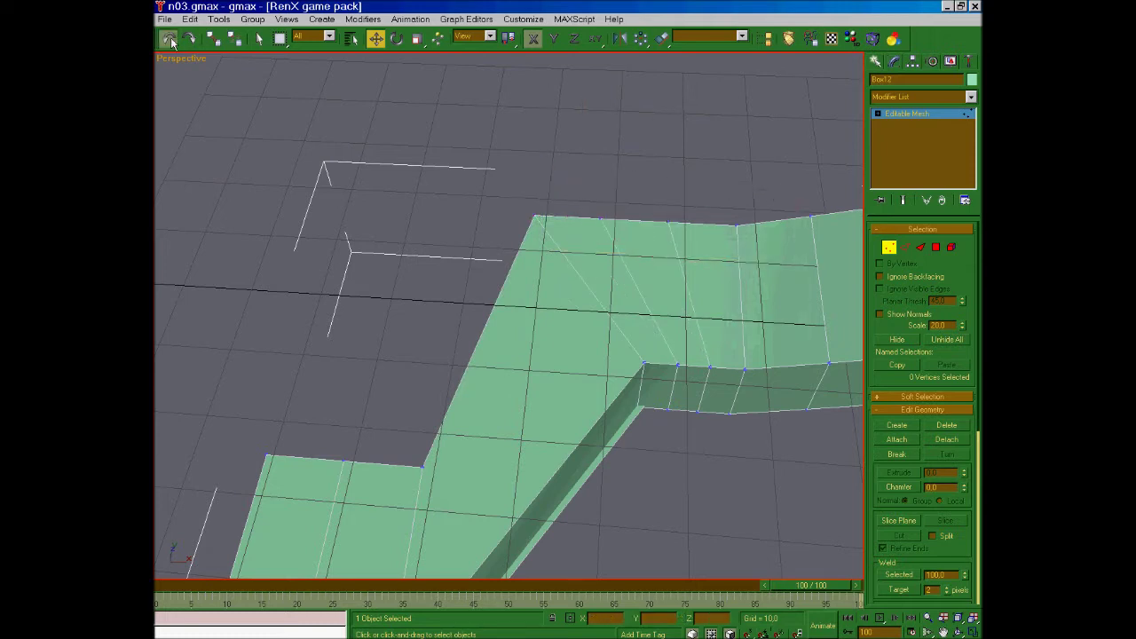
{"action": "left_click", "coordinate": [170, 38]}
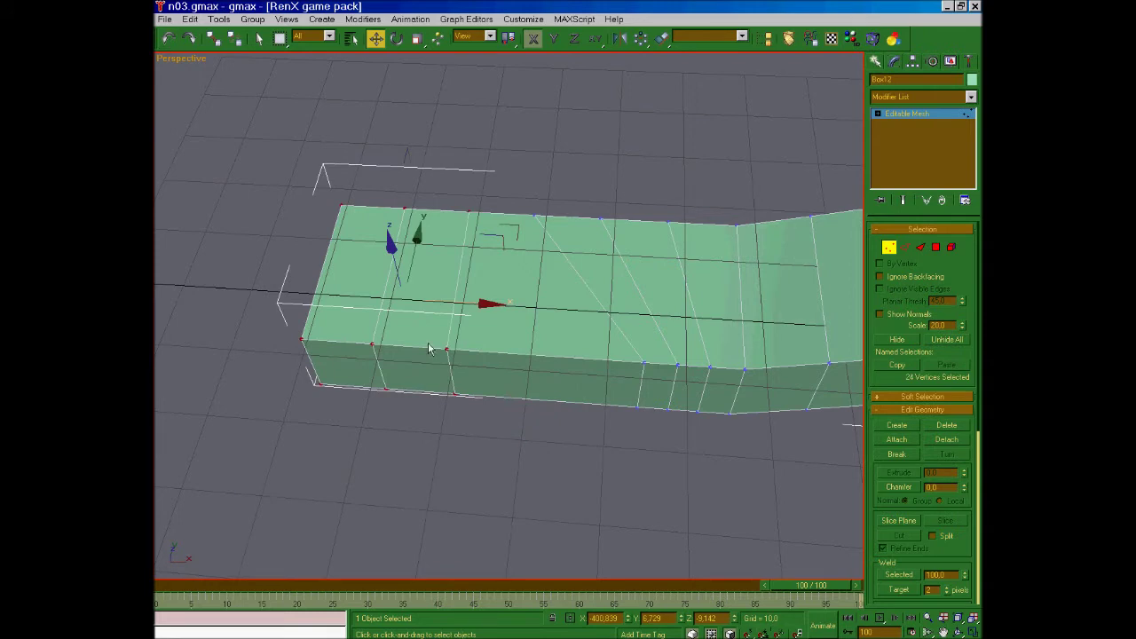
Step: Reselect the last three vertex rings of the dead-end section and shift them sideways along Y, well clear of the straight passage
{"action": "left_click", "coordinate": [517, 411]}
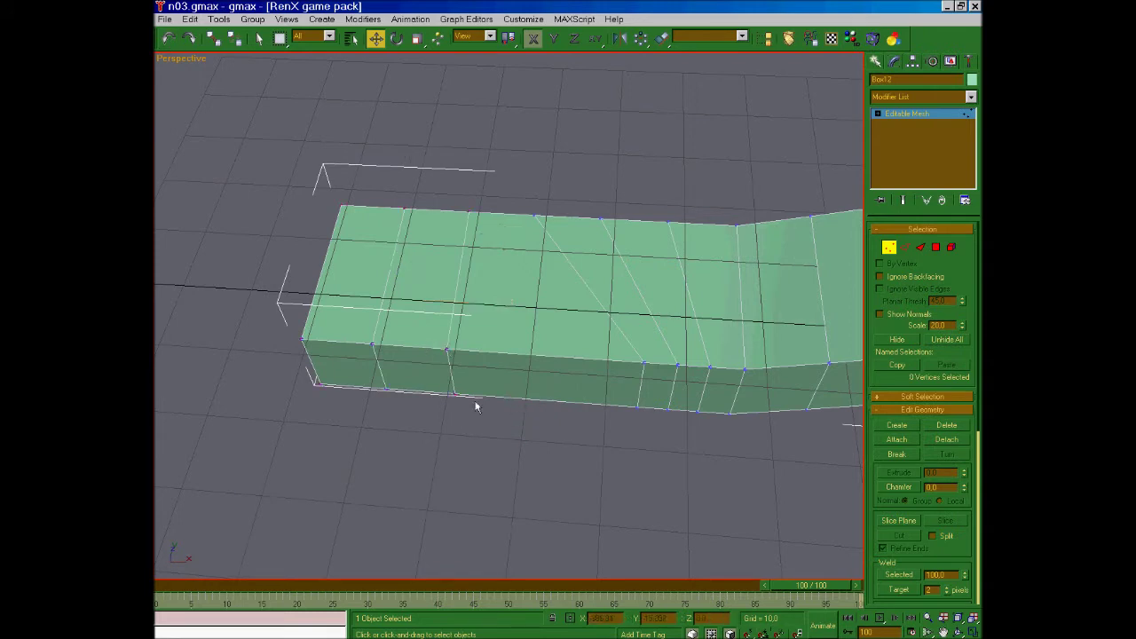
{"action": "left_click_drag", "start_coordinate": [494, 393], "coordinate": [328, 190]}
{"action": "left_click_drag", "start_coordinate": [425, 246], "coordinate": [409, 404]}
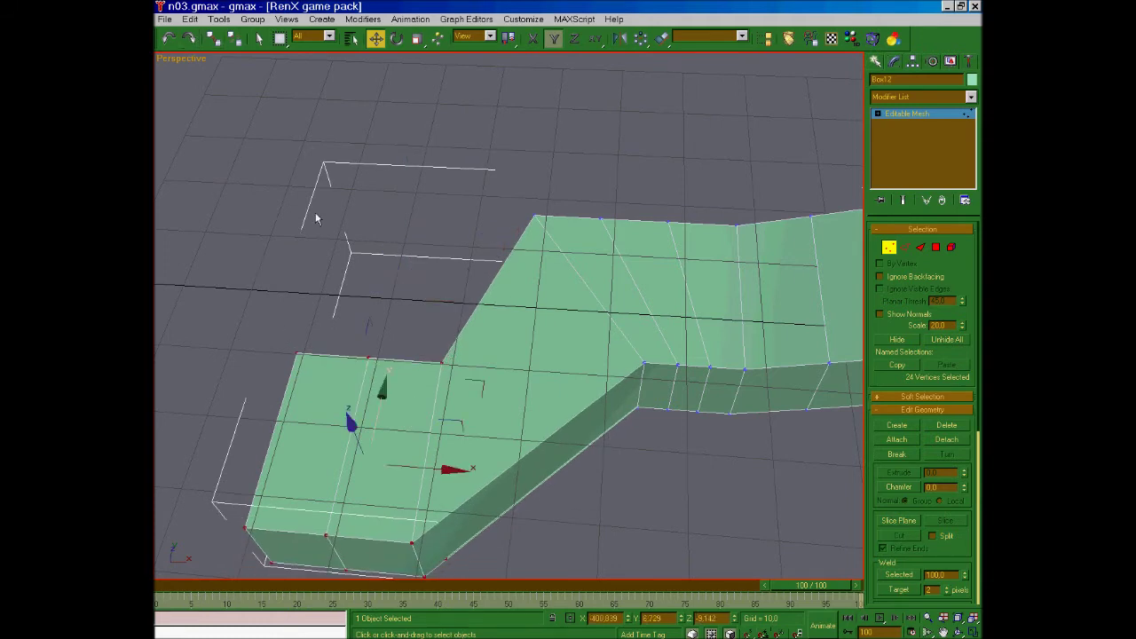
{"action": "left_click_drag", "start_coordinate": [381, 391], "coordinate": [379, 530]}
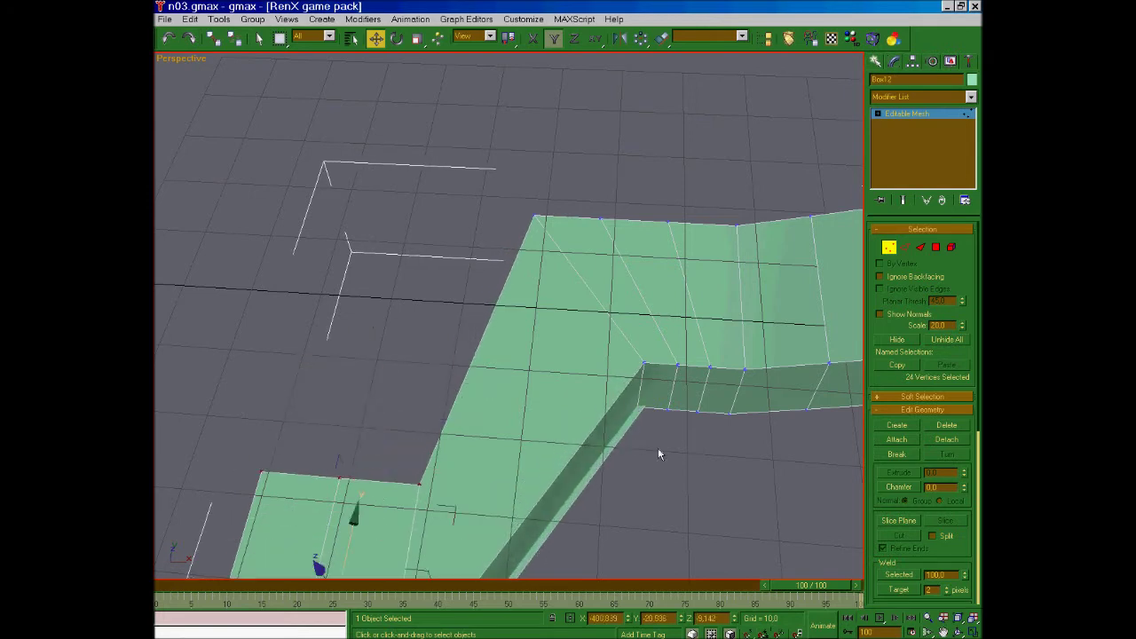
Step: Select the four vertices at the bend's outer corner and move them inward along Y and along X toward the curved tunnel
{"action": "left_click", "coordinate": [957, 631]}
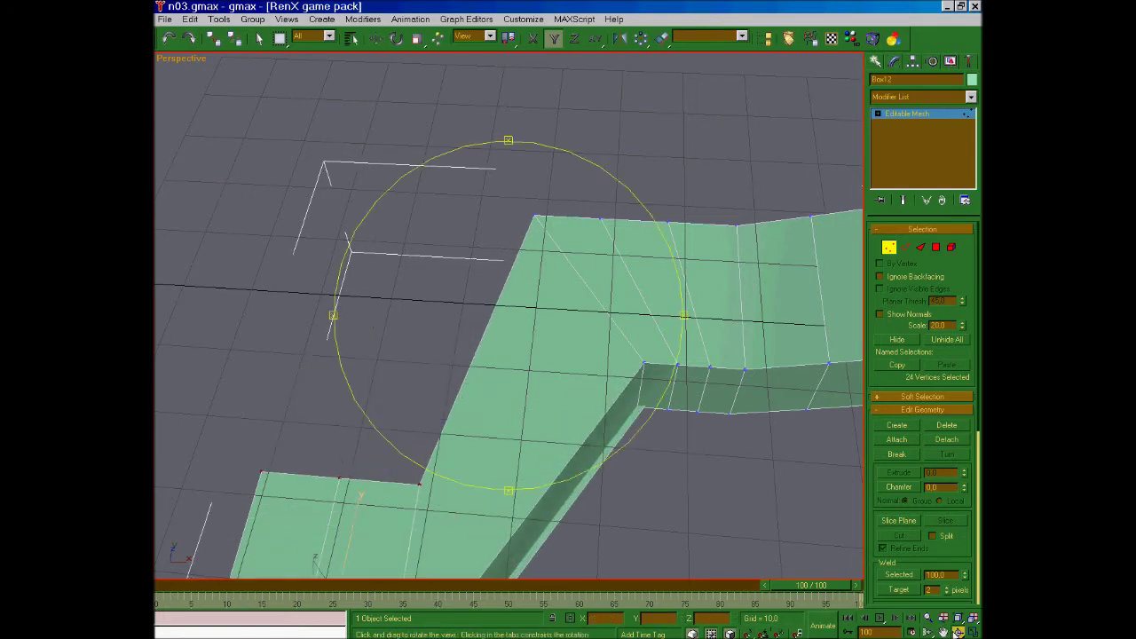
{"action": "mouse_move", "coordinate": [489, 387]}
{"action": "left_mouse_down"}
{"action": "mouse_move", "coordinate": [489, 234]}
{"action": "mouse_move", "coordinate": [505, 410]}
{"action": "mouse_move", "coordinate": [489, 408]}
{"action": "left_mouse_up"}
{"action": "right_click", "coordinate": [492, 412]}
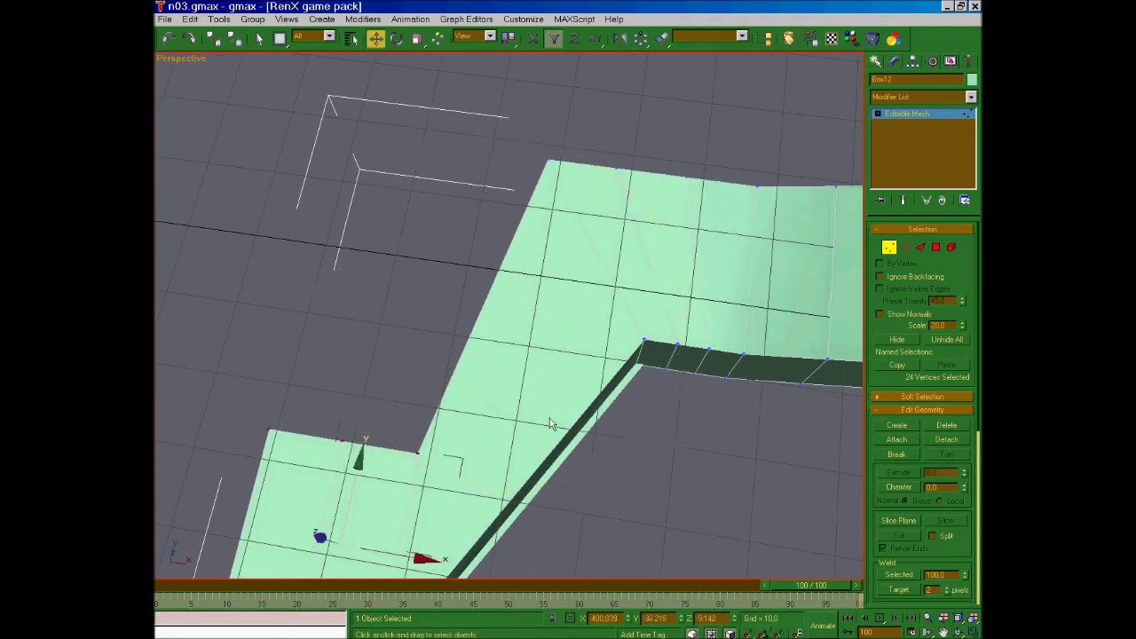
{"action": "left_click_drag", "start_coordinate": [506, 141], "coordinate": [507, 141]}
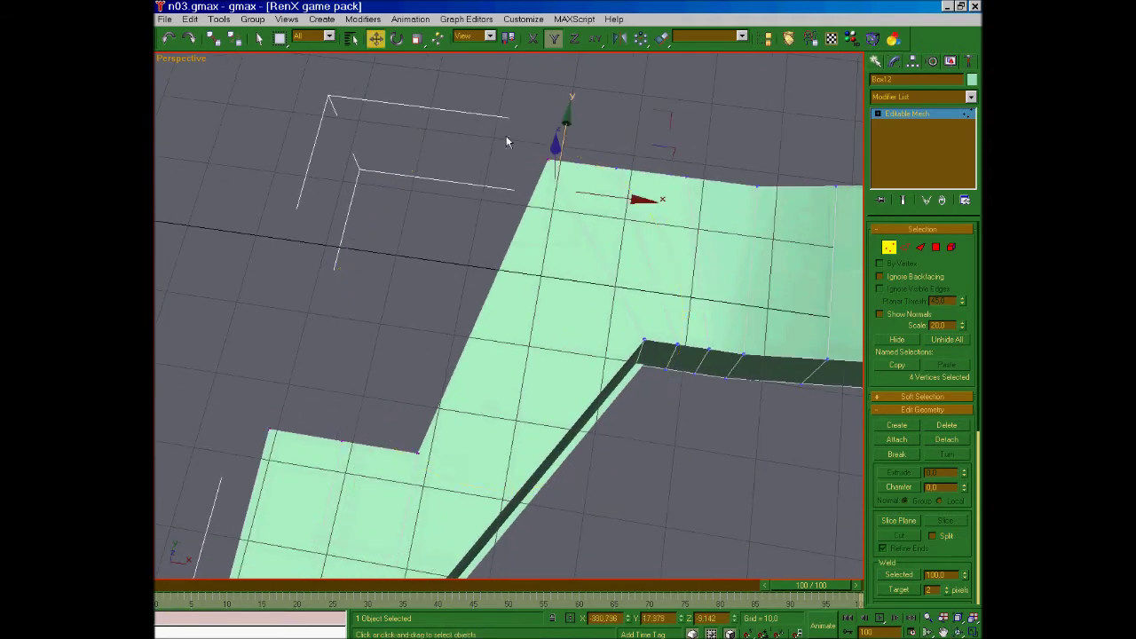
{"action": "left_click_drag", "start_coordinate": [567, 118], "coordinate": [573, 160]}
{"action": "left_click_drag", "start_coordinate": [630, 241], "coordinate": [700, 248]}
Step: Slide the next two sets of four outer-side vertices along X toward the bend's outer corner
{"action": "left_click", "coordinate": [943, 632]}
{"action": "left_click_drag", "start_coordinate": [667, 381], "coordinate": [517, 366]}
{"action": "key", "text": "w"}
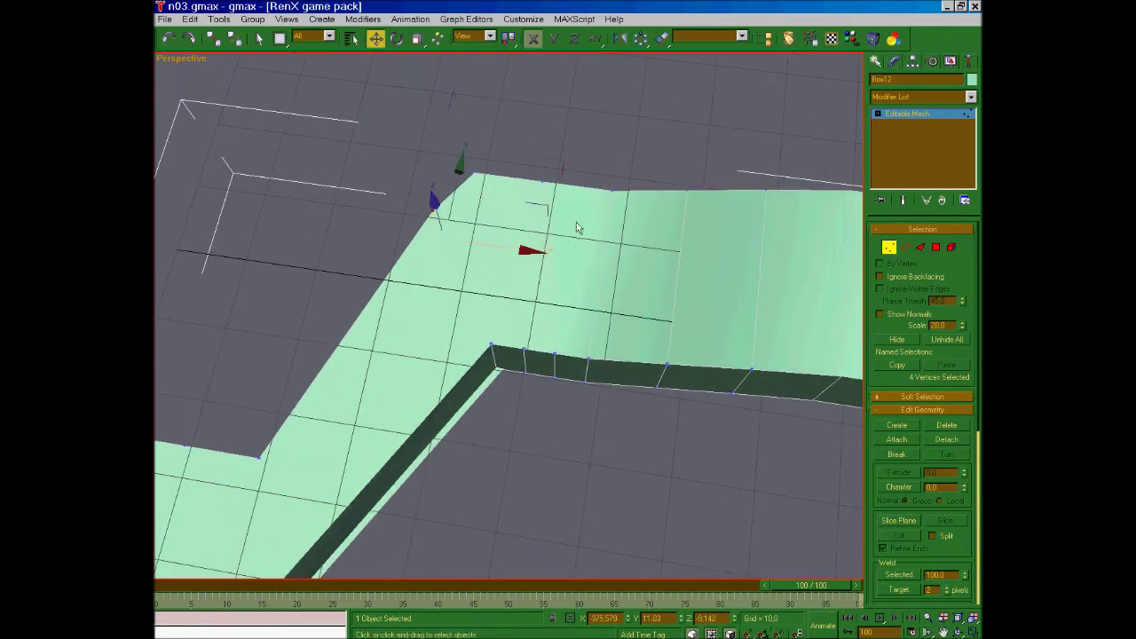
{"action": "left_click_drag", "start_coordinate": [570, 213], "coordinate": [520, 142]}
{"action": "left_click_drag", "start_coordinate": [591, 258], "coordinate": [531, 159]}
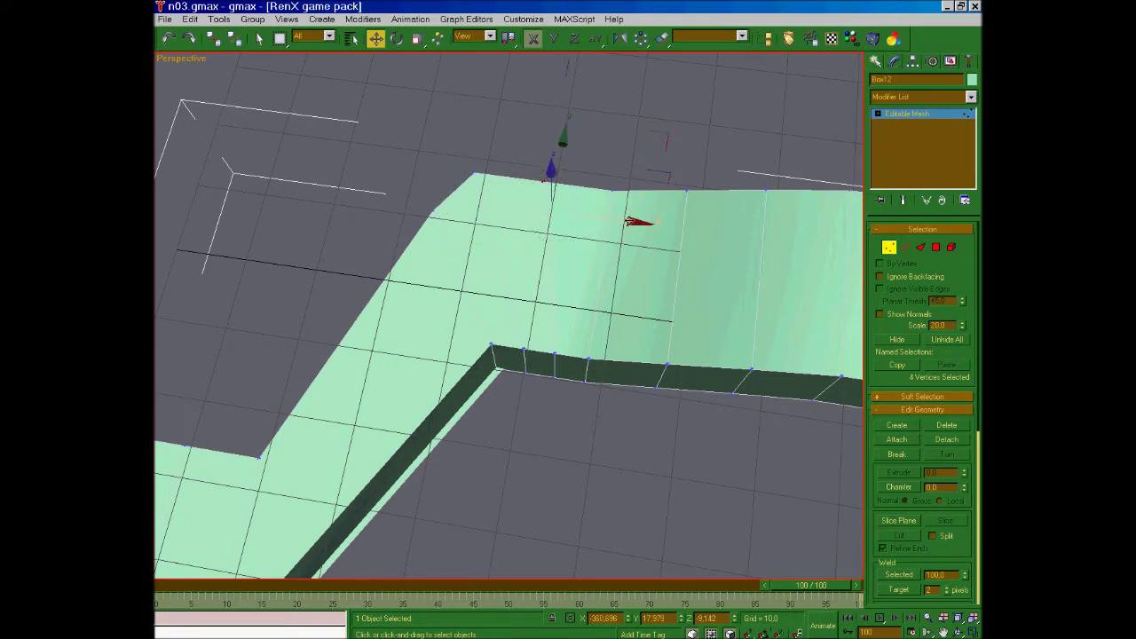
{"action": "left_click_drag", "start_coordinate": [639, 224], "coordinate": [628, 222]}
{"action": "left_click_drag", "start_coordinate": [511, 238], "coordinate": [460, 157]}
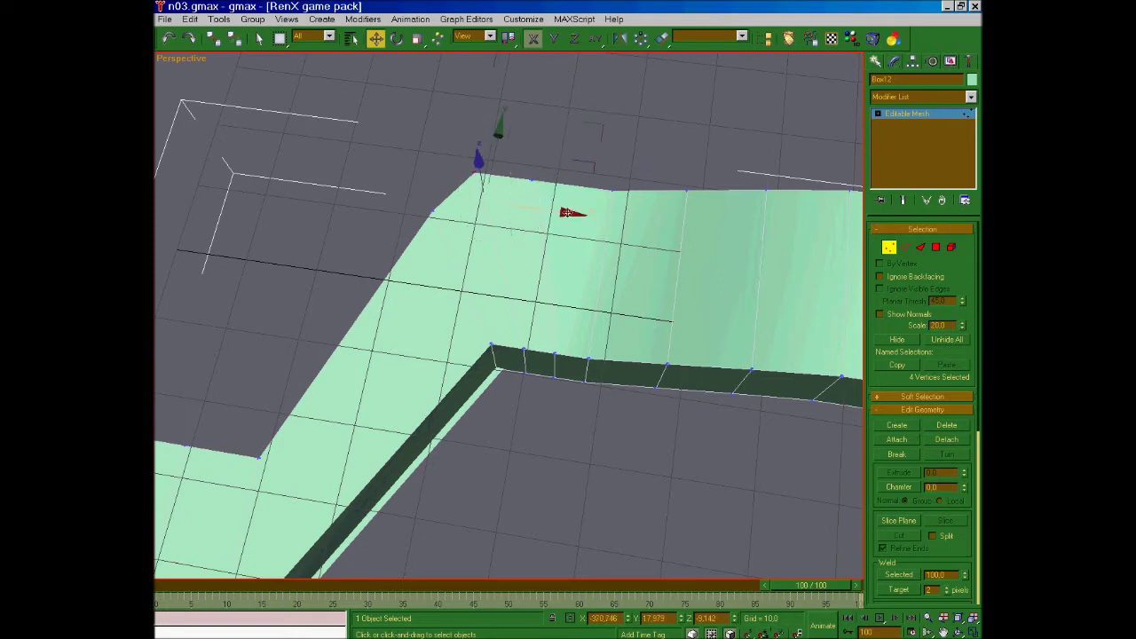
{"action": "left_click_drag", "start_coordinate": [566, 213], "coordinate": [541, 208]}
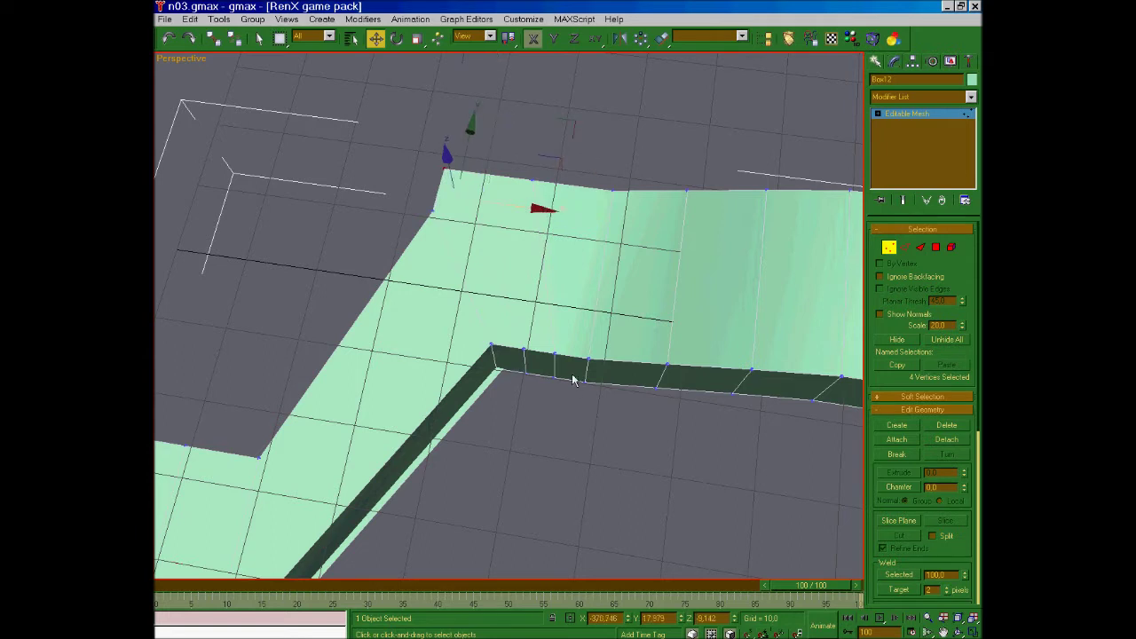
Step: Slide the three inner-side vertex sets at the bend along X toward the slope, bunching them near its foot
{"action": "left_click_drag", "start_coordinate": [552, 364], "coordinate": [535, 332]}
{"action": "left_click_drag", "start_coordinate": [626, 369], "coordinate": [644, 370]}
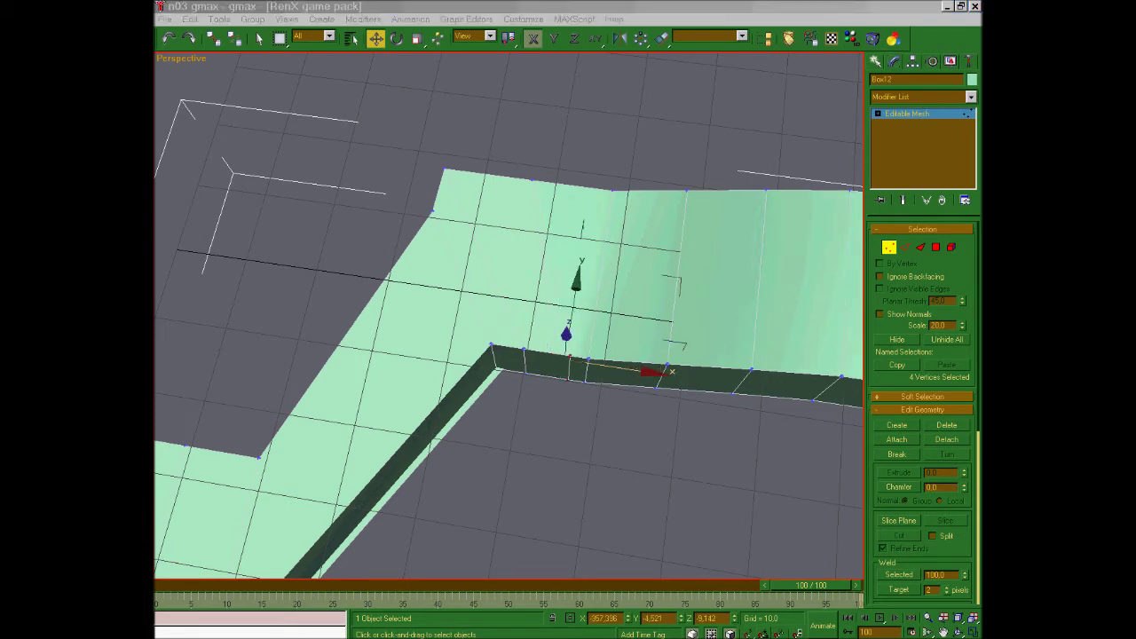
{"action": "left_click_drag", "start_coordinate": [551, 435], "coordinate": [513, 309]}
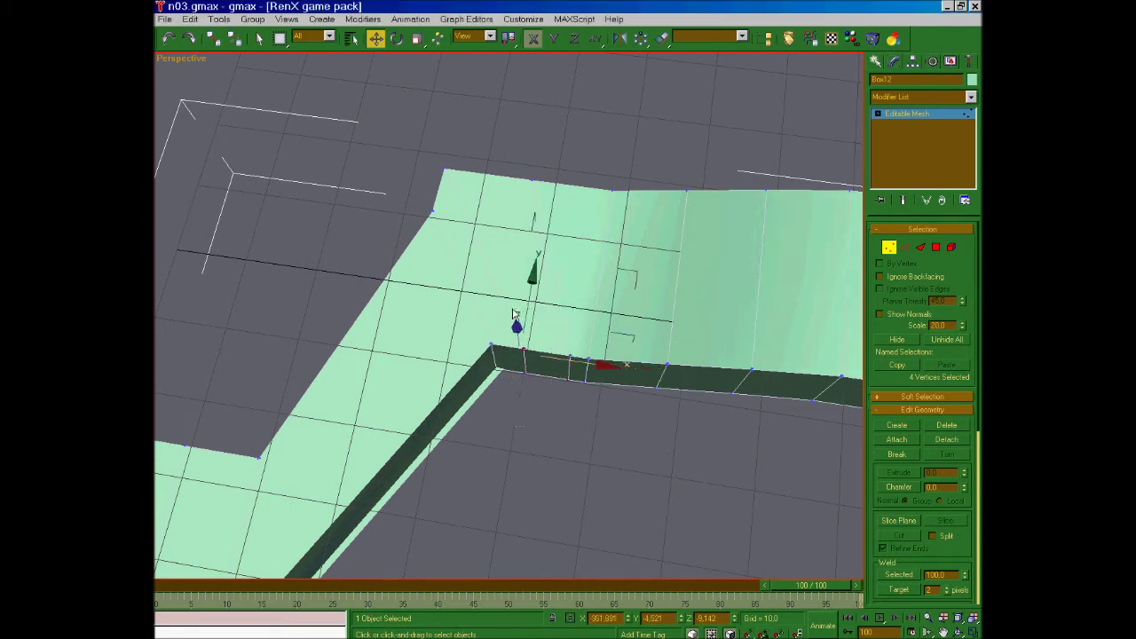
{"action": "left_click_drag", "start_coordinate": [609, 366], "coordinate": [641, 367]}
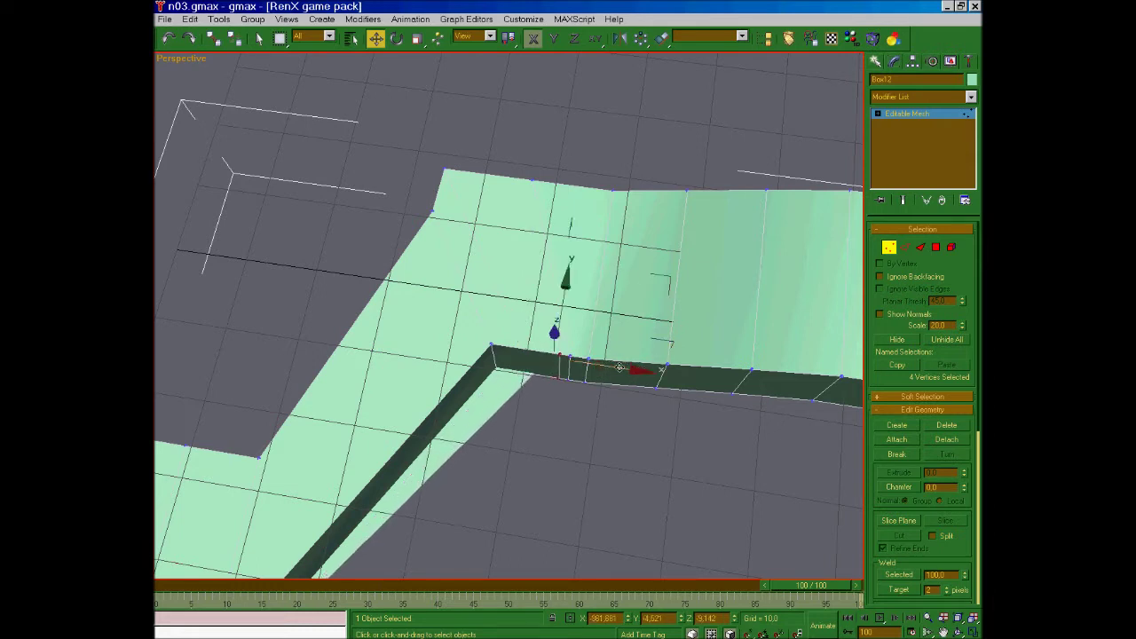
{"action": "left_click_drag", "start_coordinate": [524, 411], "coordinate": [479, 336]}
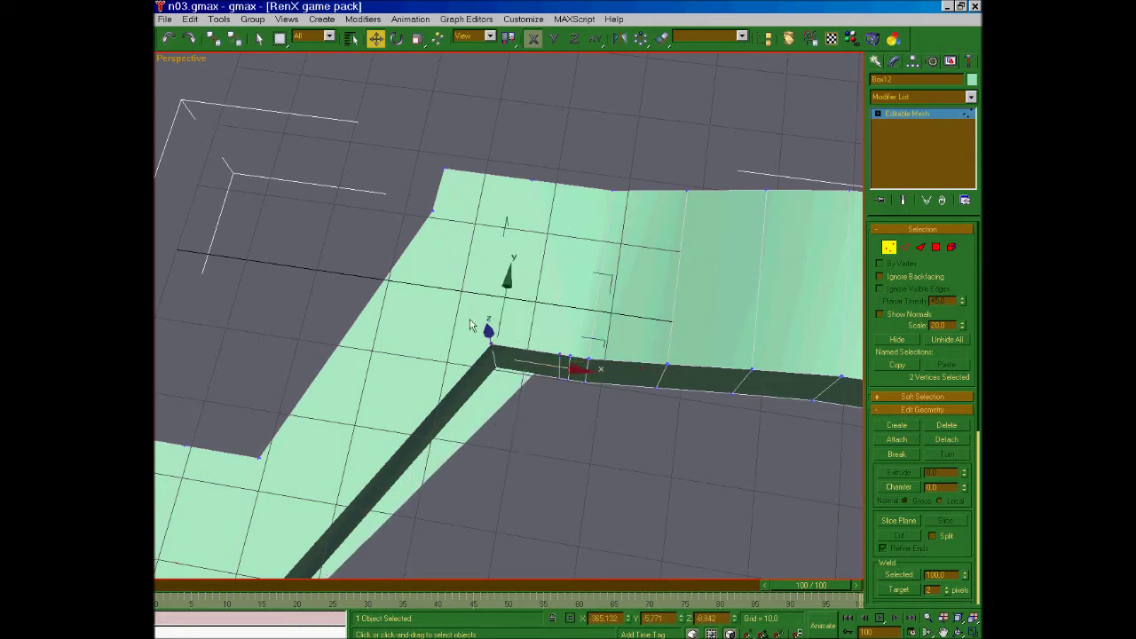
{"action": "left_click_drag", "start_coordinate": [574, 369], "coordinate": [615, 374]}
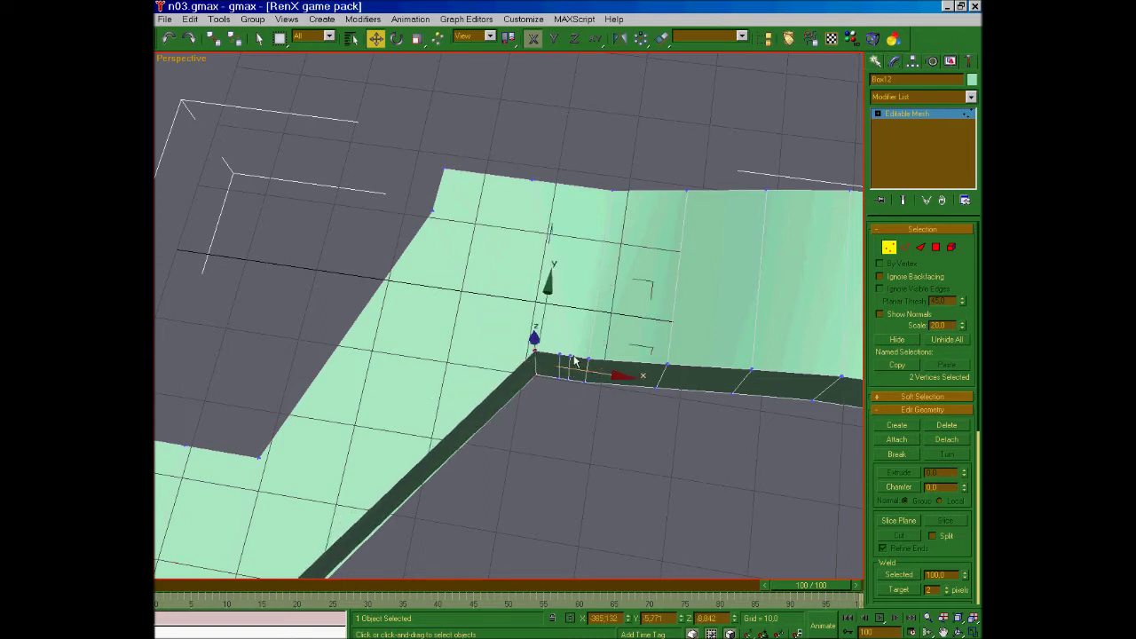
Step: Move both side vertex sets of the end section's first ring along X toward the curved tunnel to square off the bend
{"action": "left_click", "coordinate": [942, 632]}
{"action": "left_click_drag", "start_coordinate": [485, 494], "coordinate": [718, 292]}
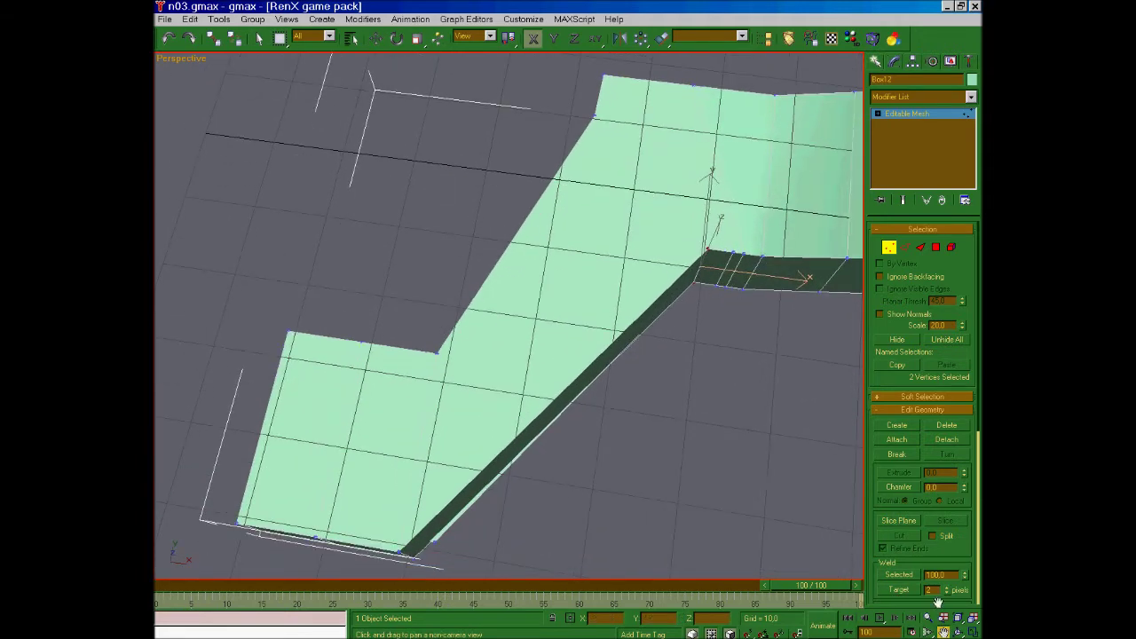
{"action": "left_click", "coordinate": [957, 632]}
{"action": "left_click_drag", "start_coordinate": [542, 360], "coordinate": [568, 358]}
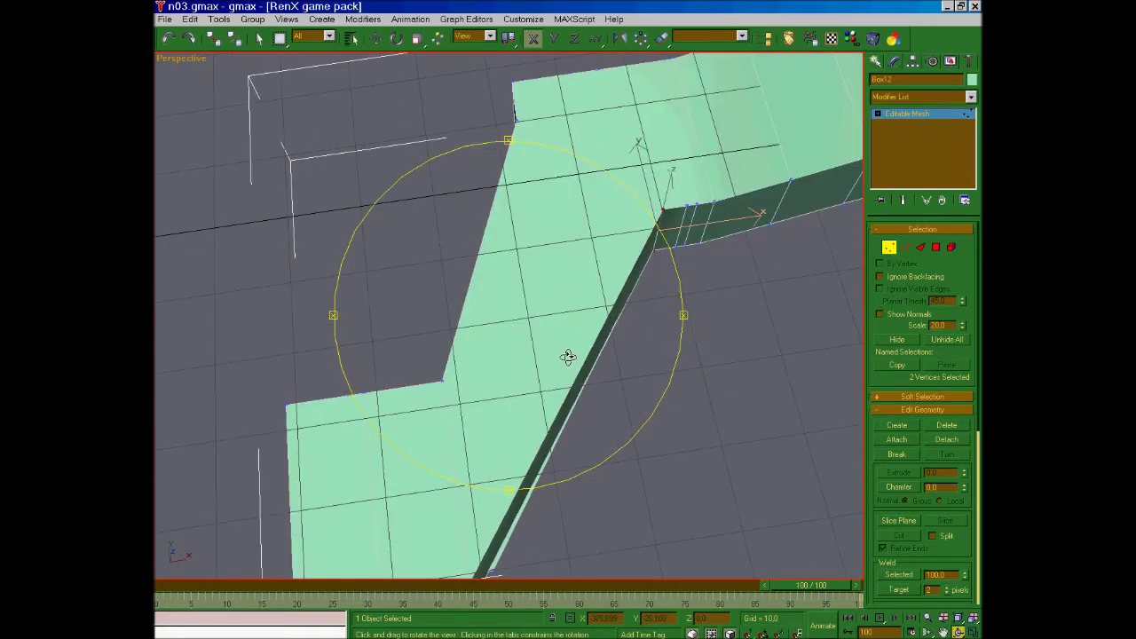
{"action": "left_click", "coordinate": [943, 632]}
{"action": "left_click_drag", "start_coordinate": [766, 570], "coordinate": [675, 421]}
{"action": "key", "text": "w"}
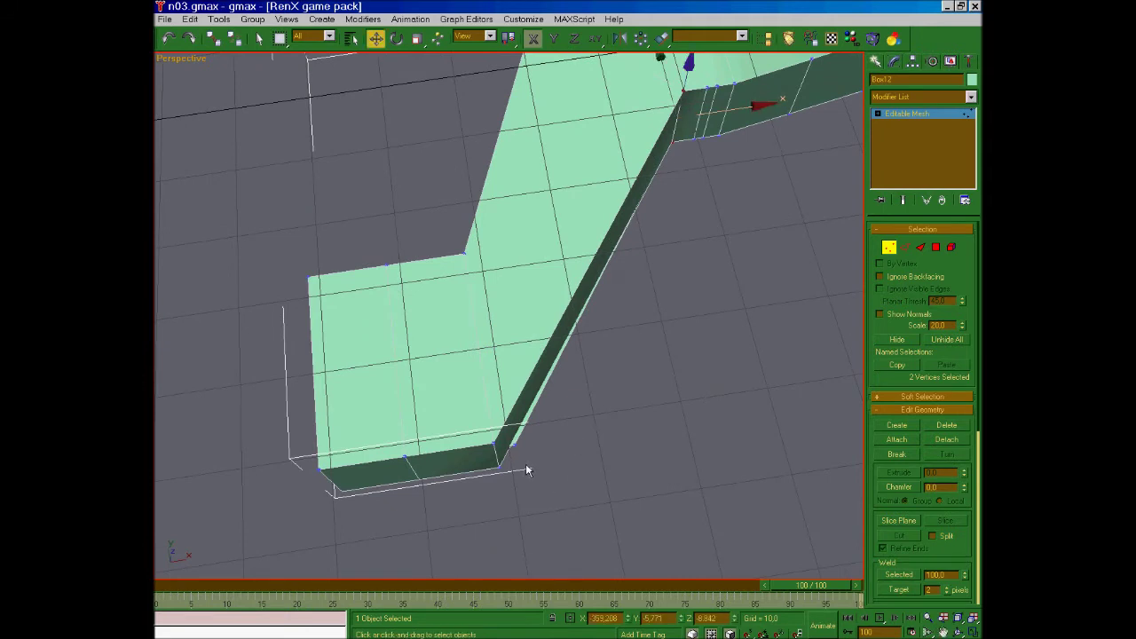
{"action": "left_click", "coordinate": [957, 632]}
{"action": "left_click_drag", "start_coordinate": [609, 443], "coordinate": [527, 311]}
{"action": "key", "text": "w"}
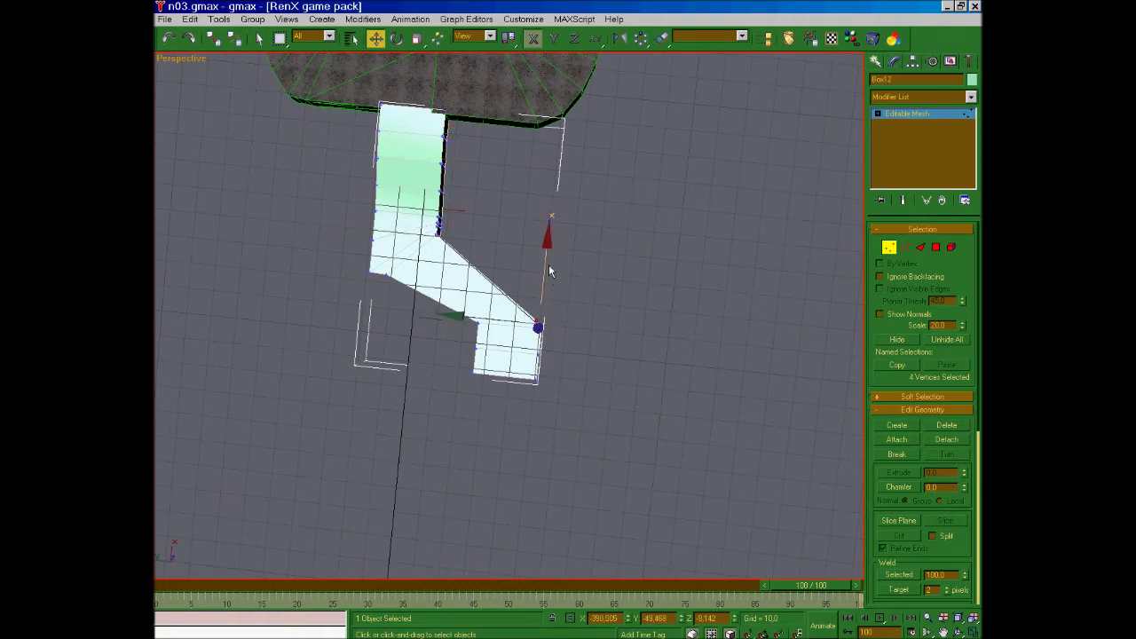
{"action": "left_click_drag", "start_coordinate": [547, 247], "coordinate": [548, 174]}
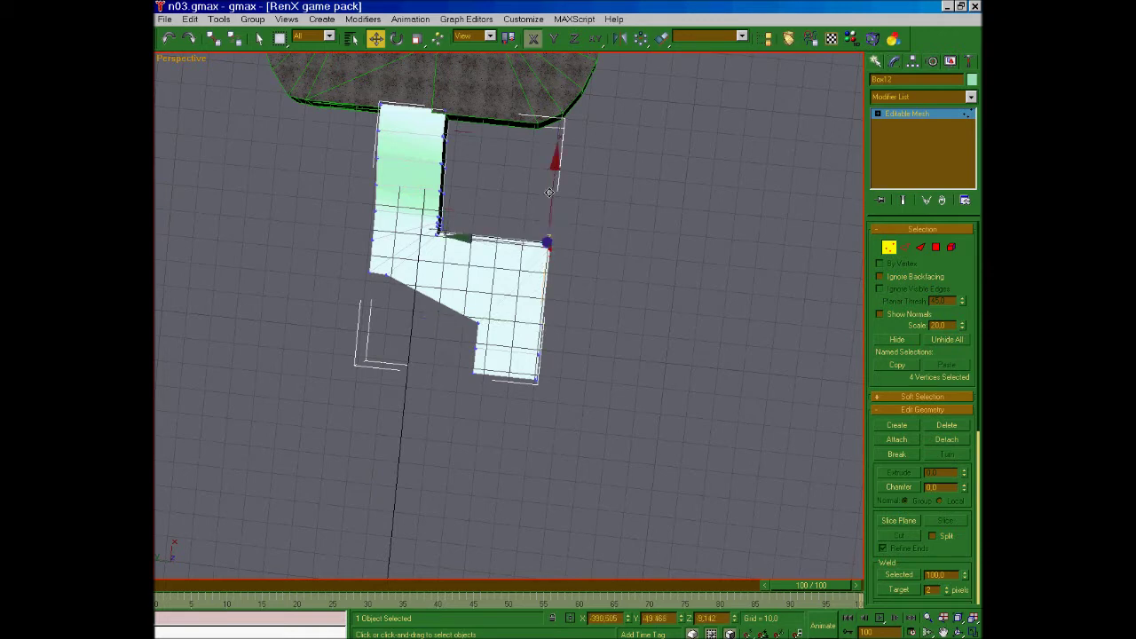
{"action": "left_click_drag", "start_coordinate": [502, 342], "coordinate": [448, 299]}
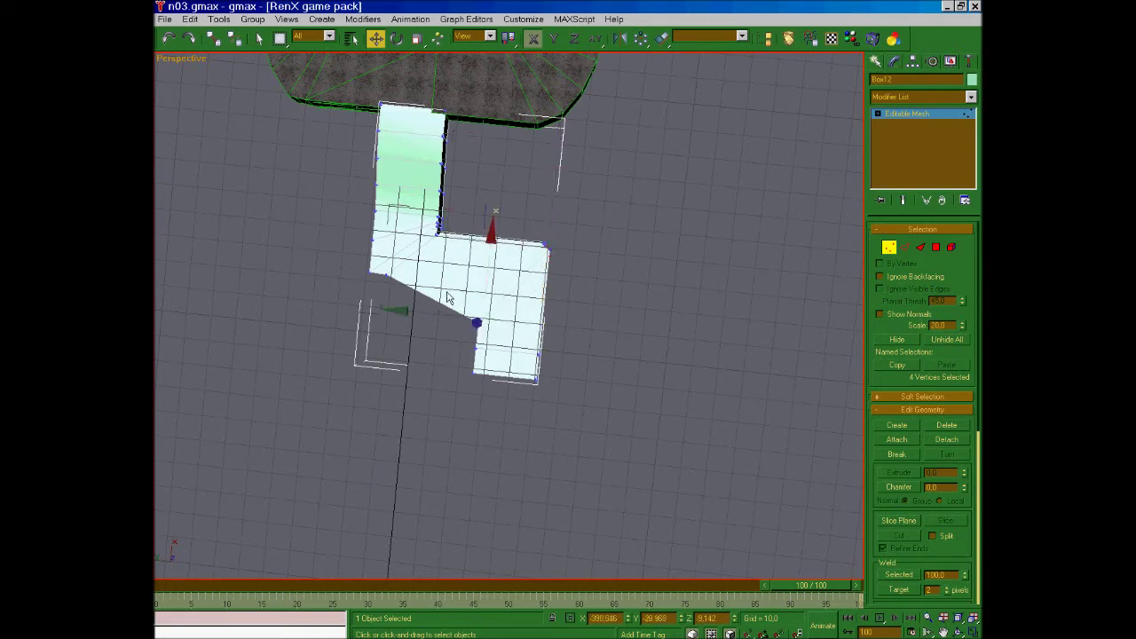
{"action": "left_click_drag", "start_coordinate": [490, 250], "coordinate": [493, 204]}
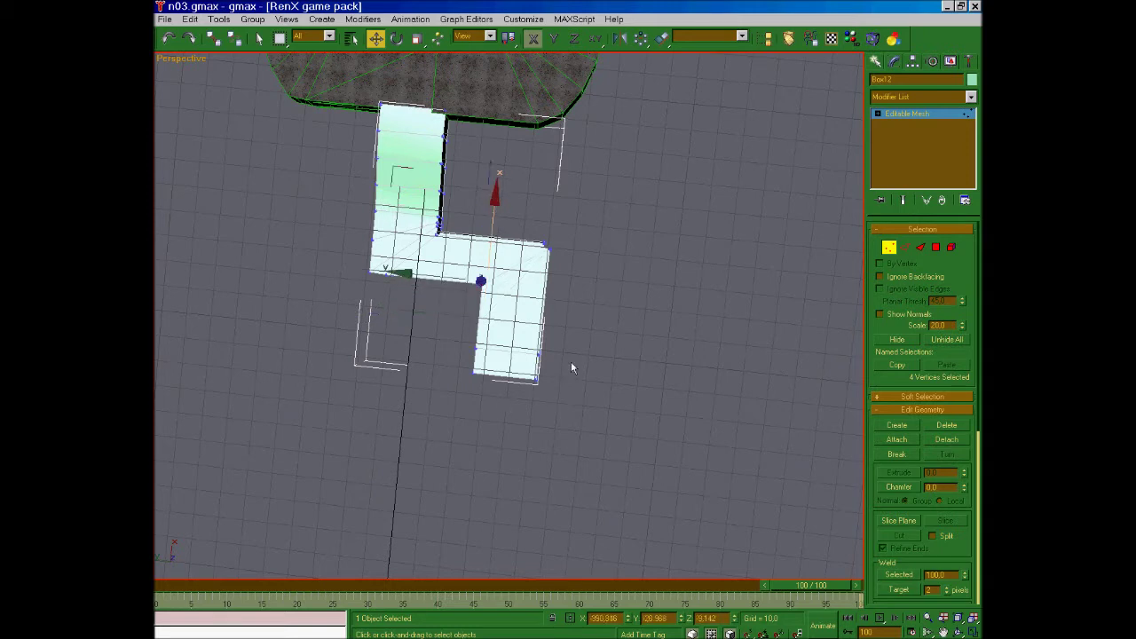
Step: Move the last two vertex rings of the dead-end section along X toward the bend to shorten it
{"action": "left_click_drag", "start_coordinate": [509, 342], "coordinate": [455, 315]}
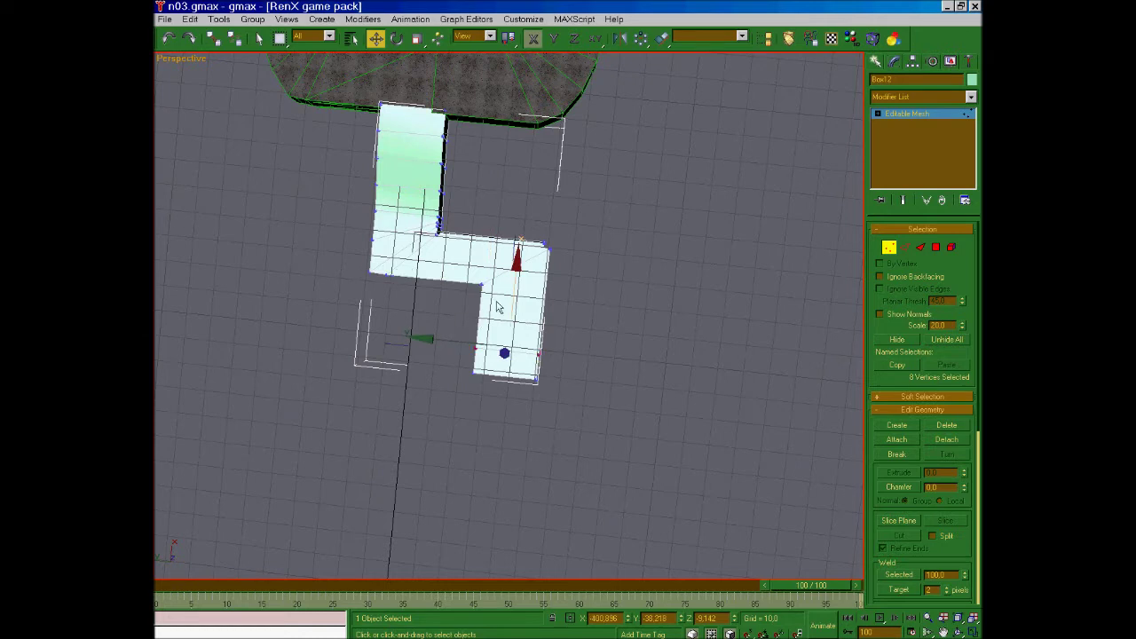
{"action": "left_click_drag", "start_coordinate": [516, 259], "coordinate": [519, 223]}
{"action": "left_click_drag", "start_coordinate": [449, 379], "coordinate": [450, 373]}
{"action": "left_click_drag", "start_coordinate": [513, 288], "coordinate": [516, 250]}
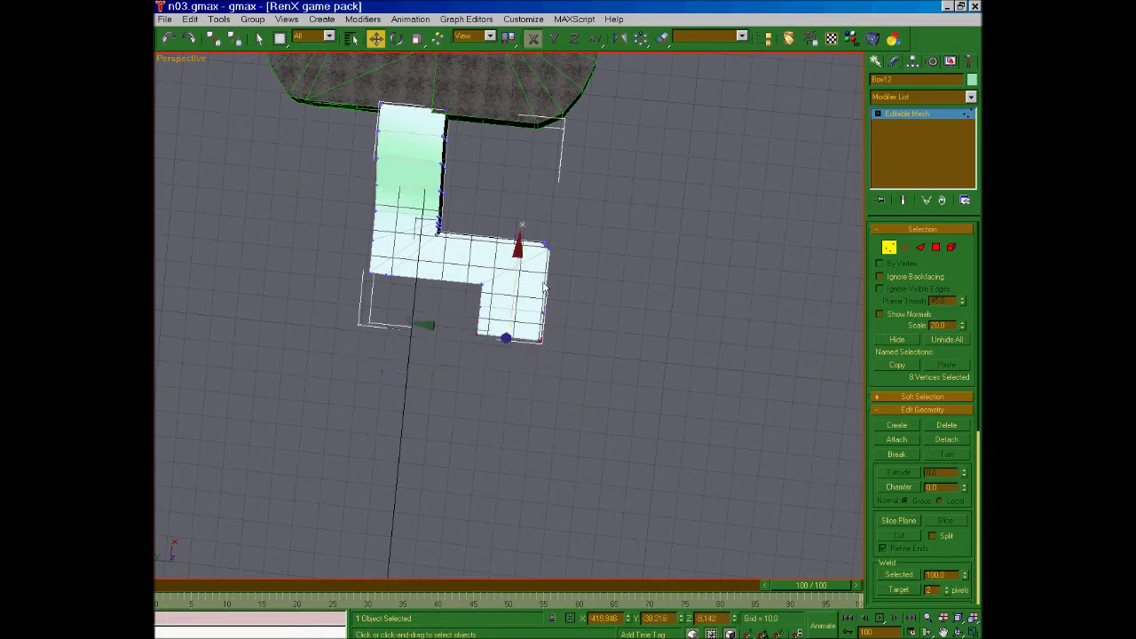
Step: Clear the selection and select the two misaligned vertices projecting from the outer side wall at the end section's corner
{"action": "left_click", "coordinate": [958, 631]}
{"action": "left_click_drag", "start_coordinate": [603, 367], "coordinate": [479, 356]}
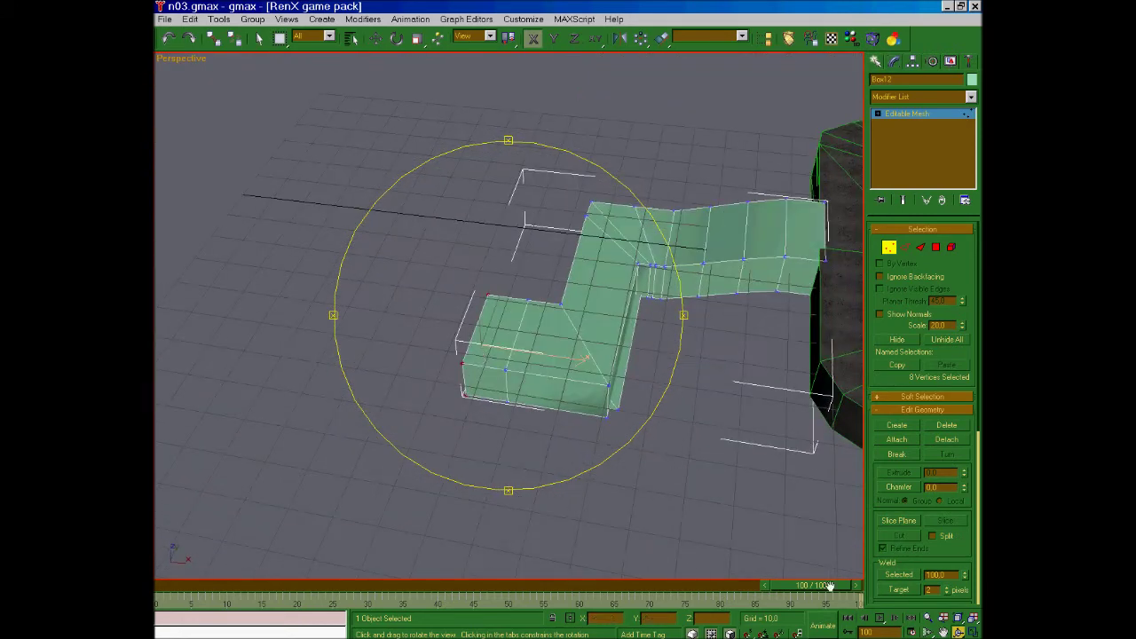
{"action": "left_click", "coordinate": [943, 632]}
{"action": "left_click_drag", "start_coordinate": [730, 492], "coordinate": [648, 429]}
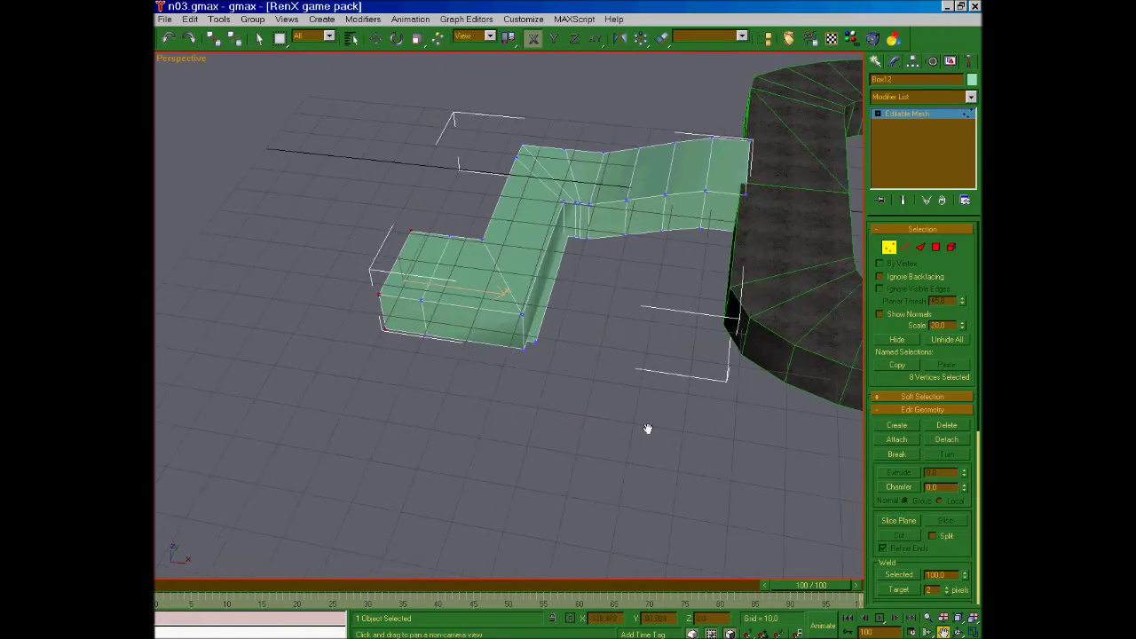
{"action": "scroll", "coordinate": [648, 429], "scroll_direction": "up", "scroll_amount": 3}
{"action": "right_click", "coordinate": [647, 427]}
{"action": "left_click", "coordinate": [648, 425]}
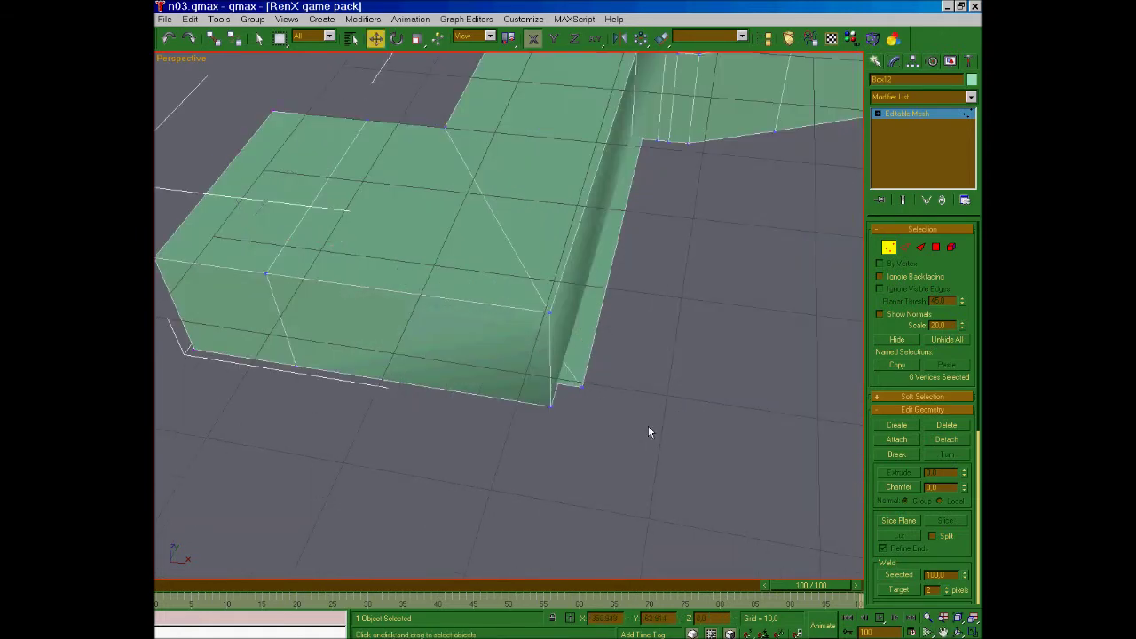
{"action": "left_click", "coordinate": [958, 632]}
{"action": "left_click_drag", "start_coordinate": [550, 315], "coordinate": [561, 289]}
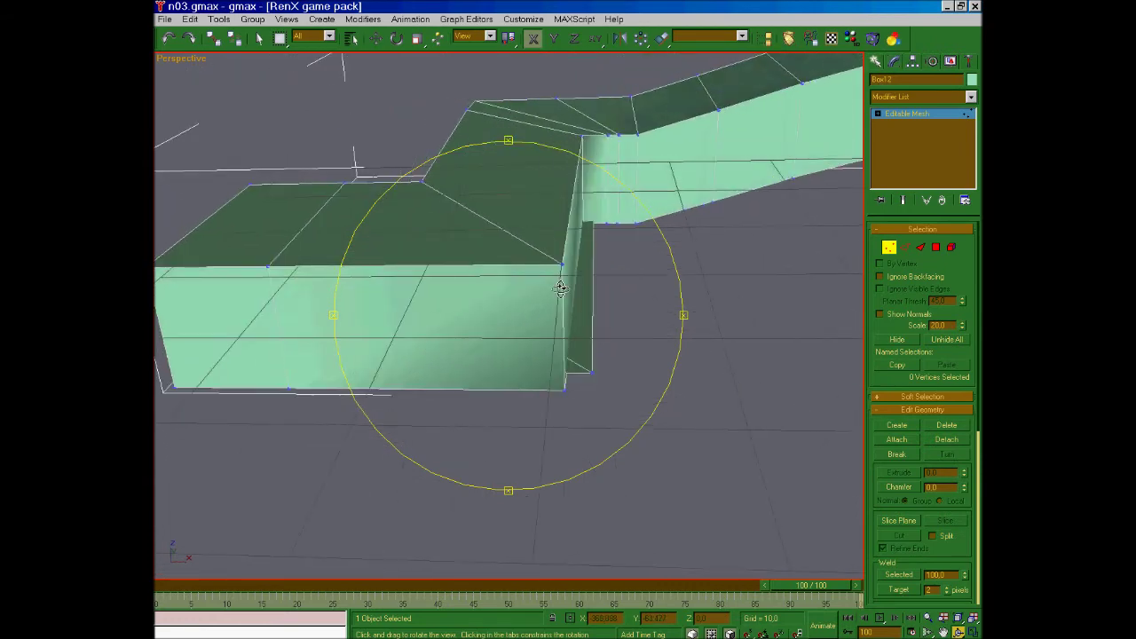
{"action": "right_click", "coordinate": [623, 368]}
{"action": "left_click_drag", "start_coordinate": [618, 386], "coordinate": [584, 255]}
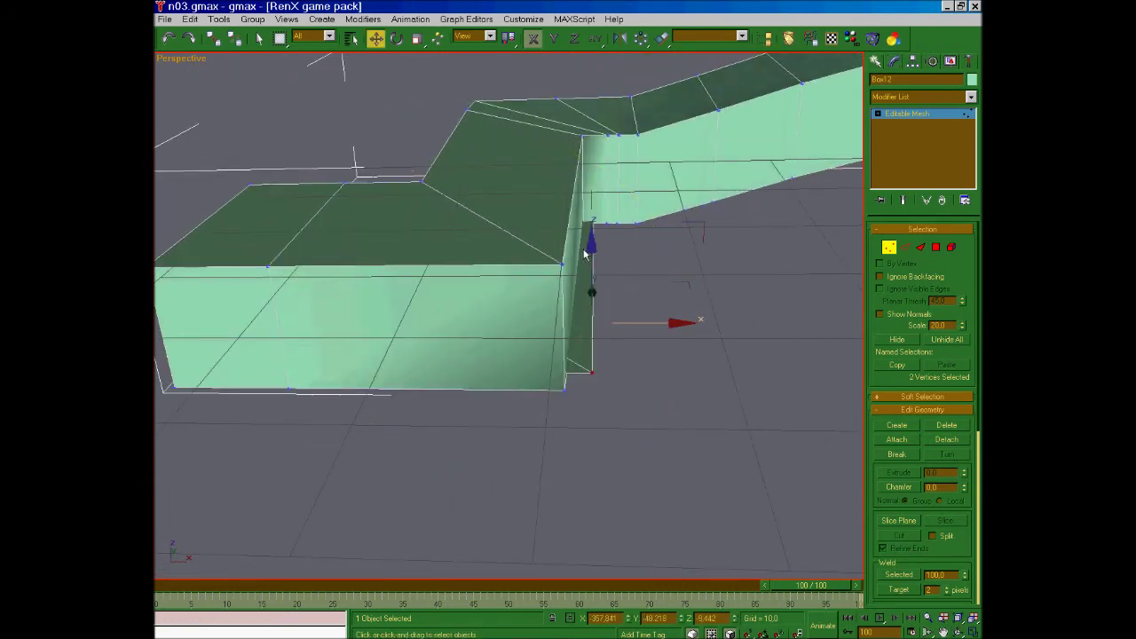
{"action": "left_click", "coordinate": [957, 632]}
{"action": "left_click_drag", "start_coordinate": [627, 432], "coordinate": [563, 368]}
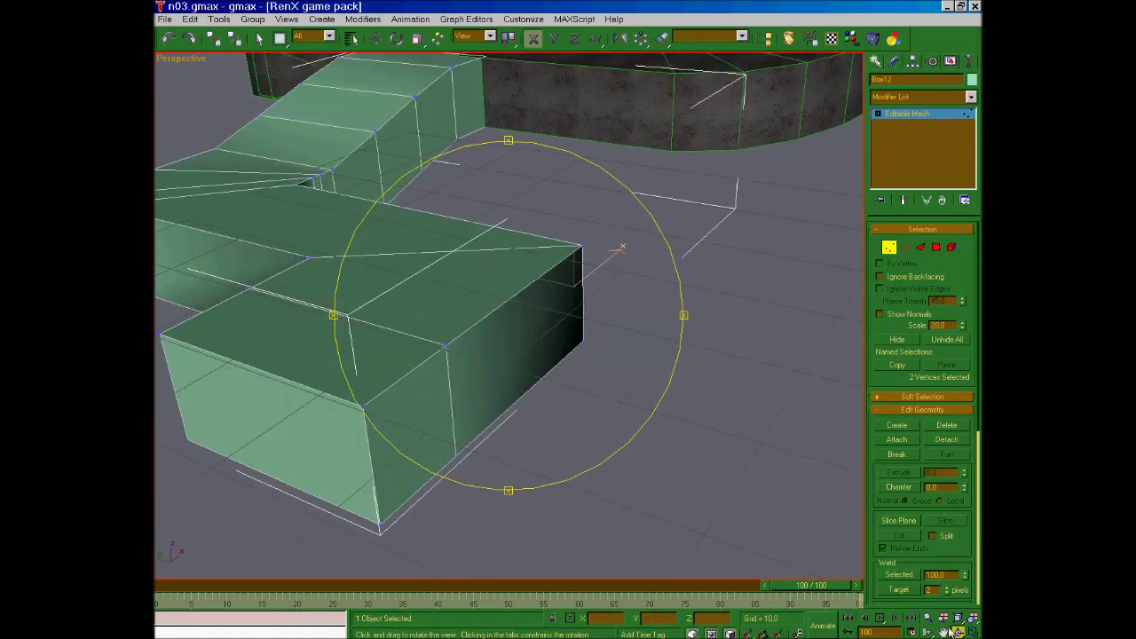
Step: Switch to the Kladblok note, replace its text with "It would seem this was misplaced..", and return to gmax
{"action": "key", "text": "alt+Tab"}
{"action": "left_click_drag", "start_coordinate": [673, 127], "coordinate": [213, 117]}
{"action": "key", "text": "Delete"}
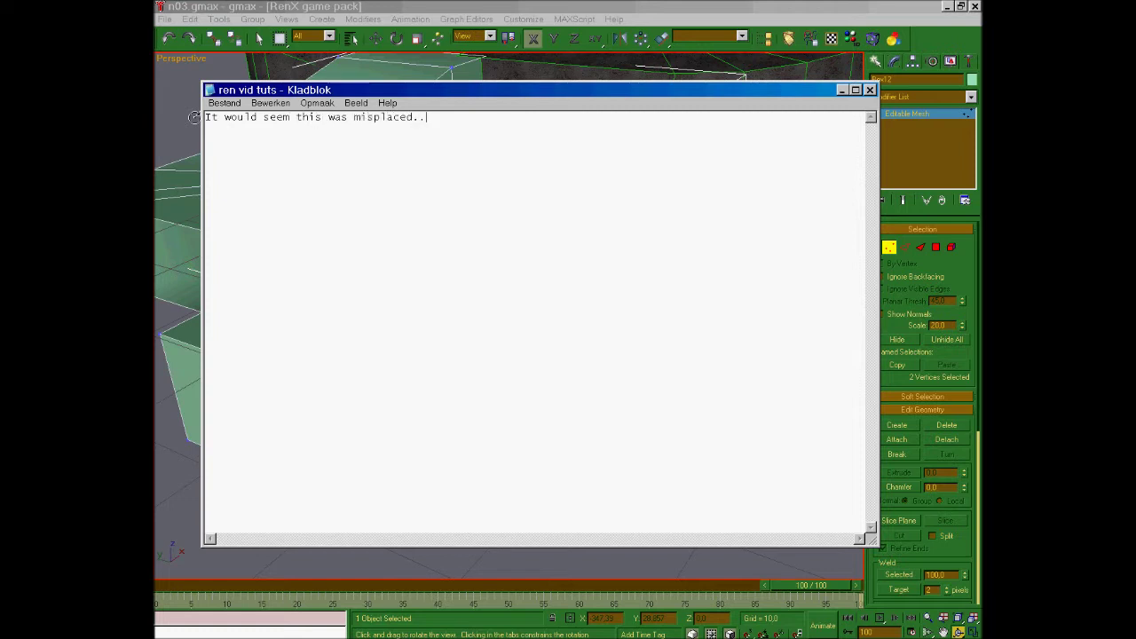
{"action": "type", "text": "mm"}
{"action": "key", "text": "Return"}
{"action": "left_click", "coordinate": [387, 8]}
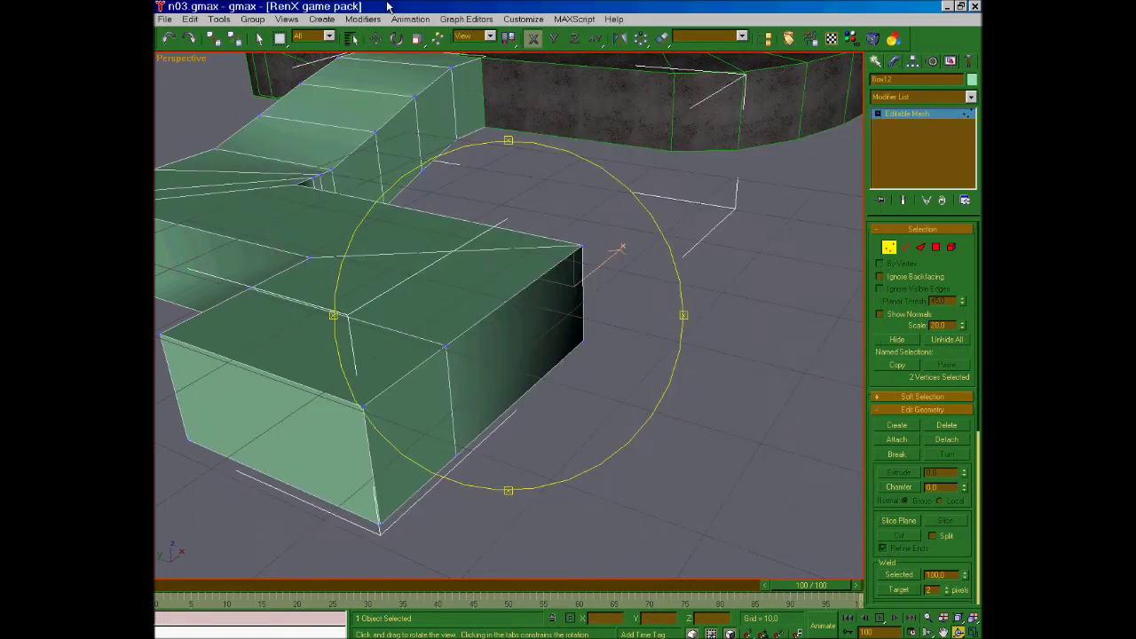
Step: Examine the misaligned corner of the dead-end section up close from several angles
{"action": "left_click", "coordinate": [927, 618]}
{"action": "left_click_drag", "start_coordinate": [486, 501], "coordinate": [485, 472]}
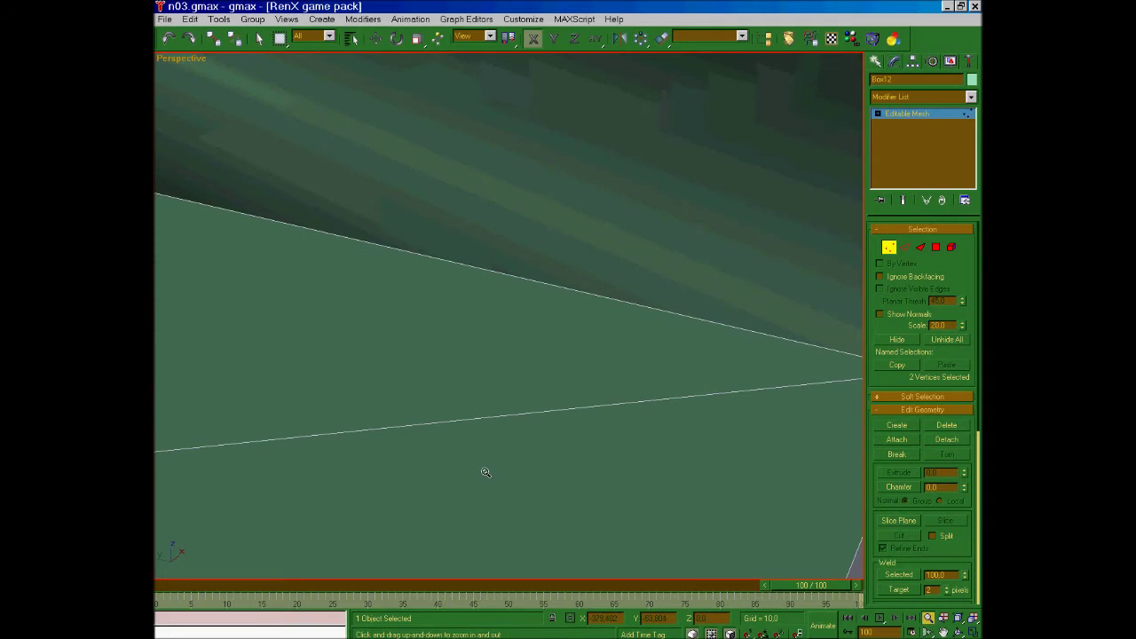
{"action": "mouse_move", "coordinate": [557, 516]}
{"action": "left_mouse_down"}
{"action": "mouse_move", "coordinate": [529, 459]}
{"action": "mouse_move", "coordinate": [689, 354]}
{"action": "left_mouse_up"}
{"action": "mouse_move", "coordinate": [385, 517]}
{"action": "left_mouse_down"}
{"action": "mouse_move", "coordinate": [534, 330]}
{"action": "mouse_move", "coordinate": [680, 281]}
{"action": "left_mouse_up"}
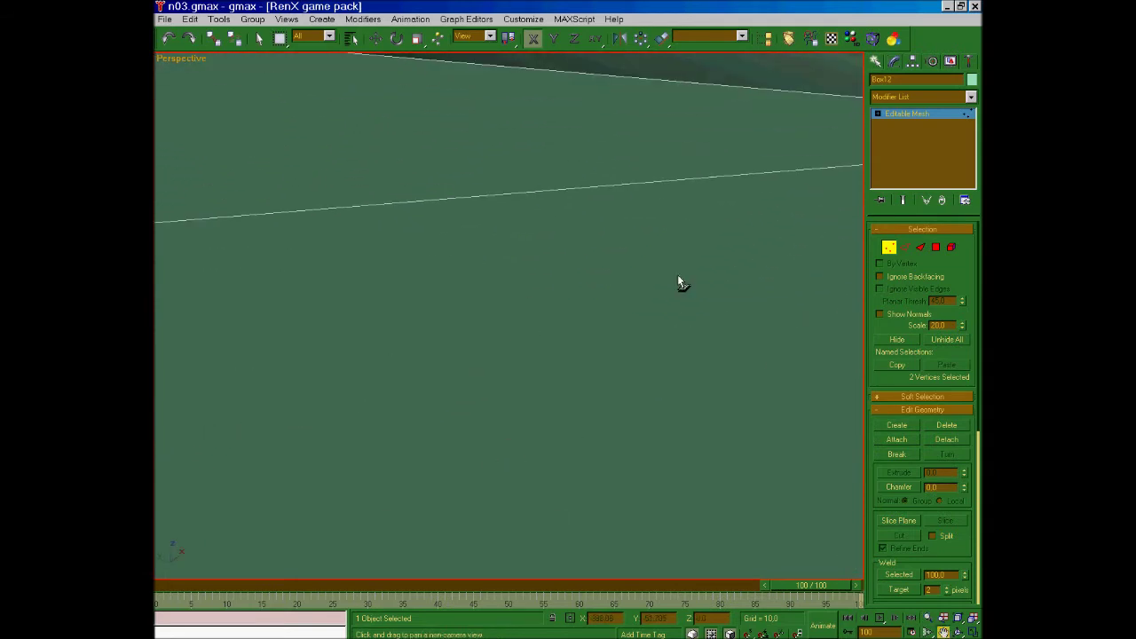
{"action": "left_click", "coordinate": [958, 632]}
{"action": "mouse_move", "coordinate": [446, 297]}
{"action": "left_mouse_down"}
{"action": "mouse_move", "coordinate": [507, 279]}
{"action": "mouse_move", "coordinate": [503, 268]}
{"action": "mouse_move", "coordinate": [398, 264]}
{"action": "mouse_move", "coordinate": [443, 277]}
{"action": "left_mouse_up"}
{"action": "left_click", "coordinate": [928, 617]}
{"action": "left_click_drag", "start_coordinate": [651, 363], "coordinate": [654, 363]}
{"action": "left_click", "coordinate": [943, 631]}
{"action": "left_click_drag", "start_coordinate": [552, 388], "coordinate": [712, 452]}
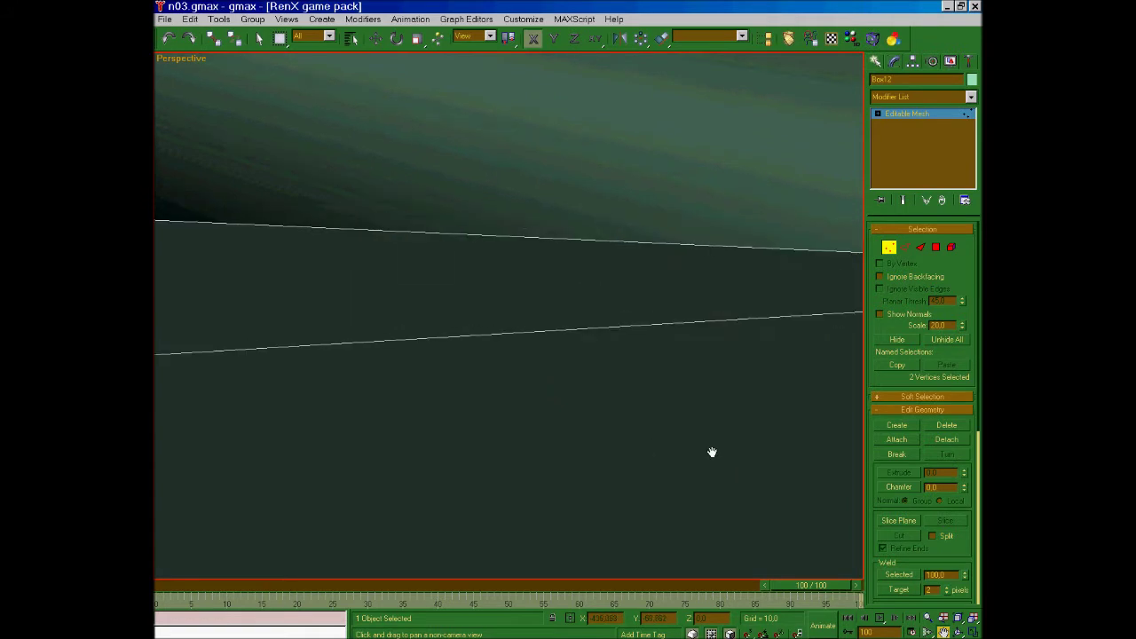
{"action": "left_click", "coordinate": [957, 631]}
{"action": "left_click_drag", "start_coordinate": [639, 360], "coordinate": [700, 342]}
Step: Try to move the two selected corner vertices freely in the XY plane to realign the wall, and undo the move
{"action": "key", "text": "w"}
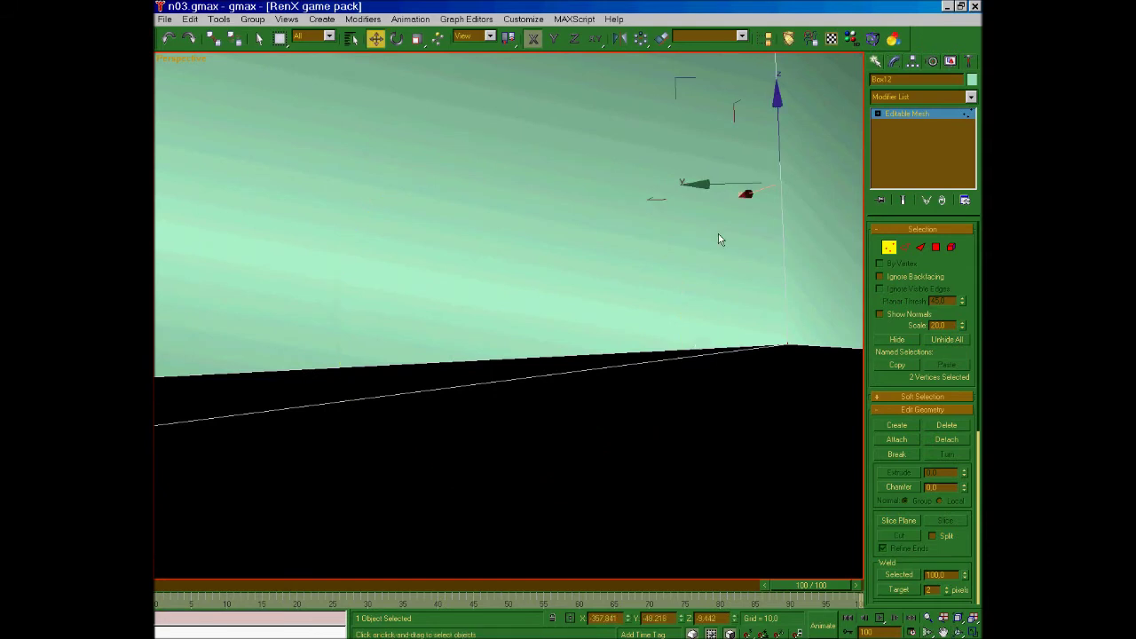
{"action": "left_click_drag", "start_coordinate": [654, 195], "coordinate": [656, 173]}
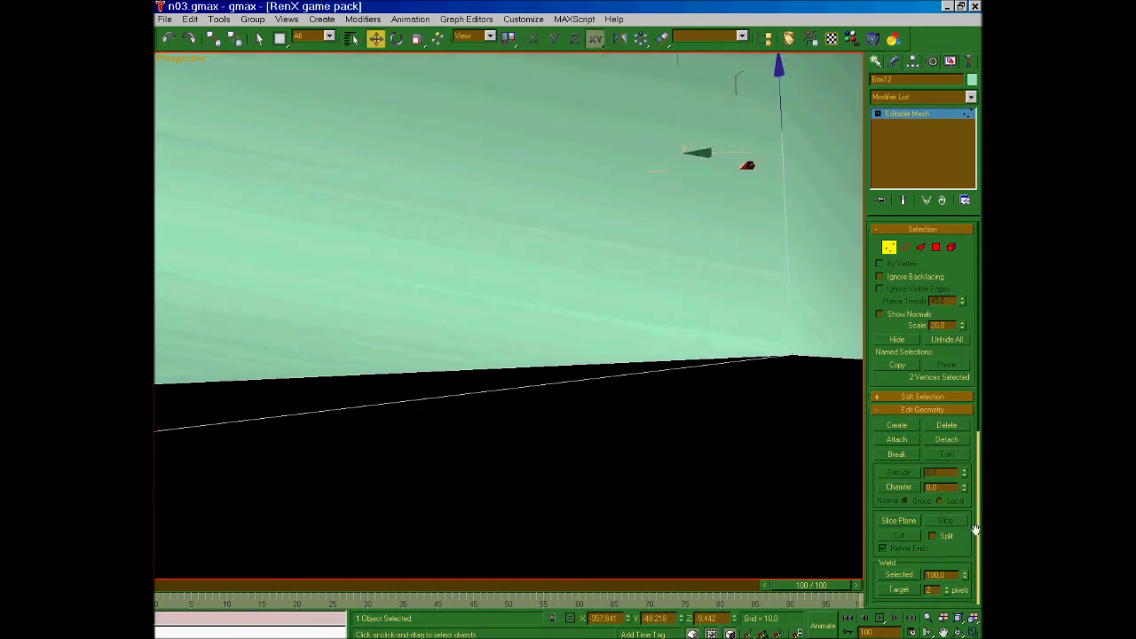
{"action": "left_click", "coordinate": [960, 632]}
{"action": "left_click_drag", "start_coordinate": [640, 320], "coordinate": [531, 317]}
{"action": "key", "text": "shift+z"}
{"action": "right_click", "coordinate": [532, 318]}
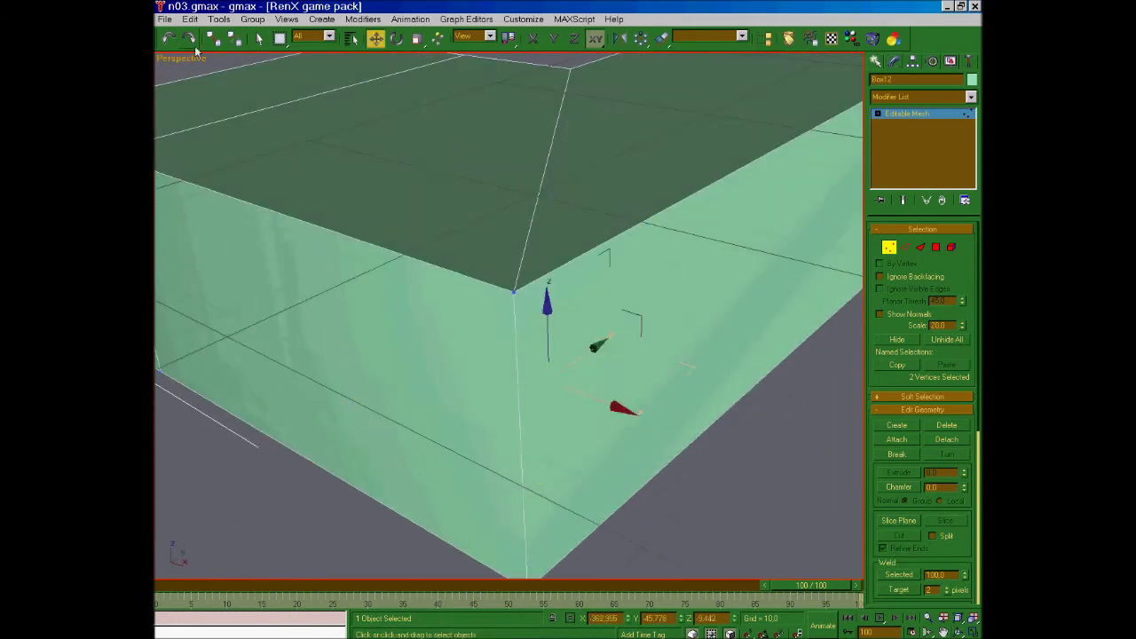
{"action": "left_click", "coordinate": [166, 39]}
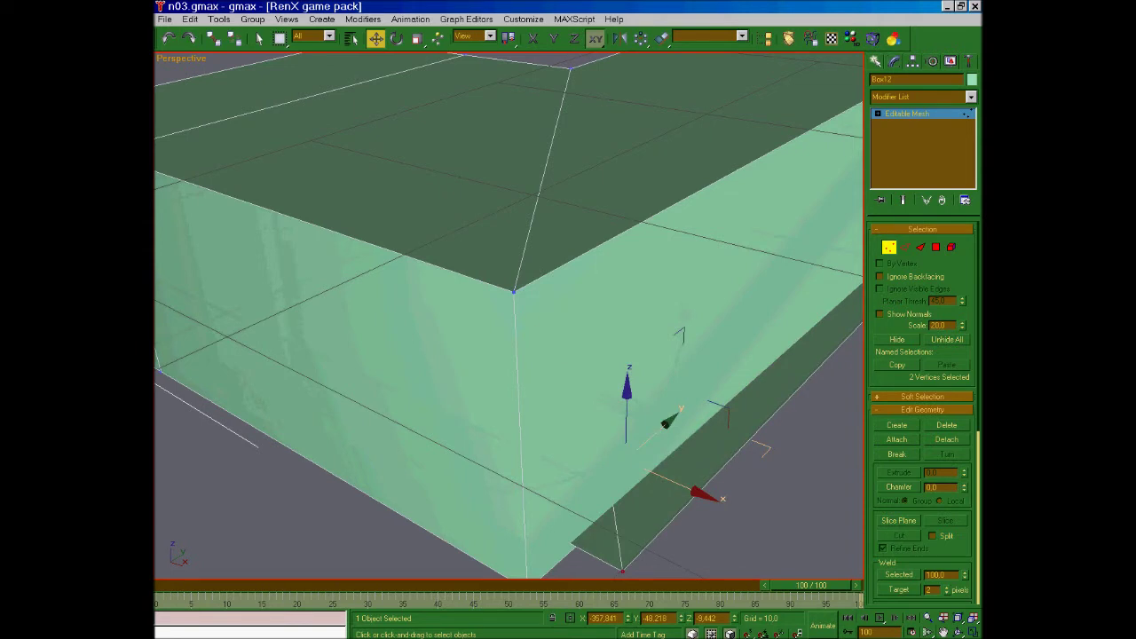
Step: Move the two selected projecting vertices slightly inward along X toward the outer side wall
{"action": "key", "text": "ctrl+r"}
{"action": "left_click_drag", "start_coordinate": [519, 376], "coordinate": [550, 375]}
{"action": "left_click", "coordinate": [944, 632]}
{"action": "left_click_drag", "start_coordinate": [790, 520], "coordinate": [755, 558]}
{"action": "key", "text": "w"}
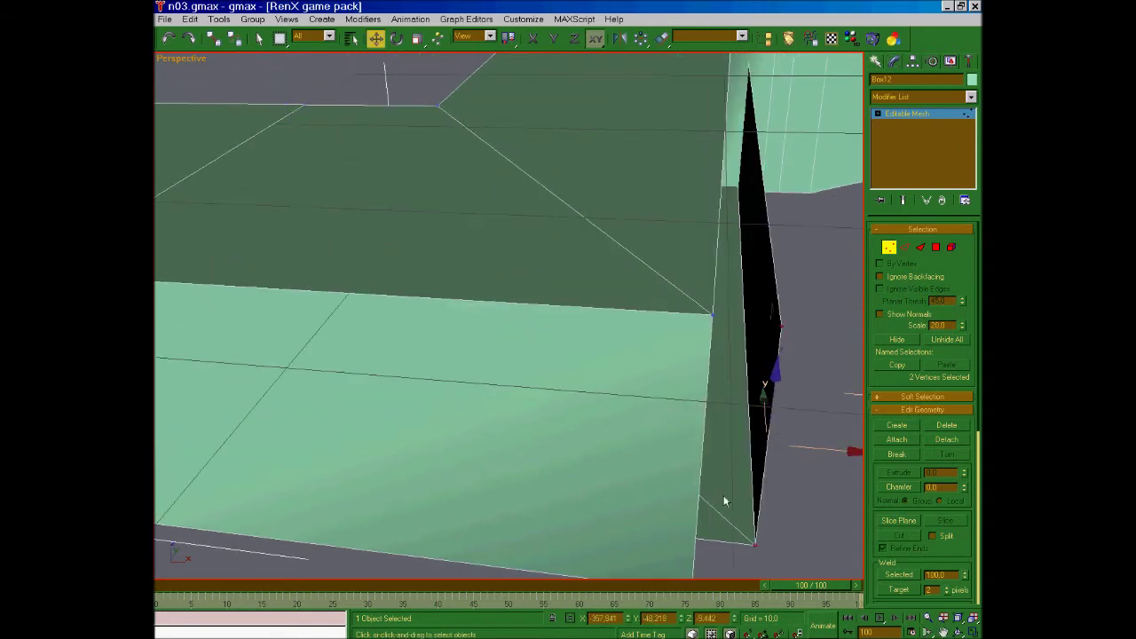
{"action": "mouse_move", "coordinate": [854, 451]}
{"action": "left_mouse_down"}
{"action": "mouse_move", "coordinate": [796, 439]}
{"action": "mouse_move", "coordinate": [845, 436]}
{"action": "mouse_move", "coordinate": [837, 447]}
{"action": "left_mouse_up"}
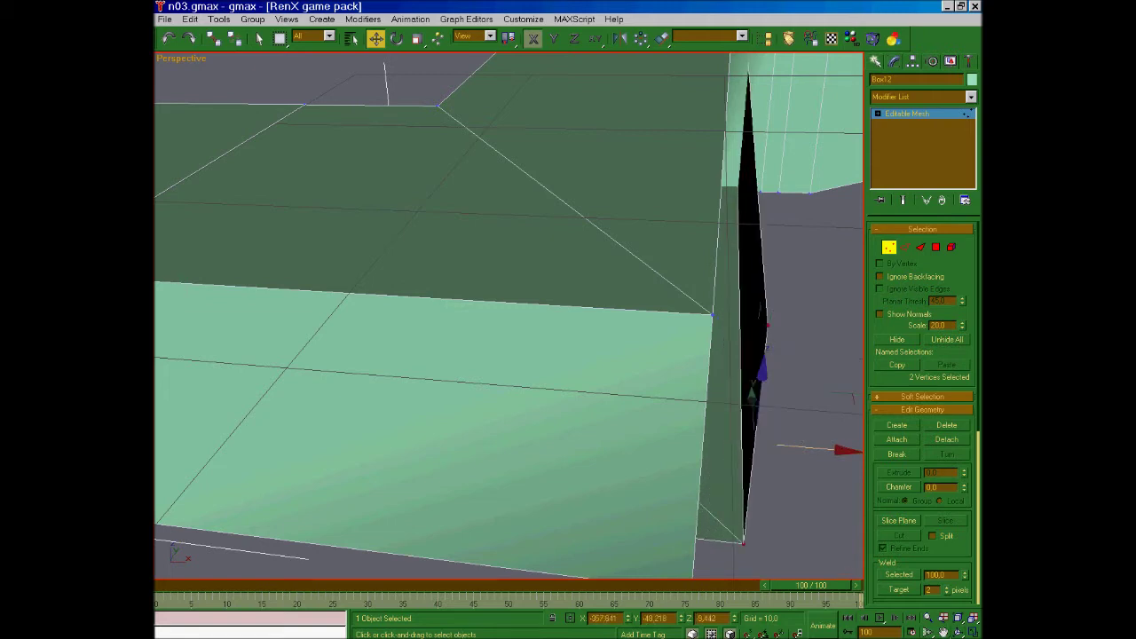
Step: Switch the view to wireframe display and examine how the misaligned wall vertices connect to the rest of the tunnel
{"action": "left_click", "coordinate": [943, 630]}
{"action": "left_click_drag", "start_coordinate": [824, 533], "coordinate": [685, 515]}
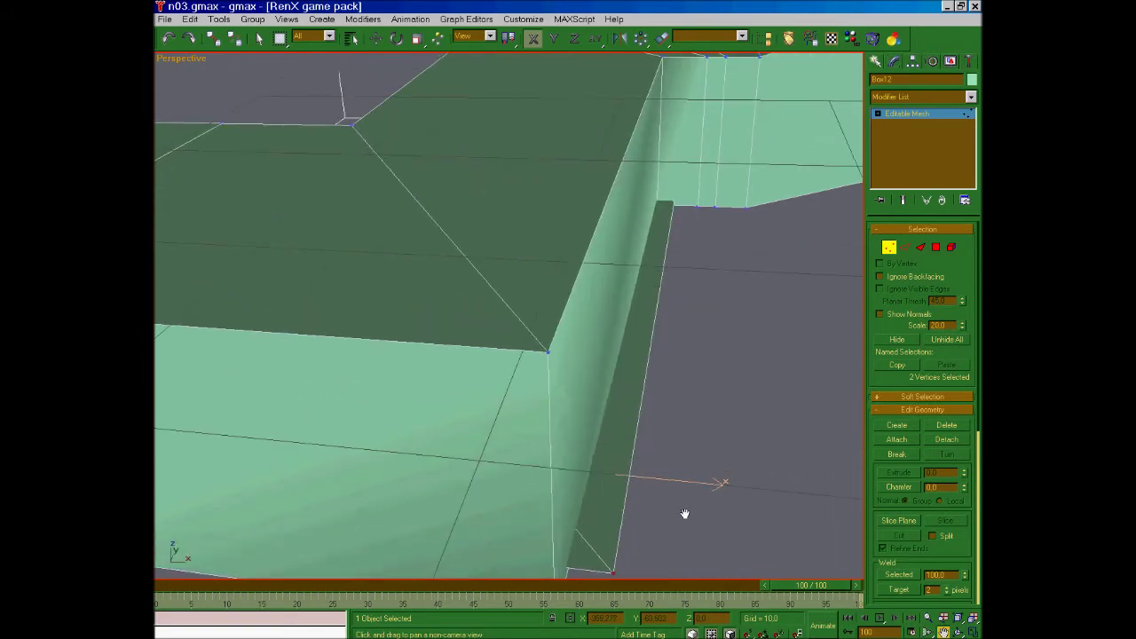
{"action": "scroll", "coordinate": [684, 515], "scroll_direction": "down", "scroll_amount": 3}
{"action": "scroll", "coordinate": [649, 451], "scroll_direction": "up", "scroll_amount": 6}
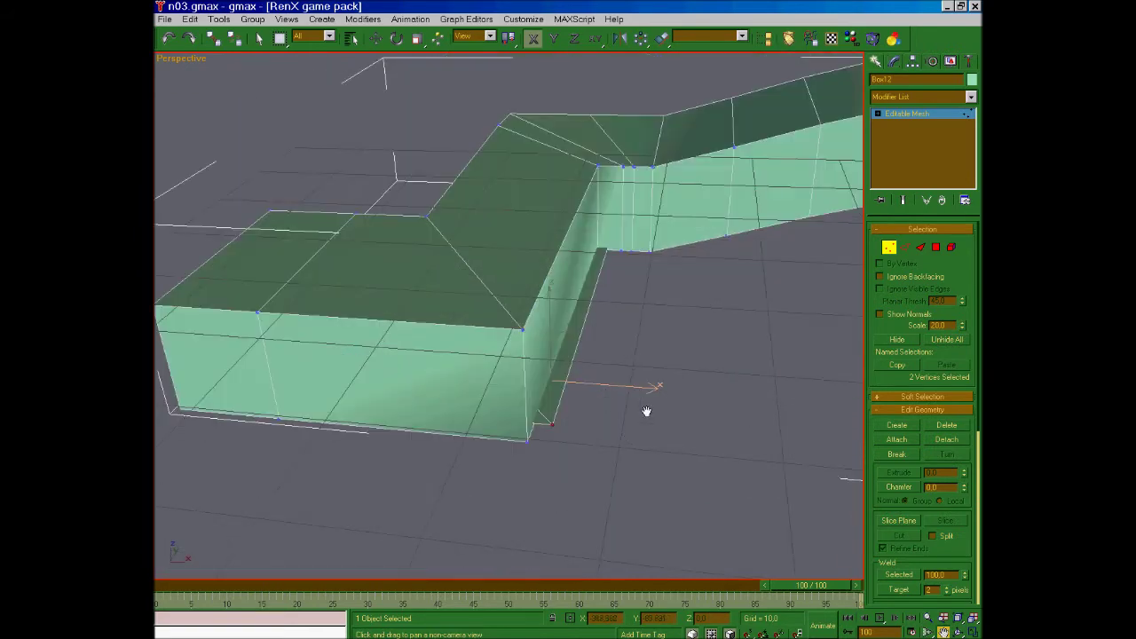
{"action": "key", "text": "ctrl+r"}
{"action": "left_click_drag", "start_coordinate": [464, 307], "coordinate": [525, 317]}
{"action": "key", "text": "w"}
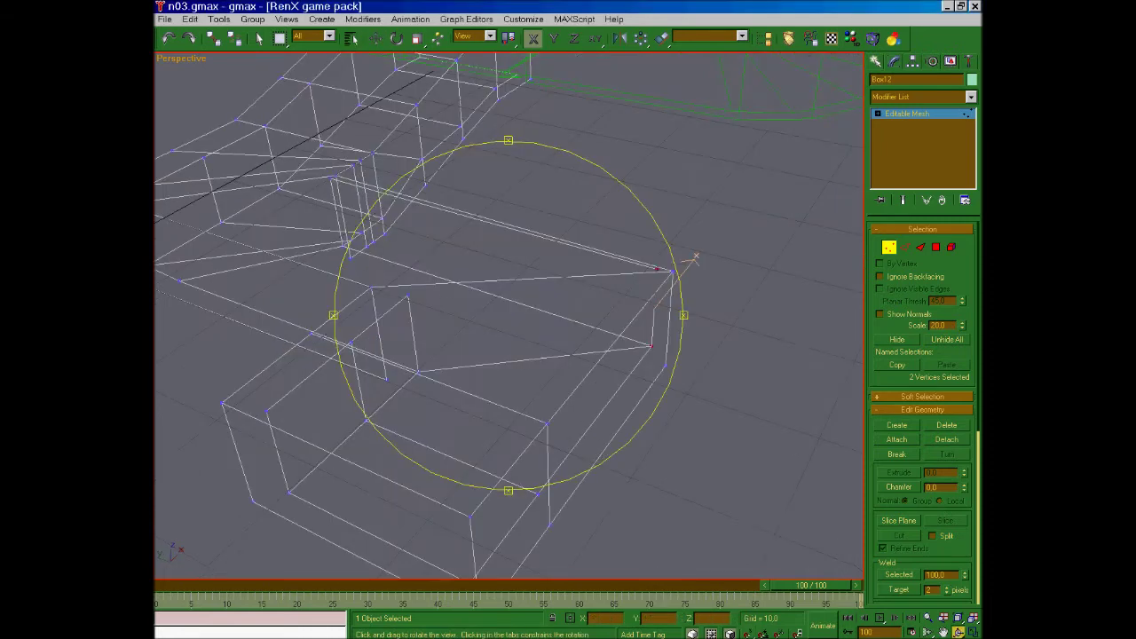
Step: Switch to the Kladblok note, replace its text with "To find the problem I went to a different mode. Hit F3.", and return to gmax
{"action": "key", "text": "alt+Tab"}
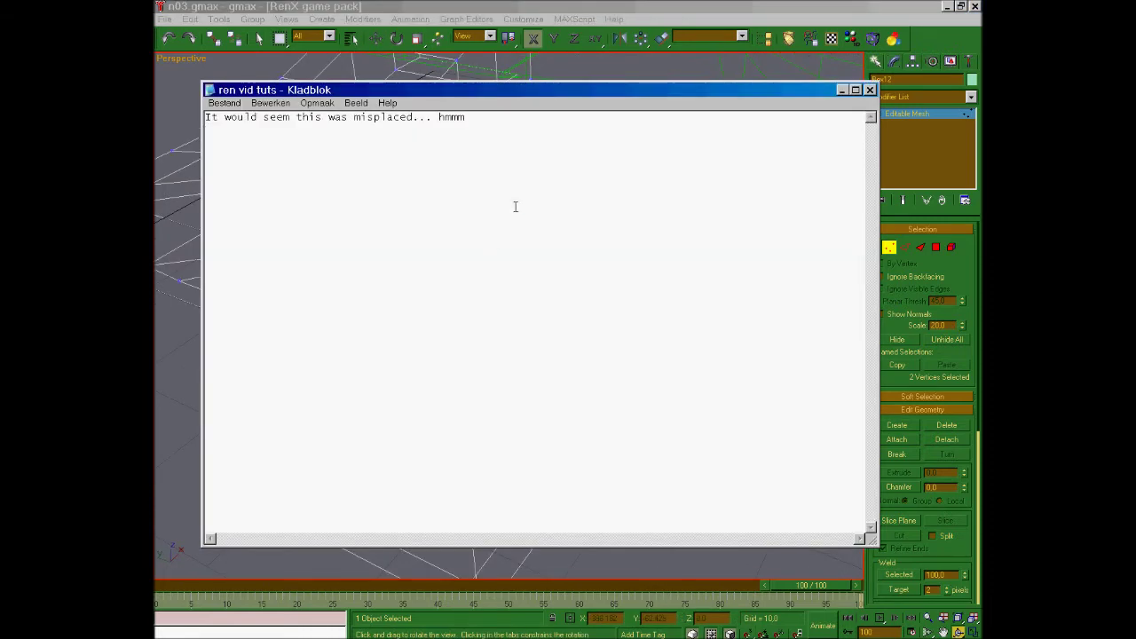
{"action": "left_click_drag", "start_coordinate": [468, 118], "coordinate": [153, 116]}
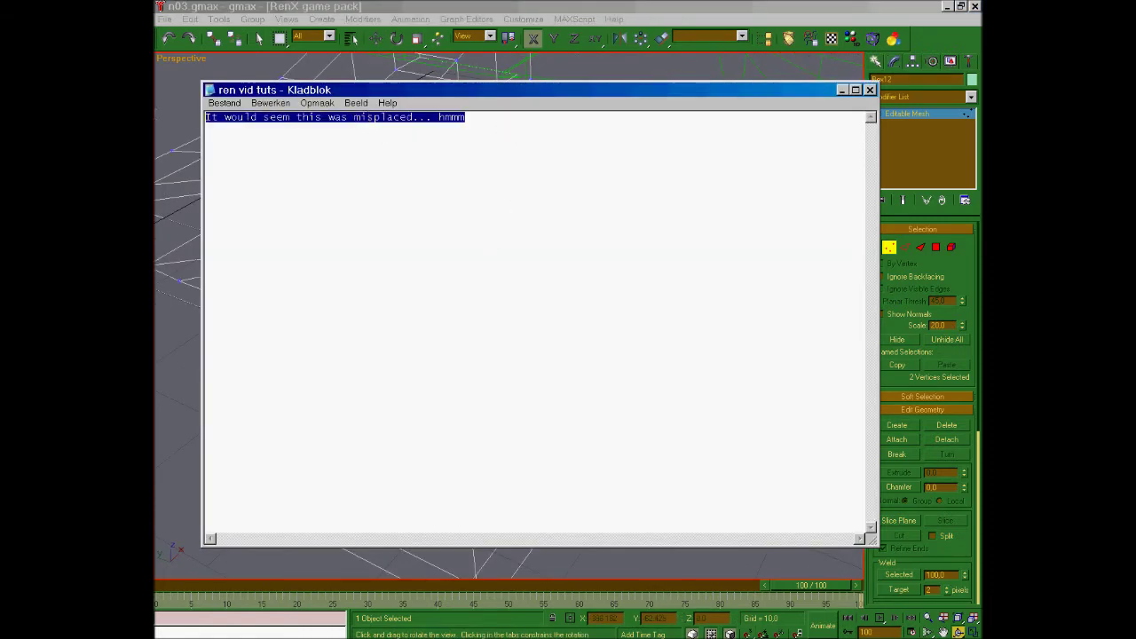
{"action": "type", "text": "To find t"}
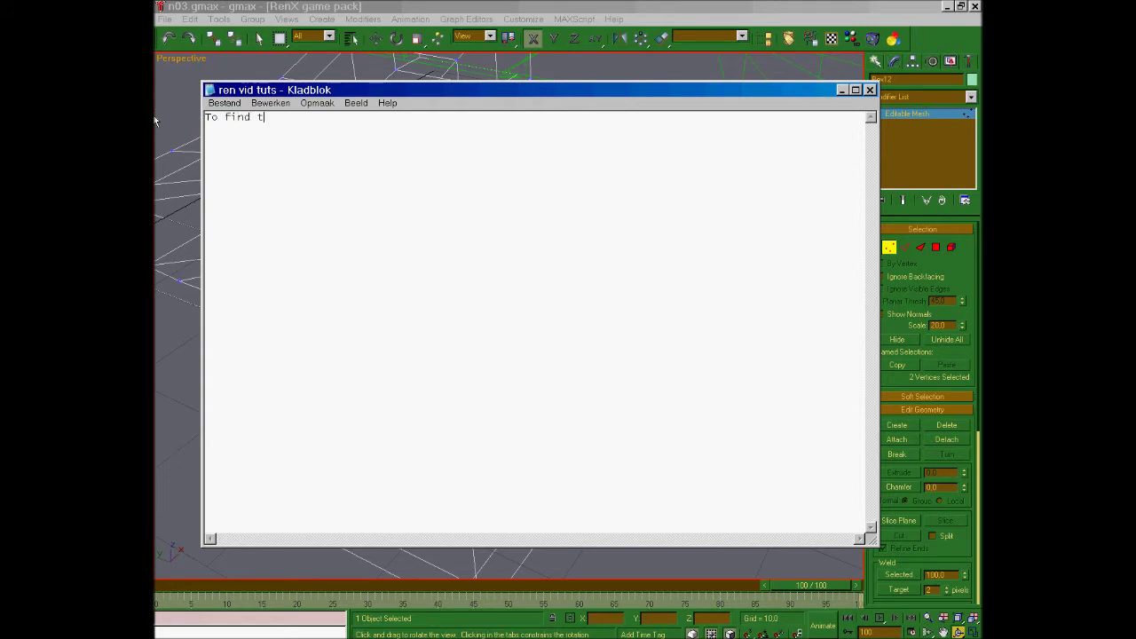
{"action": "type", "text": "he problem I went to a different mode. Hit F3."}
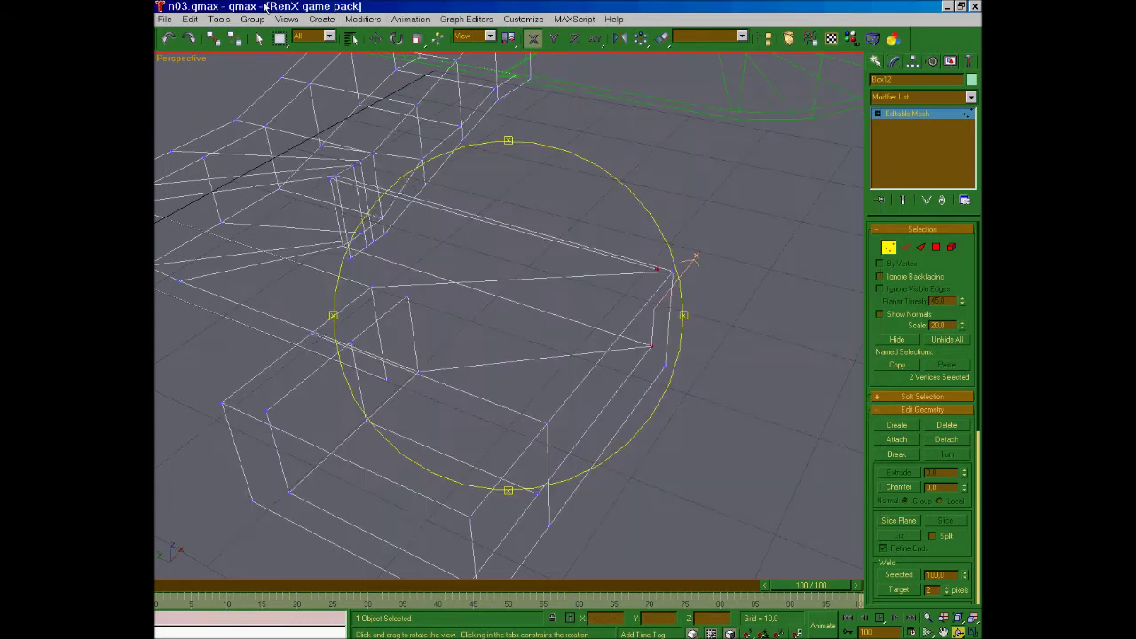
{"action": "key", "text": "alt+Tab"}
Step: Add the two vertices at the wall's other end to the selection and move all four inward along X
{"action": "left_click_drag", "start_coordinate": [633, 385], "coordinate": [563, 330]}
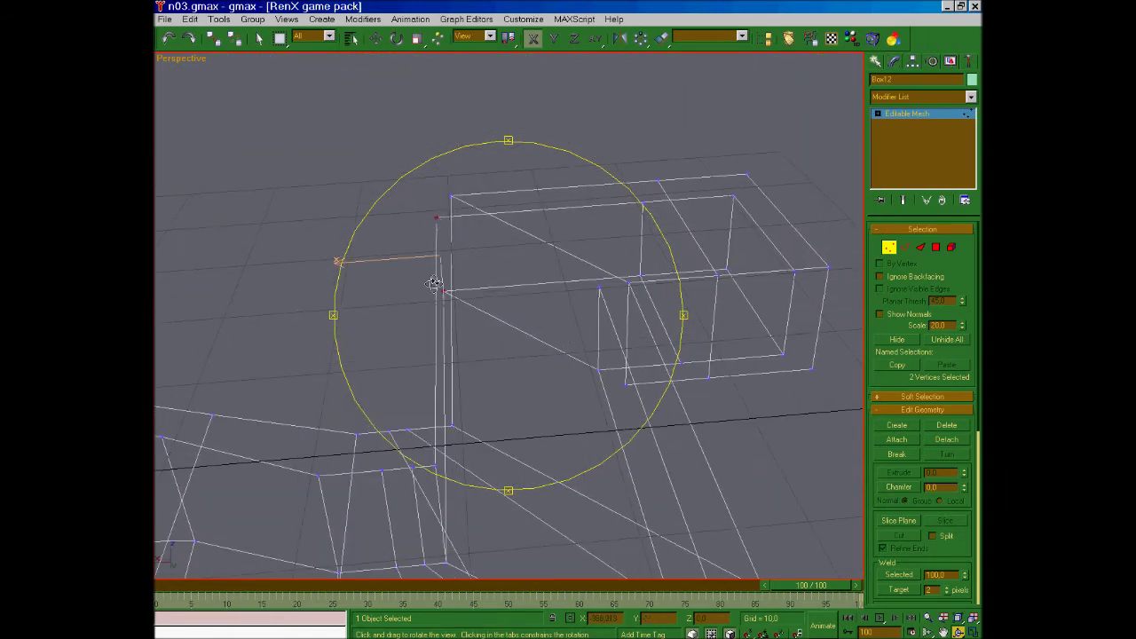
{"action": "key", "text": "w"}
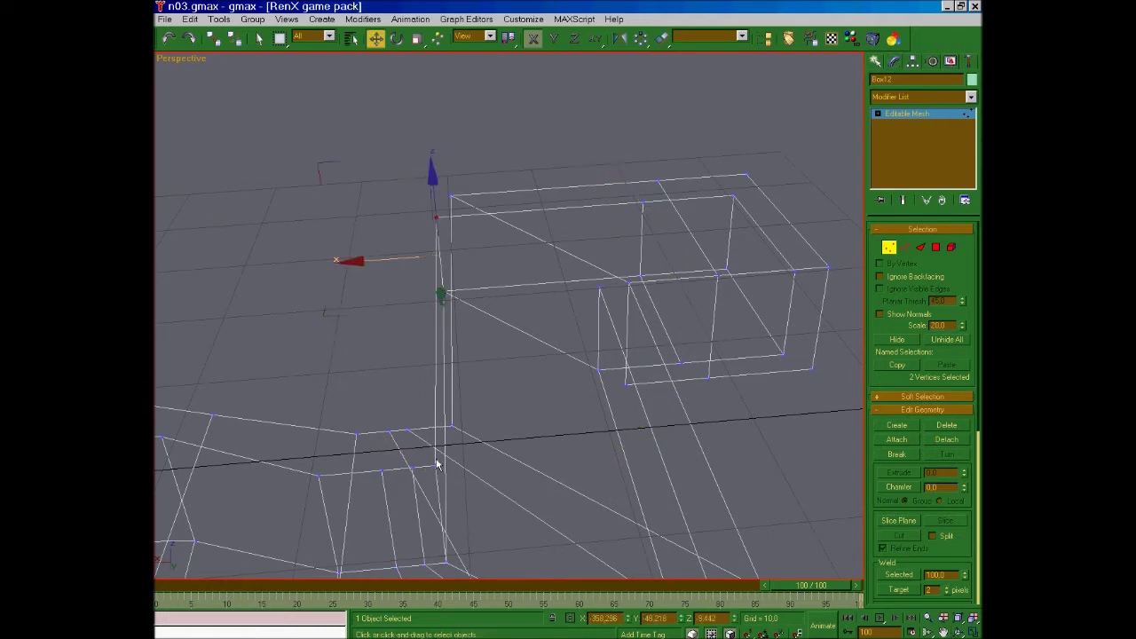
{"action": "left_click", "coordinate": [434, 467], "text": "ctrl"}
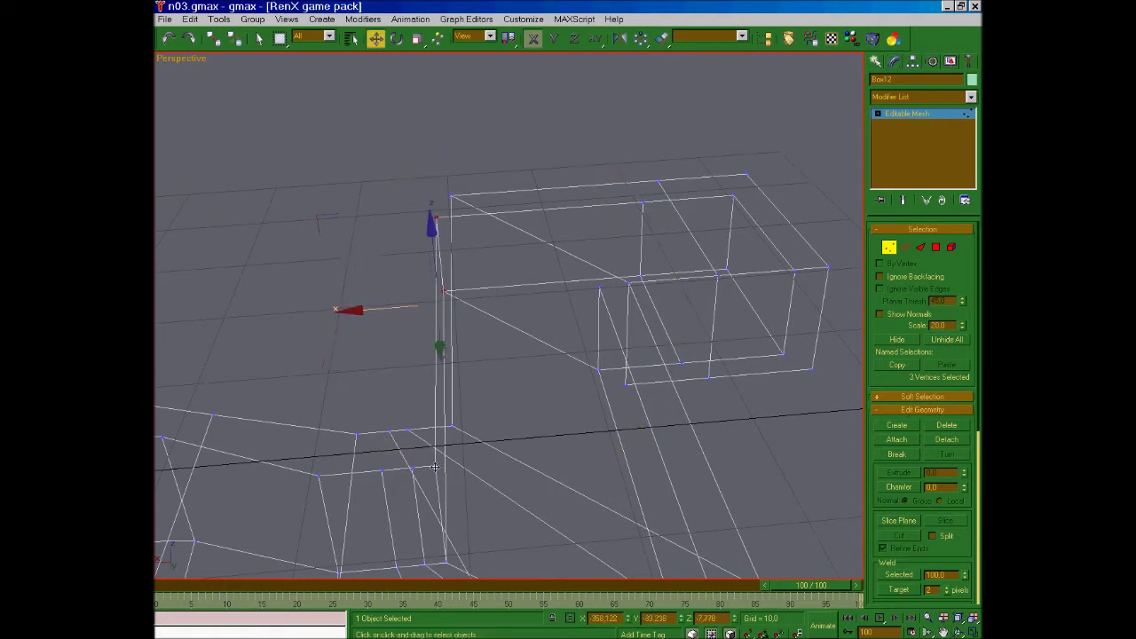
{"action": "left_click", "coordinate": [448, 563], "text": "ctrl"}
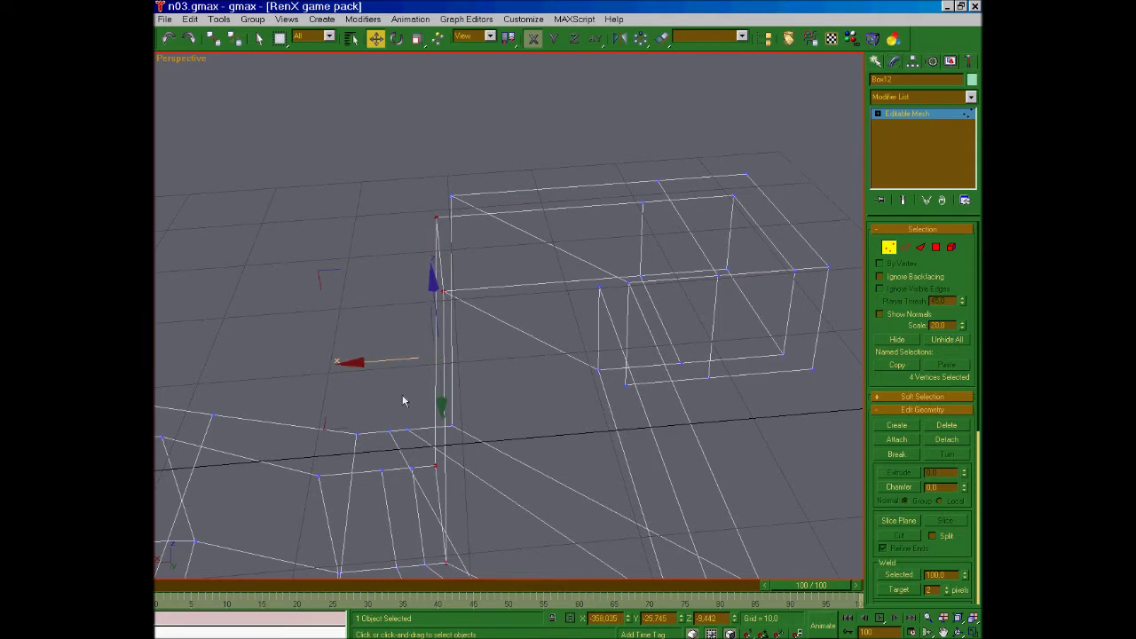
{"action": "left_click_drag", "start_coordinate": [395, 362], "coordinate": [423, 368]}
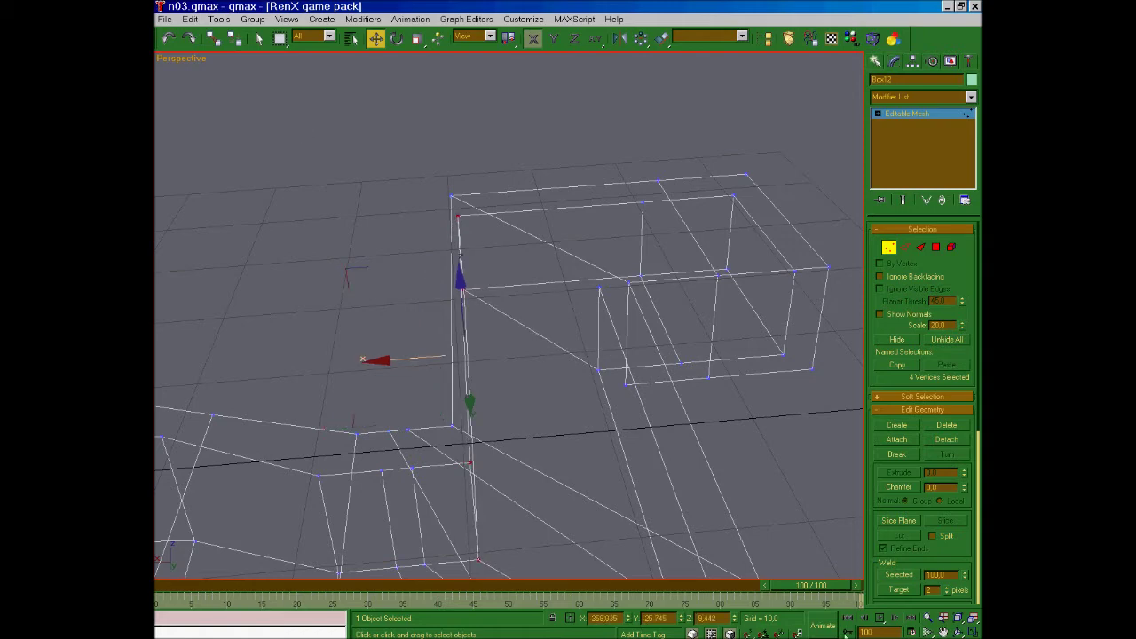
Step: Try to move the four selected wall vertices further inward along X
{"action": "left_click", "coordinate": [958, 631]}
{"action": "left_click_drag", "start_coordinate": [575, 400], "coordinate": [463, 465]}
{"action": "key", "text": "w"}
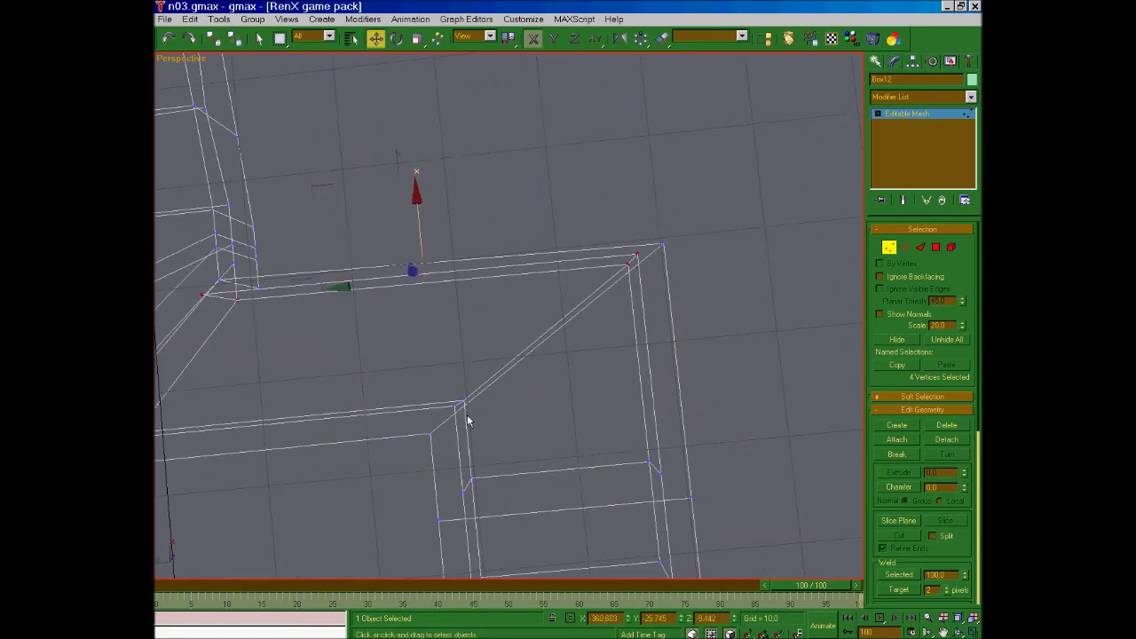
{"action": "left_click_drag", "start_coordinate": [415, 193], "coordinate": [417, 218]}
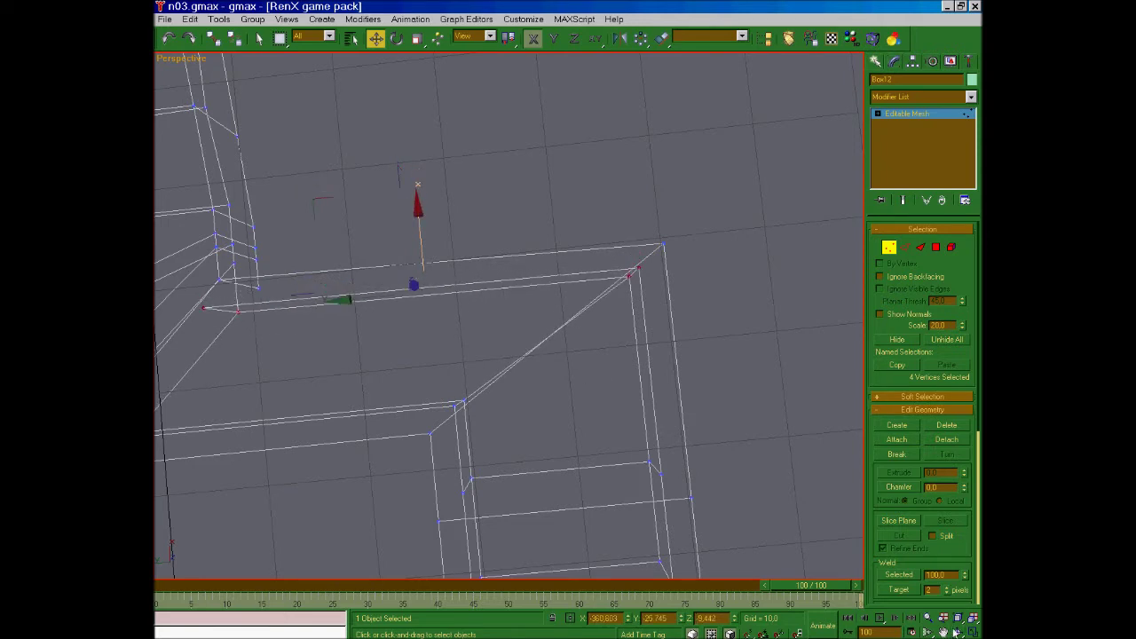
{"action": "key", "text": "ctrl+r"}
{"action": "left_click_drag", "start_coordinate": [529, 383], "coordinate": [540, 321]}
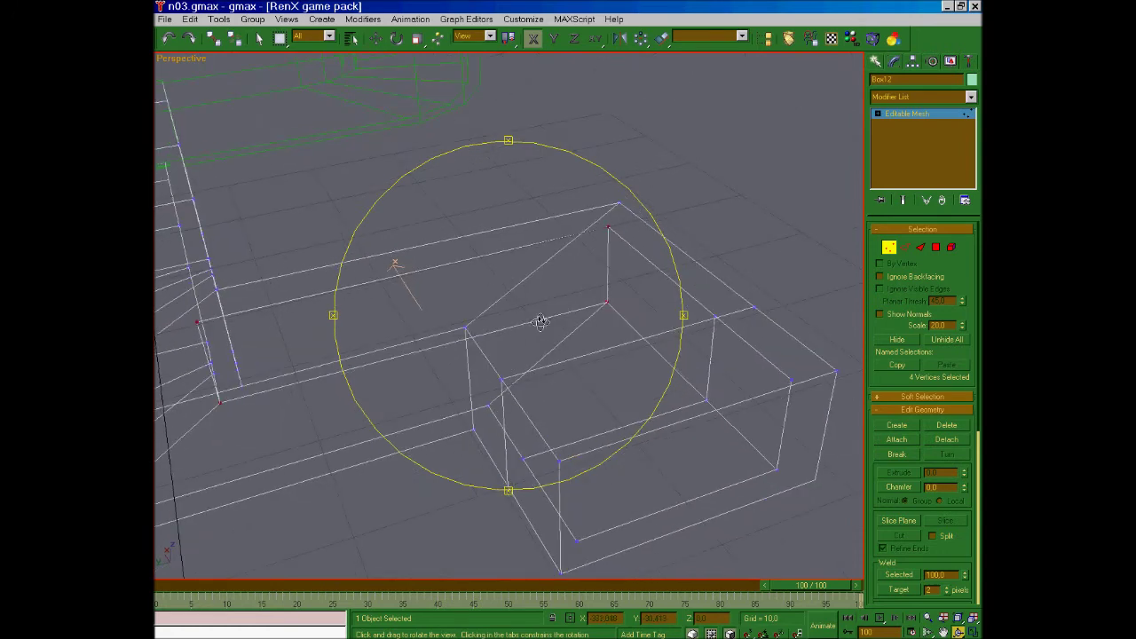
{"action": "key", "text": "w"}
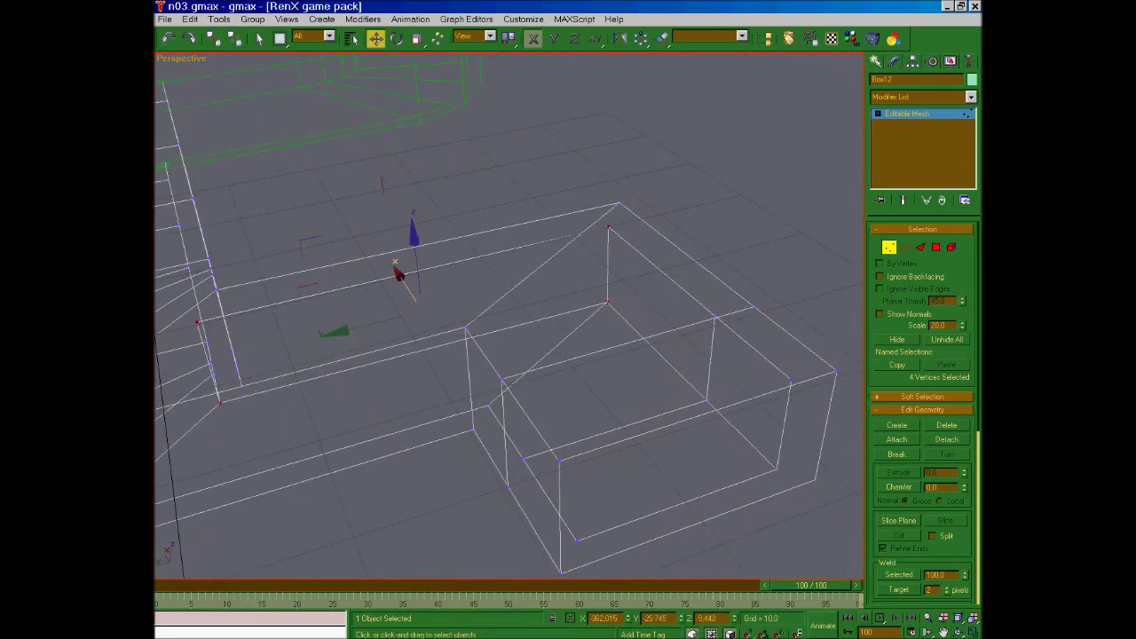
Step: Switch to the Kladblok note, replace its text with "Well that should fix it.", and return to gmax
{"action": "key", "text": "alt+Tab"}
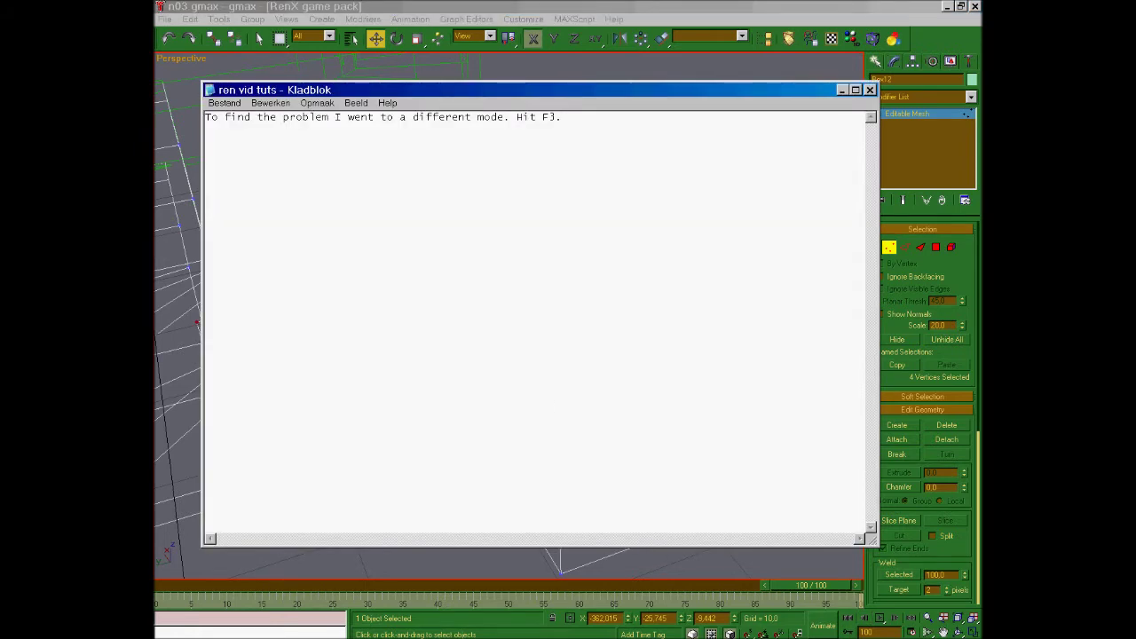
{"action": "left_click_drag", "start_coordinate": [562, 117], "coordinate": [206, 116]}
{"action": "type", "text": "Well that should fix it."}
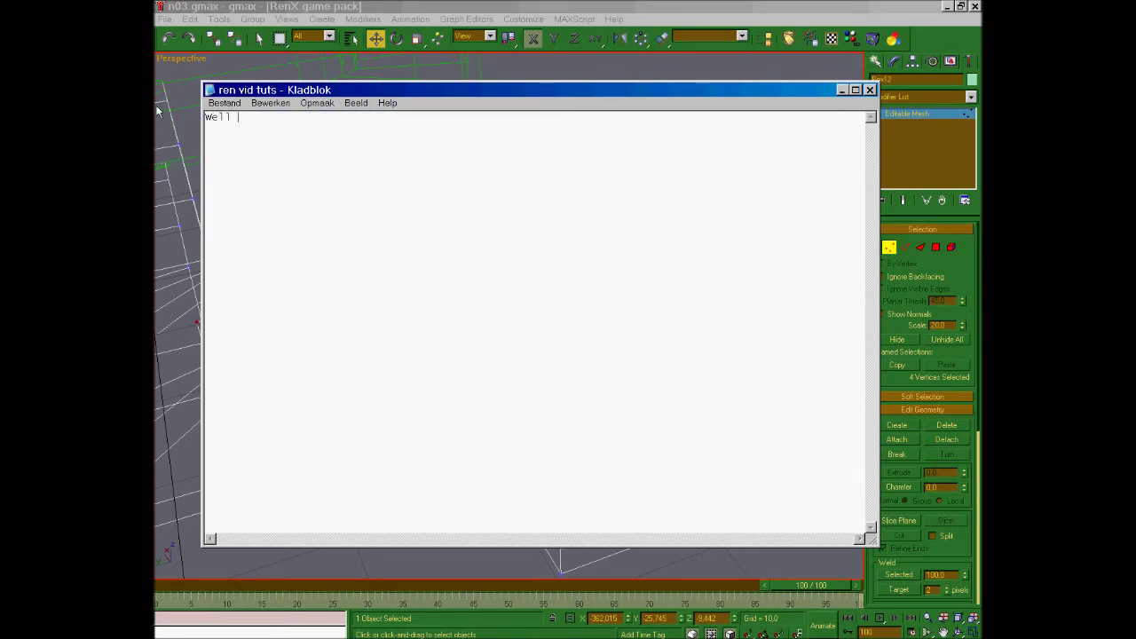
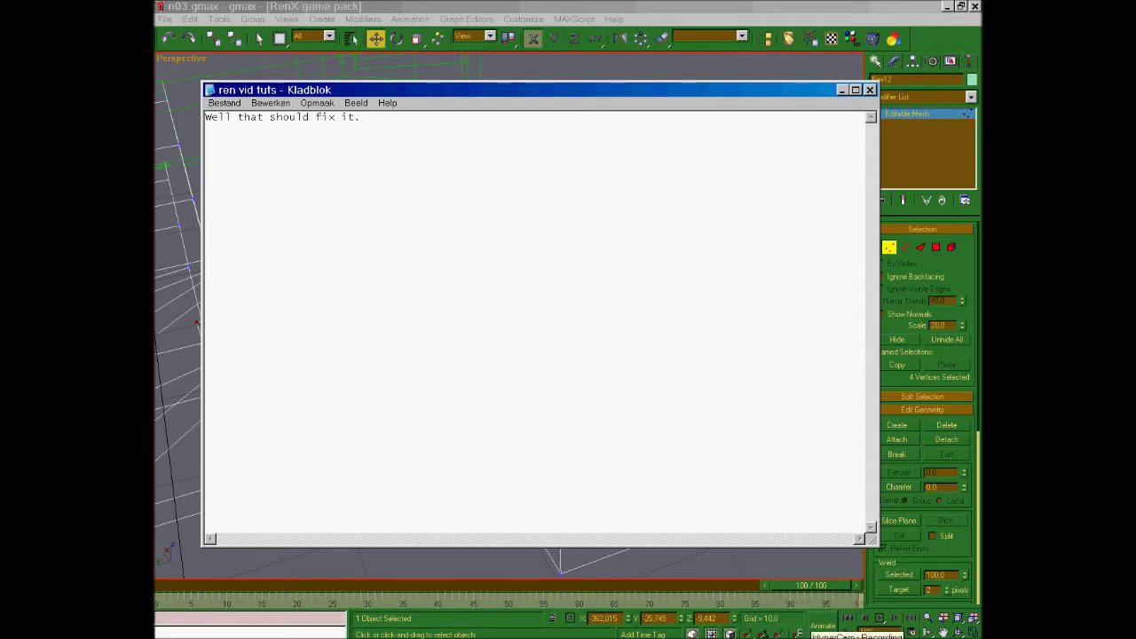
{"action": "left_click", "coordinate": [821, 637]}
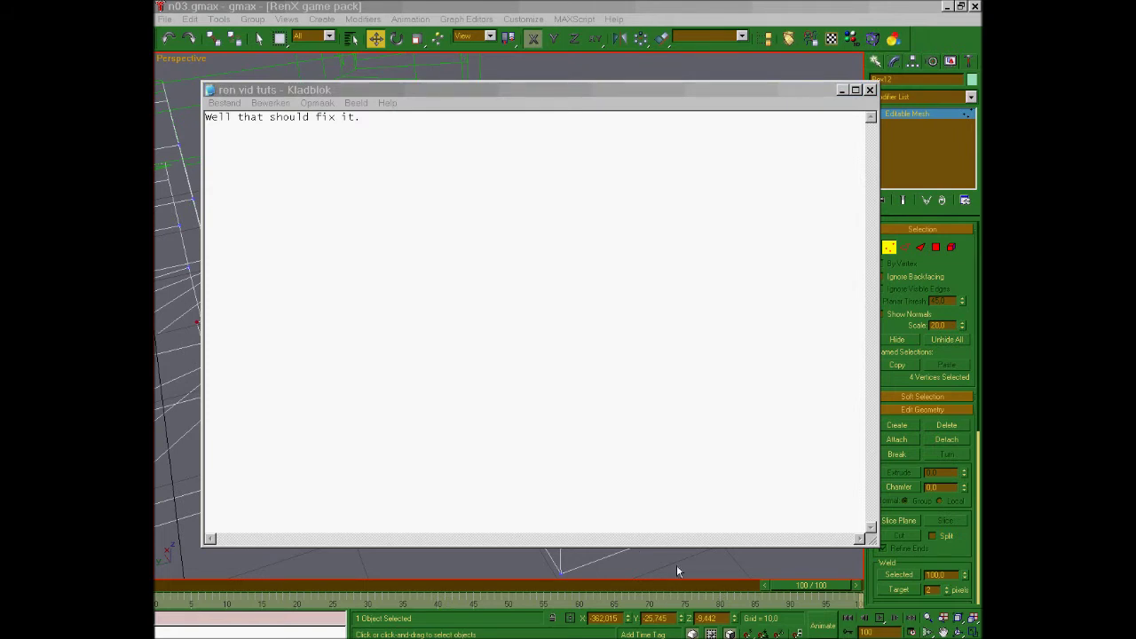
{"action": "left_click", "coordinate": [582, 7]}
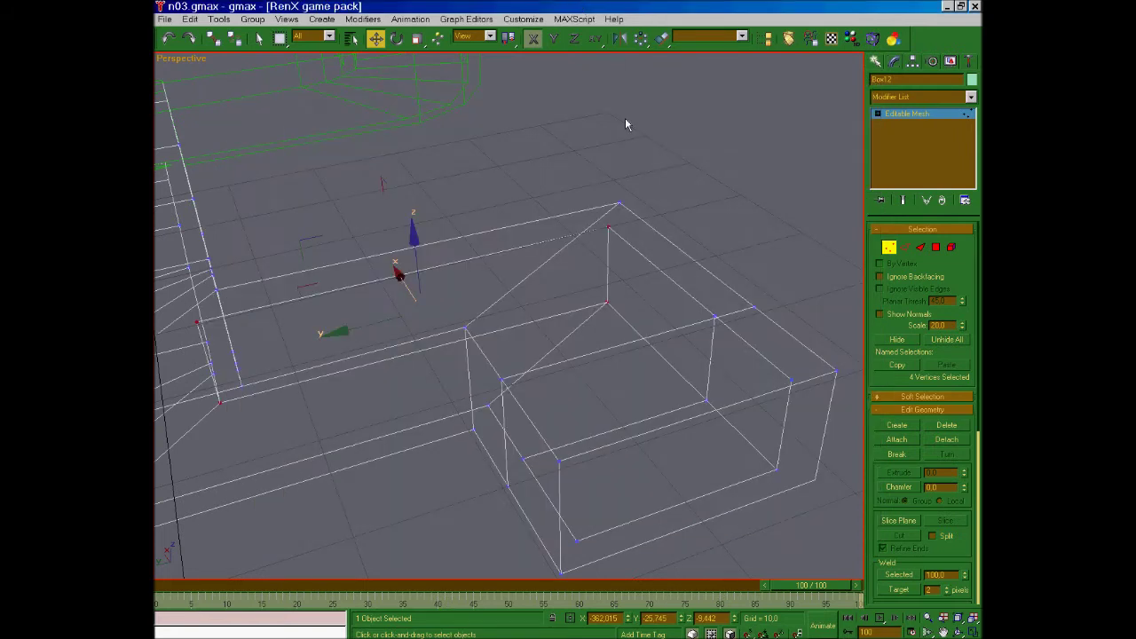
Step: Undo the last X move of the four wall vertices, keeping the first one, and return to vertex editing
{"action": "key", "text": "2"}
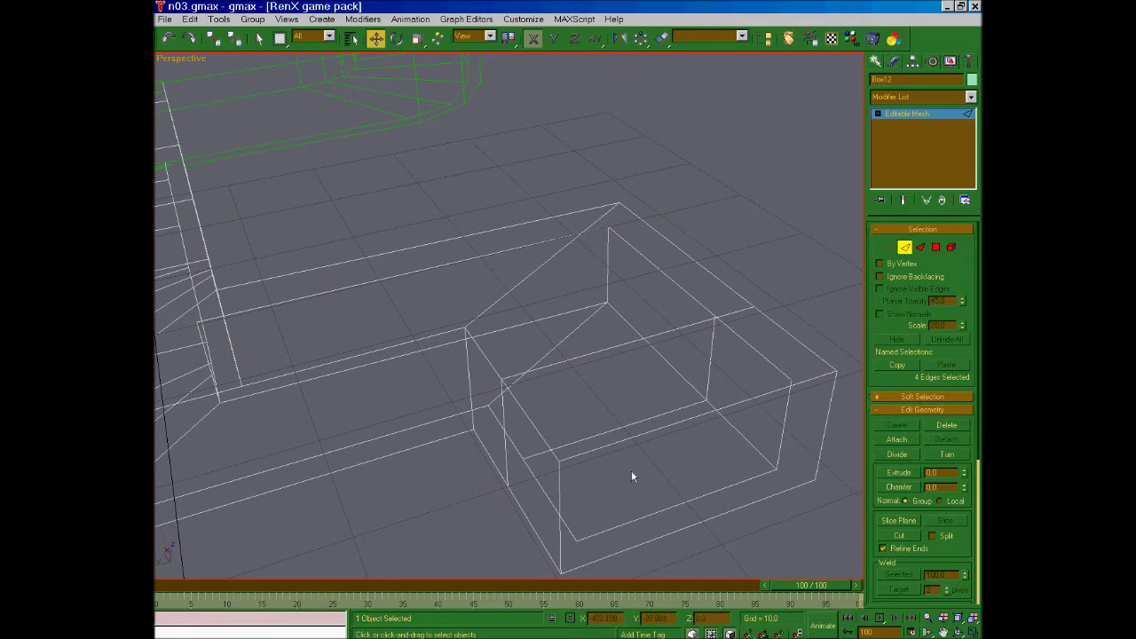
{"action": "left_click", "coordinate": [168, 39]}
{"action": "left_click", "coordinate": [168, 39]}
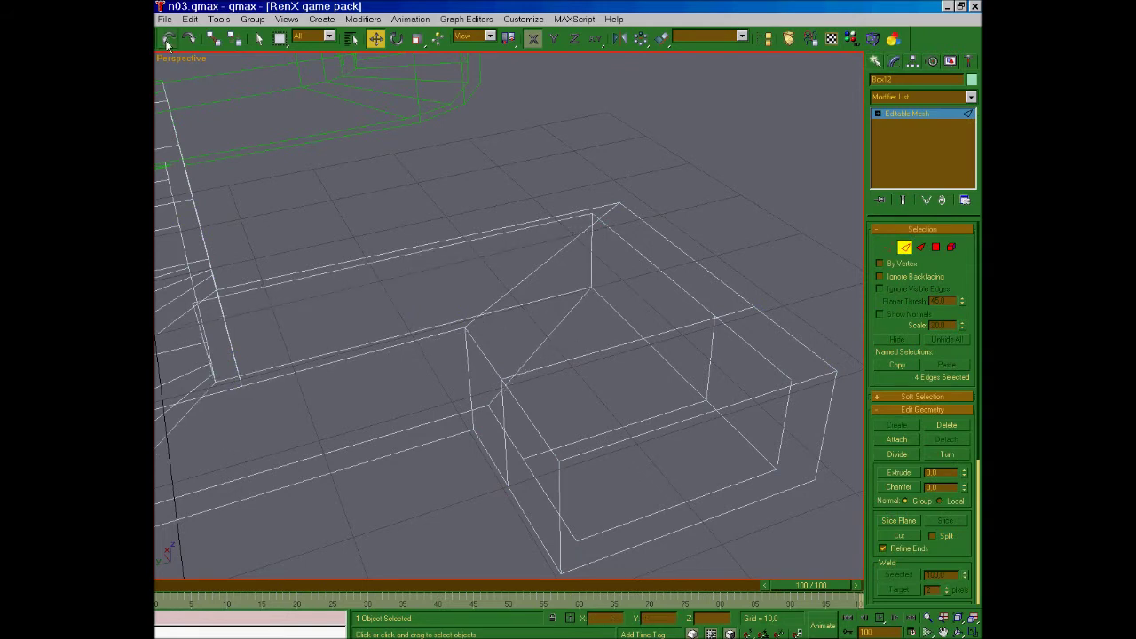
{"action": "left_click", "coordinate": [182, 41]}
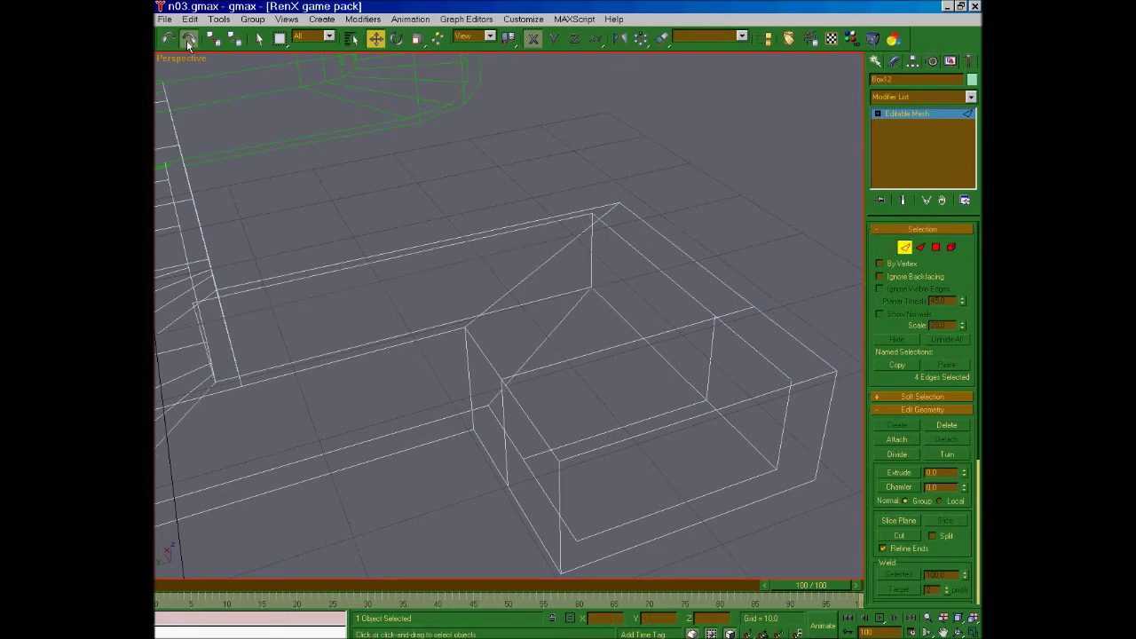
{"action": "left_click", "coordinate": [888, 247]}
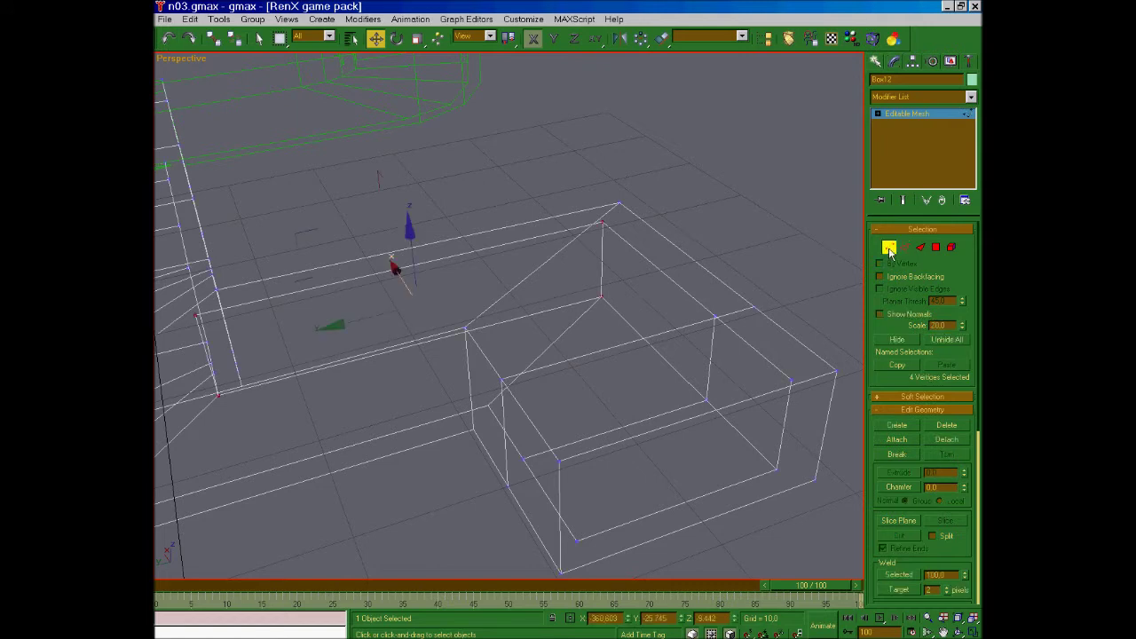
Step: Clear the vertex selection, restore shaded display and examine the dead-end section's corner
{"action": "left_click", "coordinate": [508, 217]}
{"action": "key", "text": "F3"}
{"action": "left_click", "coordinate": [956, 631]}
{"action": "left_click_drag", "start_coordinate": [457, 389], "coordinate": [653, 368]}
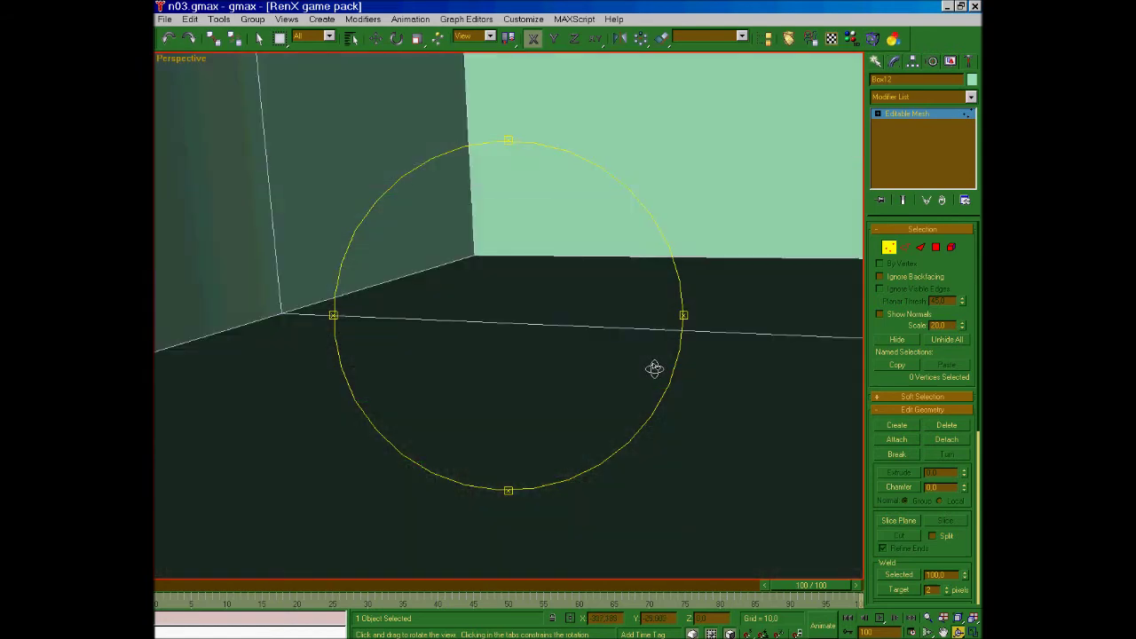
Step: Examine the second tunnel from outside and from its entrance, looking down the sloped floor for misaligned vertices
{"action": "left_click", "coordinate": [942, 631]}
{"action": "left_click_drag", "start_coordinate": [748, 479], "coordinate": [548, 383]}
{"action": "left_click", "coordinate": [957, 631]}
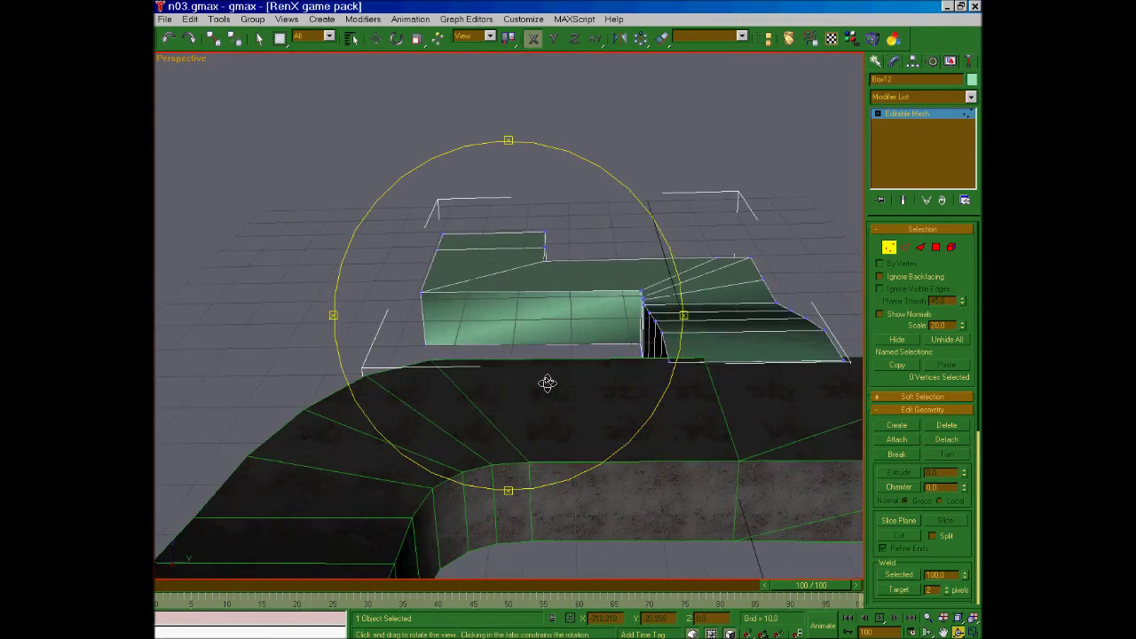
{"action": "left_click", "coordinate": [942, 631]}
{"action": "left_click_drag", "start_coordinate": [822, 529], "coordinate": [647, 449]}
{"action": "scroll", "coordinate": [646, 448], "scroll_direction": "up", "scroll_amount": 2}
{"action": "scroll", "coordinate": [647, 449], "scroll_direction": "up", "scroll_amount": 1}
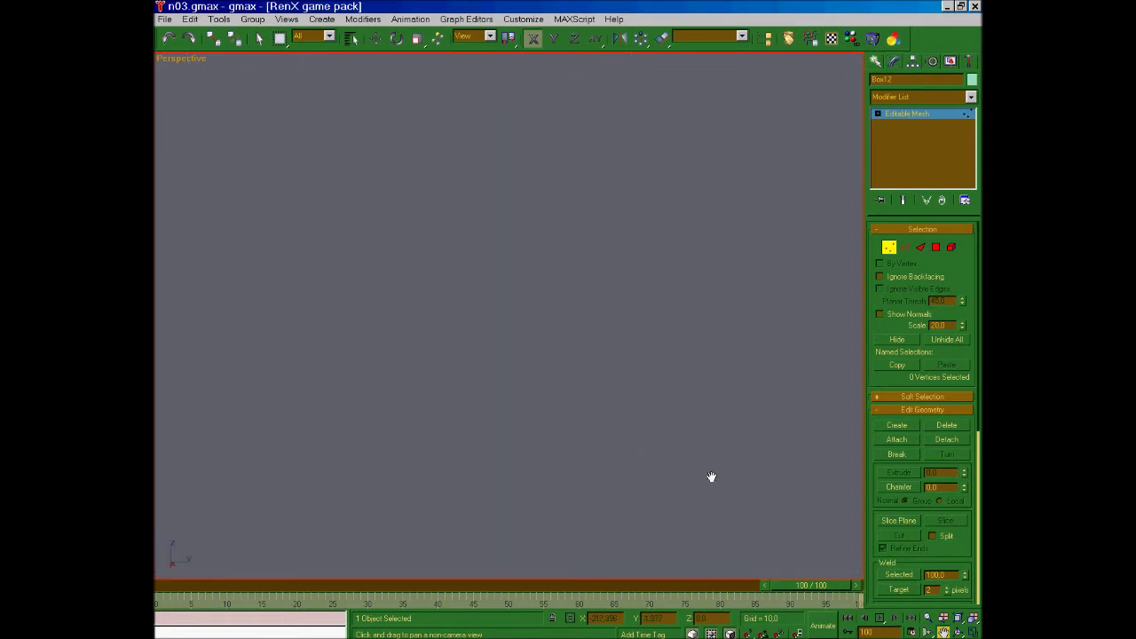
{"action": "left_click", "coordinate": [927, 617]}
{"action": "left_click_drag", "start_coordinate": [565, 294], "coordinate": [571, 307]}
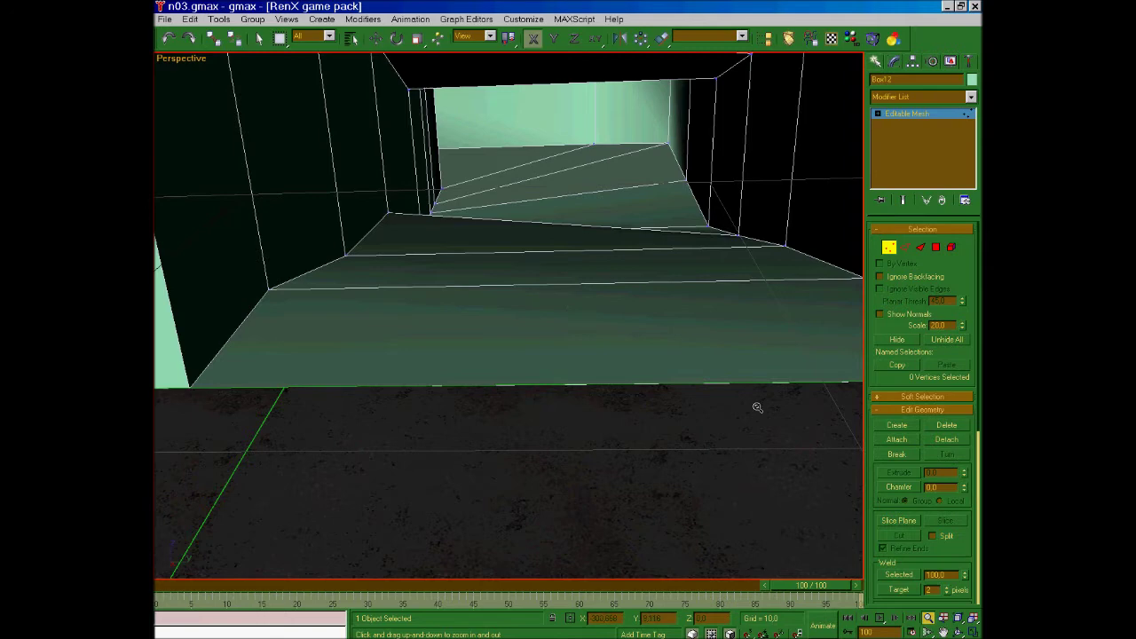
{"action": "left_click", "coordinate": [942, 632]}
{"action": "left_click_drag", "start_coordinate": [568, 330], "coordinate": [565, 360]}
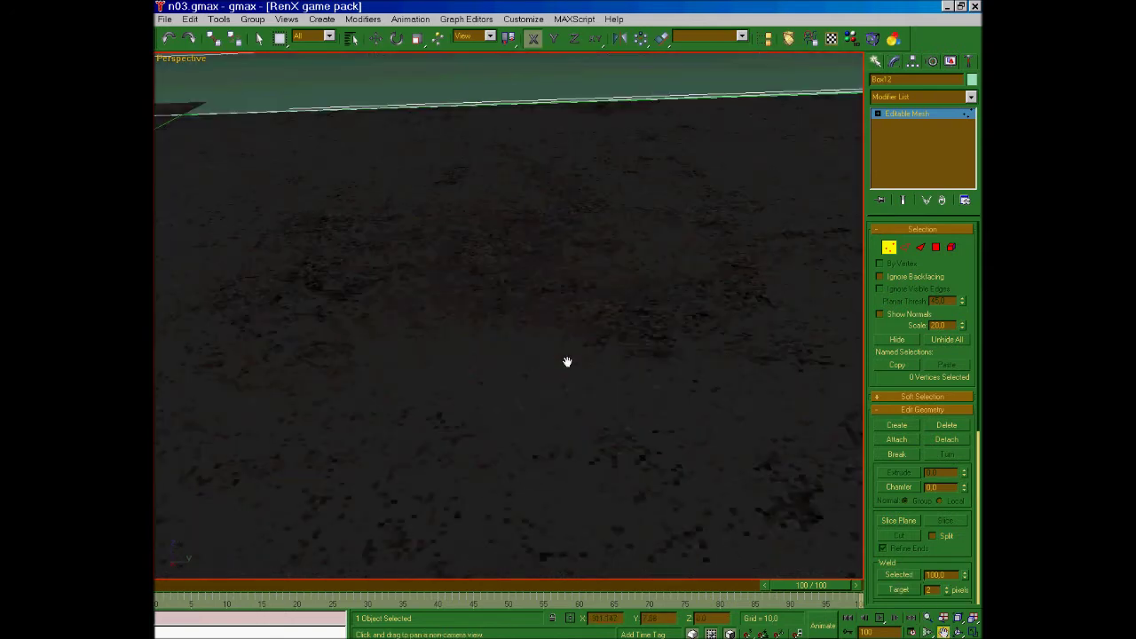
{"action": "left_click", "coordinate": [926, 619]}
{"action": "left_click_drag", "start_coordinate": [649, 380], "coordinate": [656, 378]}
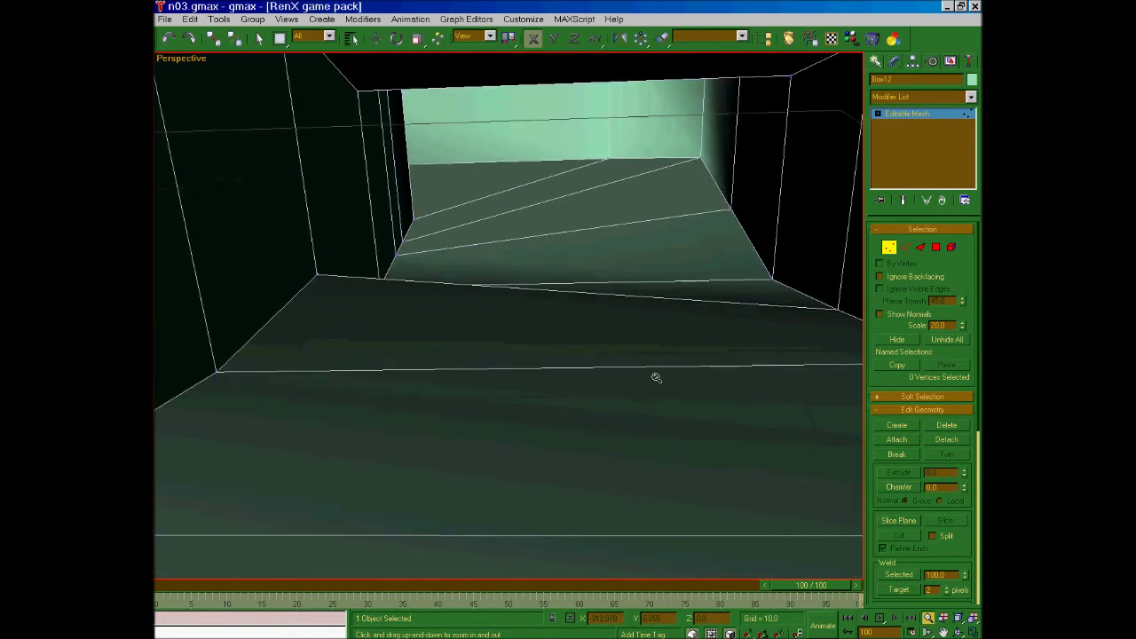
Step: Copy the Z height -11.576 from the slope's floor vertex at one wall to its misaligned counterpart at the opposite wall
{"action": "key", "text": "w"}
{"action": "left_click", "coordinate": [835, 307]}
{"action": "double_click", "coordinate": [710, 617]}
{"action": "right_click", "coordinate": [721, 618]}
{"action": "left_click", "coordinate": [754, 568]}
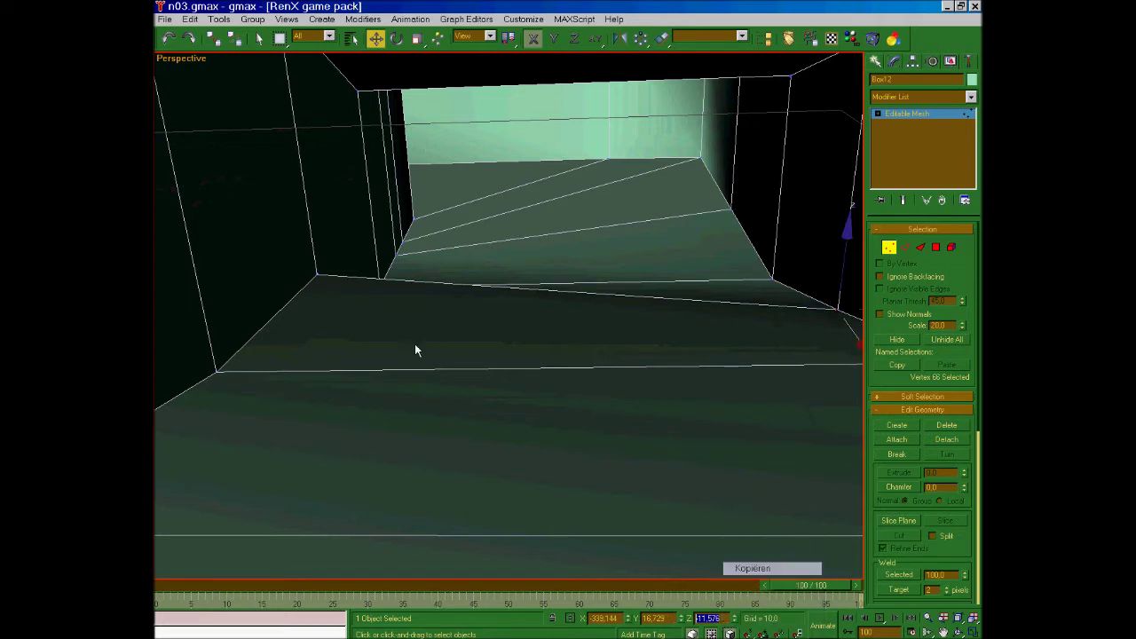
{"action": "left_click", "coordinate": [317, 272]}
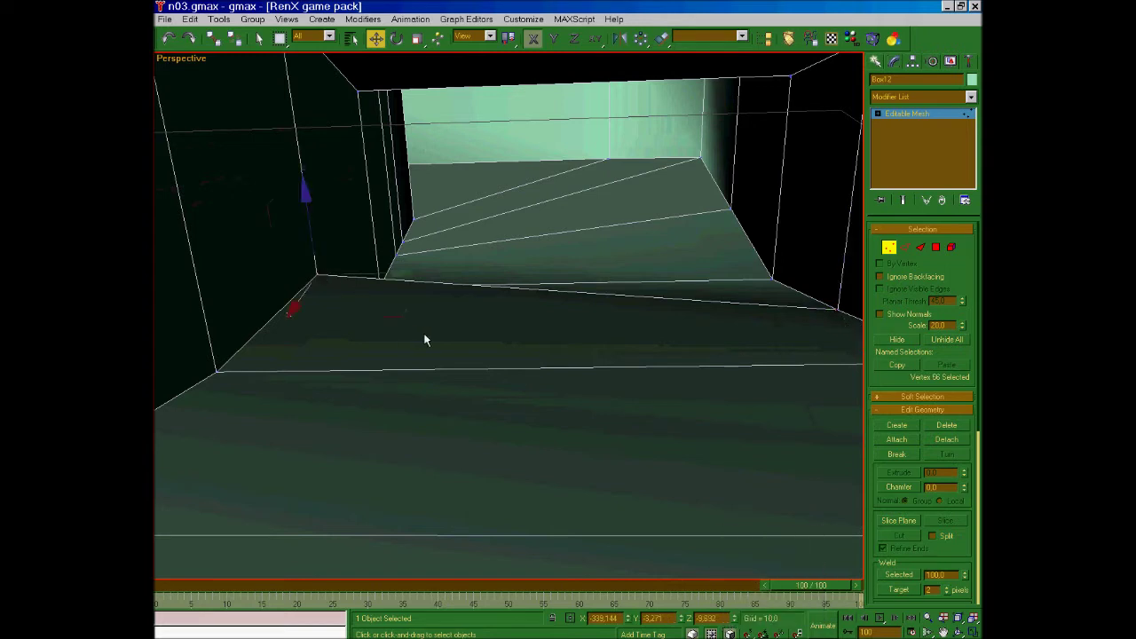
{"action": "double_click", "coordinate": [717, 618]}
{"action": "right_click", "coordinate": [717, 618]}
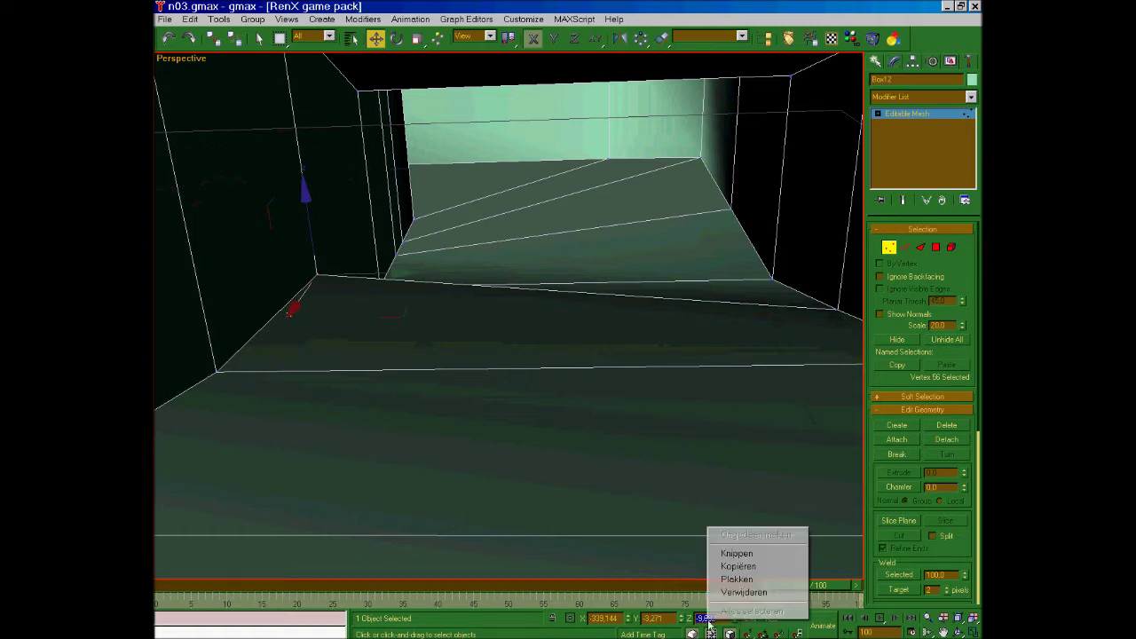
{"action": "left_click", "coordinate": [735, 579]}
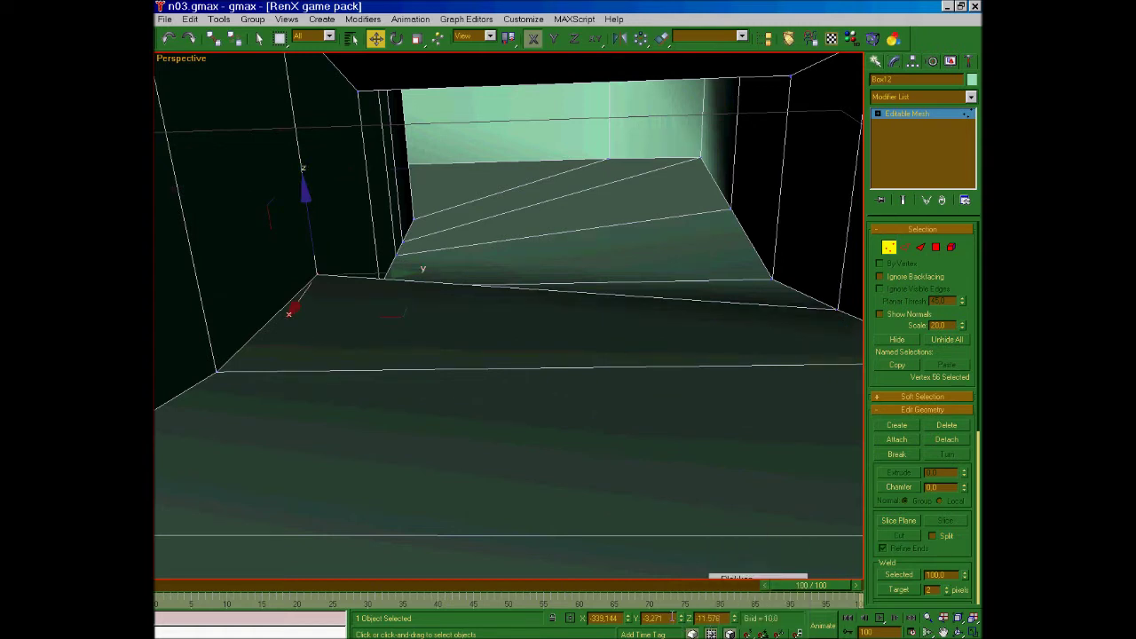
{"action": "double_click", "coordinate": [672, 618]}
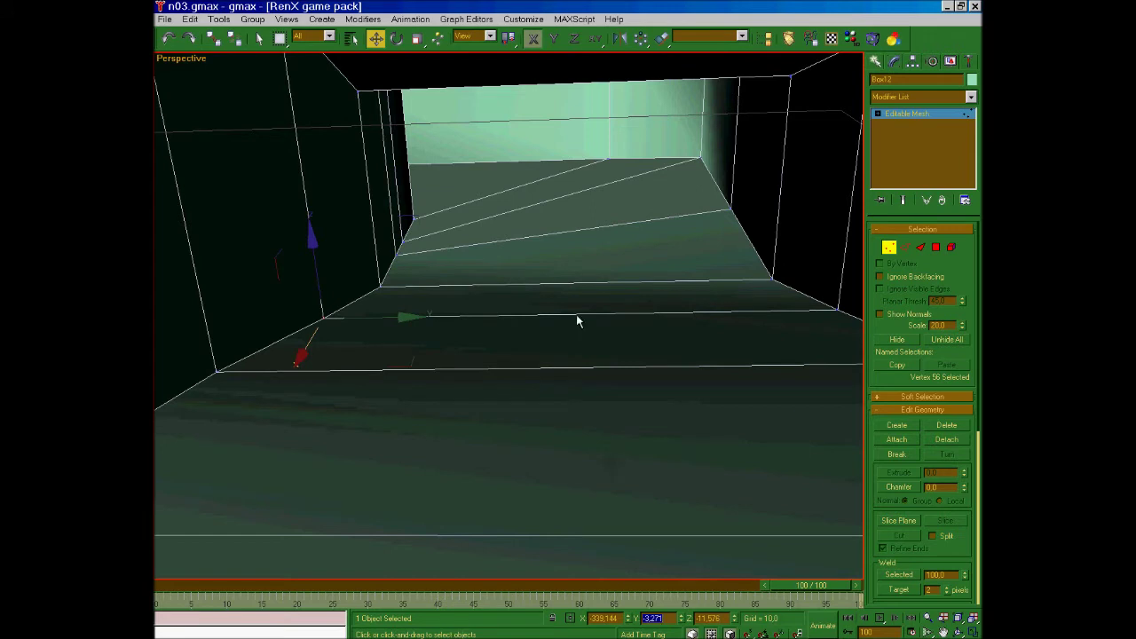
Step: Examine the floor edges along the corrected slope and around the tunnel's bend for remaining misalignments
{"action": "left_click", "coordinate": [927, 616]}
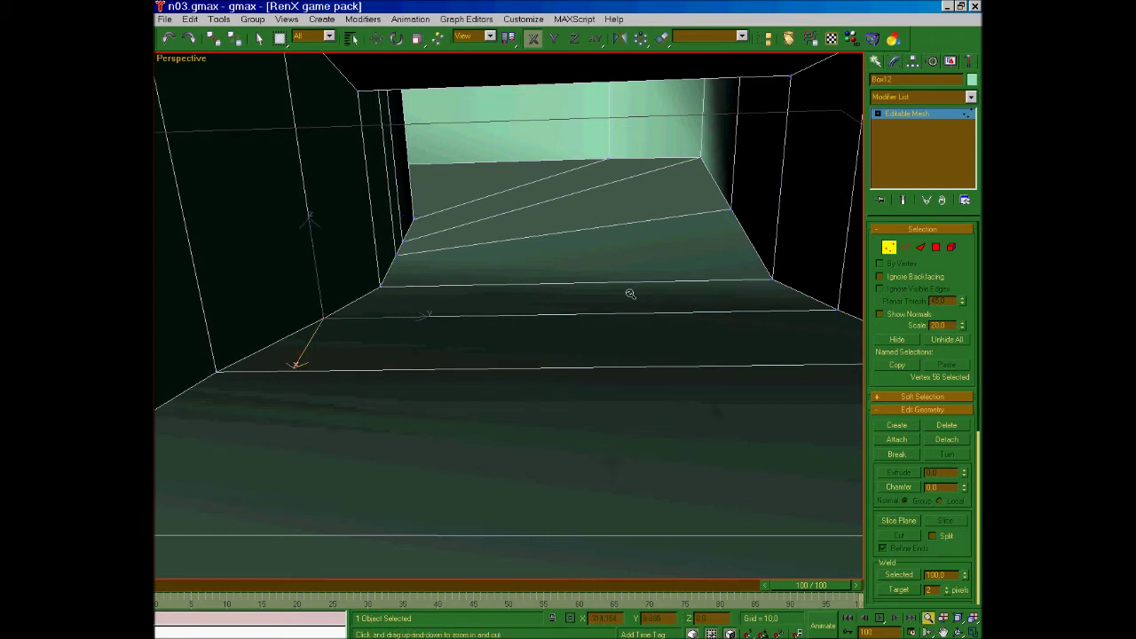
{"action": "left_click_drag", "start_coordinate": [631, 294], "coordinate": [629, 287]}
{"action": "left_click", "coordinate": [944, 632]}
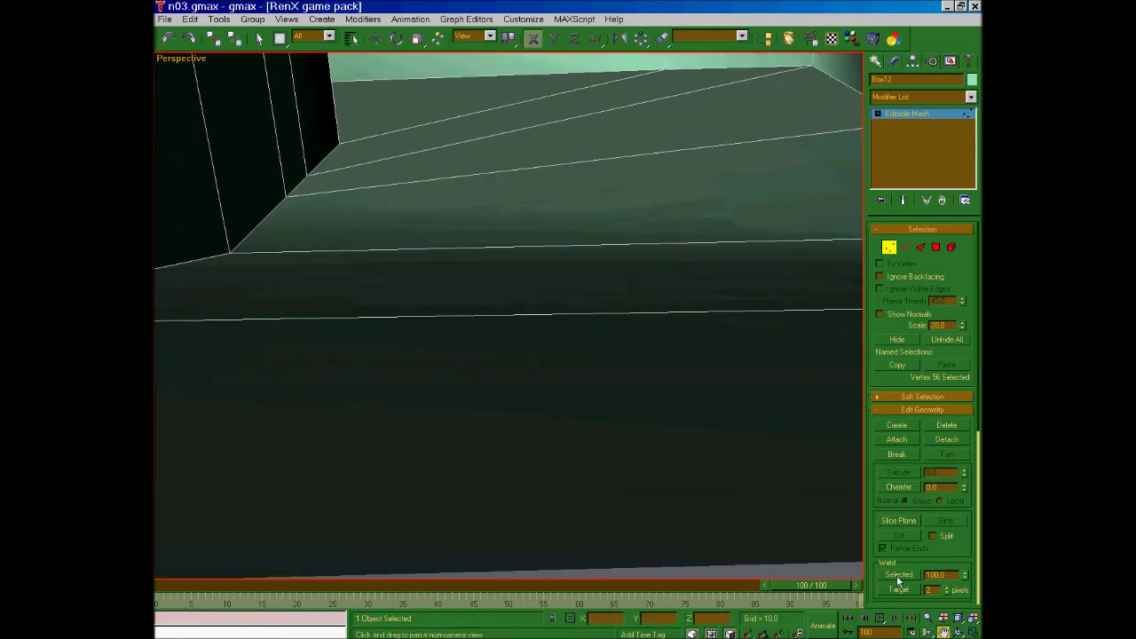
{"action": "scroll", "coordinate": [603, 306], "scroll_direction": "down", "scroll_amount": 5}
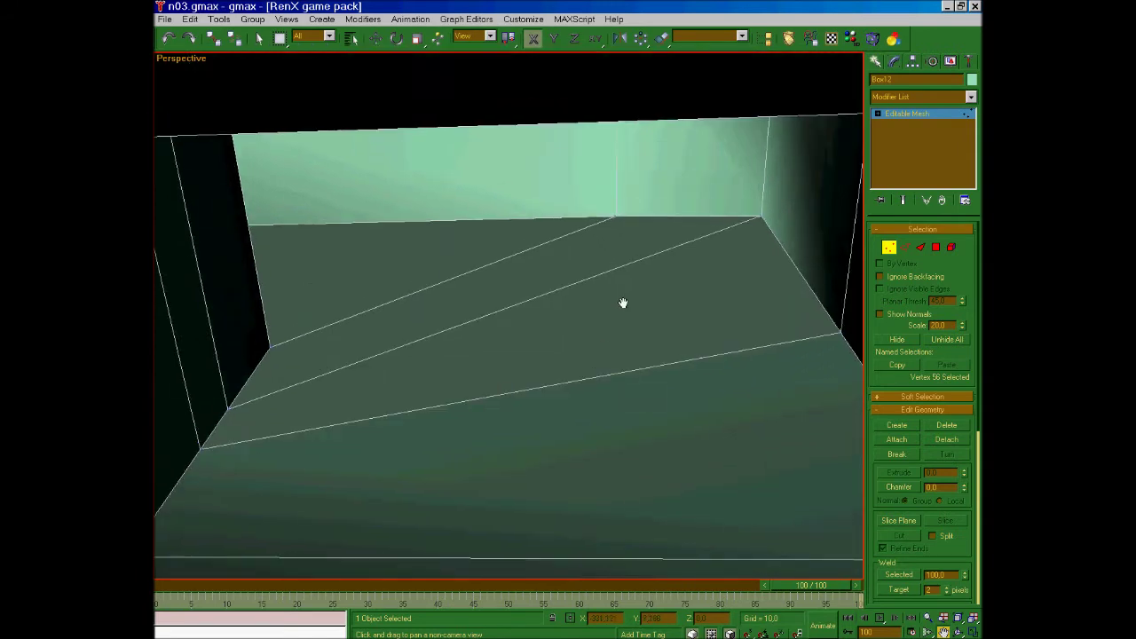
{"action": "left_click", "coordinate": [927, 618]}
{"action": "left_click_drag", "start_coordinate": [639, 390], "coordinate": [647, 368]}
{"action": "left_click", "coordinate": [959, 631]}
{"action": "left_click_drag", "start_coordinate": [616, 331], "coordinate": [547, 286]}
{"action": "left_click", "coordinate": [928, 618]}
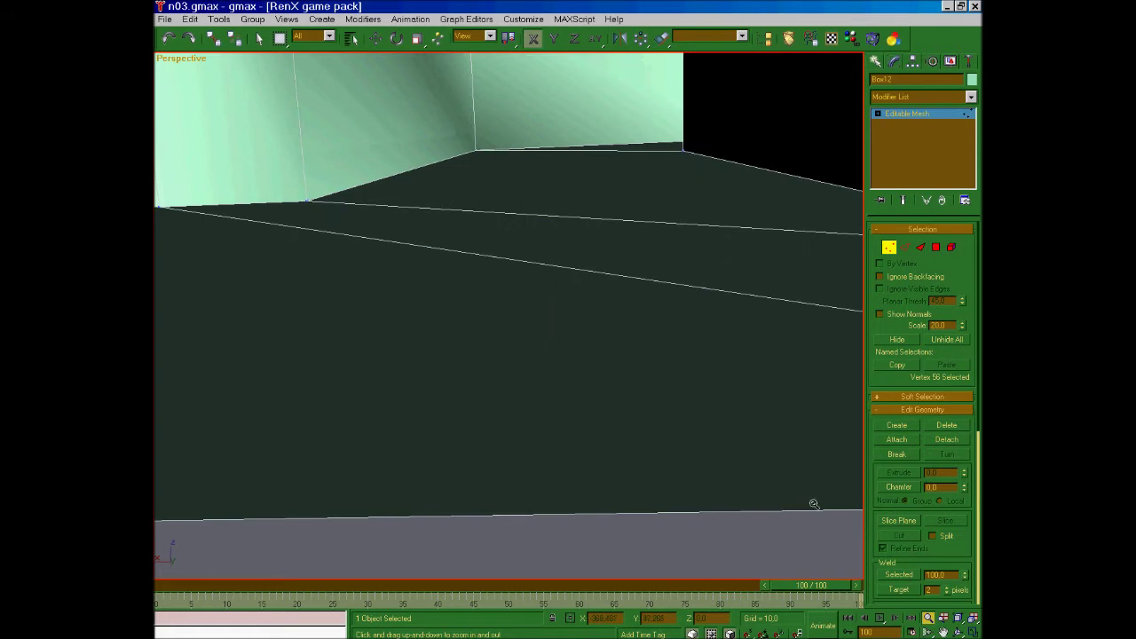
{"action": "left_click", "coordinate": [942, 631]}
{"action": "left_click_drag", "start_coordinate": [595, 301], "coordinate": [600, 371]}
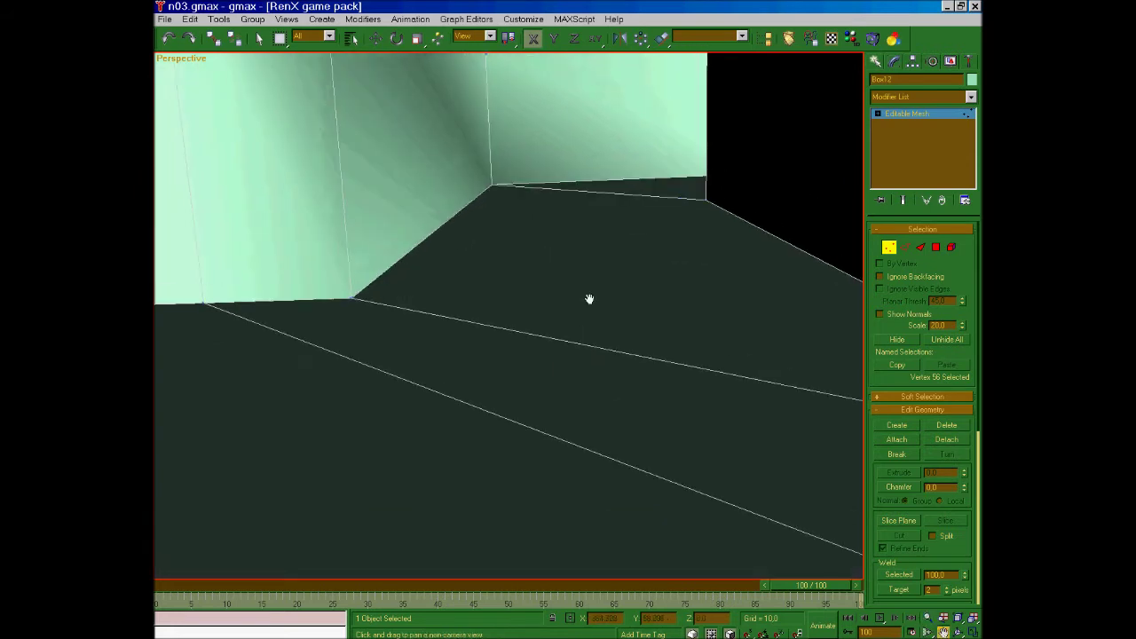
{"action": "left_click_drag", "start_coordinate": [588, 299], "coordinate": [609, 378]}
{"action": "left_click_drag", "start_coordinate": [580, 284], "coordinate": [610, 329]}
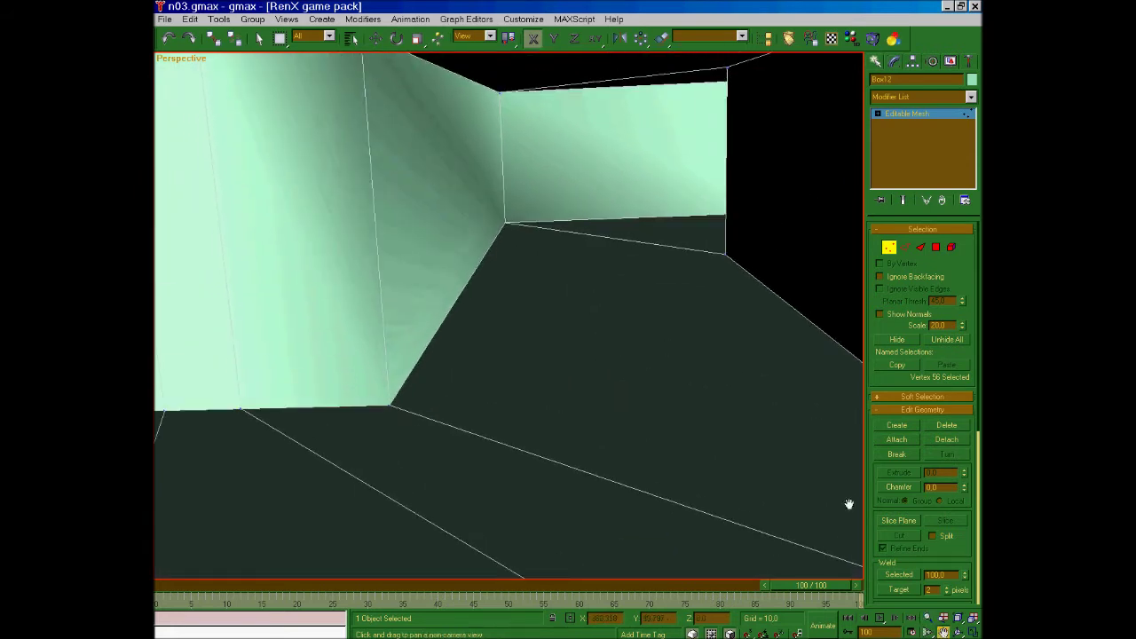
Step: Inspect the wall and floor corners of the dead-end section up close
{"action": "left_click", "coordinate": [928, 617]}
{"action": "left_click_drag", "start_coordinate": [724, 425], "coordinate": [723, 370]}
{"action": "left_click", "coordinate": [943, 632]}
{"action": "left_click_drag", "start_coordinate": [656, 207], "coordinate": [679, 275]}
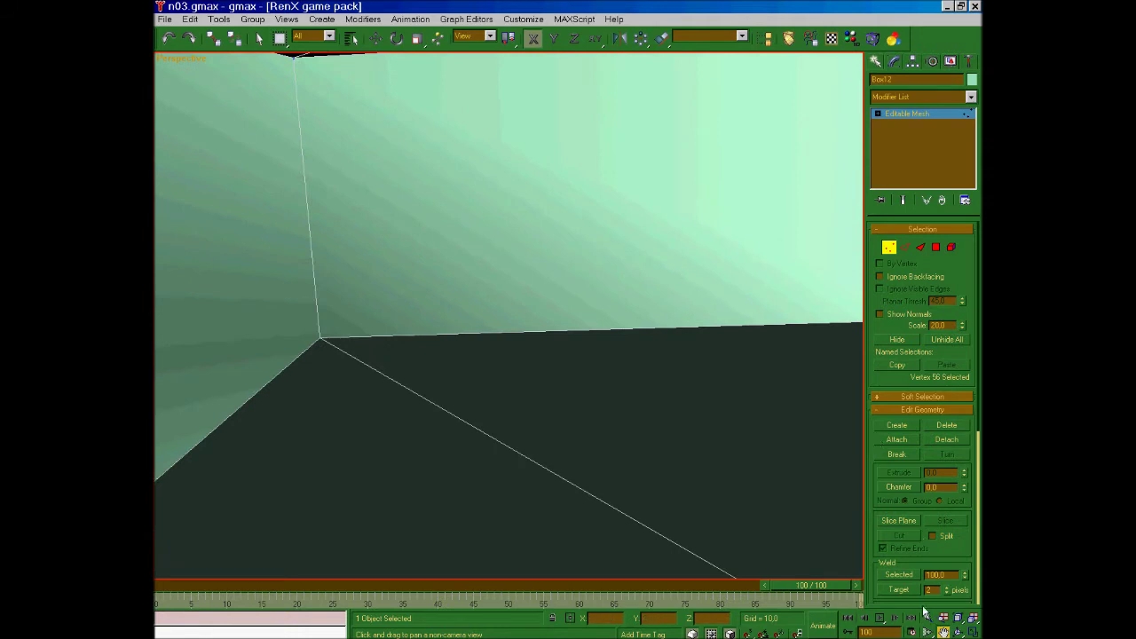
{"action": "left_click", "coordinate": [956, 632]}
{"action": "left_click_drag", "start_coordinate": [559, 306], "coordinate": [556, 302]}
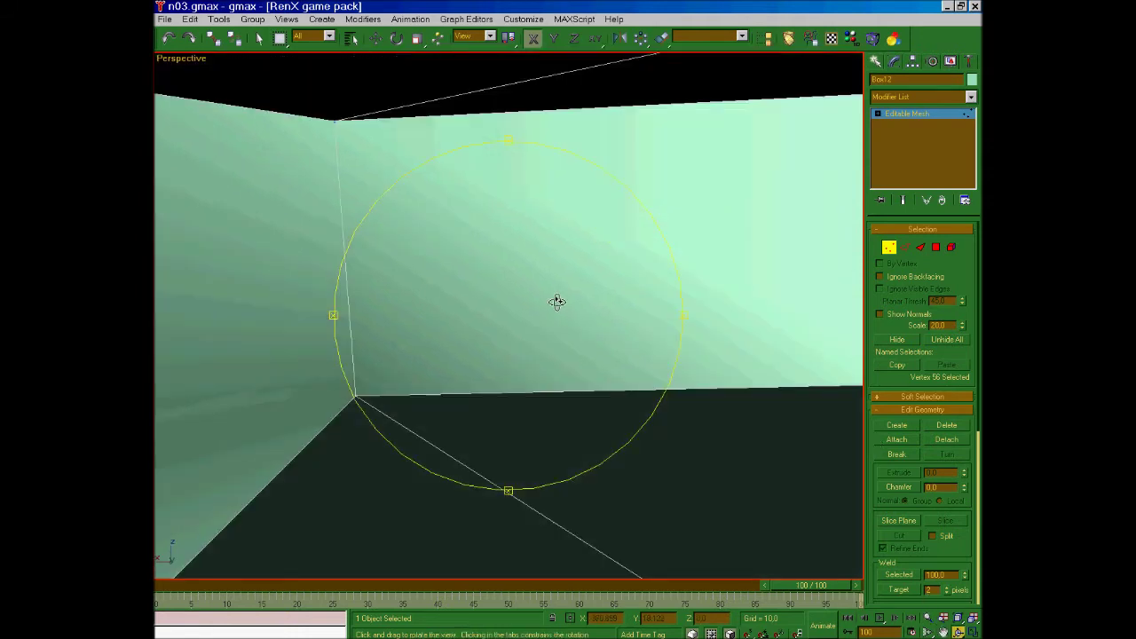
{"action": "left_click", "coordinate": [927, 617]}
{"action": "left_click_drag", "start_coordinate": [763, 521], "coordinate": [713, 489]}
{"action": "left_click", "coordinate": [955, 632]}
{"action": "left_click_drag", "start_coordinate": [573, 345], "coordinate": [612, 314]}
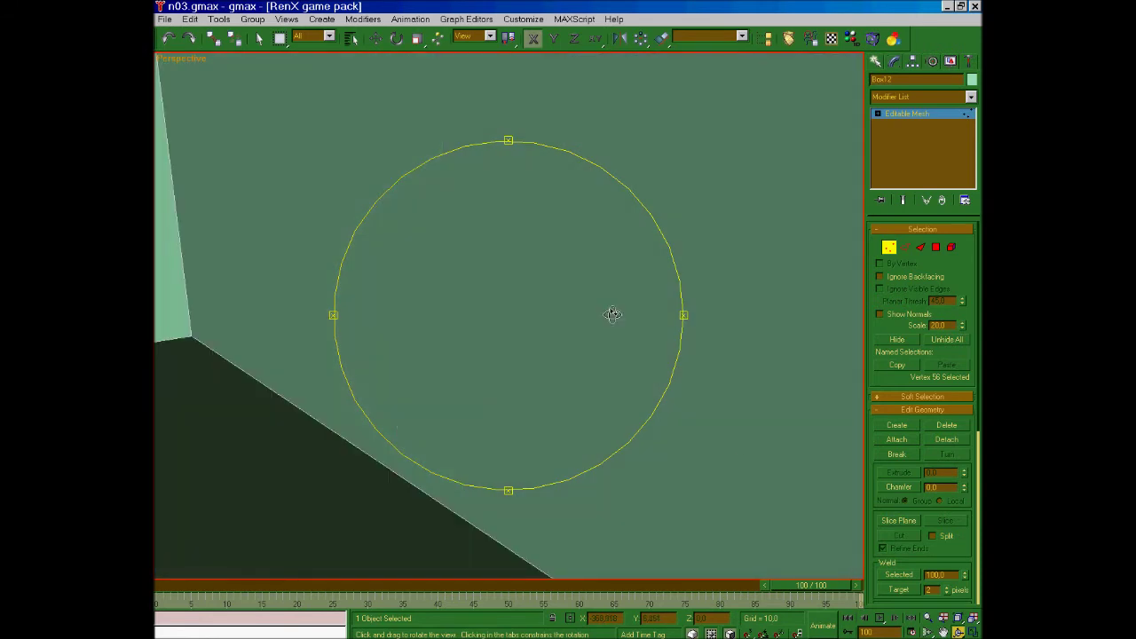
{"action": "left_click", "coordinate": [927, 617]}
{"action": "left_click_drag", "start_coordinate": [533, 338], "coordinate": [536, 338]}
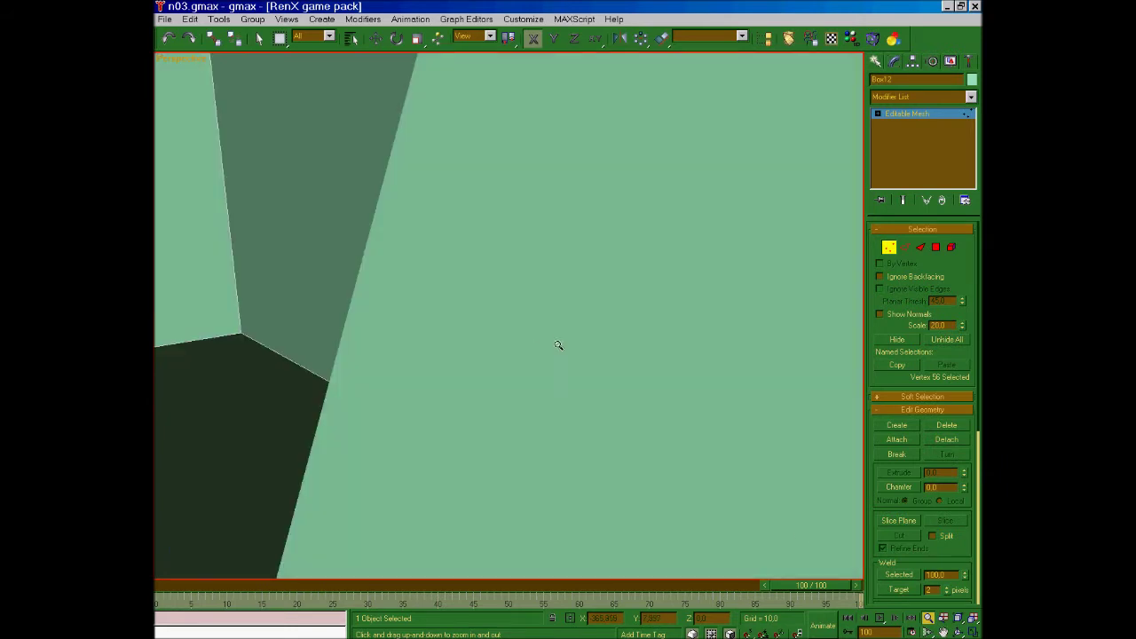
{"action": "left_click", "coordinate": [959, 631]}
{"action": "mouse_move", "coordinate": [585, 322]}
{"action": "left_mouse_down"}
{"action": "mouse_move", "coordinate": [507, 314]}
{"action": "mouse_move", "coordinate": [587, 326]}
{"action": "mouse_move", "coordinate": [573, 326]}
{"action": "left_mouse_up"}
Step: Bring the whole tunnel into view with the Move tool active and leave vertex editing
{"action": "scroll", "coordinate": [573, 327], "scroll_direction": "down", "scroll_amount": 5}
{"action": "mouse_move", "coordinate": [471, 327]}
{"action": "left_mouse_down"}
{"action": "mouse_move", "coordinate": [499, 360]}
{"action": "mouse_move", "coordinate": [470, 326]}
{"action": "left_mouse_up"}
{"action": "key", "text": "w"}
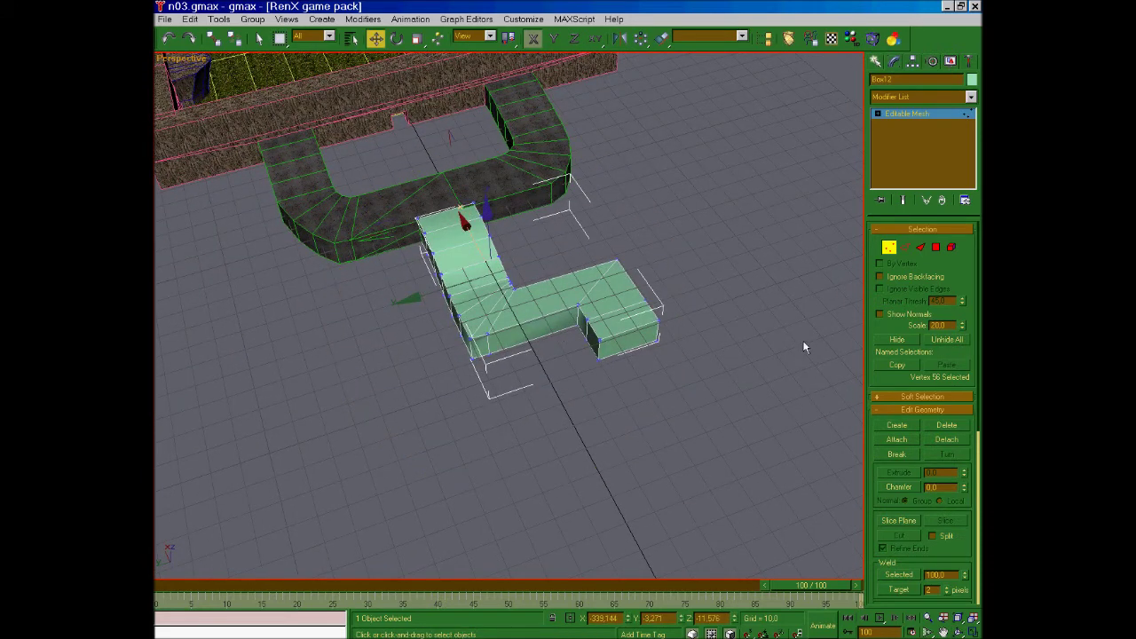
{"action": "left_click", "coordinate": [888, 249]}
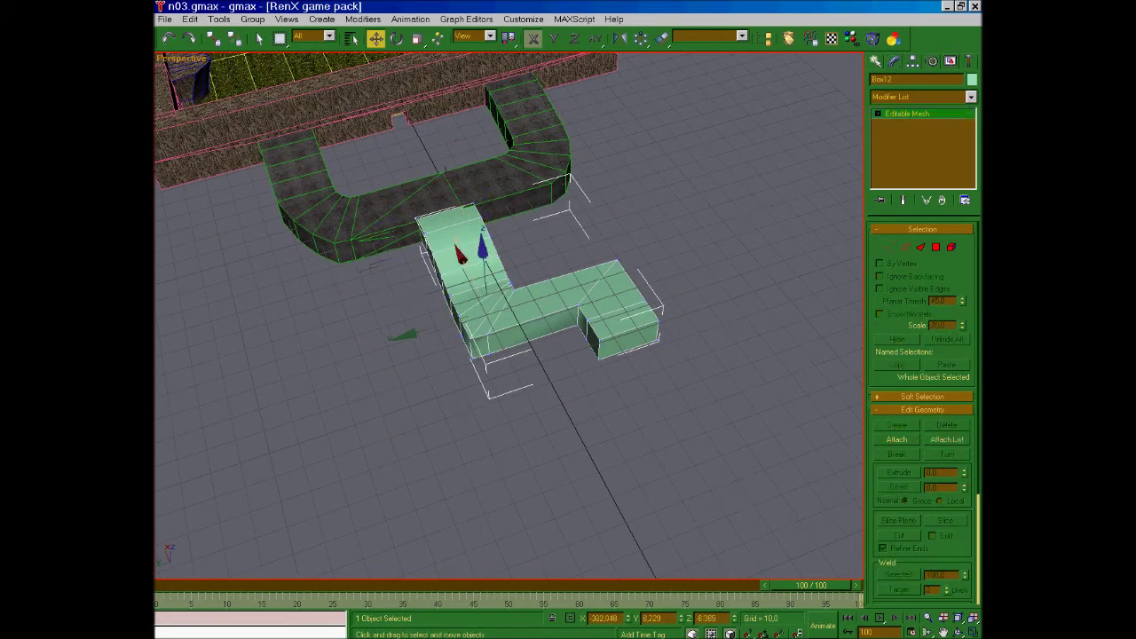
Step: Switch to the Kladblok note and replace its text with "As you noticed ont his last part I made quite some mistakes."
{"action": "key", "text": "alt+Tab"}
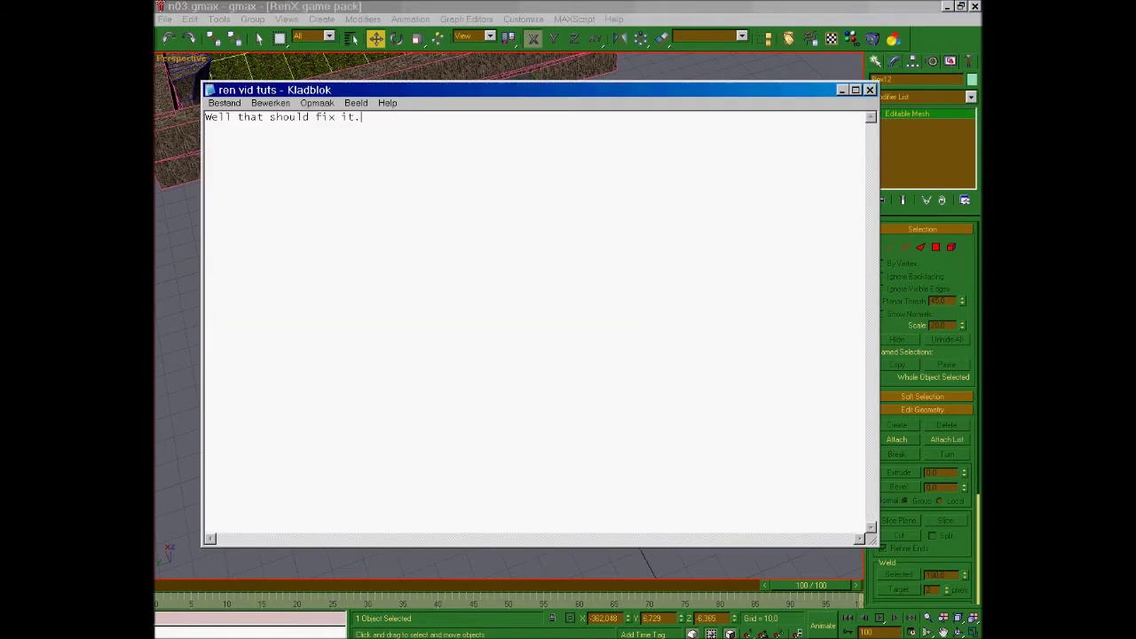
{"action": "key", "text": "ctrl+a"}
{"action": "type", "text": "As you noticed ont his last part I made quite some mistajke"}
{"action": "key", "text": "BackSpace"}
{"action": "key", "text": "BackSpace"}
{"action": "key", "text": "BackSpace"}
{"action": "type", "text": "kes."}
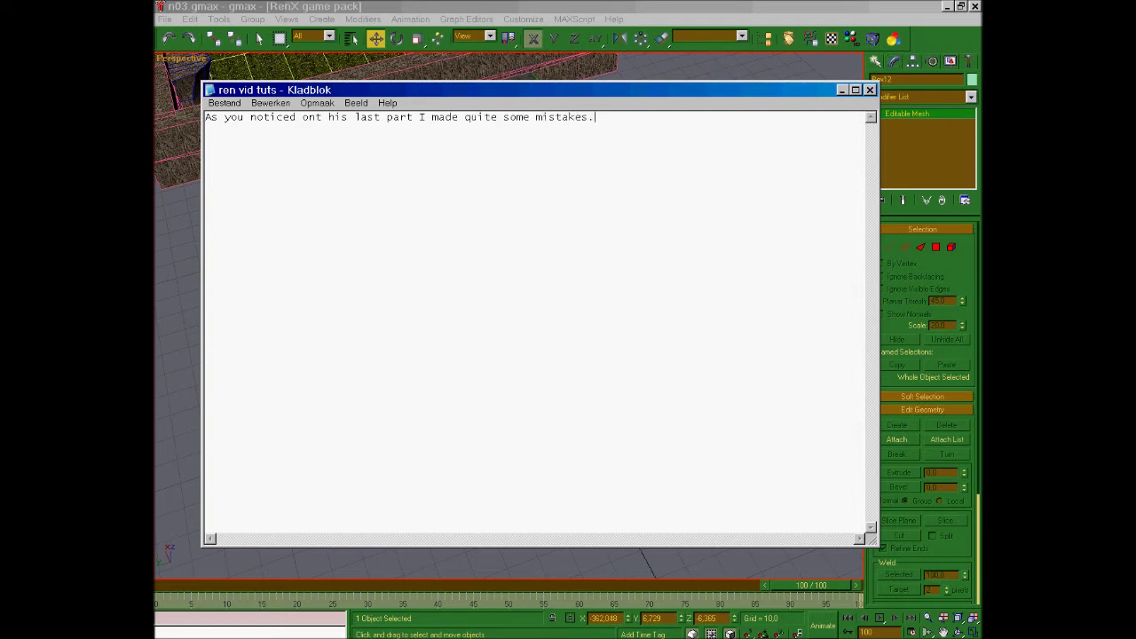
Step: Add "Obviously it's a good thing to check (like I did) if u screwed something up before you prcoeed." to the note
{"action": "type", "text": " Obviously it's a good thing to check (like I did)"}
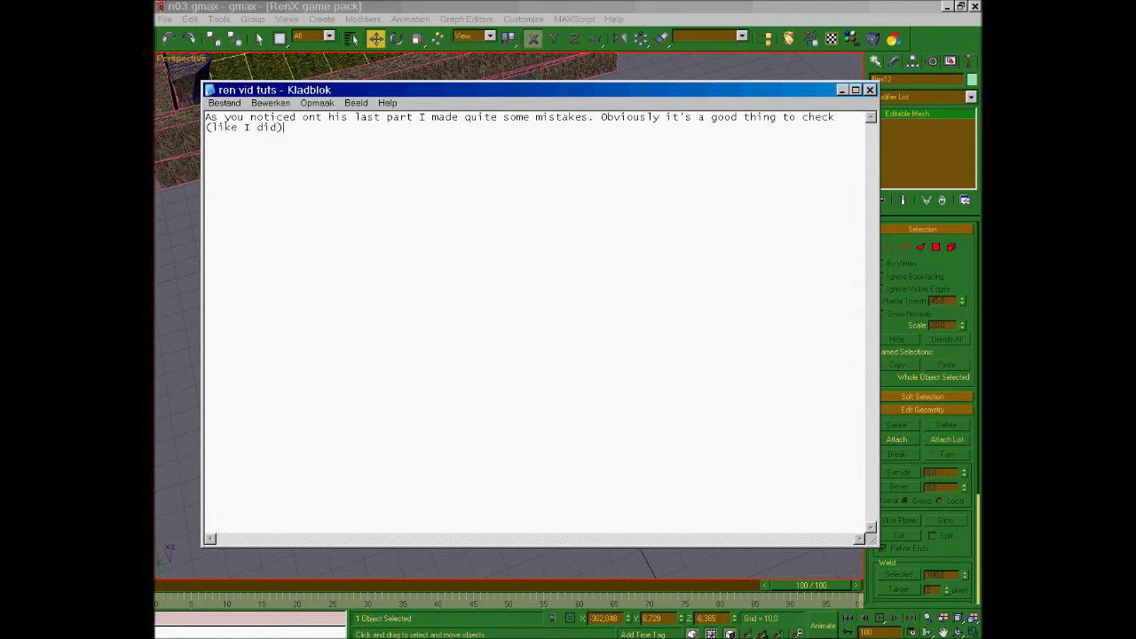
{"action": "type", "text": " if u screwed something uip"}
{"action": "key", "text": "BackSpace"}
{"action": "type", "text": "p."}
{"action": "type", "text": "before you pr"}
{"action": "type", "text": "coeed."}
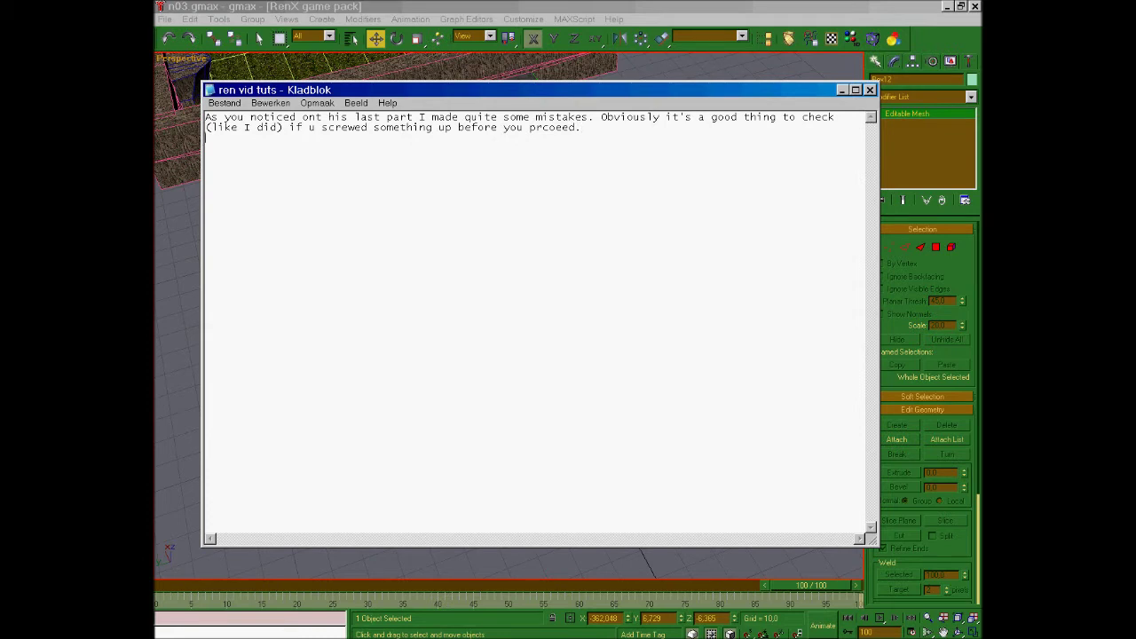
Step: Add the line "Now that this is done. Wrapping up and exporting and looking at it in LE once again (final time I swear).", breaking before "I"
{"action": "type", "text": "Now that this "}
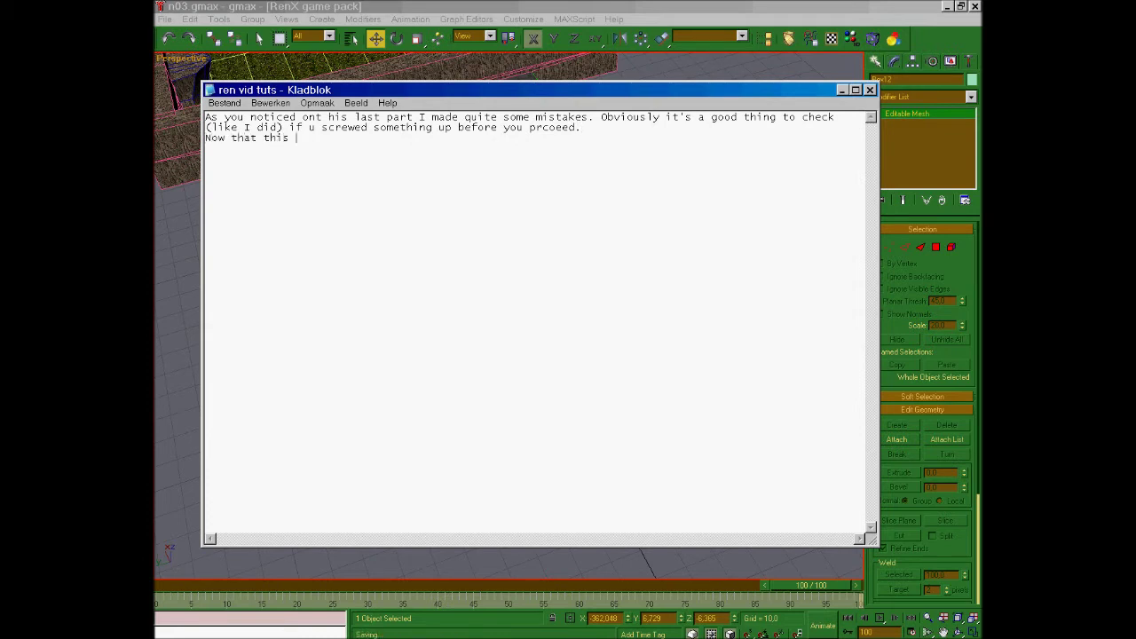
{"action": "type", "text": "is done. Wrap"}
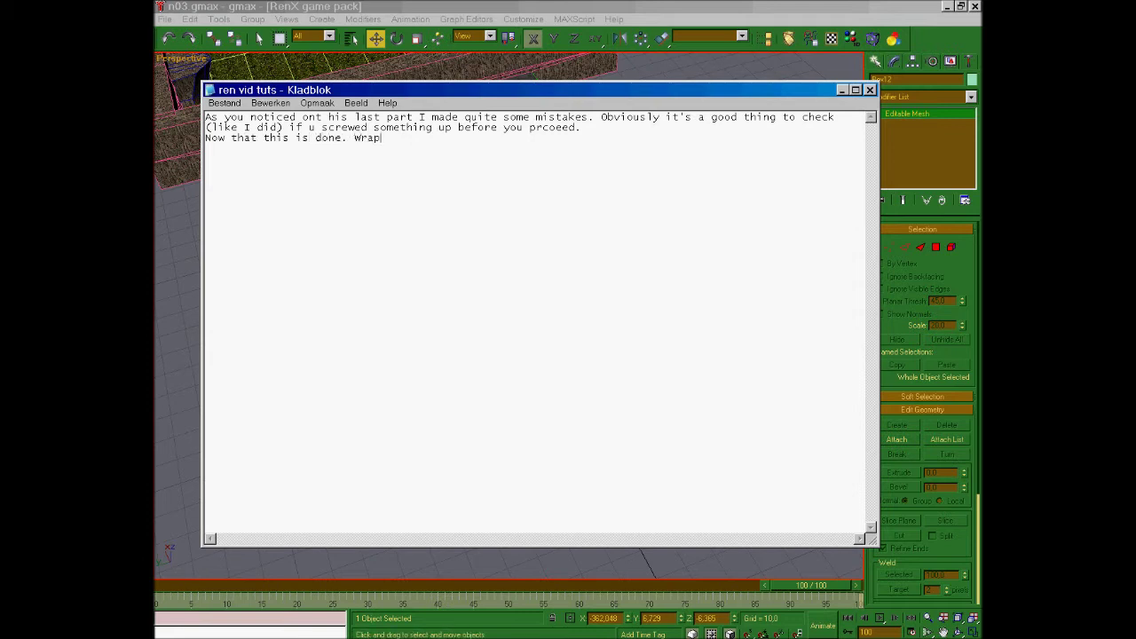
{"action": "type", "text": "ping up and exporting and looking at it in LE onc"}
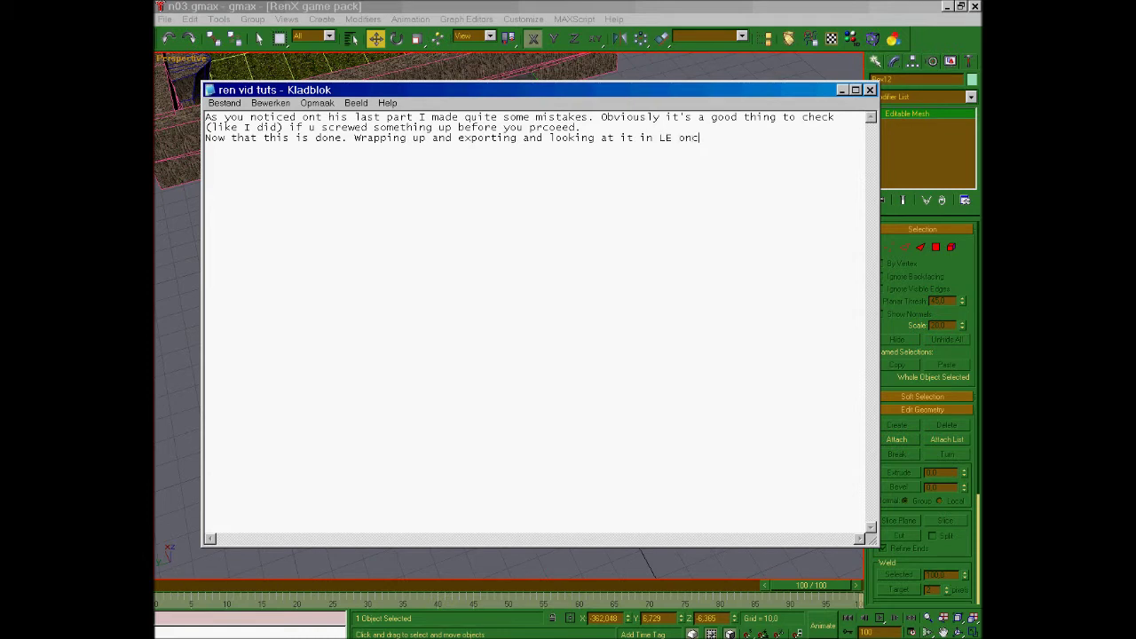
{"action": "type", "text": "e again (final time I swear)"}
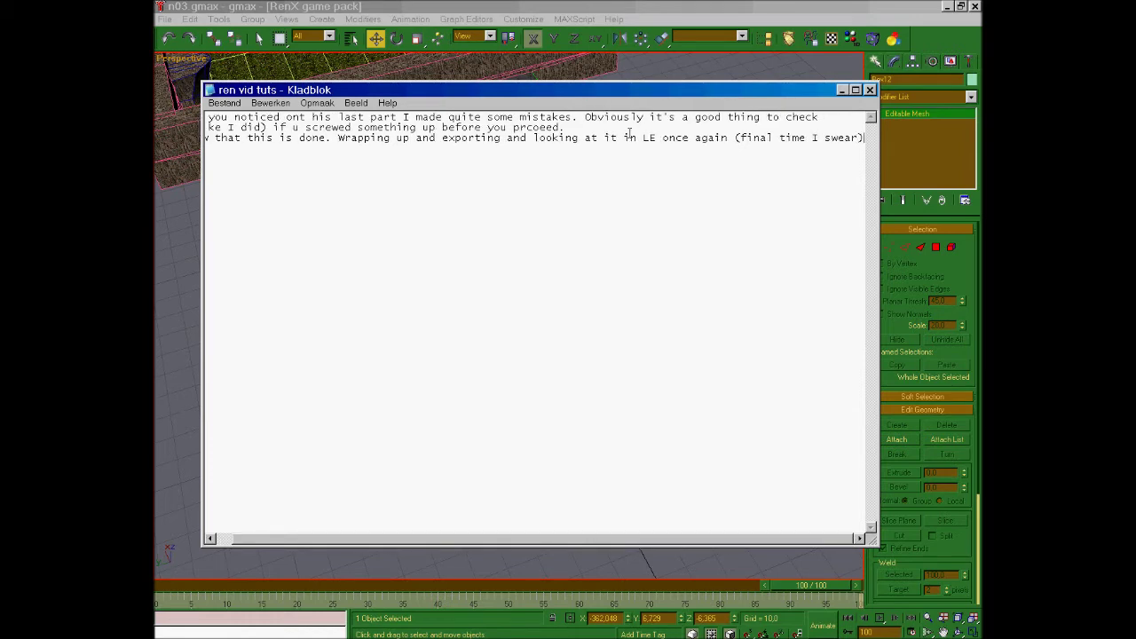
{"action": "type", "text": "."}
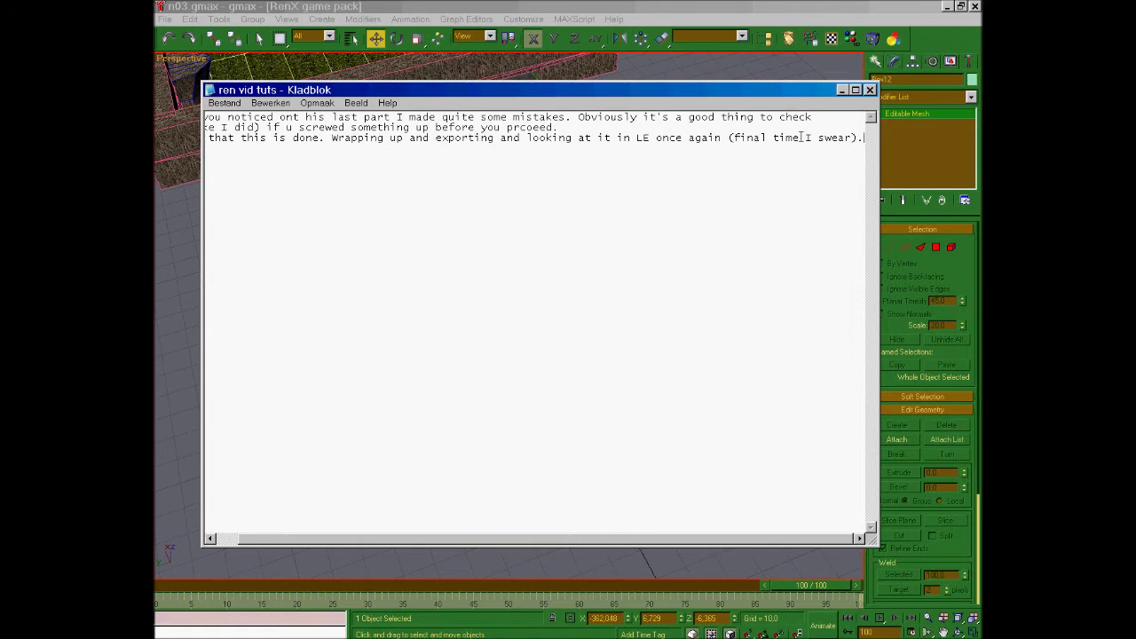
{"action": "left_click", "coordinate": [806, 136]}
{"action": "key", "text": "Return"}
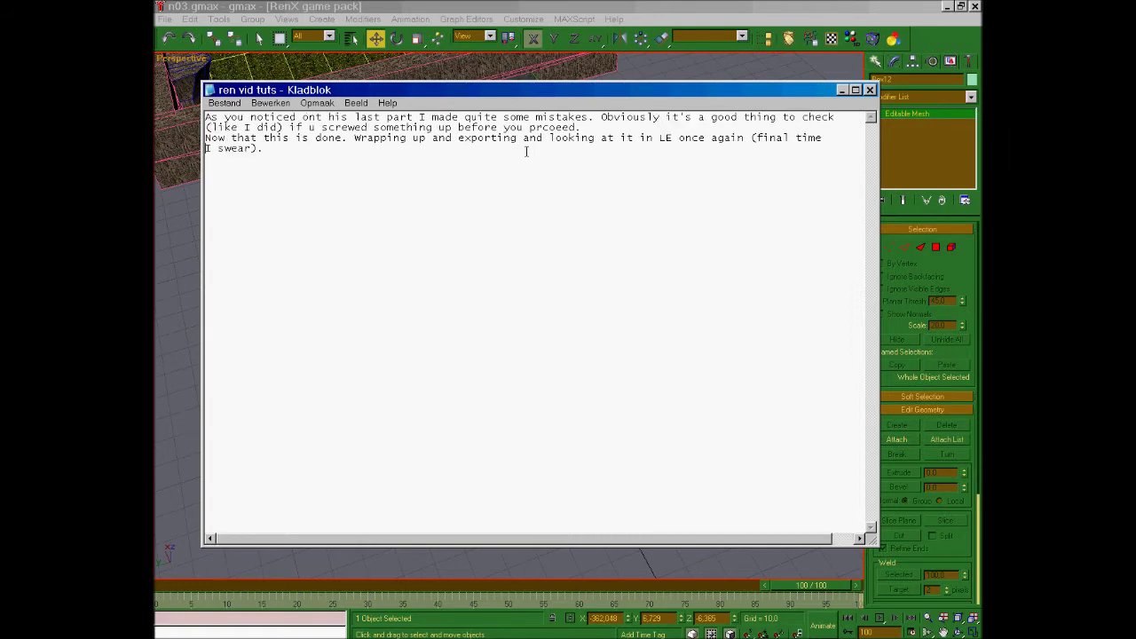
Step: Insert ", unless you want more? :p" after "I swear" in the note and return to gmax
{"action": "left_click", "coordinate": [251, 149]}
{"action": "type", "text": ", unles"}
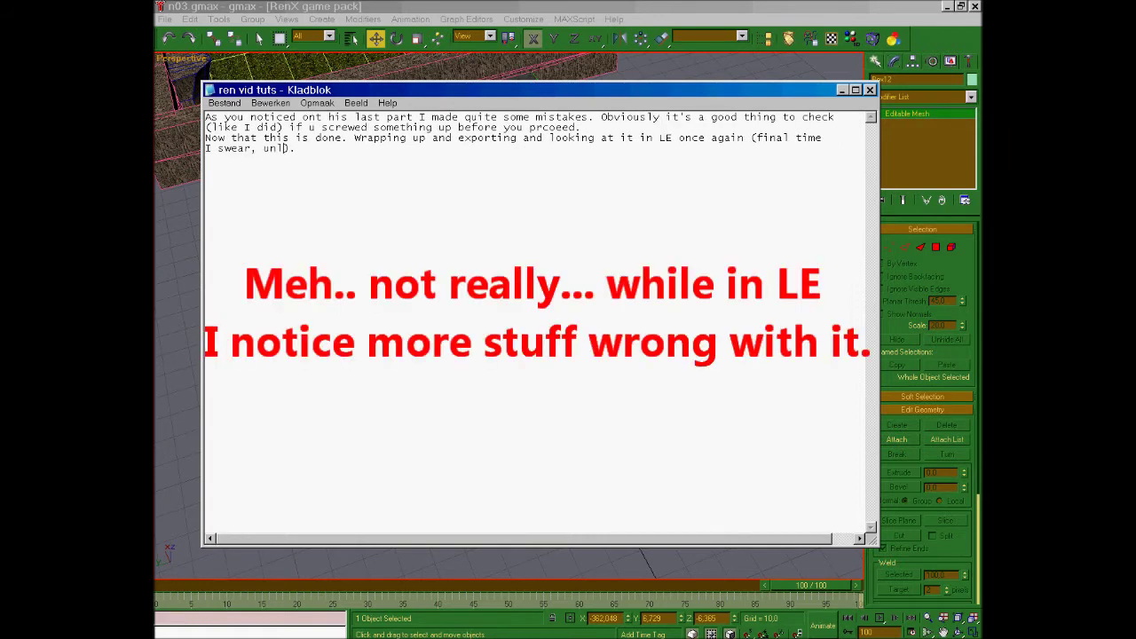
{"action": "type", "text": "s yo"}
{"action": "type", "text": "u want more?"}
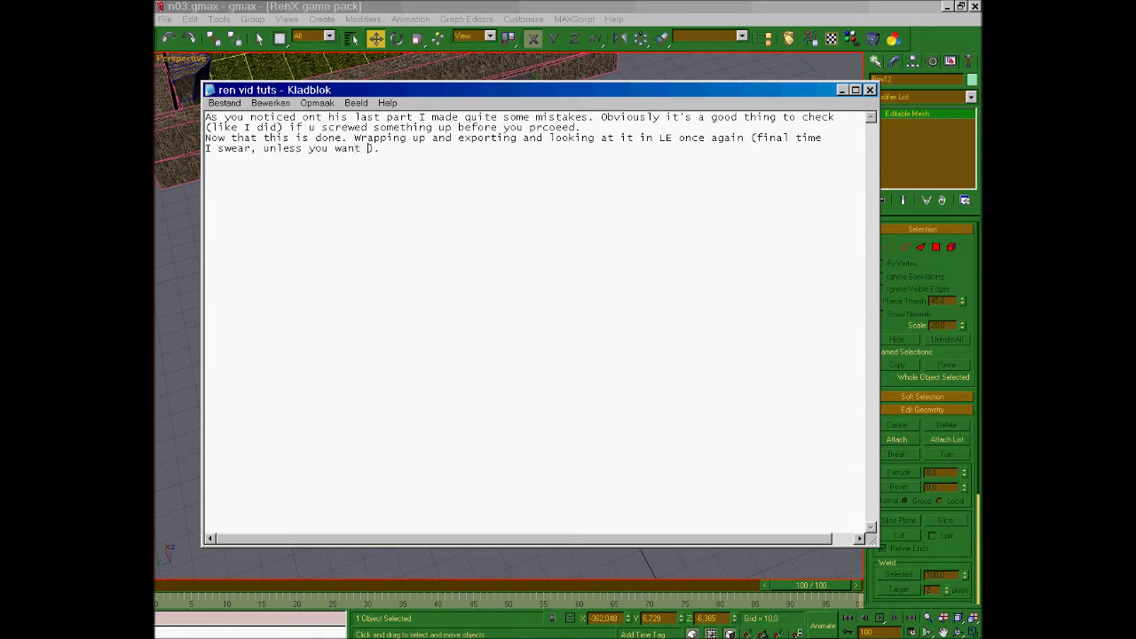
{"action": "type", "text": " :p"}
{"action": "left_click", "coordinate": [544, 4]}
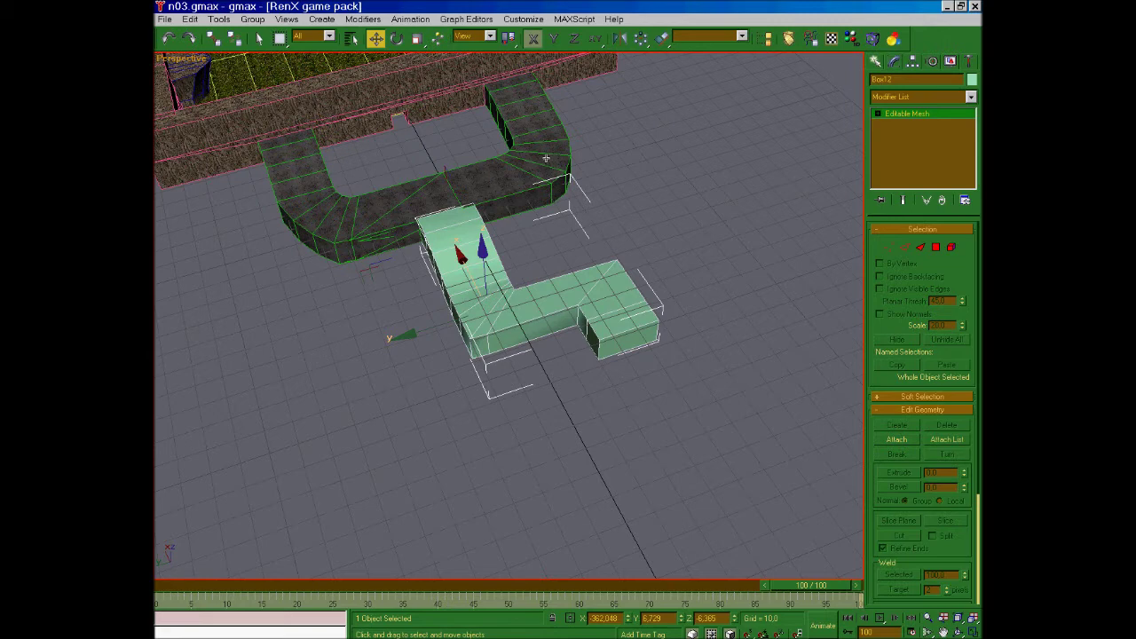
Step: Select the dark U-shaped tunnel and set the geometry creation category to Standard Primitives
{"action": "left_click", "coordinate": [729, 206]}
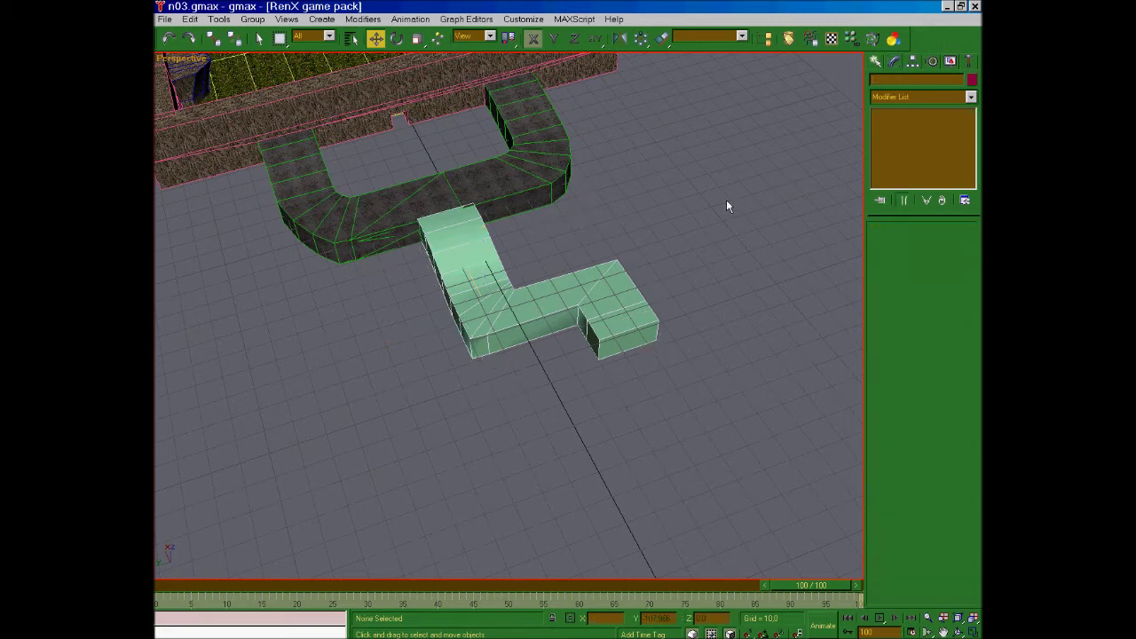
{"action": "left_click", "coordinate": [547, 178]}
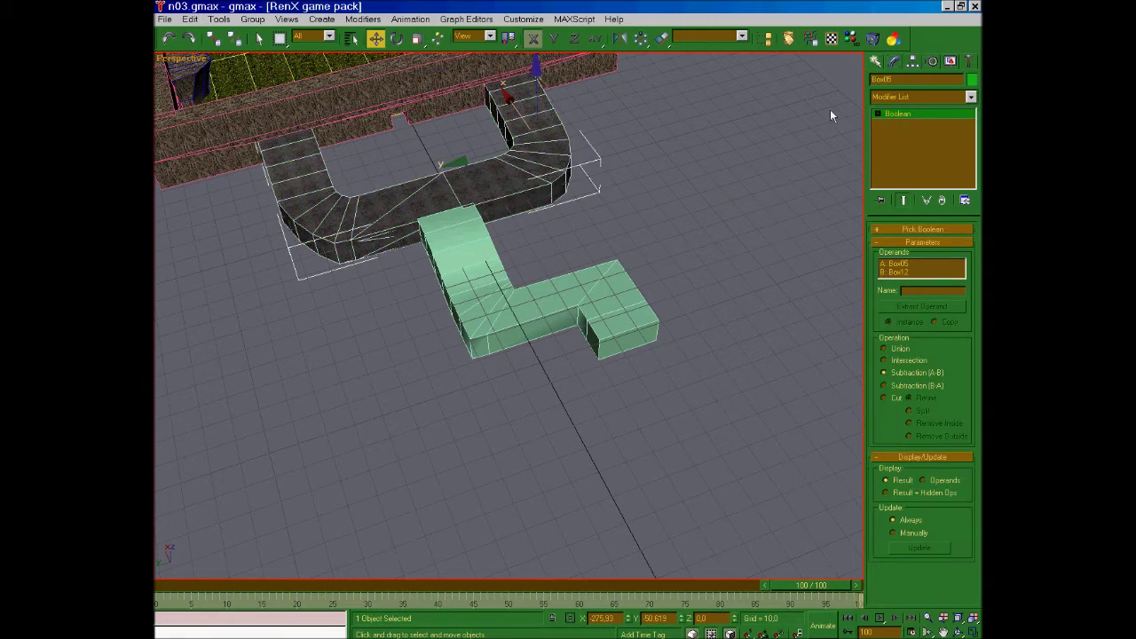
{"action": "left_click", "coordinate": [876, 60]}
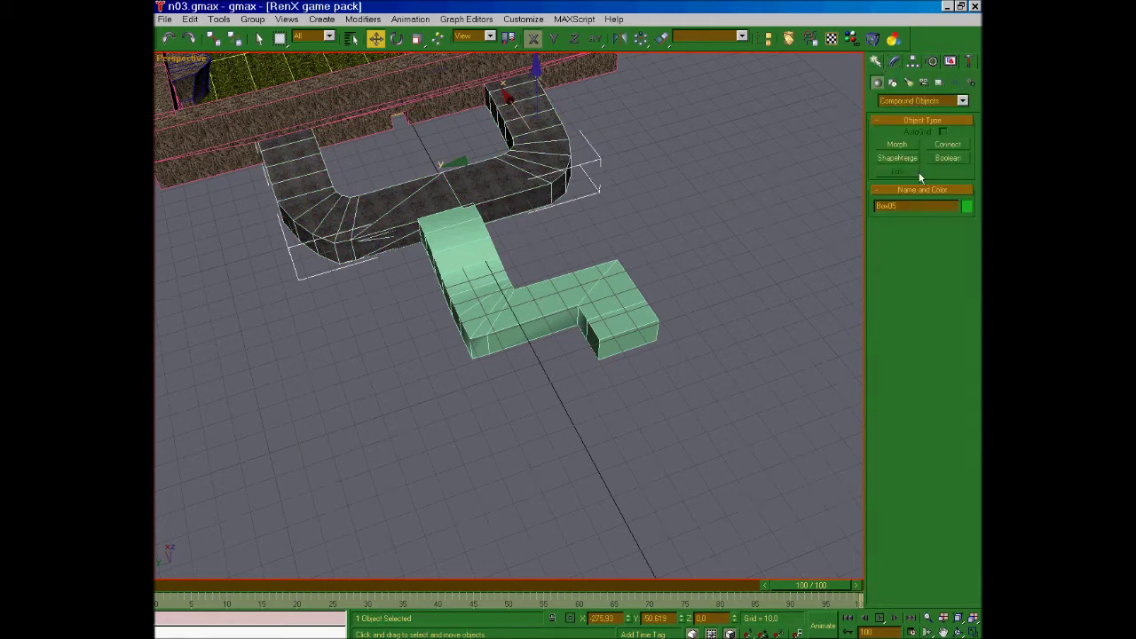
{"action": "left_click", "coordinate": [962, 100]}
{"action": "left_click", "coordinate": [900, 110]}
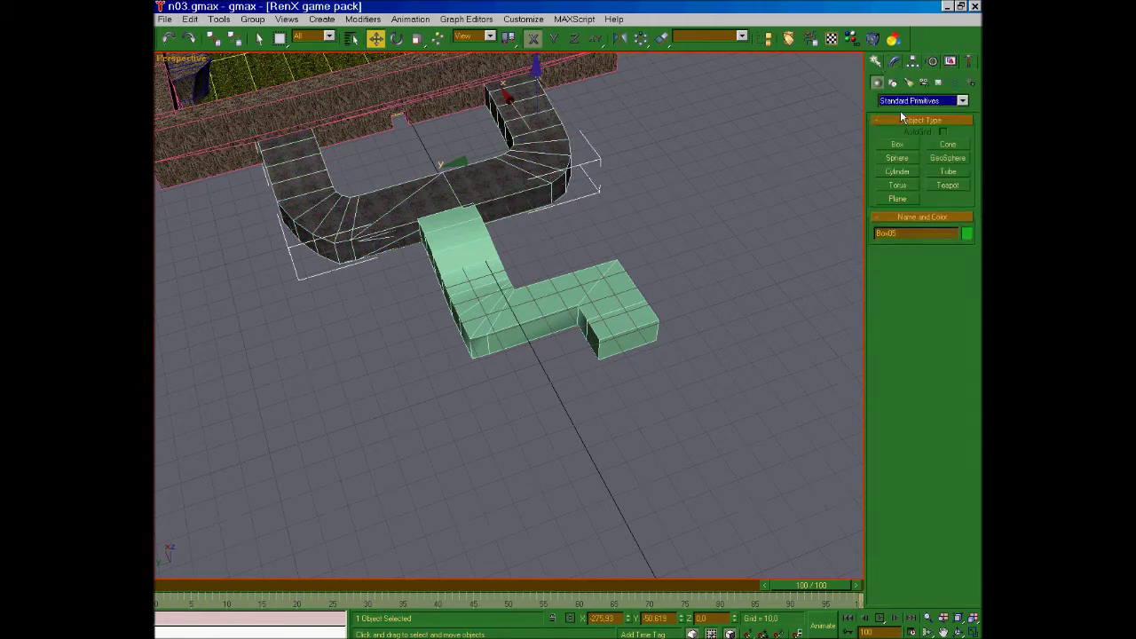
{"action": "left_click", "coordinate": [894, 63]}
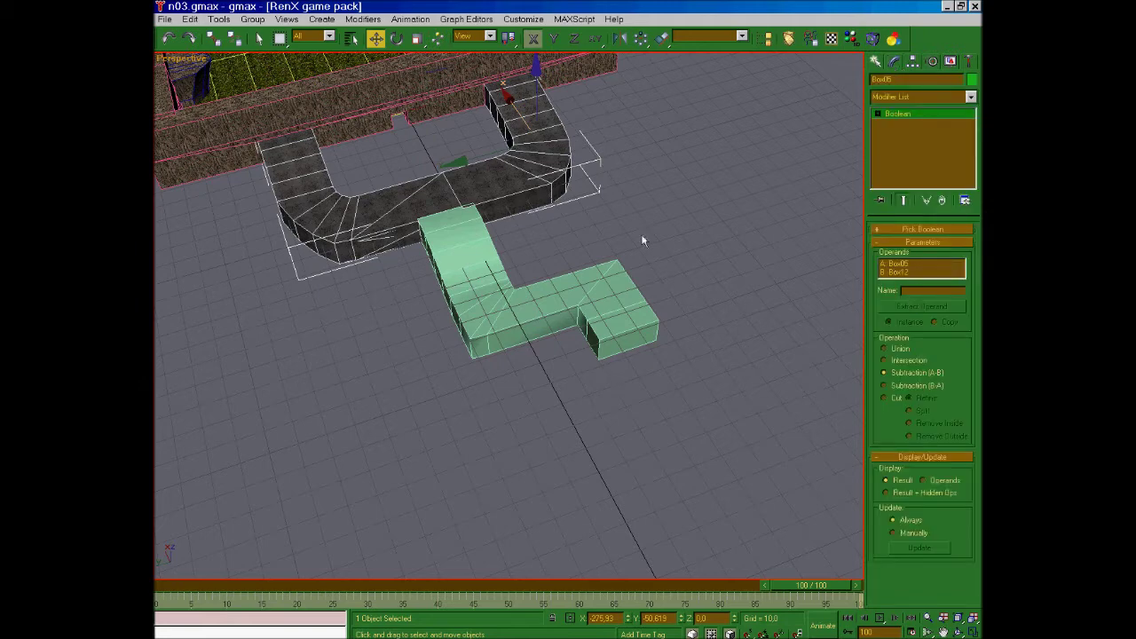
Step: Select the light-green dead-end tunnel mesh
{"action": "left_click", "coordinate": [501, 297]}
{"action": "right_click", "coordinate": [506, 306]}
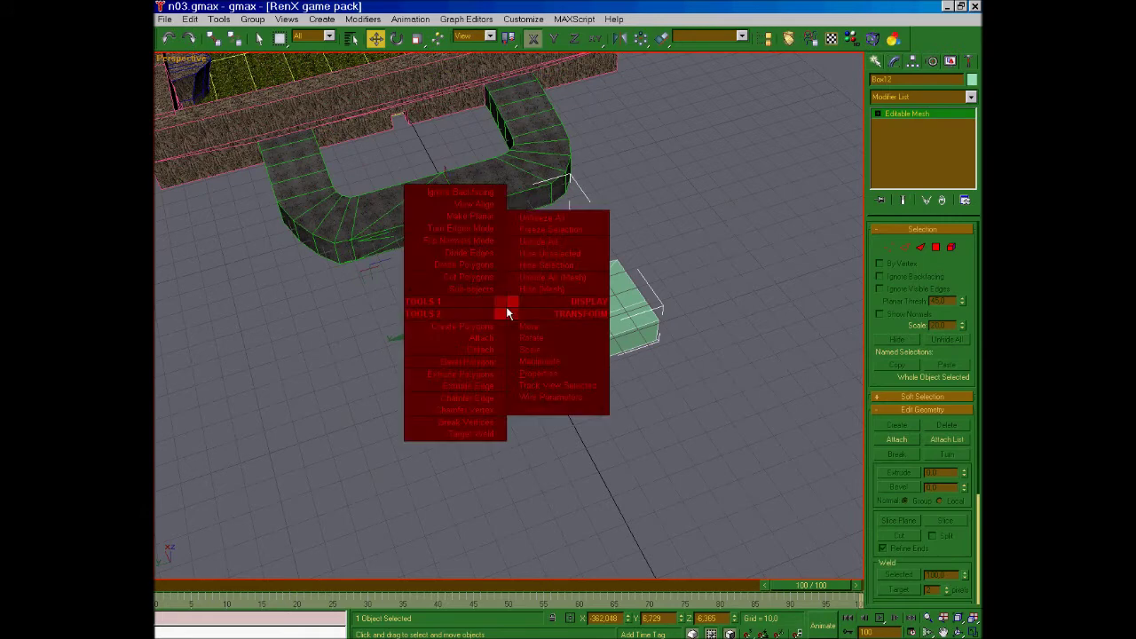
{"action": "left_click", "coordinate": [552, 196]}
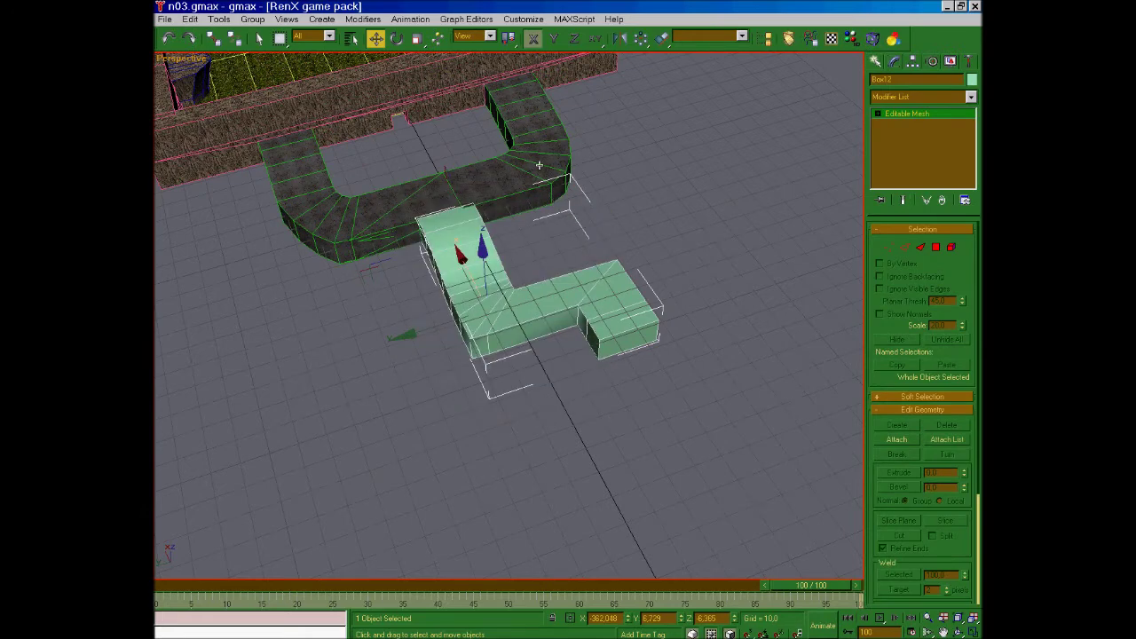
Step: Convert the U-shaped tunnel with the Boolean subtraction to an editable mesh
{"action": "left_click", "coordinate": [539, 165]}
{"action": "right_click", "coordinate": [539, 165]}
{"action": "mouse_move", "coordinate": [590, 253]}
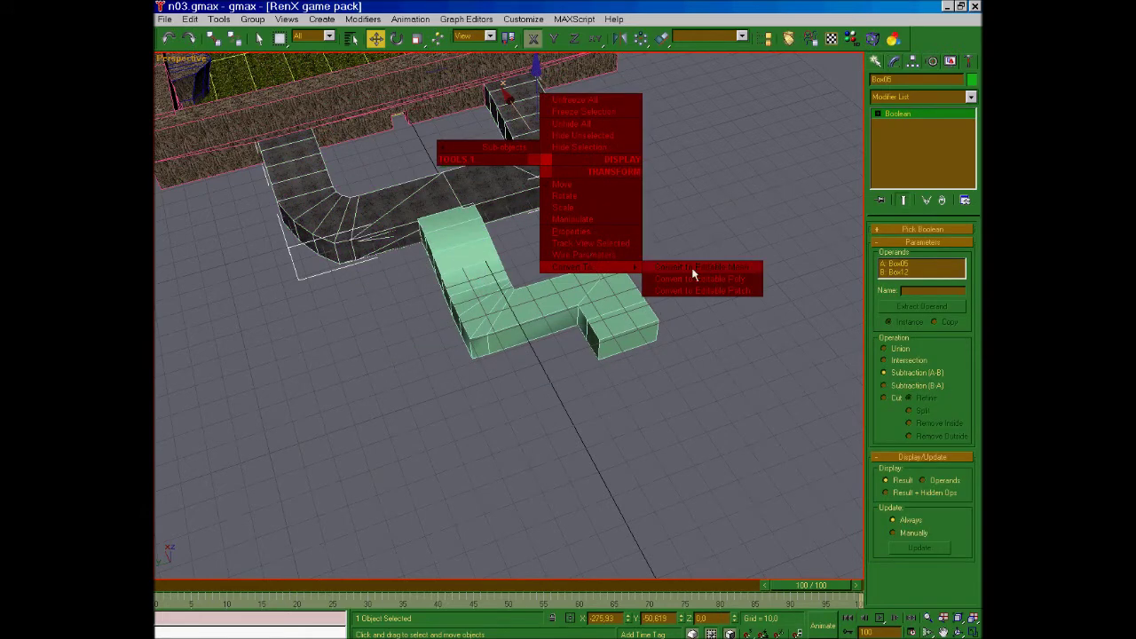
{"action": "left_click", "coordinate": [692, 272]}
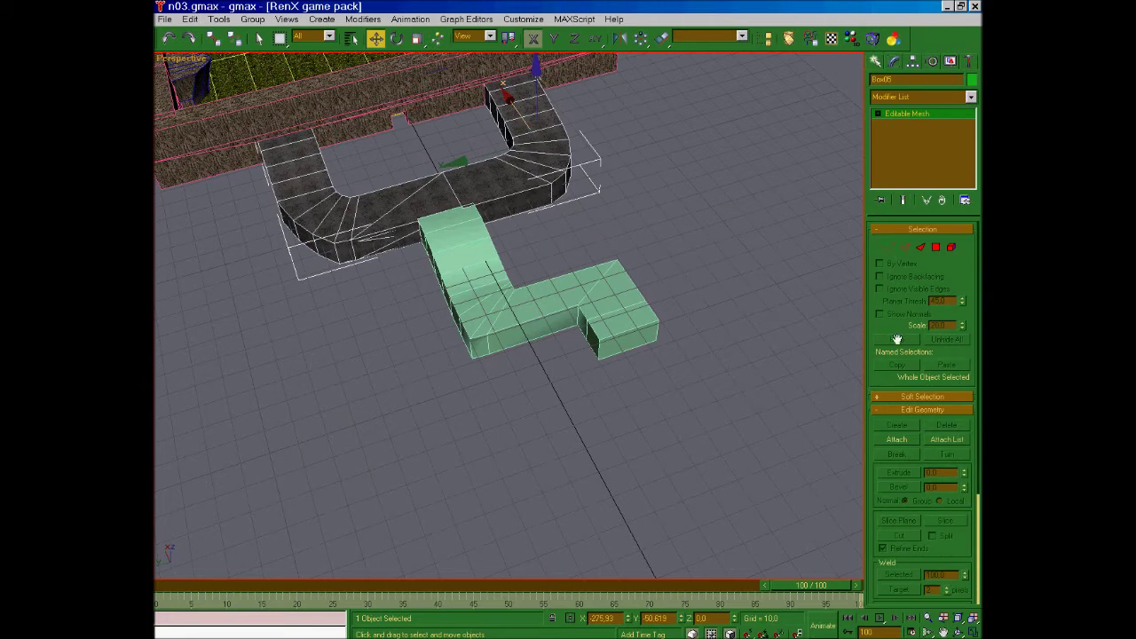
Step: Attach the branching tunnel section to the U-shaped tunnel mesh and deselect the merged object
{"action": "left_click", "coordinate": [896, 439]}
{"action": "left_click", "coordinate": [541, 313]}
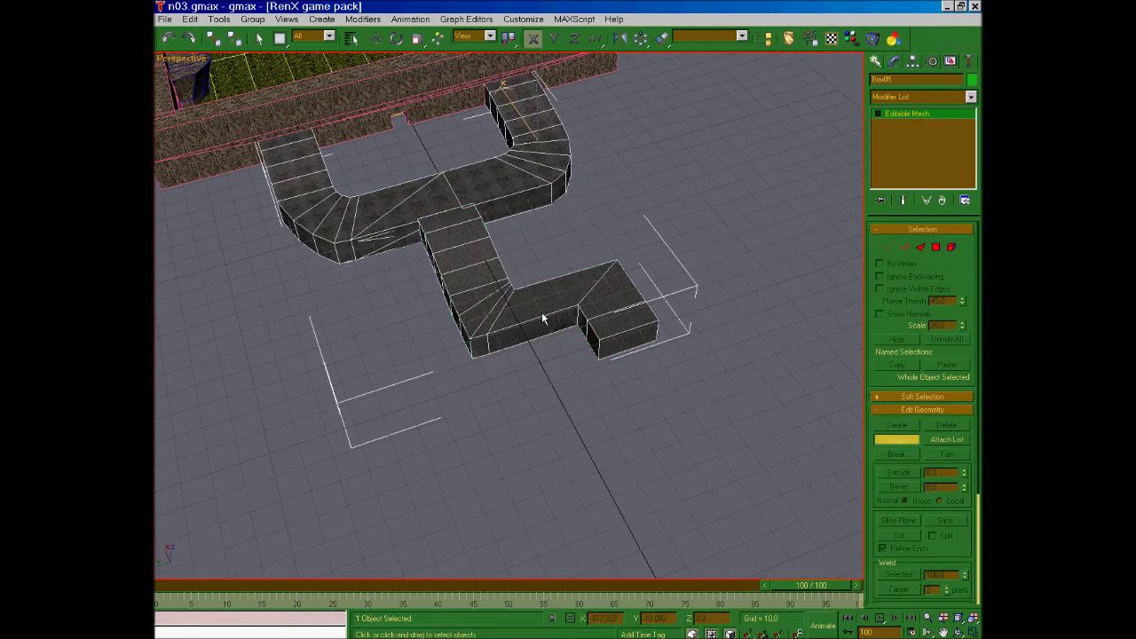
{"action": "key", "text": "w"}
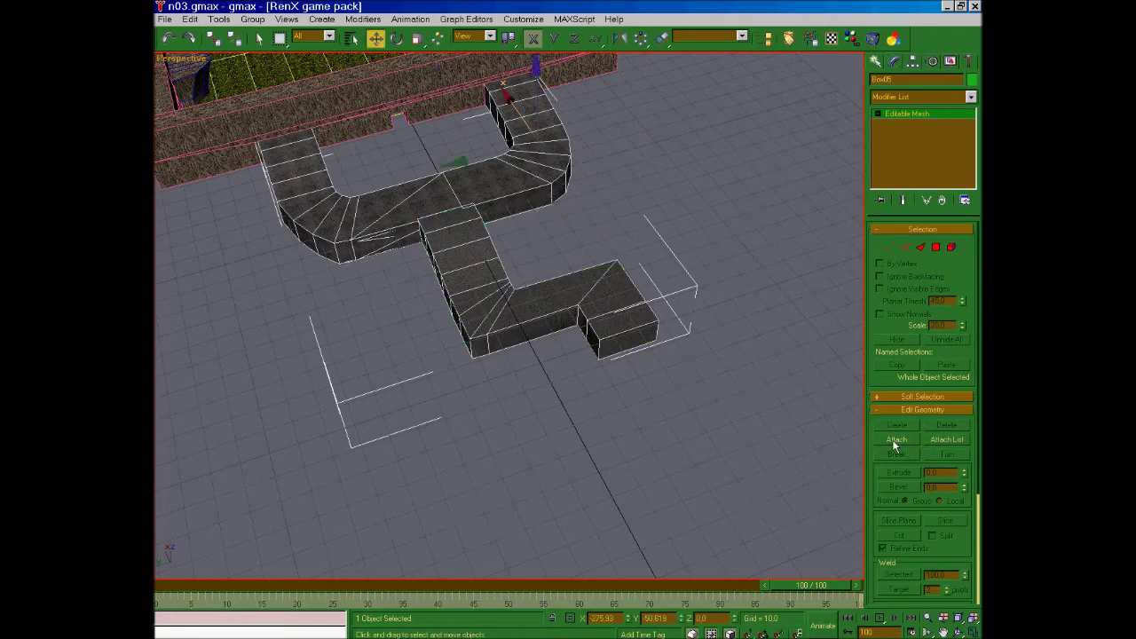
{"action": "right_click", "coordinate": [670, 274]}
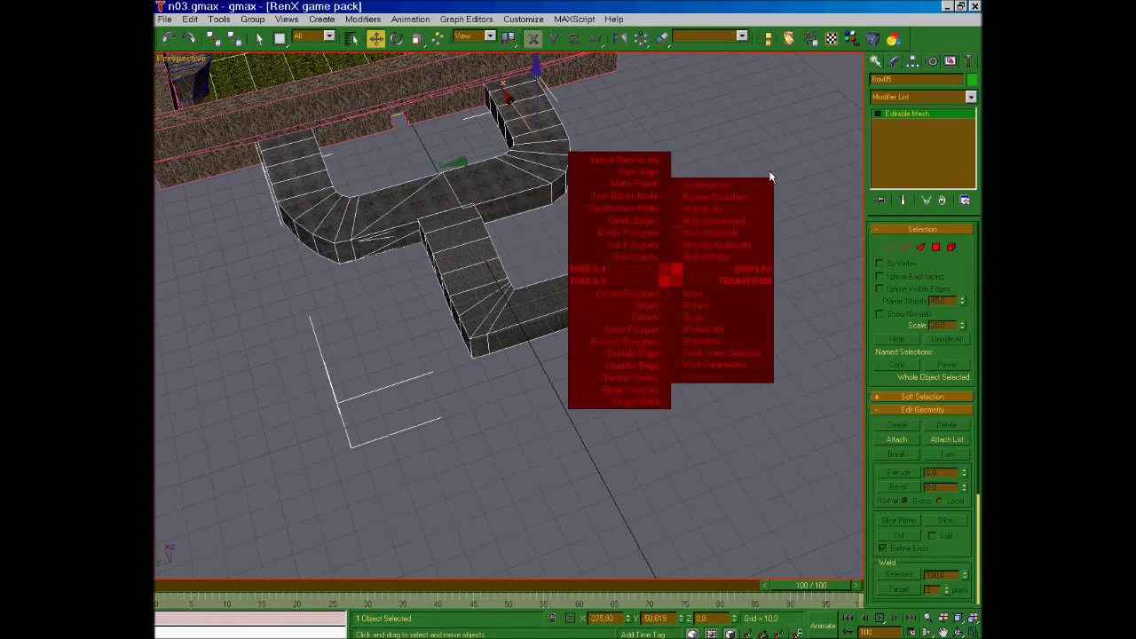
{"action": "left_click", "coordinate": [654, 247]}
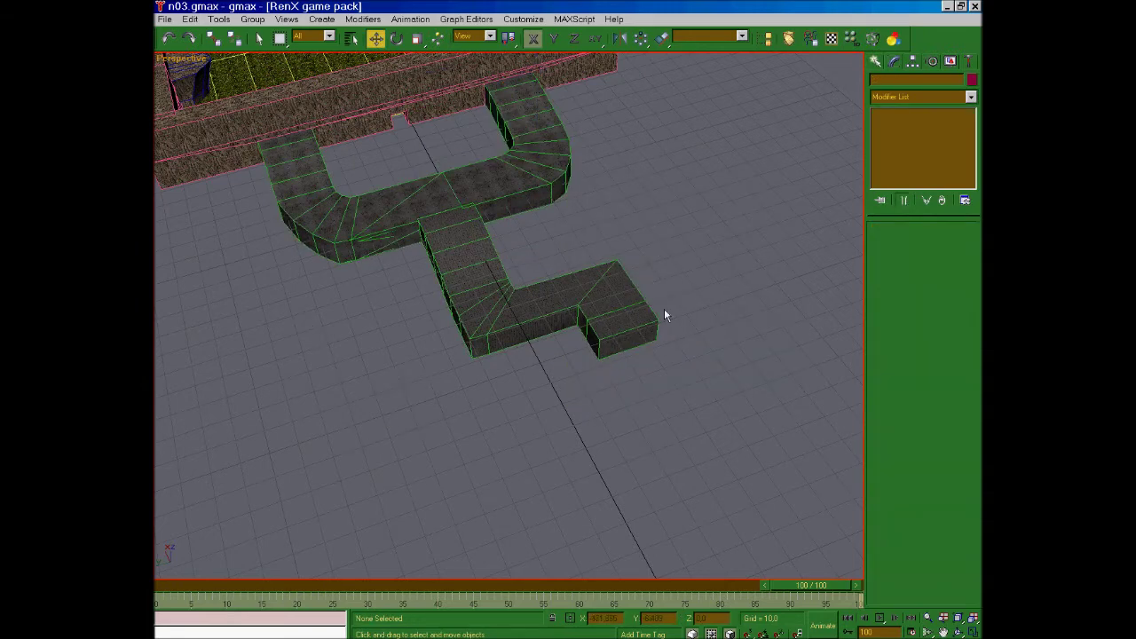
Step: Switch to Notepad and replace the text with "Given the way I placed it, welding ( the vertexes) in this case is not necessary."
{"action": "key", "text": "alt+Tab"}
{"action": "left_click_drag", "start_coordinate": [486, 171], "coordinate": [207, 116]}
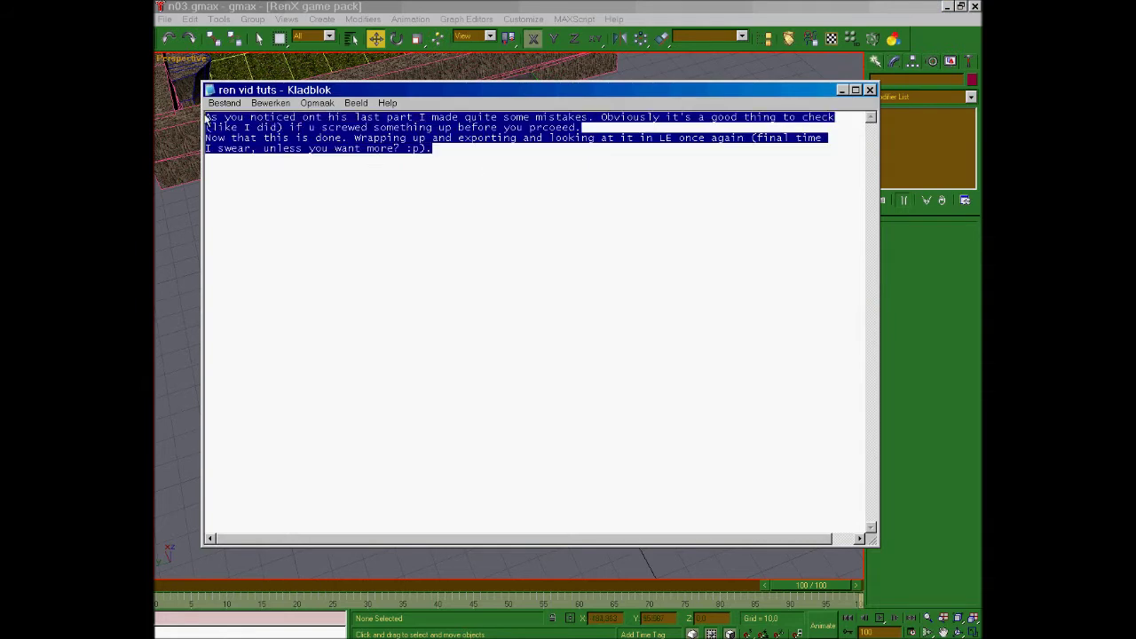
{"action": "type", "text": "Give"}
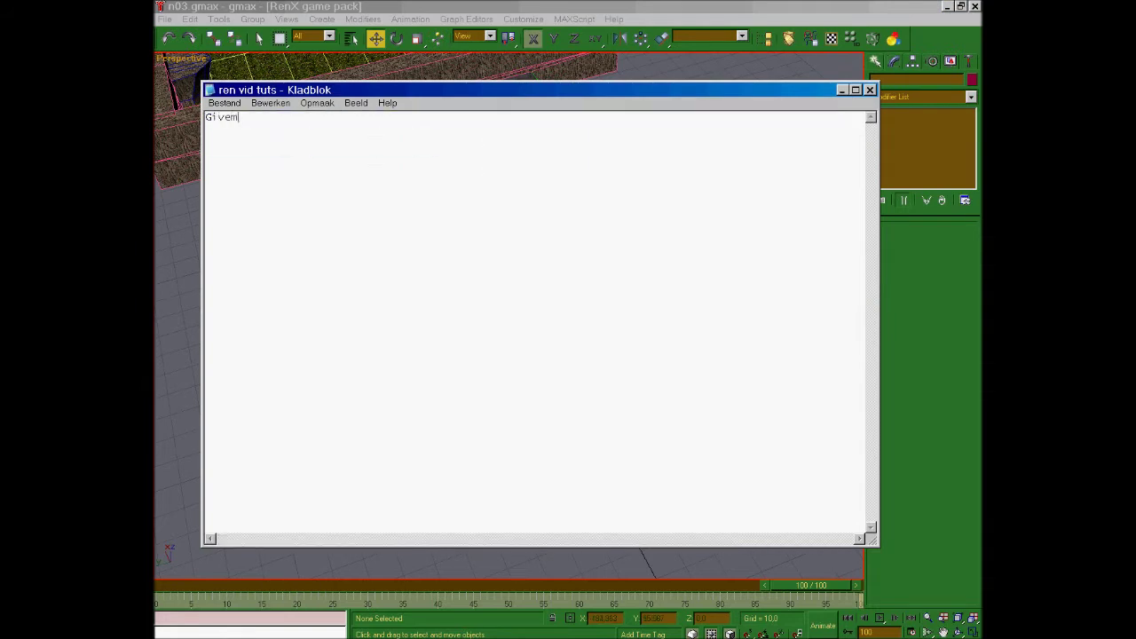
{"action": "type", "text": "n the way I placed it, welding in this case is "}
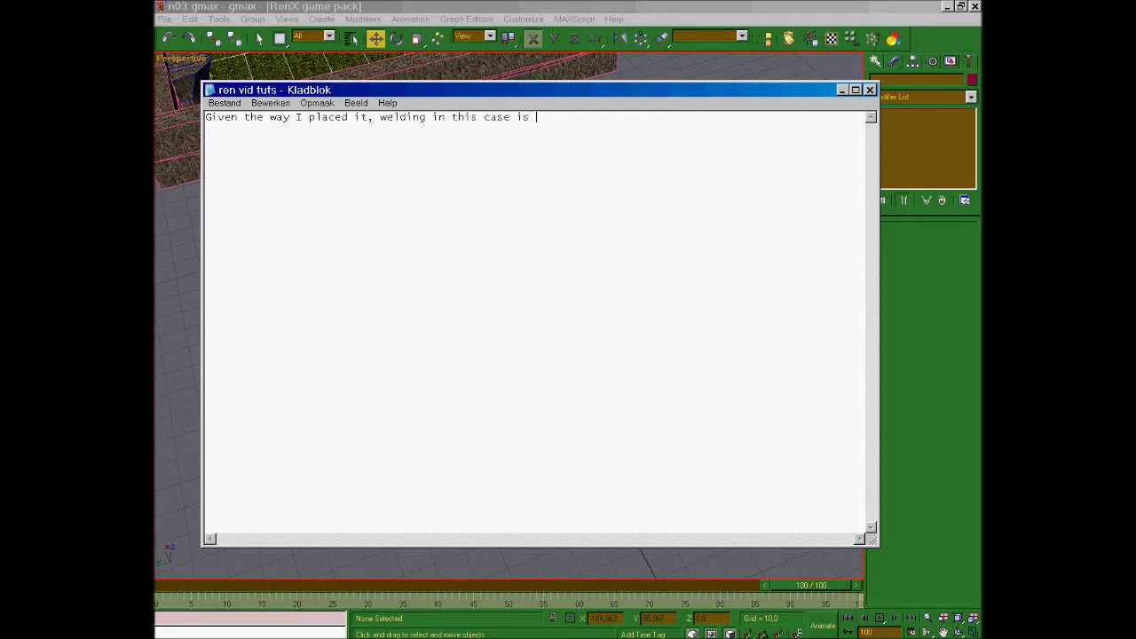
{"action": "type", "text": "not necessary."}
{"action": "left_click", "coordinate": [427, 117]}
{"action": "type", "text": "( the verte"}
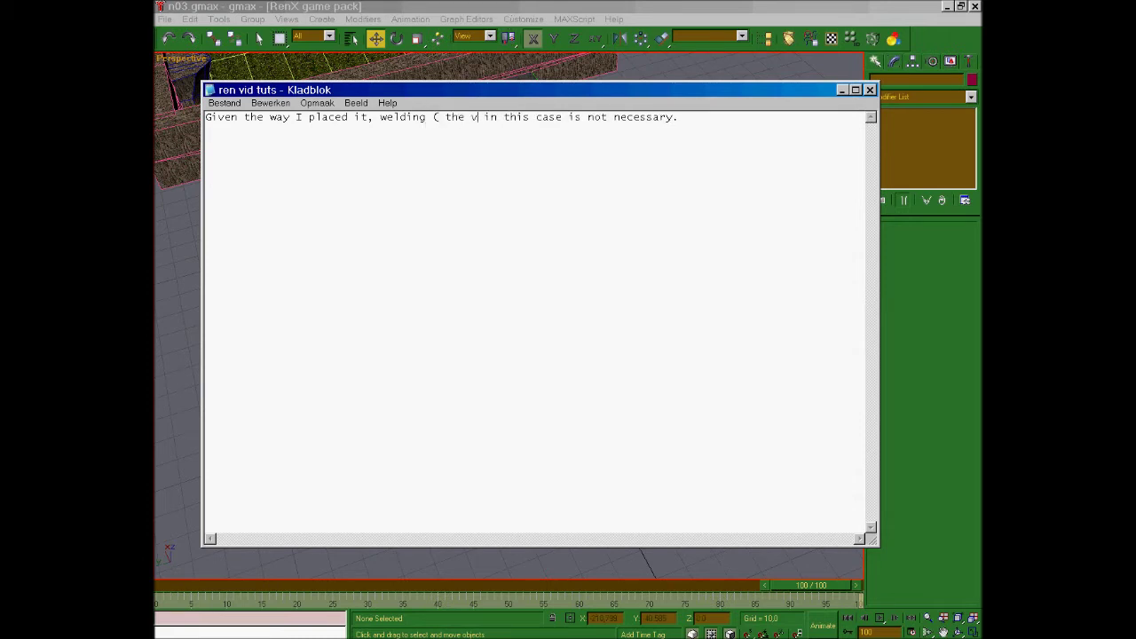
{"action": "type", "text": "xes)_"}
{"action": "key", "text": "BackSpace"}
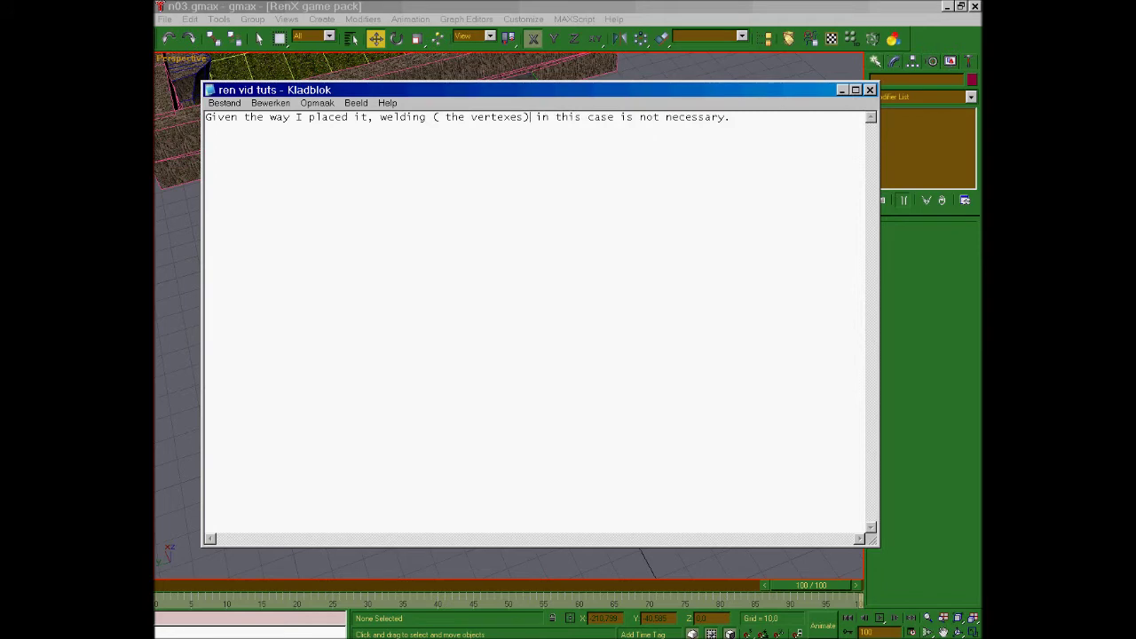
Step: Back in gmax, apply a UVW Map modifier to the merged tunnel with Box mapping and length, width and height of 10
{"action": "left_click", "coordinate": [584, 10]}
{"action": "left_click", "coordinate": [483, 240]}
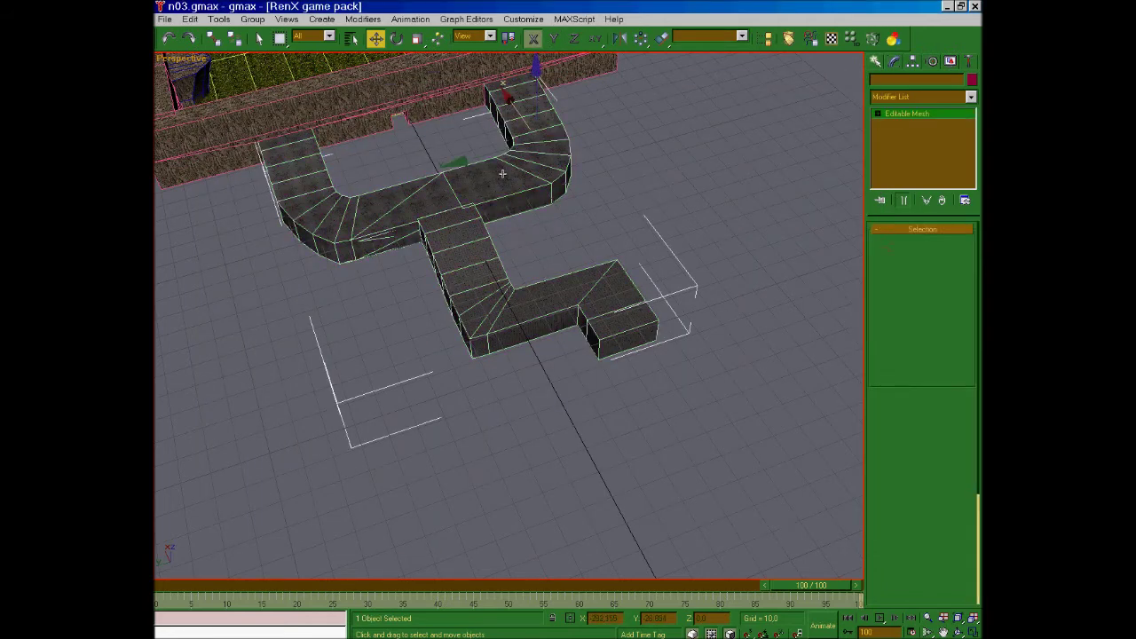
{"action": "left_click", "coordinate": [363, 18]}
{"action": "mouse_move", "coordinate": [407, 103]}
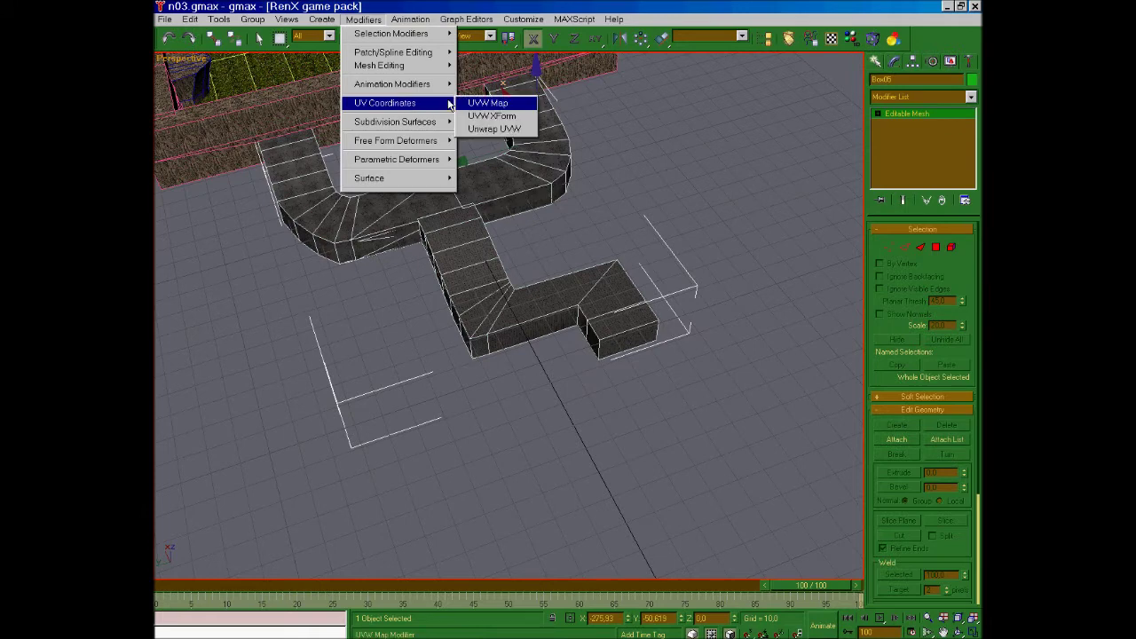
{"action": "left_click", "coordinate": [483, 103]}
{"action": "left_click", "coordinate": [902, 300]}
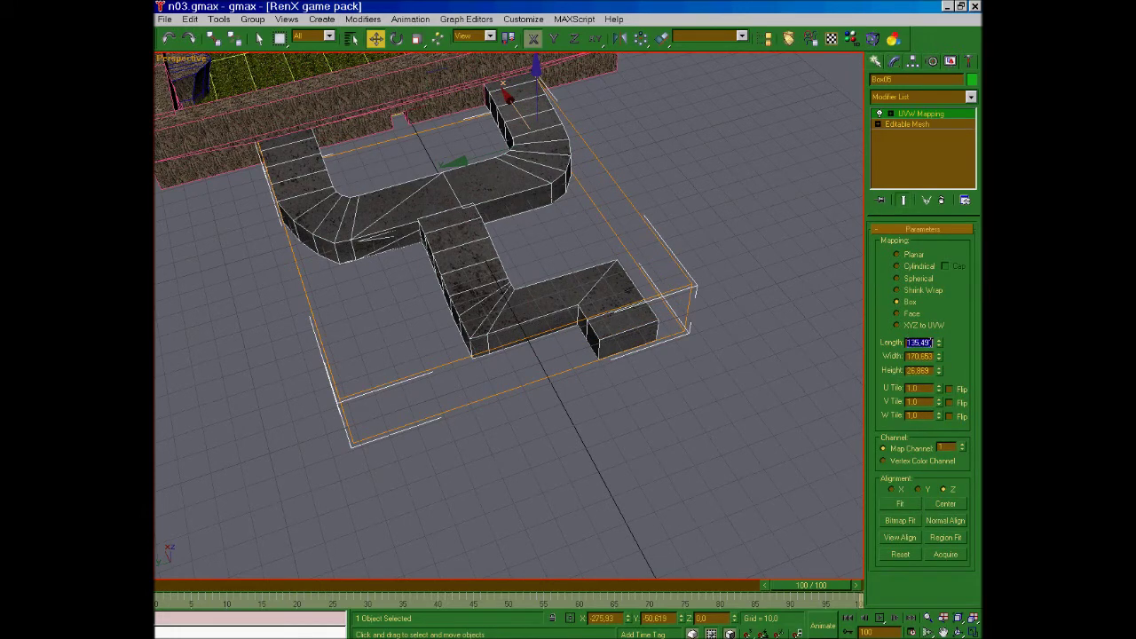
{"action": "left_click_drag", "start_coordinate": [938, 357], "coordinate": [936, 361]}
{"action": "key", "text": "Tab"}
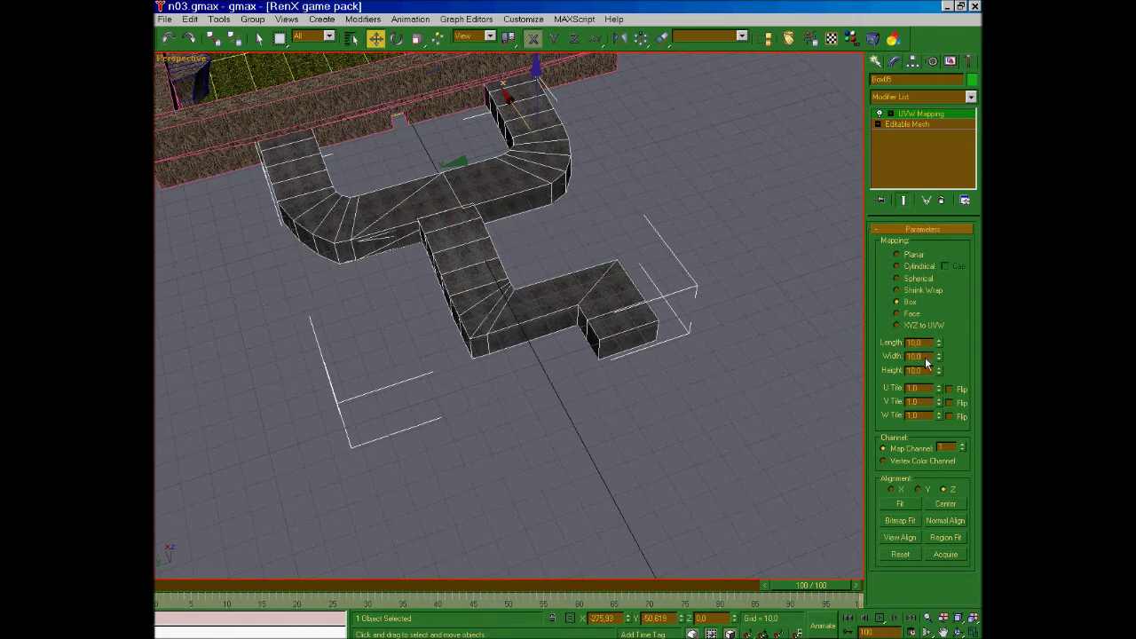
{"action": "left_click", "coordinate": [754, 376]}
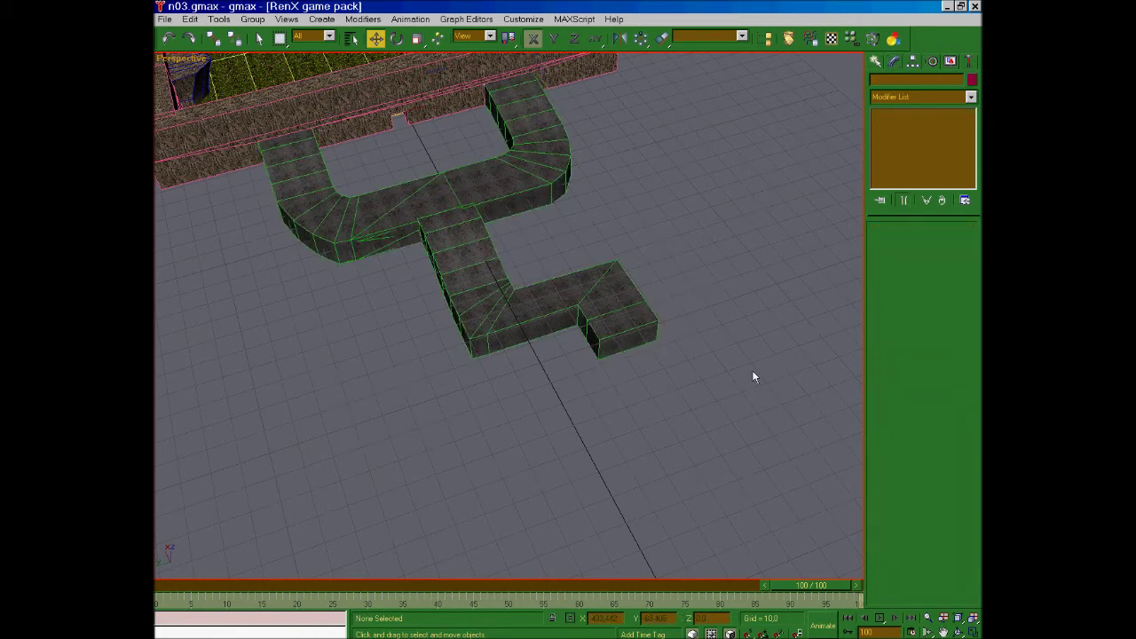
Step: Check the merged tunnel's W3D export settings, including its geometry and collision options
{"action": "left_click", "coordinate": [604, 299]}
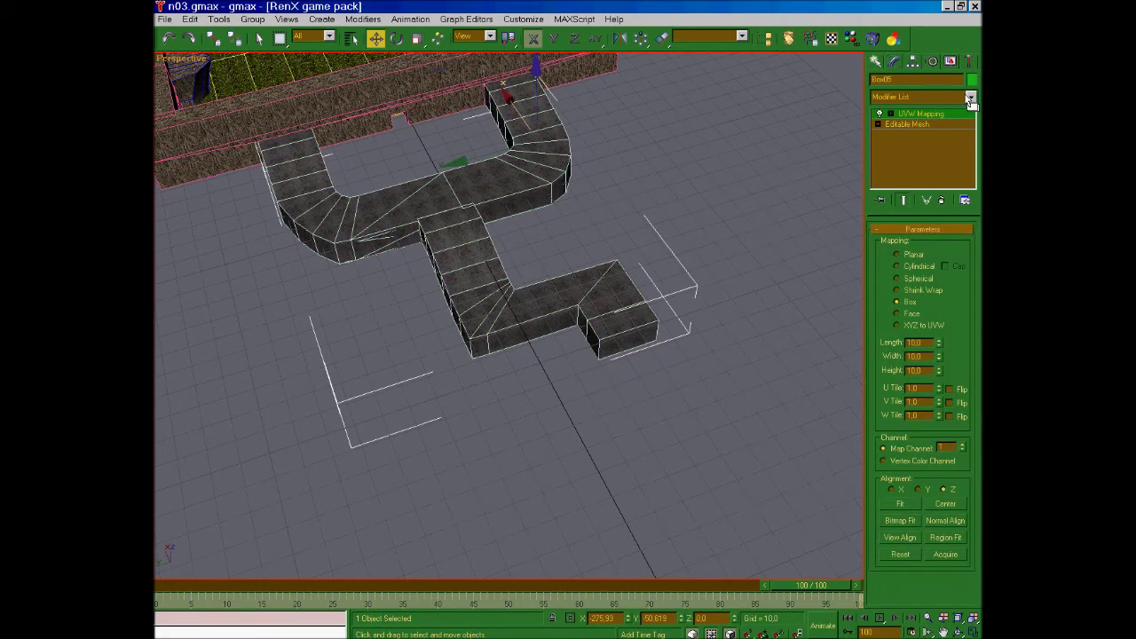
{"action": "left_click", "coordinate": [969, 61]}
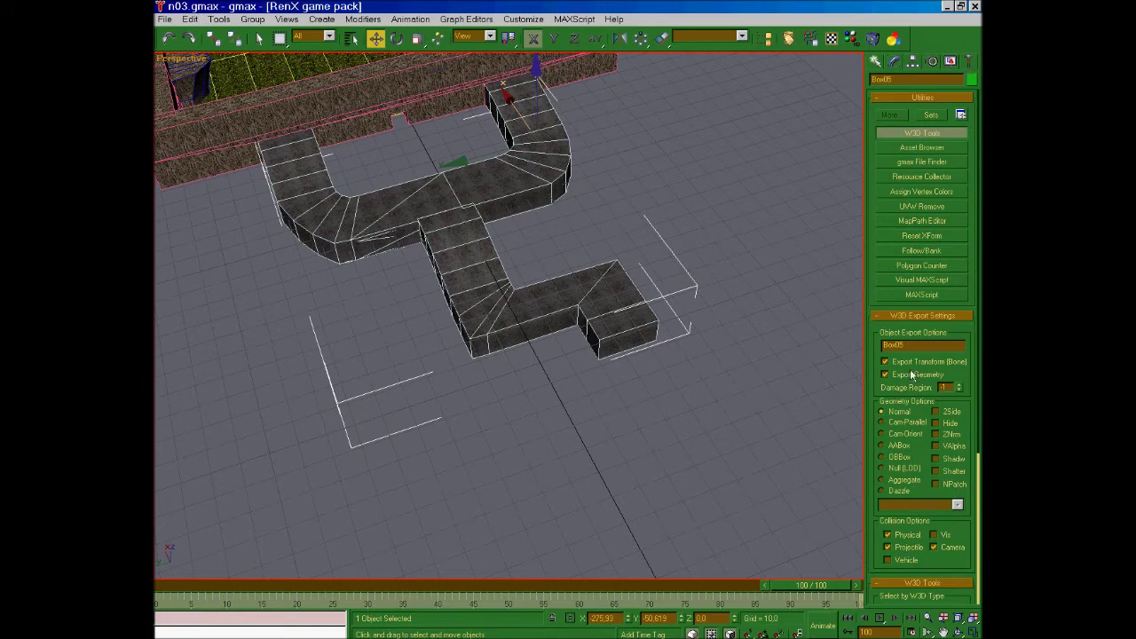
{"action": "left_click", "coordinate": [702, 180]}
Step: Export the scene as a W3D file to the NOD Campaign folder, overwriting the existing n03
{"action": "left_click", "coordinate": [165, 19]}
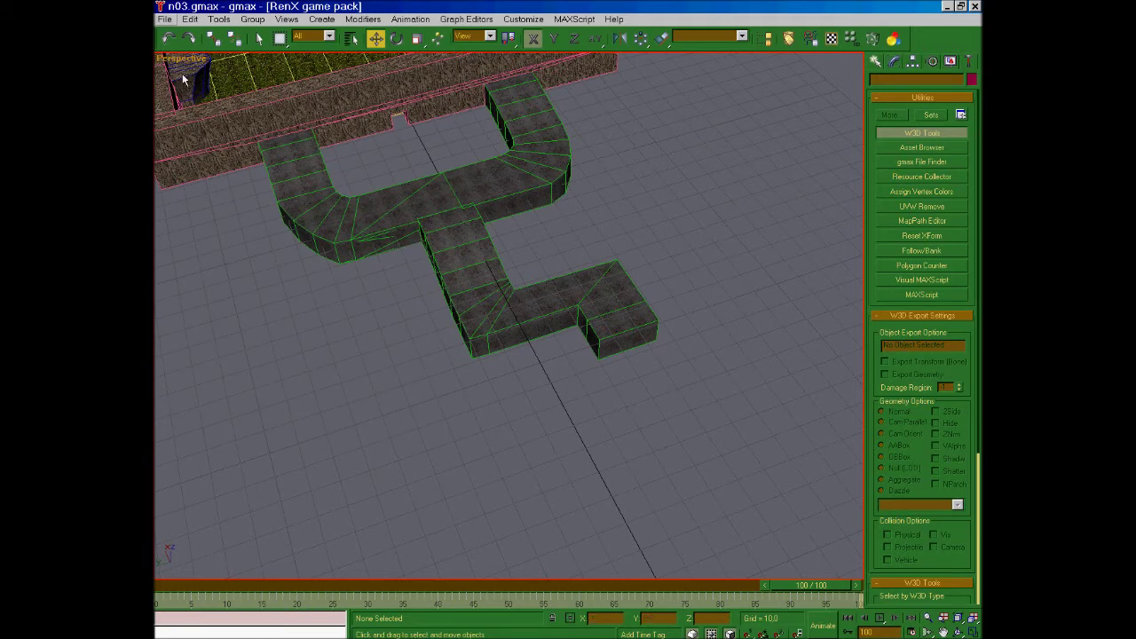
{"action": "left_click", "coordinate": [165, 19]}
{"action": "left_click", "coordinate": [221, 211]}
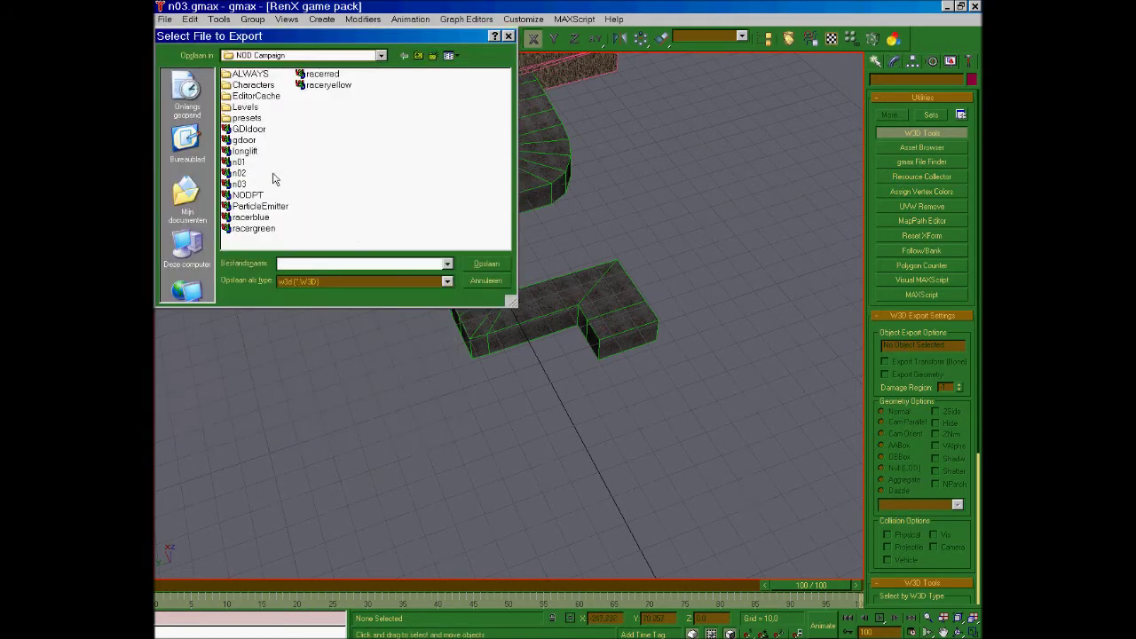
{"action": "left_click", "coordinate": [245, 186]}
{"action": "left_click", "coordinate": [479, 264]}
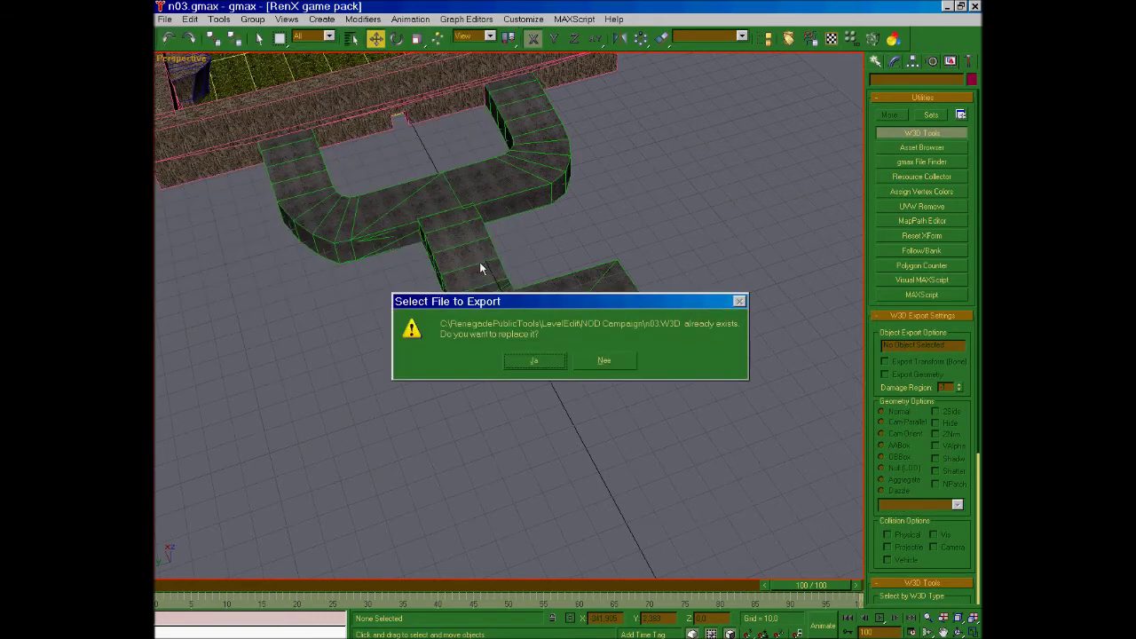
{"action": "left_click", "coordinate": [534, 364]}
{"action": "left_click", "coordinate": [535, 486]}
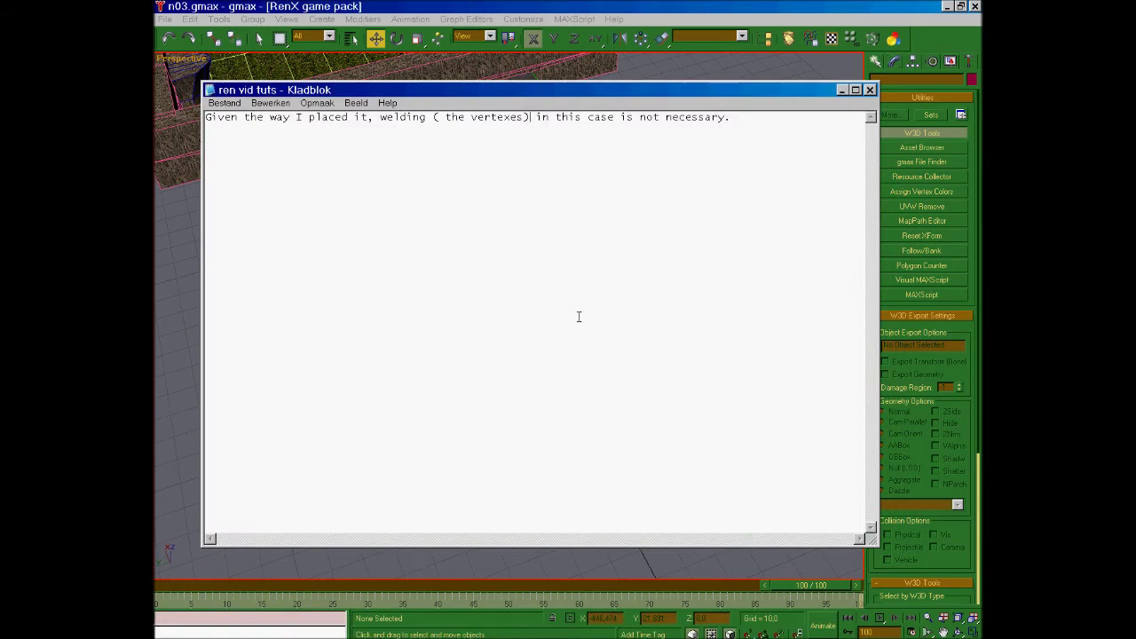
Step: Clear all the text from the Notepad note and return to gmax
{"action": "left_click_drag", "start_coordinate": [757, 121], "coordinate": [213, 113]}
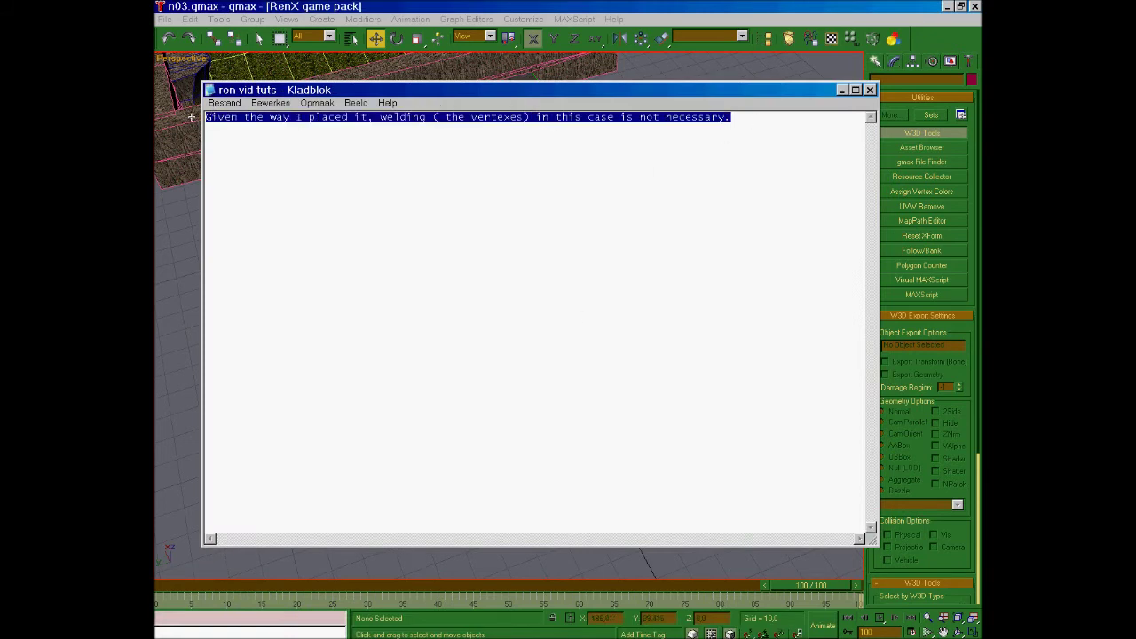
{"action": "key", "text": "Delete"}
{"action": "left_click", "coordinate": [935, 20]}
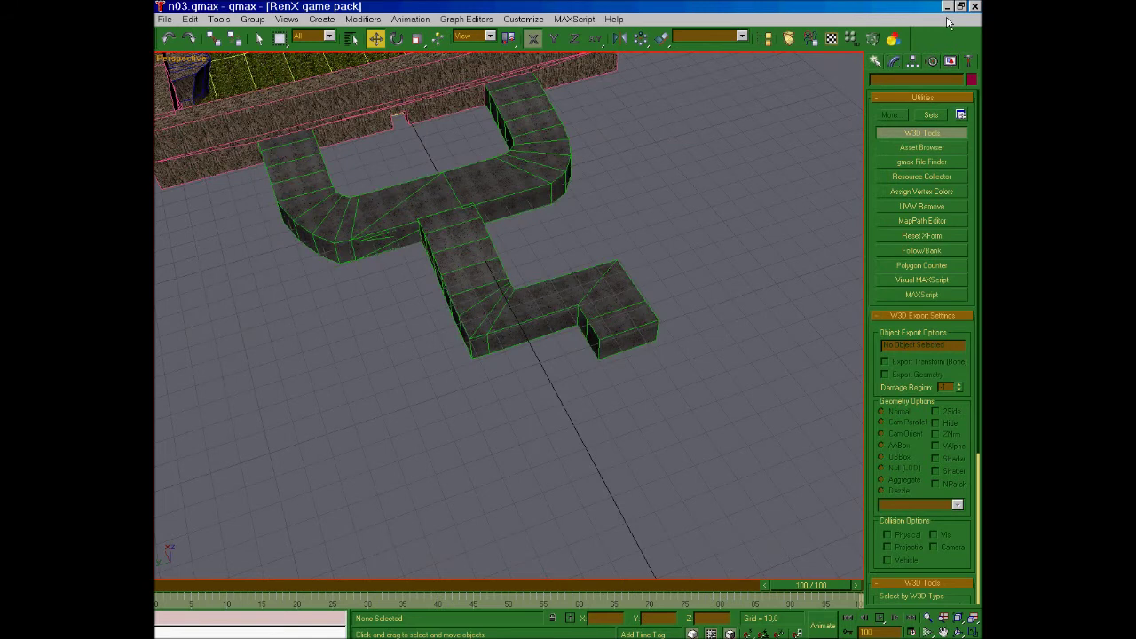
Step: Switch to Commando Level Editor, start a new level without saving the untitled one, and load the n03 terrain
{"action": "left_click", "coordinate": [610, 637]}
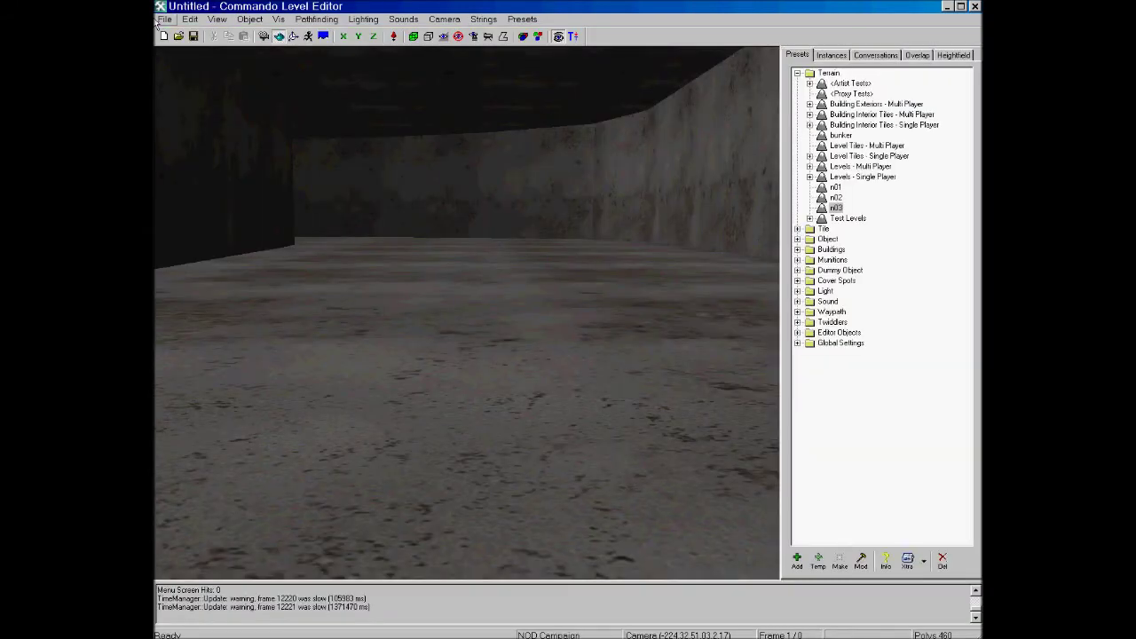
{"action": "left_click", "coordinate": [164, 19]}
{"action": "left_click", "coordinate": [176, 35]}
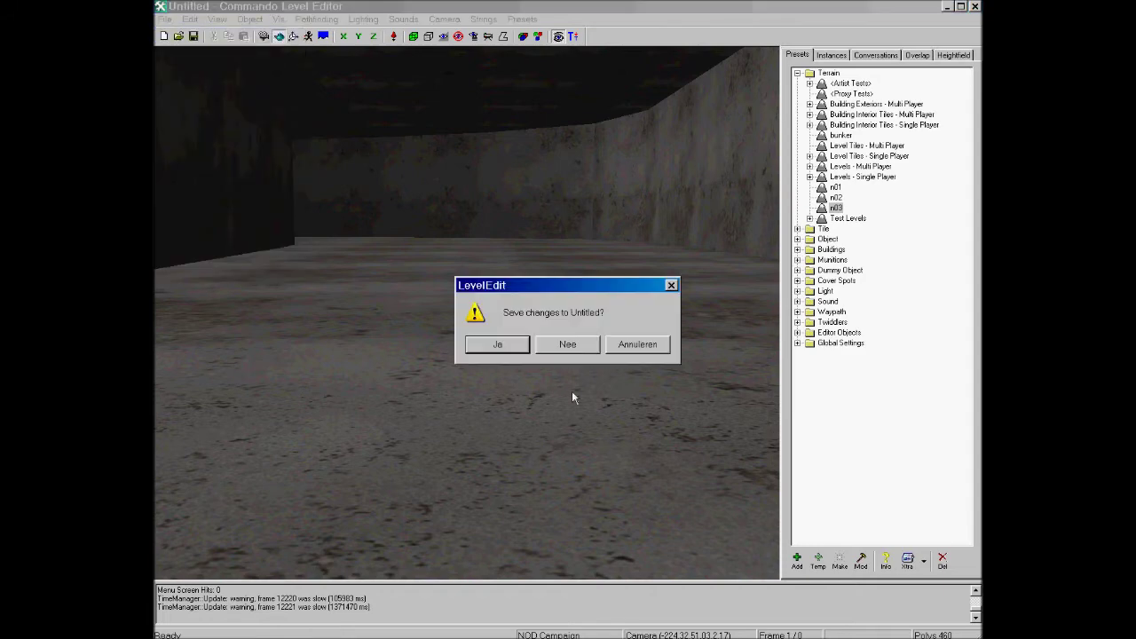
{"action": "left_click", "coordinate": [568, 345]}
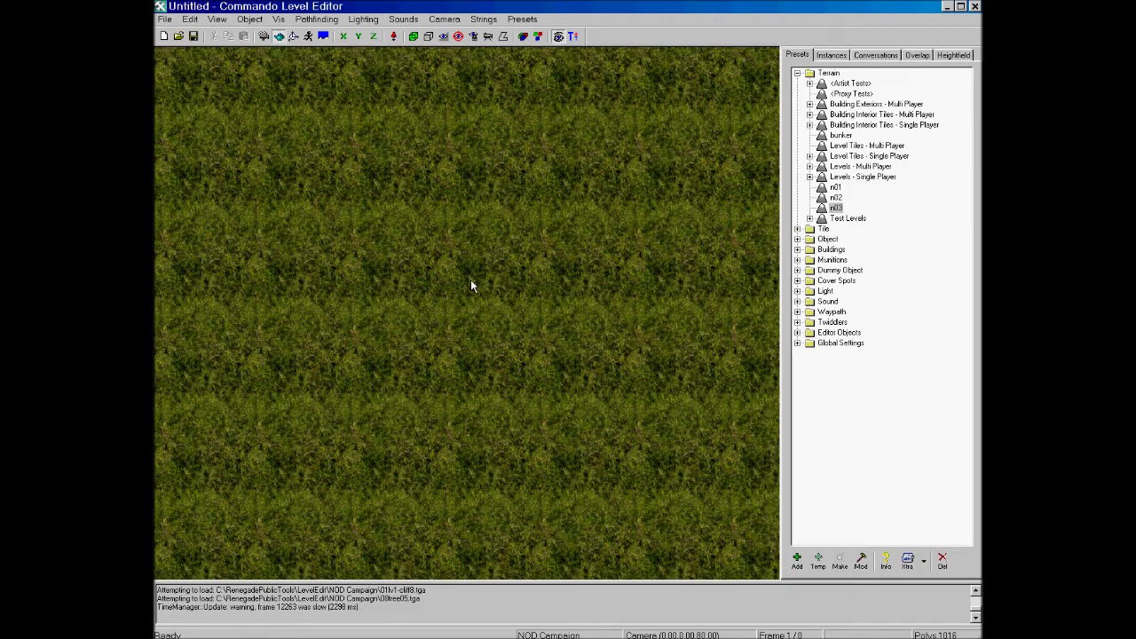
Step: Bring the camera down to ground level and examine the n03 terrain from the grass field to the tunnel entrance in the cliff
{"action": "scroll", "coordinate": [494, 270], "scroll_direction": "up", "scroll_amount": 17}
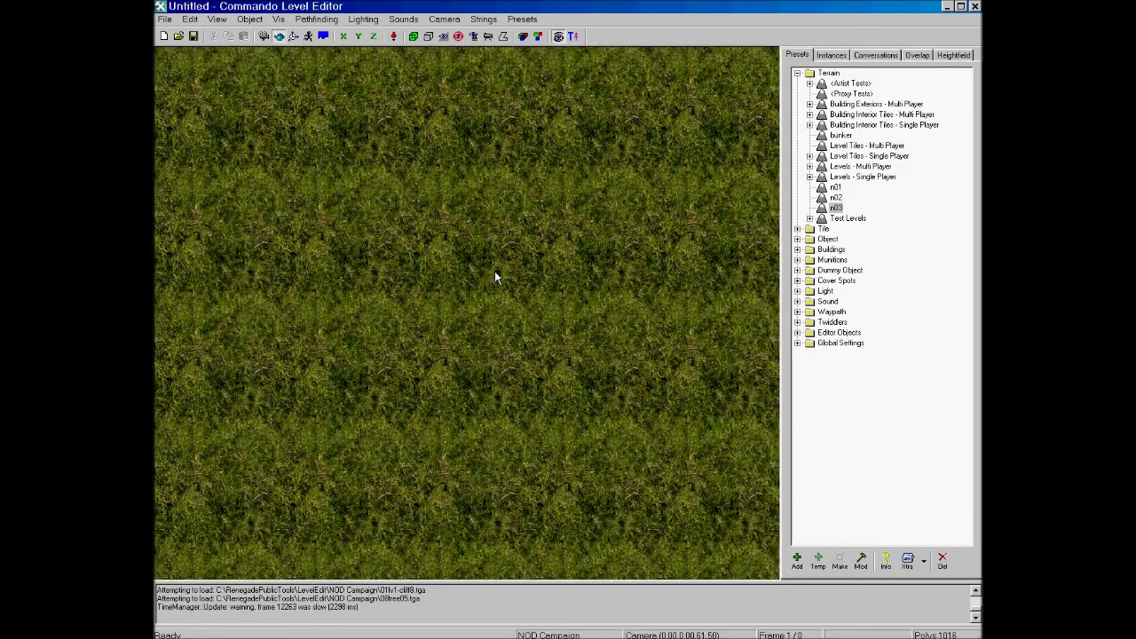
{"action": "scroll", "coordinate": [494, 277], "scroll_direction": "up", "scroll_amount": 5}
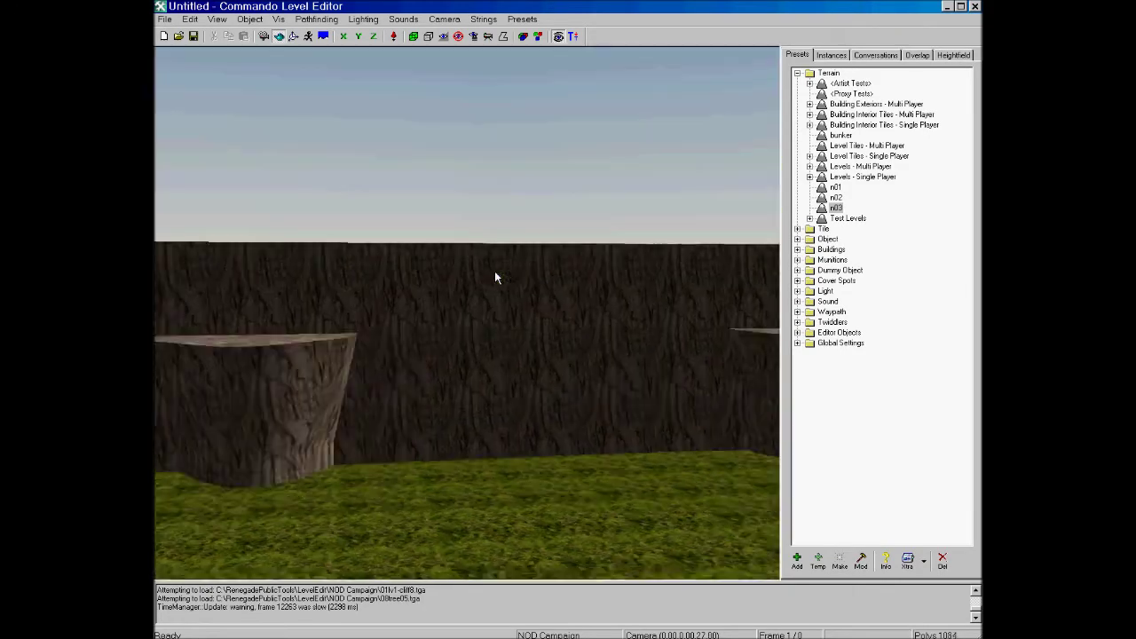
{"action": "scroll", "coordinate": [495, 277], "scroll_direction": "up", "scroll_amount": 7}
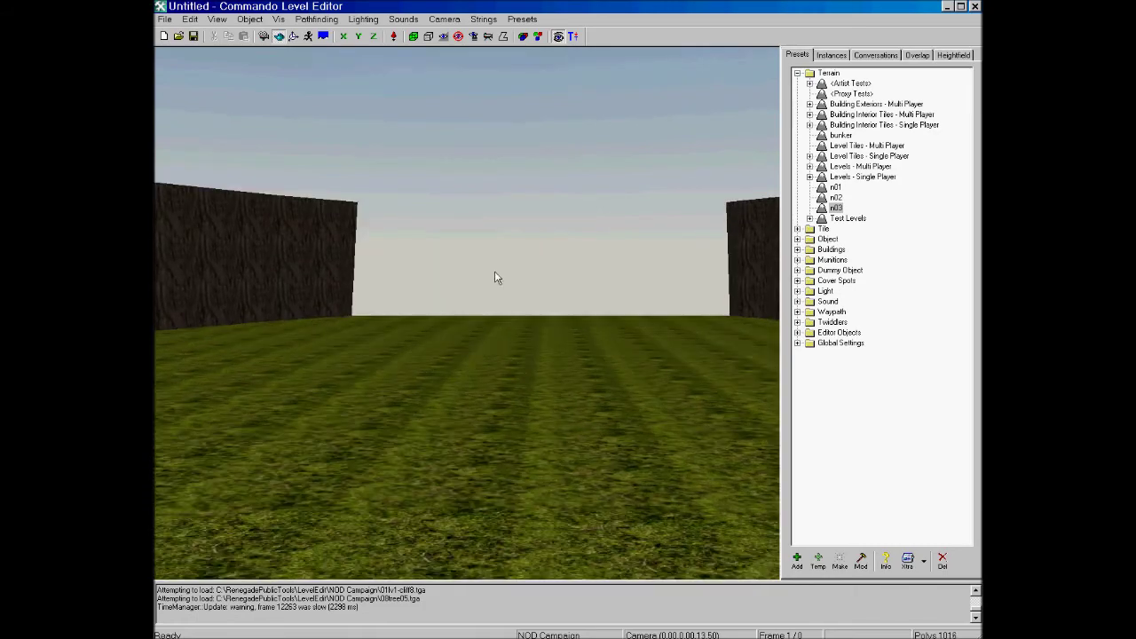
{"action": "key", "text": "Left"}
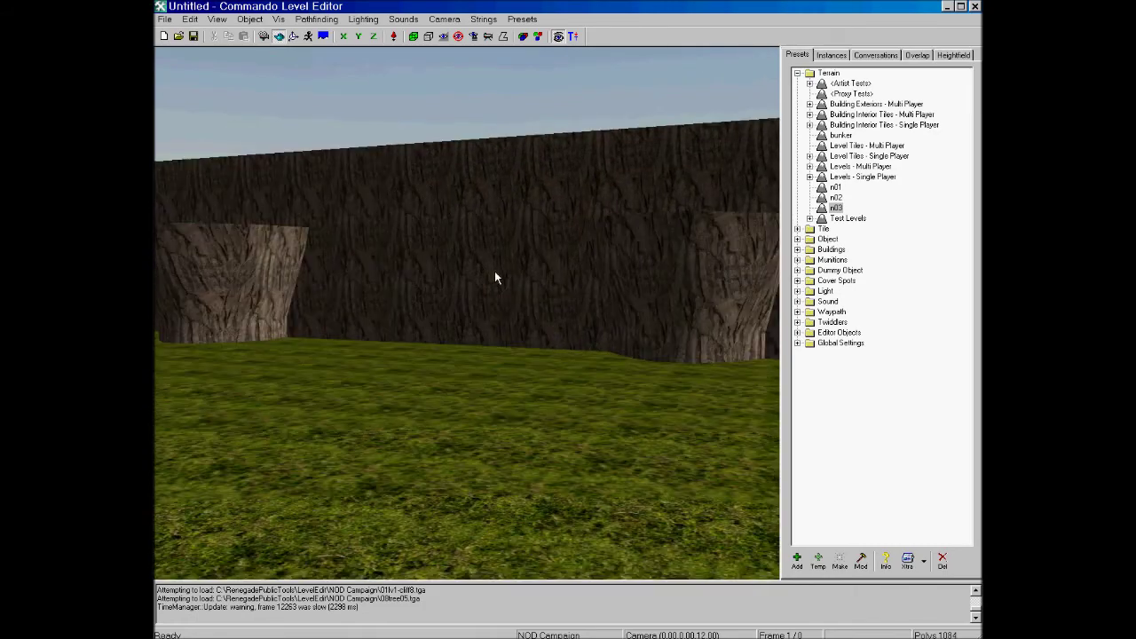
{"action": "scroll", "coordinate": [495, 277], "scroll_direction": "down", "scroll_amount": 6}
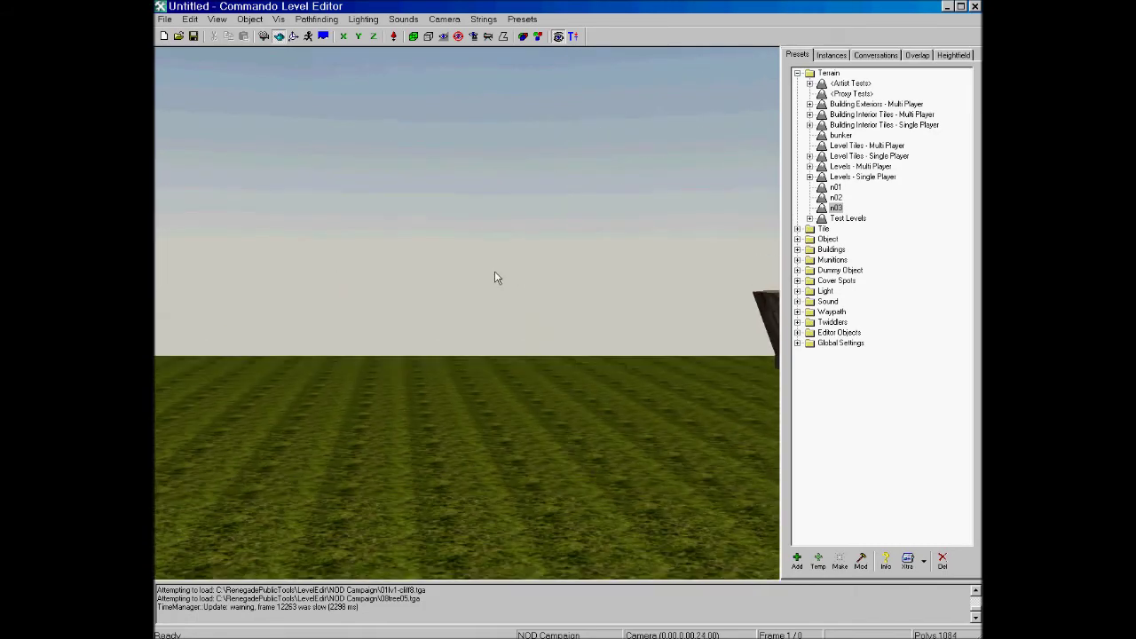
{"action": "scroll", "coordinate": [494, 271], "scroll_direction": "up", "scroll_amount": 6}
{"action": "key", "text": "Up"}
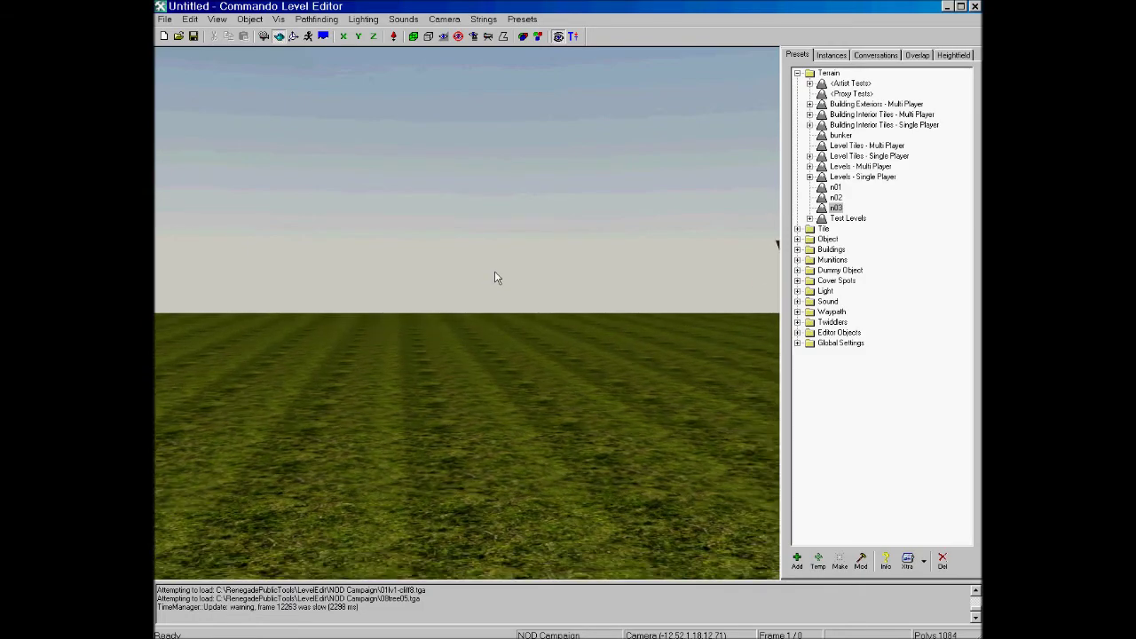
{"action": "key", "text": "Up"}
{"action": "key", "text": "Right"}
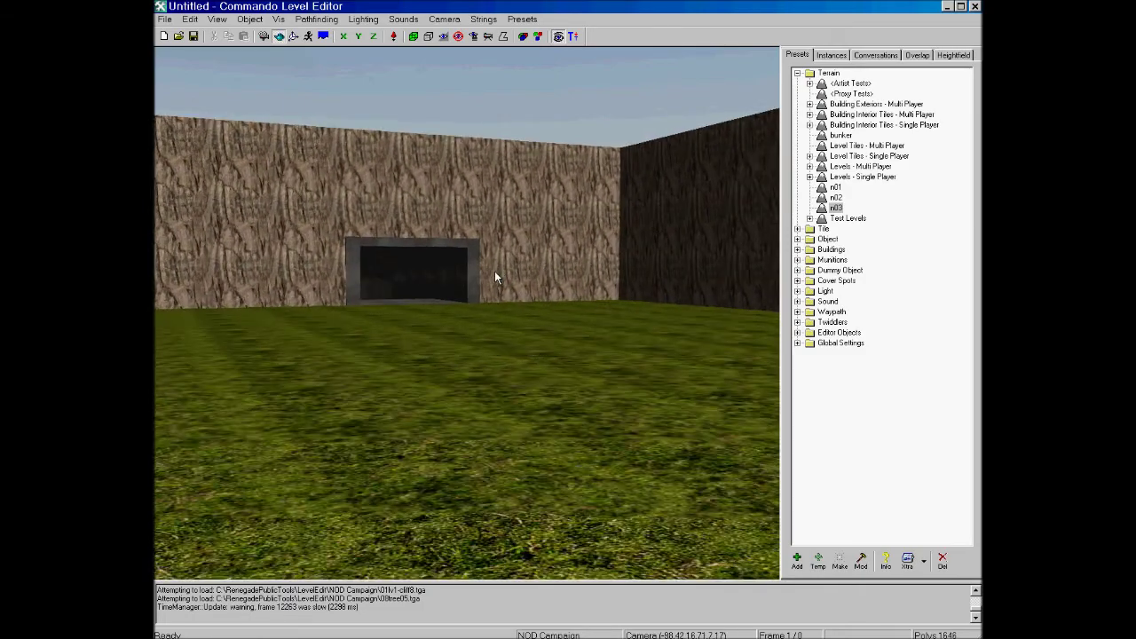
{"action": "key", "text": "Up"}
{"action": "key", "text": "Left"}
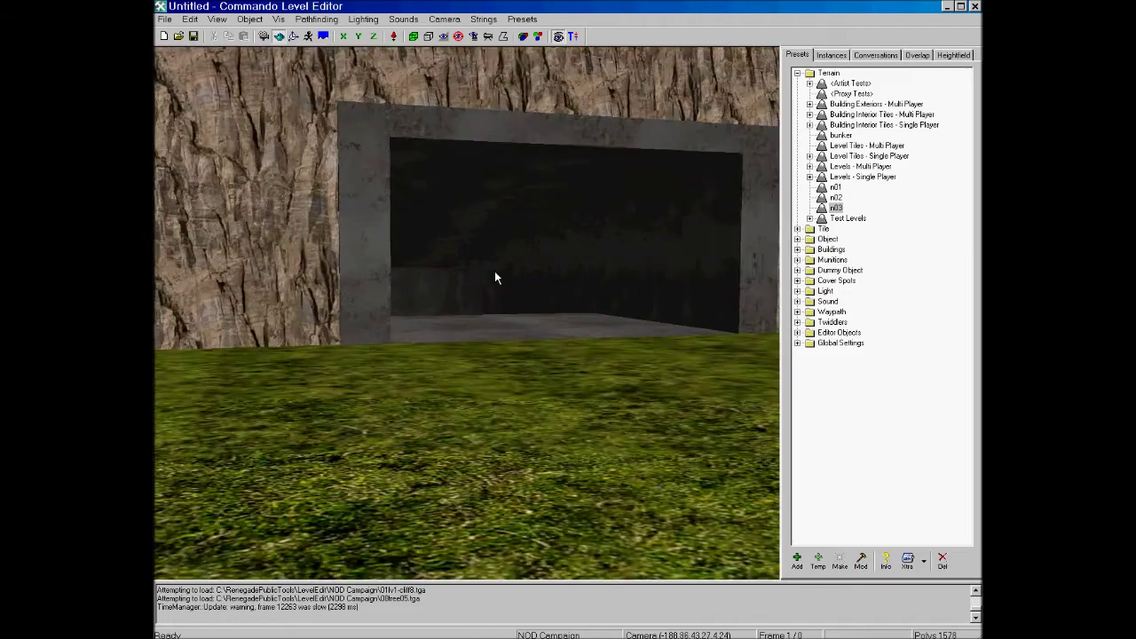
Step: Examine the tunnel entrance up close, including its concrete frame and the threshold between grass and floor
{"action": "key", "text": "Up"}
{"action": "key", "text": "Up"}
{"action": "key", "text": "Up"}
{"action": "key", "text": "Up"}
{"action": "key", "text": "Up"}
{"action": "key", "text": "Up"}
{"action": "key", "text": "Down"}
{"action": "key", "text": "Down"}
{"action": "key", "text": "Down"}
{"action": "key", "text": "Down"}
{"action": "key", "text": "Down"}
{"action": "key", "text": "Down"}
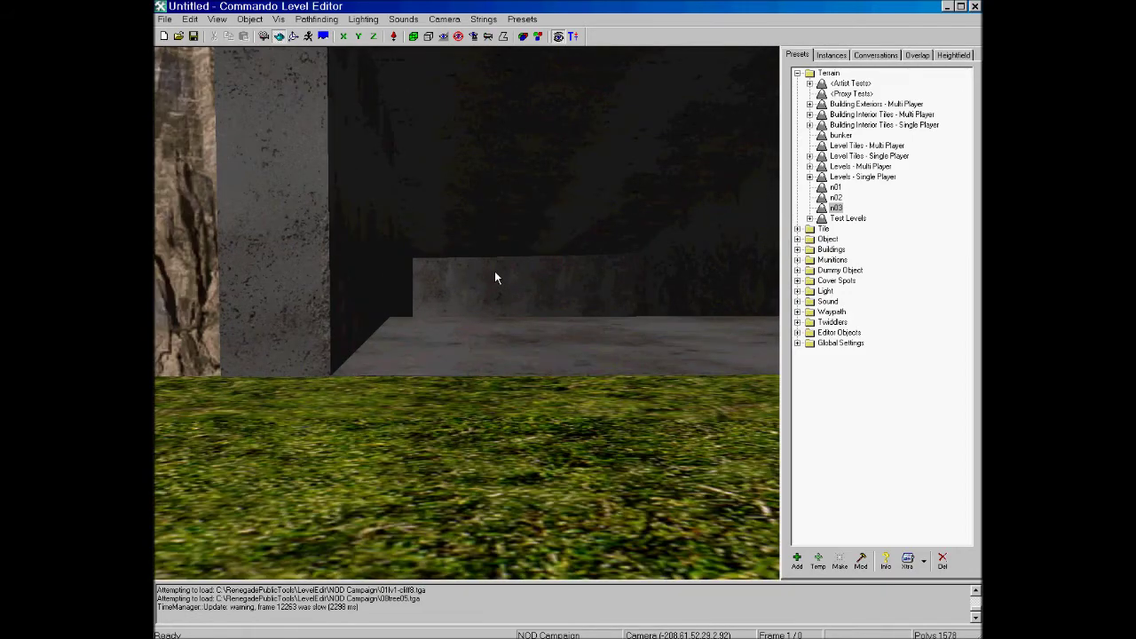
{"action": "key", "text": "Up"}
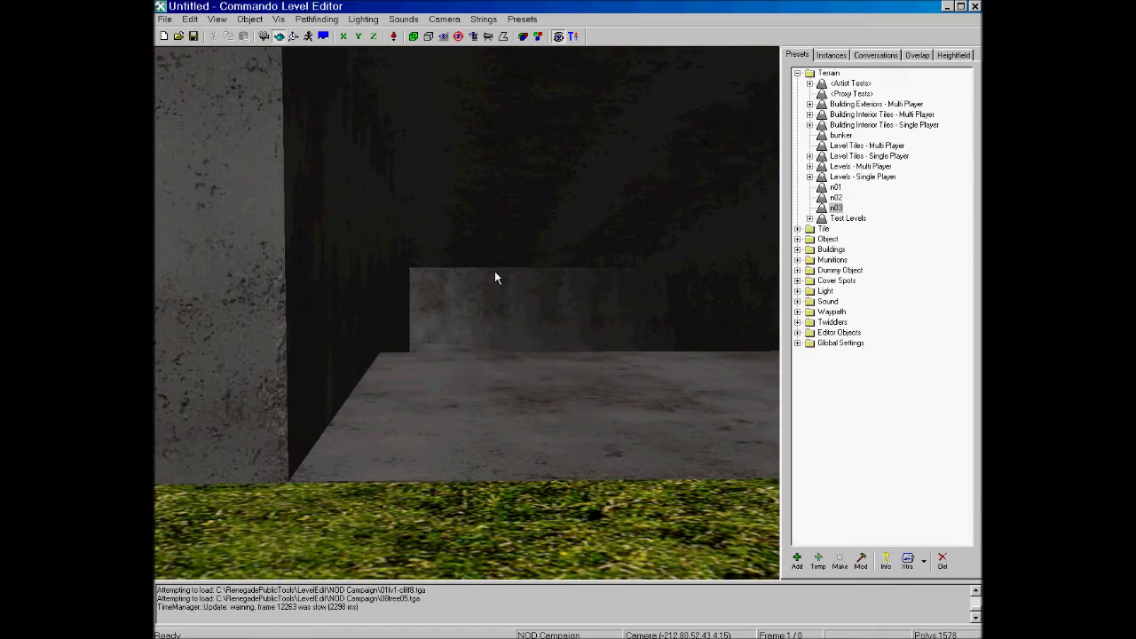
Step: Switch to walk-through mode and walk along the cliff wall to the tunnel entrance
{"action": "key", "text": "ctrl+4"}
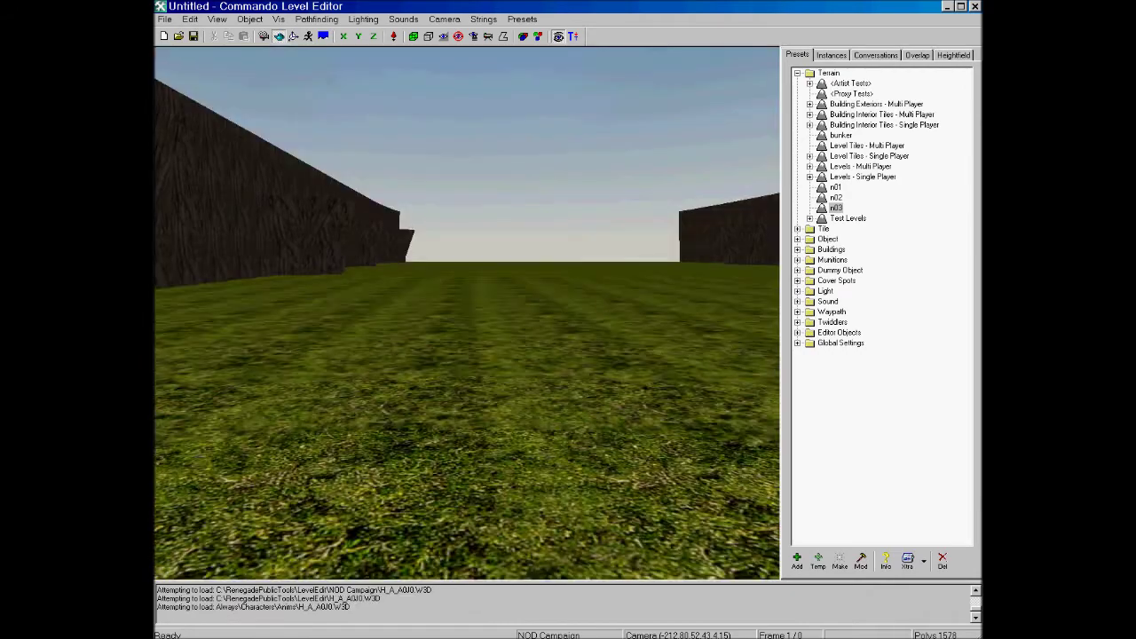
{"action": "key", "text": "Right"}
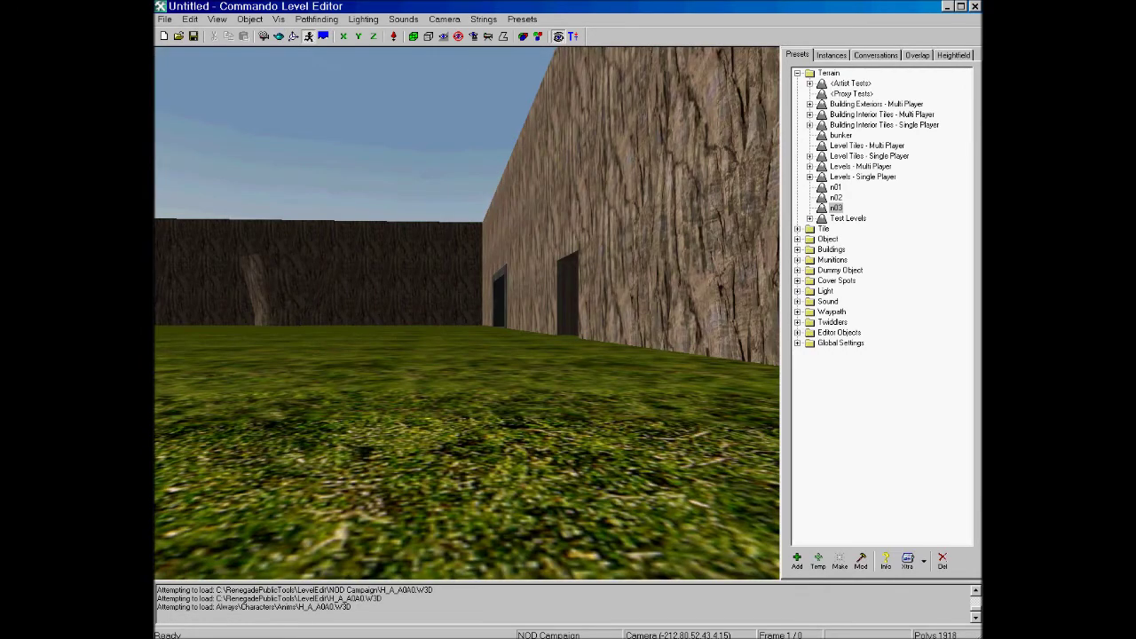
{"action": "key", "text": "Up"}
{"action": "key", "text": "Left"}
{"action": "key", "text": "Right"}
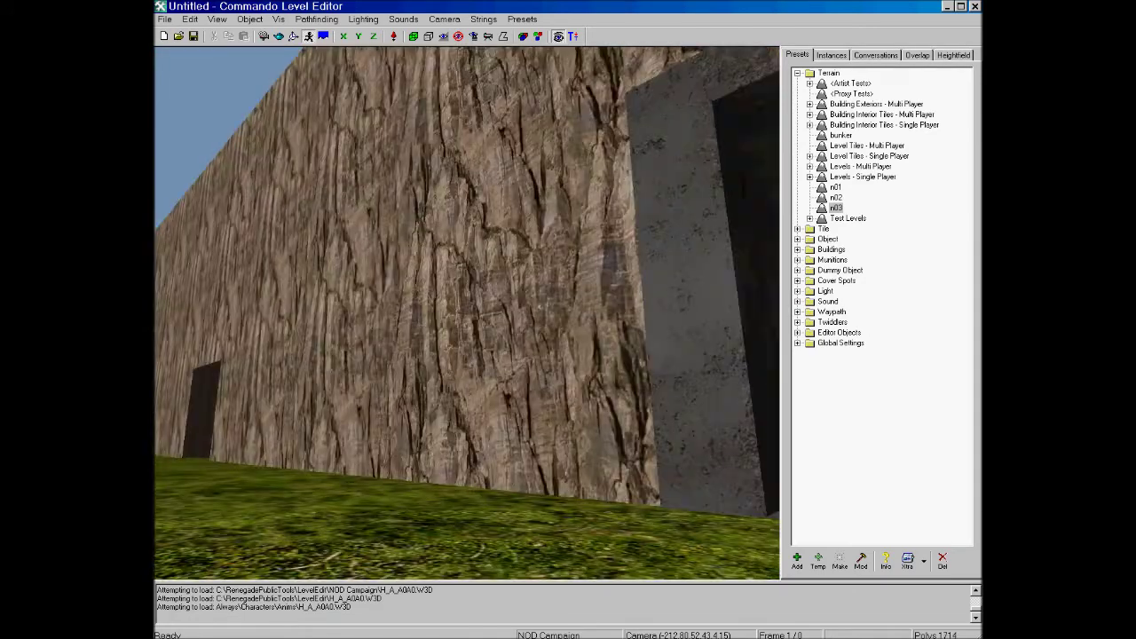
{"action": "key", "text": "Up"}
{"action": "key", "text": "Up"}
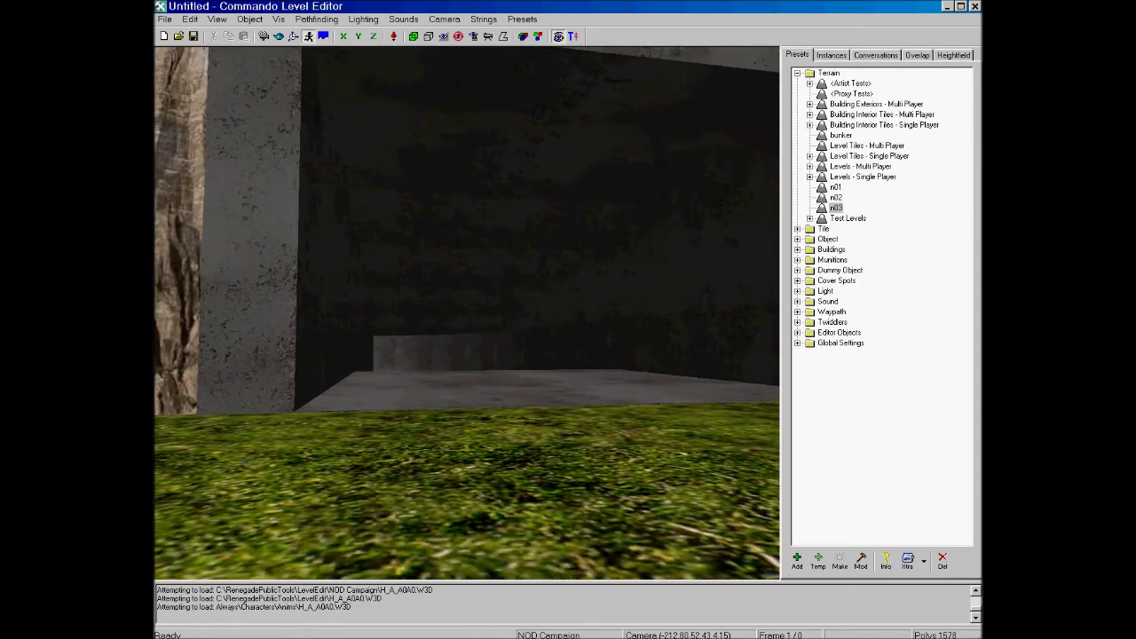
Step: Walk through the curved entrance passage to the tunnel junction, checking the wall and floor textures
{"action": "key", "text": "Up"}
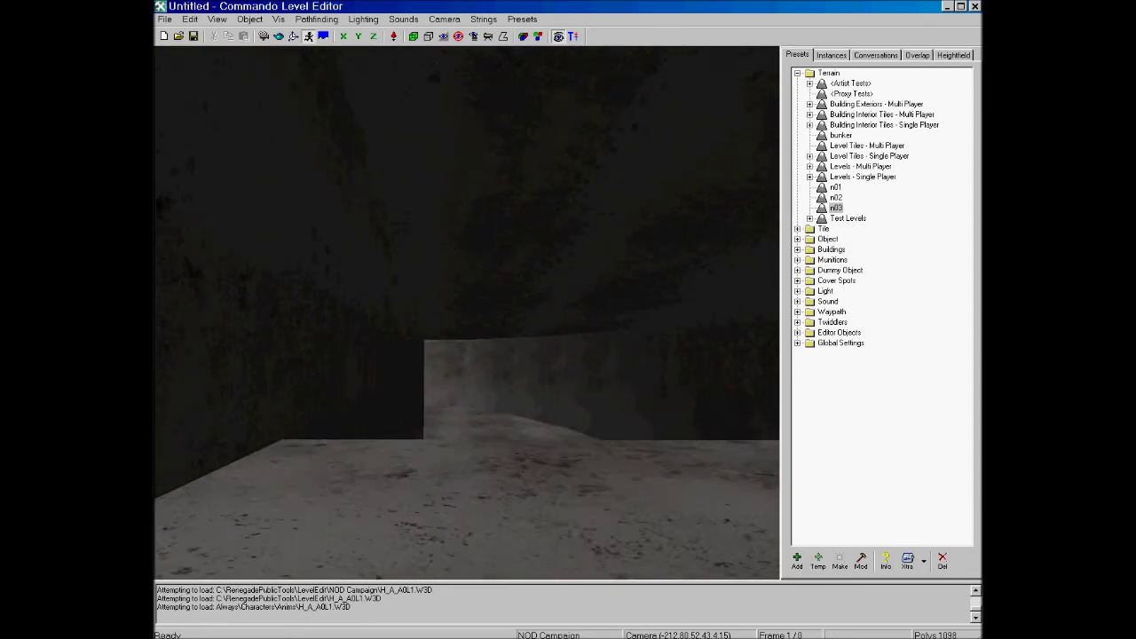
{"action": "key", "text": "Up"}
{"action": "key", "text": "Up"}
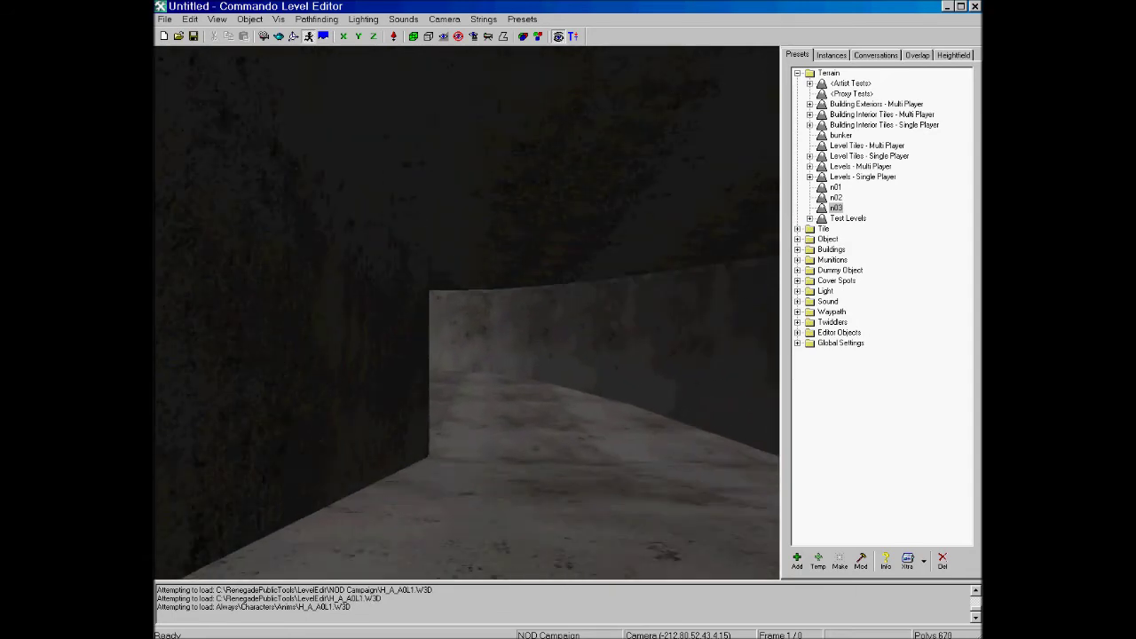
{"action": "key", "text": "Up"}
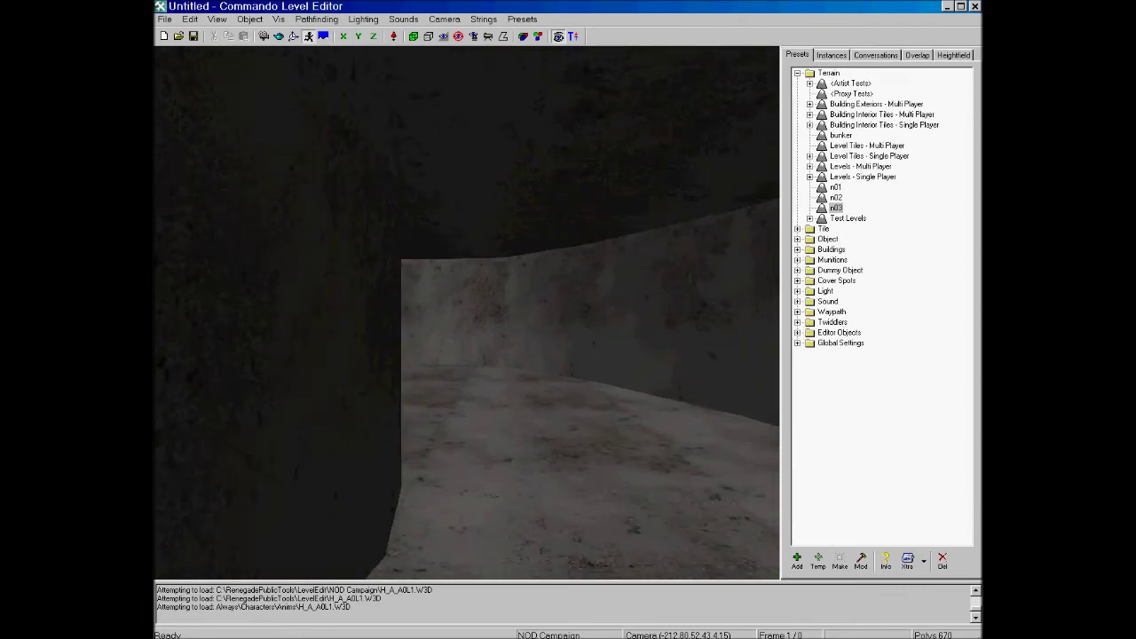
{"action": "key", "text": "Up"}
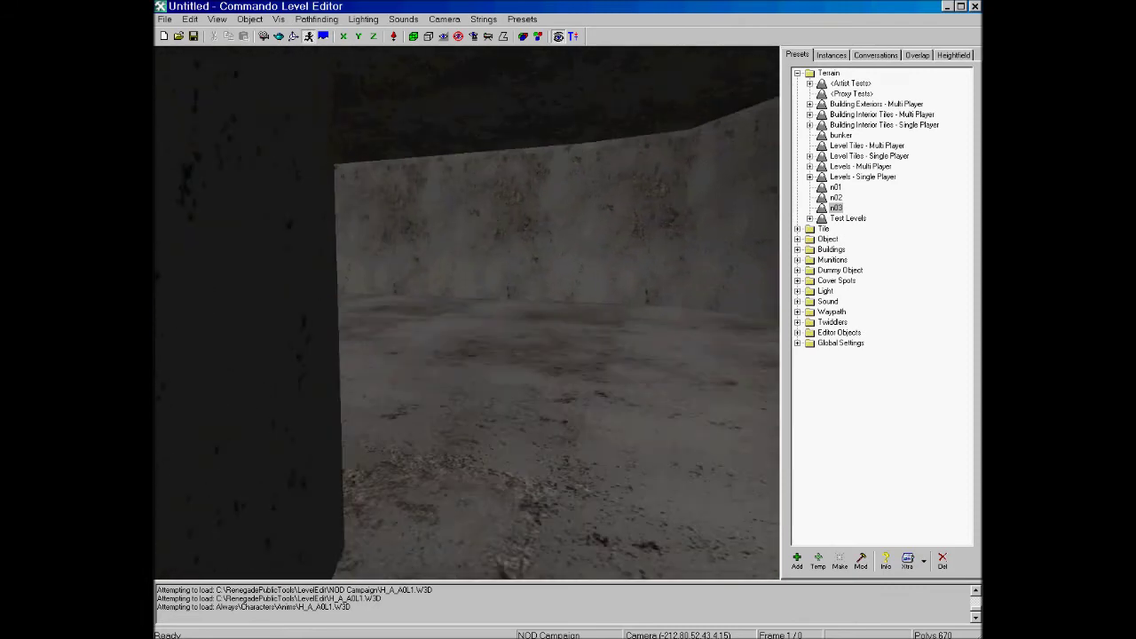
{"action": "key", "text": "Up"}
{"action": "key", "text": "Left"}
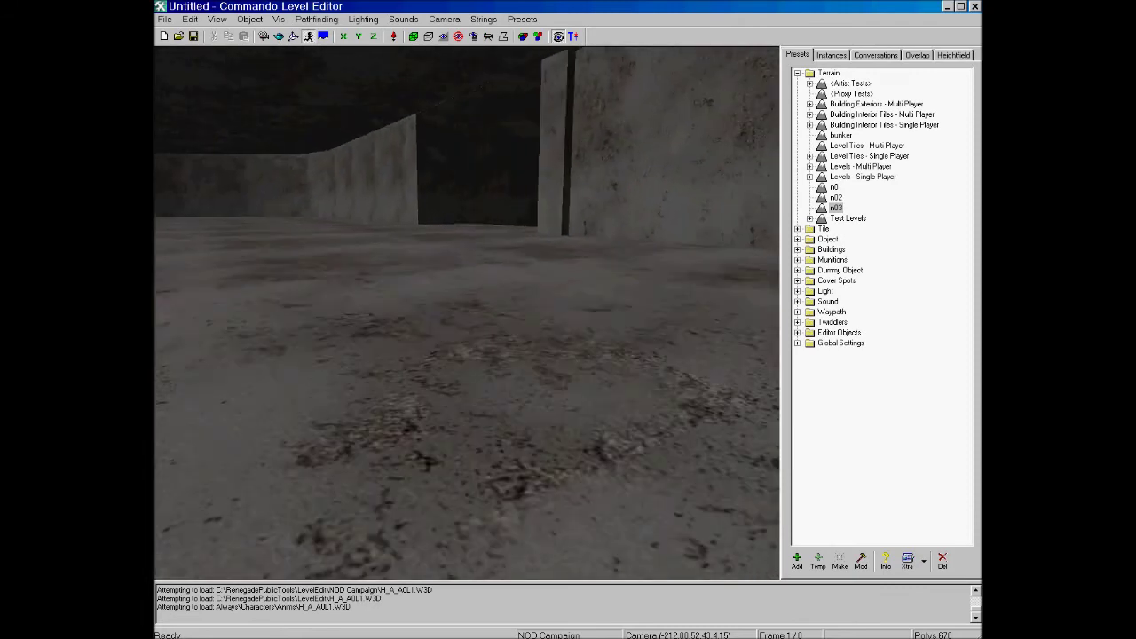
Step: Examine the wall corners and side passage openings around the tunnel junction
{"action": "key", "text": "Up"}
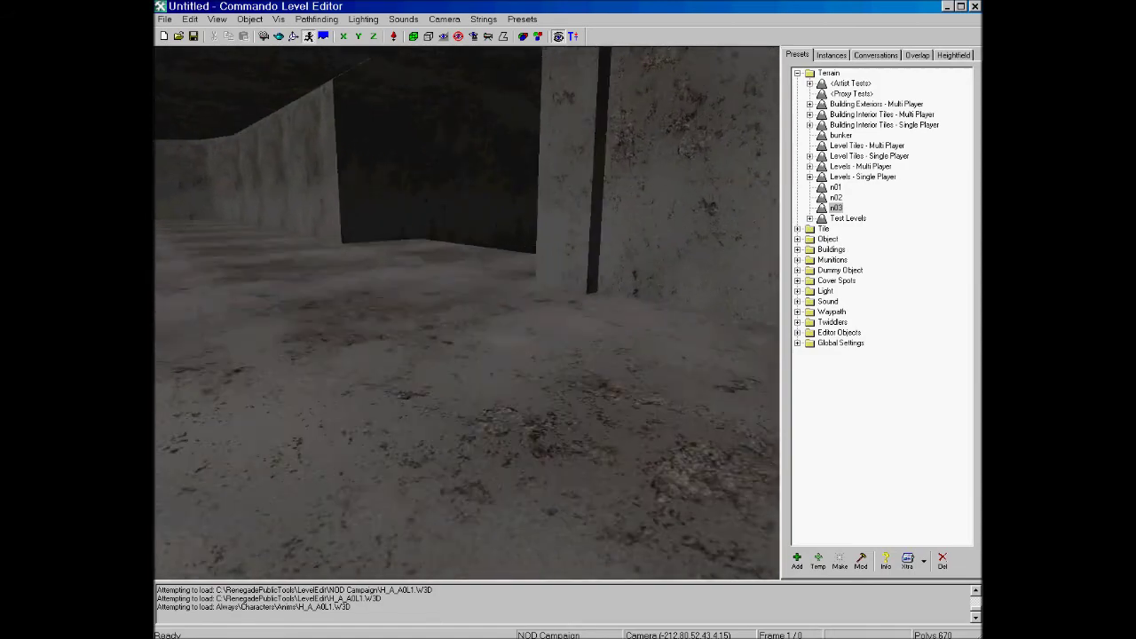
{"action": "key", "text": "Right"}
{"action": "key", "text": "Up"}
{"action": "key", "text": "Right"}
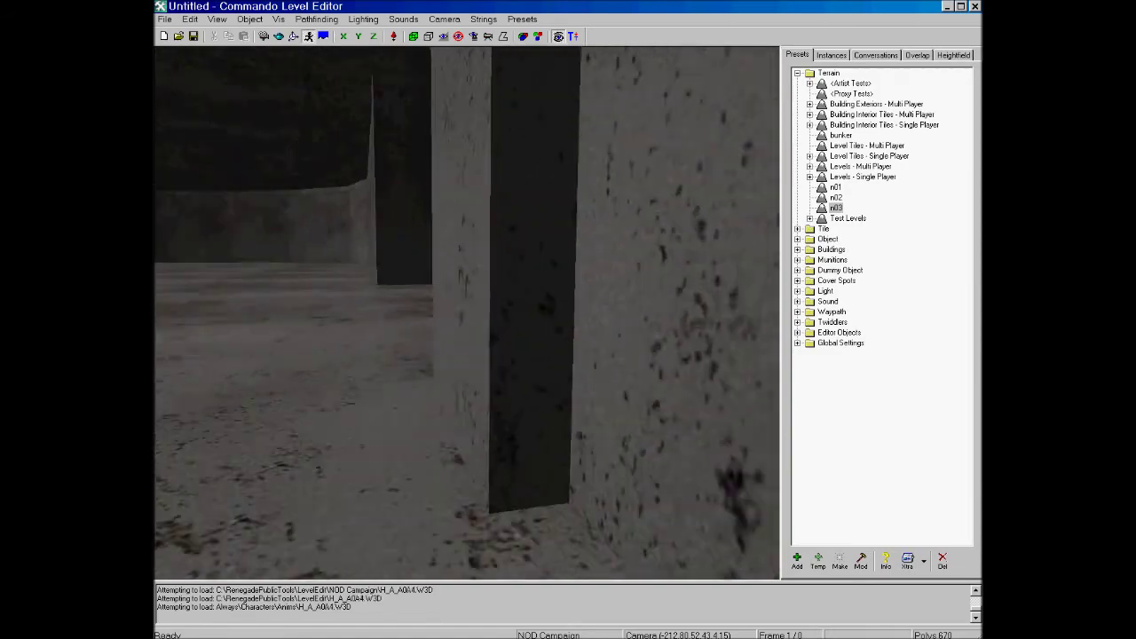
{"action": "key", "text": "Left"}
{"action": "key", "text": "Up"}
{"action": "key", "text": "Right"}
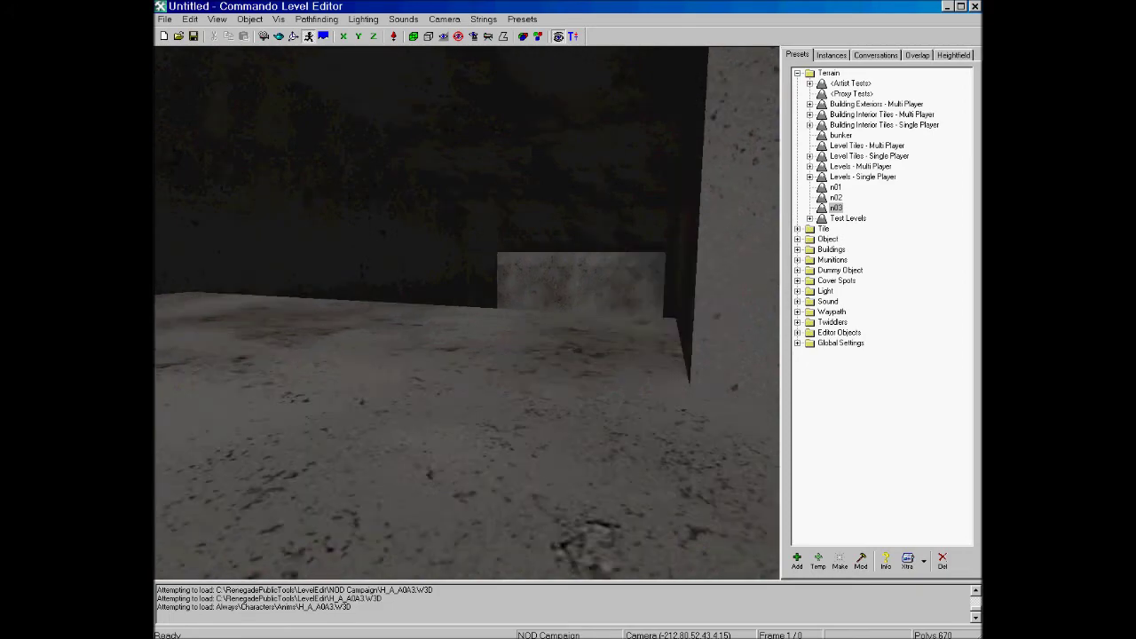
{"action": "key", "text": "Left"}
{"action": "key", "text": "Up"}
{"action": "key", "text": "Left"}
{"action": "key", "text": "Right"}
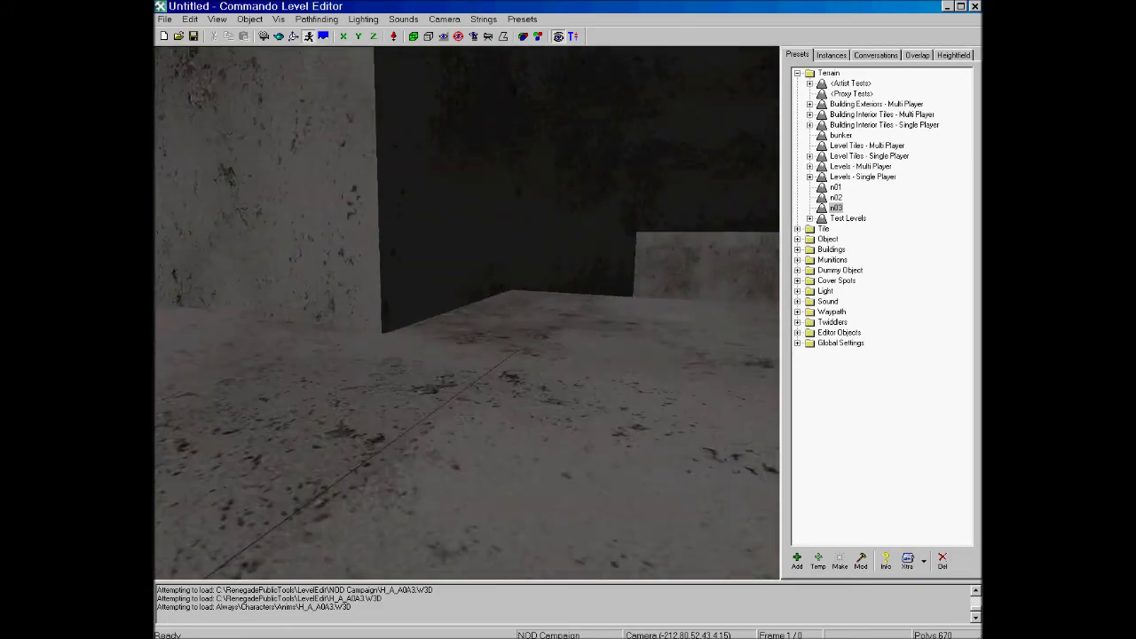
Step: Inspect the floor seam and the wall and ceiling joins between the tunnel sections at the junction
{"action": "key", "text": "Left"}
{"action": "key", "text": "Up"}
{"action": "key", "text": "Right"}
{"action": "key", "text": "Left"}
{"action": "key", "text": "Right"}
{"action": "key", "text": "Up"}
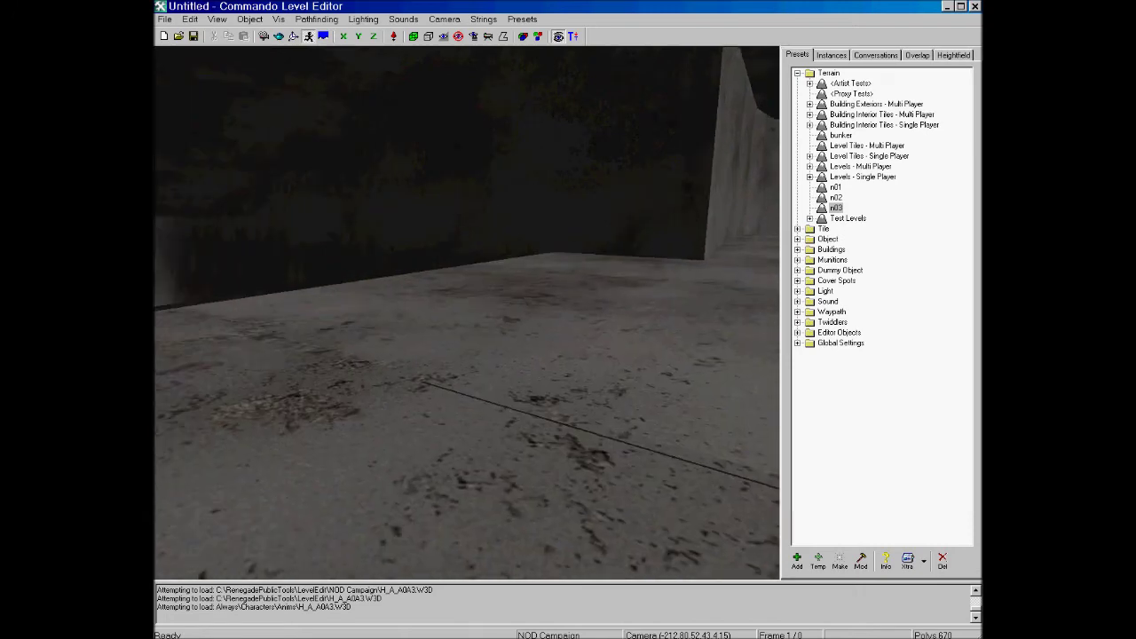
{"action": "key", "text": "Left"}
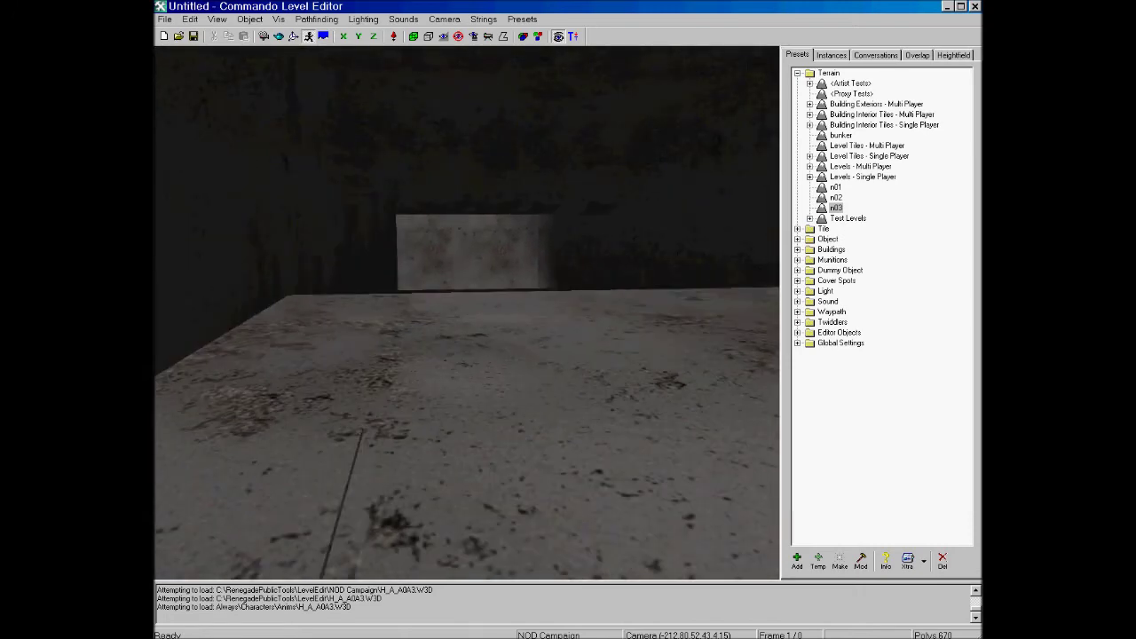
{"action": "key", "text": "Left"}
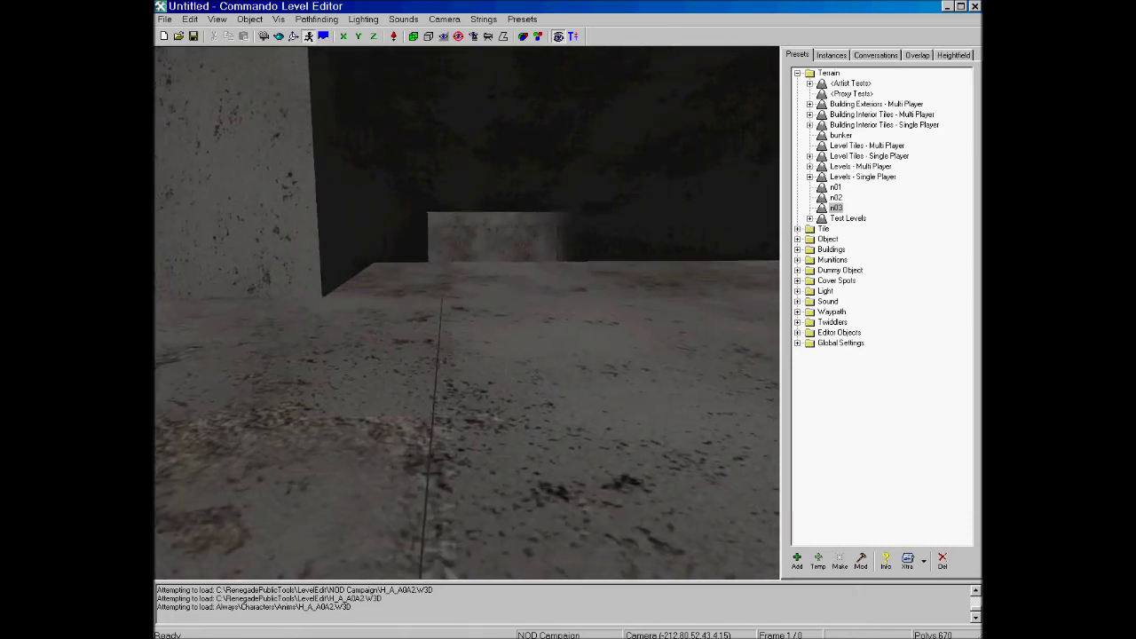
{"action": "key", "text": "Left"}
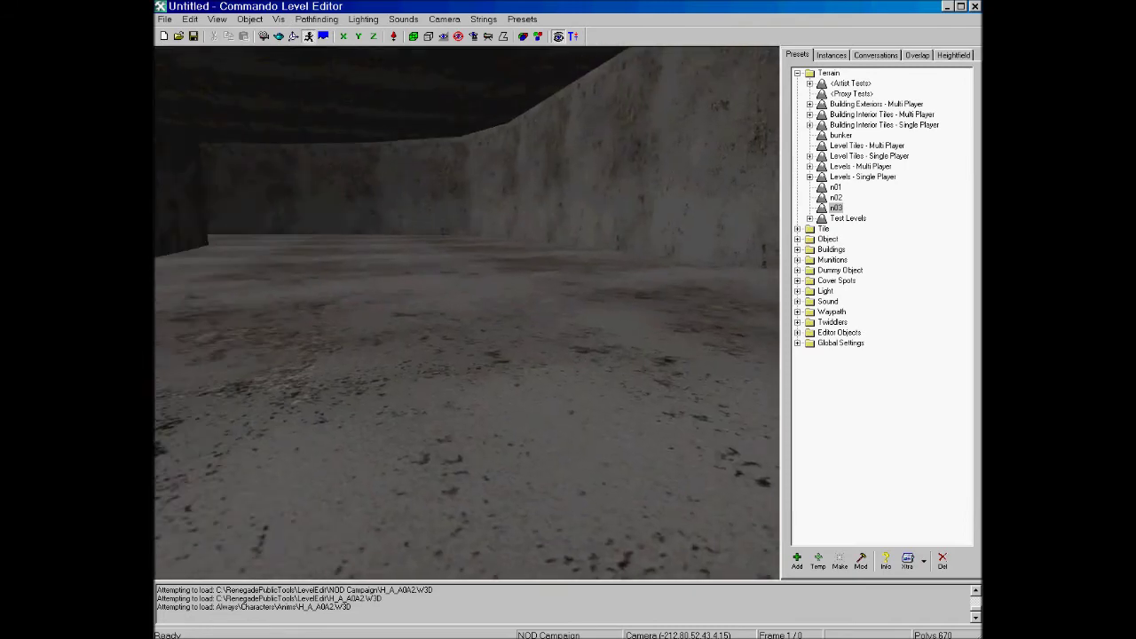
{"action": "key", "text": "Left"}
{"action": "key", "text": "Right"}
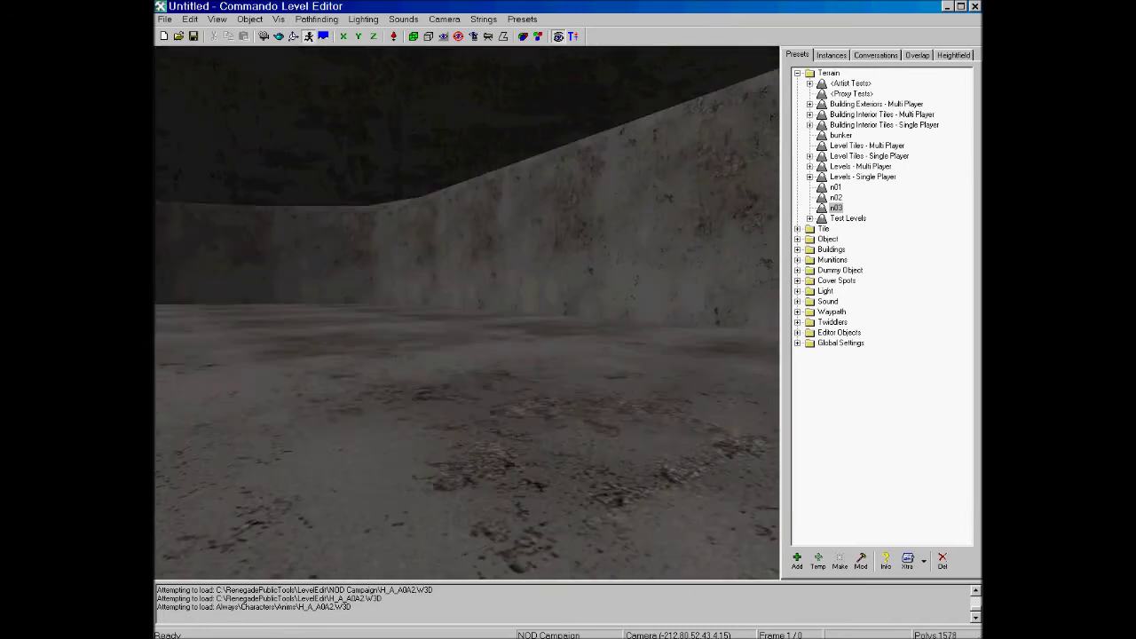
{"action": "key", "text": "Right"}
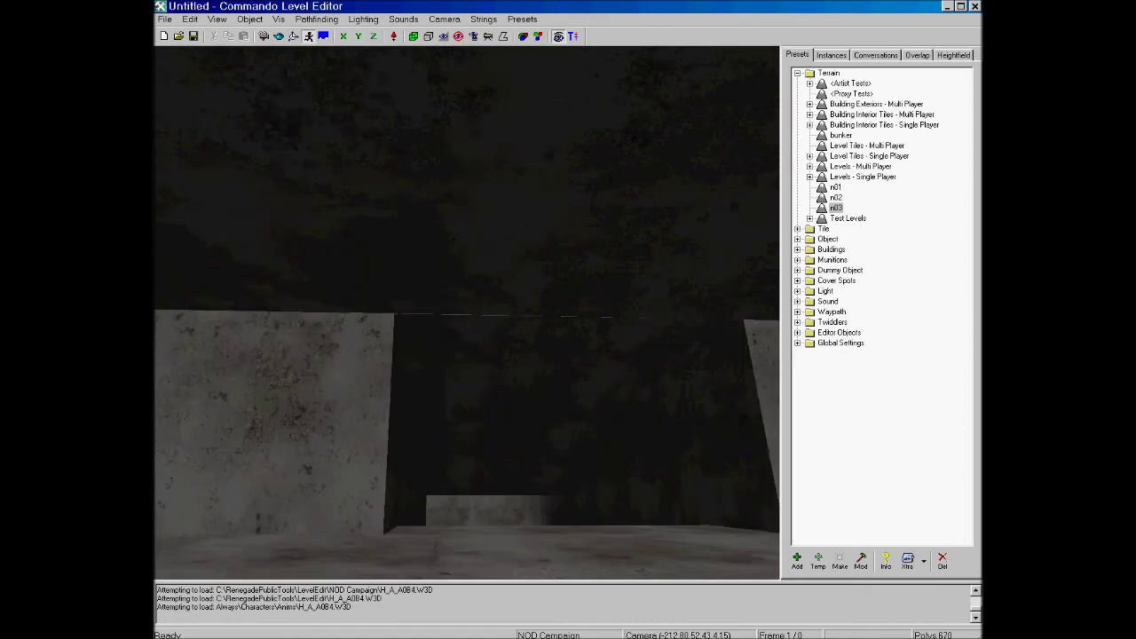
Step: Follow the floor seam into the straight side passage and examine the floor join near its far end
{"action": "key", "text": "Left"}
{"action": "key", "text": "Down"}
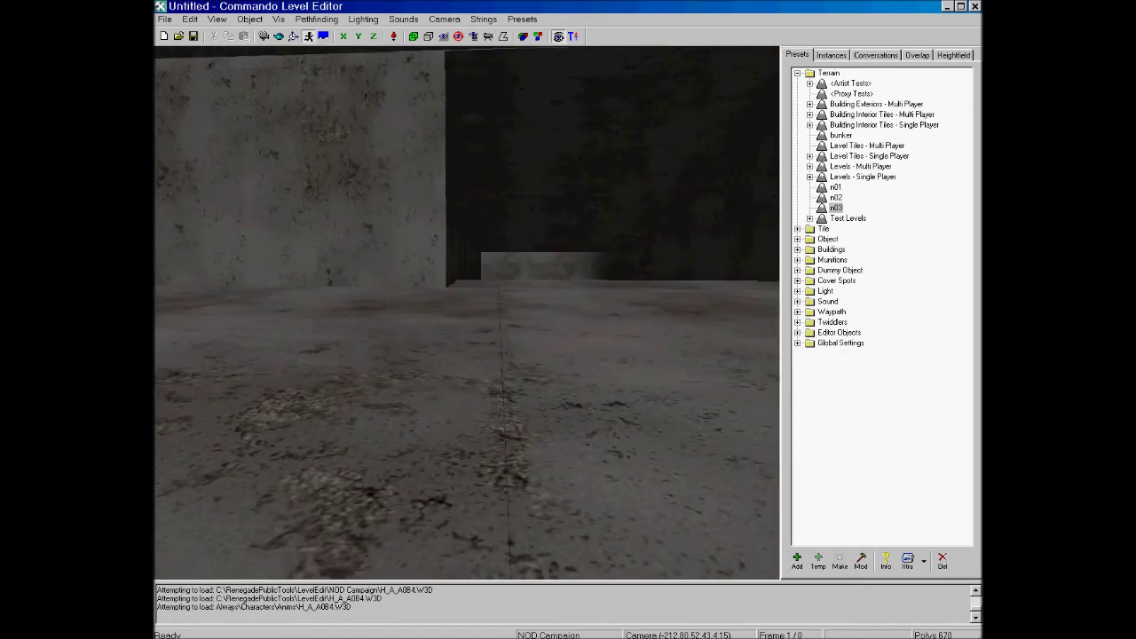
{"action": "key", "text": "Up"}
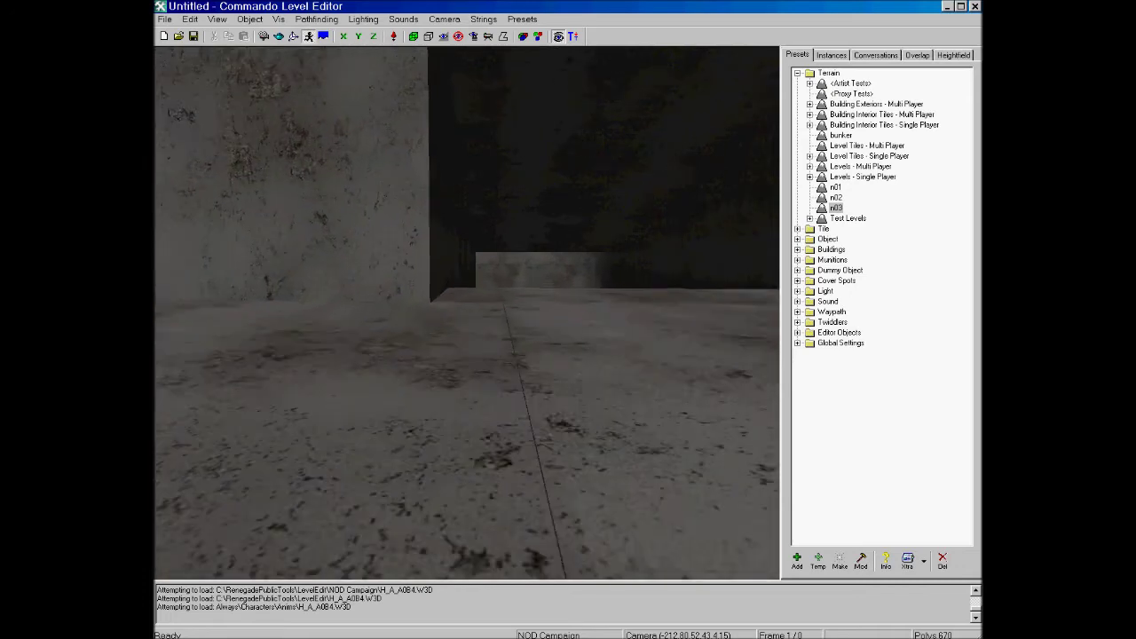
{"action": "key", "text": "Up"}
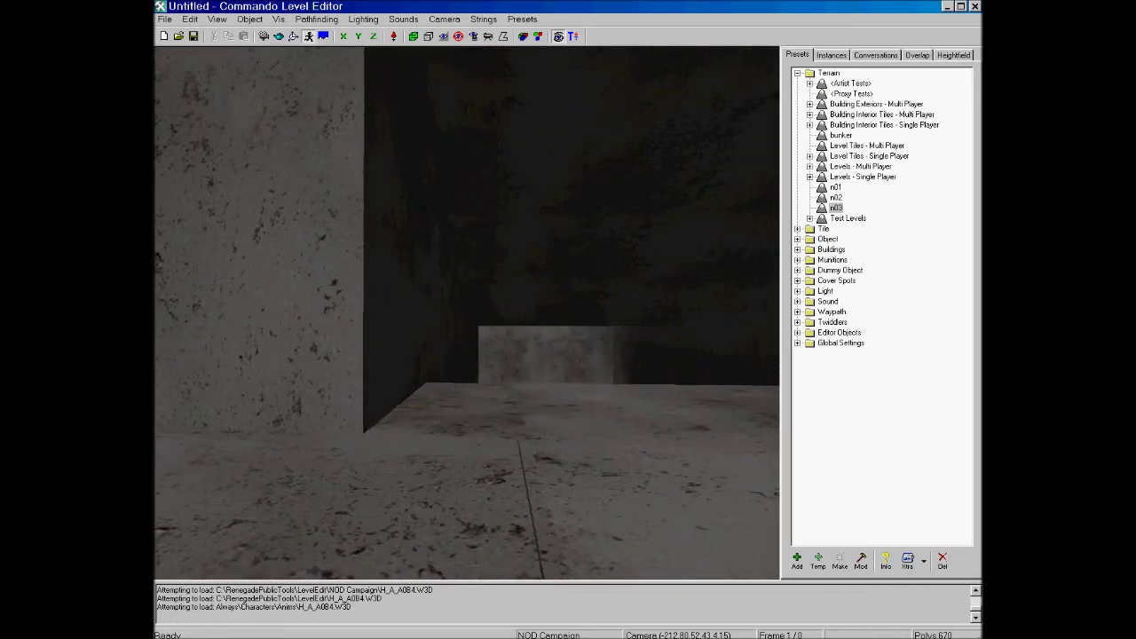
{"action": "key", "text": "Right"}
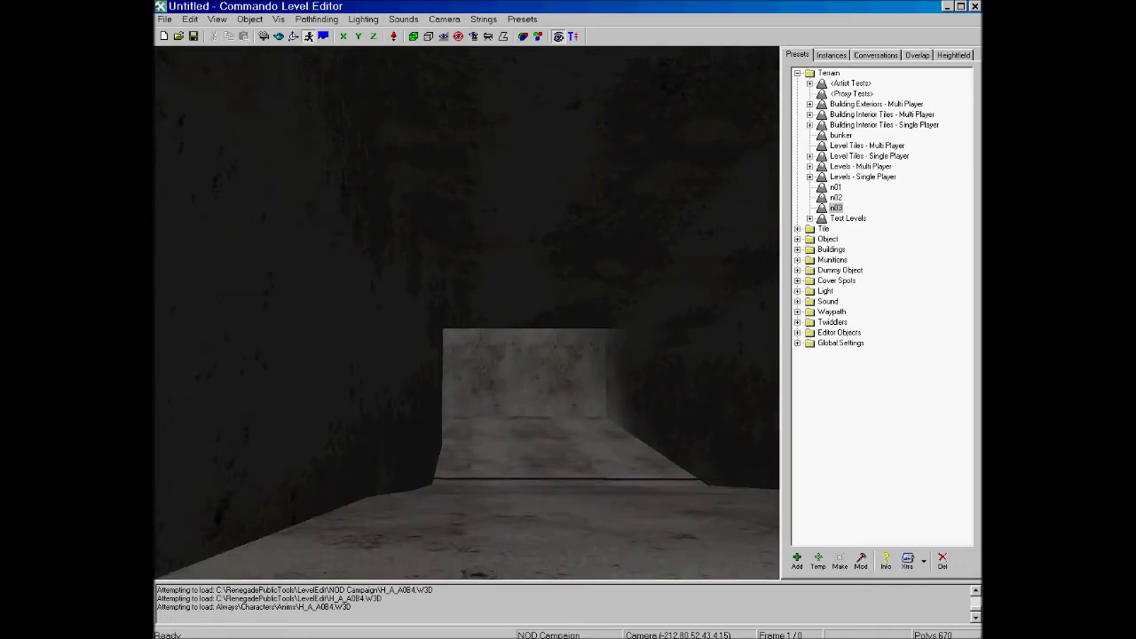
{"action": "key", "text": "Up"}
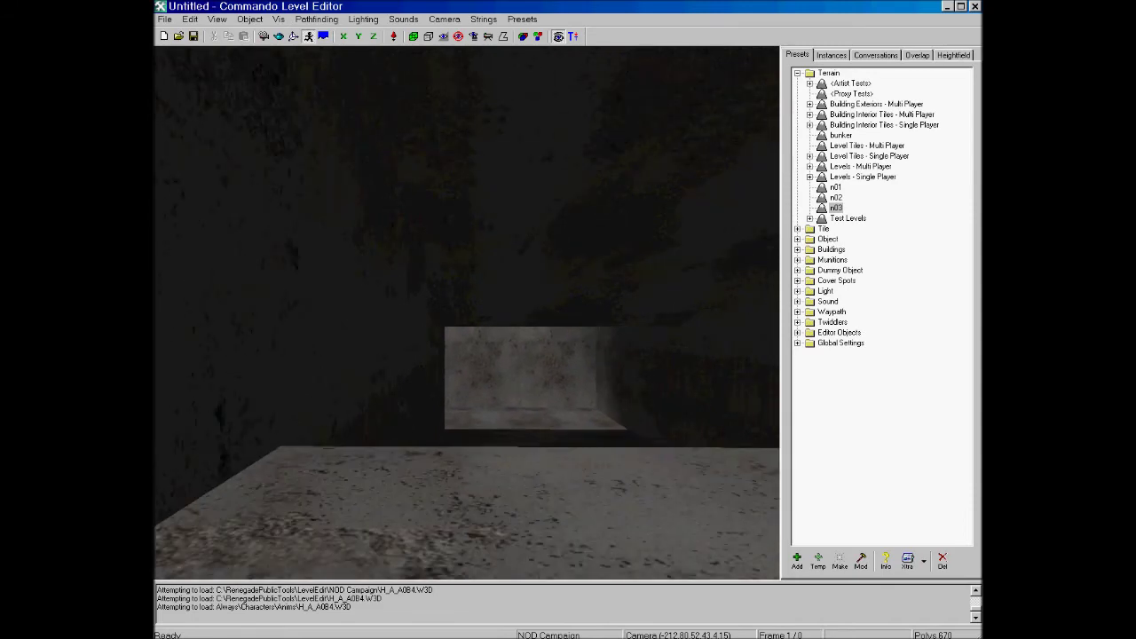
{"action": "key", "text": "Down"}
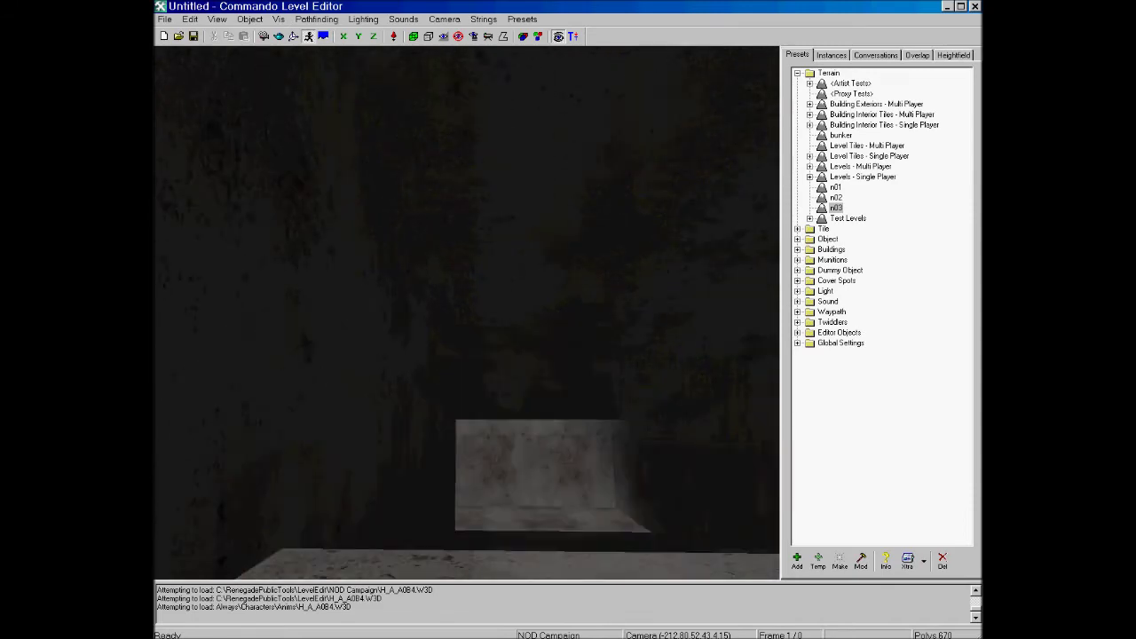
{"action": "key", "text": "Right"}
{"action": "key", "text": "Escape"}
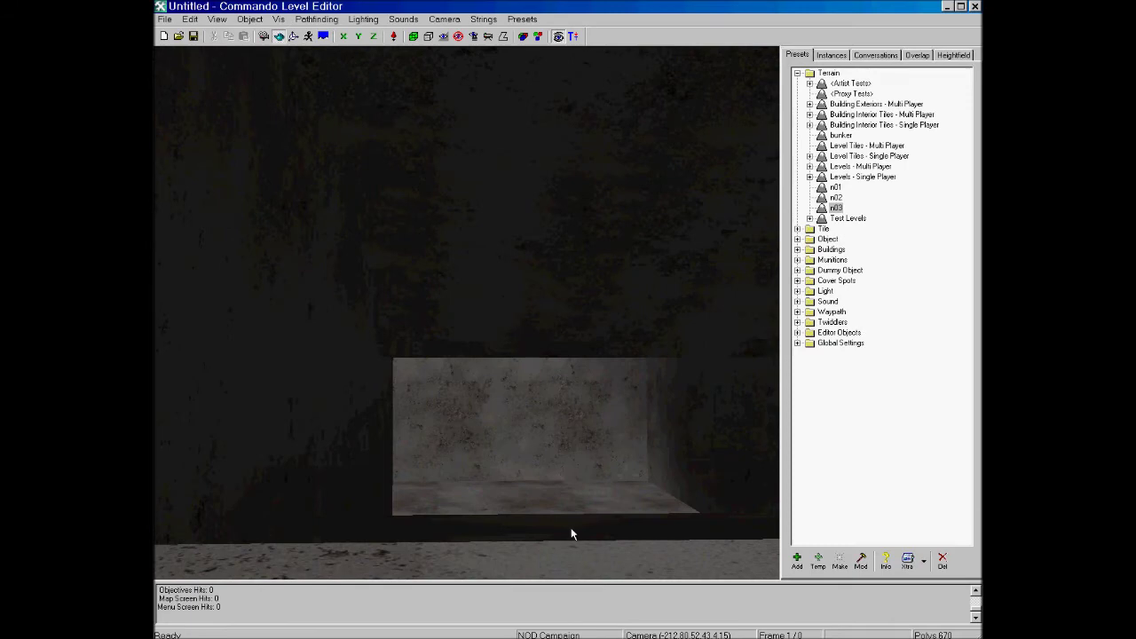
{"action": "key", "text": "alt+Tab"}
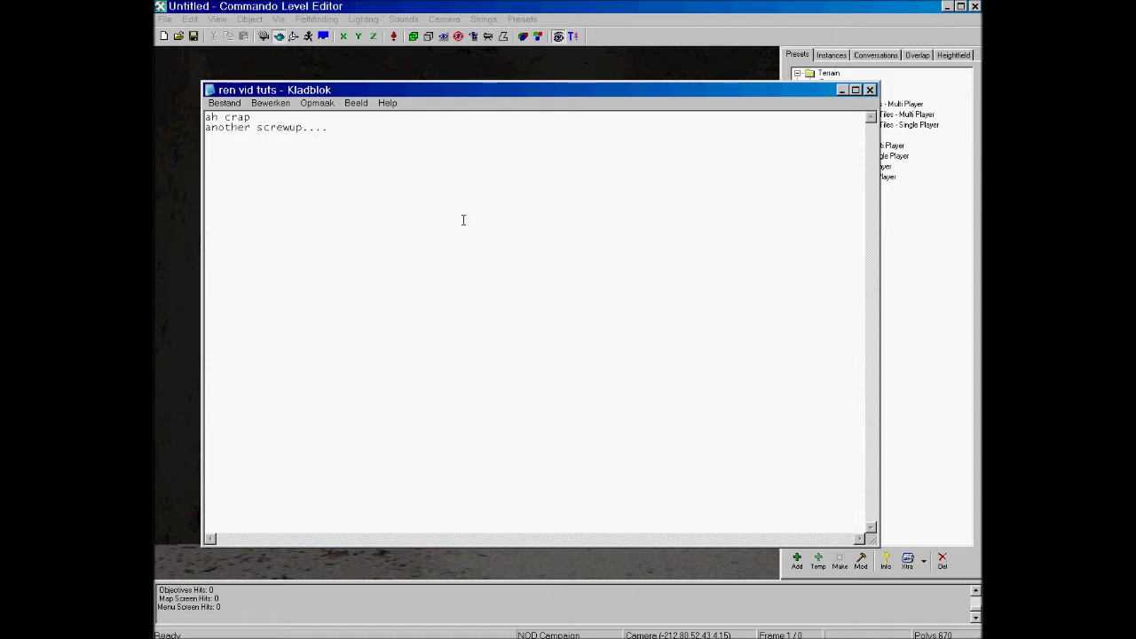
{"action": "left_click", "coordinate": [423, 13]}
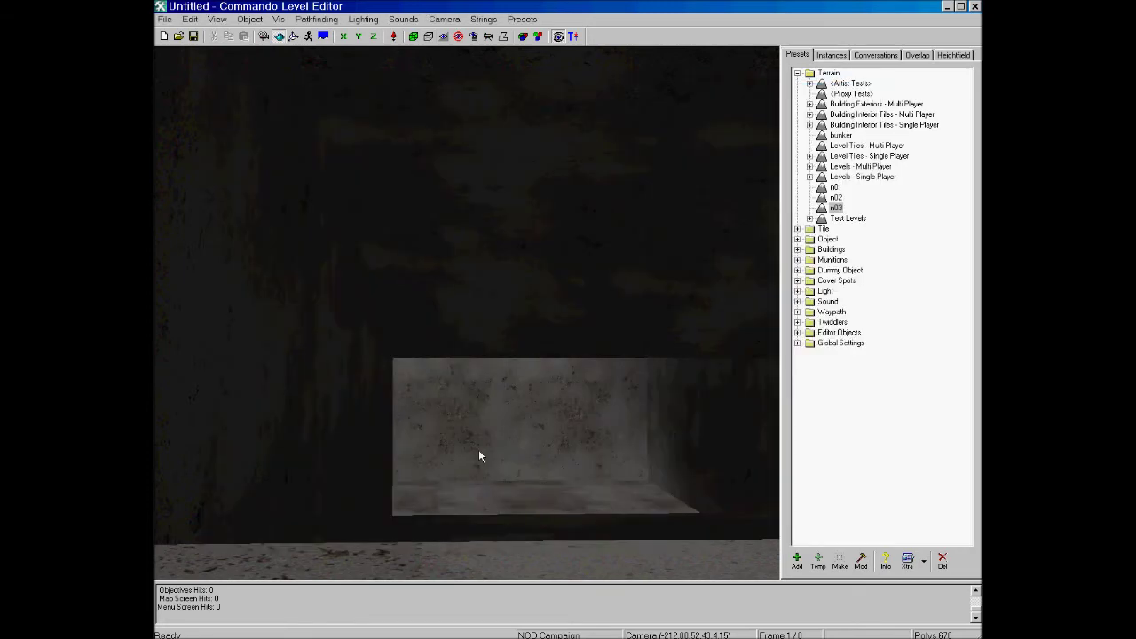
Step: Walk through the straight tunnel passage to its end wall and around the corner, checking the floor and wall textures
{"action": "key", "text": "ctrl+w"}
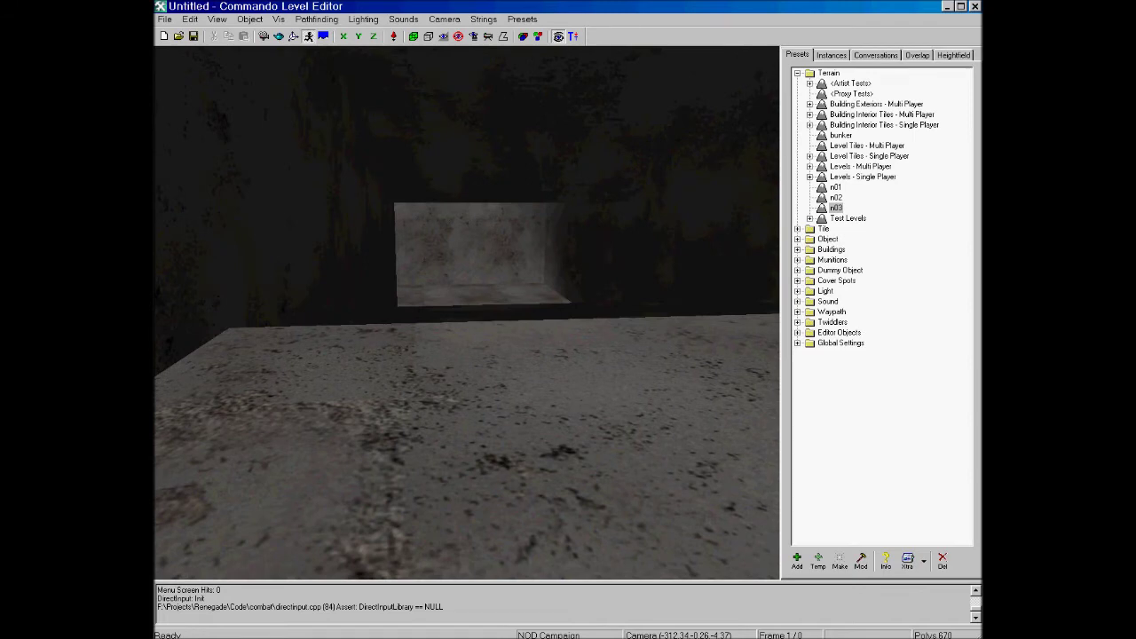
{"action": "key", "text": "Up"}
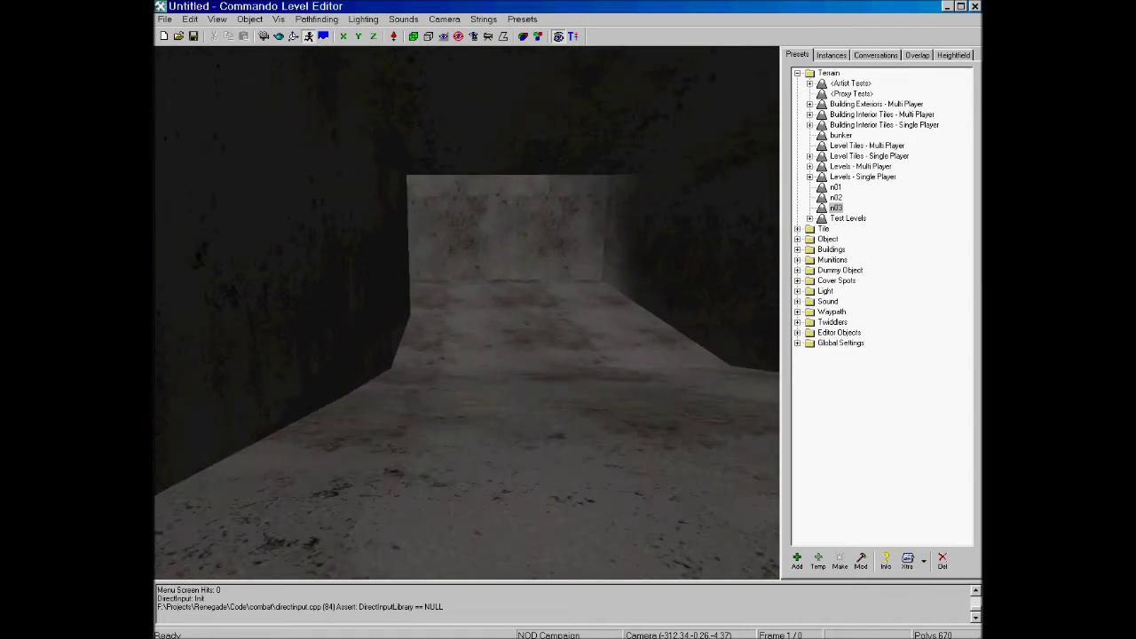
{"action": "key", "text": "Up"}
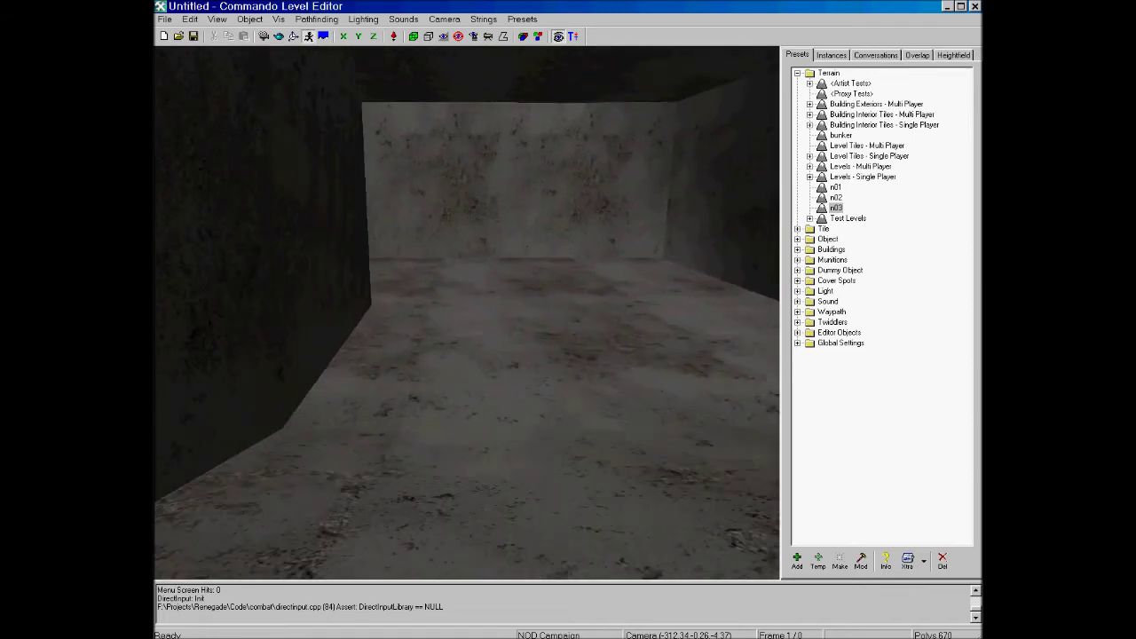
{"action": "key", "text": "Up"}
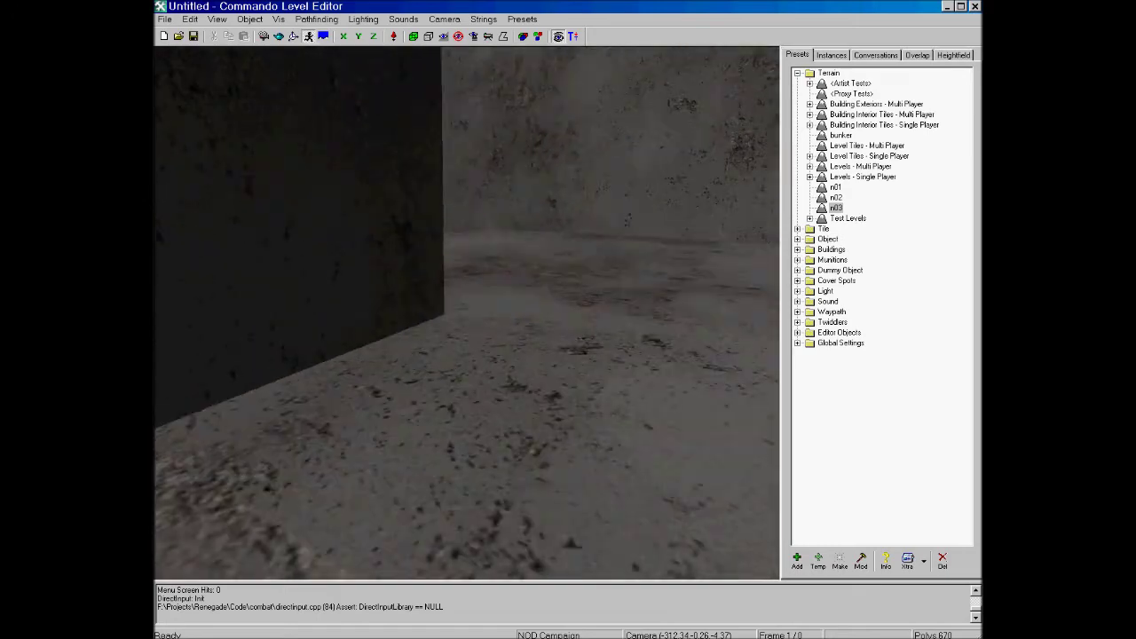
{"action": "key", "text": "Up"}
{"action": "key", "text": "Right"}
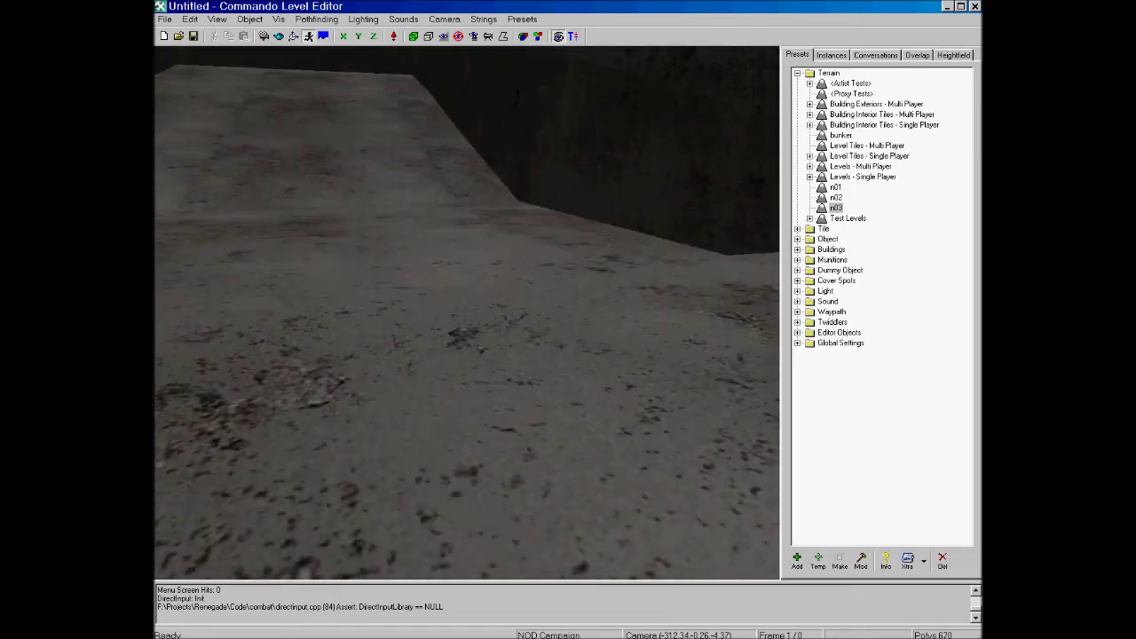
Step: Continue walking past the passage corners beyond the bend, checking the floor slopes and wall joins
{"action": "key", "text": "Up"}
{"action": "key", "text": "Right"}
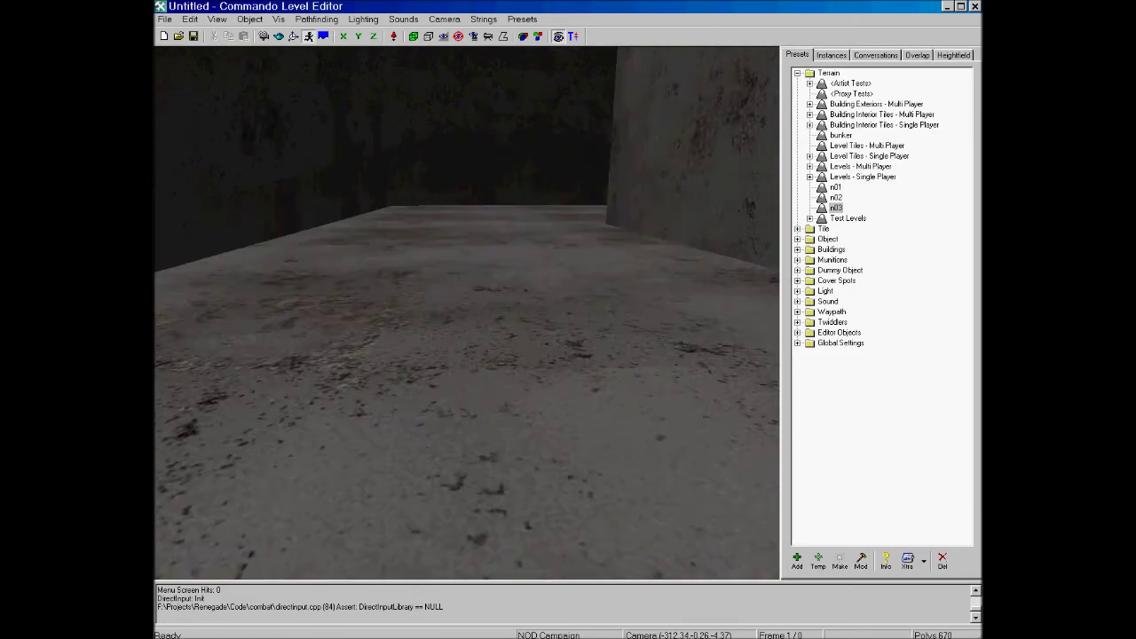
{"action": "key", "text": "Up"}
{"action": "key", "text": "Right"}
{"action": "key", "text": "Left"}
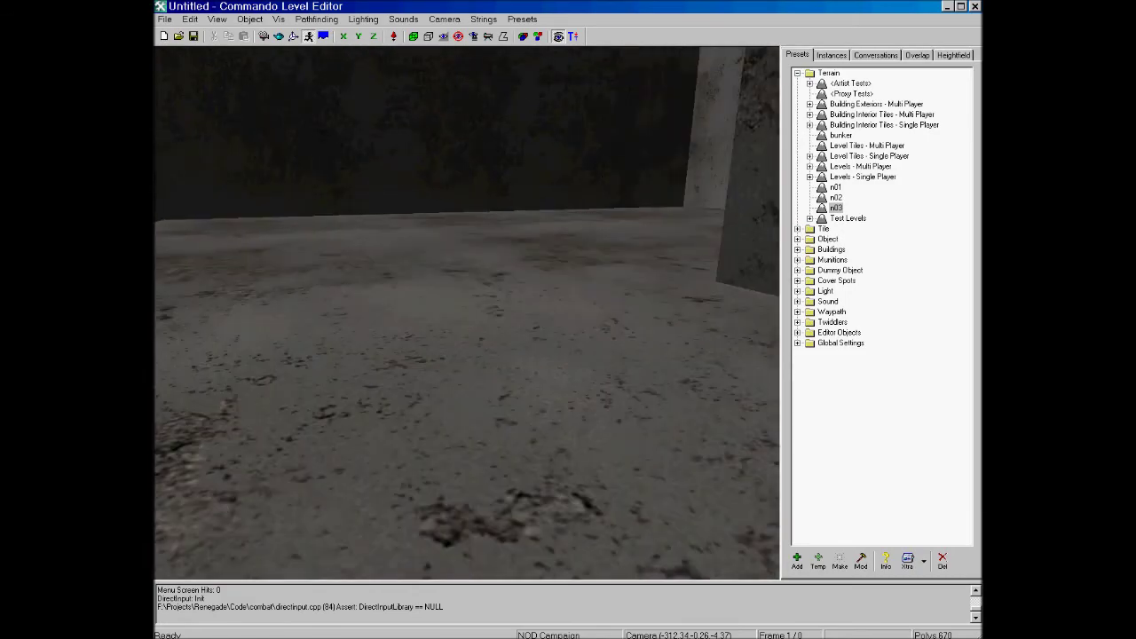
{"action": "key", "text": "Up"}
{"action": "key", "text": "Right"}
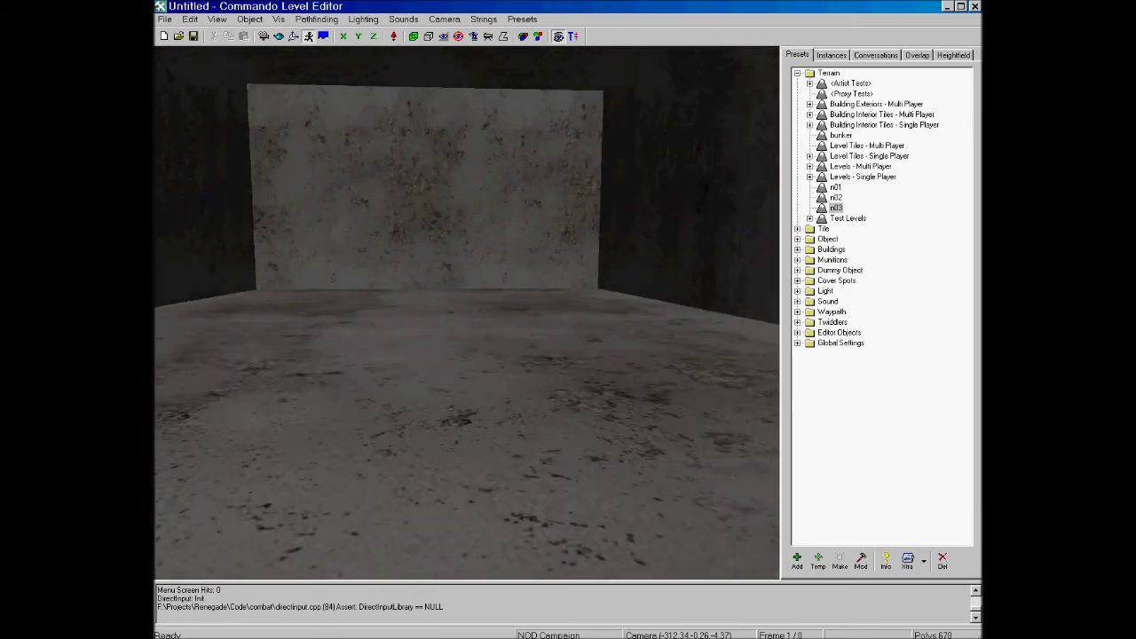
{"action": "key", "text": "Up"}
{"action": "key", "text": "Right"}
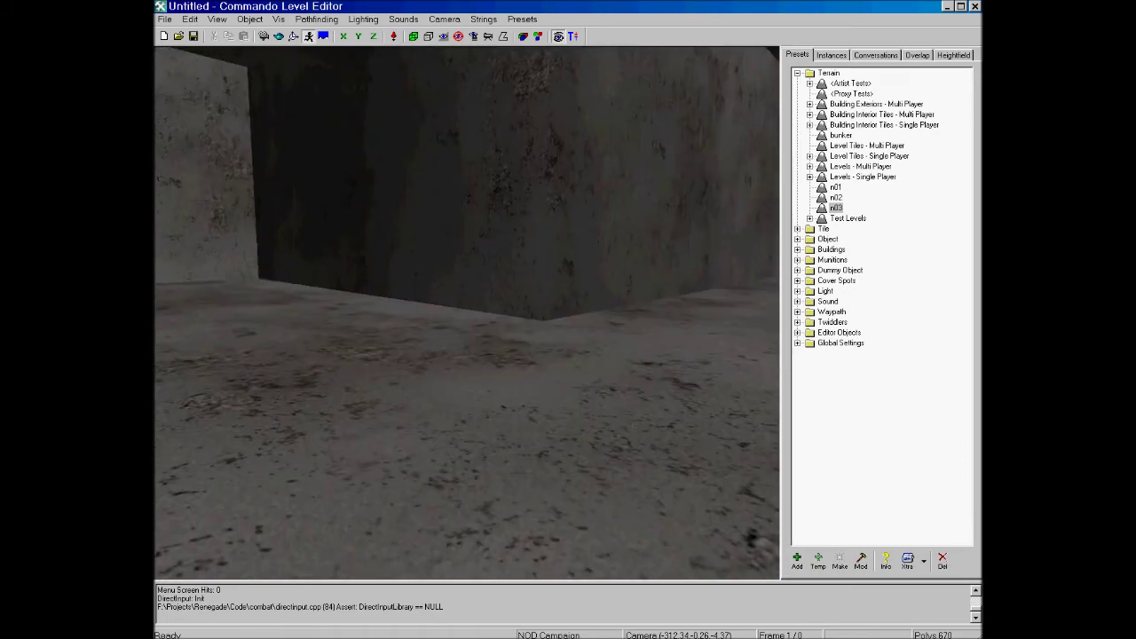
Step: Leave walk mode and fly the camera beneath the tunnel to examine its underside and the gaps between sections
{"action": "key", "text": "Escape"}
{"action": "key", "text": "Up"}
{"action": "key", "text": "Page_Down"}
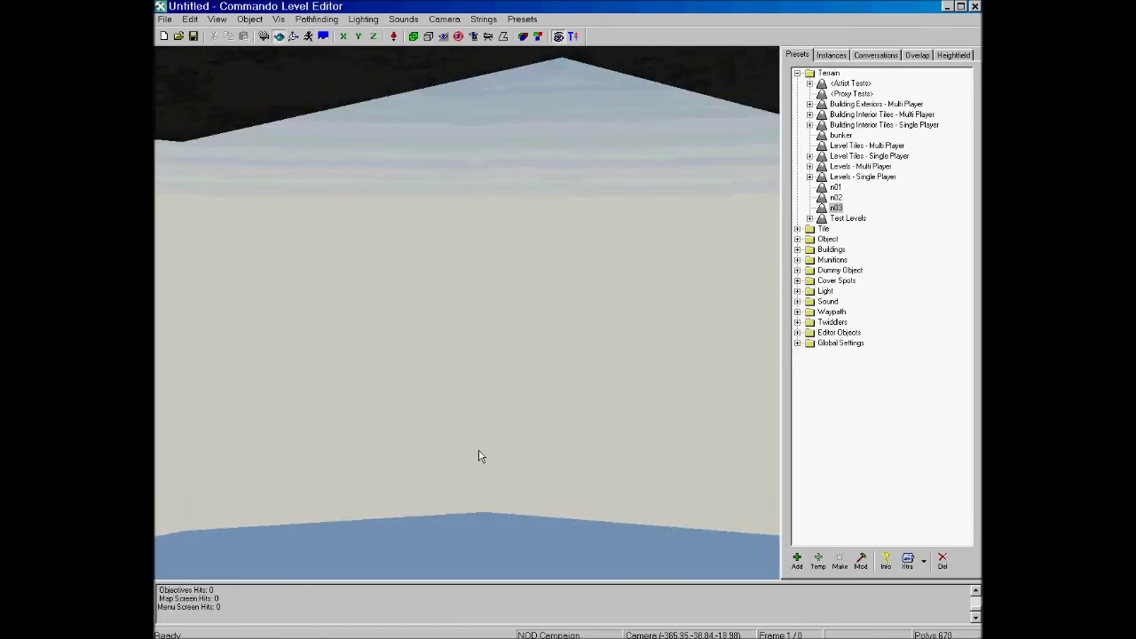
{"action": "key", "text": "Right"}
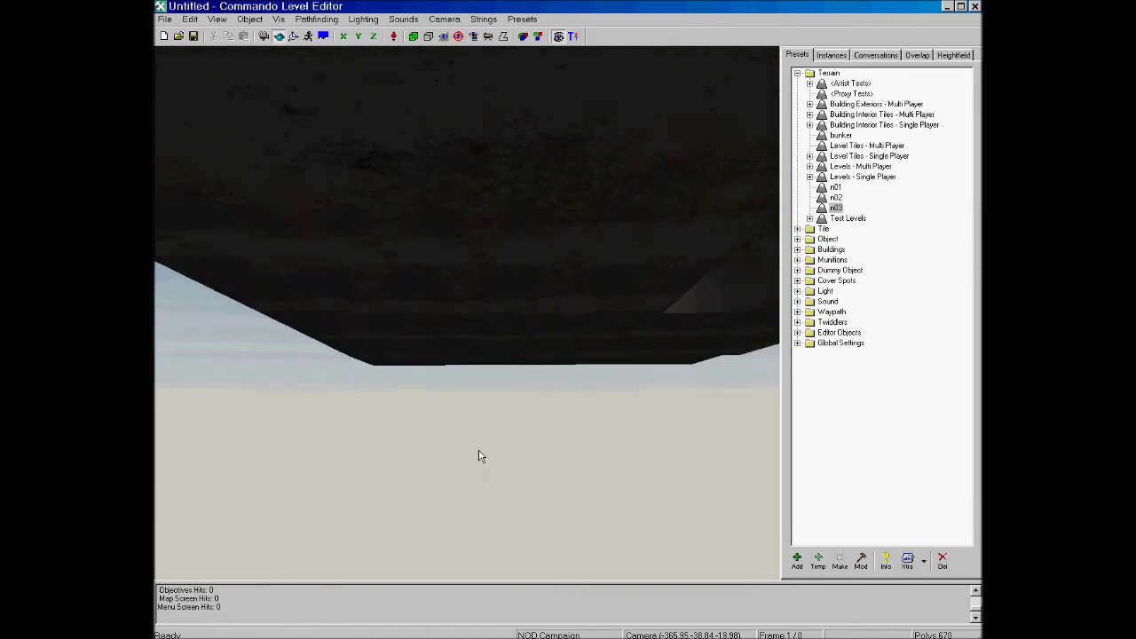
{"action": "key", "text": "Right"}
{"action": "key", "text": "Page_Down"}
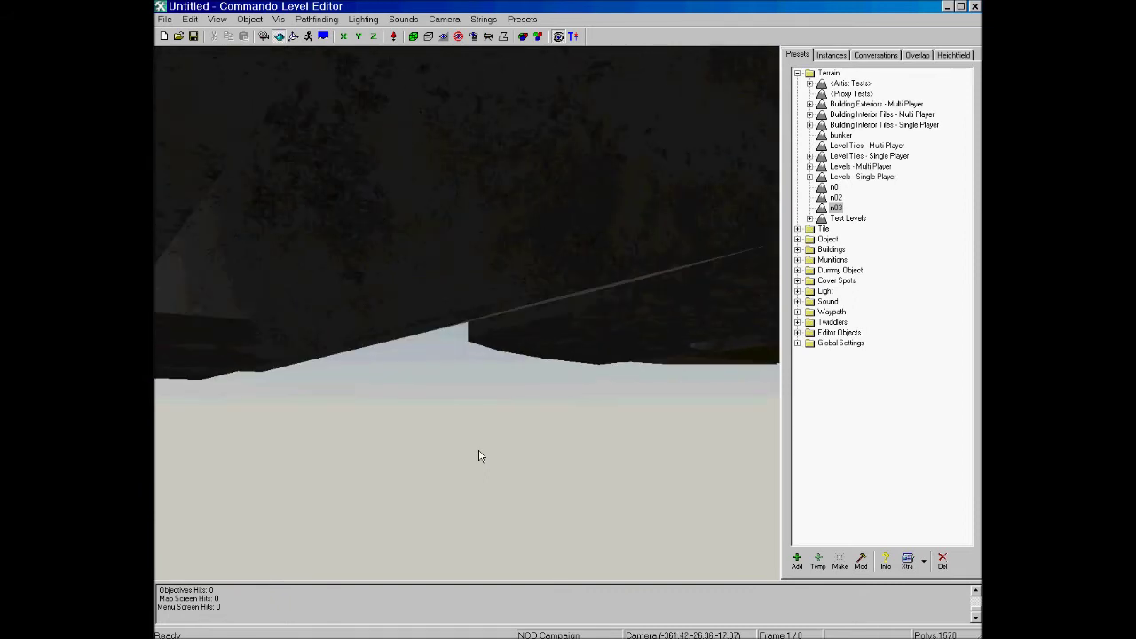
{"action": "key", "text": "Up"}
{"action": "key", "text": "Left"}
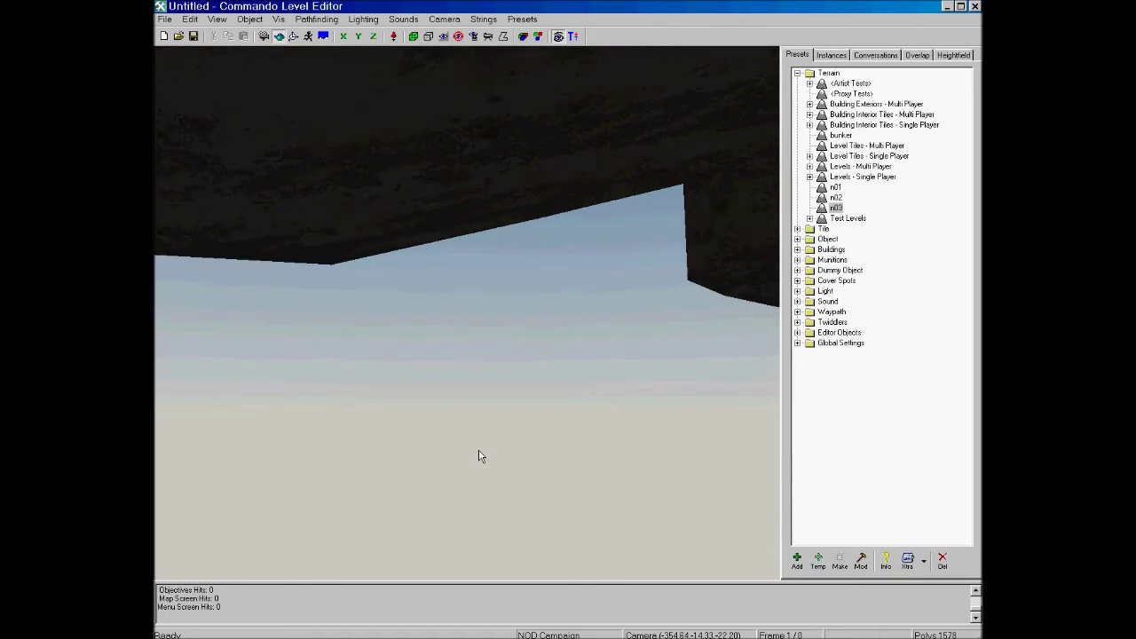
Step: Fly back up into the tunnel and examine the floor seam between the sections at the junction up close
{"action": "key", "text": "Page_Up"}
{"action": "key", "text": "Up"}
{"action": "key", "text": "Right"}
{"action": "key", "text": "Up"}
{"action": "key", "text": "Up"}
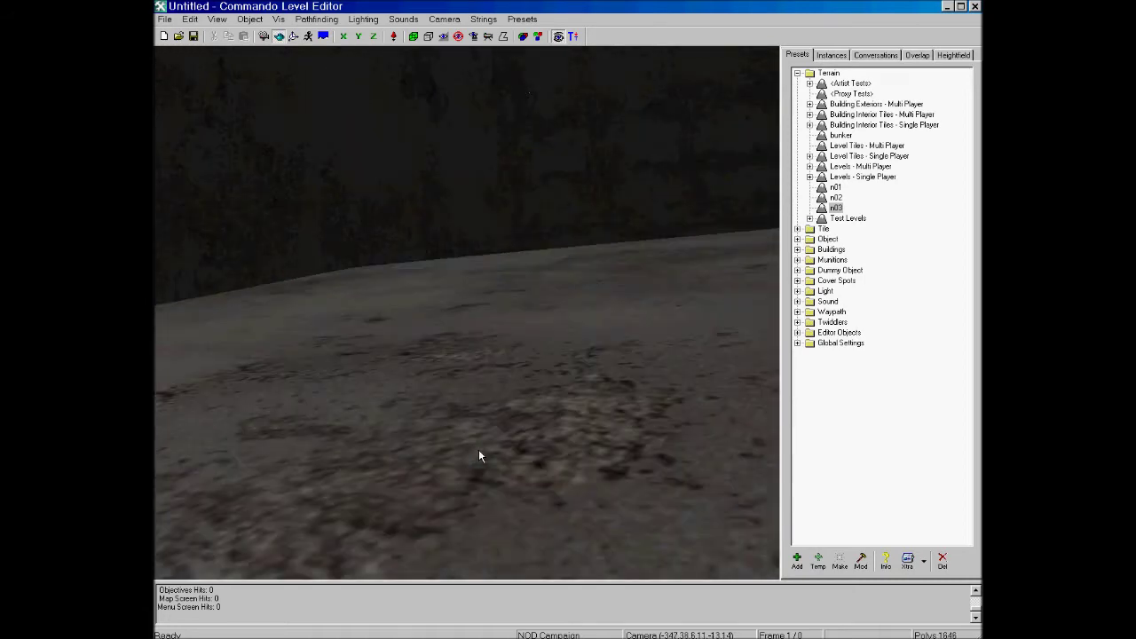
{"action": "key", "text": "Up"}
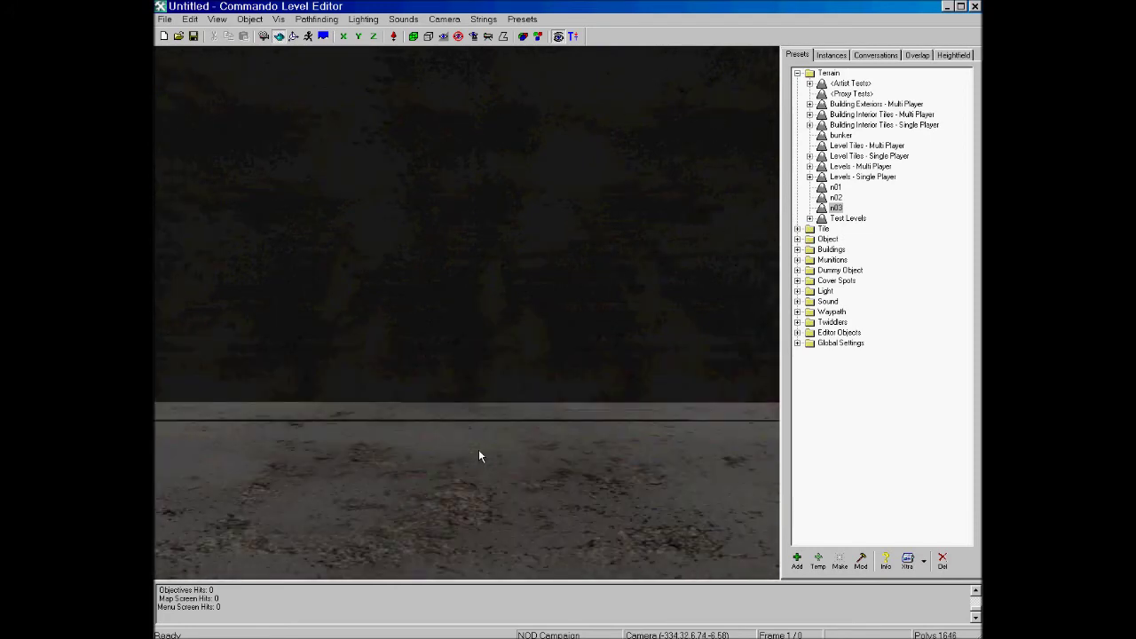
{"action": "key", "text": "Up"}
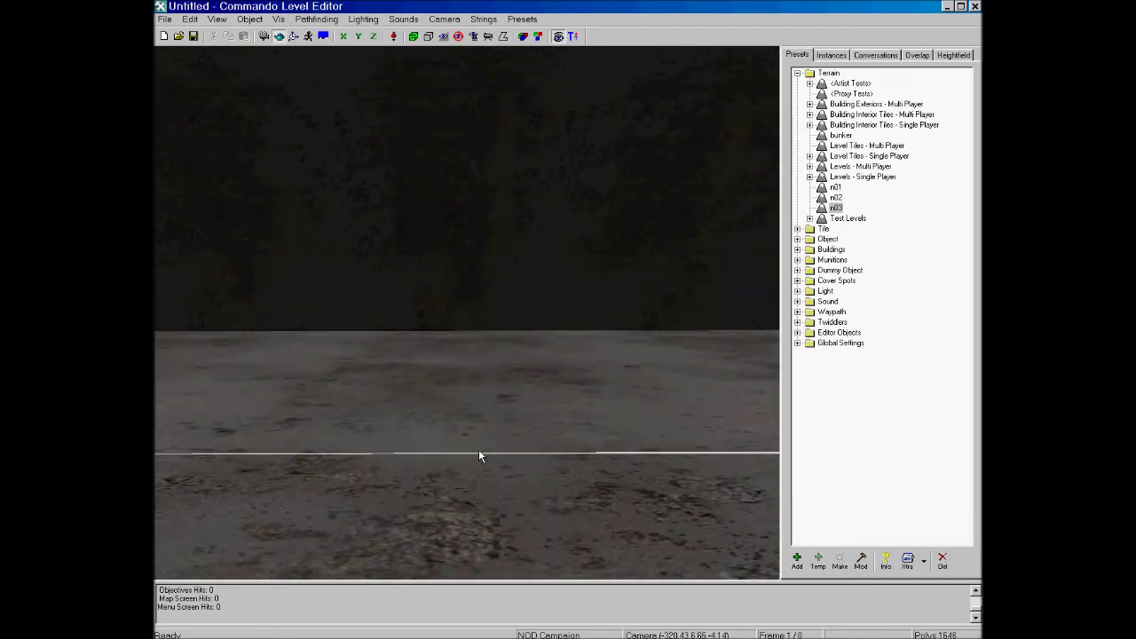
{"action": "key", "text": "Left"}
{"action": "key", "text": "Up"}
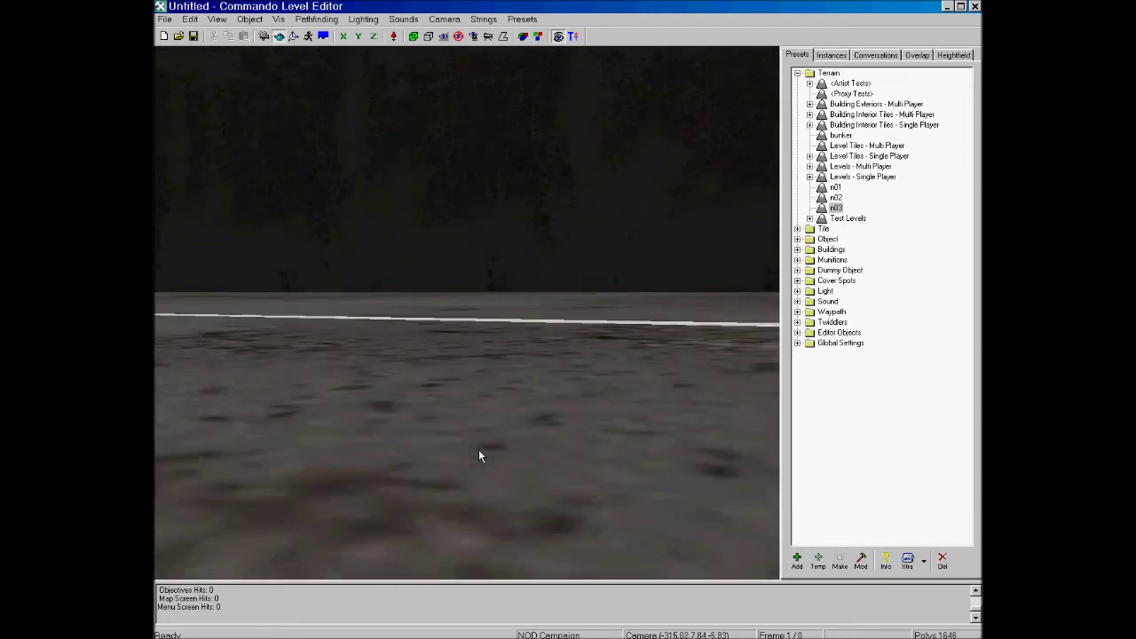
{"action": "key", "text": "Right"}
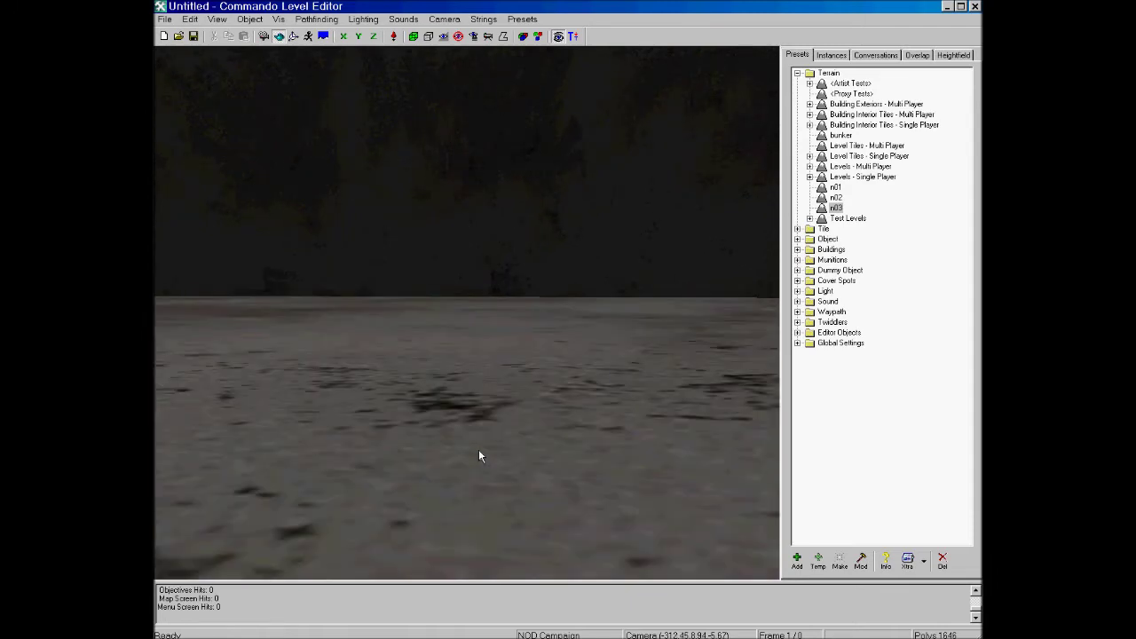
{"action": "key", "text": "Up"}
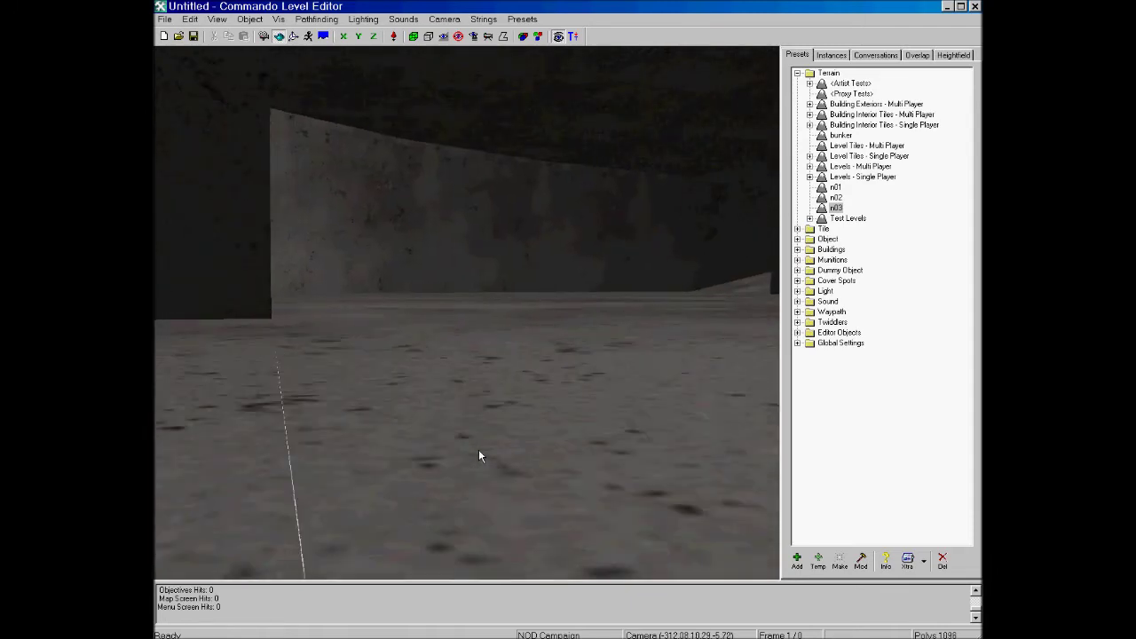
Step: Inspect the wall corner at the junction and the floor leading into the straight side passage
{"action": "key", "text": "Left"}
{"action": "key", "text": "Left"}
{"action": "key", "text": "Left"}
{"action": "key", "text": "Down"}
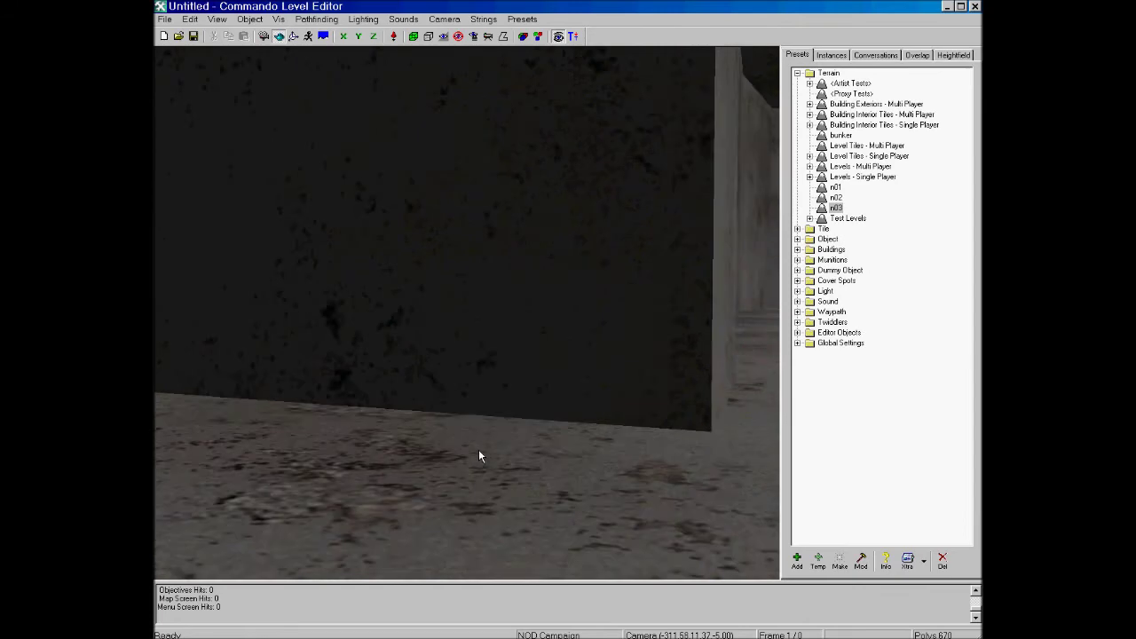
{"action": "key", "text": "Left"}
{"action": "key", "text": "Up"}
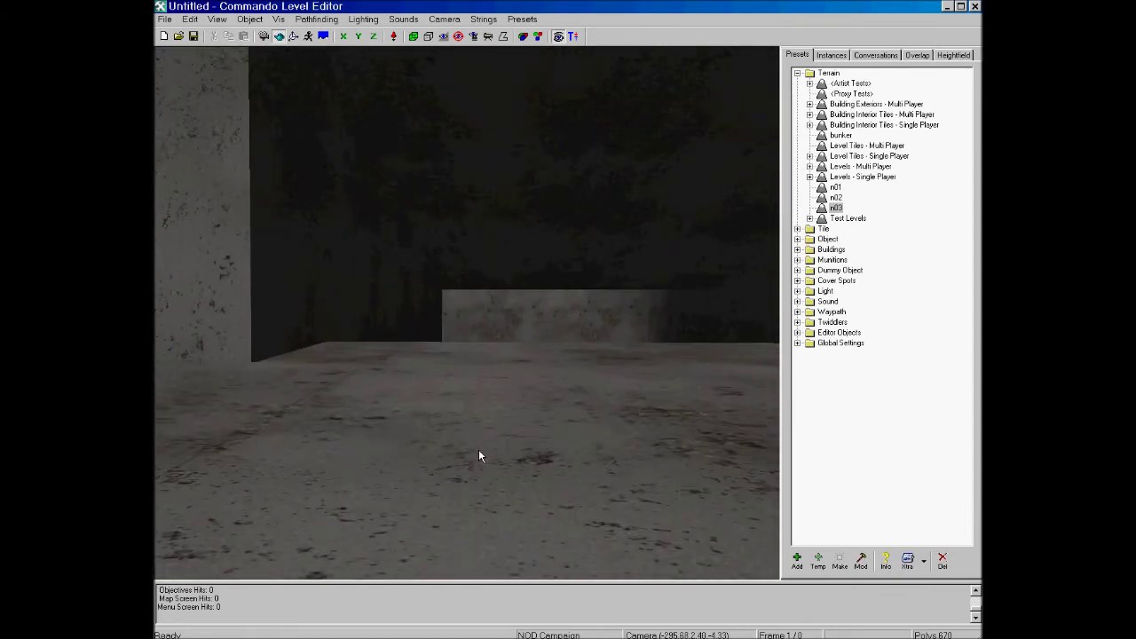
{"action": "key", "text": "Left"}
{"action": "key", "text": "Page_Up"}
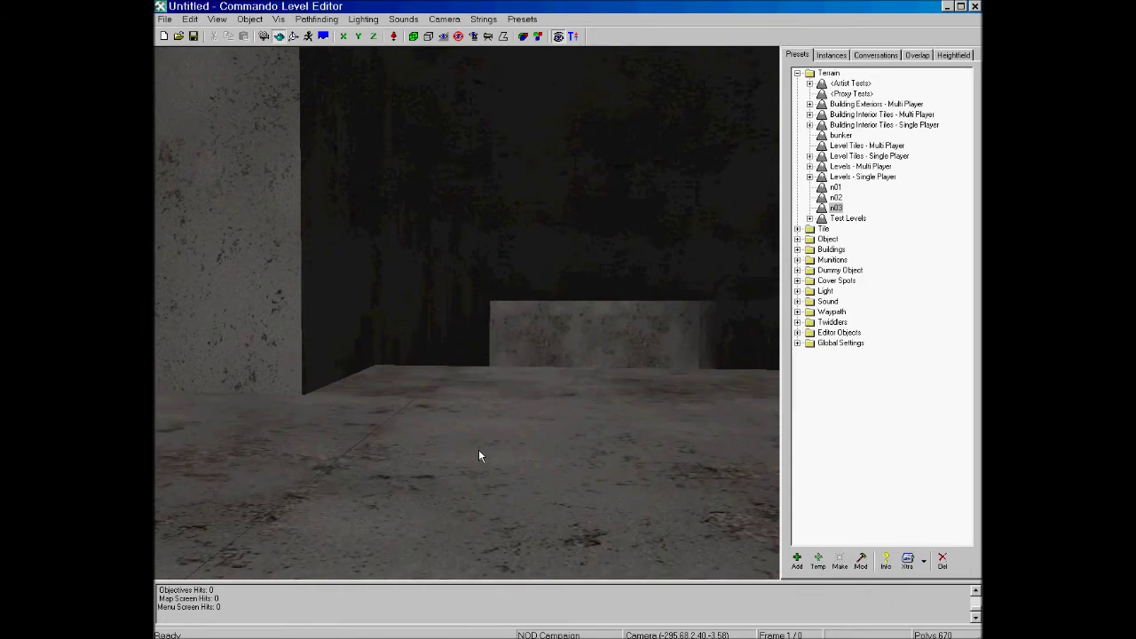
{"action": "key", "text": "Right"}
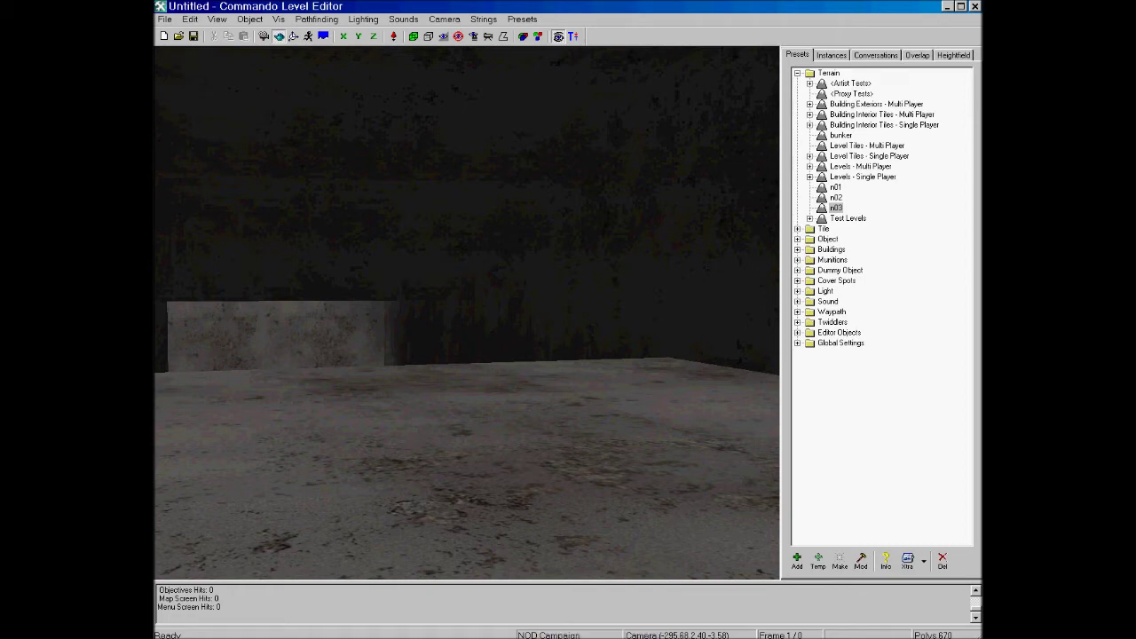
Step: Switch to gmax and select the merged tunnel mesh
{"action": "key", "text": "alt+Tab"}
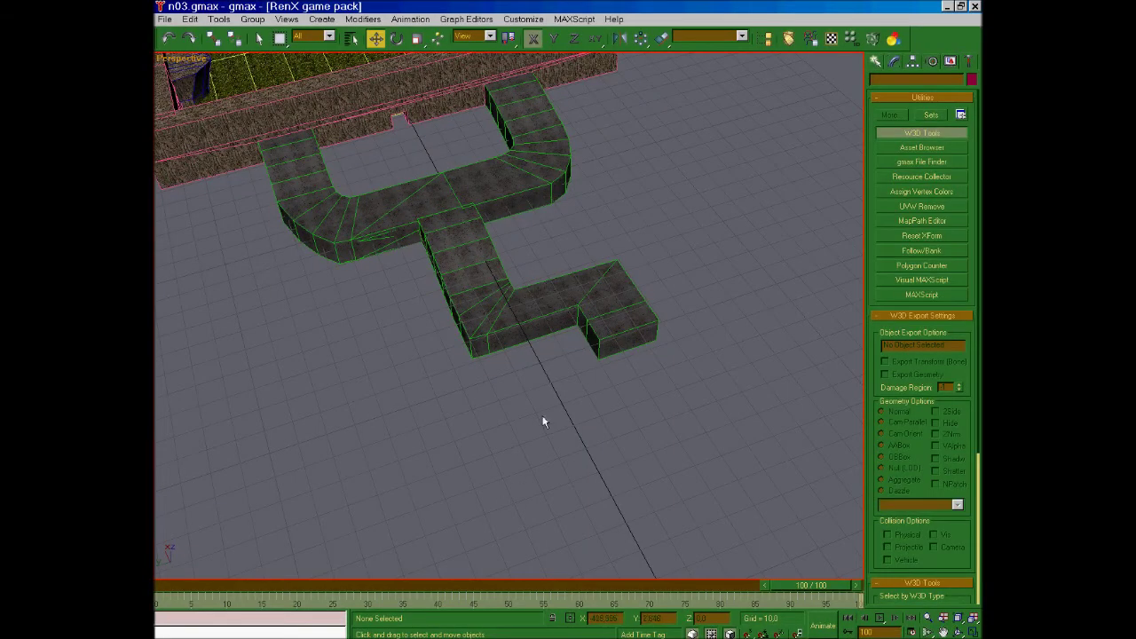
{"action": "left_click", "coordinate": [928, 617]}
{"action": "left_click_drag", "start_coordinate": [540, 375], "coordinate": [544, 333]}
{"action": "right_click", "coordinate": [670, 409]}
{"action": "left_click", "coordinate": [941, 631]}
{"action": "left_click_drag", "start_coordinate": [532, 417], "coordinate": [499, 447]}
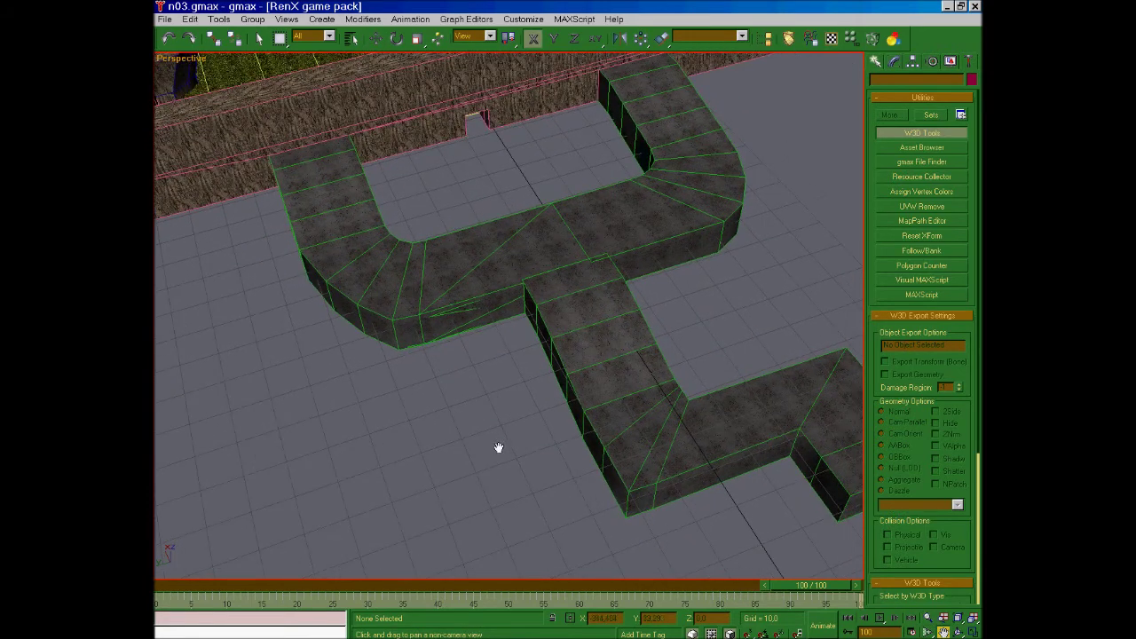
{"action": "right_click", "coordinate": [499, 448]}
{"action": "left_click", "coordinate": [472, 298]}
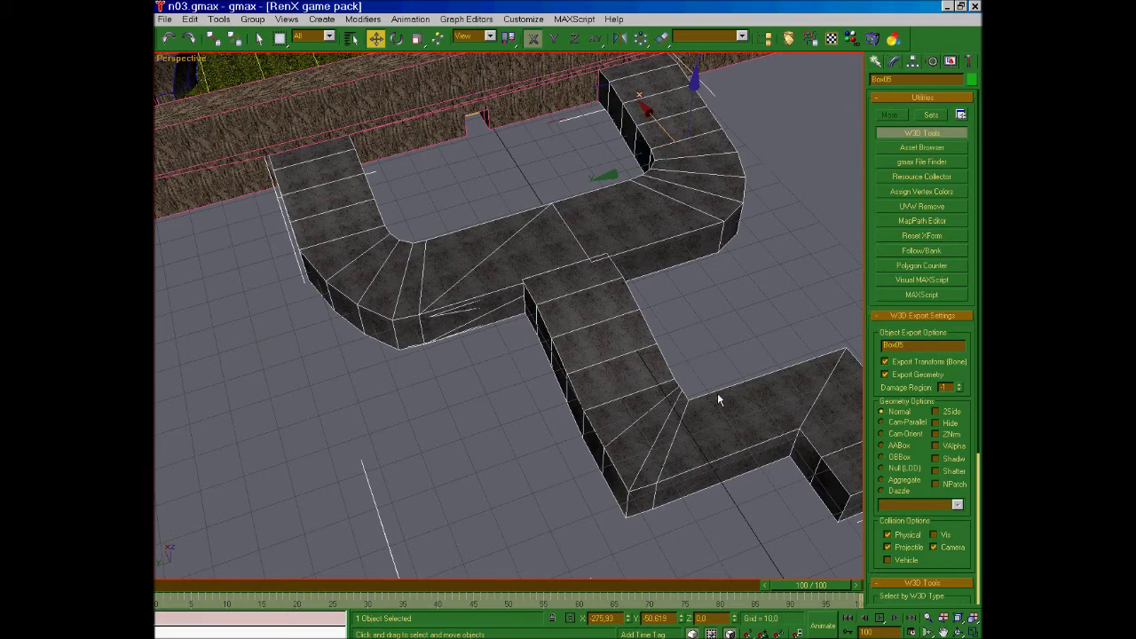
Step: Enter vertex editing on the tunnel's Editable Mesh level and clear the current vertex selection
{"action": "left_click", "coordinate": [893, 62]}
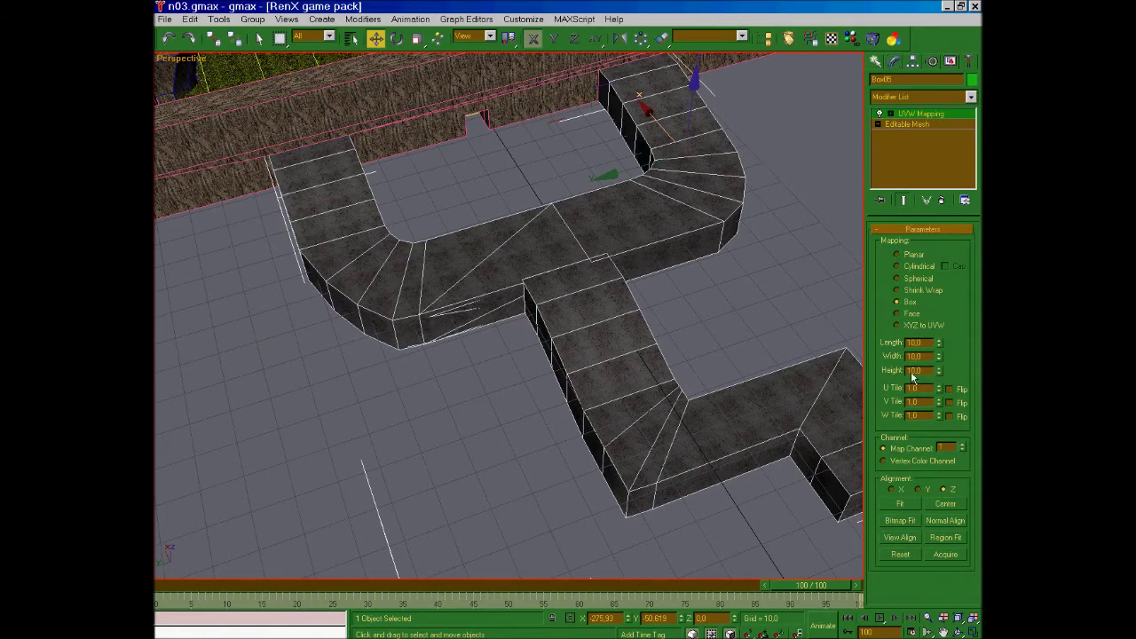
{"action": "left_click", "coordinate": [906, 125]}
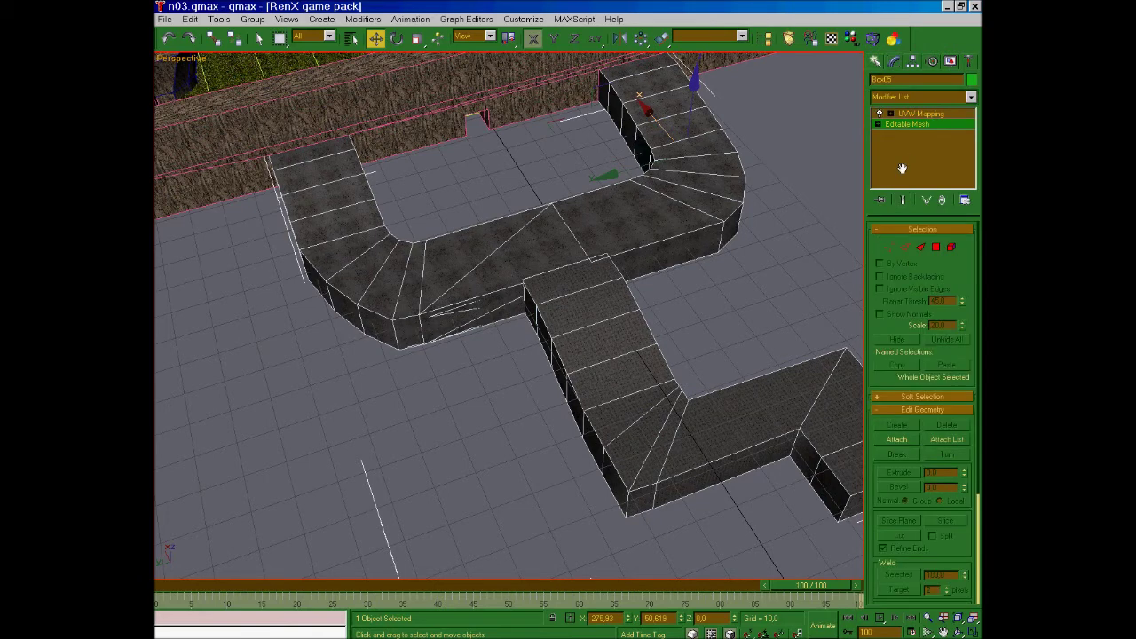
{"action": "left_click", "coordinate": [889, 248]}
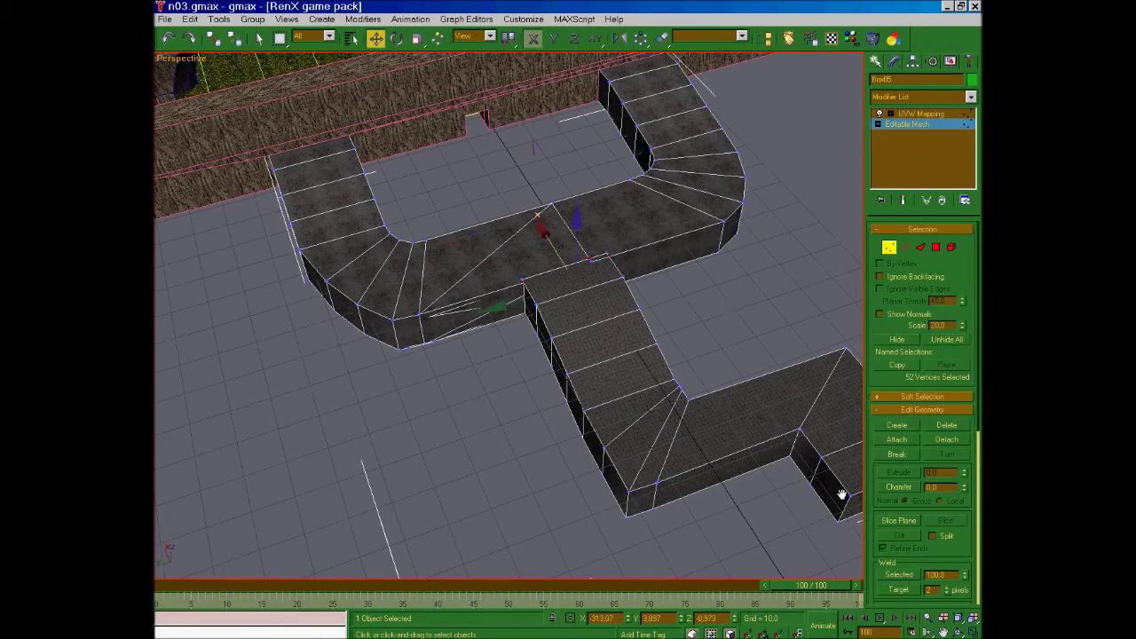
{"action": "left_click", "coordinate": [927, 617]}
{"action": "left_click_drag", "start_coordinate": [774, 533], "coordinate": [772, 457]}
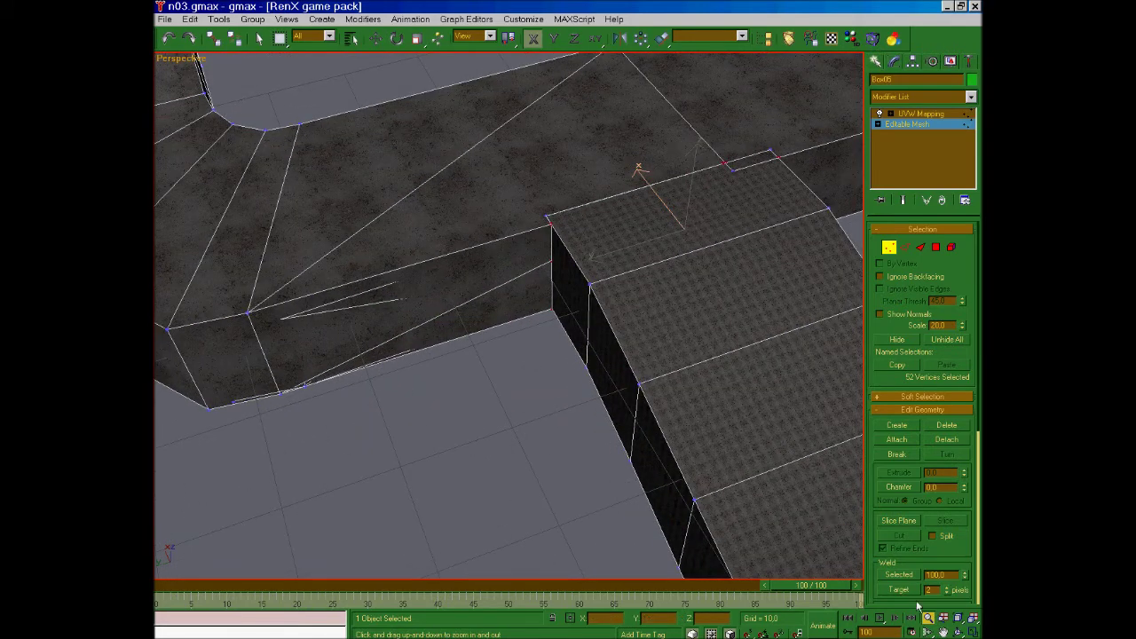
{"action": "left_click", "coordinate": [958, 632]}
{"action": "left_click_drag", "start_coordinate": [549, 368], "coordinate": [602, 342]}
{"action": "right_click", "coordinate": [583, 405]}
{"action": "left_click", "coordinate": [505, 499]}
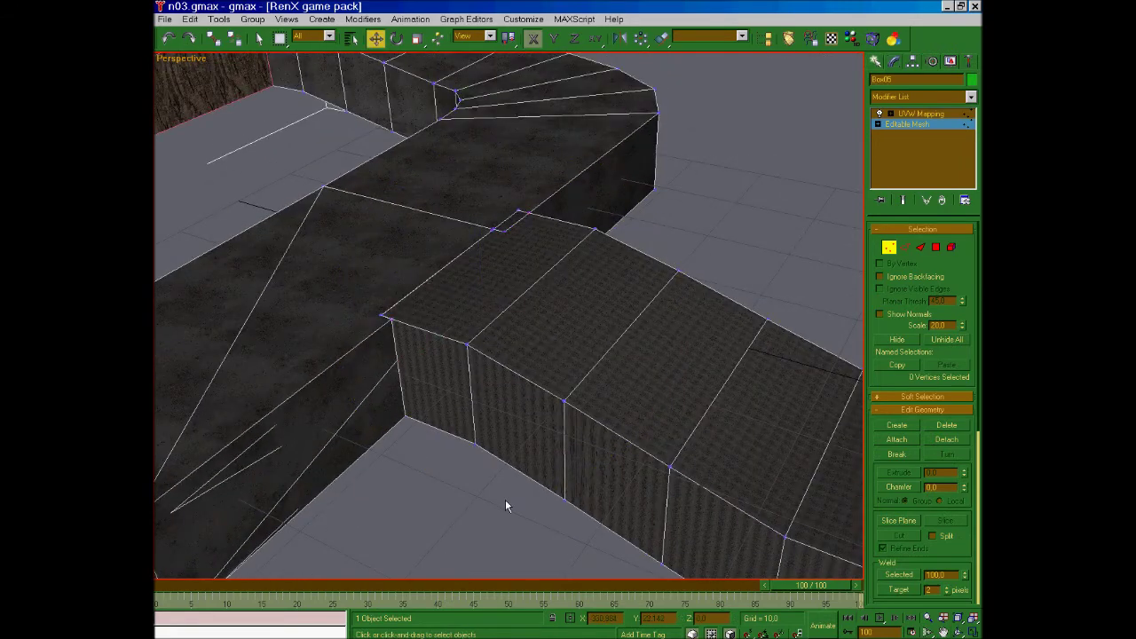
{"action": "left_click", "coordinate": [943, 630]}
{"action": "left_click_drag", "start_coordinate": [774, 484], "coordinate": [730, 482]}
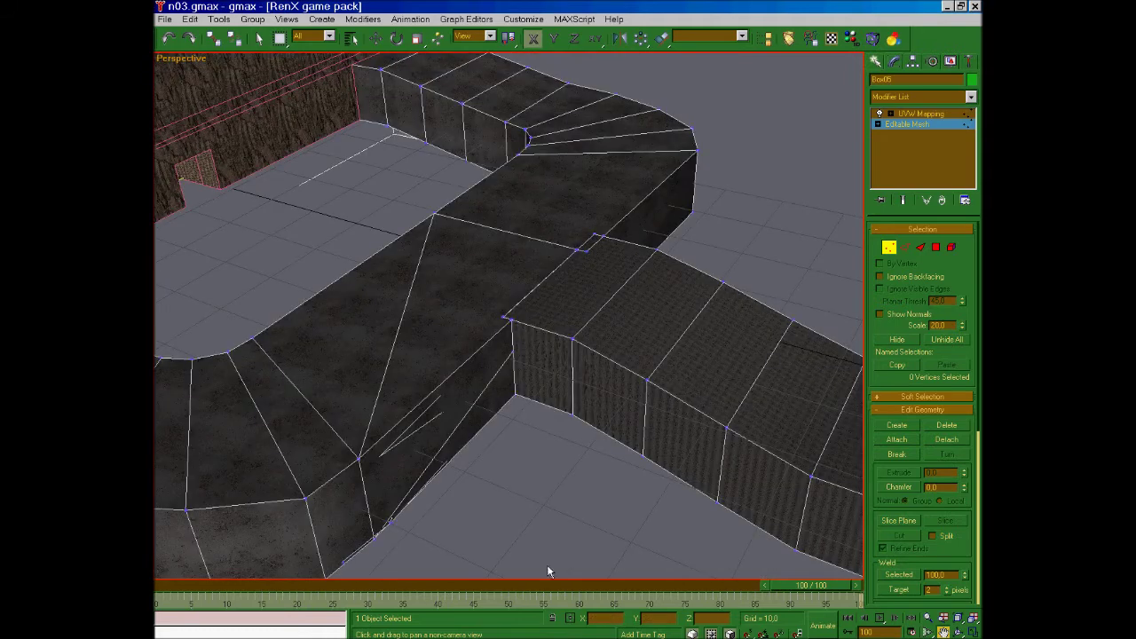
Step: Examine the tunnel's floor seam and the wall corner where the merged sections meet at the junction up close
{"action": "left_click", "coordinate": [927, 617]}
{"action": "left_click_drag", "start_coordinate": [621, 482], "coordinate": [637, 448]}
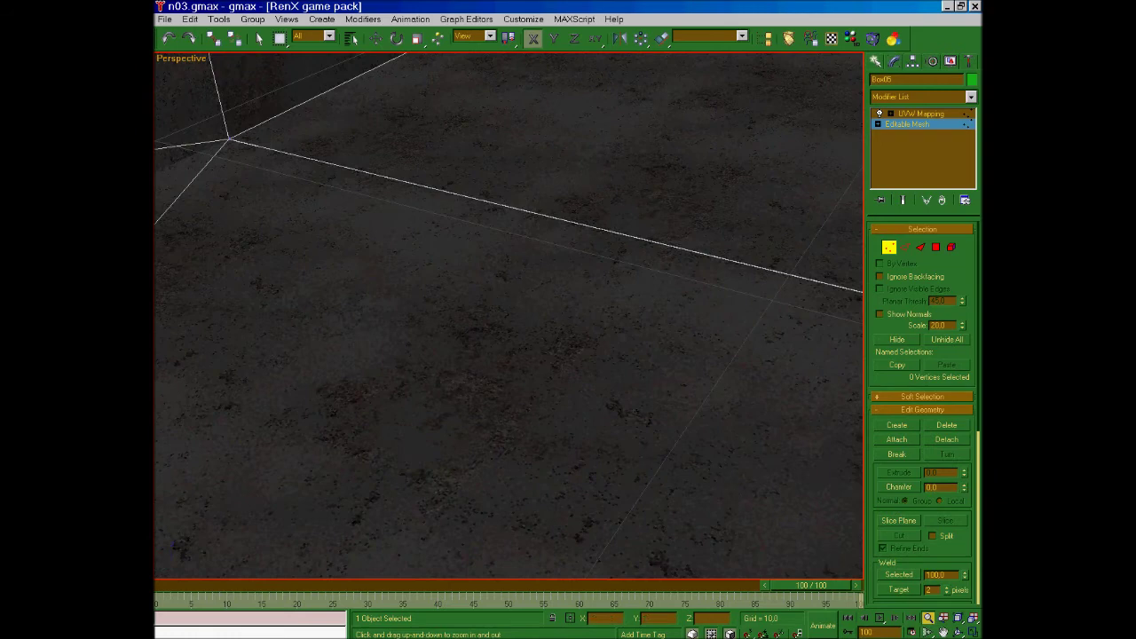
{"action": "left_click", "coordinate": [958, 631]}
{"action": "left_click_drag", "start_coordinate": [613, 338], "coordinate": [636, 347]}
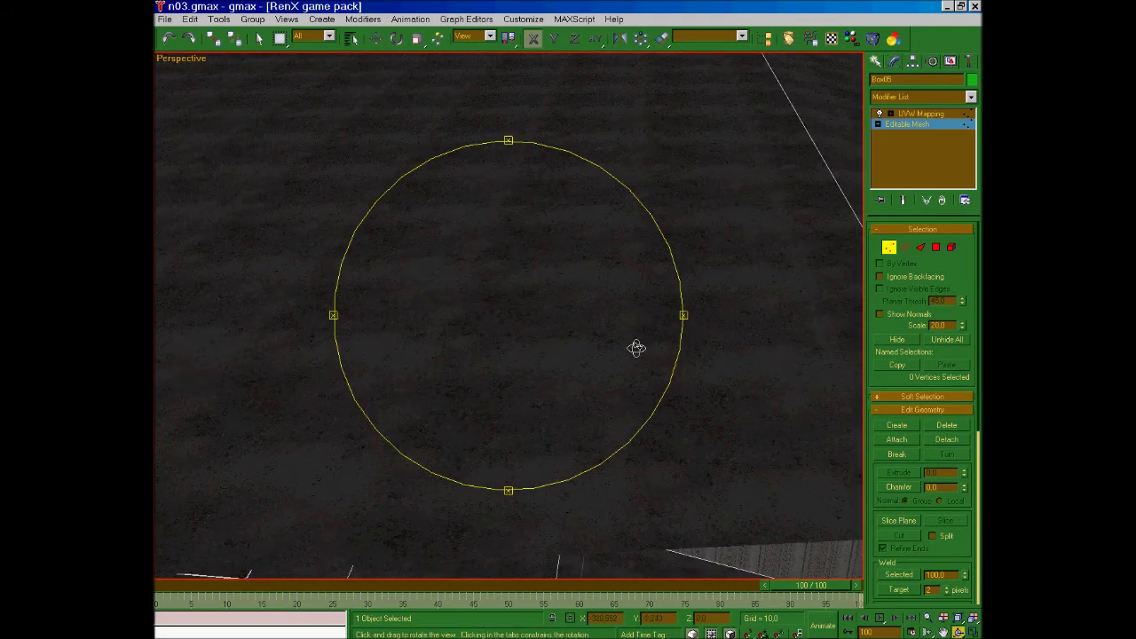
{"action": "left_click", "coordinate": [943, 631]}
{"action": "left_click_drag", "start_coordinate": [399, 382], "coordinate": [704, 417]}
{"action": "left_click_drag", "start_coordinate": [509, 380], "coordinate": [805, 374]}
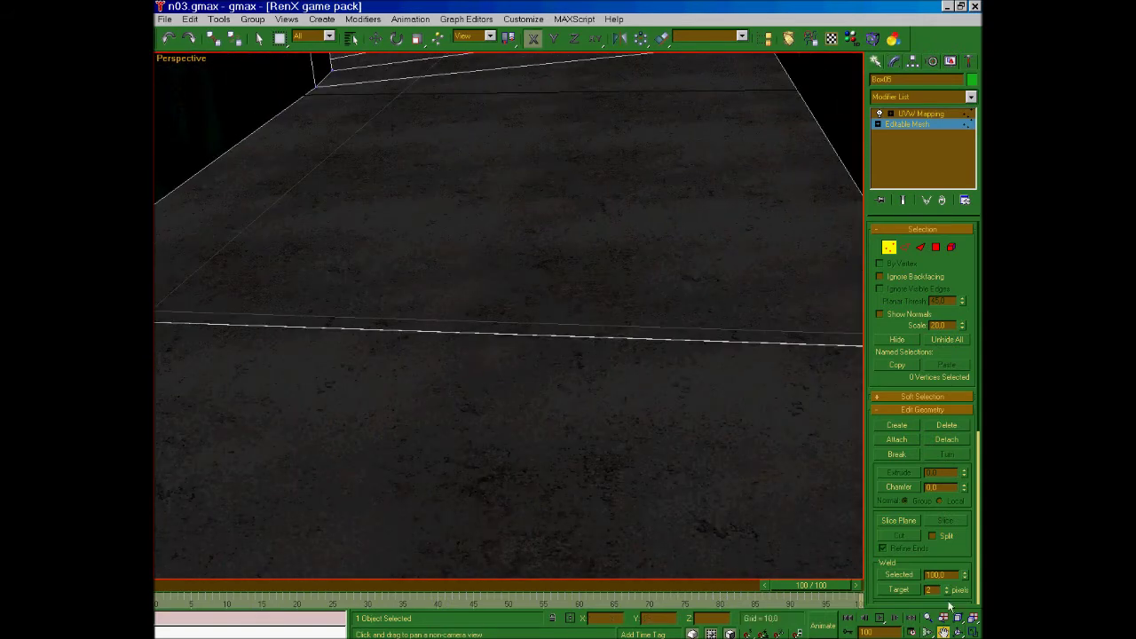
{"action": "left_click", "coordinate": [958, 632]}
{"action": "left_click_drag", "start_coordinate": [669, 383], "coordinate": [655, 330]}
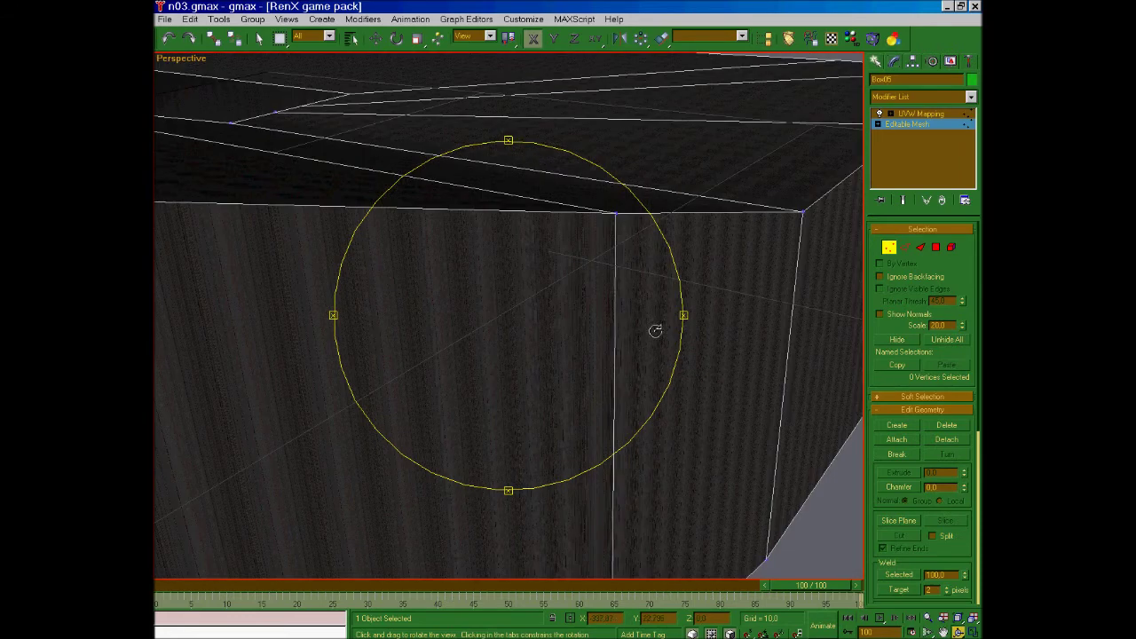
{"action": "left_click", "coordinate": [942, 632]}
{"action": "left_click_drag", "start_coordinate": [568, 221], "coordinate": [816, 393]}
{"action": "left_click_drag", "start_coordinate": [479, 435], "coordinate": [631, 400]}
{"action": "left_click_drag", "start_coordinate": [488, 358], "coordinate": [637, 381]}
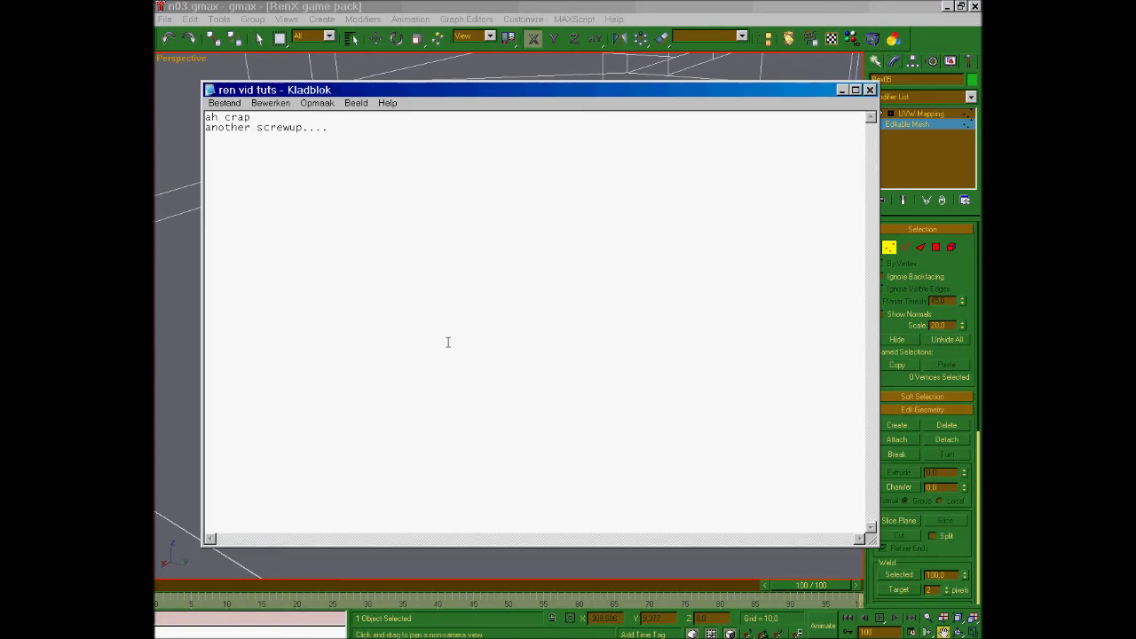
Step: Replace the text of the Kladblok note with an explanation that the vertex next to the height-adjusted one was forgotten
{"action": "left_click_drag", "start_coordinate": [380, 149], "coordinate": [186, 116]}
{"action": "key", "text": "BackSpace"}
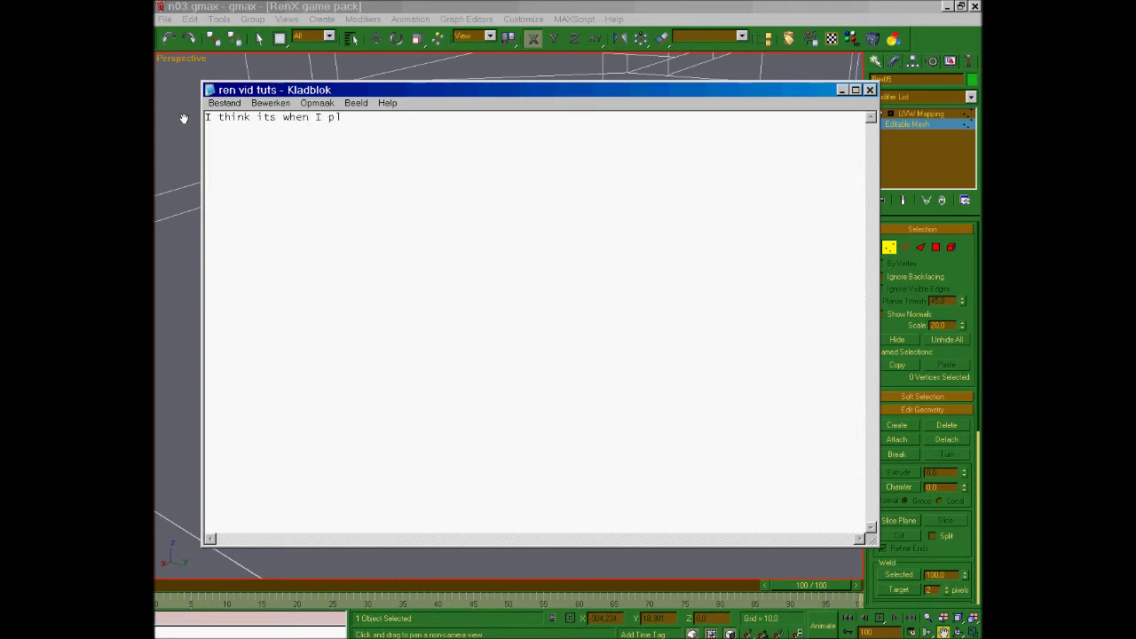
{"action": "type", "text": "usted teh heigth of that one vertex when "}
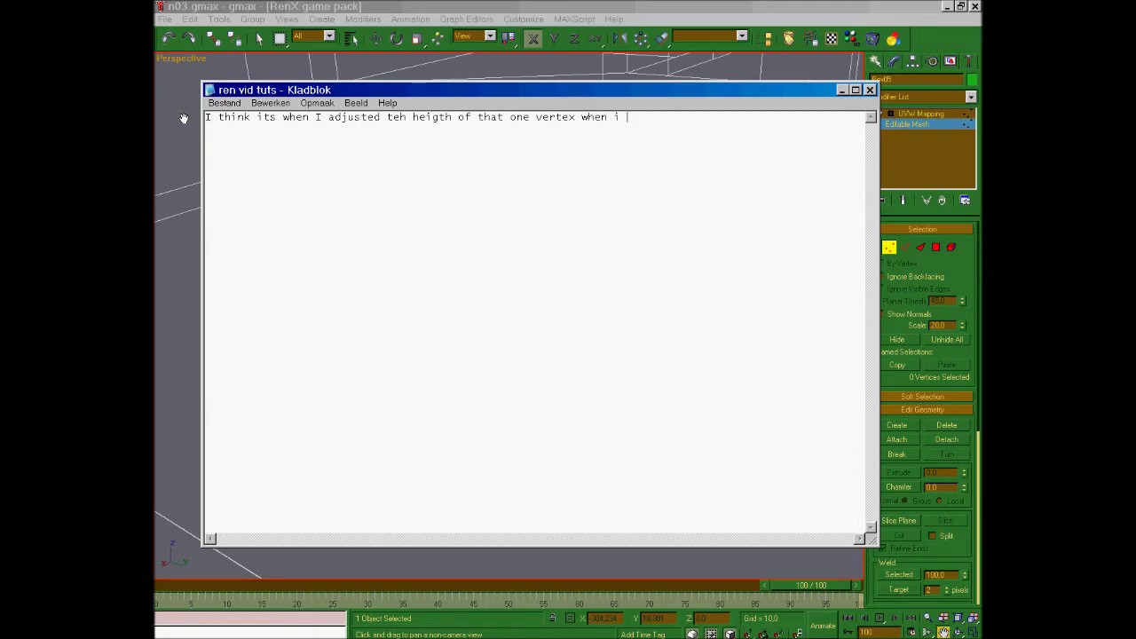
{"action": "type", "text": "i went in here previously.. I for"}
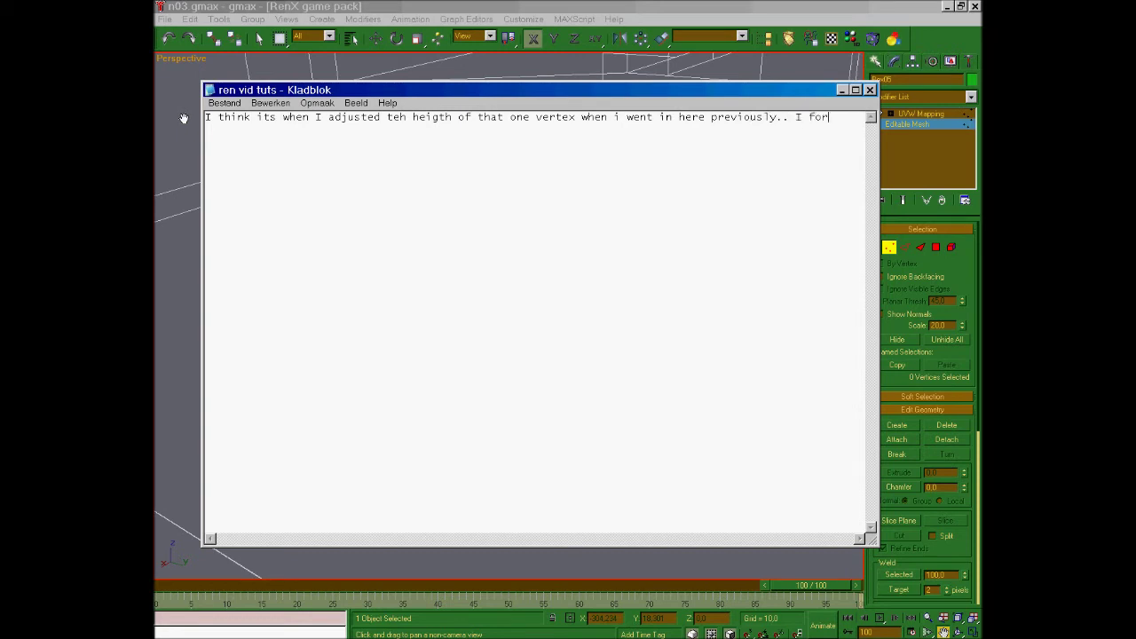
{"action": "type", "text": "to"}
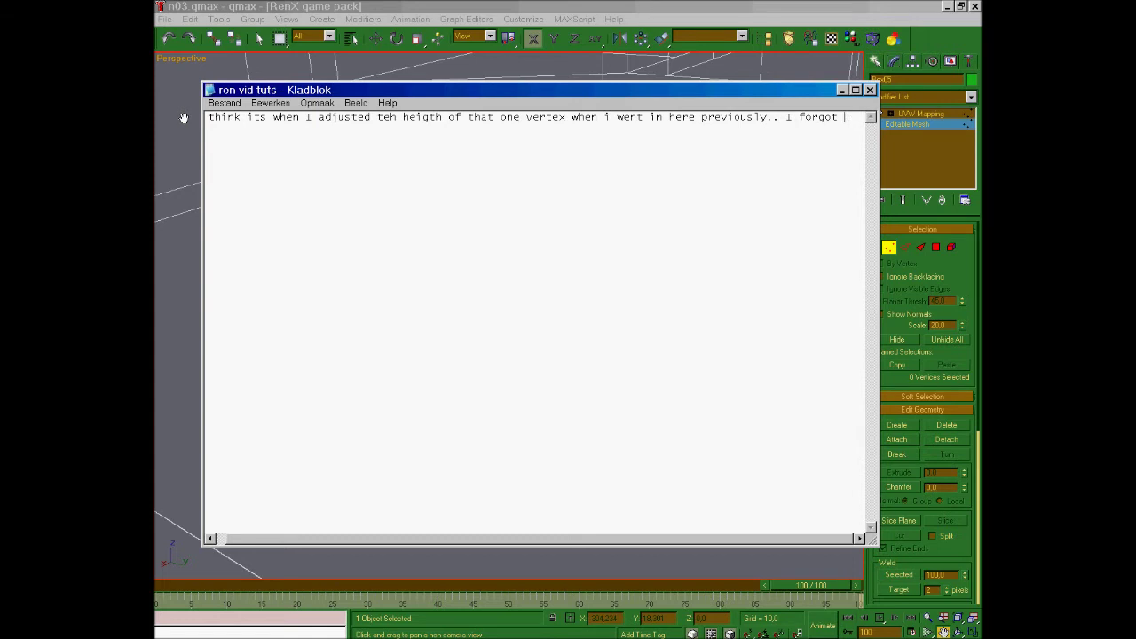
{"action": "key", "text": "Return"}
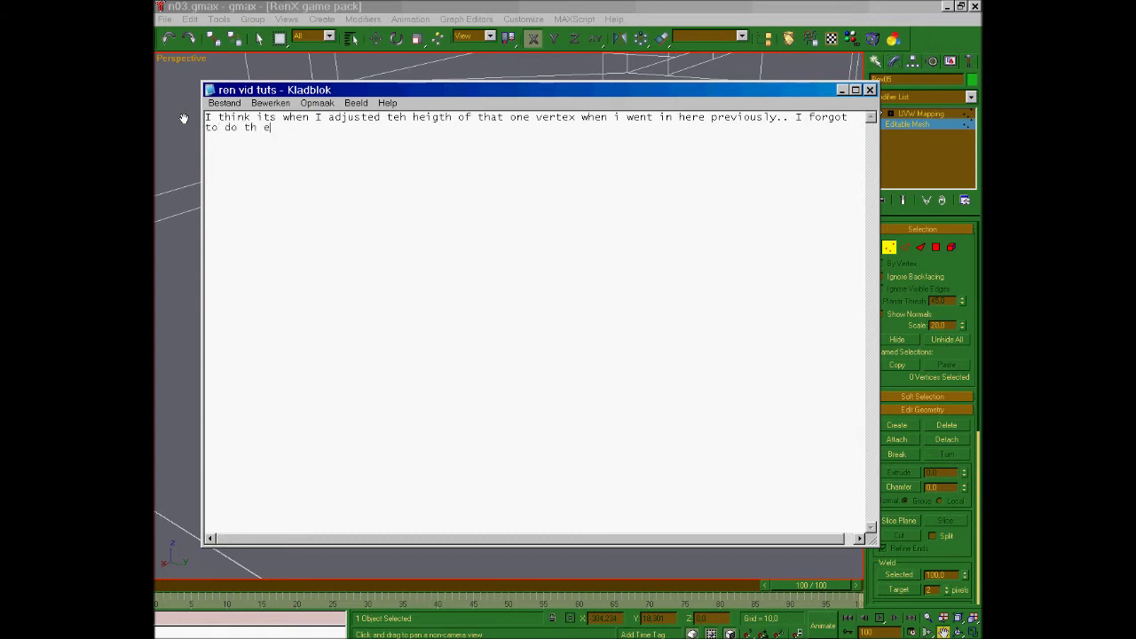
{"action": "type", "text": "to do the one next to it... :p"}
Step: Return to gmax and move the floor corner vertex at the junction down along Z to about -6,662
{"action": "left_click", "coordinate": [261, 37]}
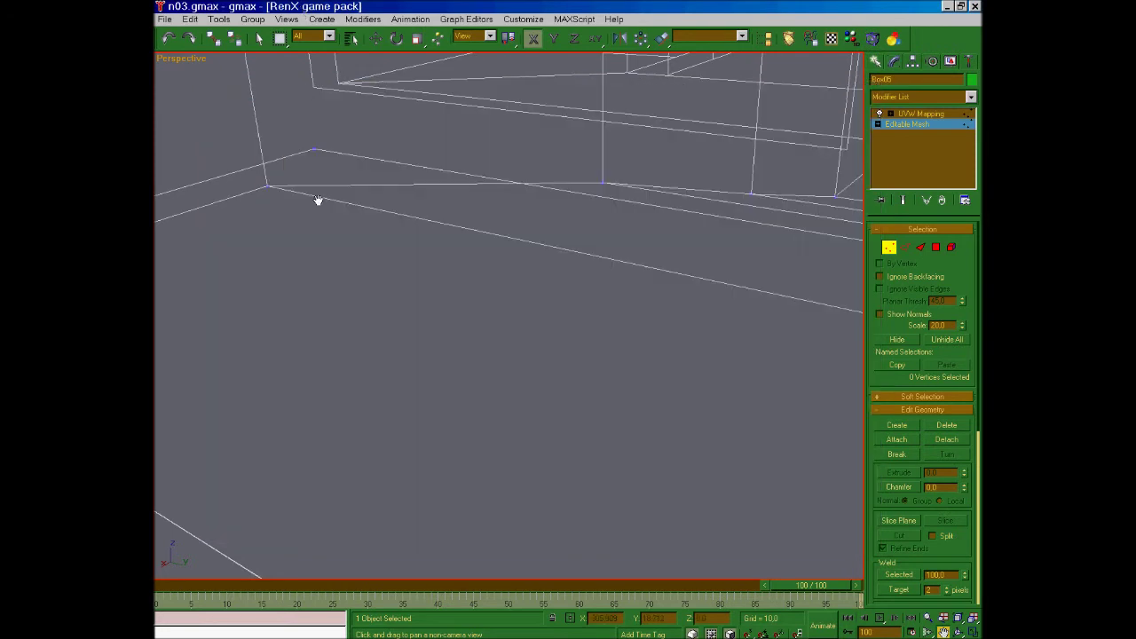
{"action": "key", "text": "w"}
{"action": "left_click", "coordinate": [313, 150]}
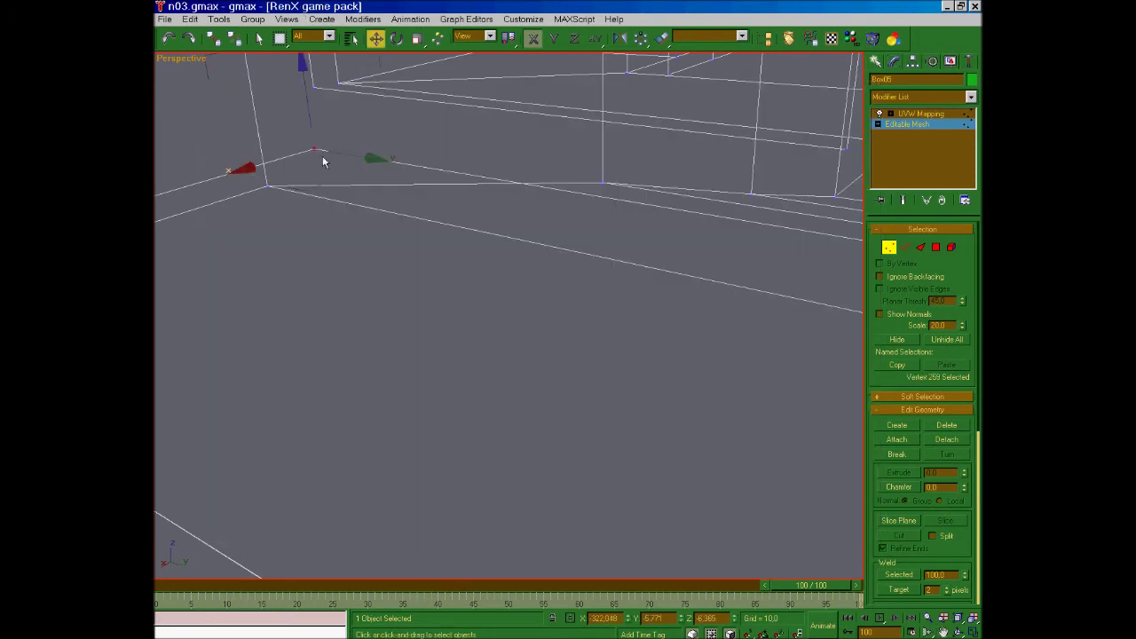
{"action": "left_click_drag", "start_coordinate": [305, 82], "coordinate": [306, 97]}
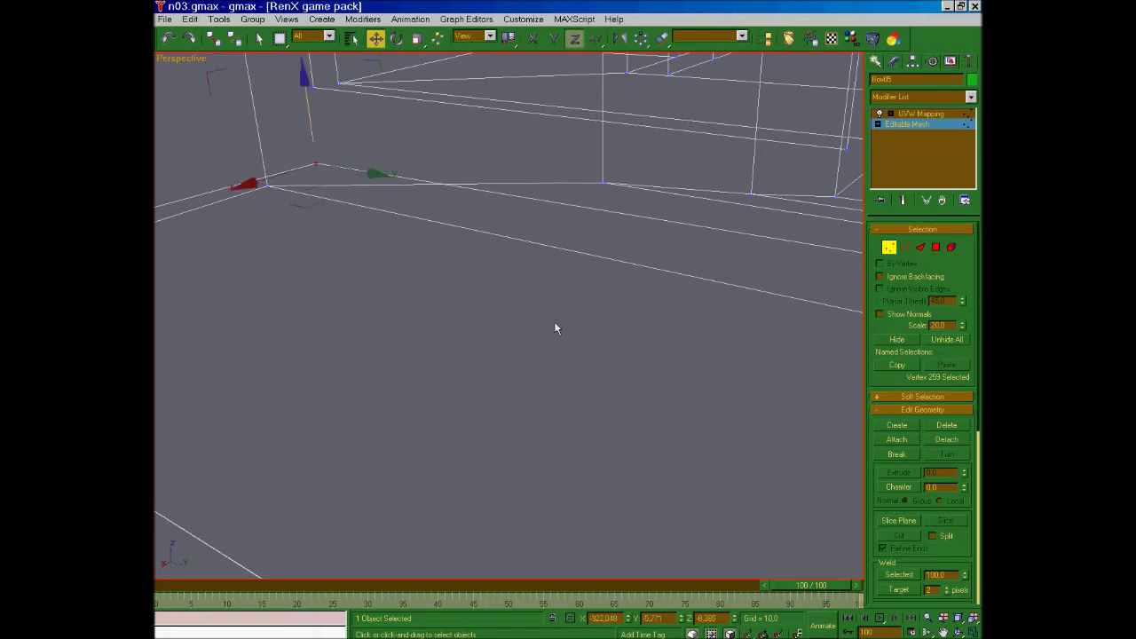
Step: Paste the copied height -11,578 as the Z coordinate of the junction's floor corner vertex
{"action": "left_click", "coordinate": [957, 632]}
{"action": "left_click_drag", "start_coordinate": [607, 365], "coordinate": [565, 329]}
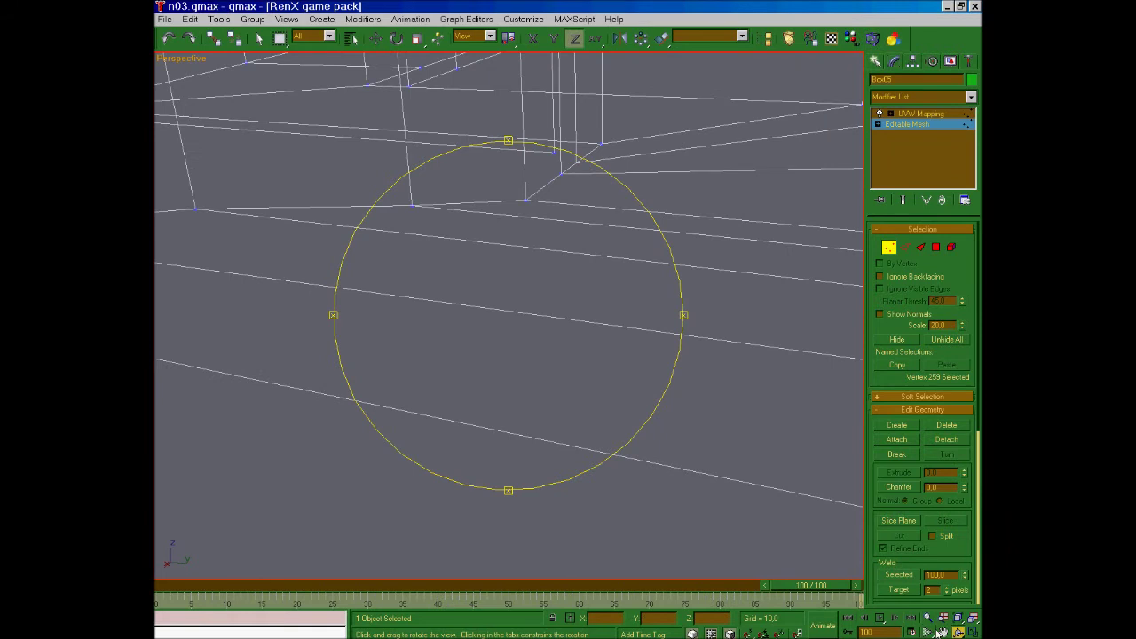
{"action": "left_click", "coordinate": [943, 632]}
{"action": "left_click_drag", "start_coordinate": [553, 403], "coordinate": [651, 413]}
{"action": "key", "text": "w"}
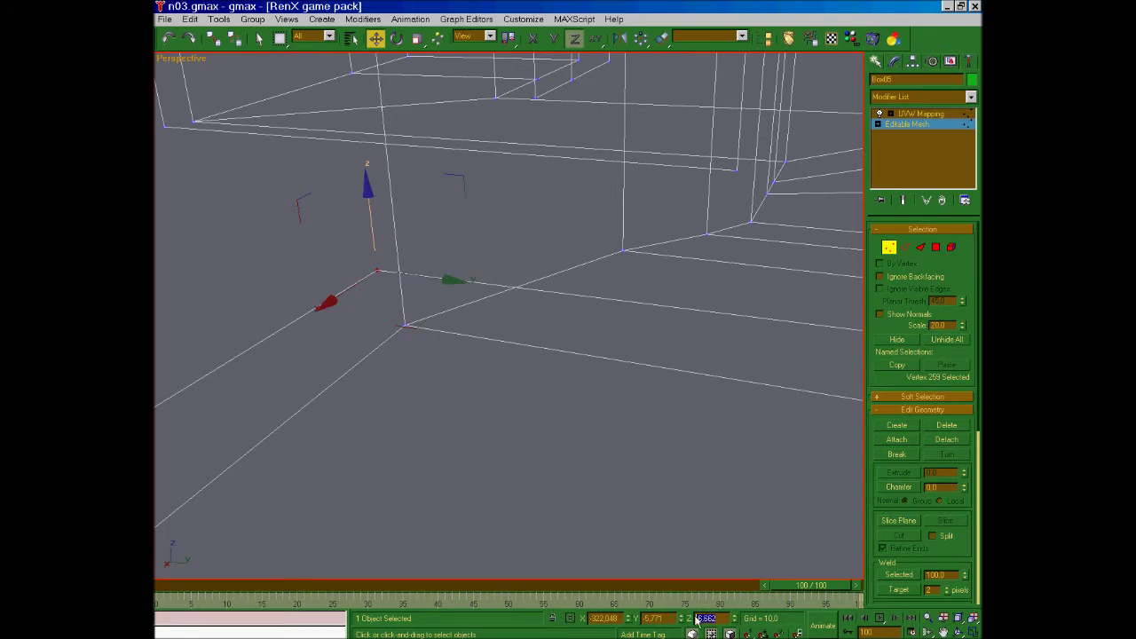
{"action": "right_click", "coordinate": [709, 615]}
{"action": "left_click", "coordinate": [746, 588]}
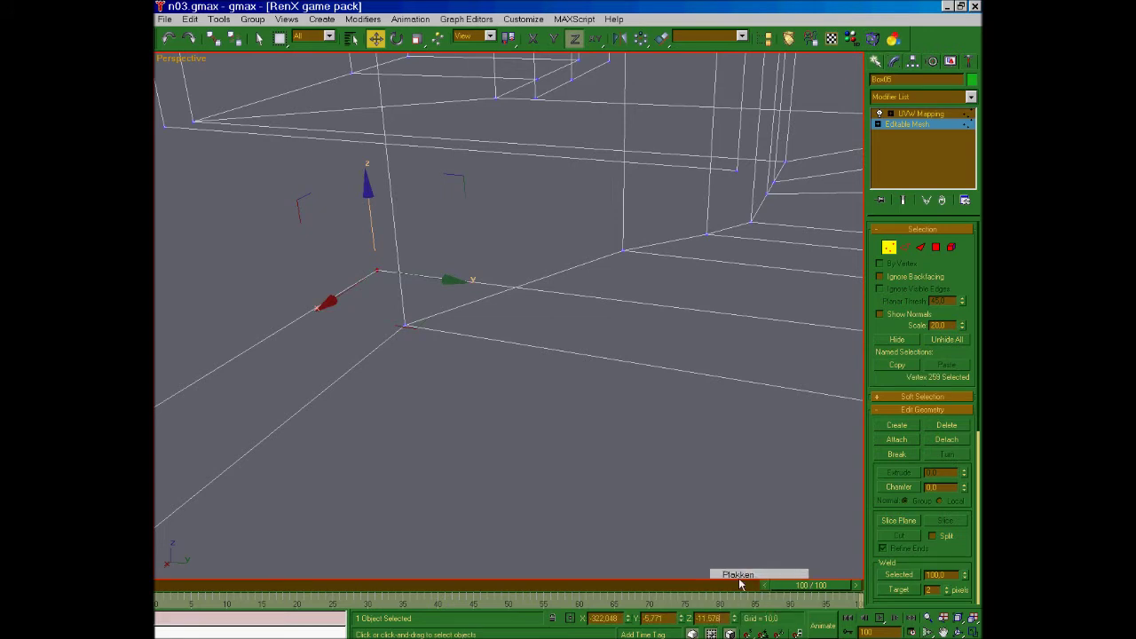
{"action": "double_click", "coordinate": [669, 618]}
Step: Inspect the vertex against the surrounding tunnel floor from the side and undo the pasted Z change
{"action": "left_click", "coordinate": [958, 631]}
{"action": "left_click_drag", "start_coordinate": [589, 379], "coordinate": [564, 355]}
{"action": "left_click", "coordinate": [943, 632]}
{"action": "left_click_drag", "start_coordinate": [405, 494], "coordinate": [692, 485]}
{"action": "left_click", "coordinate": [959, 632]}
{"action": "left_click_drag", "start_coordinate": [657, 413], "coordinate": [696, 414]}
{"action": "left_click_drag", "start_coordinate": [470, 519], "coordinate": [433, 505]}
{"action": "mouse_move", "coordinate": [509, 444]}
{"action": "left_mouse_down"}
{"action": "mouse_move", "coordinate": [519, 443]}
{"action": "mouse_move", "coordinate": [526, 385]}
{"action": "mouse_move", "coordinate": [525, 446]}
{"action": "left_mouse_up"}
{"action": "key", "text": "w"}
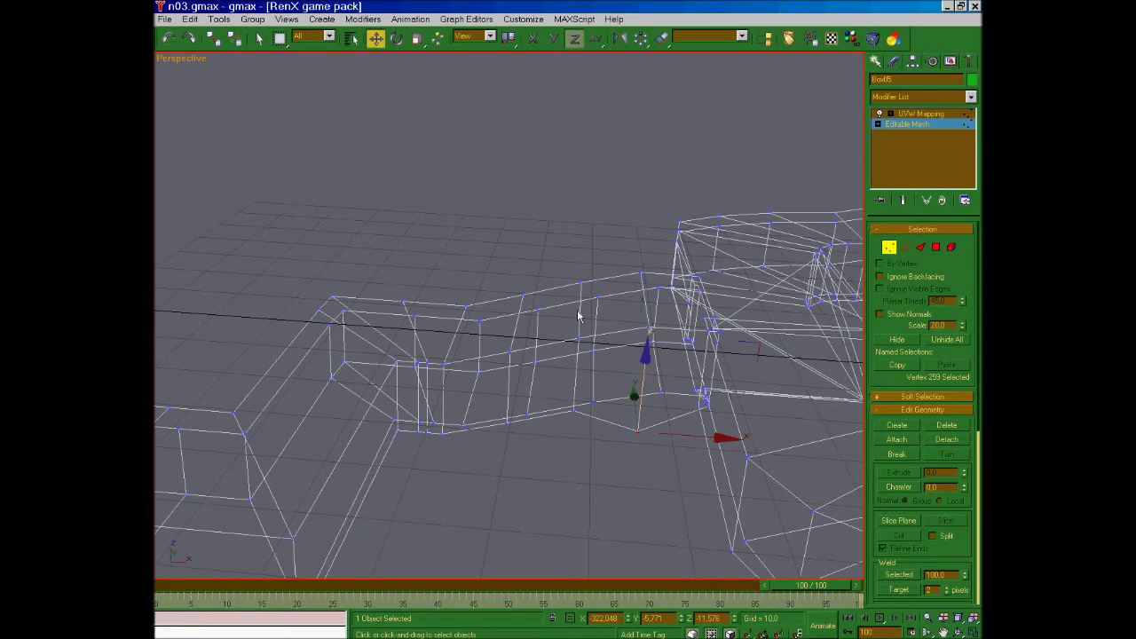
{"action": "left_click", "coordinate": [169, 38]}
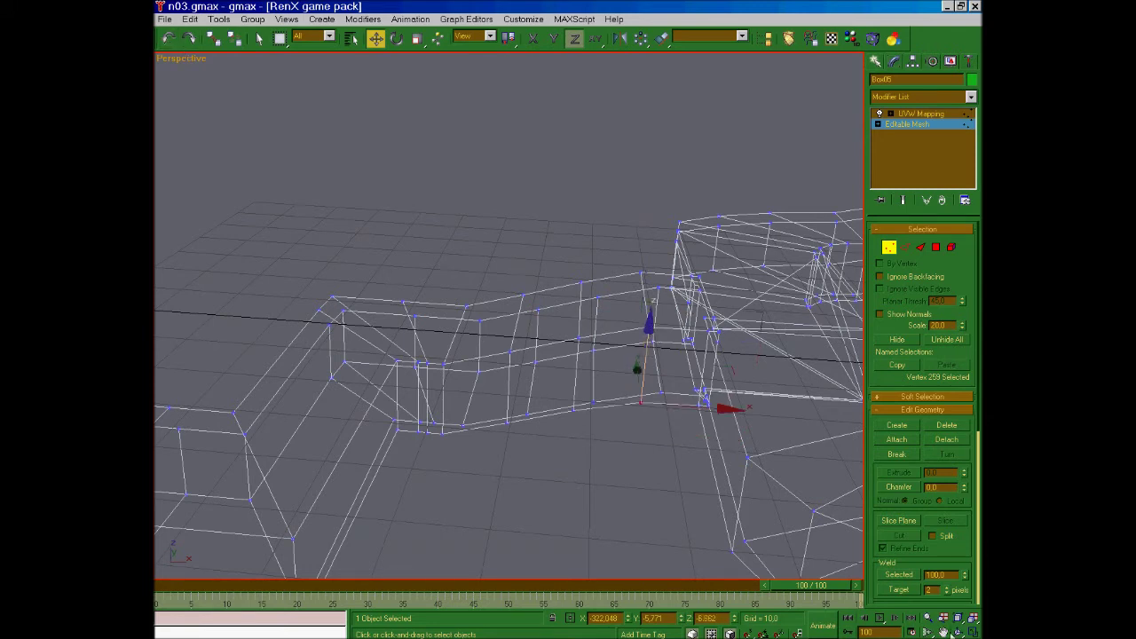
Step: Lower the floor corner vertex near the junction along Z to about -7,184
{"action": "left_click", "coordinate": [943, 631]}
{"action": "left_click_drag", "start_coordinate": [839, 562], "coordinate": [742, 470]}
{"action": "scroll", "coordinate": [680, 426], "scroll_direction": "up", "scroll_amount": 5}
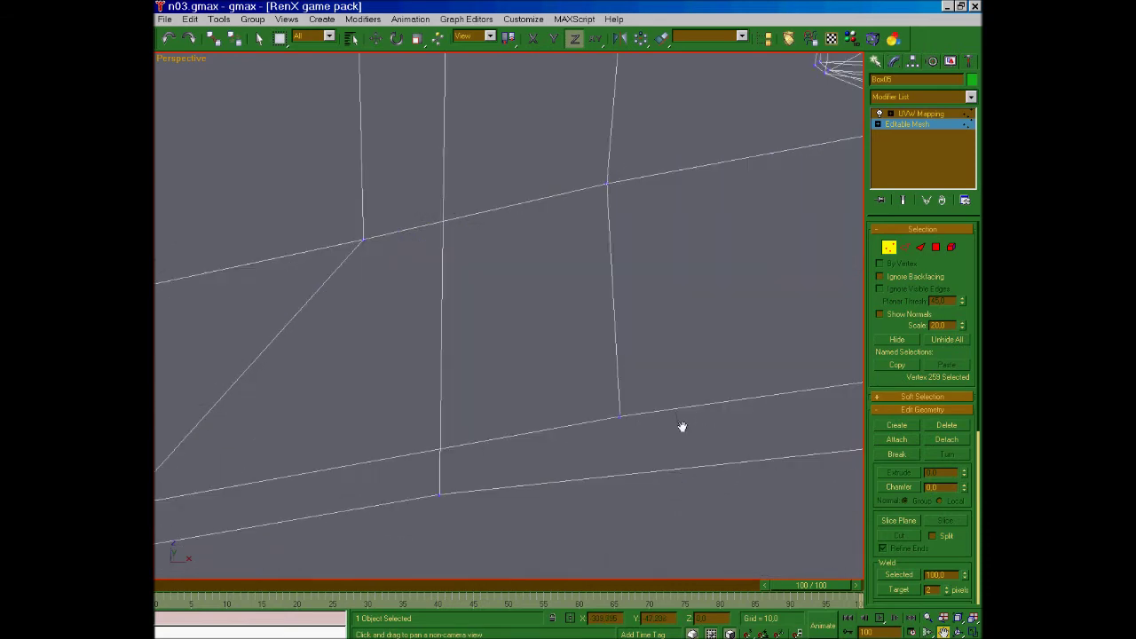
{"action": "scroll", "coordinate": [542, 159], "scroll_direction": "down", "scroll_amount": 5}
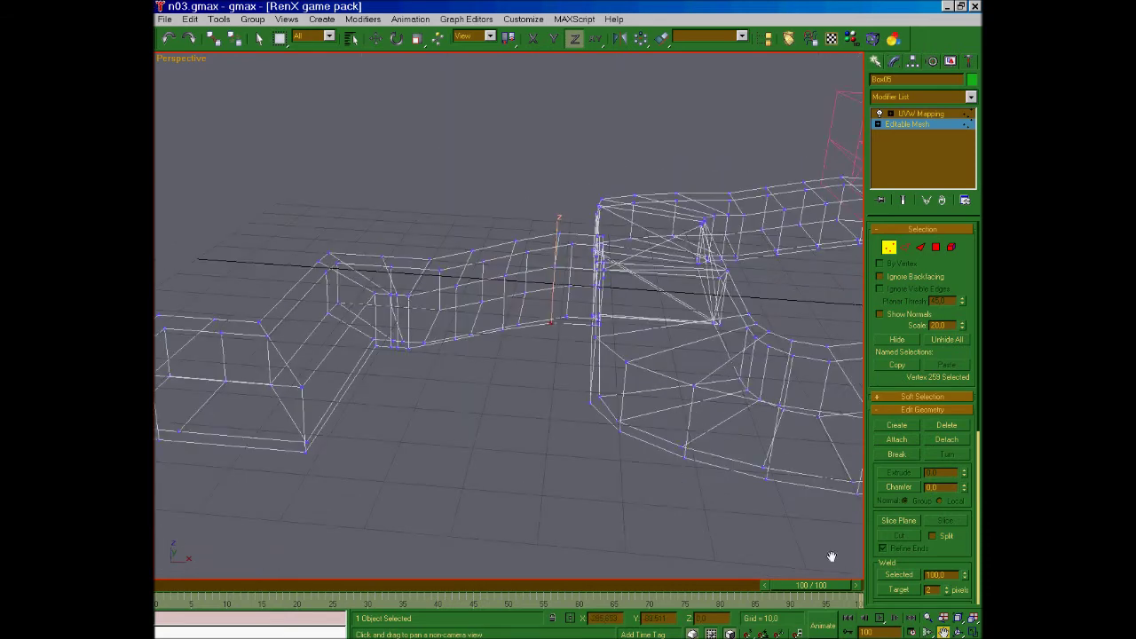
{"action": "left_click", "coordinate": [927, 616]}
{"action": "left_click_drag", "start_coordinate": [706, 433], "coordinate": [705, 385]}
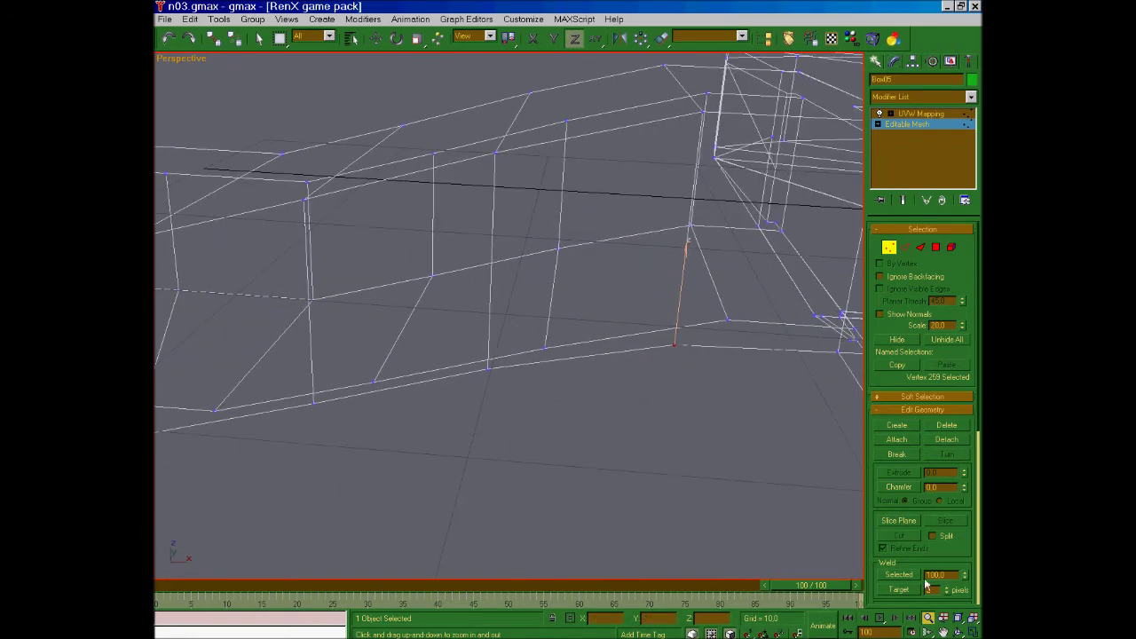
{"action": "left_click", "coordinate": [943, 631]}
{"action": "left_click_drag", "start_coordinate": [793, 494], "coordinate": [728, 473]}
{"action": "key", "text": "w"}
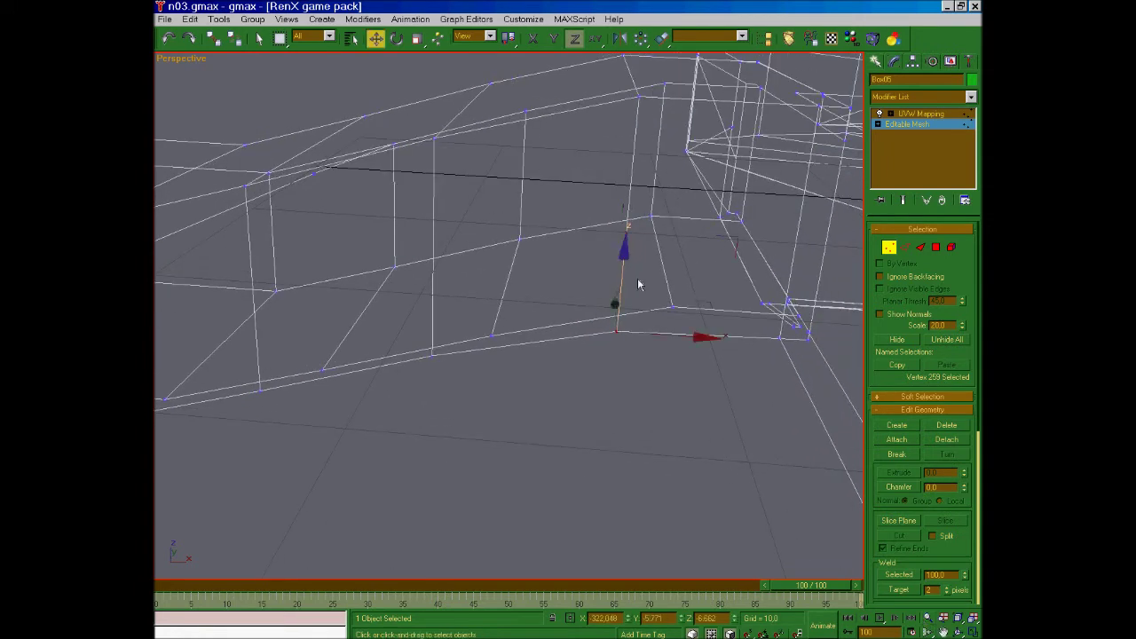
{"action": "left_click_drag", "start_coordinate": [625, 253], "coordinate": [627, 262]}
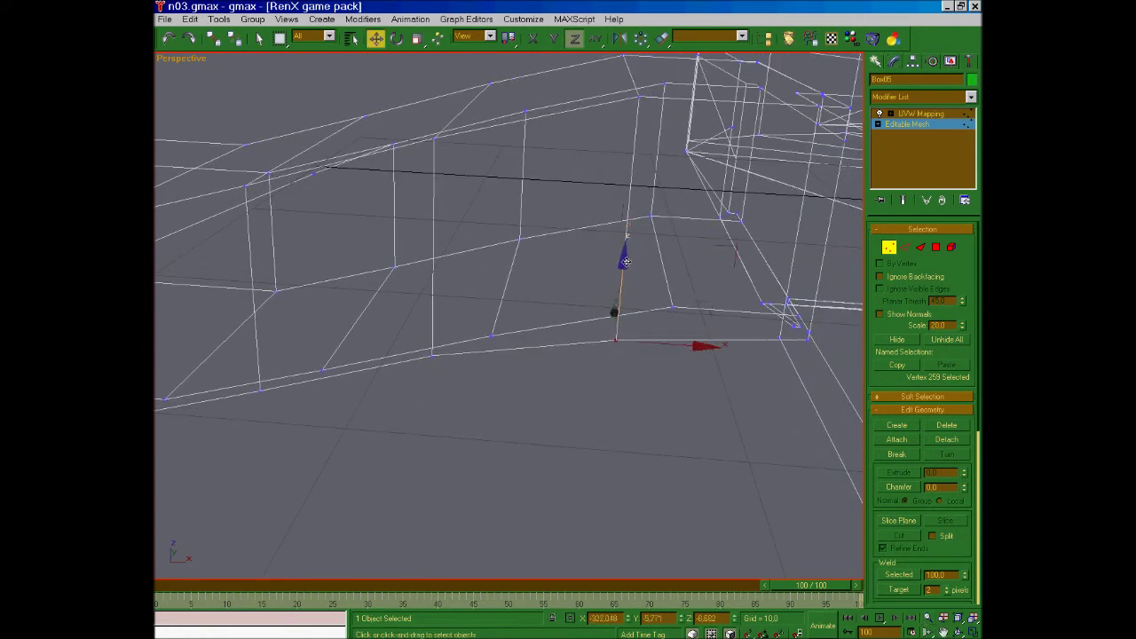
Step: Check the heights of the two neighbouring floor vertices and lower the corner vertex further along Z
{"action": "left_click", "coordinate": [673, 307]}
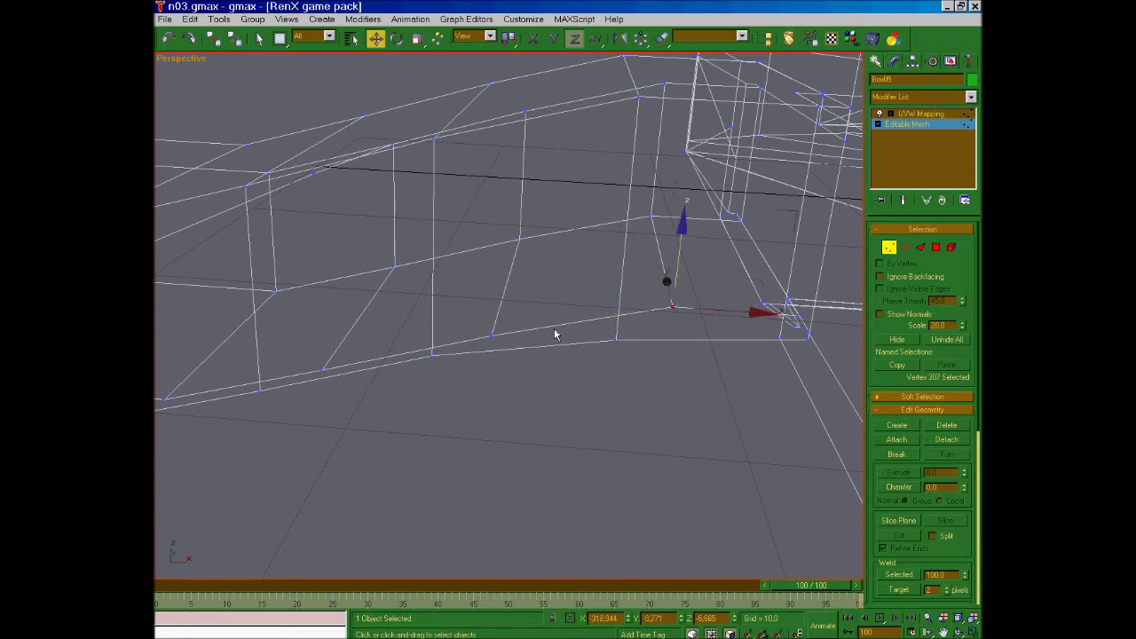
{"action": "left_click", "coordinate": [493, 334]}
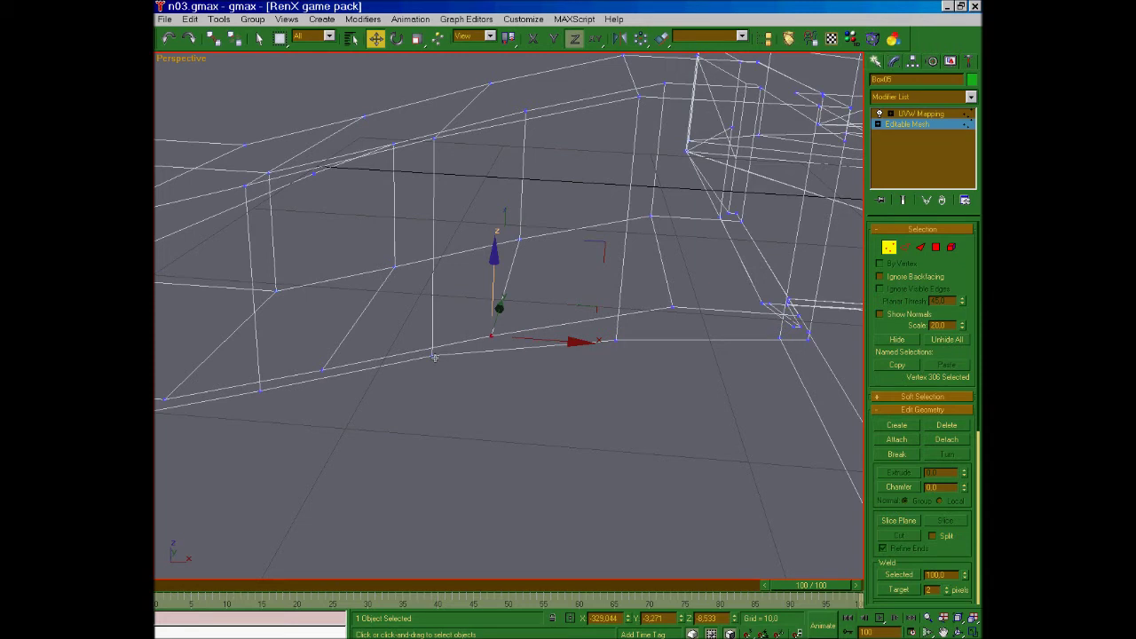
{"action": "left_click", "coordinate": [616, 342]}
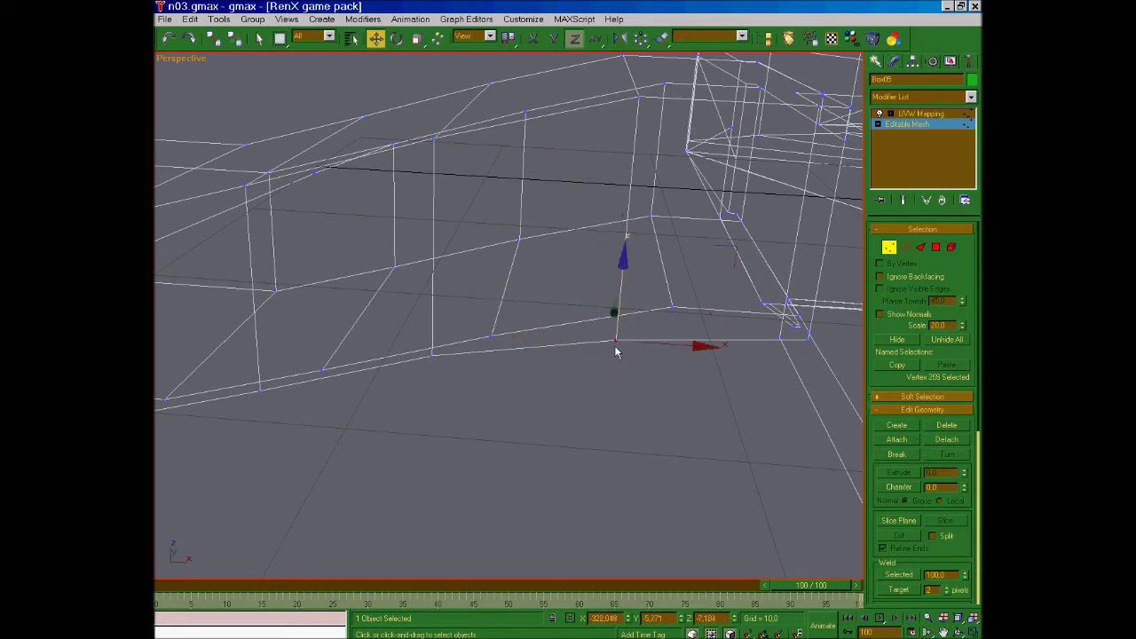
{"action": "left_click_drag", "start_coordinate": [623, 264], "coordinate": [624, 286]}
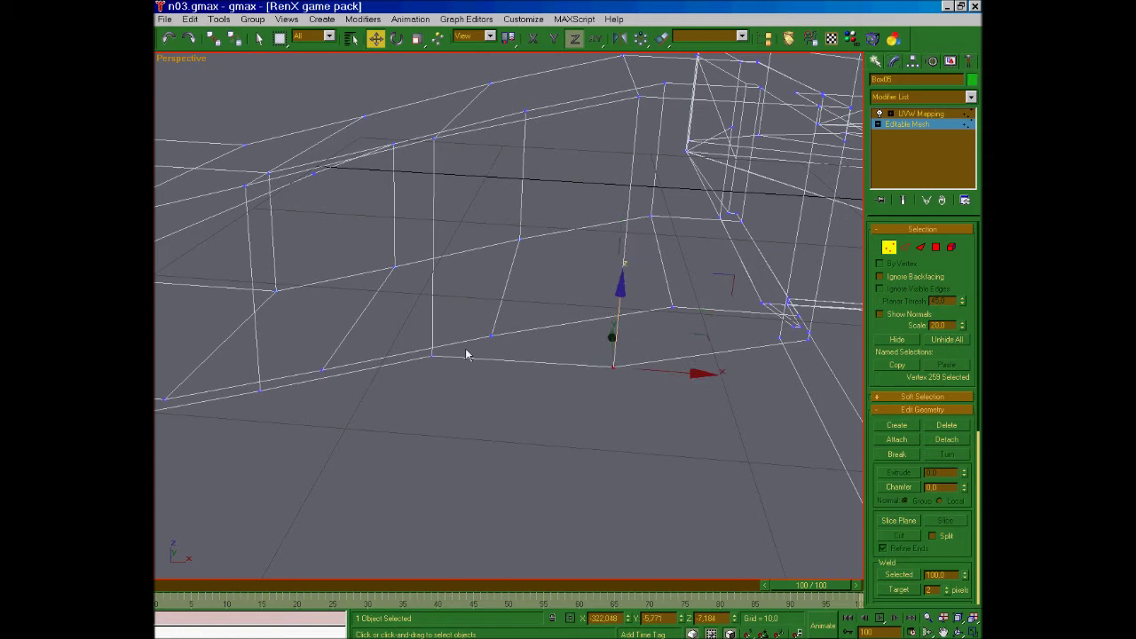
Step: Lower the next two vertices along the same floor edge of the sloping passage, moving away from the junction
{"action": "left_click", "coordinate": [435, 357]}
{"action": "left_click_drag", "start_coordinate": [433, 282], "coordinate": [433, 333]}
{"action": "left_click", "coordinate": [260, 387]}
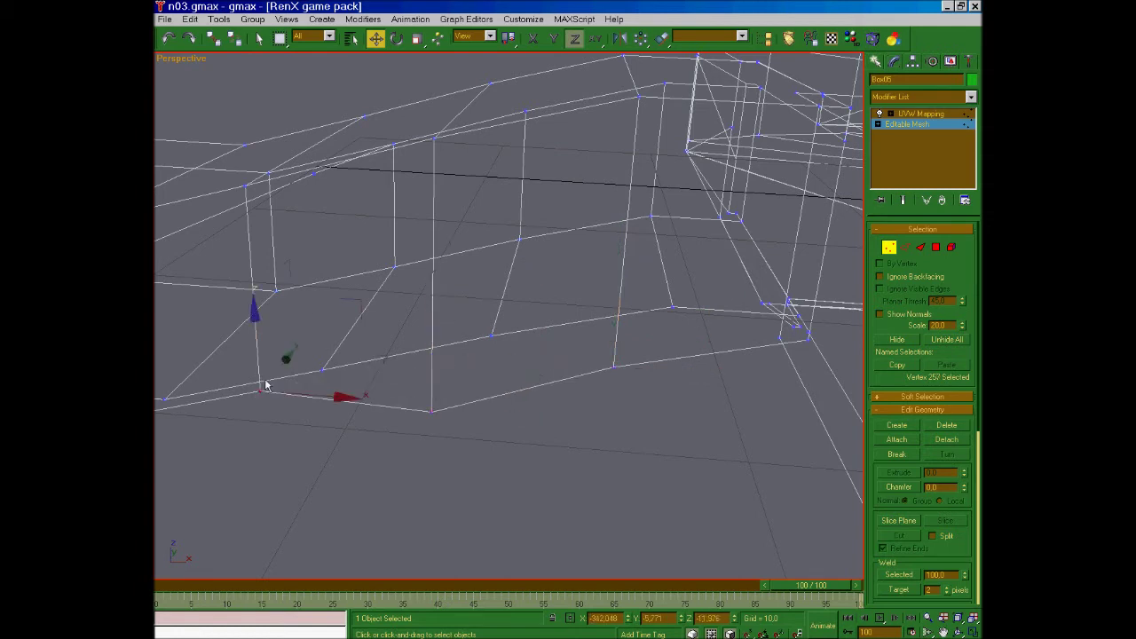
{"action": "left_click_drag", "start_coordinate": [255, 313], "coordinate": [257, 355]}
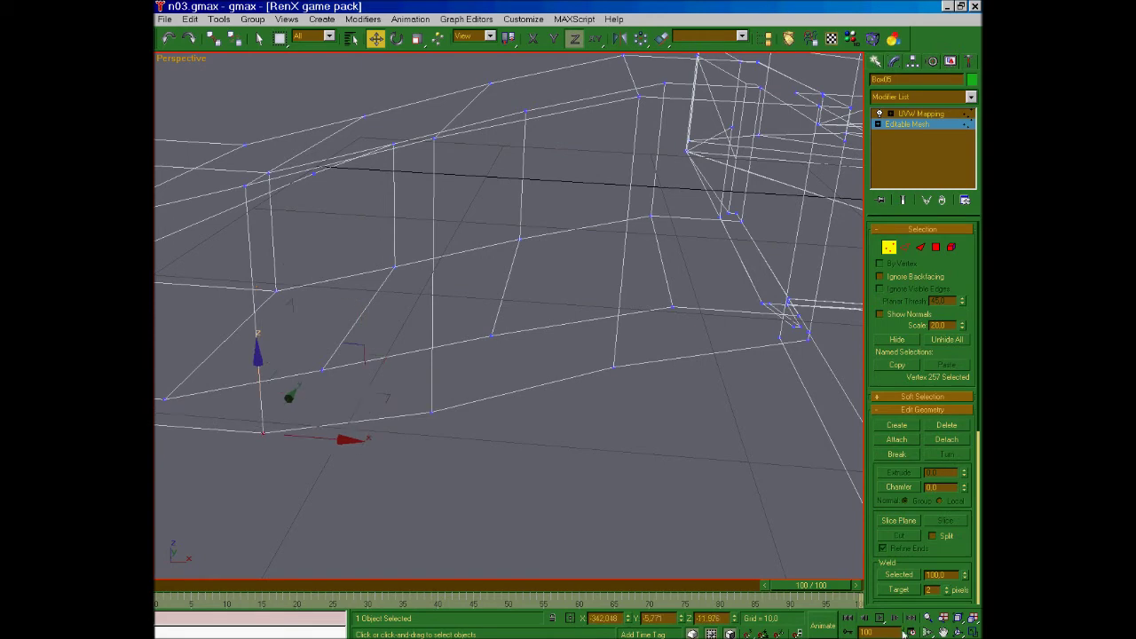
Step: Lower the following vertex on that floor edge, at the foot of the slope just before the bend
{"action": "left_click", "coordinate": [943, 632]}
{"action": "left_click_drag", "start_coordinate": [383, 479], "coordinate": [611, 413]}
{"action": "left_click_drag", "start_coordinate": [431, 431], "coordinate": [468, 417]}
{"action": "key", "text": "w"}
{"action": "left_click", "coordinate": [305, 358]}
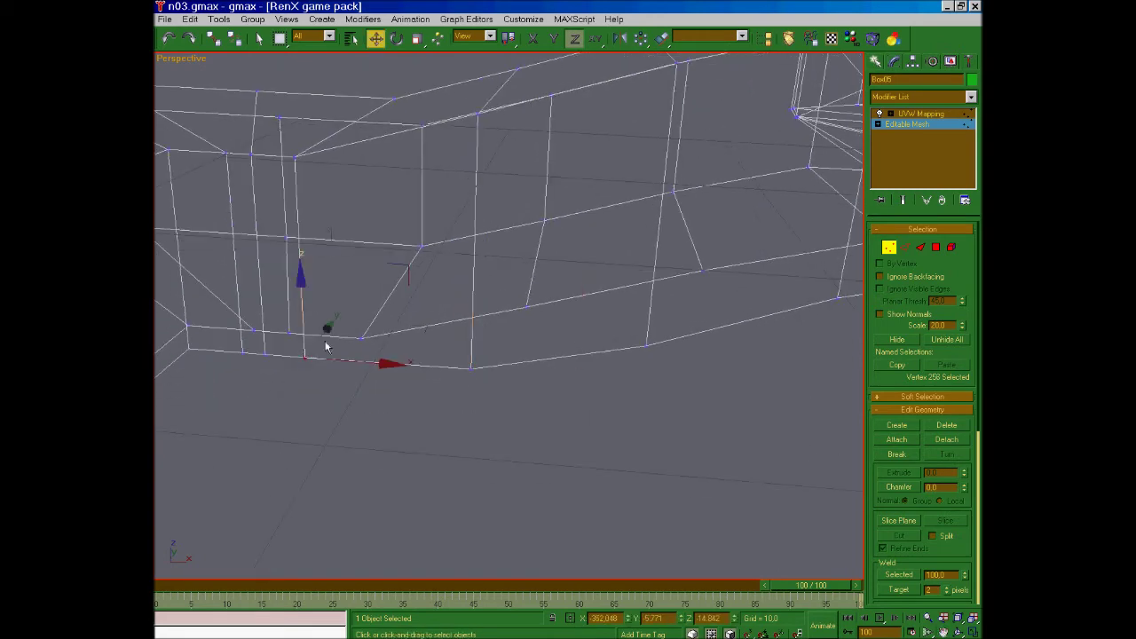
{"action": "left_click_drag", "start_coordinate": [300, 284], "coordinate": [394, 331]}
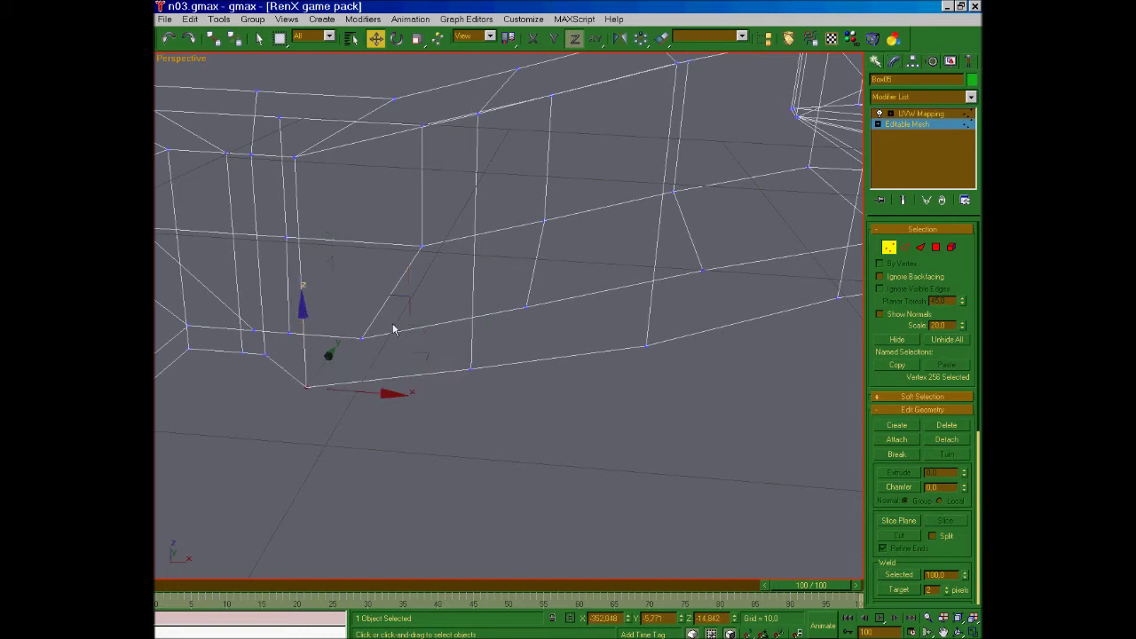
Step: Lower the first two vertices along the sloping passage's opposite floor edge on Z, starting beside the junction
{"action": "left_click", "coordinate": [958, 632]}
{"action": "left_click_drag", "start_coordinate": [588, 340], "coordinate": [474, 361]}
{"action": "scroll", "coordinate": [475, 340], "scroll_direction": "up", "scroll_amount": 3}
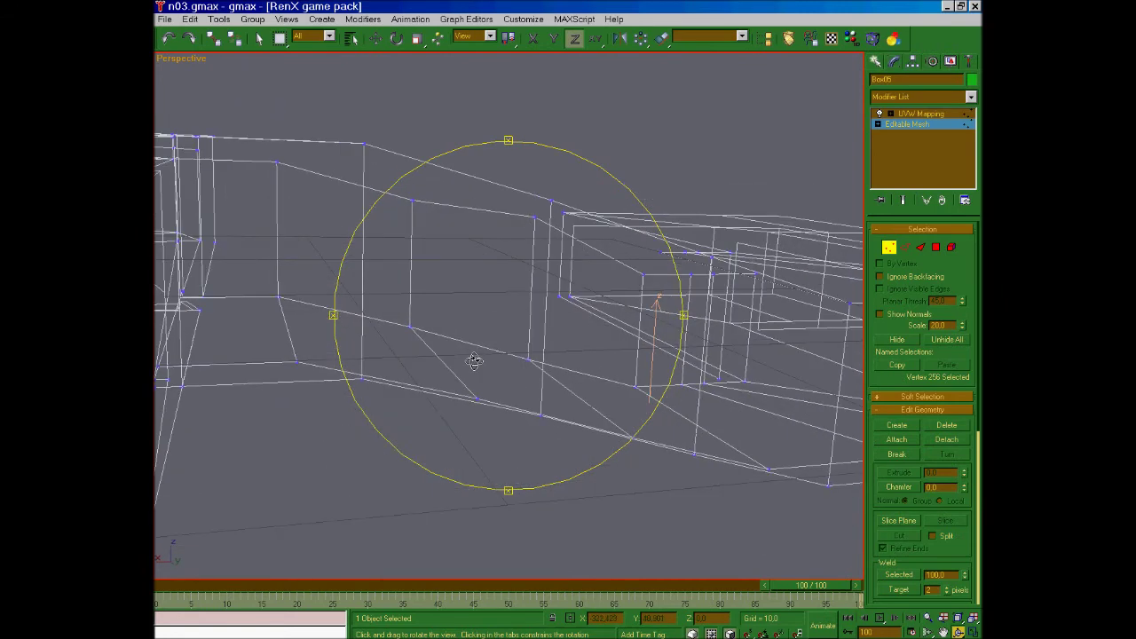
{"action": "key", "text": "w"}
{"action": "left_click", "coordinate": [360, 380]}
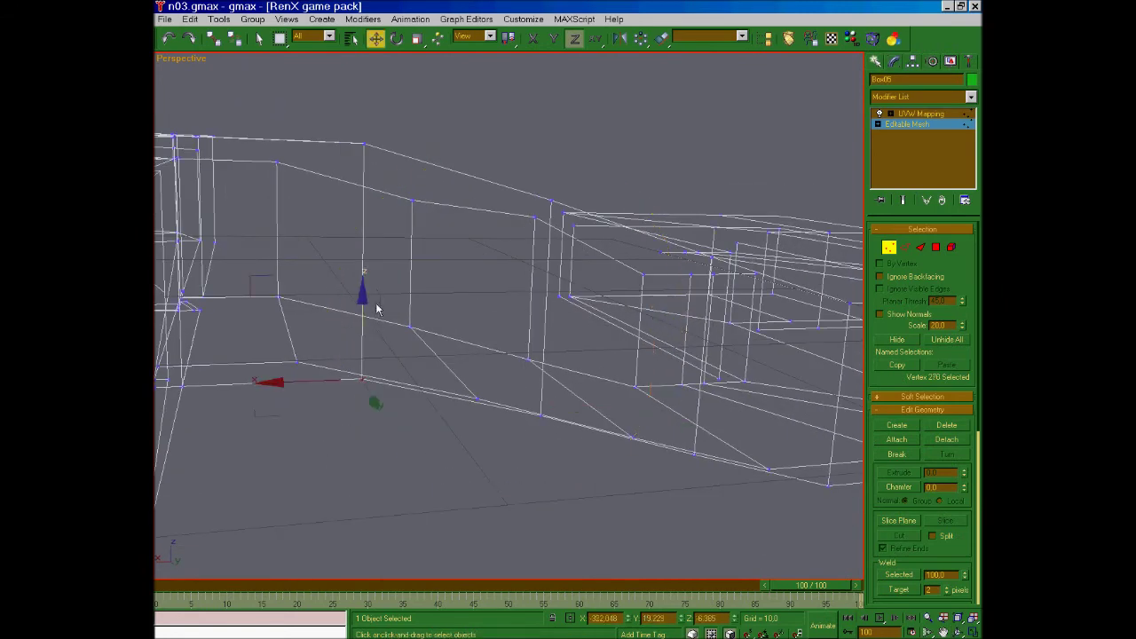
{"action": "left_click_drag", "start_coordinate": [367, 310], "coordinate": [479, 360]}
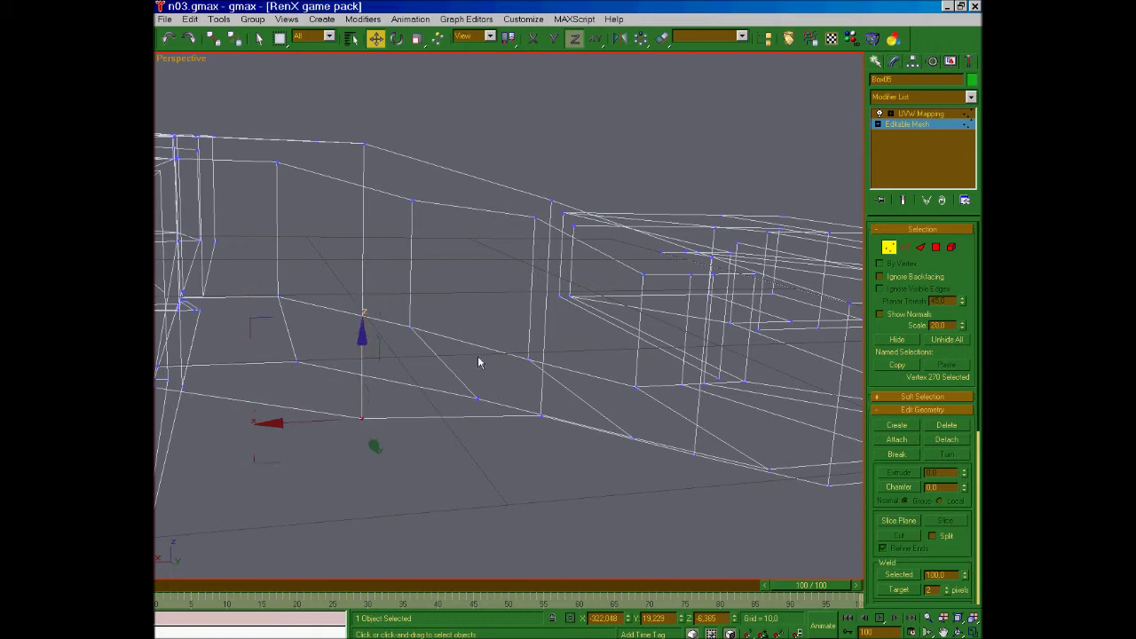
{"action": "left_click", "coordinate": [541, 418]}
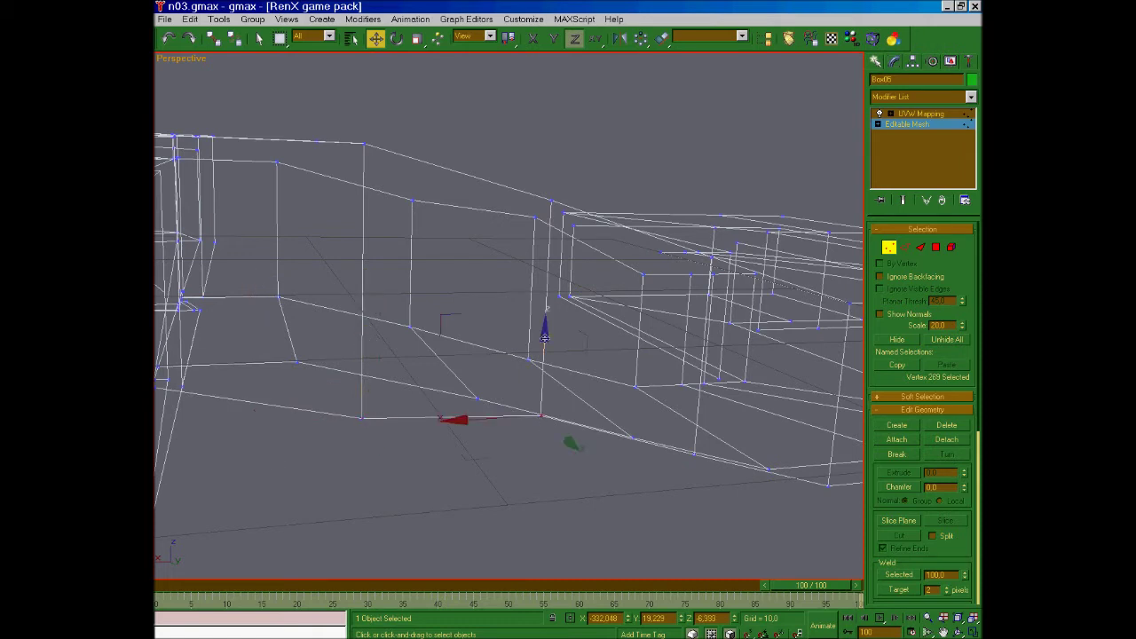
{"action": "left_click_drag", "start_coordinate": [543, 335], "coordinate": [543, 417]}
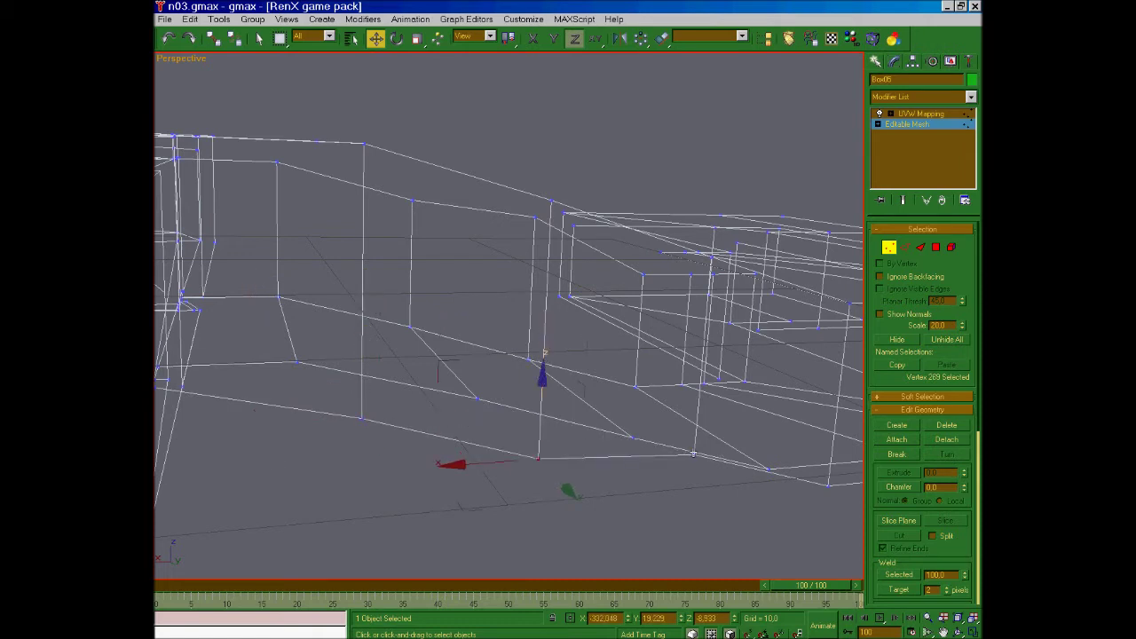
Step: Lower the next two vertices down that same floor edge along Z, taking the last one to about -16,955
{"action": "left_click", "coordinate": [692, 453]}
{"action": "left_click_drag", "start_coordinate": [701, 375], "coordinate": [701, 453]}
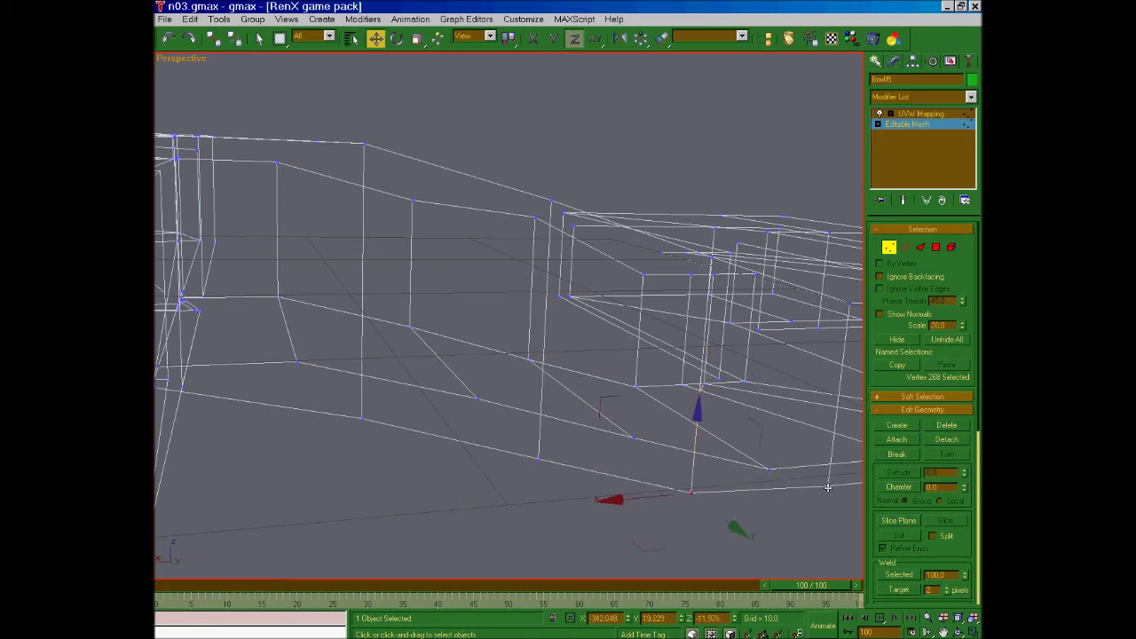
{"action": "left_click", "coordinate": [827, 487]}
{"action": "left_click_drag", "start_coordinate": [836, 405], "coordinate": [835, 435]}
Step: Replace the Kladblok note with an explanation that the outside of the tunnel was inside the tunnel, so it was lowered considerably, and return to gmax
{"action": "left_click", "coordinate": [716, 635]}
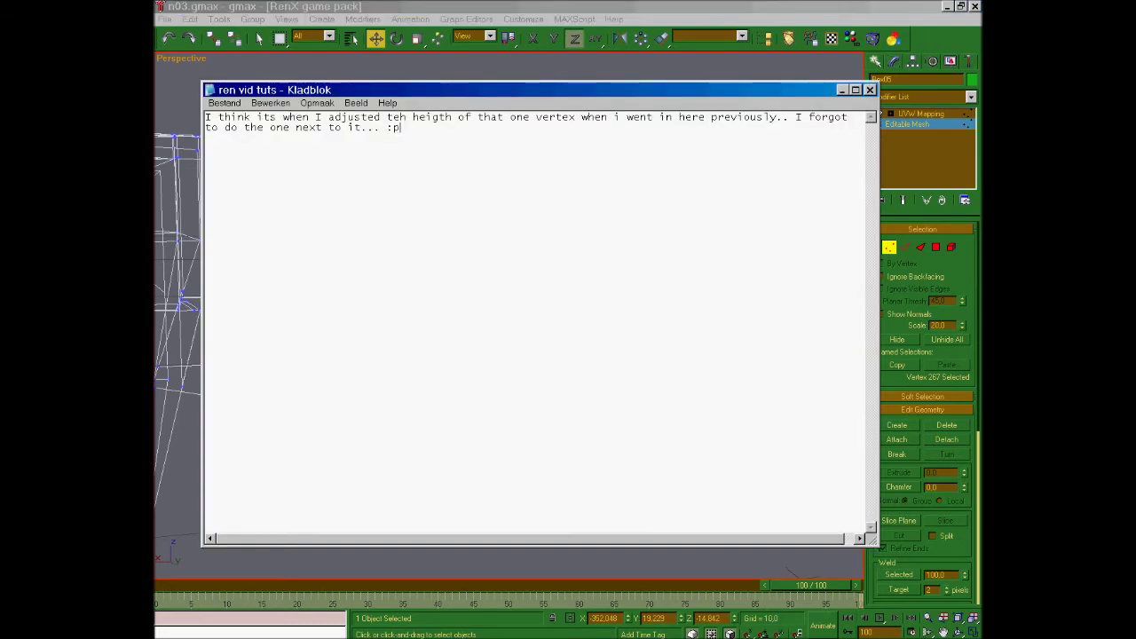
{"action": "left_click_drag", "start_coordinate": [454, 136], "coordinate": [205, 117]}
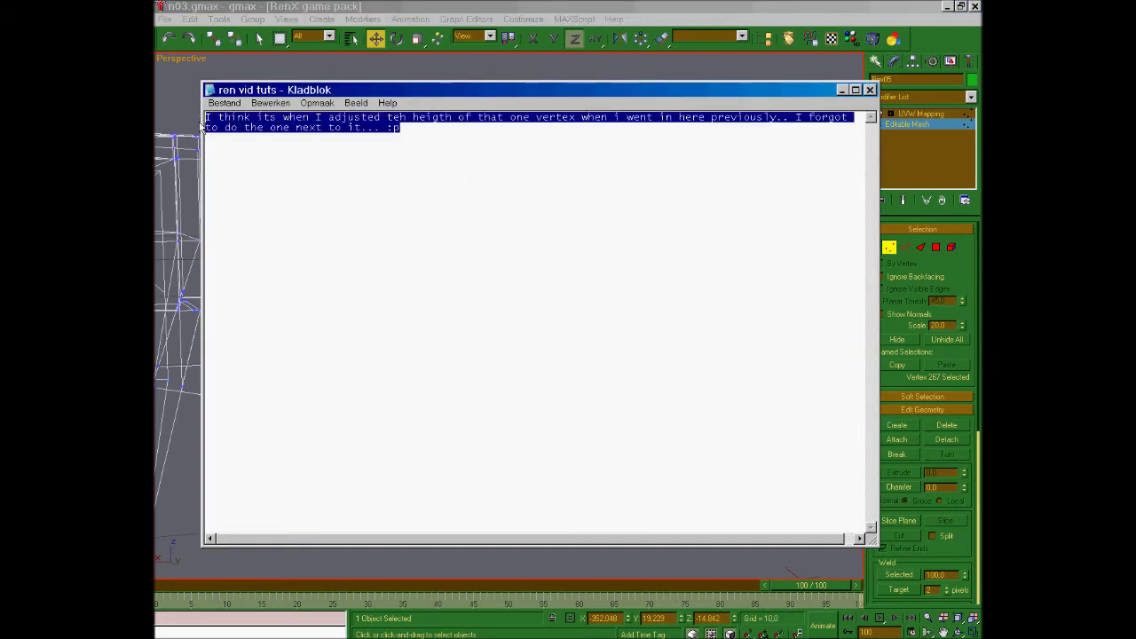
{"action": "key", "text": "Delete"}
{"action": "type", "text": "Im doing "}
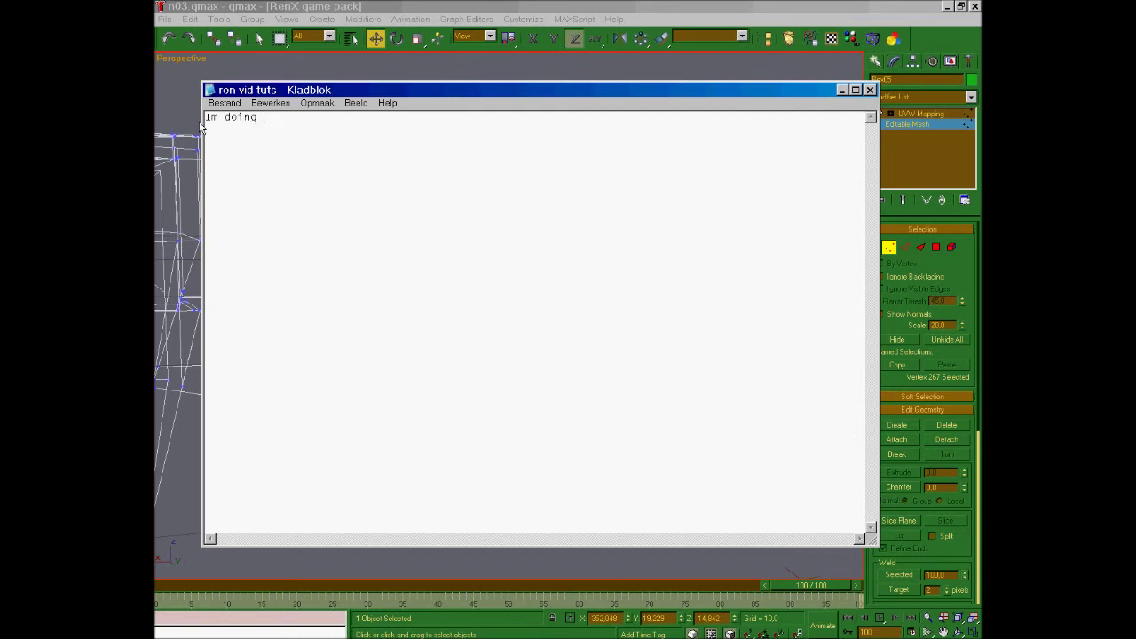
{"action": "type", "text": "this to be safe. The screwup we saw was the outer"}
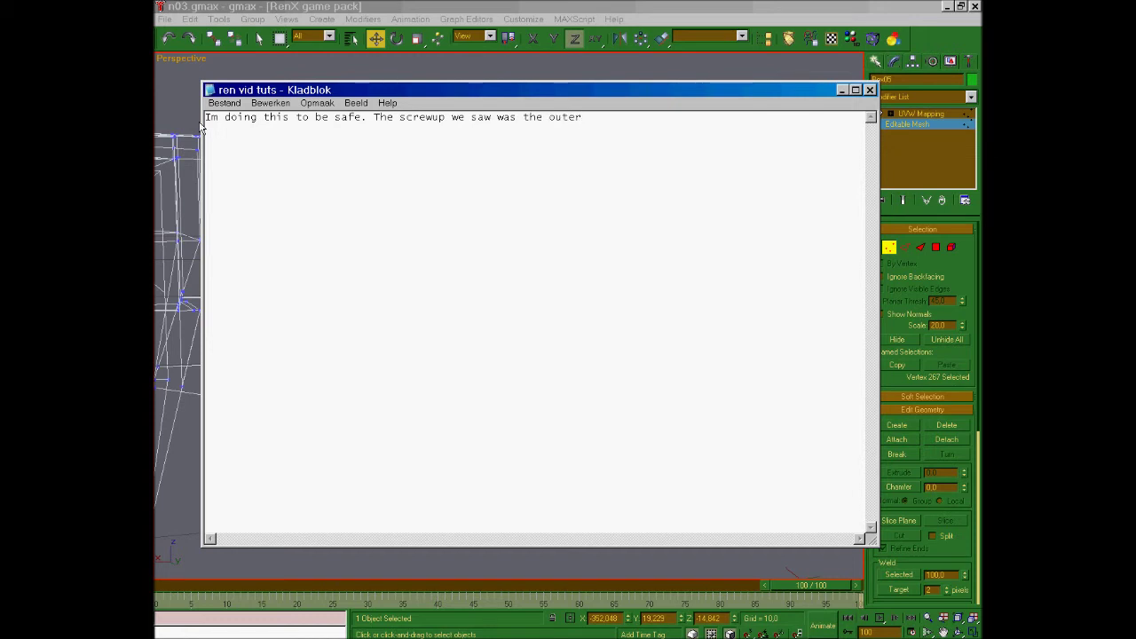
{"action": "type", "text": "tunnel inside the tunnel..."}
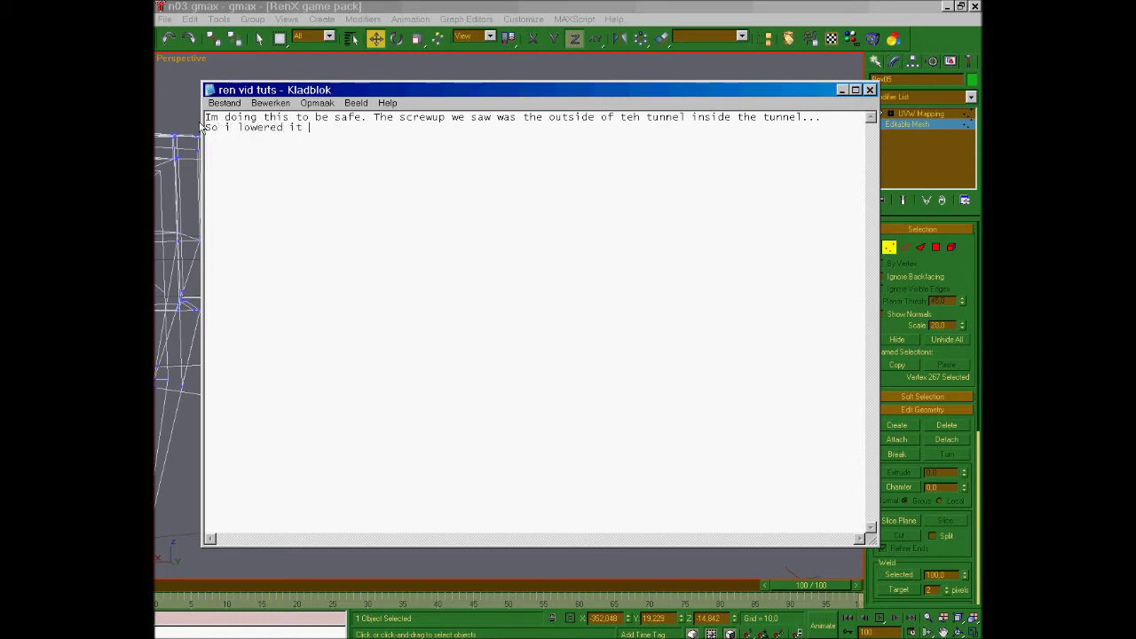
{"action": "type", "text": "onsiderably."}
{"action": "left_click", "coordinate": [581, 11]}
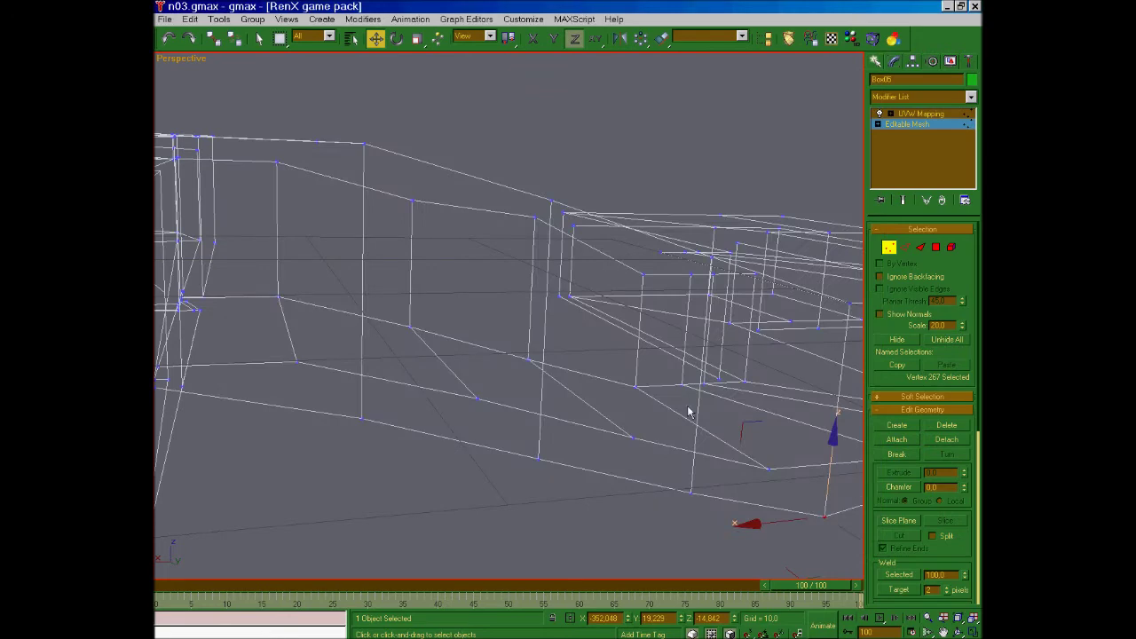
Step: Examine the lowered side passage and its junction with the main tunnel from several angles
{"action": "left_click", "coordinate": [958, 631]}
{"action": "left_click_drag", "start_coordinate": [558, 360], "coordinate": [330, 369]}
{"action": "left_click_drag", "start_coordinate": [514, 335], "coordinate": [544, 309]}
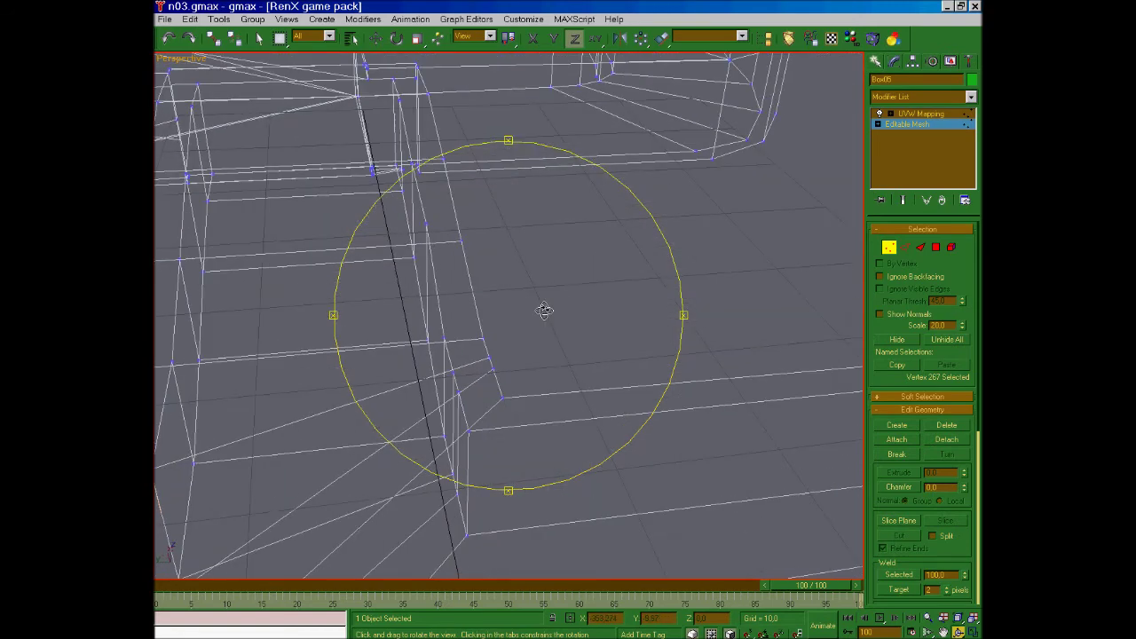
{"action": "left_click", "coordinate": [942, 632]}
{"action": "left_click_drag", "start_coordinate": [811, 519], "coordinate": [596, 364]}
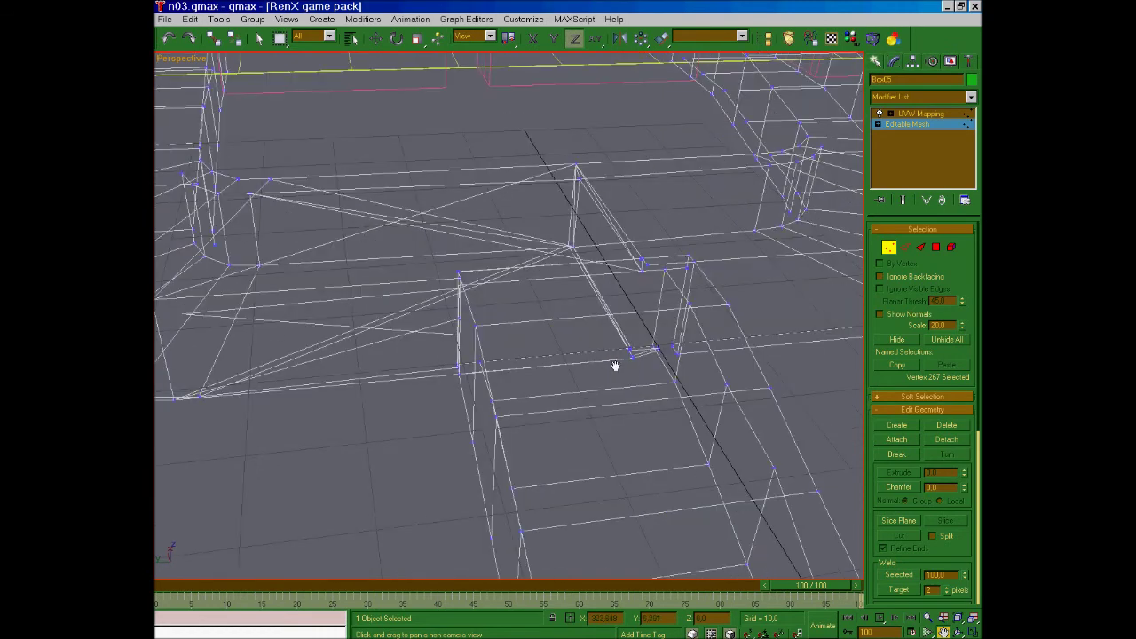
{"action": "key", "text": "ctrl+r"}
{"action": "left_click_drag", "start_coordinate": [621, 329], "coordinate": [577, 337]}
{"action": "key", "text": "w"}
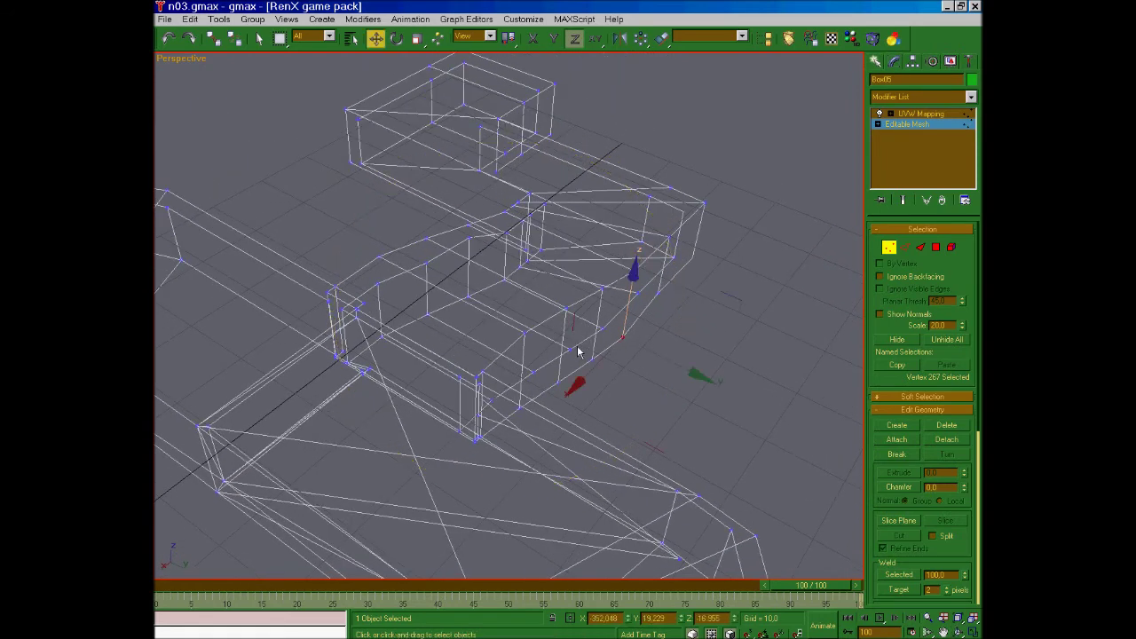
Step: Try to shift the four upper and lower vertices at the side passage's junction corner along X
{"action": "left_click", "coordinate": [476, 384]}
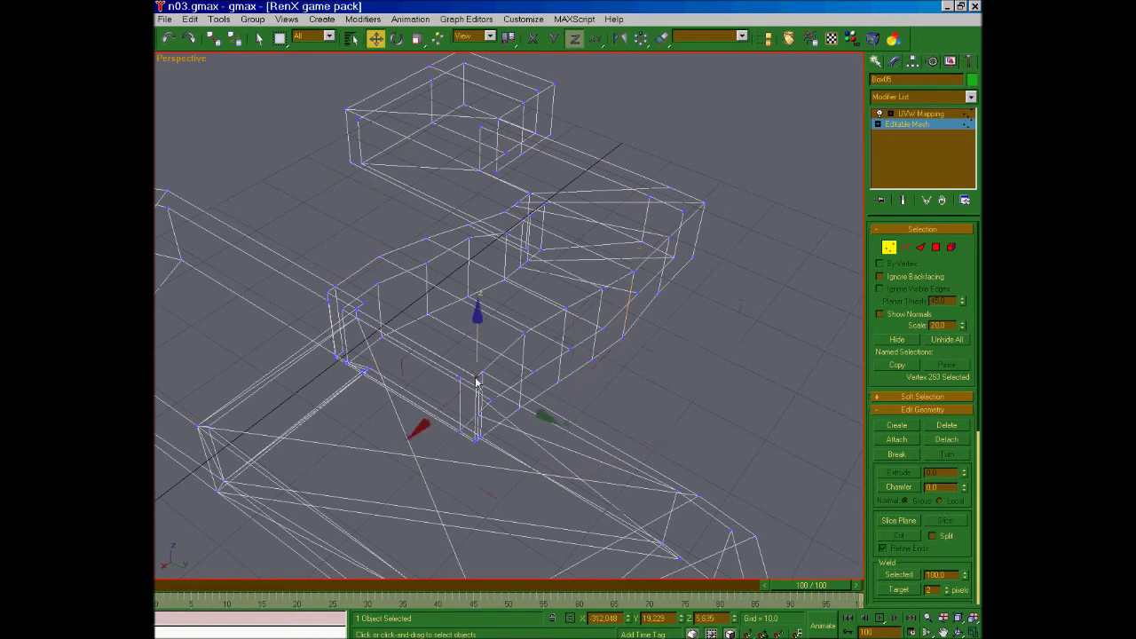
{"action": "left_click", "coordinate": [476, 440], "text": "ctrl"}
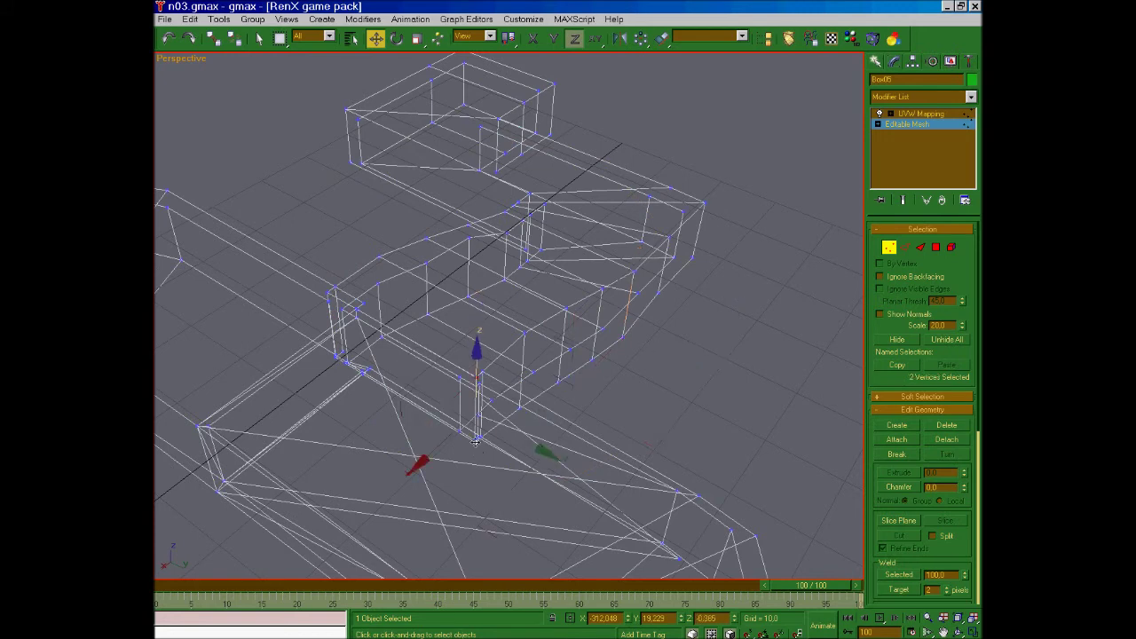
{"action": "left_click", "coordinate": [461, 379], "text": "ctrl"}
{"action": "left_click", "coordinate": [475, 376]}
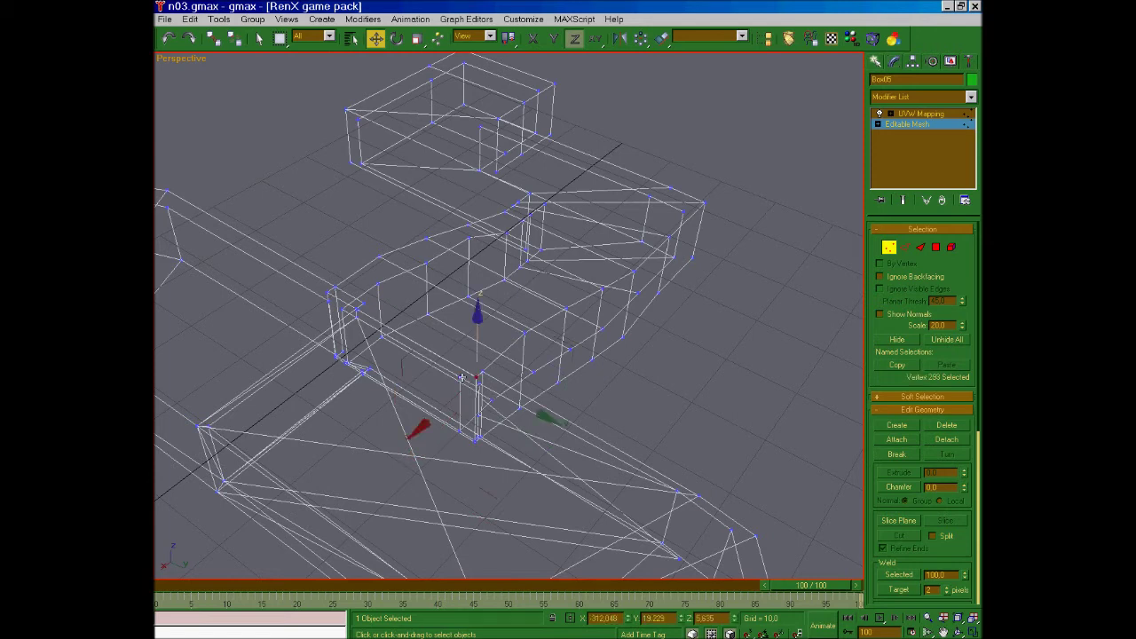
{"action": "left_click", "coordinate": [474, 438]}
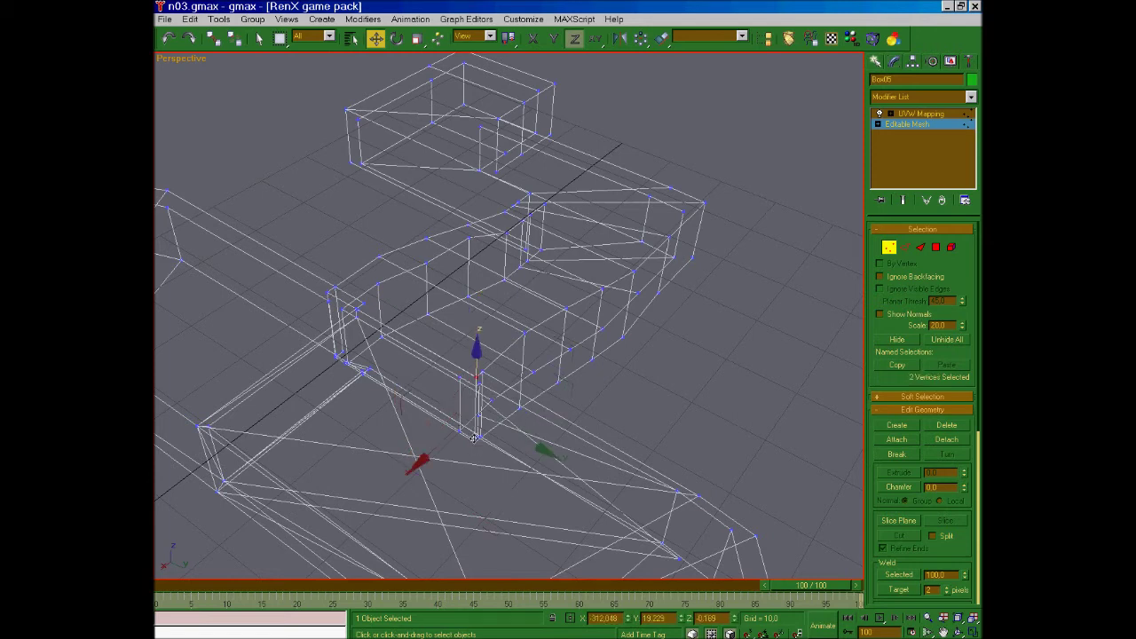
{"action": "key", "text": "F5"}
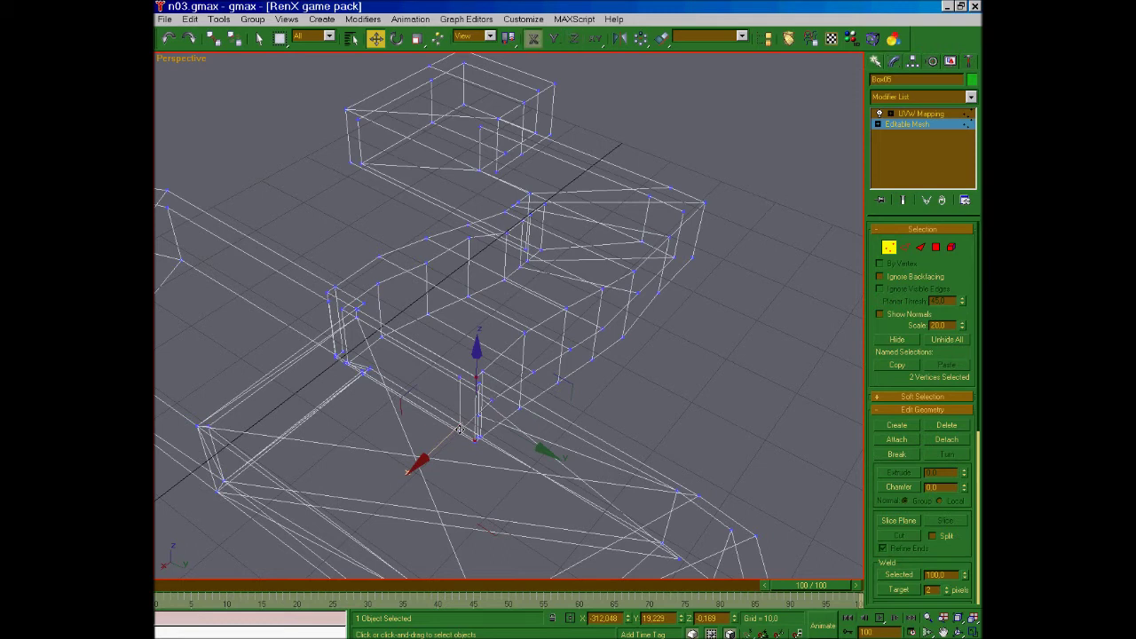
{"action": "left_click", "coordinate": [461, 376], "text": "ctrl"}
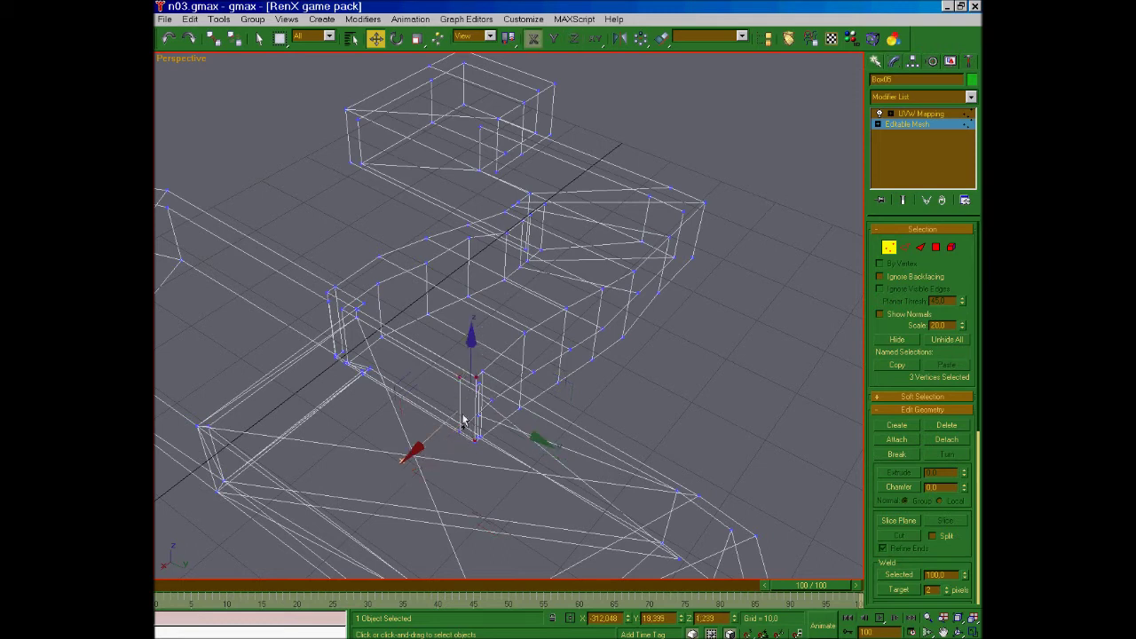
{"action": "left_click", "coordinate": [459, 430], "text": "ctrl"}
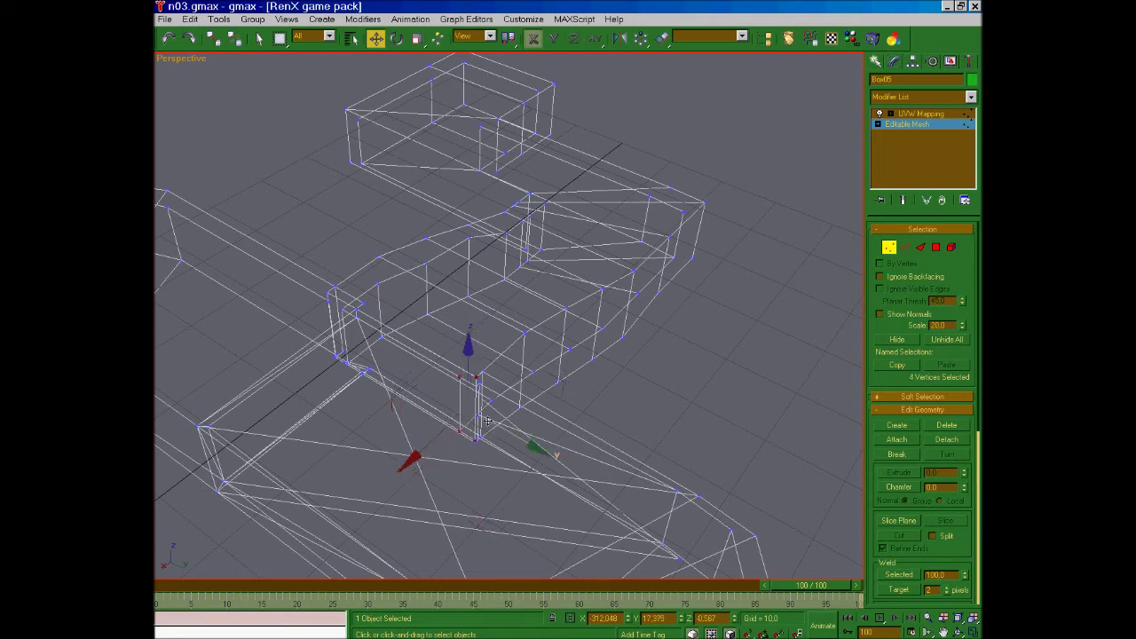
{"action": "left_click_drag", "start_coordinate": [414, 457], "coordinate": [413, 457]}
{"action": "left_click", "coordinate": [172, 43]}
{"action": "left_click", "coordinate": [170, 42]}
Step: Inspect the junction opening up close and check the positions of its floor corner vertex and the main tunnel's far floor vertex
{"action": "left_click", "coordinate": [943, 632]}
{"action": "left_click_drag", "start_coordinate": [401, 466], "coordinate": [590, 396]}
{"action": "left_click", "coordinate": [928, 618]}
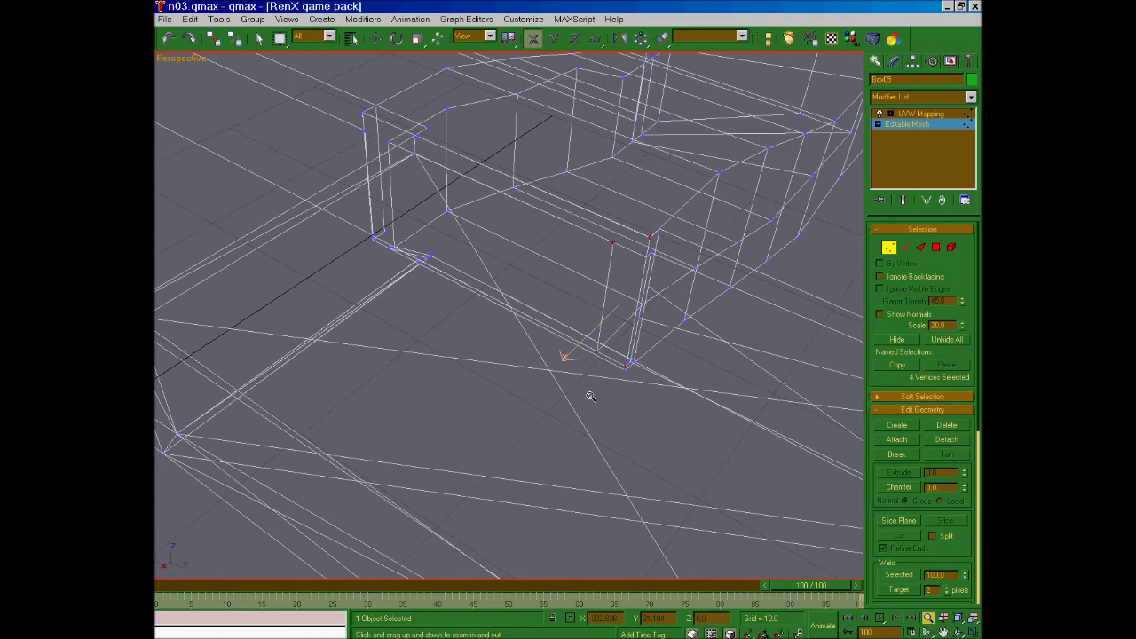
{"action": "key", "text": "w"}
{"action": "left_click", "coordinate": [383, 234]}
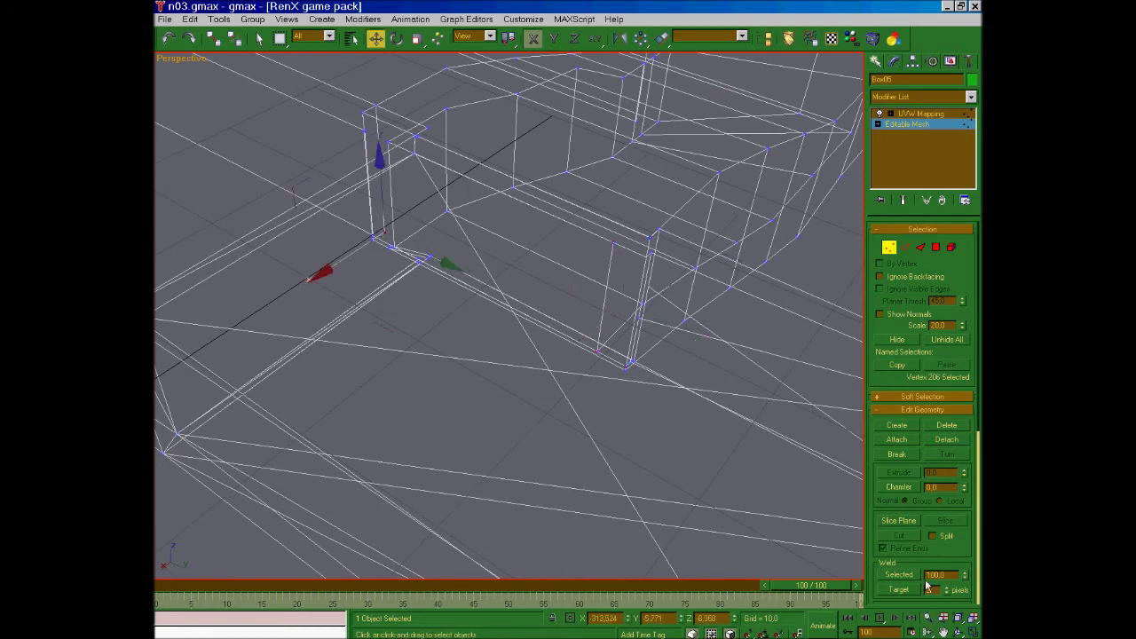
{"action": "left_click", "coordinate": [957, 631]}
{"action": "left_click_drag", "start_coordinate": [502, 368], "coordinate": [588, 347]}
{"action": "right_click", "coordinate": [589, 348]}
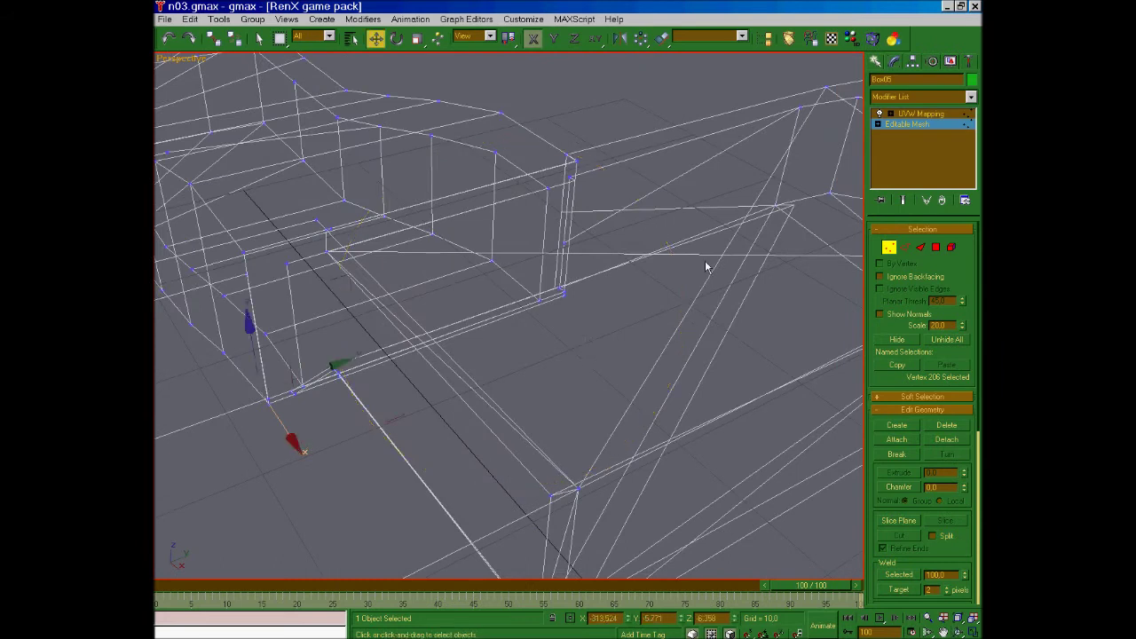
{"action": "left_click", "coordinate": [776, 204]}
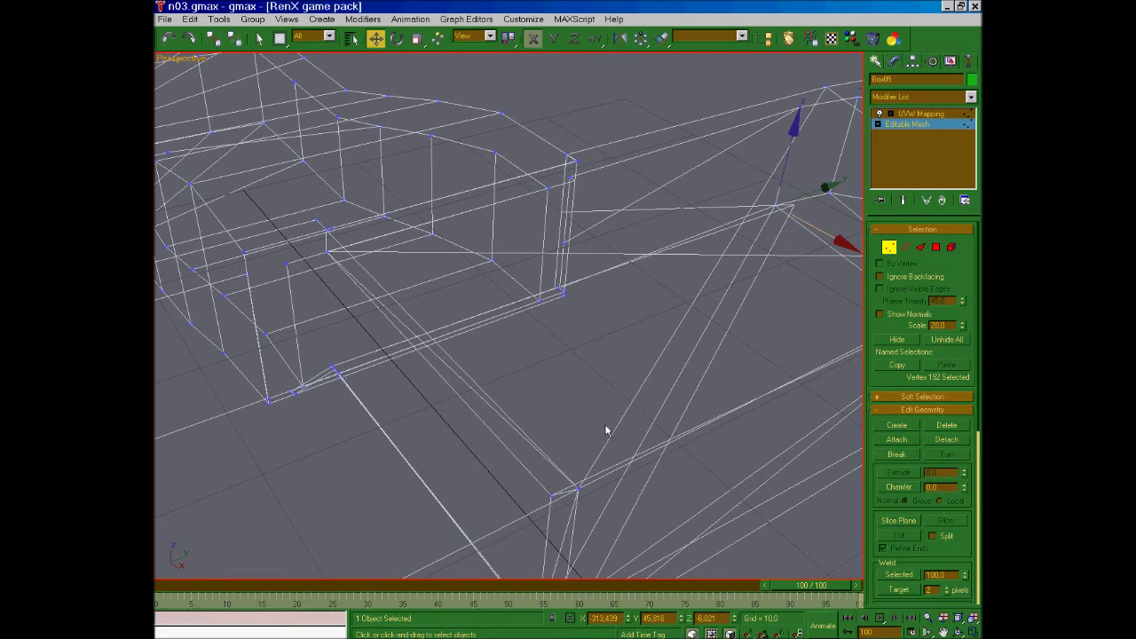
{"action": "left_click", "coordinate": [959, 632]}
{"action": "left_click_drag", "start_coordinate": [521, 359], "coordinate": [611, 326]}
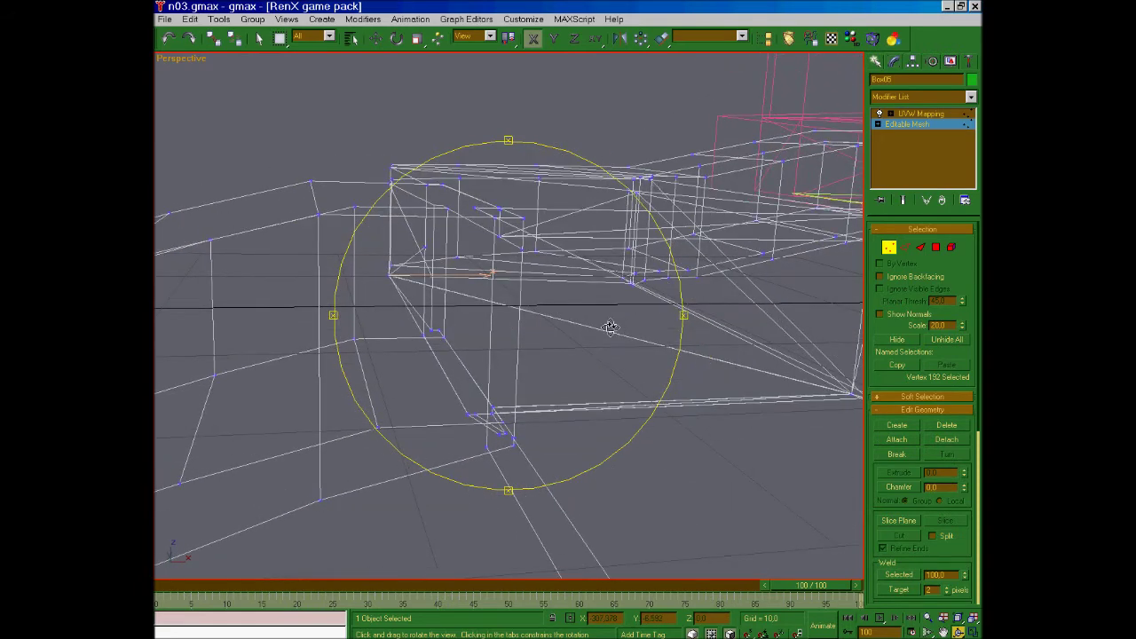
{"action": "key", "text": "w"}
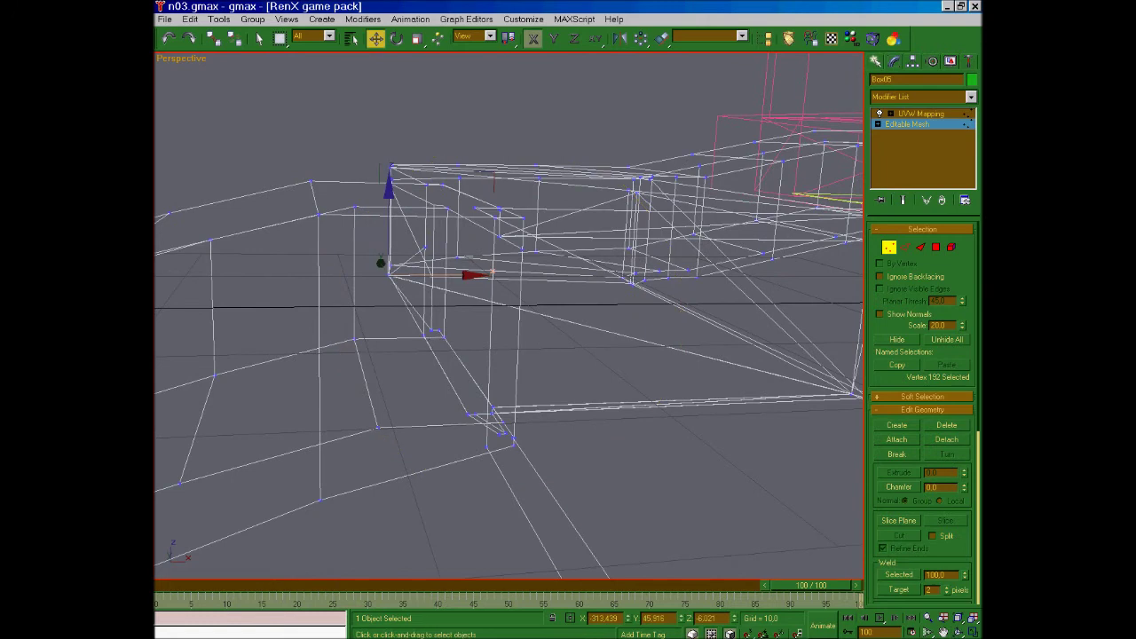
Step: Replace the Kladblok note with "Hmm lemme think for a sec... I saw a crack here.." and return to gmax
{"action": "key", "text": "alt+Tab"}
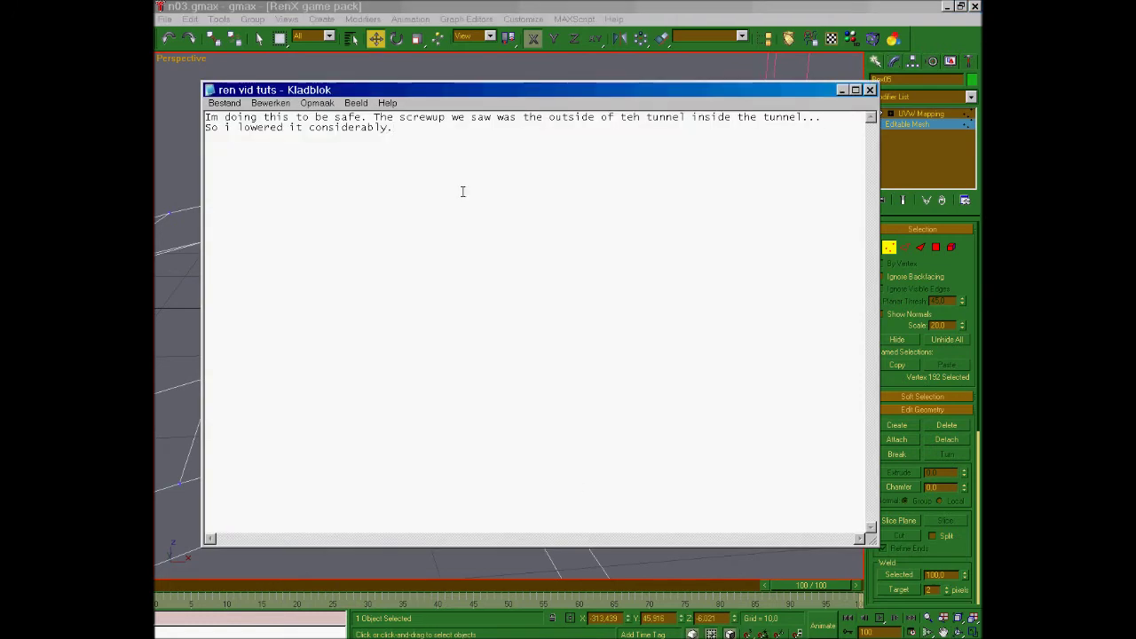
{"action": "key", "text": "ctrl+a"}
{"action": "type", "text": "Hmm Tem"}
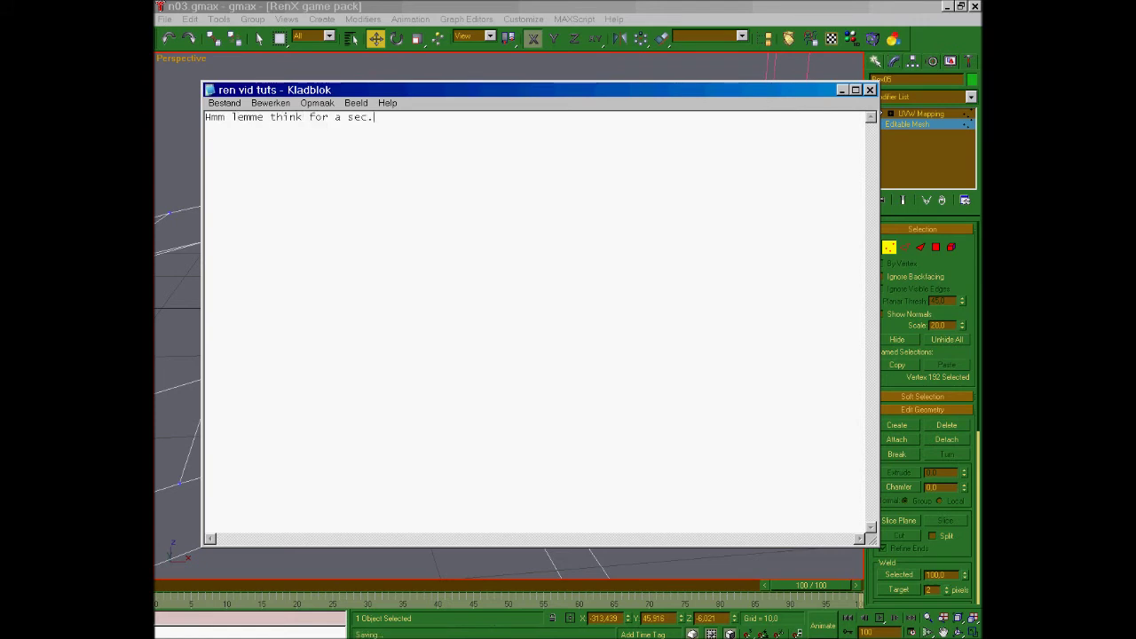
{"action": "type", "text": "crack here.."}
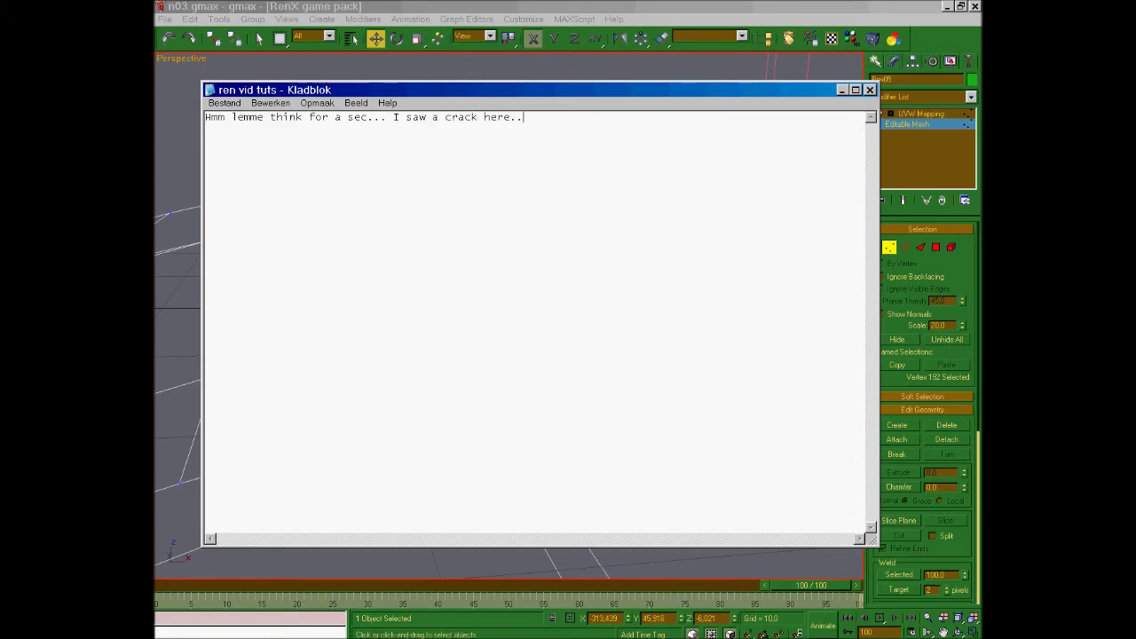
{"action": "left_click", "coordinate": [342, 10]}
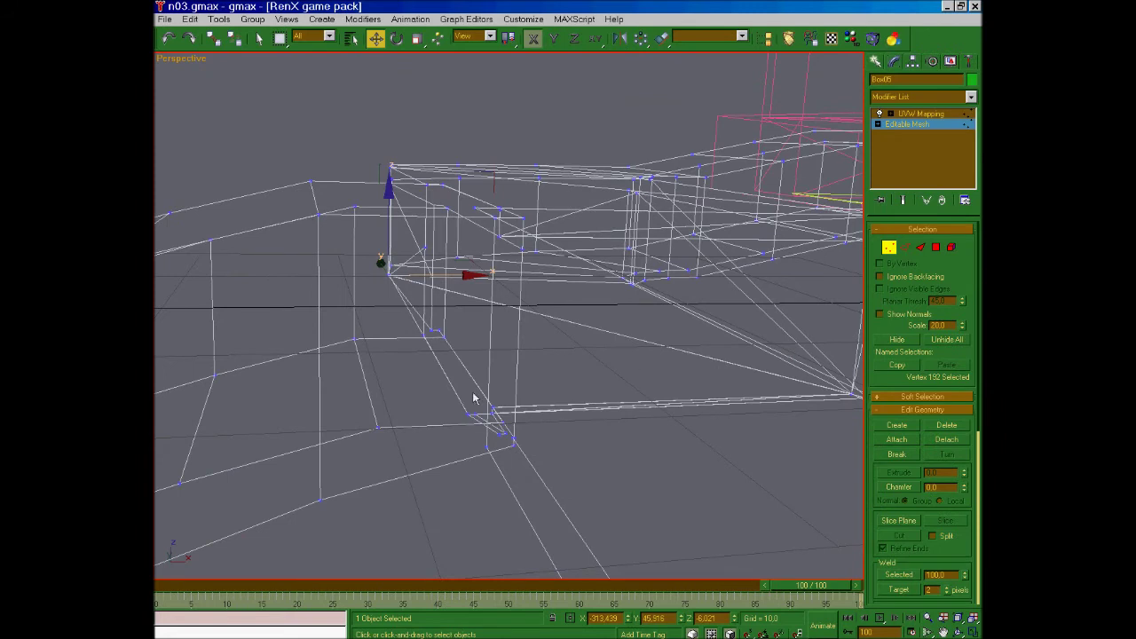
Step: Check the positions of the floor vertices at both corners of the side passage junction and examine the wireframe from several angles
{"action": "left_click", "coordinate": [447, 346]}
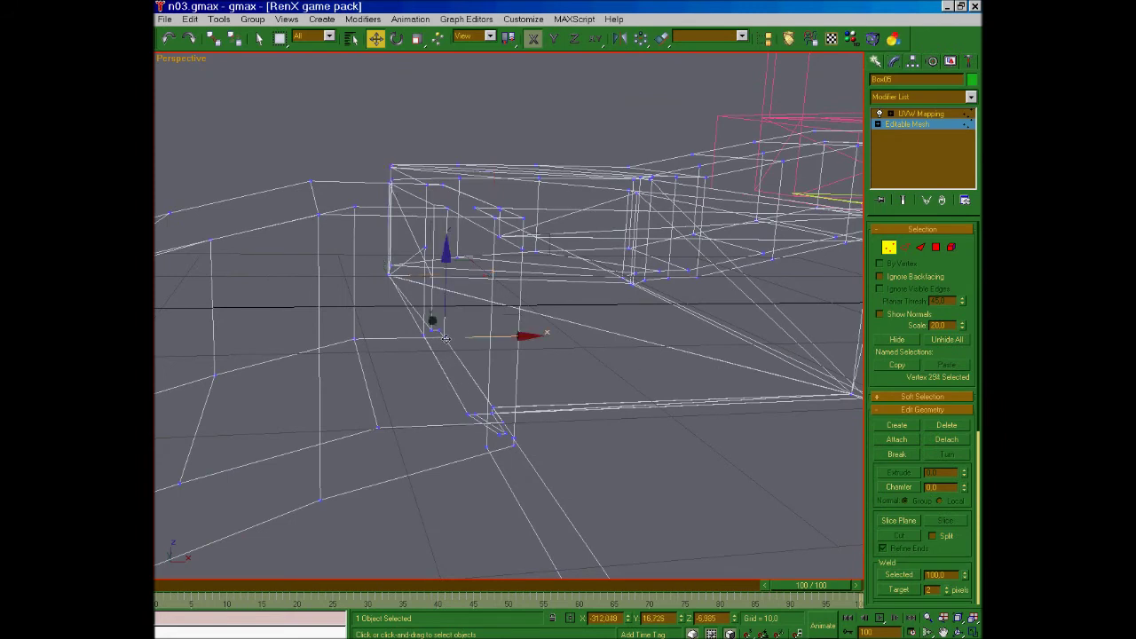
{"action": "left_click", "coordinate": [492, 407]}
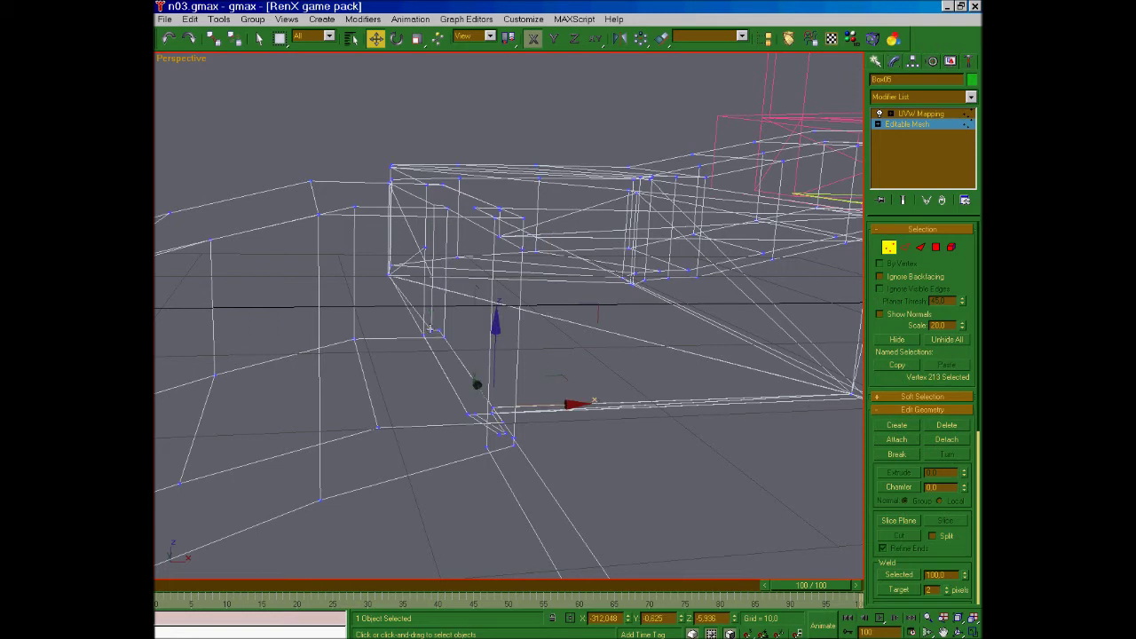
{"action": "left_click", "coordinate": [391, 276]}
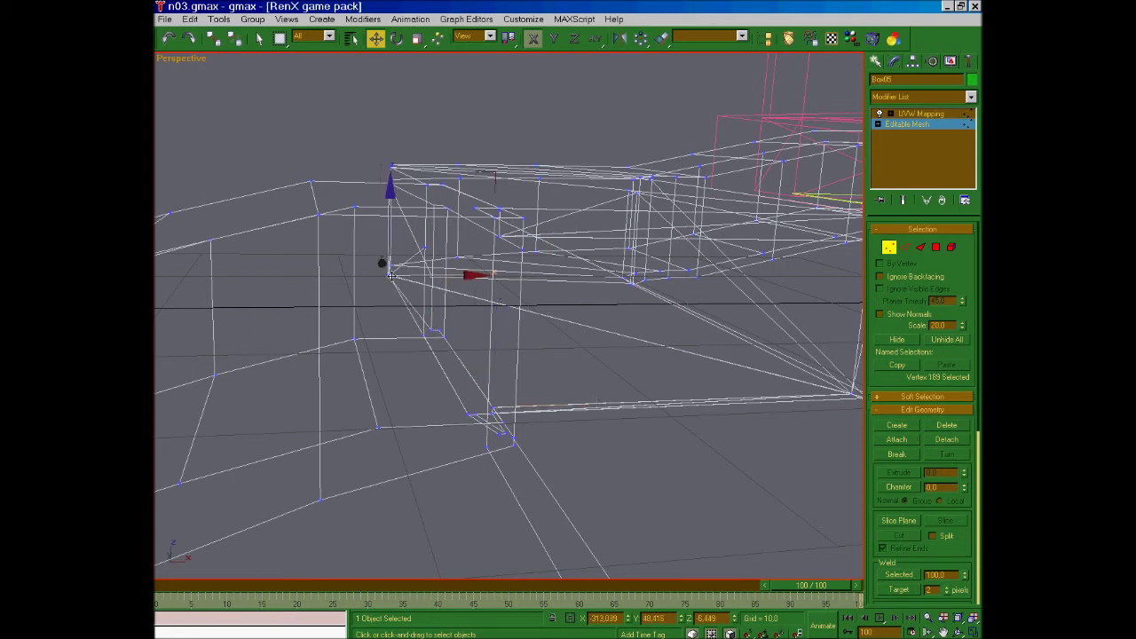
{"action": "left_click", "coordinate": [439, 329]}
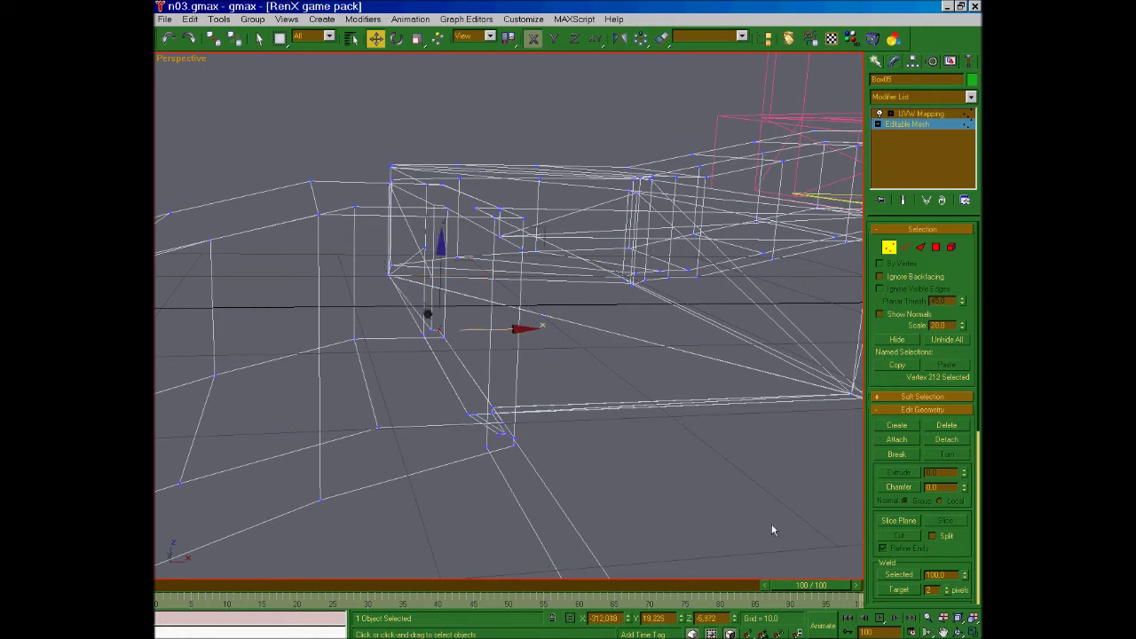
{"action": "left_click", "coordinate": [957, 632]}
{"action": "left_click_drag", "start_coordinate": [571, 399], "coordinate": [532, 385]}
{"action": "left_click", "coordinate": [927, 617]}
{"action": "left_click_drag", "start_coordinate": [622, 448], "coordinate": [623, 413]}
{"action": "scroll", "coordinate": [624, 412], "scroll_direction": "up", "scroll_amount": 2}
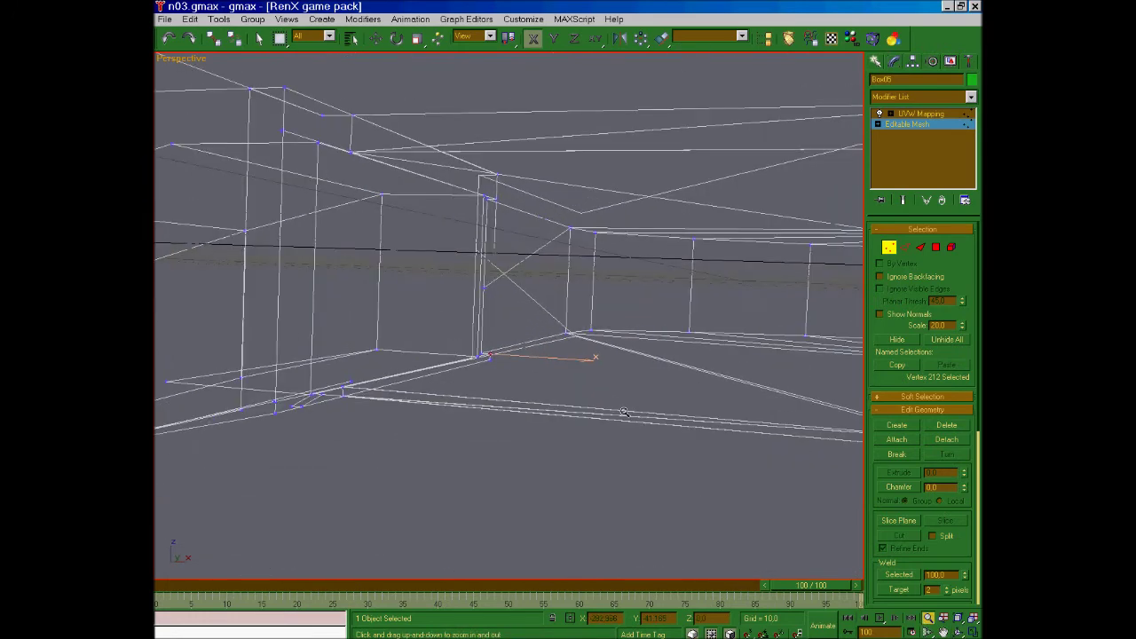
{"action": "scroll", "coordinate": [623, 413], "scroll_direction": "up", "scroll_amount": 2}
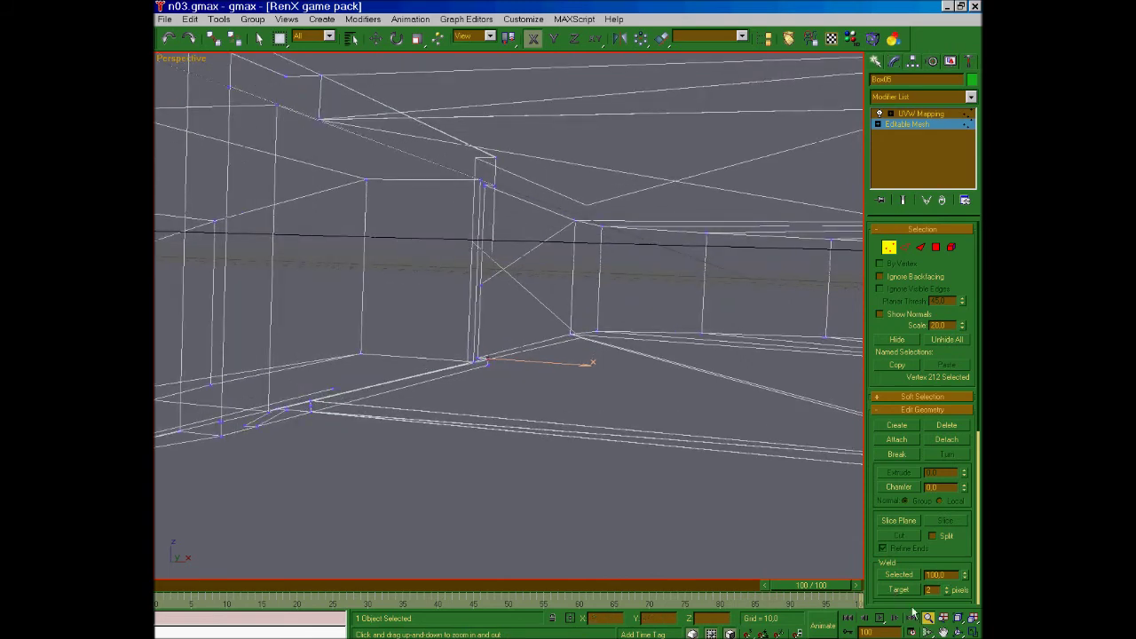
{"action": "left_click", "coordinate": [959, 632]}
{"action": "left_click_drag", "start_coordinate": [548, 398], "coordinate": [470, 406]}
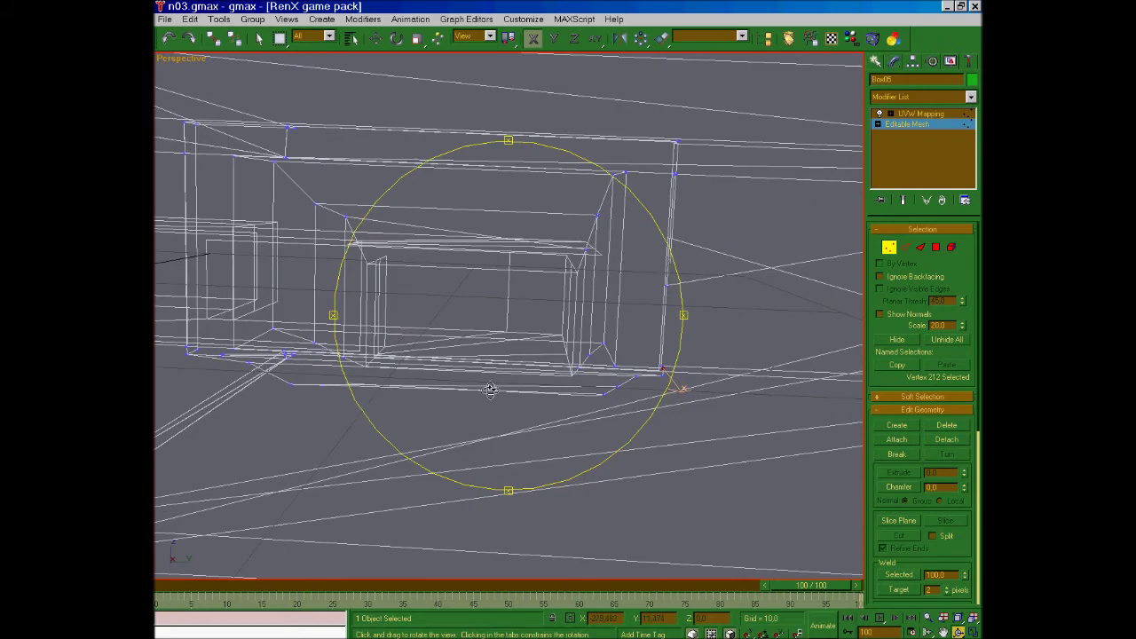
Step: Clear the vertex selection and display the tunnel mesh textured, framing the side passage opening from the main tunnel
{"action": "key", "text": "w"}
{"action": "left_click", "coordinate": [540, 475]}
{"action": "key", "text": "F3"}
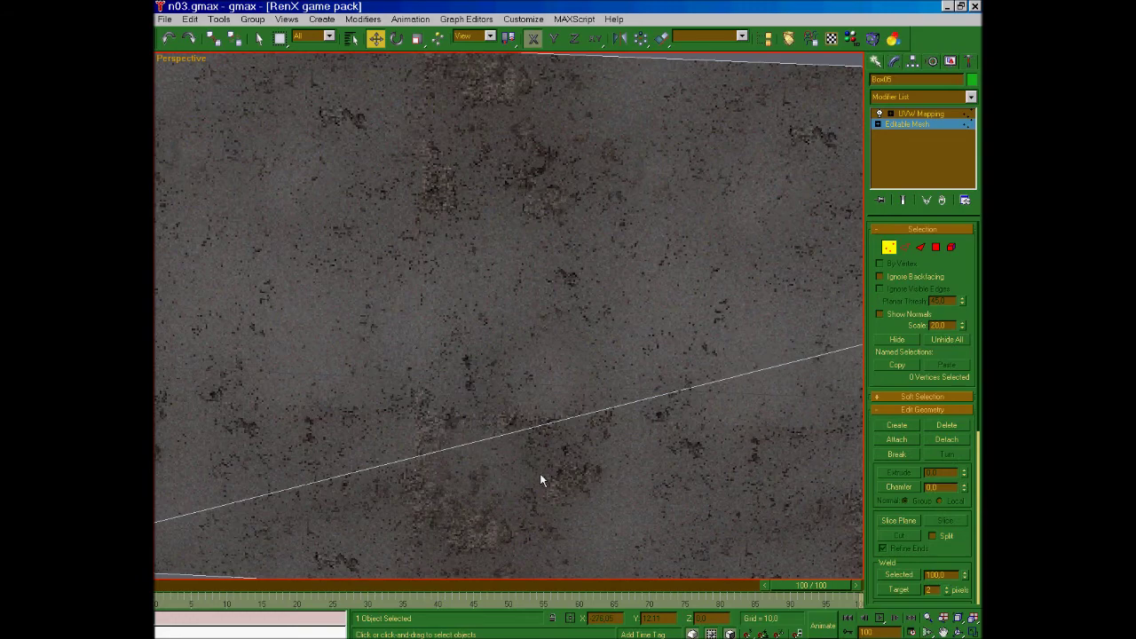
{"action": "left_click", "coordinate": [928, 617]}
{"action": "left_click_drag", "start_coordinate": [576, 501], "coordinate": [574, 496]}
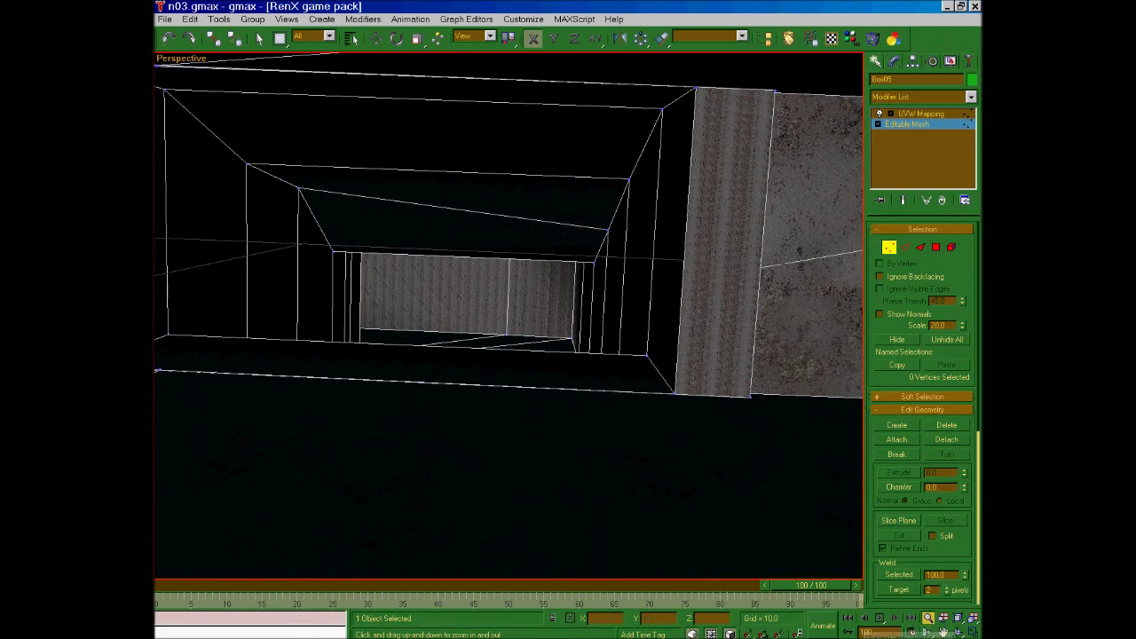
{"action": "left_click", "coordinate": [942, 632]}
{"action": "left_click_drag", "start_coordinate": [656, 484], "coordinate": [685, 471]}
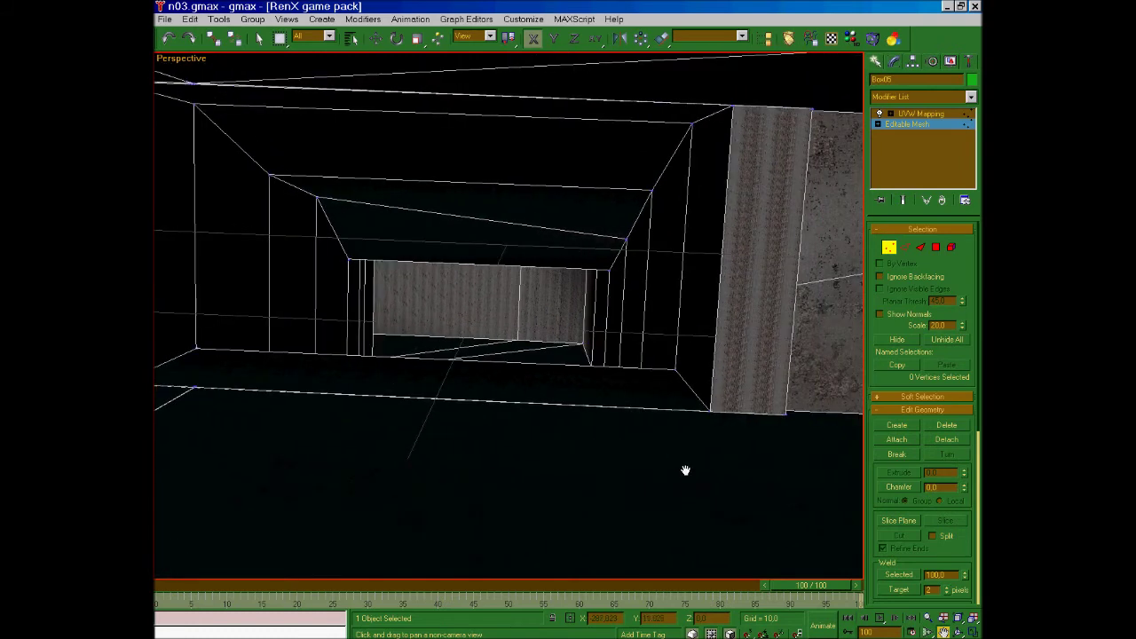
{"action": "key", "text": "w"}
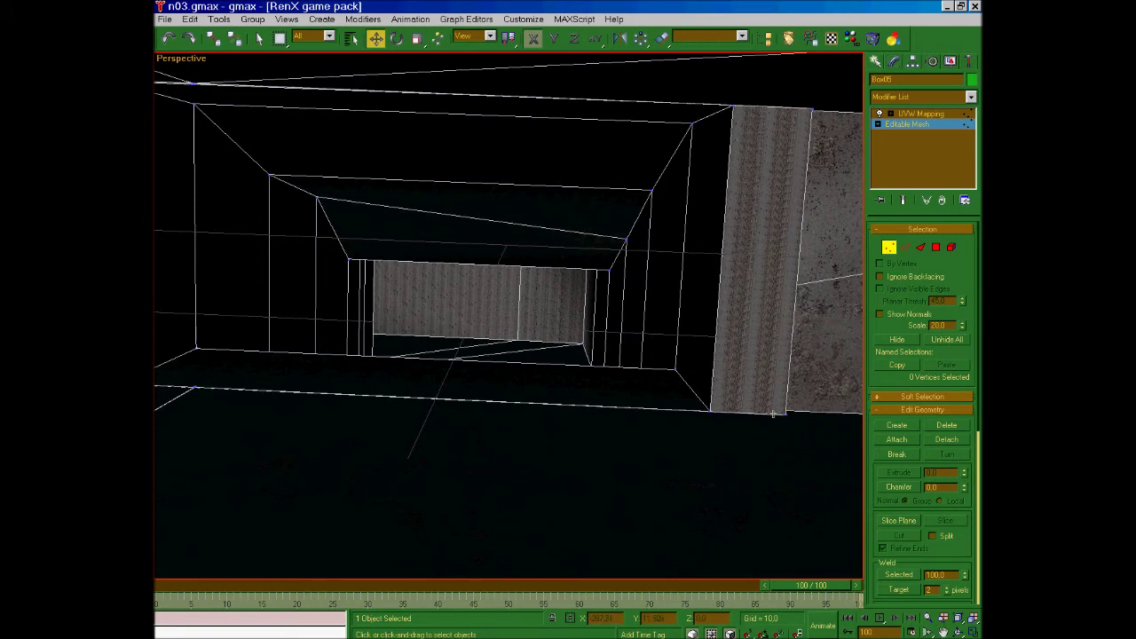
Step: Try to shift the floor vertex at the base of the textured wall strip along X, and lower it slightly along Z
{"action": "left_click", "coordinate": [785, 414]}
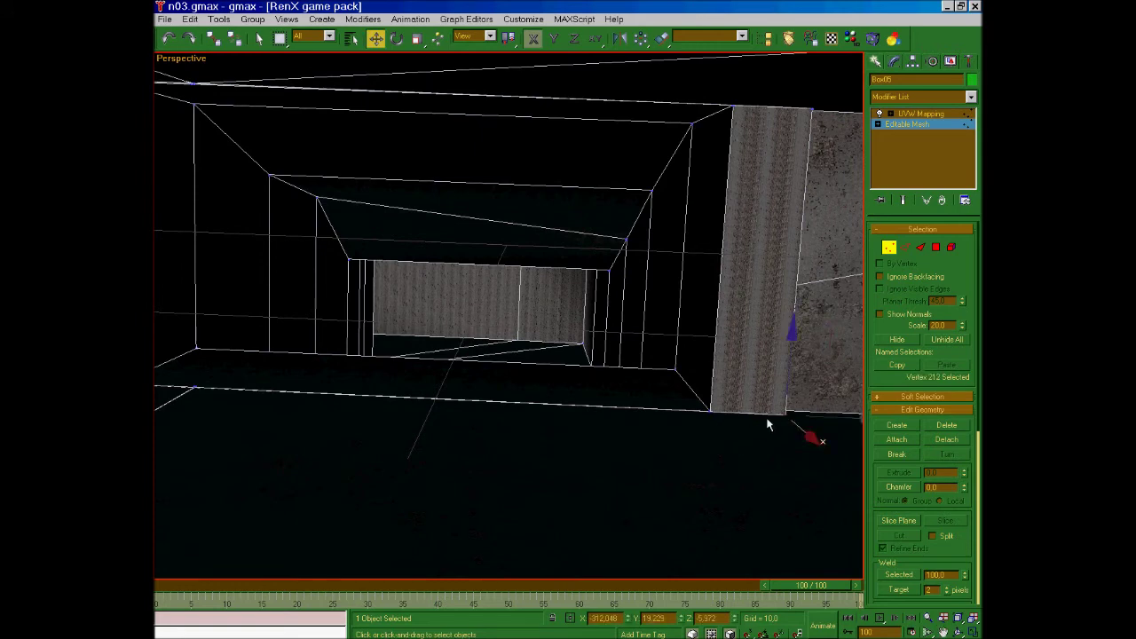
{"action": "left_click_drag", "start_coordinate": [811, 435], "coordinate": [801, 486]}
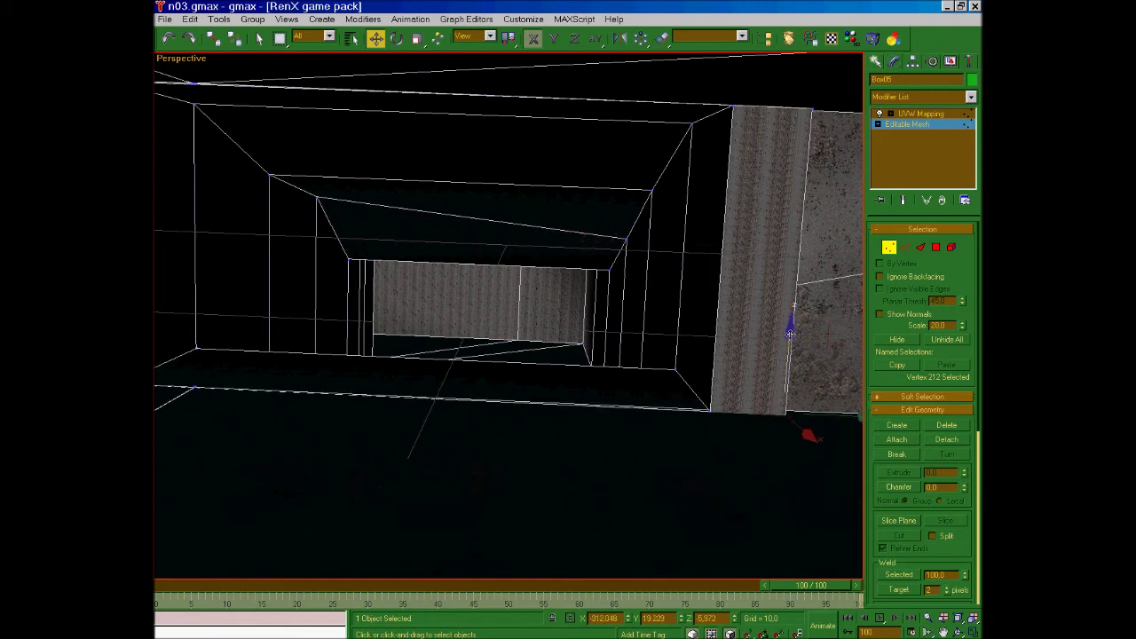
{"action": "key", "text": "F7"}
{"action": "left_click_drag", "start_coordinate": [790, 336], "coordinate": [789, 329]}
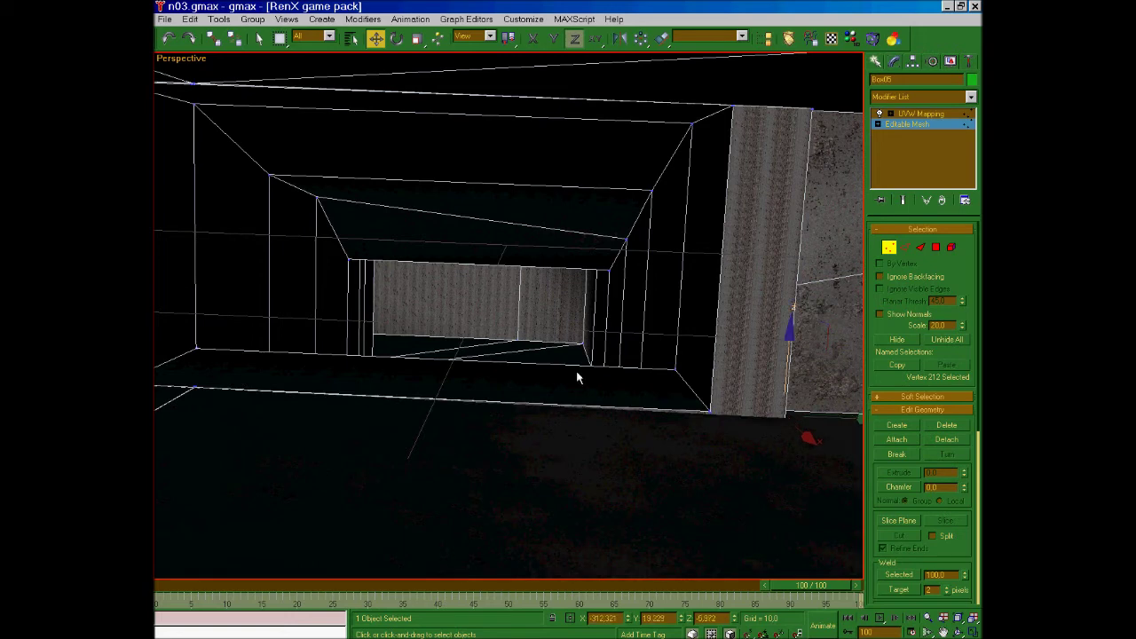
Step: Try to shift the closely spaced floor vertices at the opening's opposite corner along X and Z to align the floor edges
{"action": "left_click", "coordinate": [710, 411]}
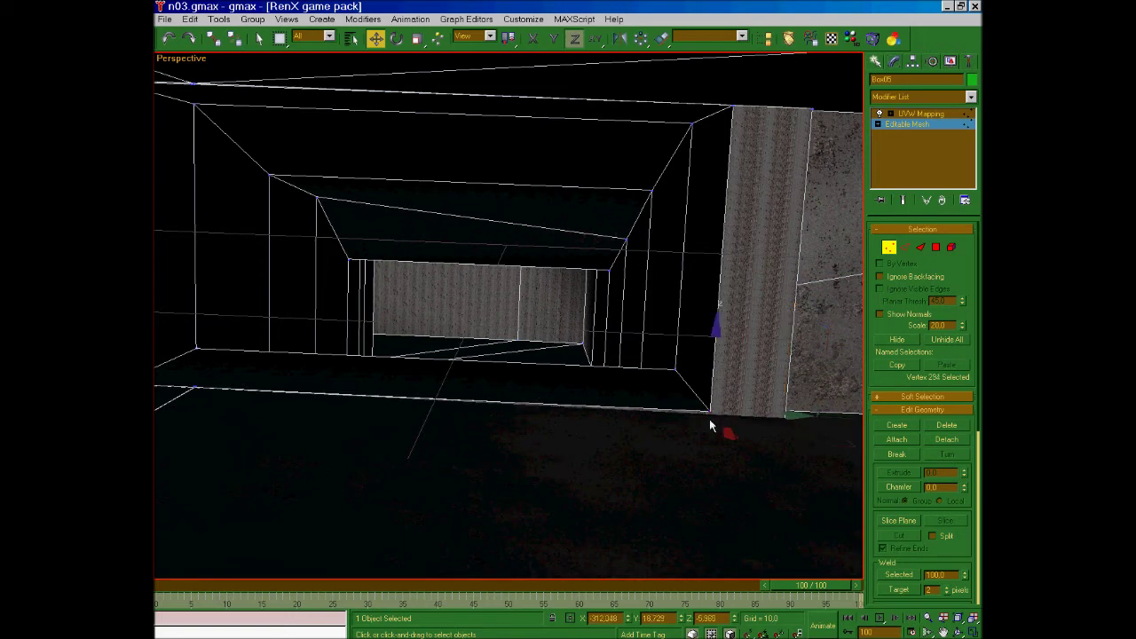
{"action": "left_click", "coordinate": [942, 632]}
{"action": "mouse_move", "coordinate": [431, 342]}
{"action": "left_mouse_down"}
{"action": "mouse_move", "coordinate": [554, 348]}
{"action": "mouse_move", "coordinate": [434, 349]}
{"action": "mouse_move", "coordinate": [499, 363]}
{"action": "mouse_move", "coordinate": [487, 363]}
{"action": "mouse_move", "coordinate": [449, 347]}
{"action": "left_mouse_up"}
{"action": "key", "text": "w"}
{"action": "left_click", "coordinate": [429, 402]}
{"action": "key", "text": "F5"}
{"action": "mouse_move", "coordinate": [418, 413]}
{"action": "left_mouse_down"}
{"action": "mouse_move", "coordinate": [418, 455]}
{"action": "mouse_move", "coordinate": [428, 402]}
{"action": "left_mouse_up"}
{"action": "left_click", "coordinate": [420, 411]}
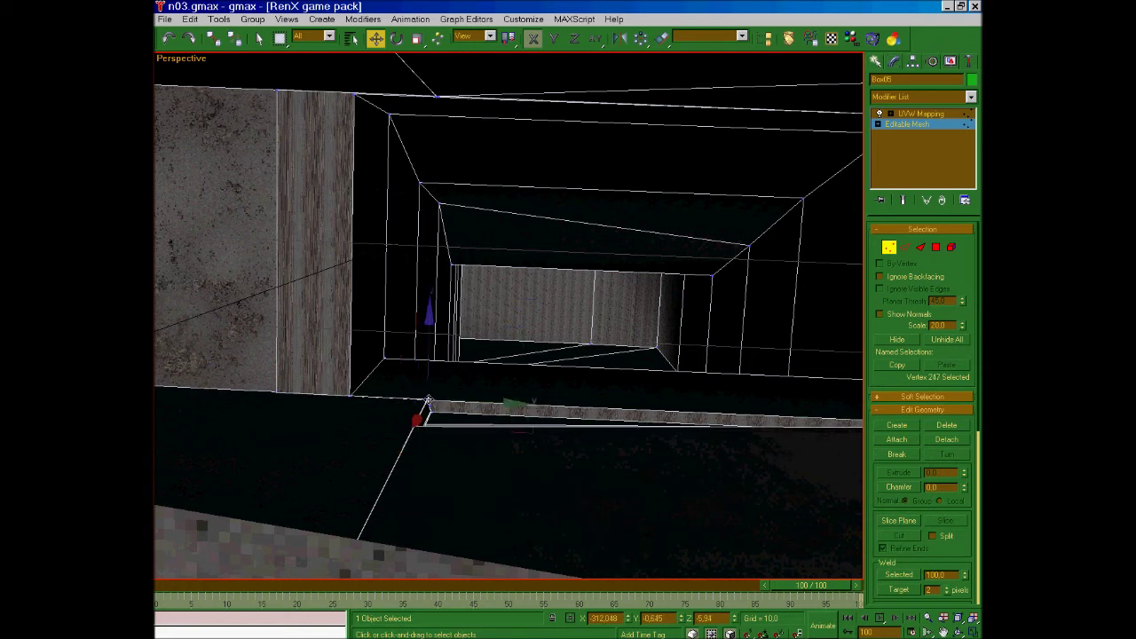
{"action": "left_click_drag", "start_coordinate": [416, 425], "coordinate": [416, 419]}
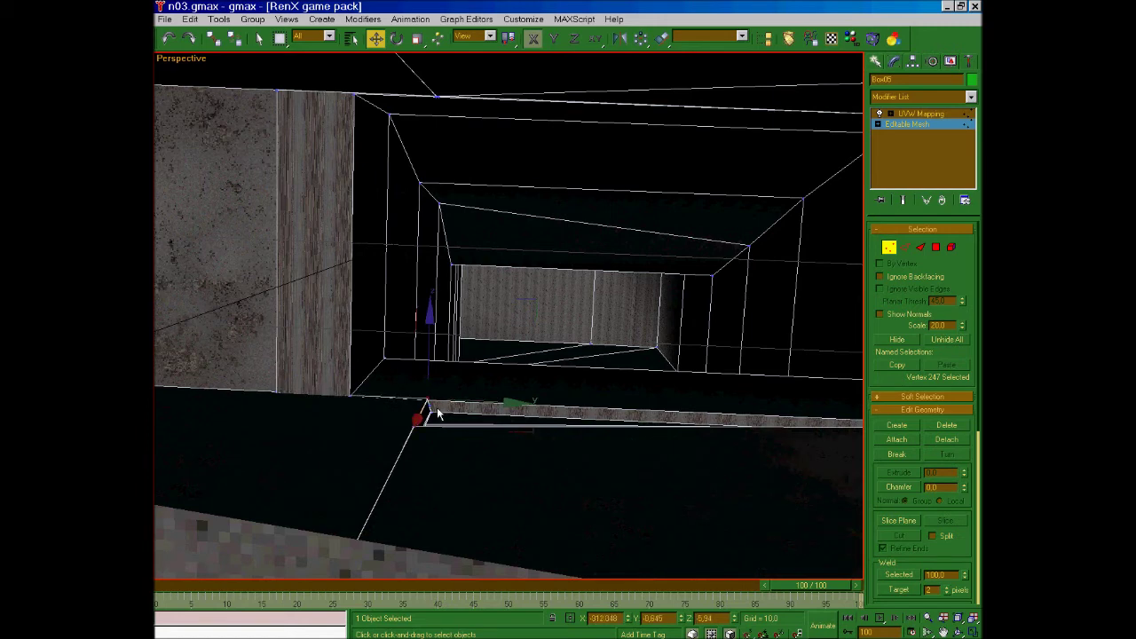
{"action": "left_click", "coordinate": [430, 411]}
{"action": "mouse_move", "coordinate": [506, 408]}
{"action": "left_mouse_down"}
{"action": "mouse_move", "coordinate": [518, 409]}
{"action": "mouse_move", "coordinate": [495, 409]}
{"action": "mouse_move", "coordinate": [510, 409]}
{"action": "left_mouse_up"}
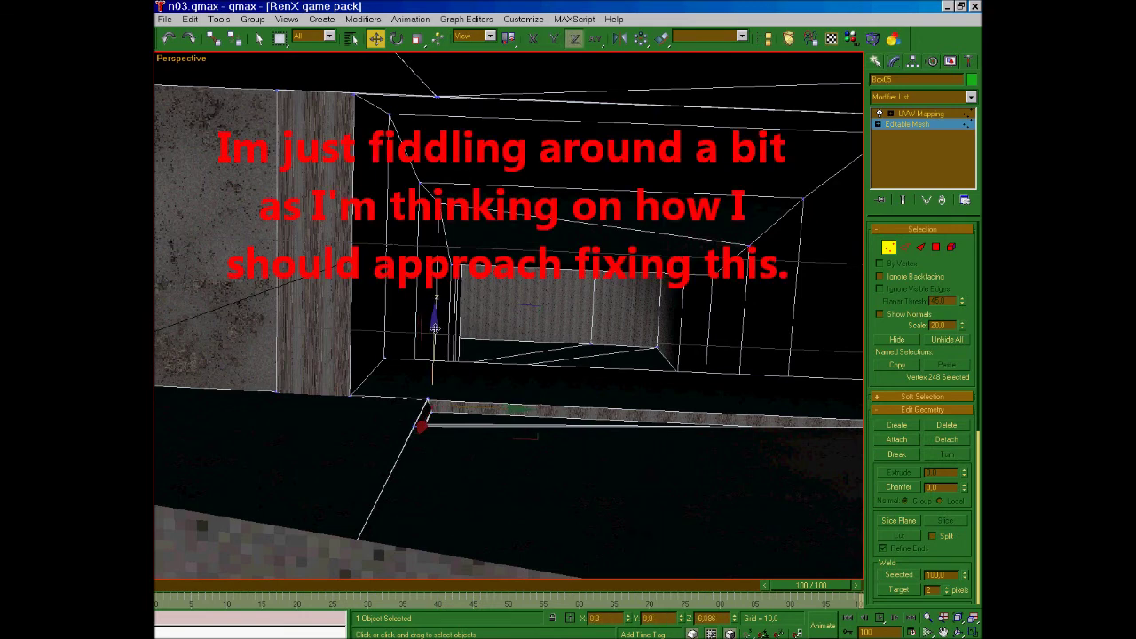
{"action": "left_click", "coordinate": [428, 399]}
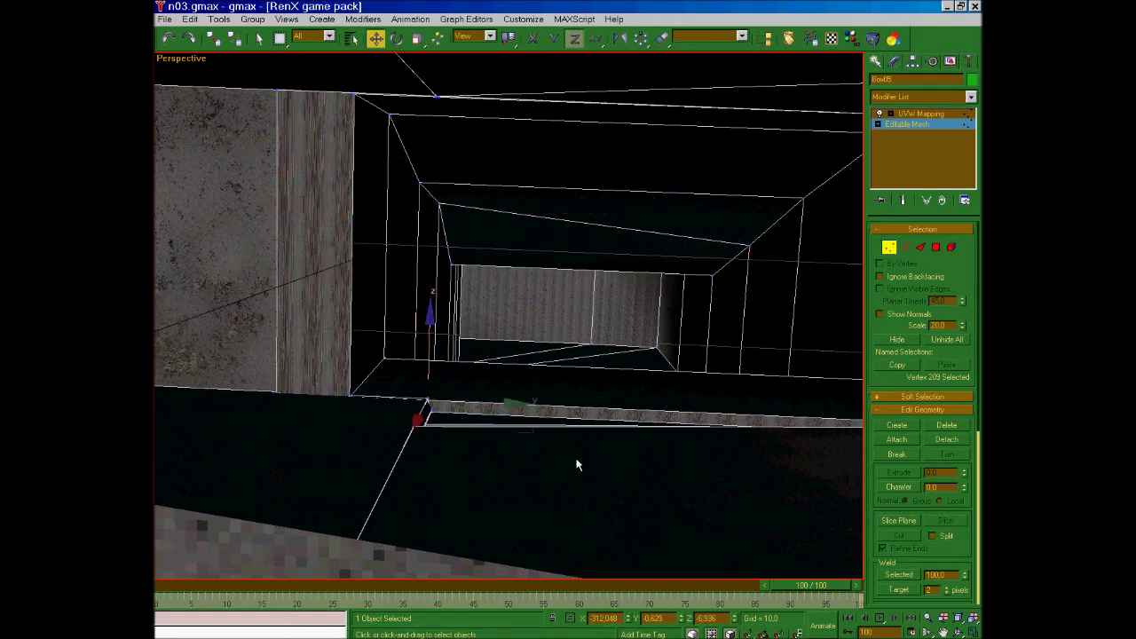
Step: Copy the Z position of the floor vertex at the base of the far wall strip
{"action": "left_click", "coordinate": [943, 631]}
{"action": "left_click_drag", "start_coordinate": [752, 502], "coordinate": [600, 488]}
{"action": "left_click_drag", "start_coordinate": [725, 485], "coordinate": [691, 480]}
{"action": "right_click", "coordinate": [700, 473]}
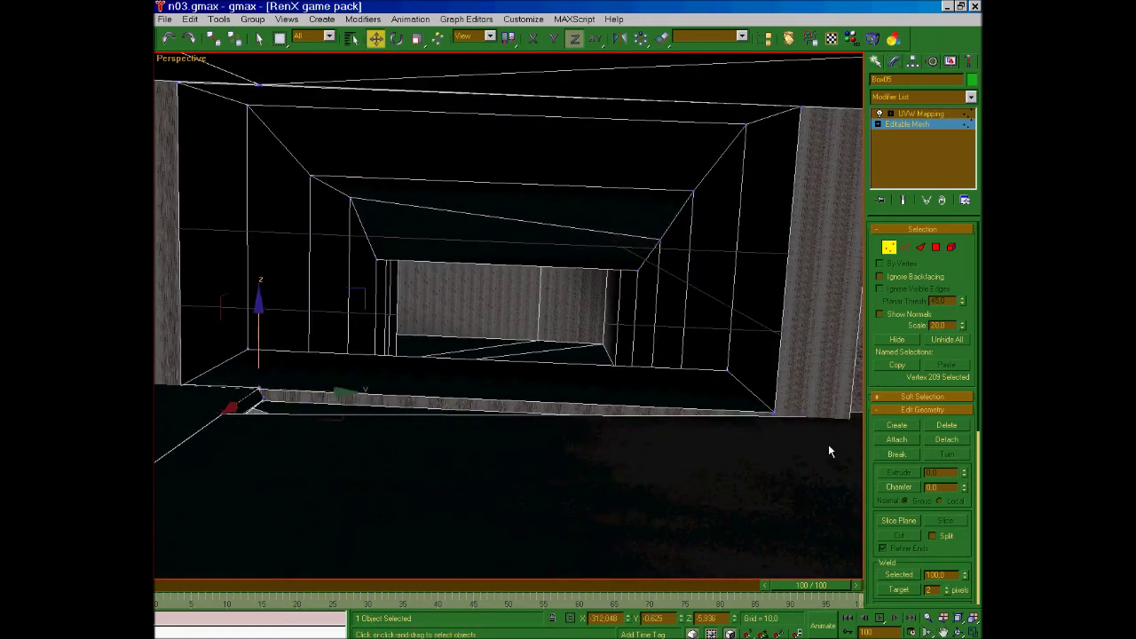
{"action": "left_click", "coordinate": [838, 406]}
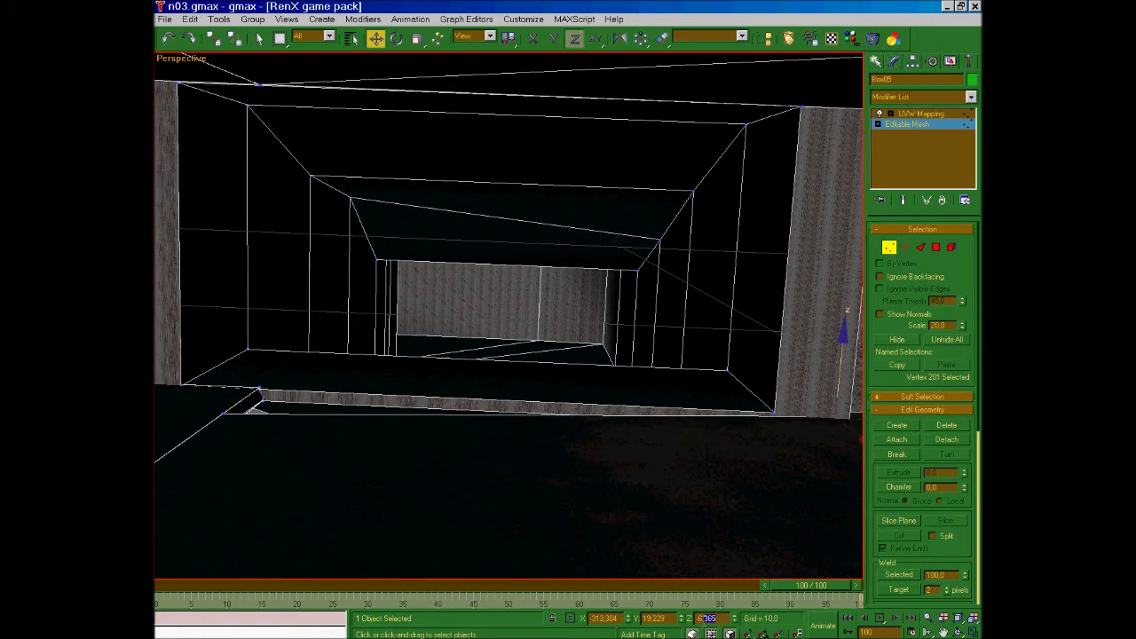
{"action": "right_click", "coordinate": [707, 618]}
{"action": "left_click", "coordinate": [733, 572]}
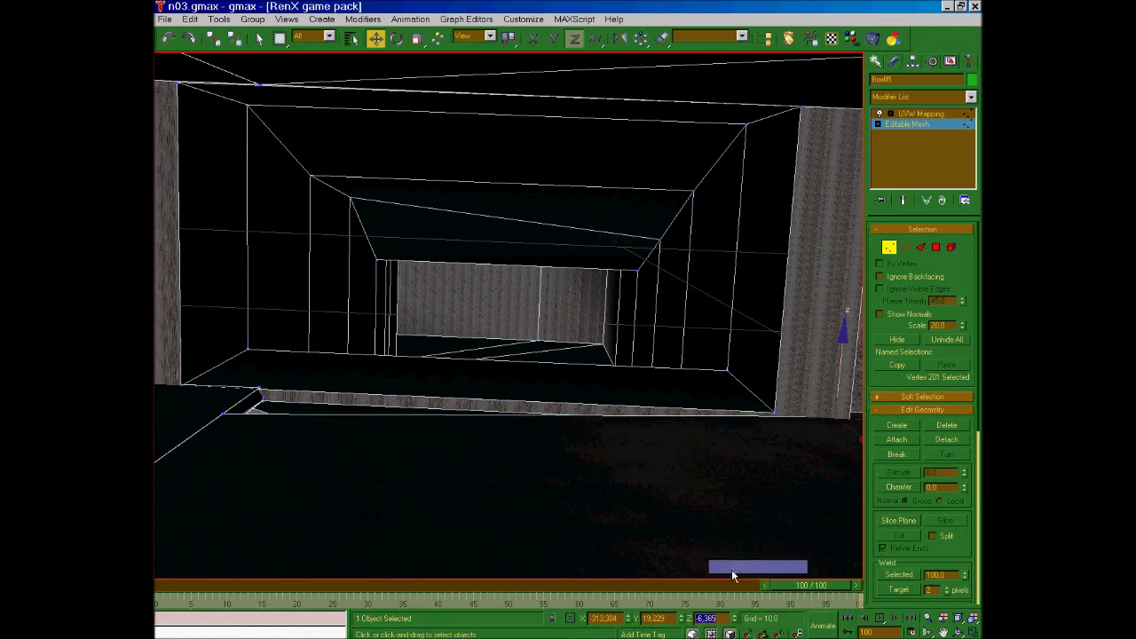
Step: Set the Z position of the opposite corner's floor vertex to the copied -6.365
{"action": "middle_click_drag", "start_coordinate": [549, 435], "coordinate": [551, 435]}
{"action": "left_click_drag", "start_coordinate": [550, 435], "coordinate": [646, 441]}
{"action": "key", "text": "w"}
{"action": "left_click", "coordinate": [353, 394]}
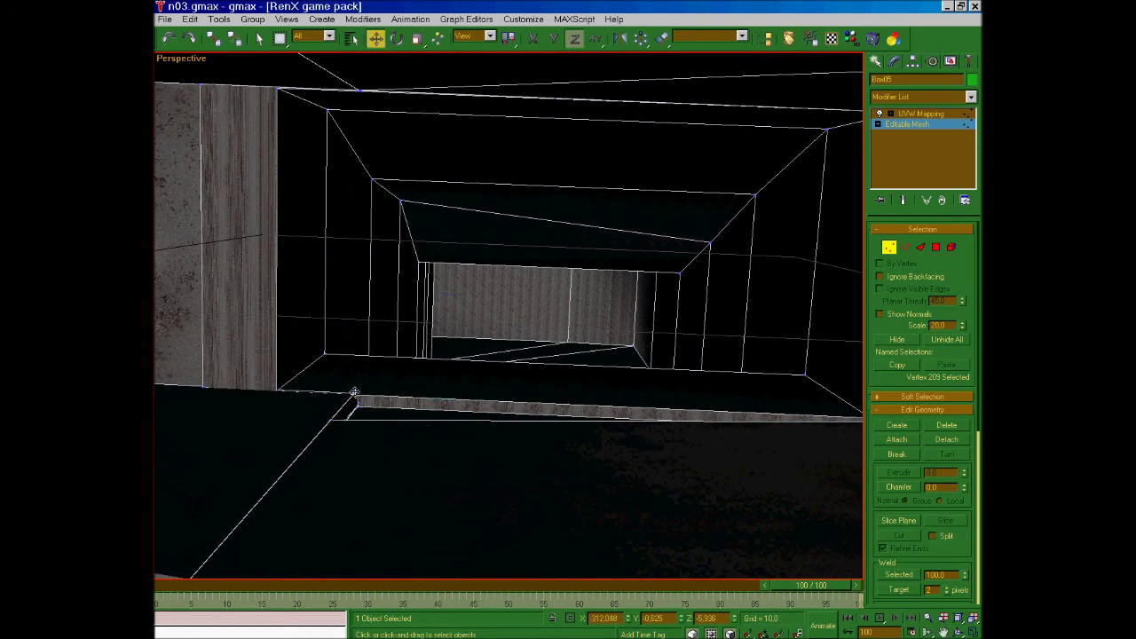
{"action": "left_click", "coordinate": [478, 382]}
{"action": "left_click", "coordinate": [352, 393]}
{"action": "double_click", "coordinate": [716, 619]}
{"action": "right_click", "coordinate": [712, 618]}
{"action": "left_click", "coordinate": [738, 578]}
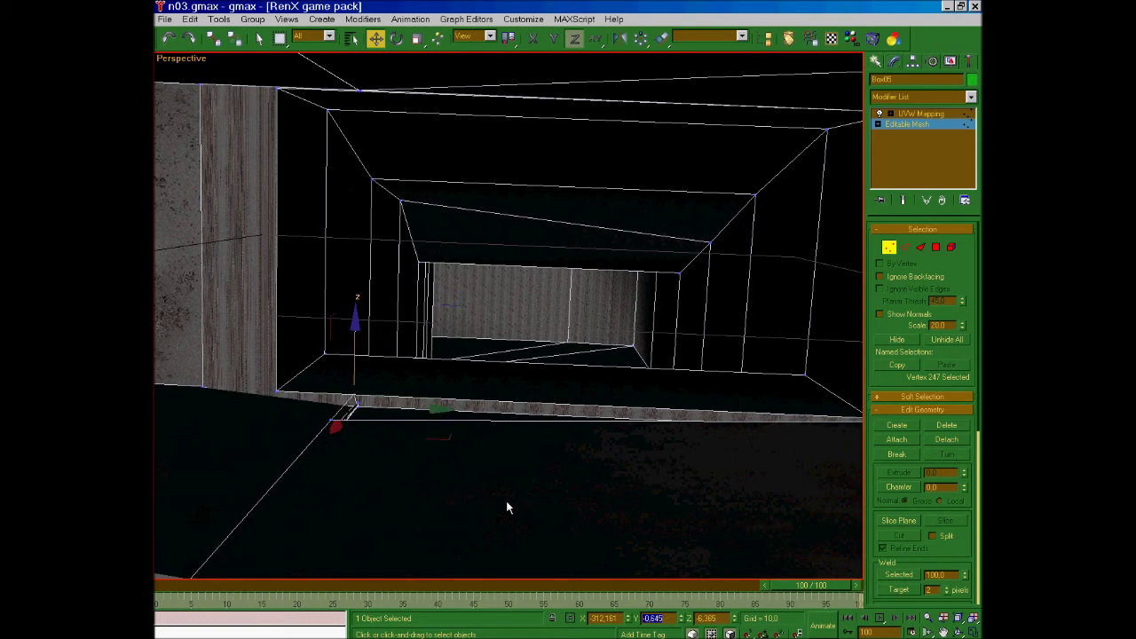
Step: Adjust the neighbouring corner vertex along Z, and set the main floor's corner vertex to a Z position of -6.365
{"action": "left_click", "coordinate": [355, 401], "text": "ctrl"}
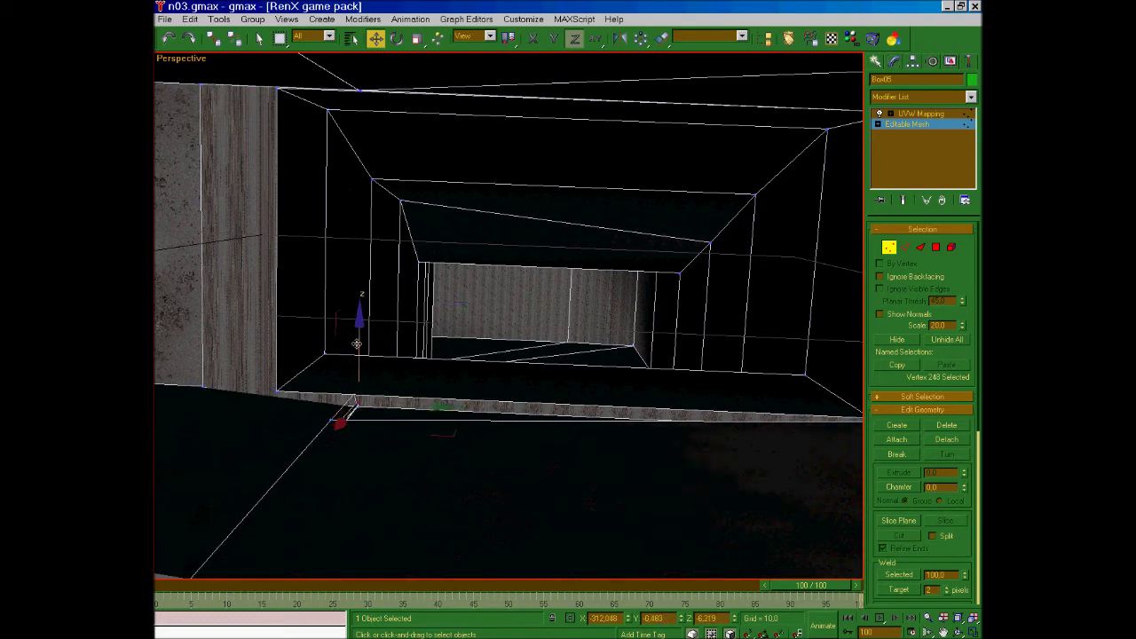
{"action": "mouse_move", "coordinate": [359, 323]}
{"action": "left_mouse_down"}
{"action": "mouse_move", "coordinate": [360, 332]}
{"action": "mouse_move", "coordinate": [360, 322]}
{"action": "left_mouse_up"}
{"action": "left_click", "coordinate": [344, 426]}
{"action": "key", "text": "F5"}
{"action": "left_click_drag", "start_coordinate": [314, 438], "coordinate": [326, 424]}
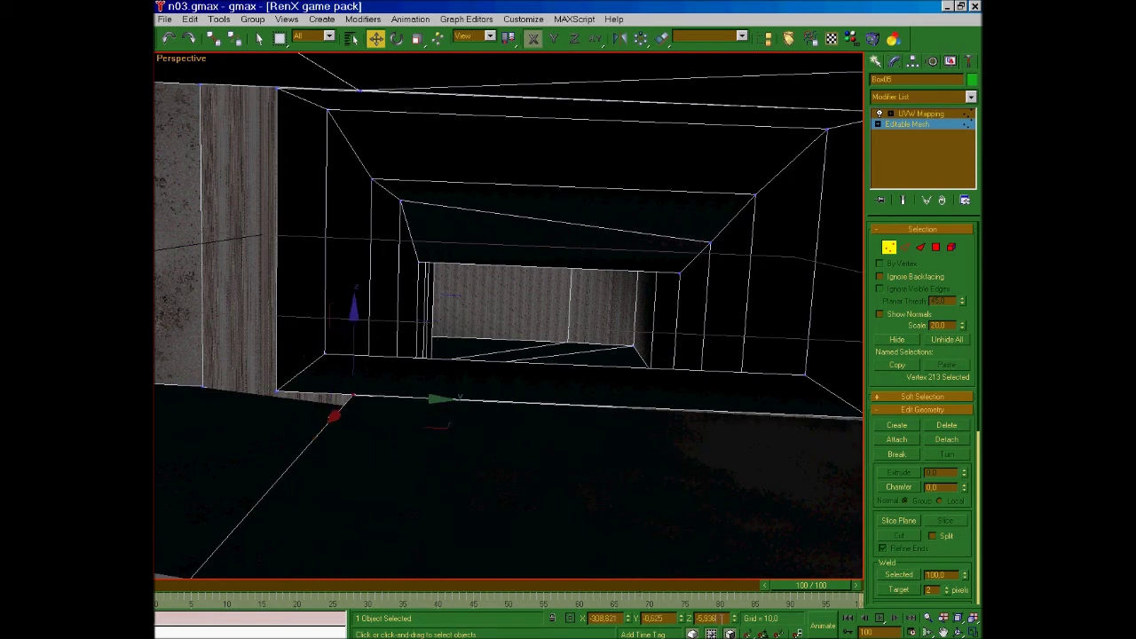
{"action": "right_click", "coordinate": [711, 618]}
{"action": "left_click", "coordinate": [746, 577]}
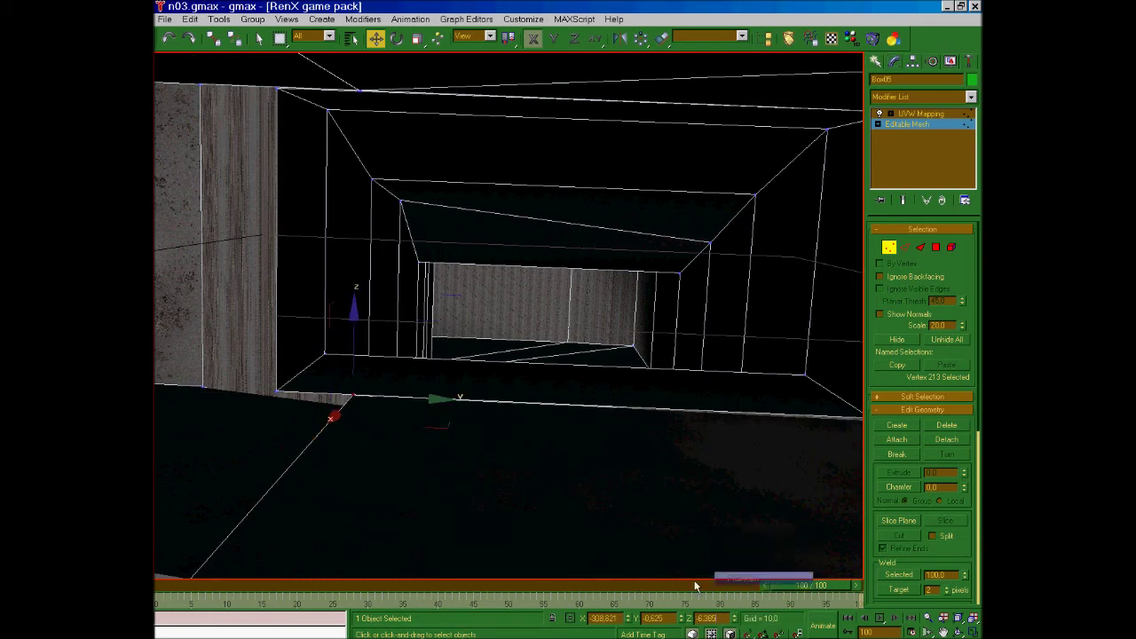
Step: Move the main floor's corner vertex along X to about -313.23 and raise it to a Z position of about -6.106
{"action": "double_click", "coordinate": [668, 619]}
{"action": "left_click_drag", "start_coordinate": [311, 457], "coordinate": [338, 396]}
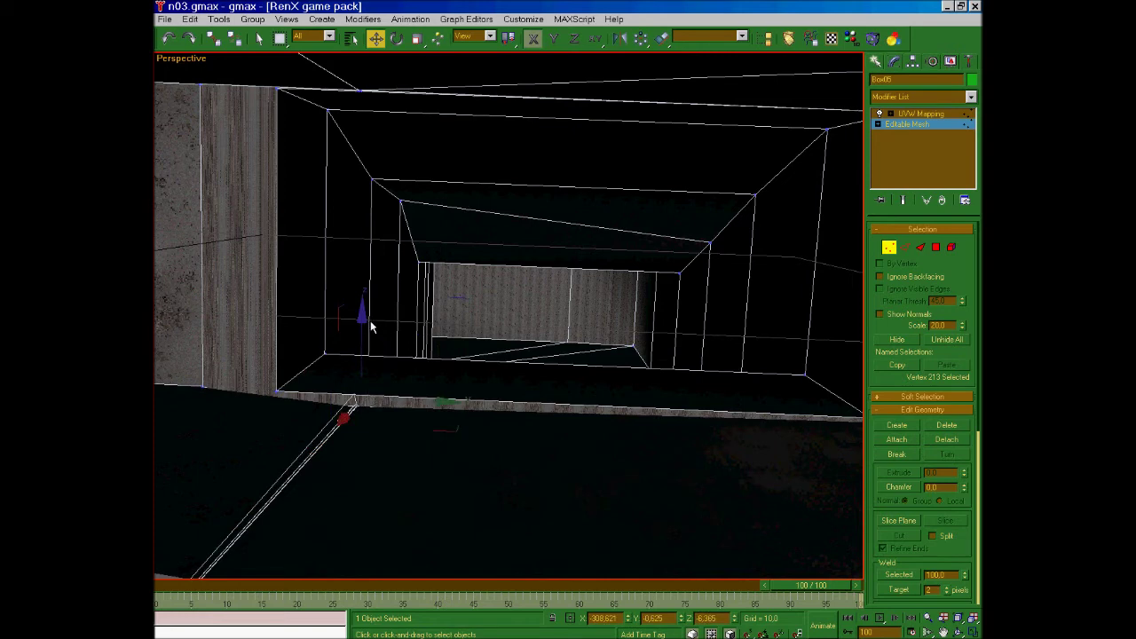
{"action": "left_click_drag", "start_coordinate": [364, 318], "coordinate": [364, 312]}
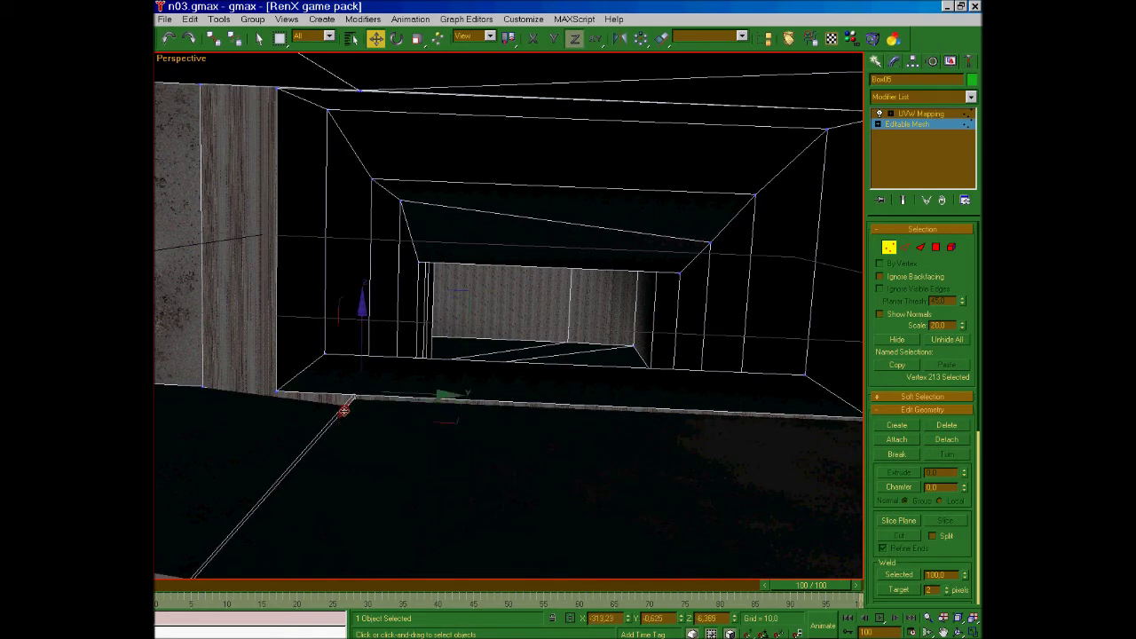
{"action": "key", "text": "F5"}
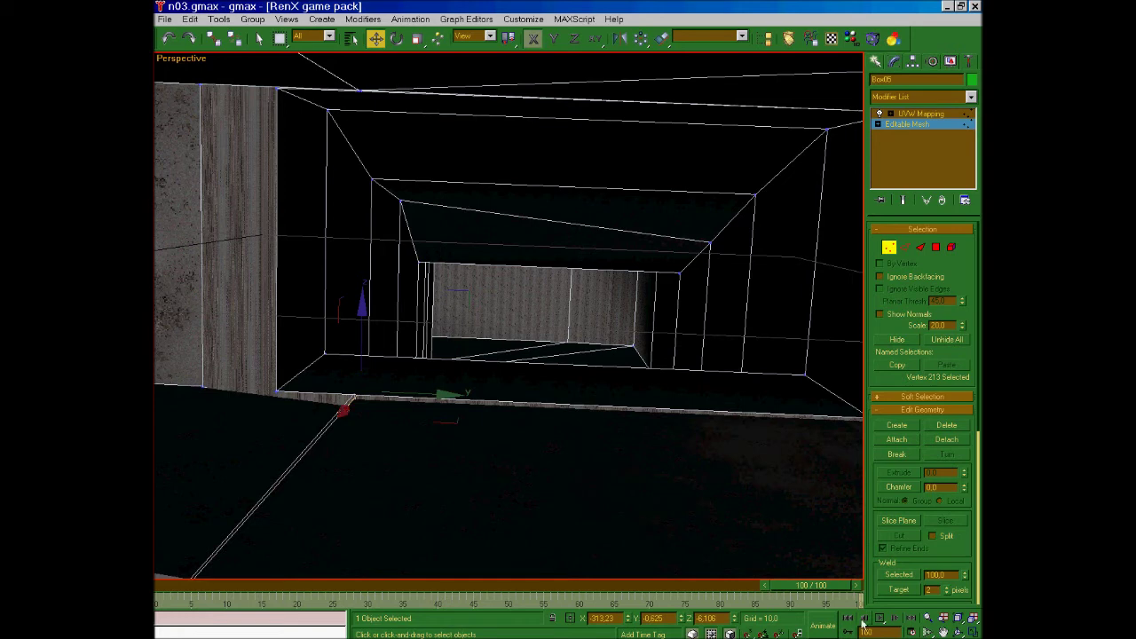
Step: Weld the main floor's corner vertex with the nearby floor vertex at the base of the adjoining tunnel wall
{"action": "left_click", "coordinate": [958, 632]}
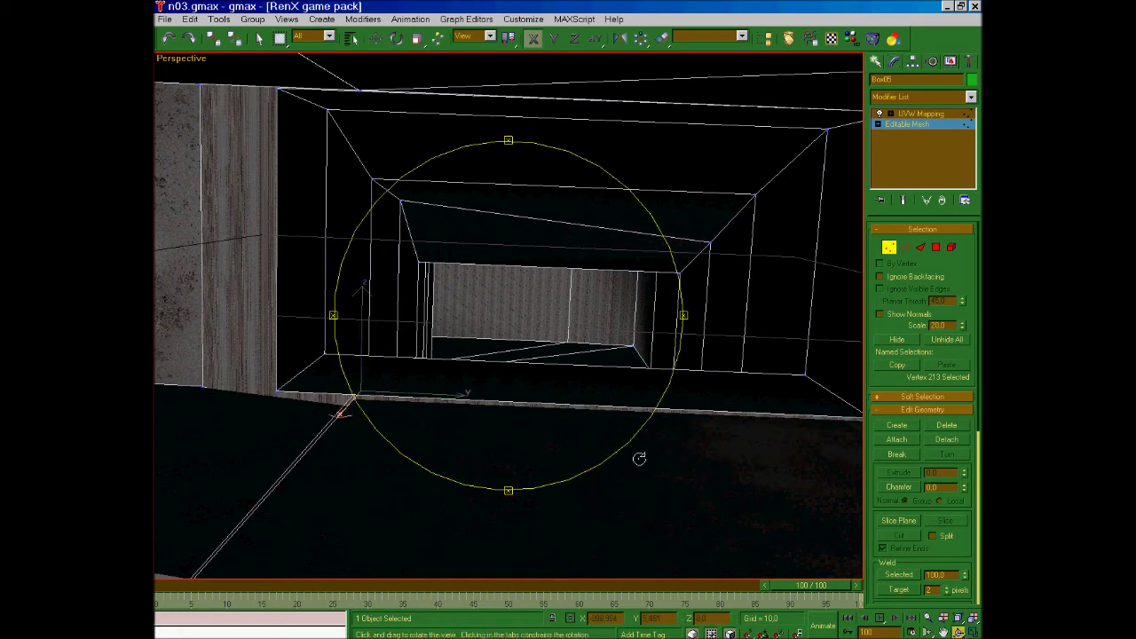
{"action": "left_click_drag", "start_coordinate": [565, 385], "coordinate": [479, 388]}
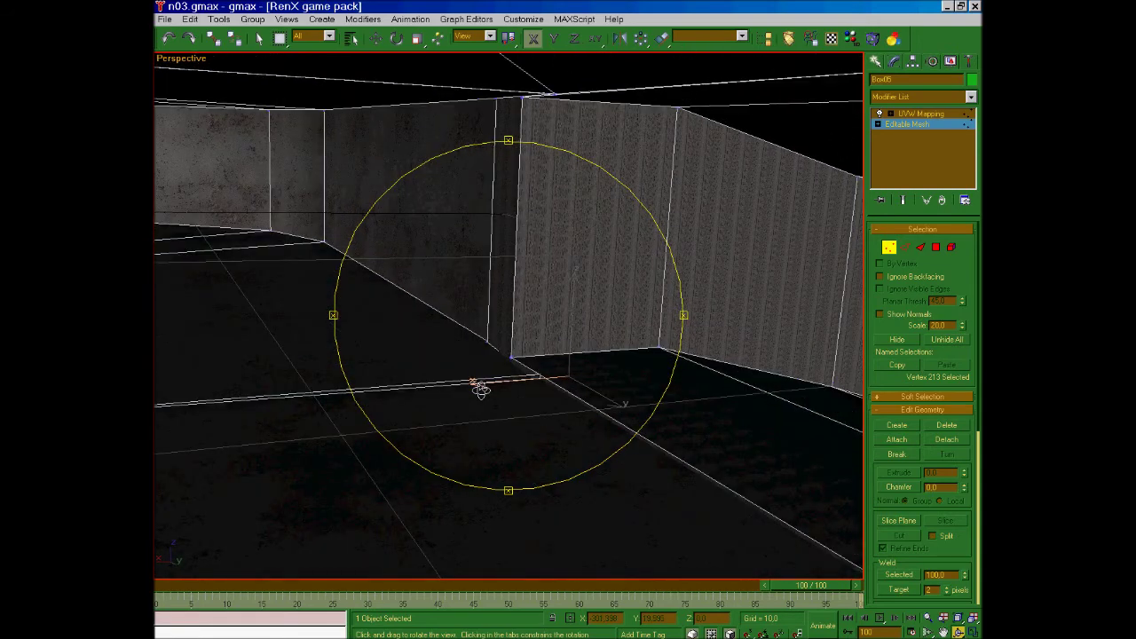
{"action": "left_click_drag", "start_coordinate": [479, 389], "coordinate": [464, 388]}
{"action": "left_click", "coordinate": [943, 631]}
{"action": "left_click_drag", "start_coordinate": [562, 455], "coordinate": [666, 477]}
{"action": "left_click_drag", "start_coordinate": [543, 468], "coordinate": [642, 444]}
{"action": "key", "text": "w"}
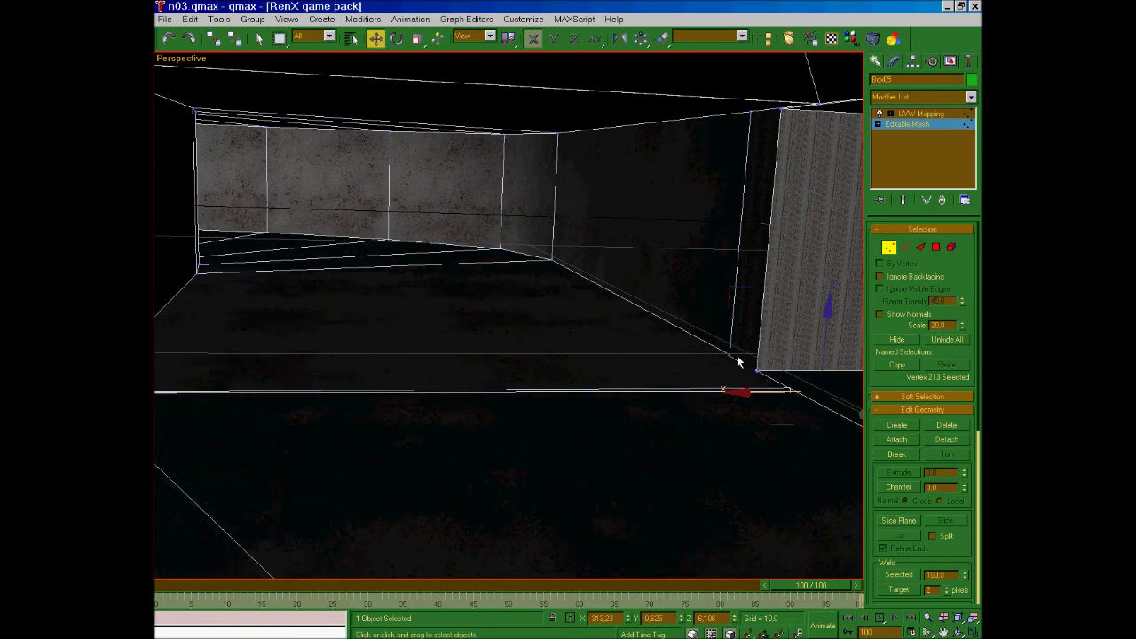
{"action": "left_click", "coordinate": [727, 354]}
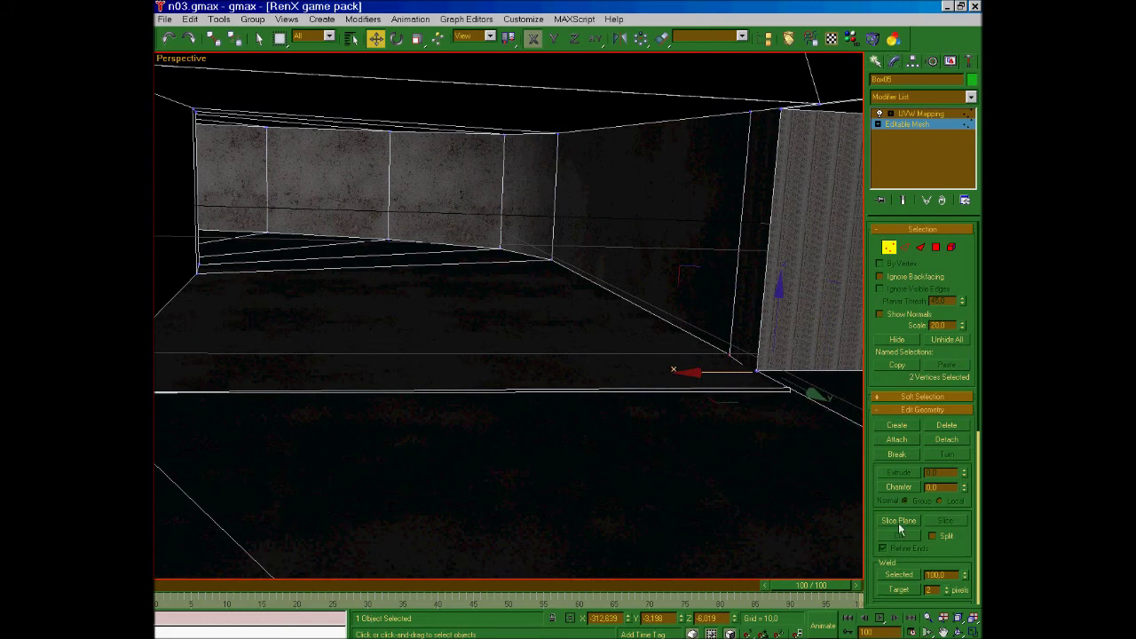
{"action": "left_click", "coordinate": [909, 576]}
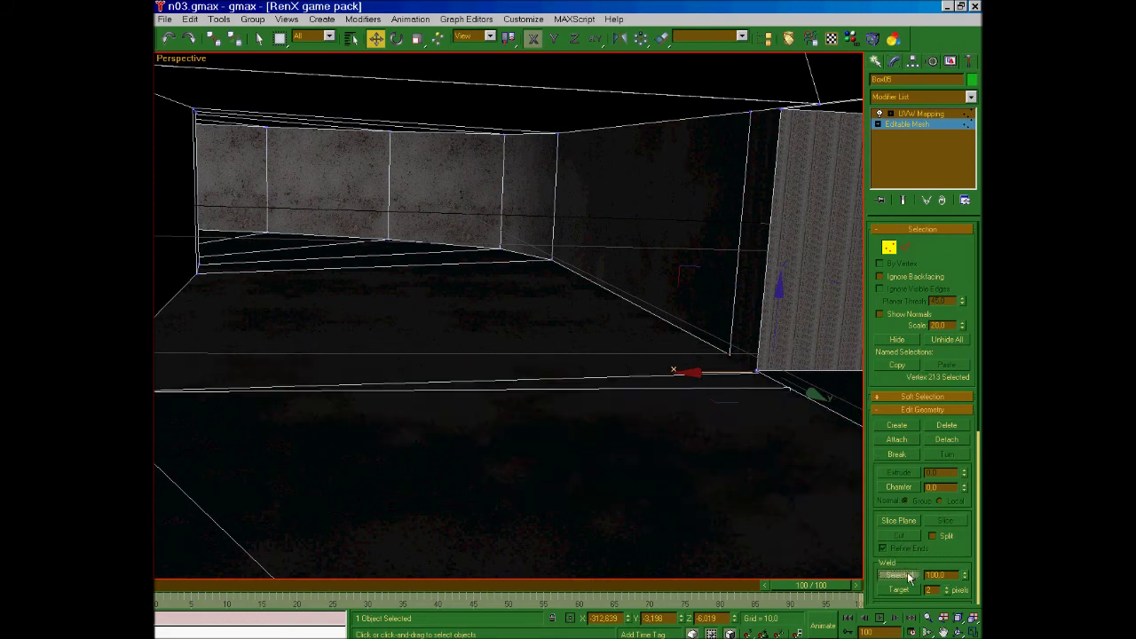
Step: Move the selected floor corner vertex along X to about -312.301 and save the map
{"action": "left_click_drag", "start_coordinate": [714, 372], "coordinate": [698, 372]}
{"action": "left_click", "coordinate": [958, 632]}
{"action": "left_click_drag", "start_coordinate": [583, 360], "coordinate": [663, 363]}
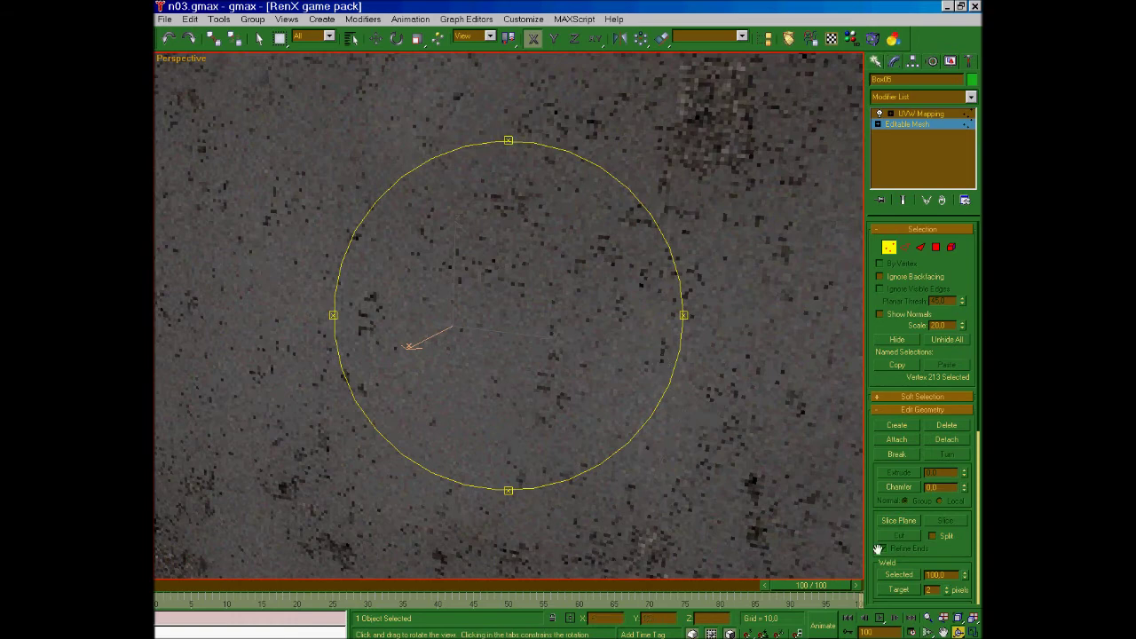
{"action": "left_click", "coordinate": [927, 617]}
{"action": "left_click_drag", "start_coordinate": [712, 488], "coordinate": [713, 457]}
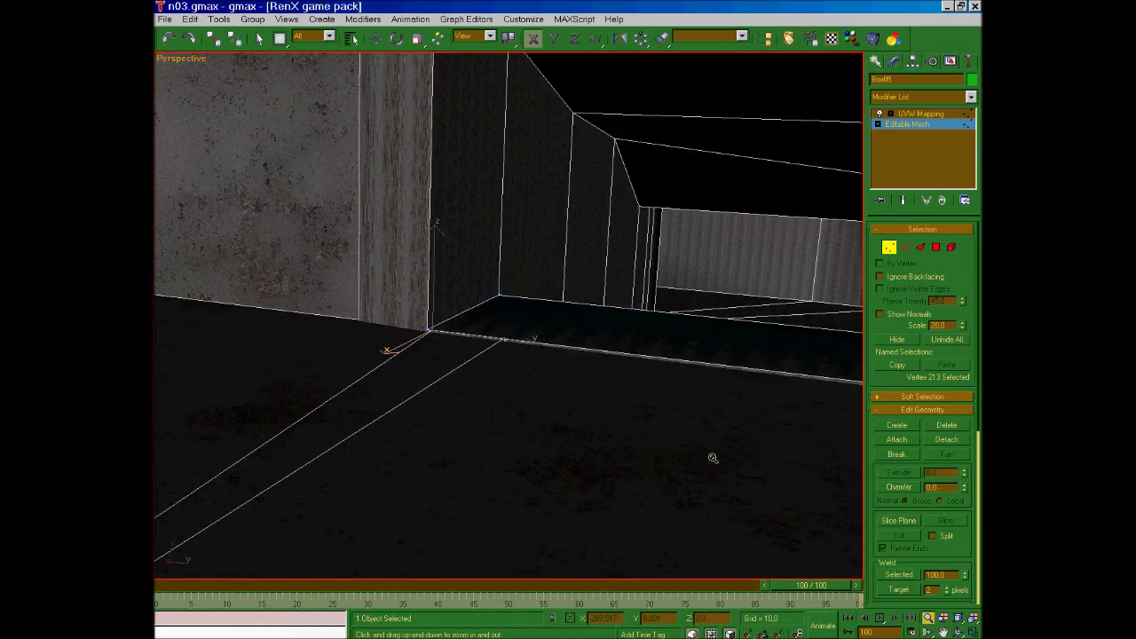
{"action": "right_click", "coordinate": [493, 370]}
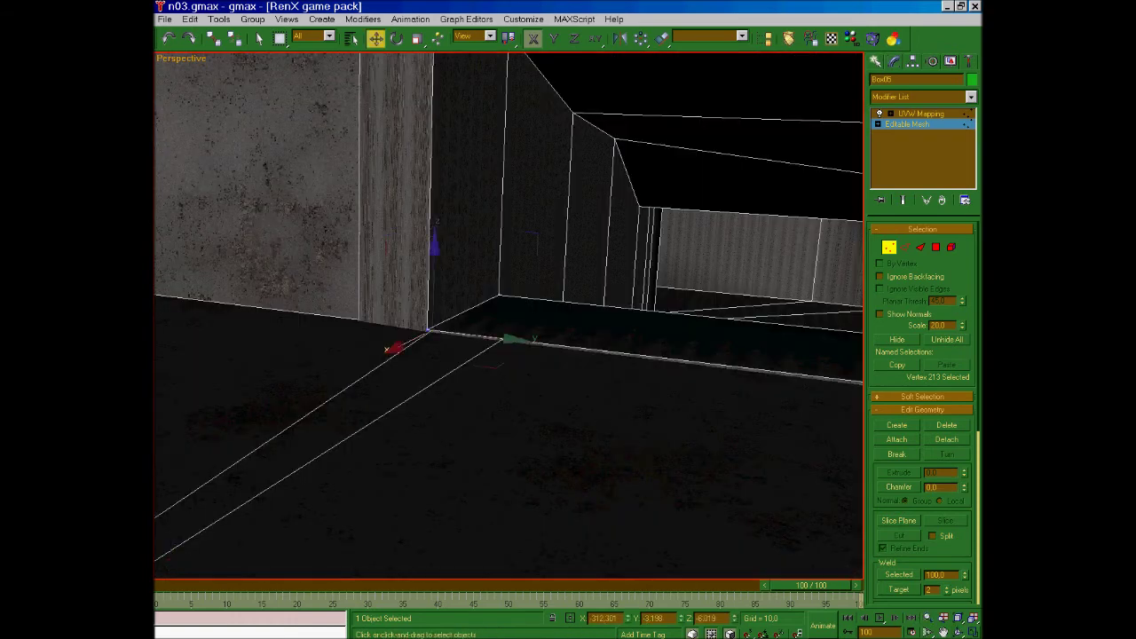
{"action": "left_click", "coordinate": [958, 632]}
{"action": "left_click_drag", "start_coordinate": [578, 390], "coordinate": [436, 378]}
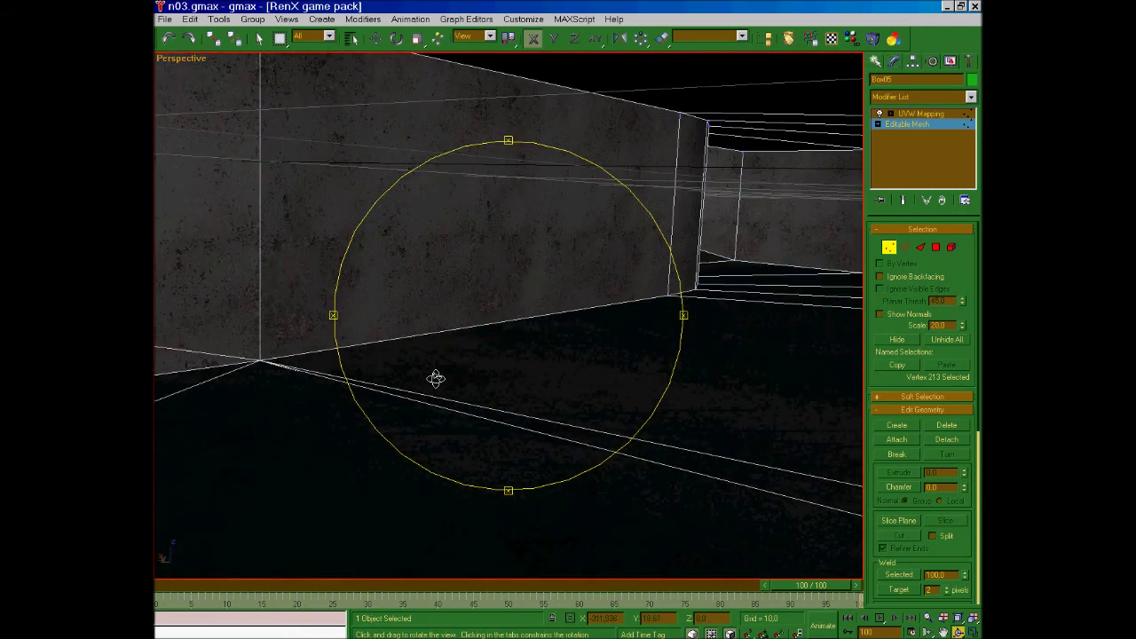
{"action": "left_click_drag", "start_coordinate": [507, 372], "coordinate": [502, 378]}
{"action": "key", "text": "w"}
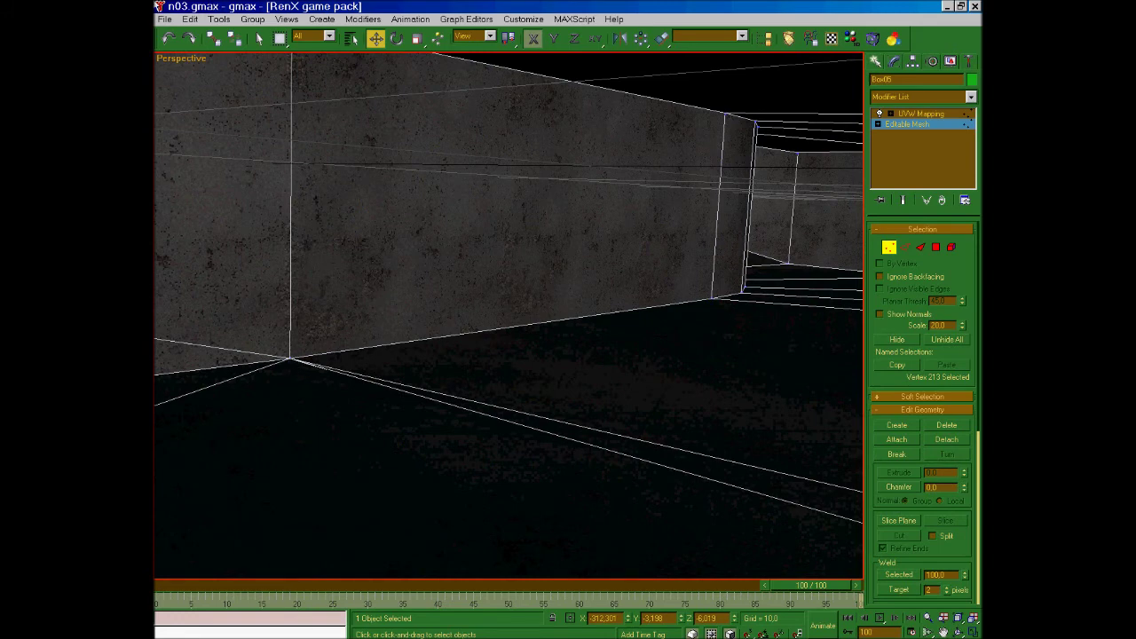
{"action": "left_click", "coordinate": [165, 18]}
{"action": "left_click", "coordinate": [212, 79]}
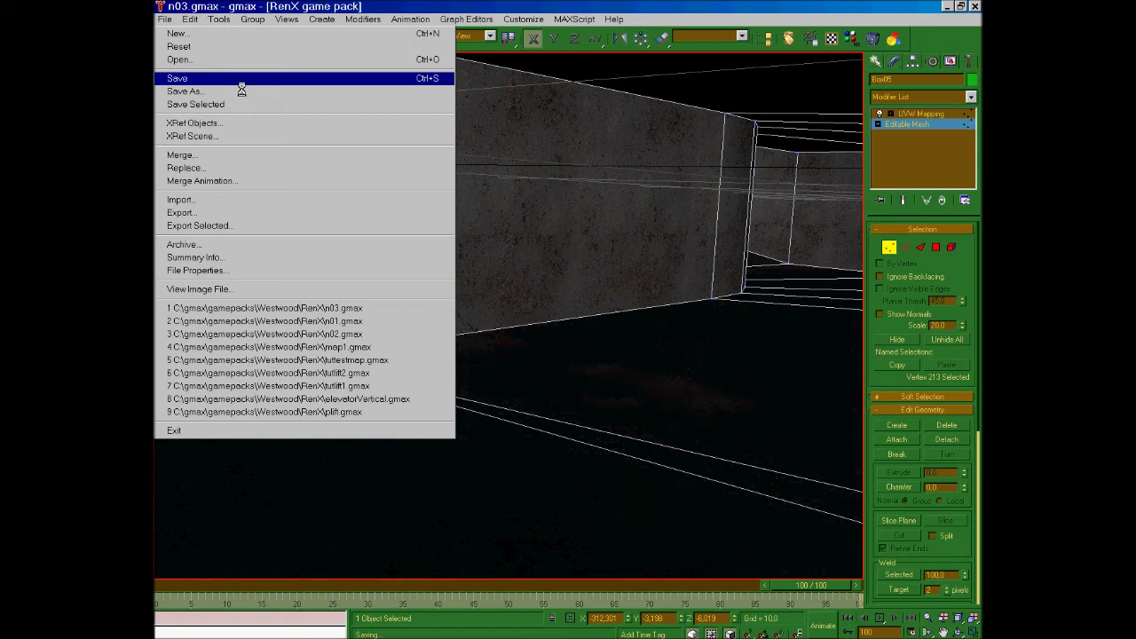
Step: Try to move the neighbouring floor vertex along Y to about -3.69, over to the corner at the wall's base
{"action": "left_click", "coordinate": [958, 632]}
{"action": "left_click_drag", "start_coordinate": [547, 378], "coordinate": [354, 352]}
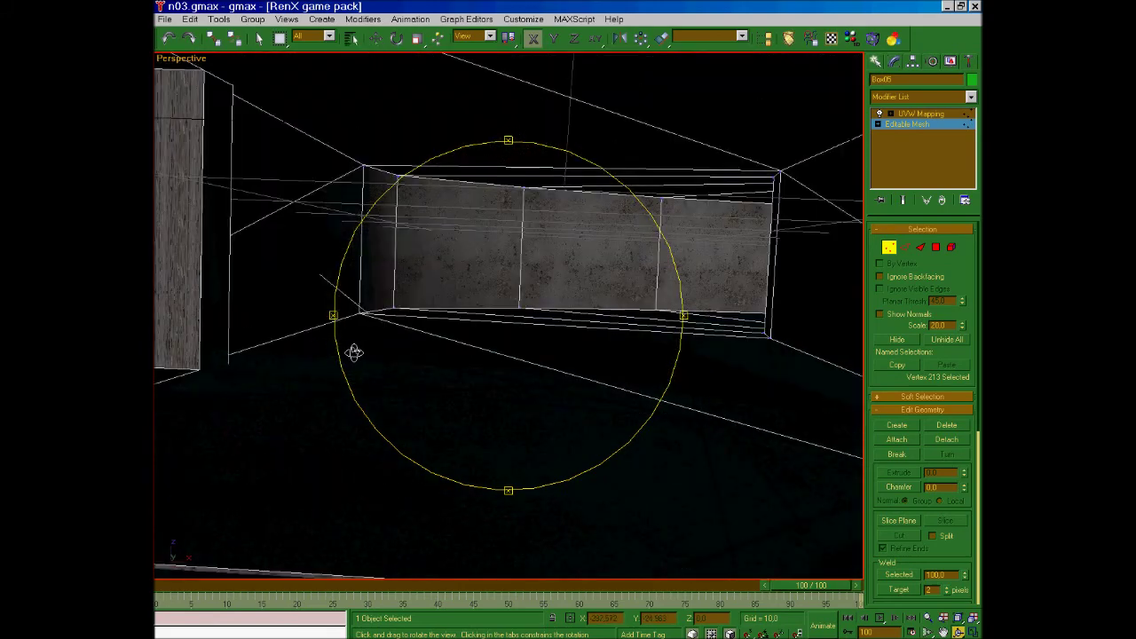
{"action": "left_click", "coordinate": [927, 618]}
{"action": "scroll", "coordinate": [641, 434], "scroll_direction": "down", "scroll_amount": 3}
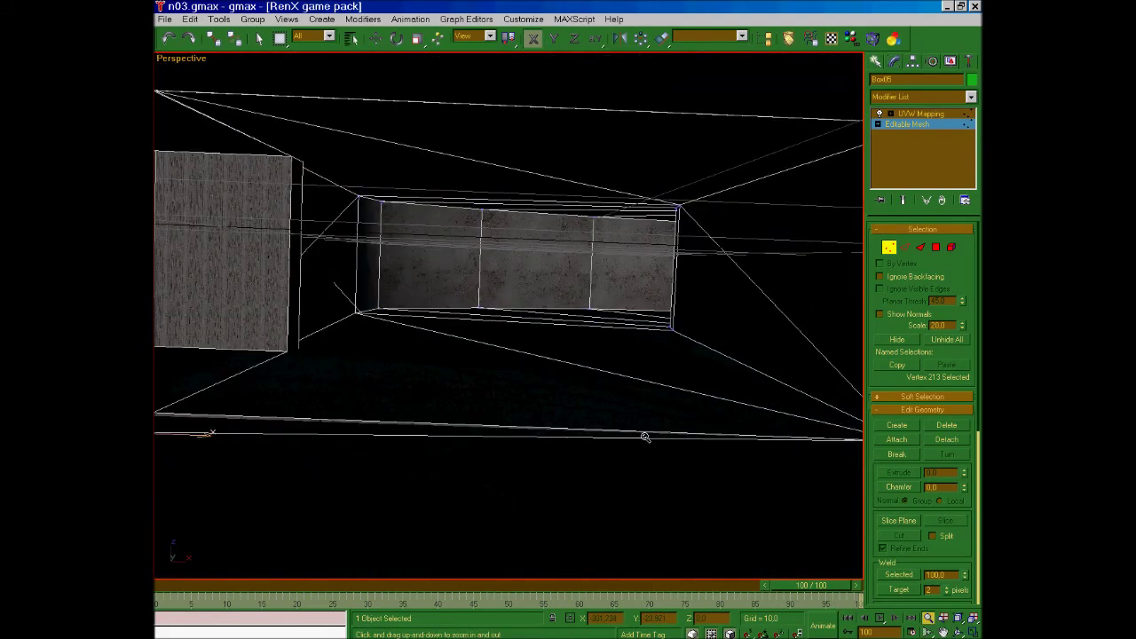
{"action": "scroll", "coordinate": [645, 439], "scroll_direction": "up", "scroll_amount": 2}
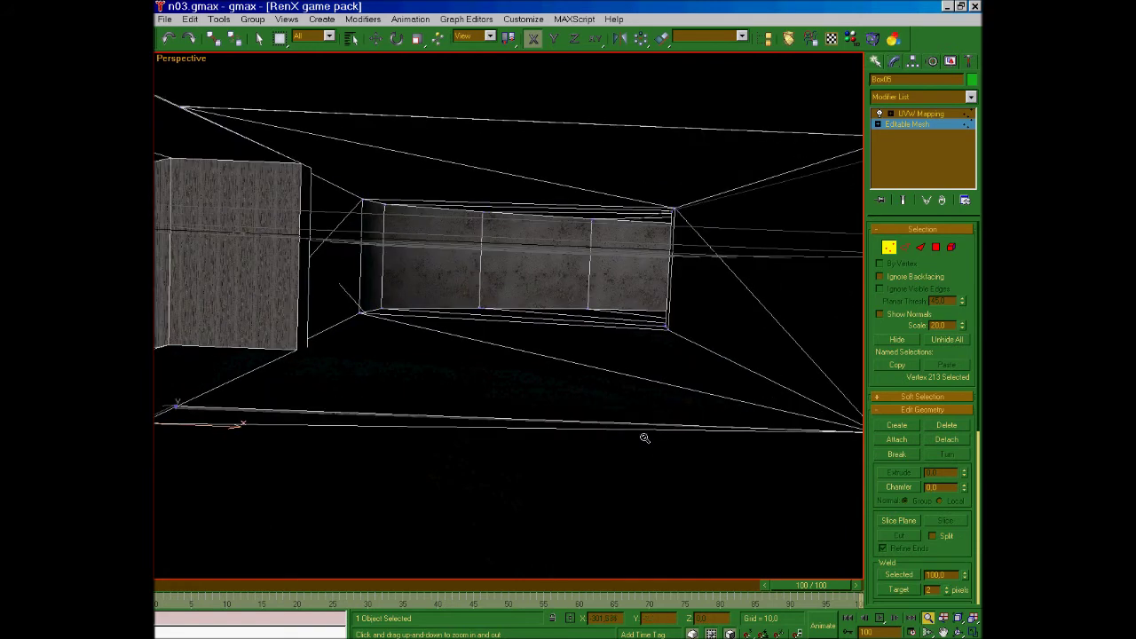
{"action": "left_click", "coordinate": [943, 631]}
{"action": "left_click_drag", "start_coordinate": [684, 497], "coordinate": [747, 494]}
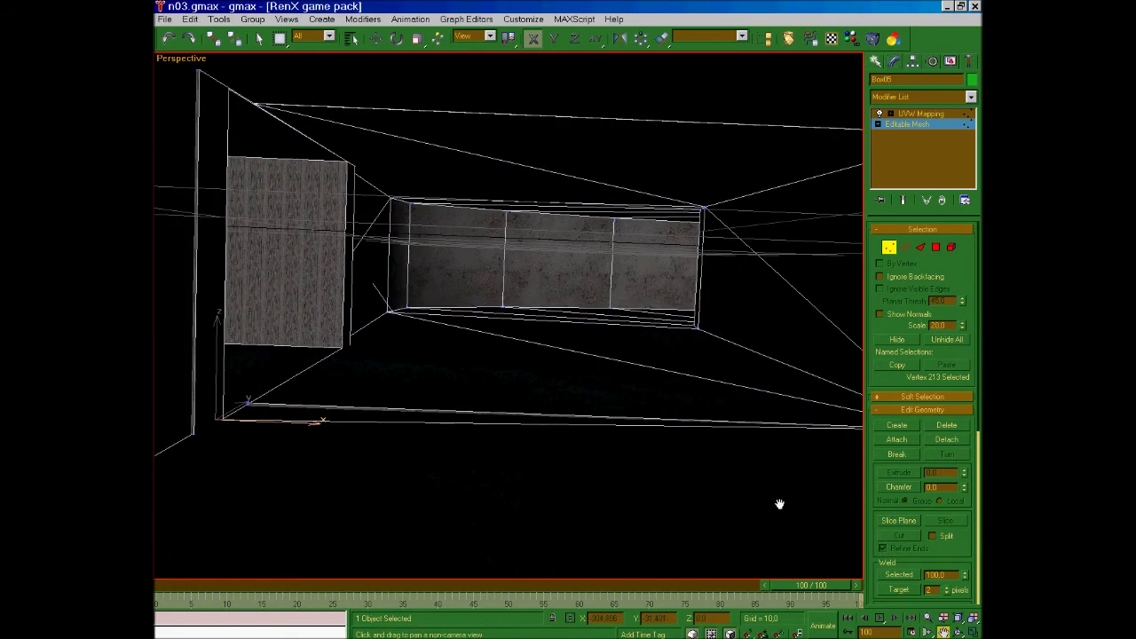
{"action": "left_click", "coordinate": [957, 632]}
{"action": "left_click_drag", "start_coordinate": [499, 351], "coordinate": [492, 358]}
{"action": "key", "text": "w"}
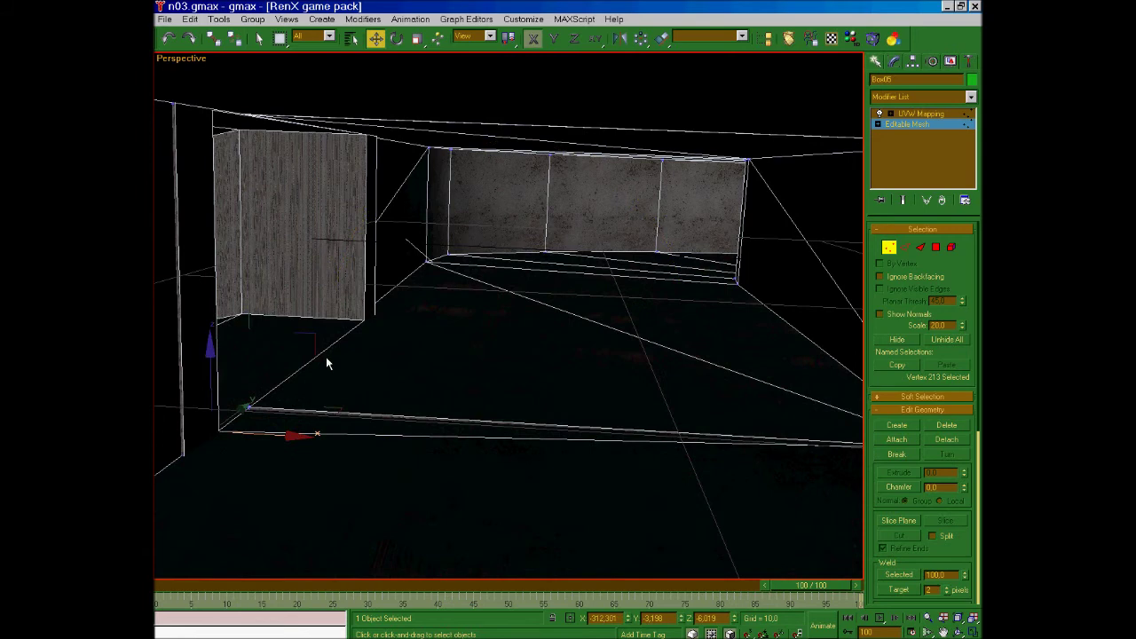
{"action": "mouse_move", "coordinate": [249, 407]}
{"action": "left_mouse_down"}
{"action": "mouse_move", "coordinate": [264, 429]}
{"action": "mouse_move", "coordinate": [278, 385]}
{"action": "mouse_move", "coordinate": [238, 417]}
{"action": "mouse_move", "coordinate": [254, 410]}
{"action": "left_mouse_up"}
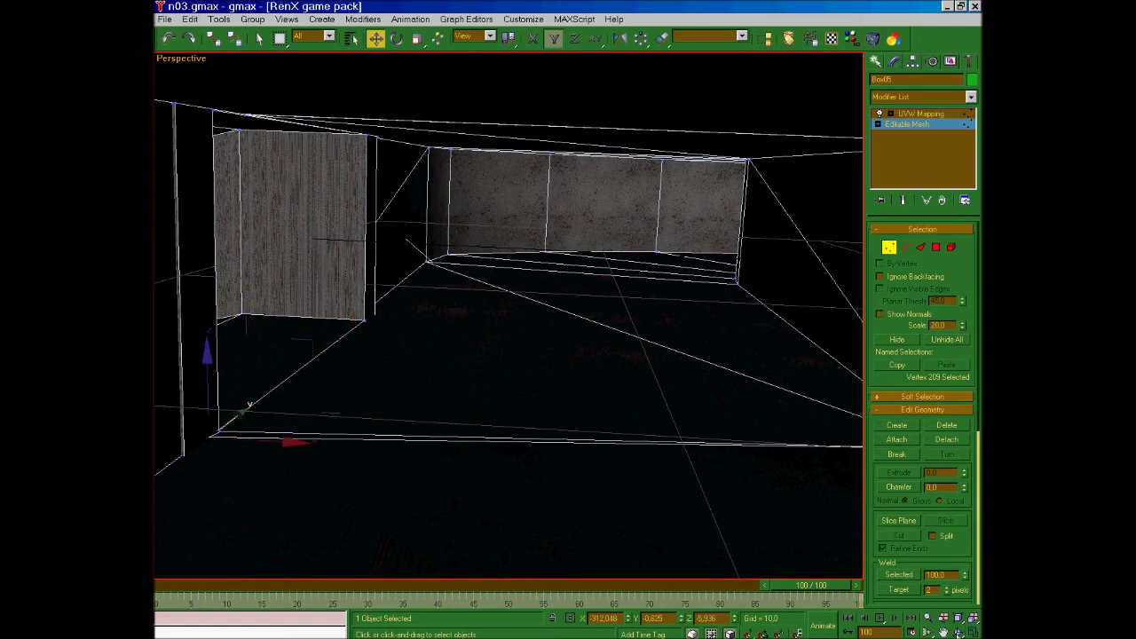
{"action": "left_click", "coordinate": [958, 631]}
{"action": "mouse_move", "coordinate": [568, 395]}
{"action": "left_mouse_down"}
{"action": "mouse_move", "coordinate": [354, 396]}
{"action": "mouse_move", "coordinate": [562, 393]}
{"action": "left_mouse_up"}
{"action": "right_click", "coordinate": [441, 382]}
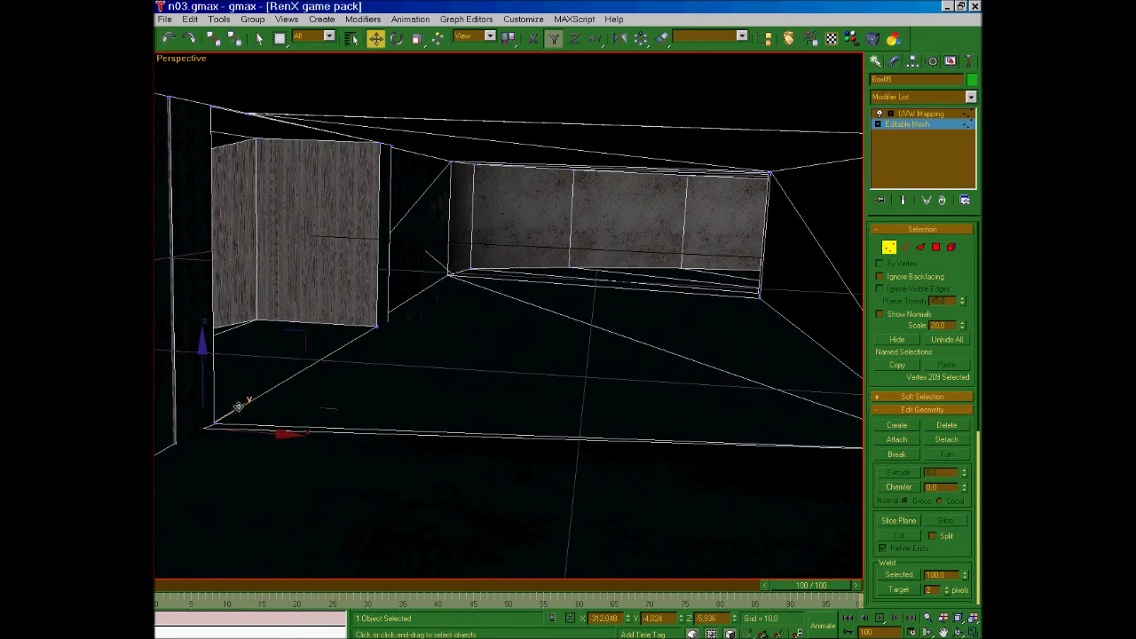
{"action": "left_click_drag", "start_coordinate": [239, 406], "coordinate": [244, 401]}
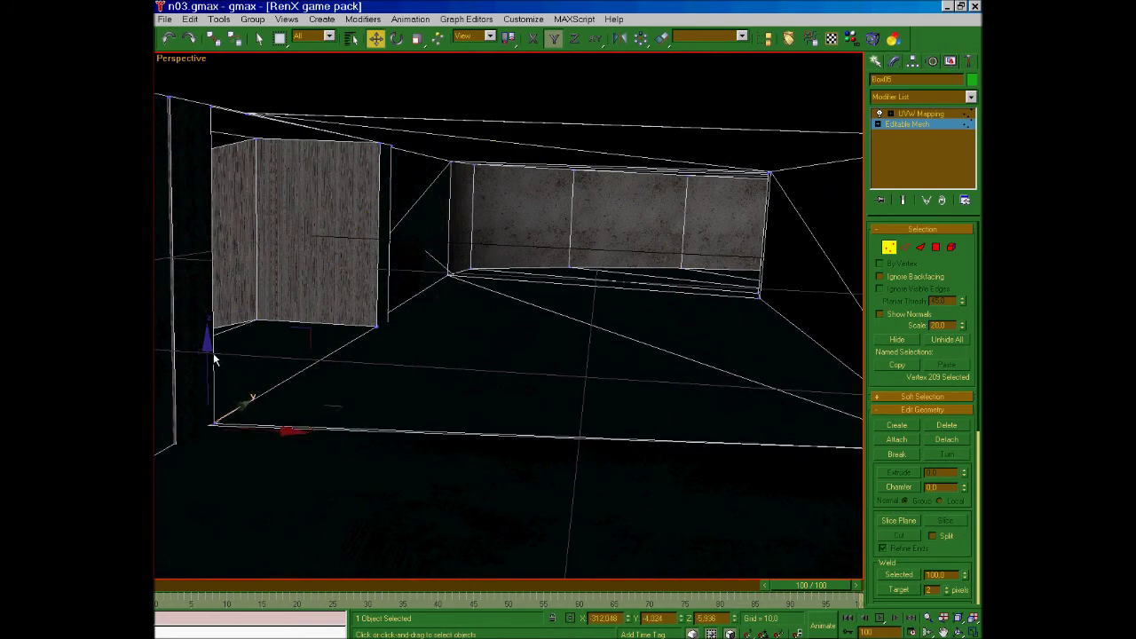
{"action": "left_click_drag", "start_coordinate": [207, 345], "coordinate": [208, 348]}
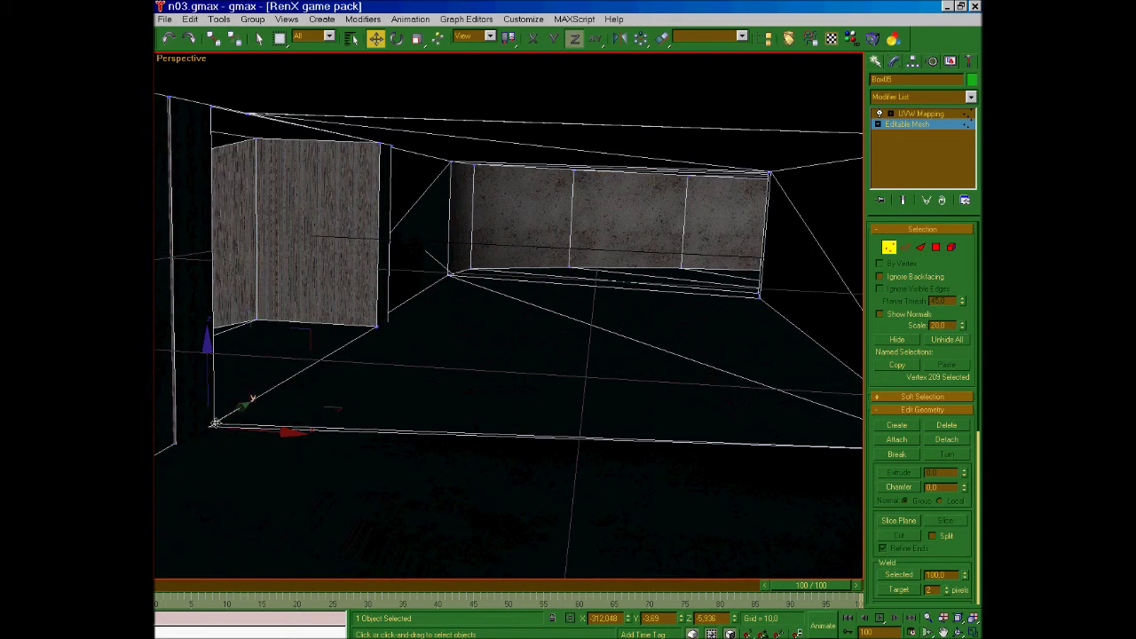
Step: Undo the recent moves of the two floor vertices at the junction corner
{"action": "left_click", "coordinate": [958, 632]}
{"action": "left_click_drag", "start_coordinate": [521, 368], "coordinate": [411, 375]}
{"action": "left_click", "coordinate": [928, 617]}
{"action": "left_click_drag", "start_coordinate": [730, 491], "coordinate": [676, 460]}
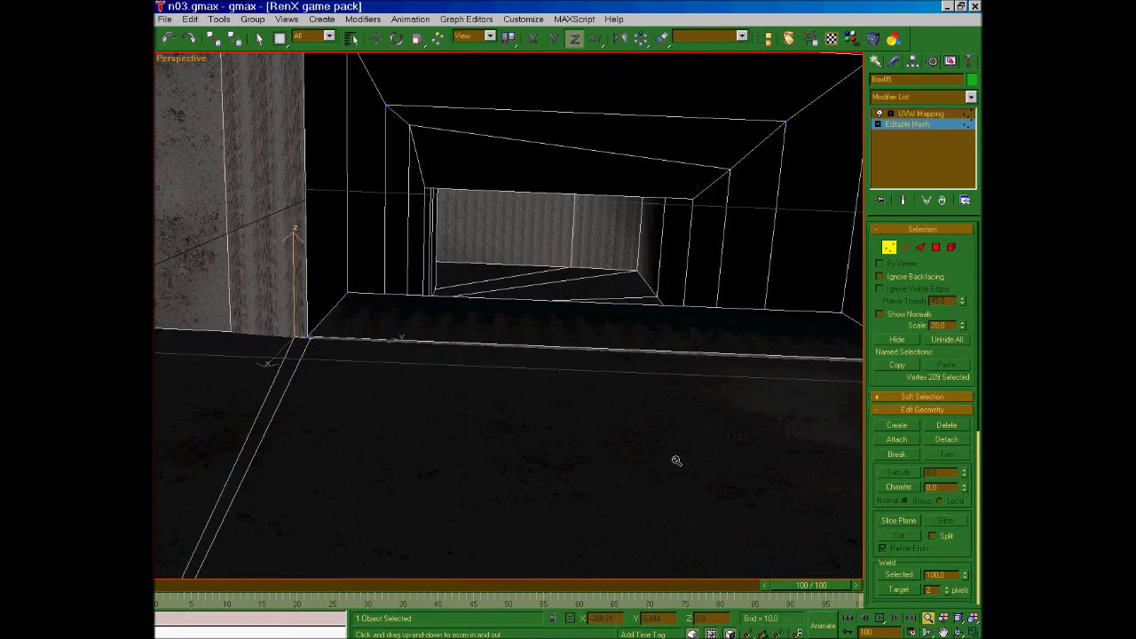
{"action": "left_click", "coordinate": [943, 631]}
{"action": "left_click_drag", "start_coordinate": [629, 414], "coordinate": [735, 417]}
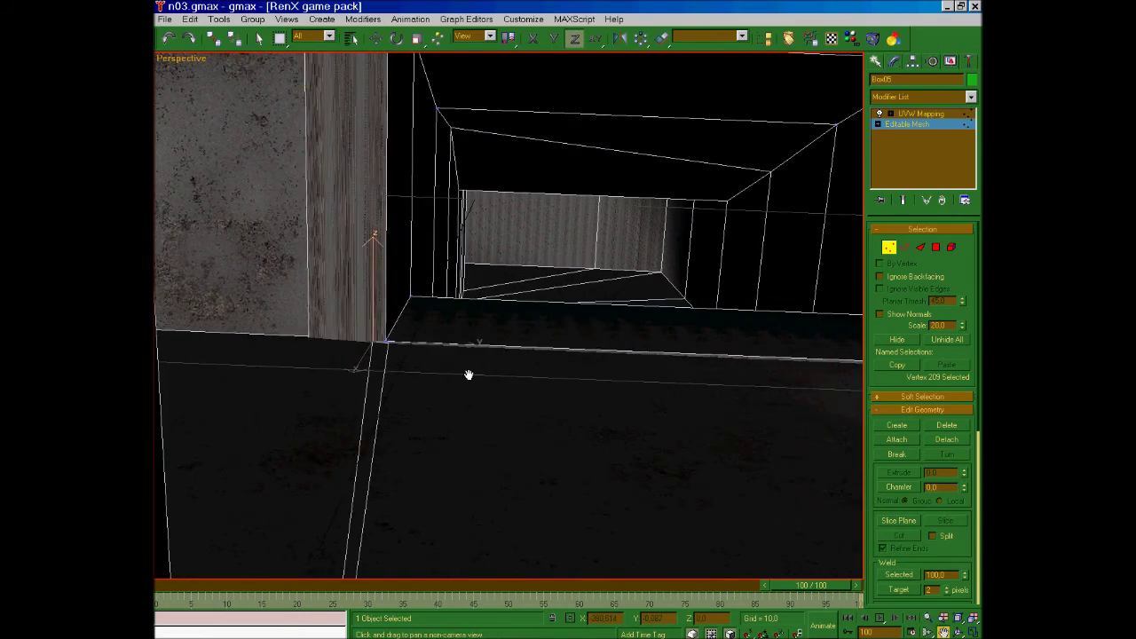
{"action": "left_click", "coordinate": [167, 40]}
{"action": "left_click", "coordinate": [167, 40]}
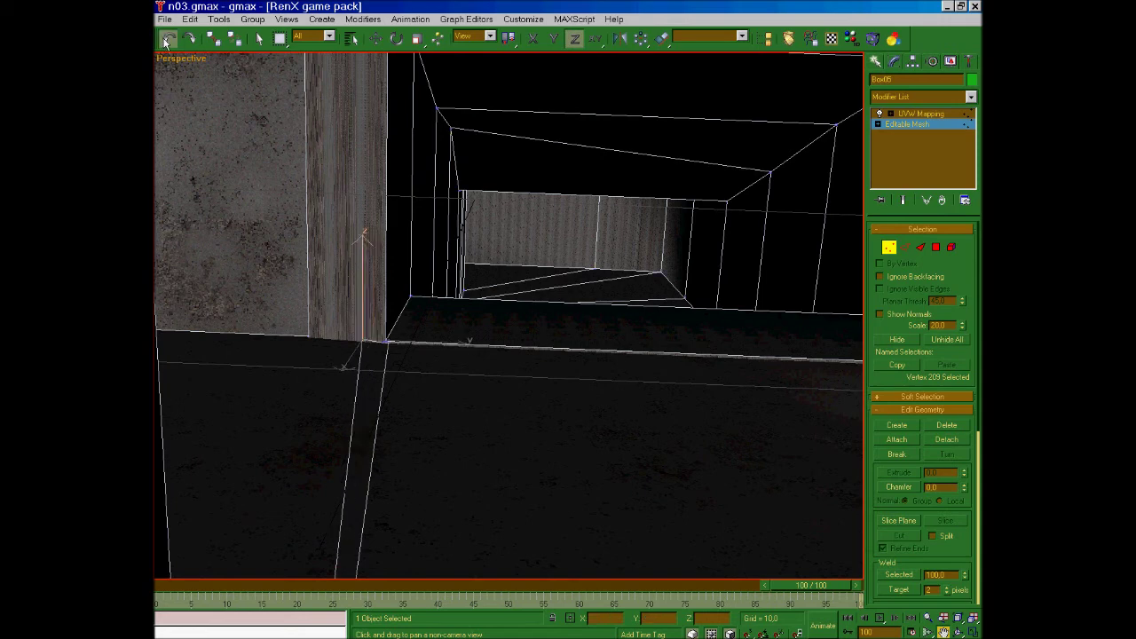
{"action": "left_click", "coordinate": [167, 39]}
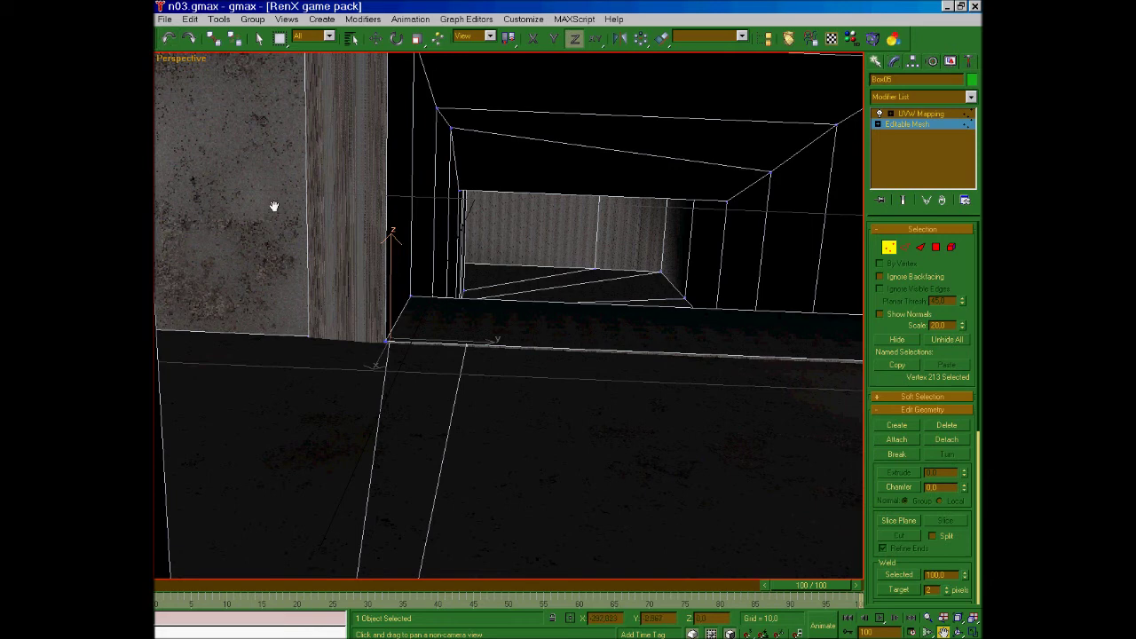
Step: Weld the two floor vertices at the junction corner and move the merged vertex along Y and Z toward the wall's base
{"action": "left_click", "coordinate": [377, 39]}
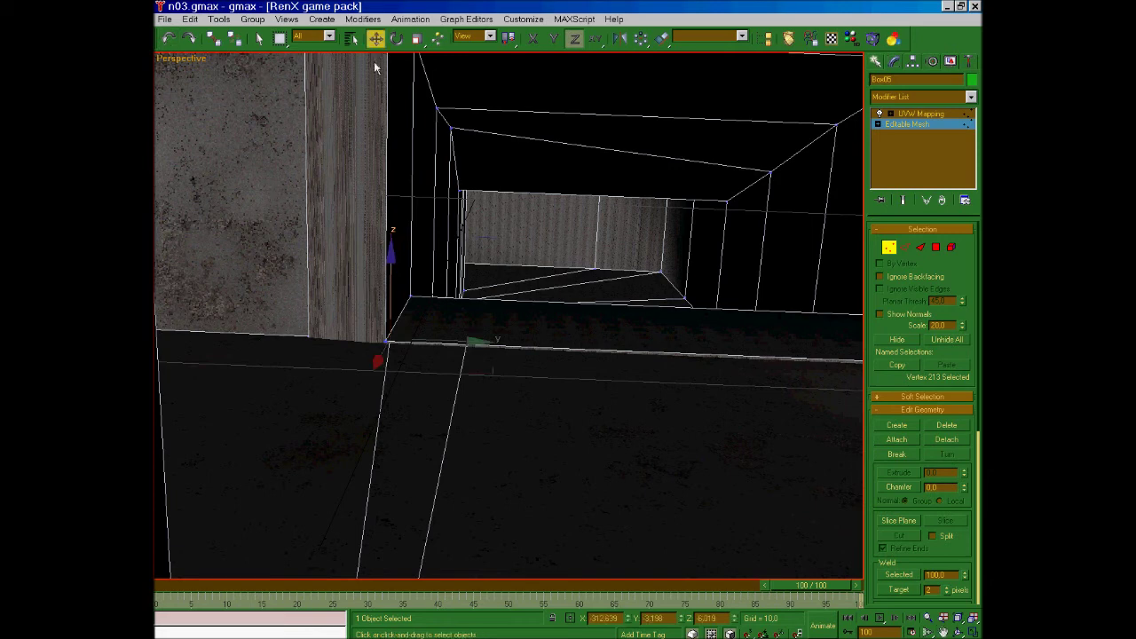
{"action": "left_click", "coordinate": [467, 344]}
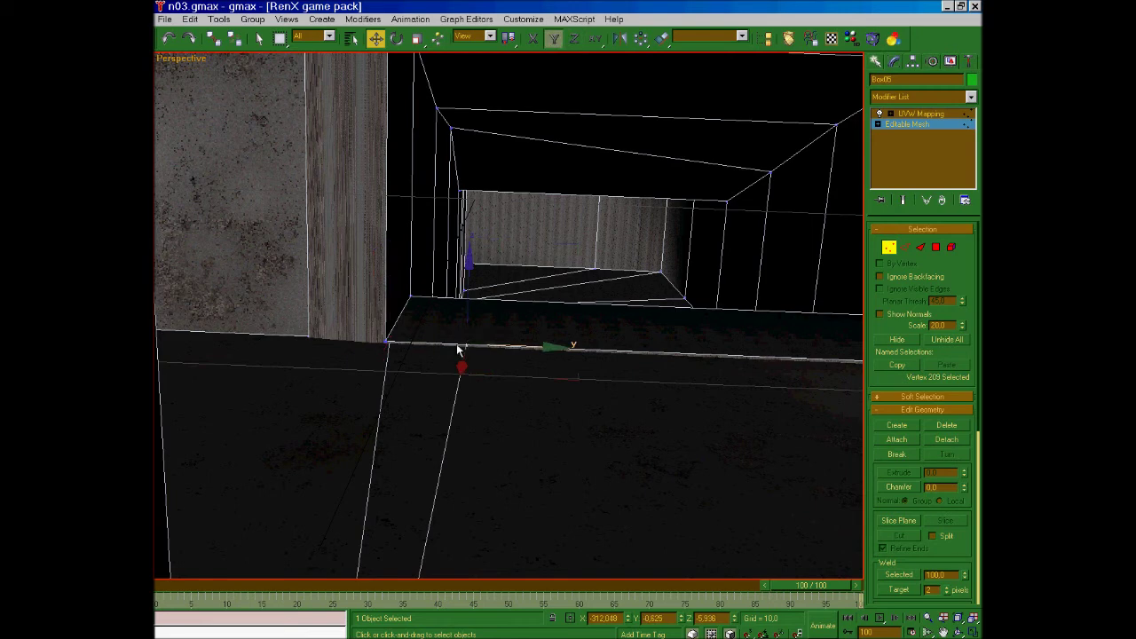
{"action": "left_click", "coordinate": [392, 339], "text": "ctrl"}
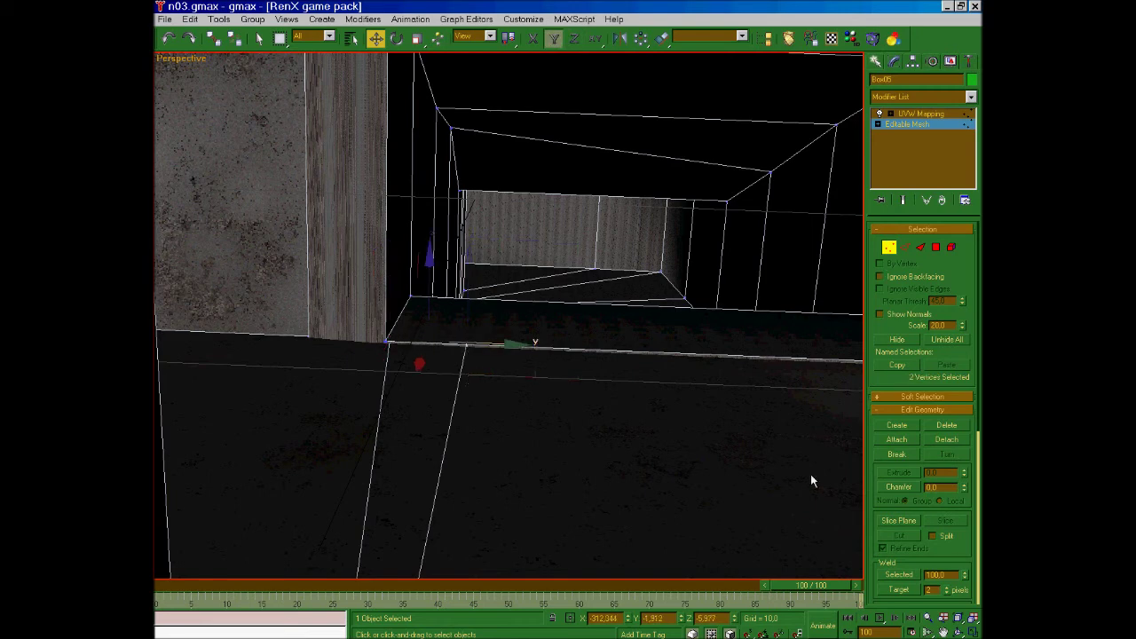
{"action": "left_click", "coordinate": [896, 575]}
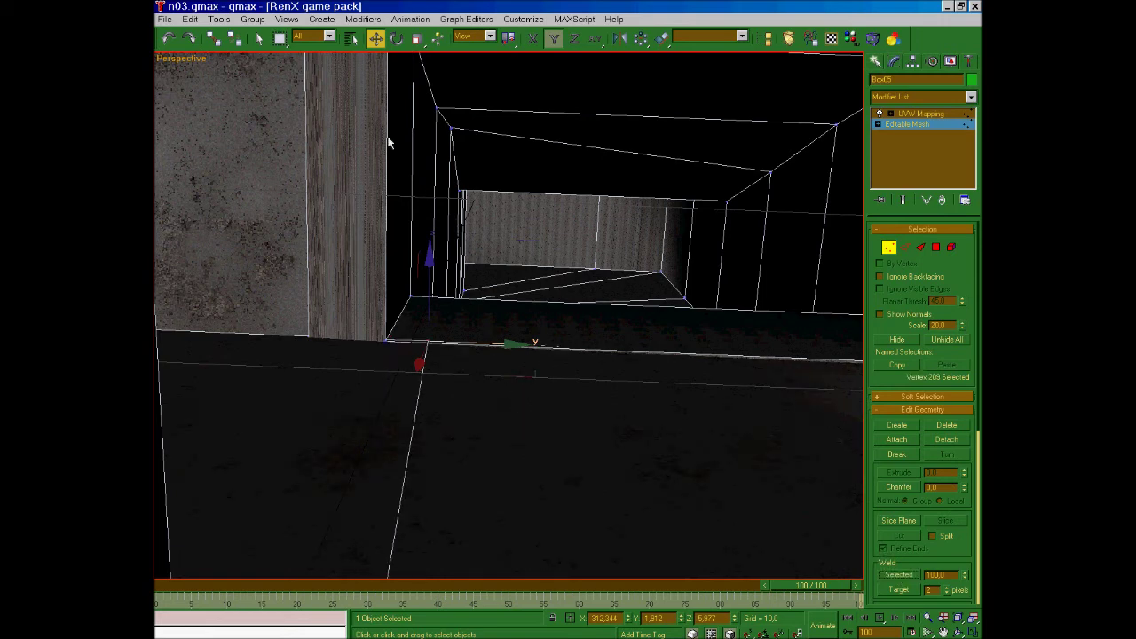
{"action": "left_click_drag", "start_coordinate": [512, 344], "coordinate": [448, 288]}
{"action": "left_click_drag", "start_coordinate": [400, 260], "coordinate": [397, 265]}
Step: Try to adjust the adjacent wall-base vertex along Z and undo that move
{"action": "left_click", "coordinate": [307, 335]}
{"action": "mouse_move", "coordinate": [310, 258]}
{"action": "left_mouse_down"}
{"action": "mouse_move", "coordinate": [310, 268]}
{"action": "mouse_move", "coordinate": [308, 256]}
{"action": "left_mouse_up"}
{"action": "left_click", "coordinate": [169, 40]}
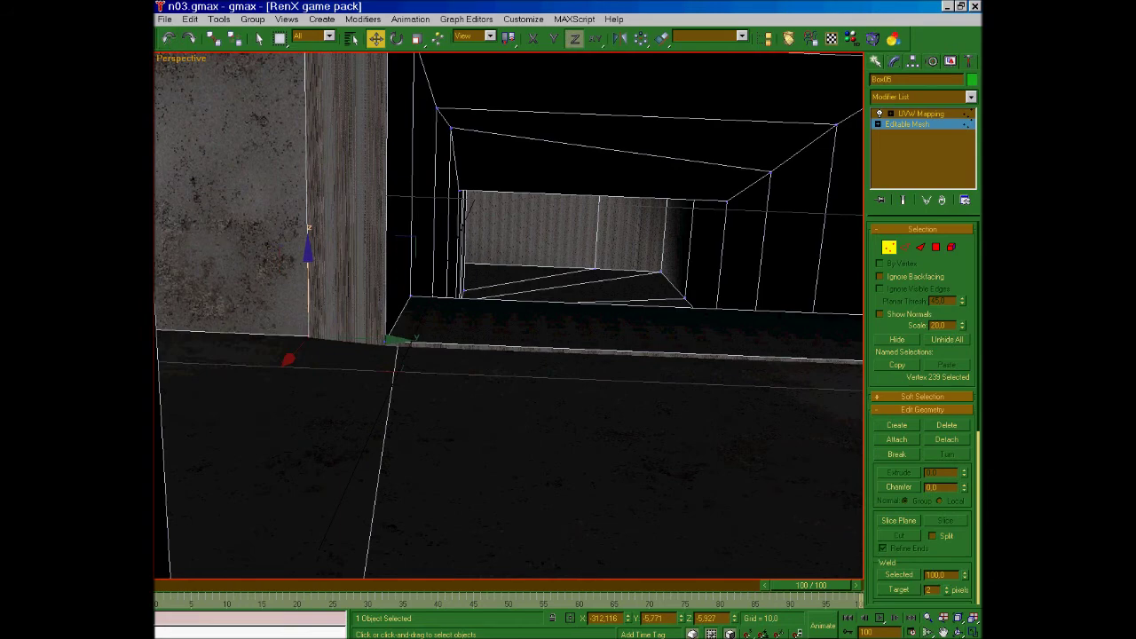
Step: Leave vertex editing of the tunnel mesh and activate its existing UVW Mapping modifier
{"action": "left_click", "coordinate": [957, 631]}
{"action": "mouse_move", "coordinate": [519, 351]}
{"action": "left_mouse_down"}
{"action": "mouse_move", "coordinate": [476, 350]}
{"action": "mouse_move", "coordinate": [553, 342]}
{"action": "mouse_move", "coordinate": [502, 360]}
{"action": "left_mouse_up"}
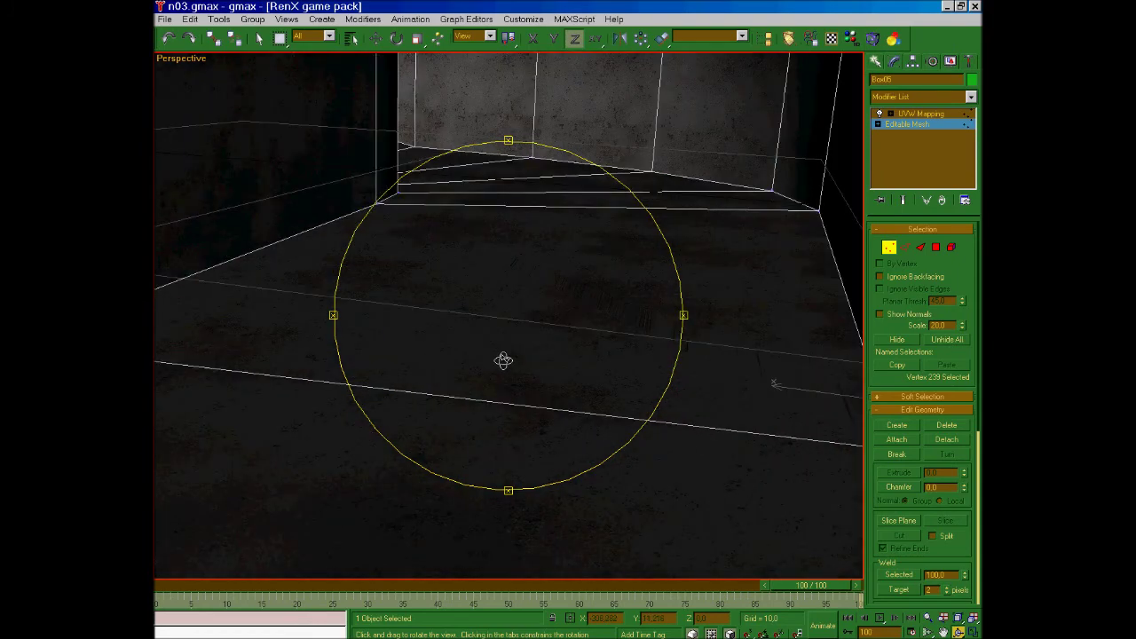
{"action": "scroll", "coordinate": [503, 358], "scroll_direction": "down", "scroll_amount": 5}
{"action": "scroll", "coordinate": [505, 360], "scroll_direction": "up", "scroll_amount": 4}
{"action": "right_click", "coordinate": [533, 367]}
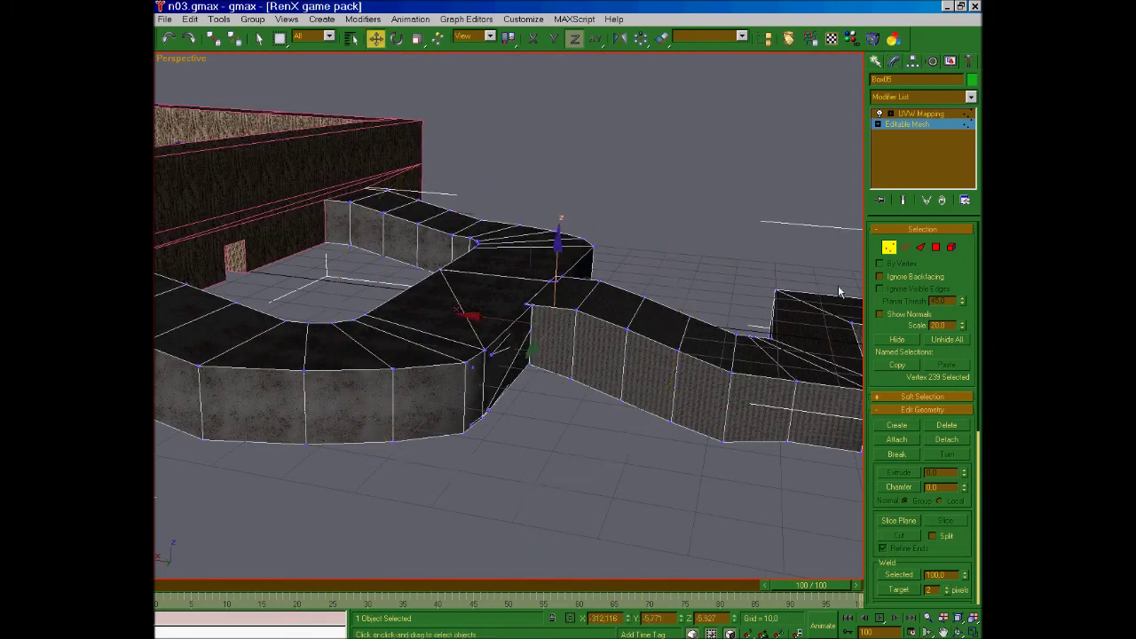
{"action": "left_click", "coordinate": [890, 248]}
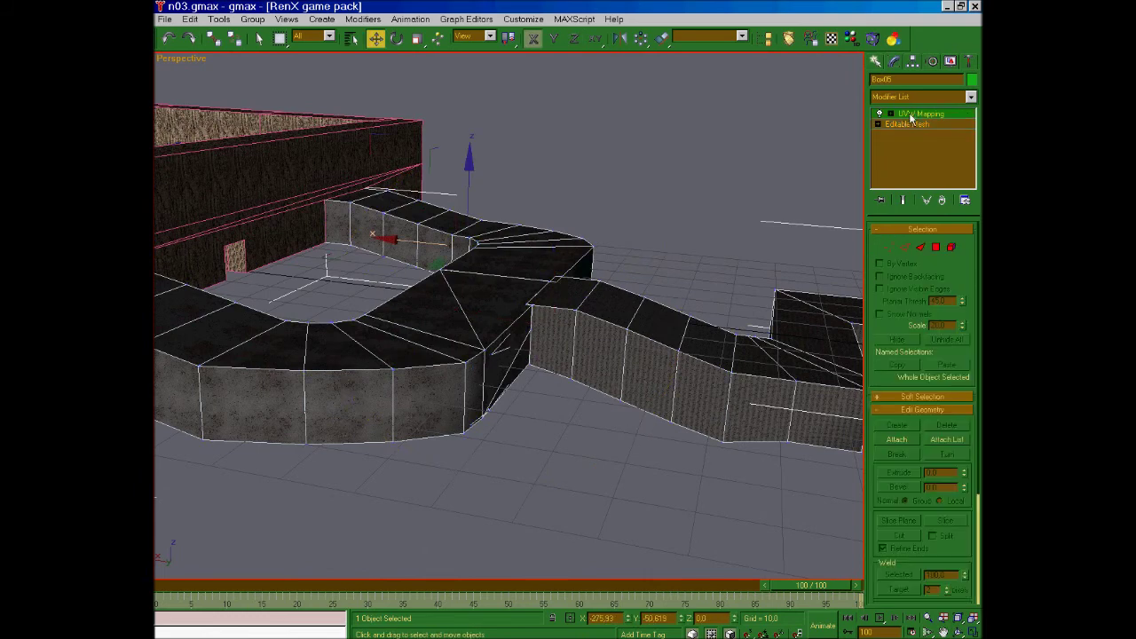
{"action": "left_click", "coordinate": [910, 115]}
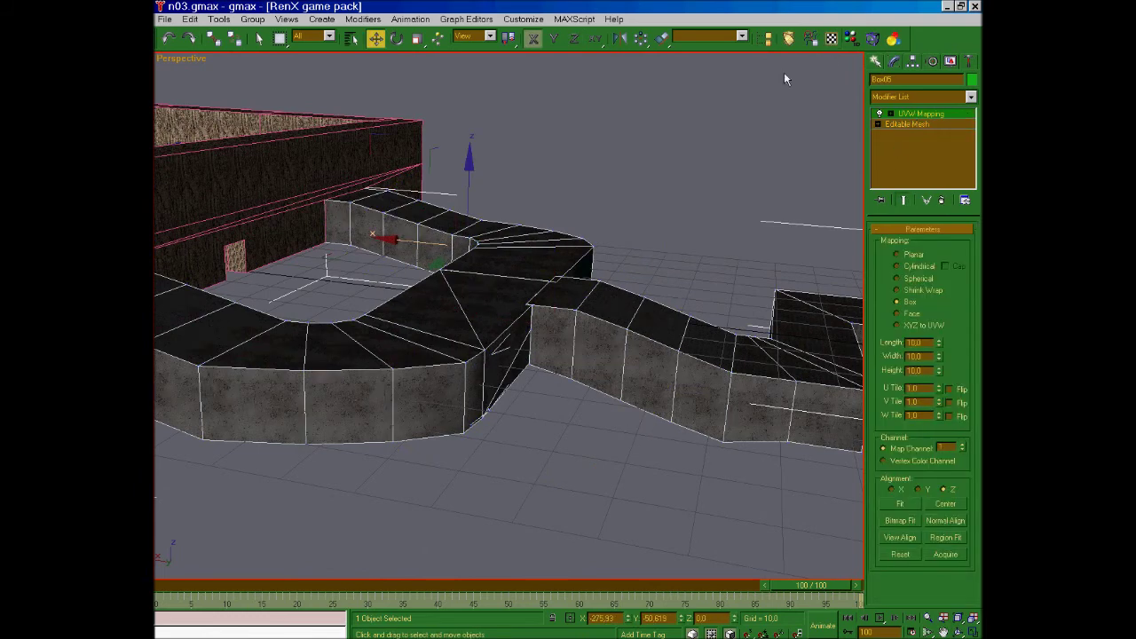
Step: Add another UVW Map modifier to the tunnel mesh with Box mapping and length, width and height of 10
{"action": "left_click", "coordinate": [363, 19]}
{"action": "mouse_move", "coordinate": [415, 103]}
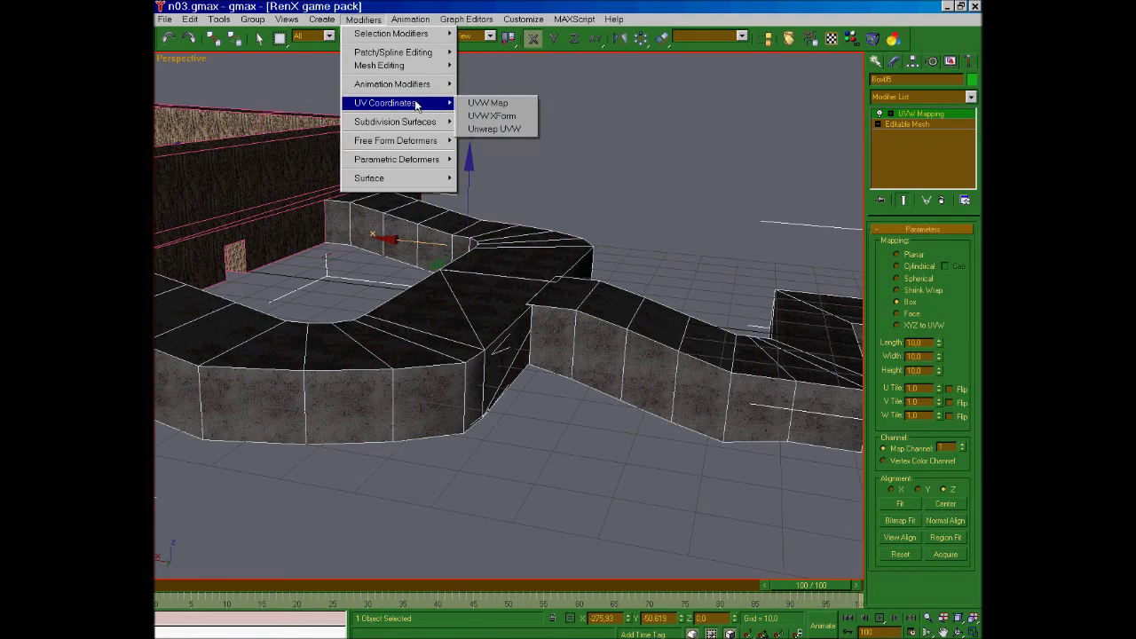
{"action": "left_click", "coordinate": [488, 103]}
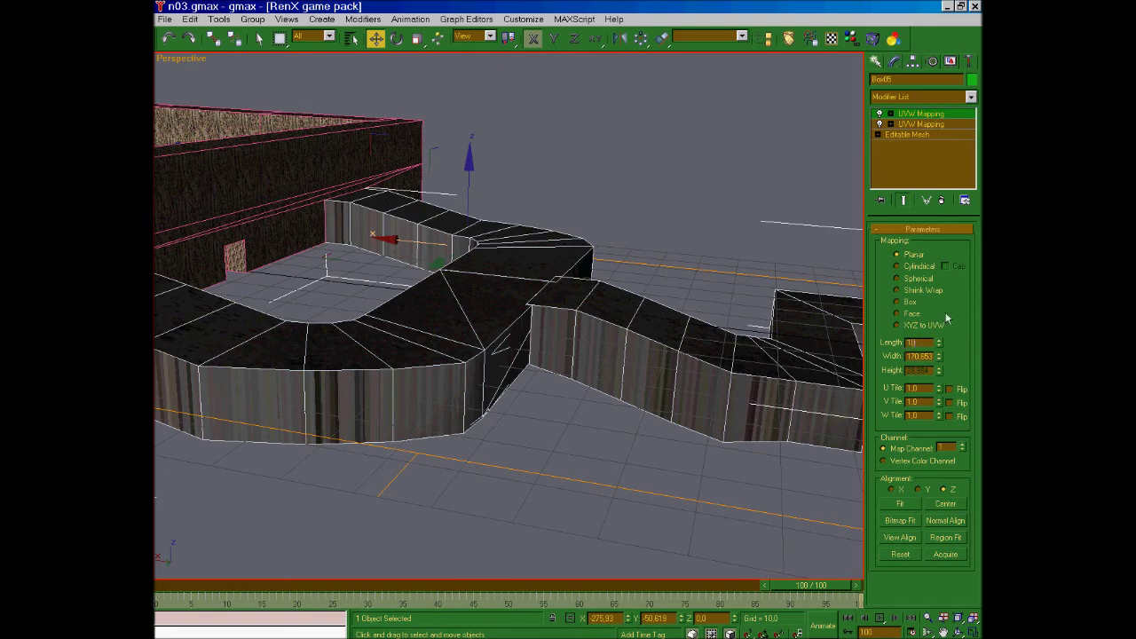
{"action": "left_click", "coordinate": [903, 302]}
{"action": "double_click", "coordinate": [907, 355]}
{"action": "type", "text": "10"}
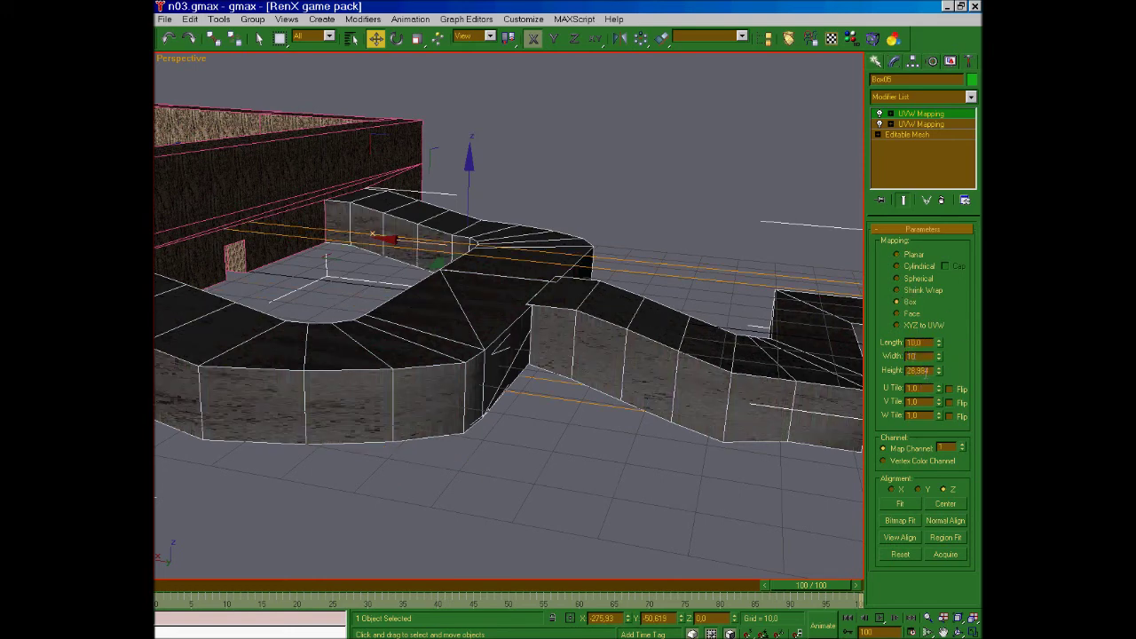
{"action": "type", "text": "1"}
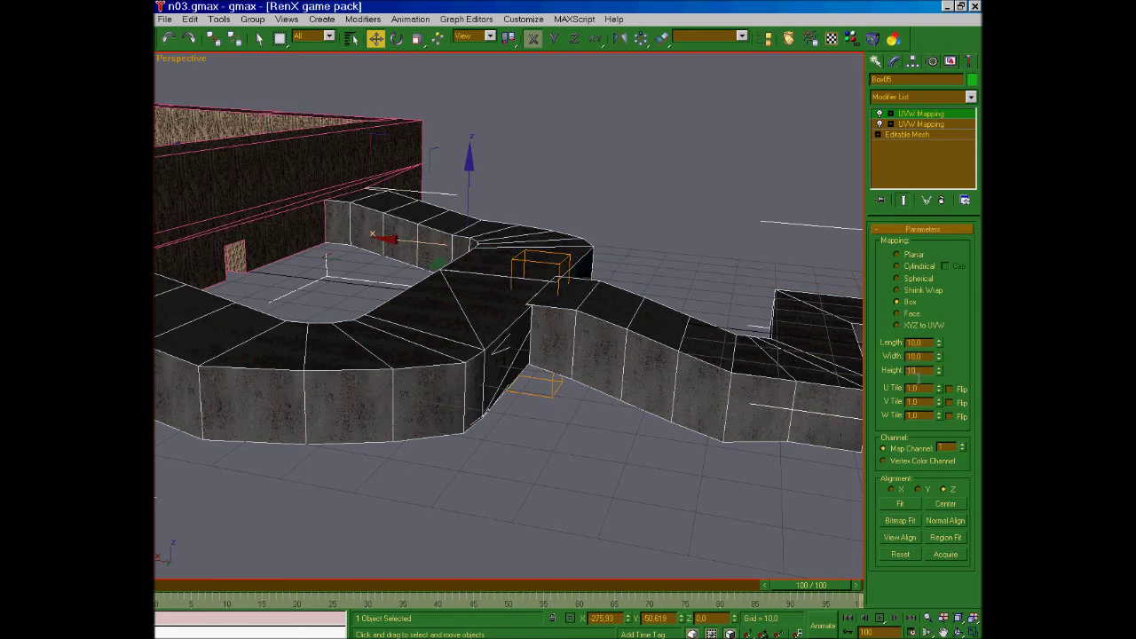
{"action": "type", "text": "0"}
{"action": "double_click", "coordinate": [923, 355]}
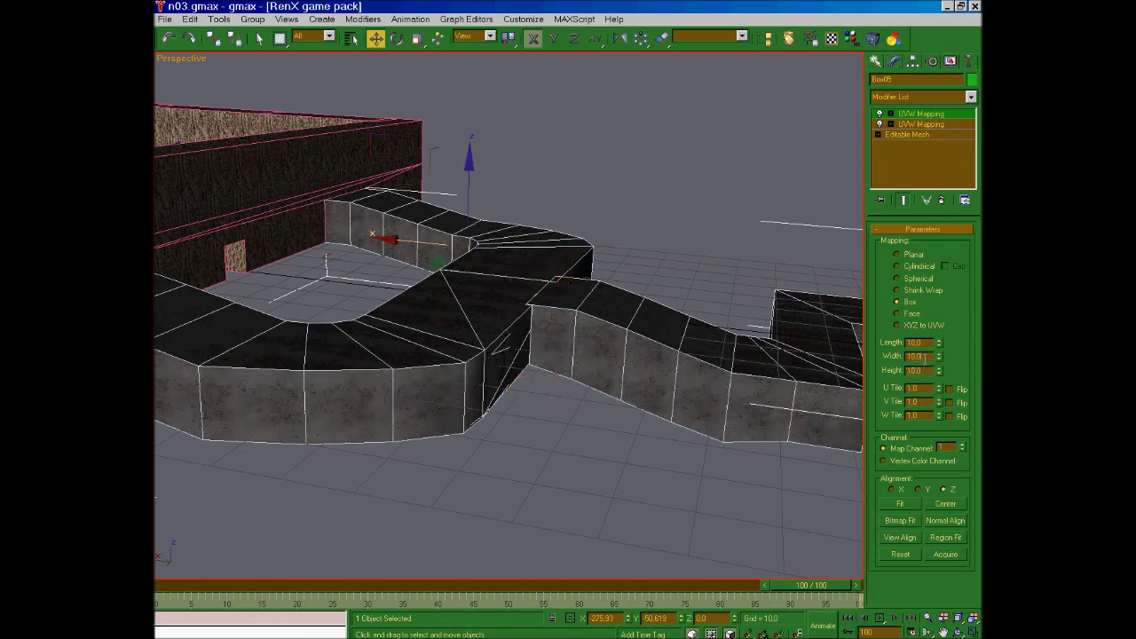
Step: Switch to the Kladblok notes window and replace its text with "not the prettiest solutions... but it should work."
{"action": "left_click", "coordinate": [668, 636]}
{"action": "left_click_drag", "start_coordinate": [571, 160], "coordinate": [237, 131]}
{"action": "key", "text": "Delete"}
{"action": "key", "text": "BackSpace"}
{"action": "key", "text": "BackSpace"}
{"action": "key", "text": "BackSpace"}
{"action": "key", "text": "BackSpace"}
{"action": "key", "text": "BackSpace"}
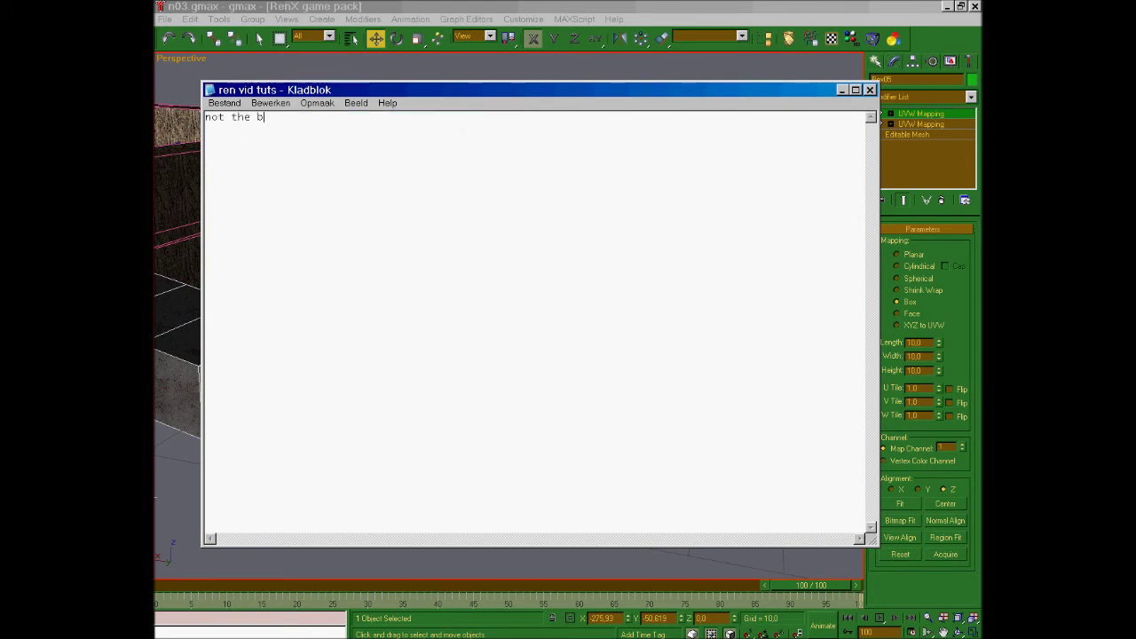
{"action": "key", "text": "BackSpace"}
{"action": "key", "text": "BackSpace"}
{"action": "key", "text": "BackSpace"}
{"action": "type", "text": "butrk."}
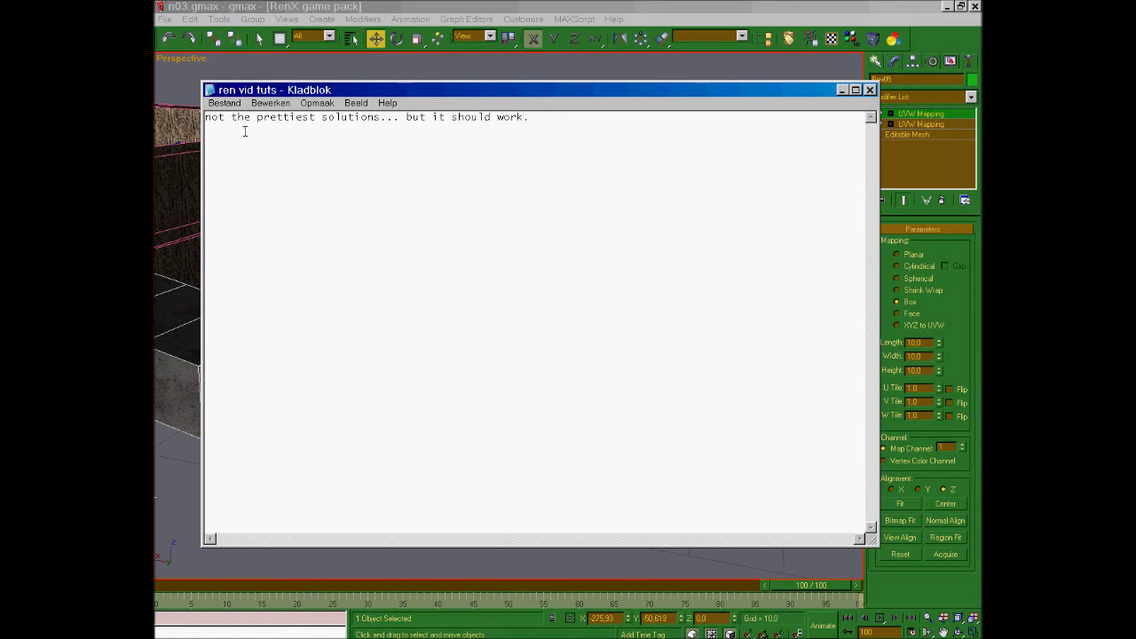
Step: Return to gmax, deselect the tunnel mesh and save the n03 scene
{"action": "left_click", "coordinate": [617, 7]}
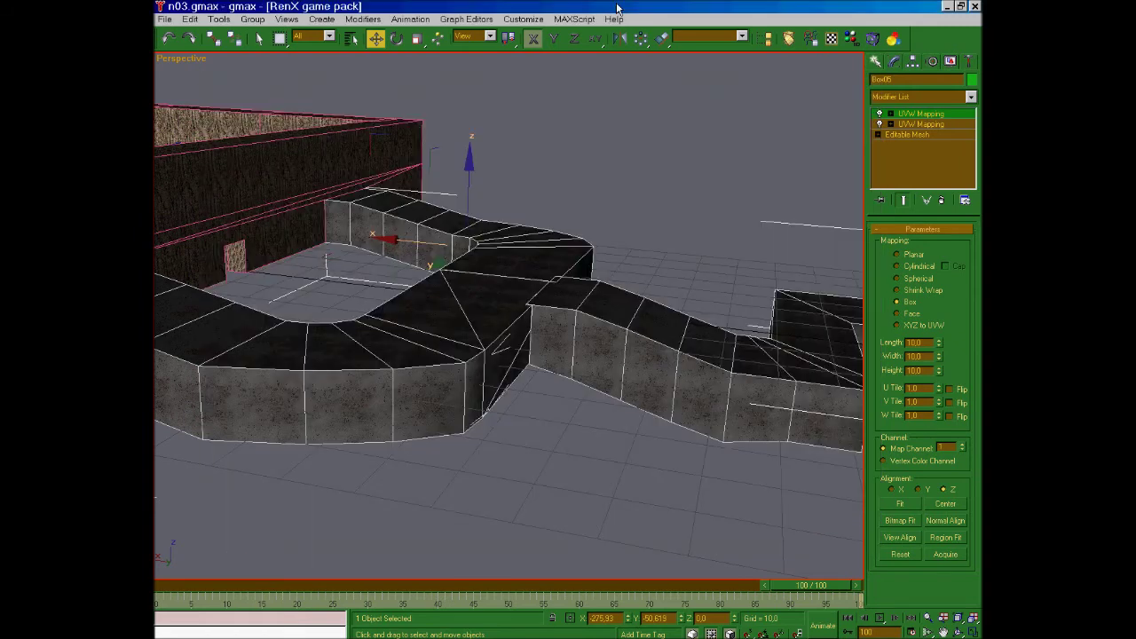
{"action": "left_click", "coordinate": [560, 212]}
{"action": "left_click", "coordinate": [165, 18]}
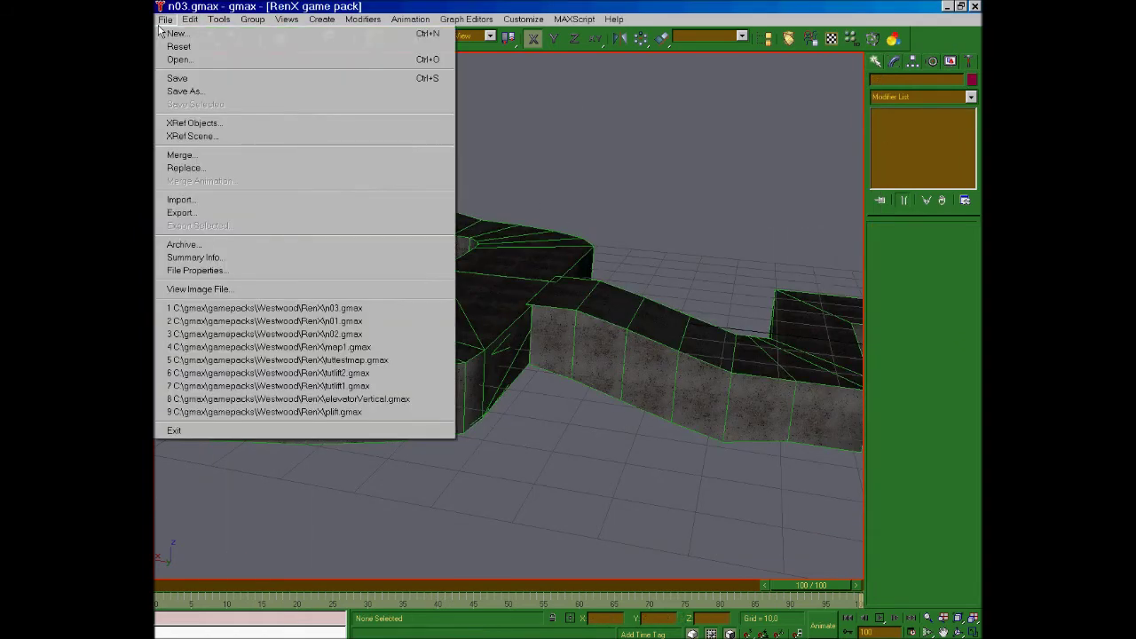
{"action": "left_click", "coordinate": [189, 79]}
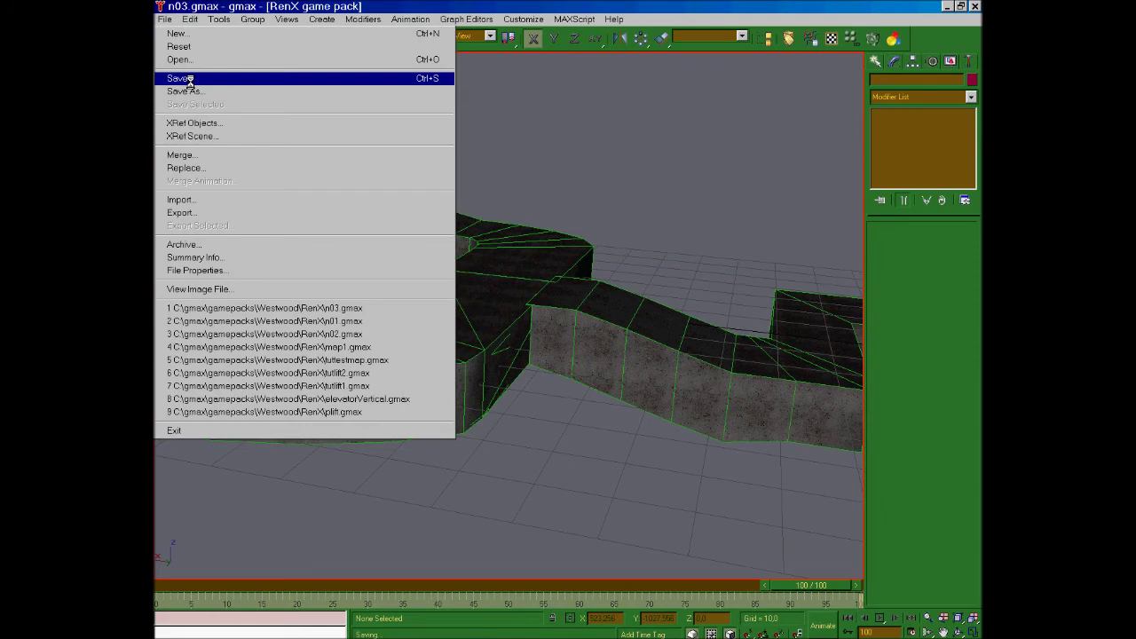
Step: Export the scene over the existing n03 W3D file in the NOD Campaign folder as Renegade Terrain with smoothed vertex normals across meshes
{"action": "left_click", "coordinate": [165, 19]}
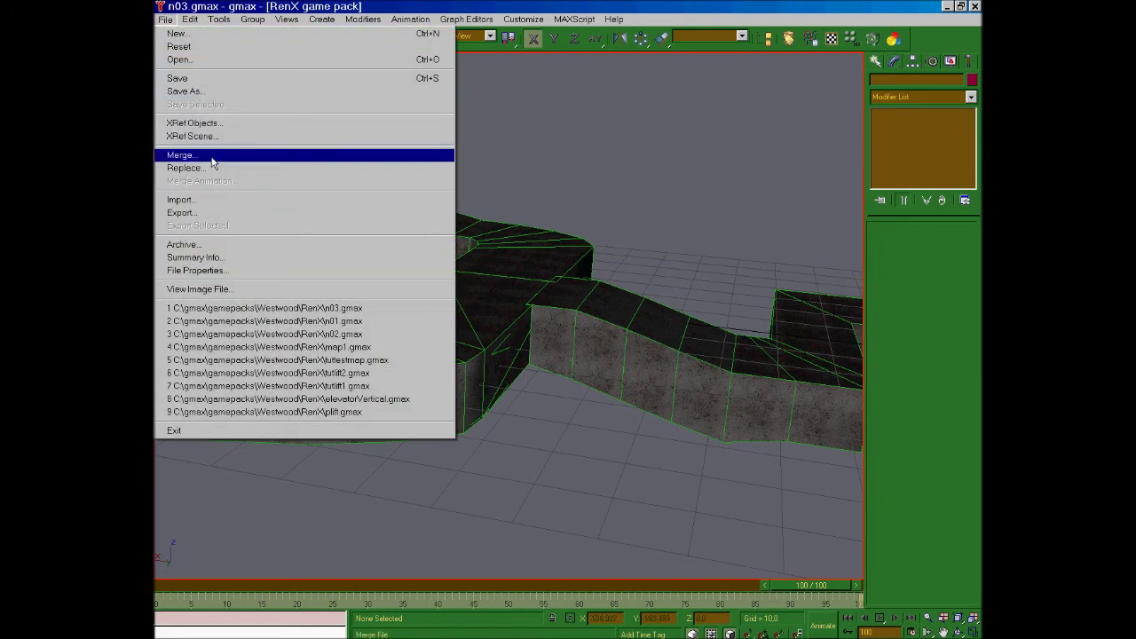
{"action": "left_click", "coordinate": [217, 213]}
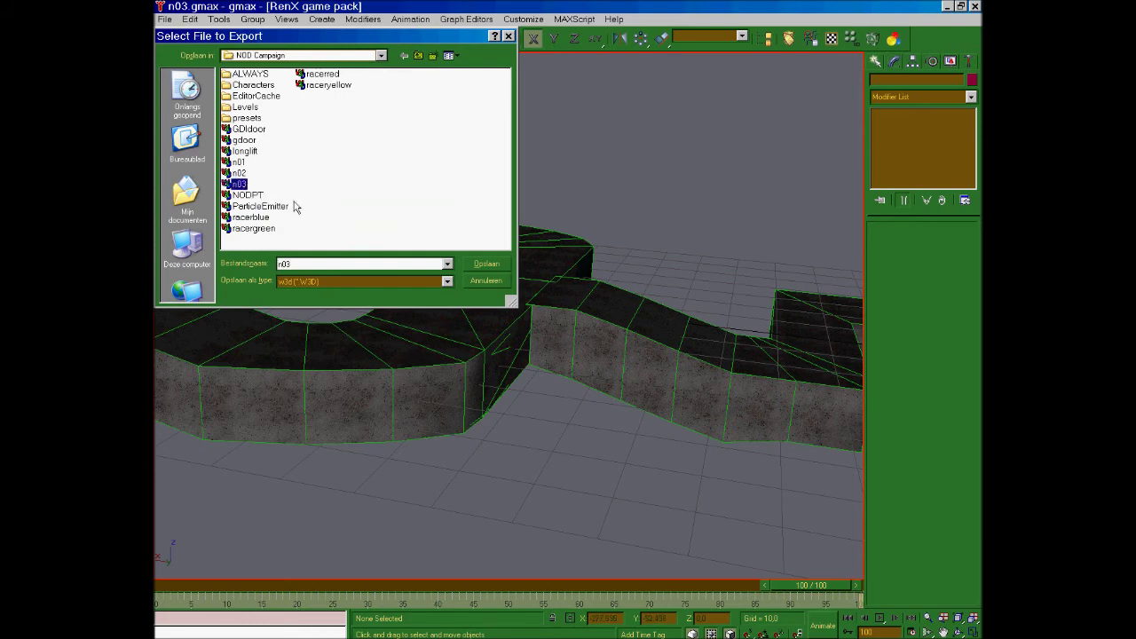
{"action": "left_click", "coordinate": [484, 263]}
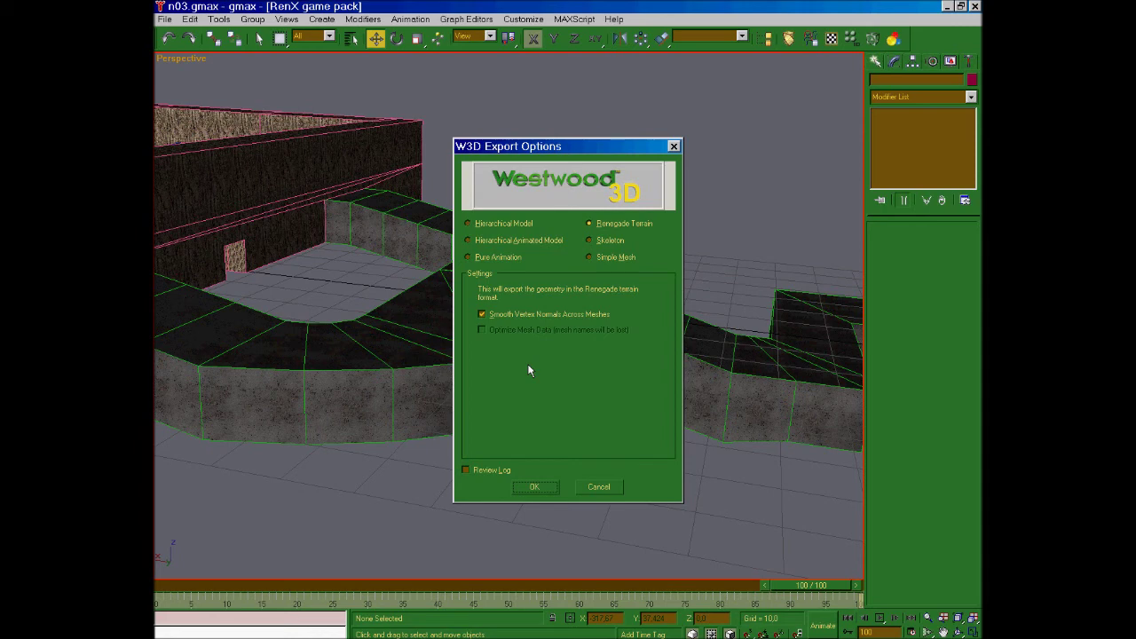
{"action": "left_click", "coordinate": [532, 487]}
Step: Switch to Commando Level Editor, start a new level without saving the untitled one, and load the re-exported n03 terrain
{"action": "key", "text": "alt+Tab"}
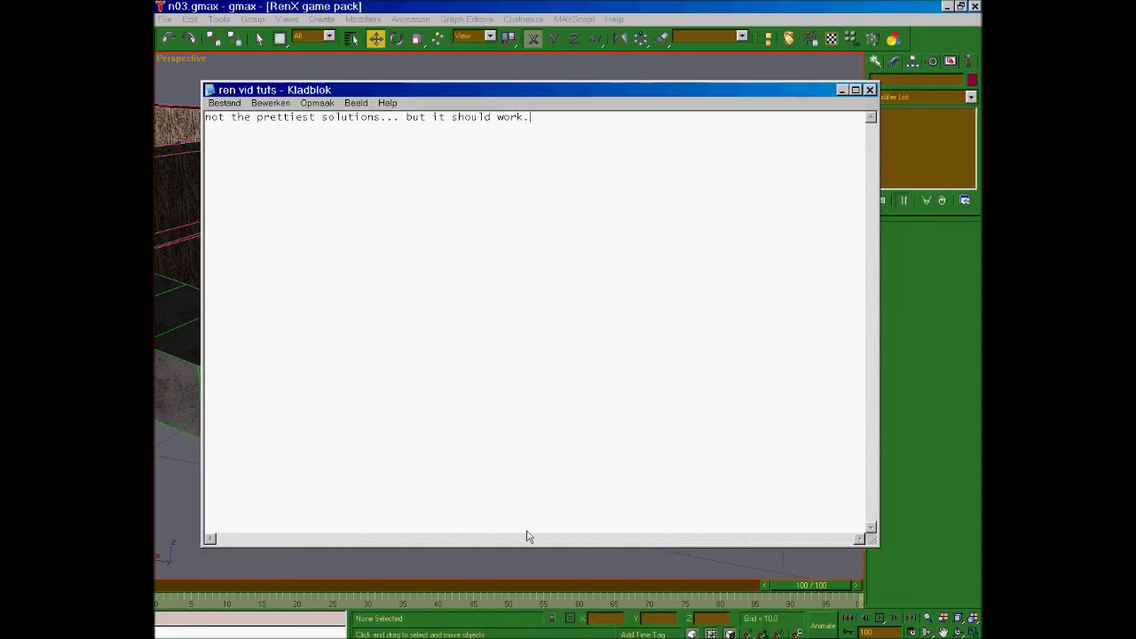
{"action": "key", "text": "alt+Tab"}
{"action": "key", "text": "alt+Tab"}
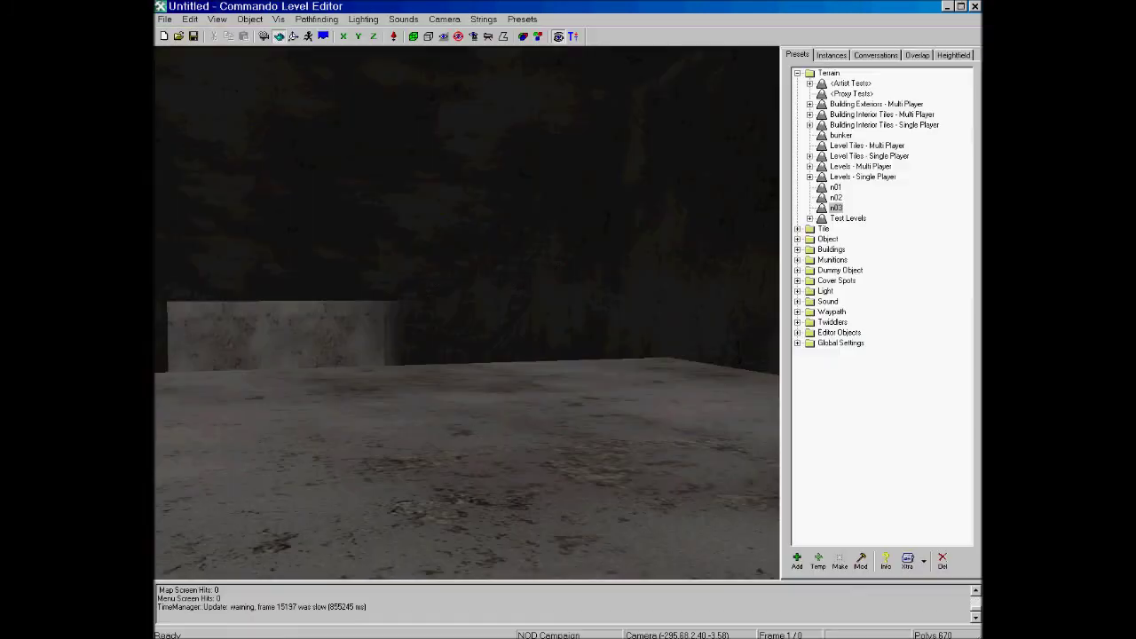
{"action": "left_click", "coordinate": [165, 19]}
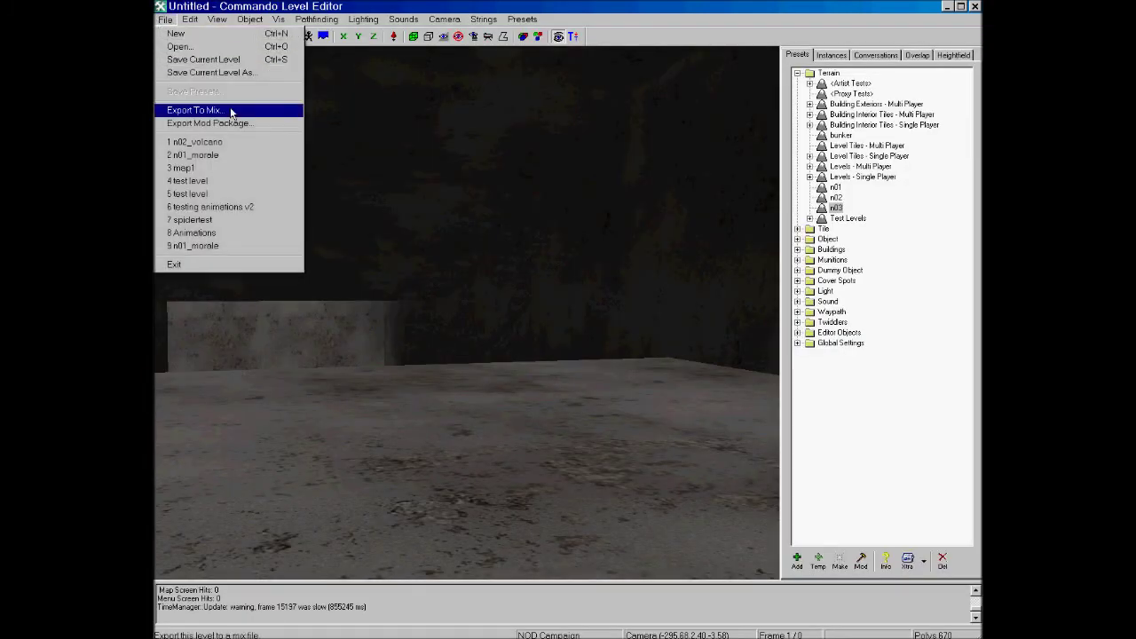
{"action": "left_click", "coordinate": [204, 42]}
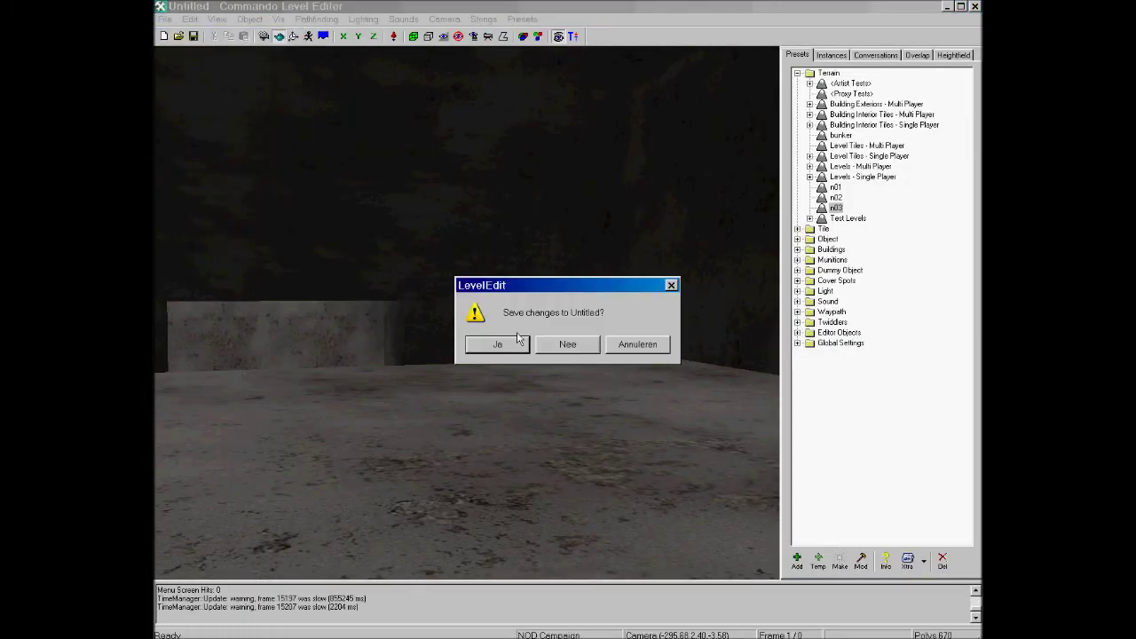
{"action": "left_click", "coordinate": [558, 349]}
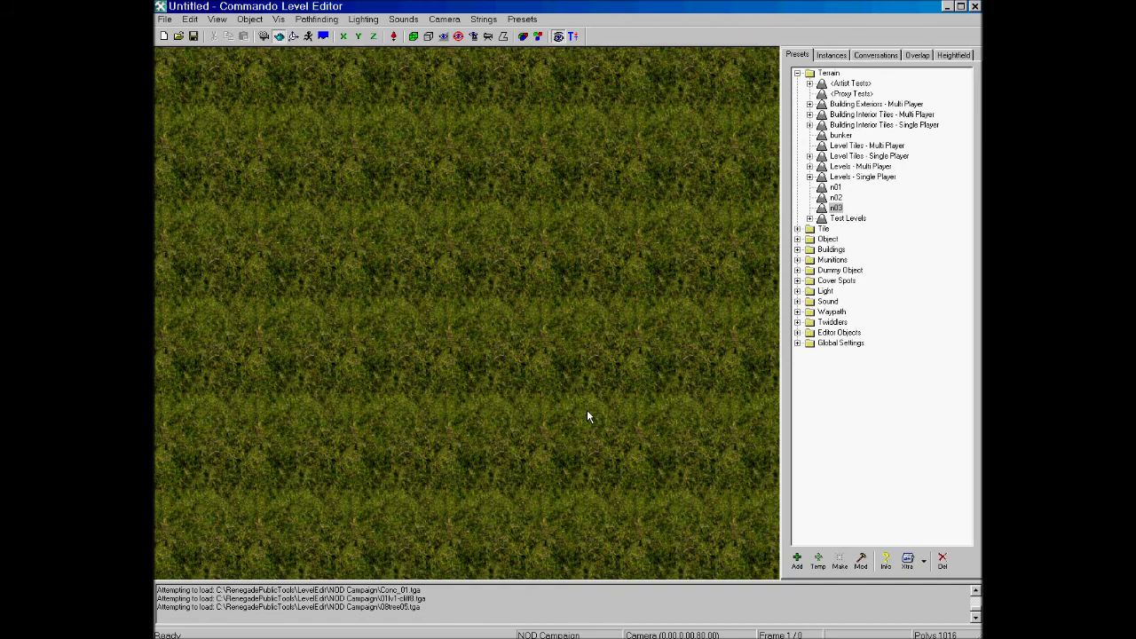
Step: Fly the camera across the grass field and through the concrete entrance to inspect the tunnel interior
{"action": "scroll", "coordinate": [587, 410], "scroll_direction": "up", "scroll_amount": 5}
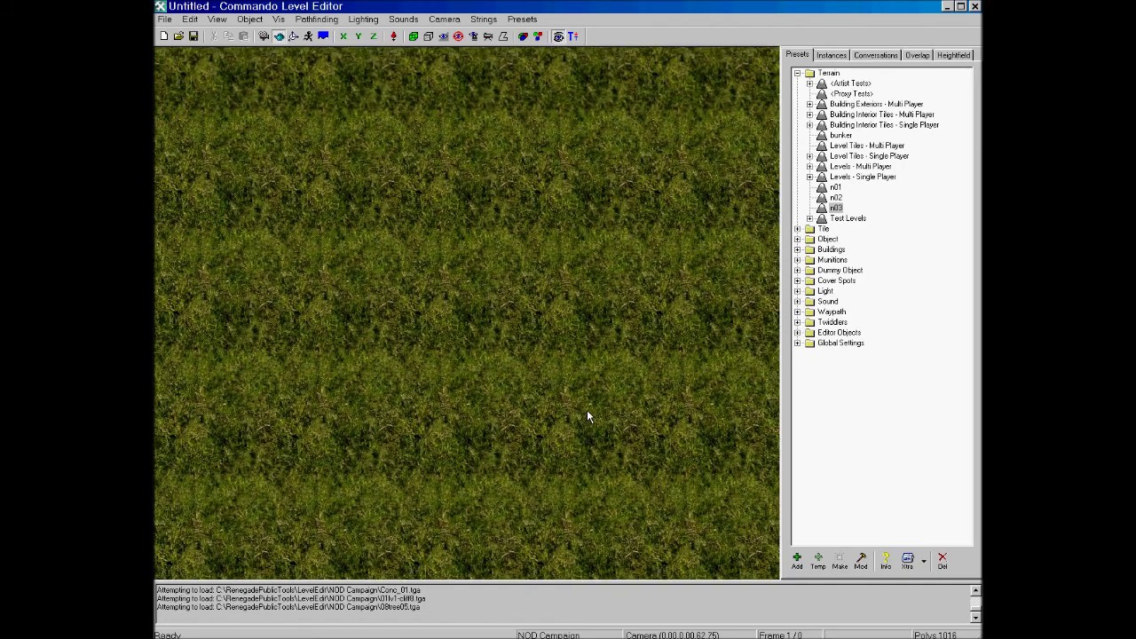
{"action": "scroll", "coordinate": [586, 414], "scroll_direction": "up", "scroll_amount": 3}
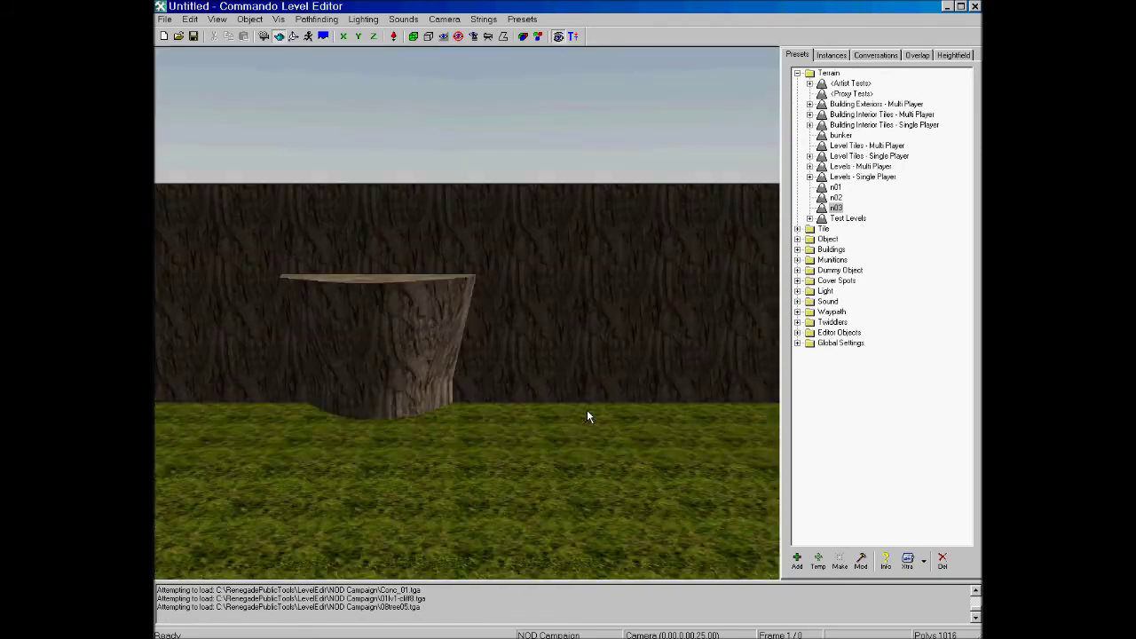
{"action": "key", "text": "Right"}
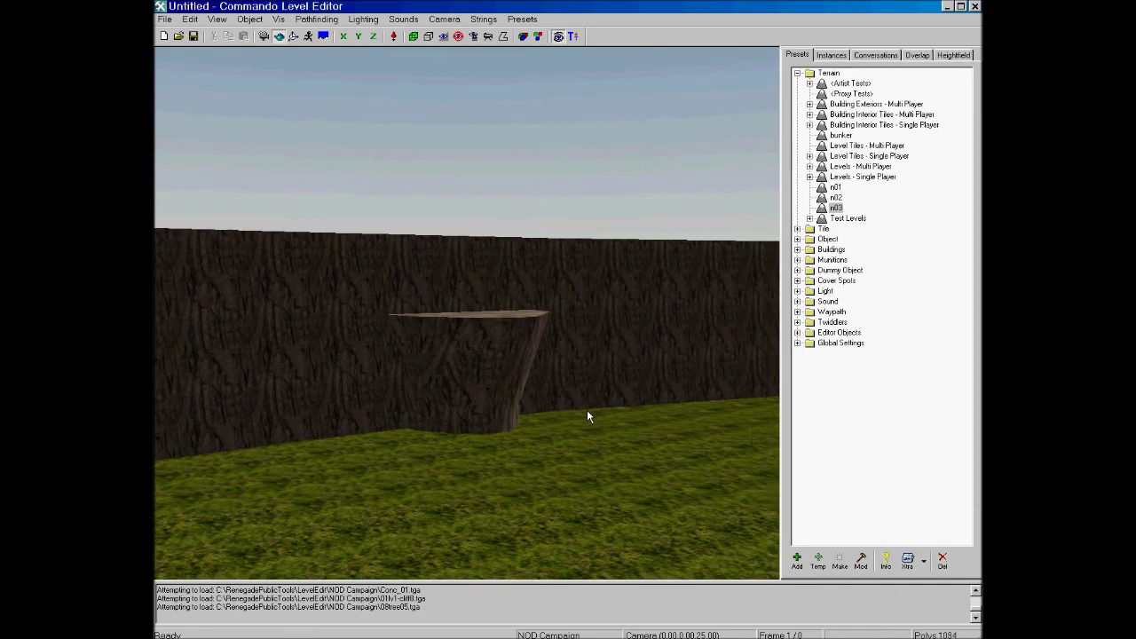
{"action": "key", "text": "Left"}
{"action": "key", "text": "Left"}
{"action": "key", "text": "Down"}
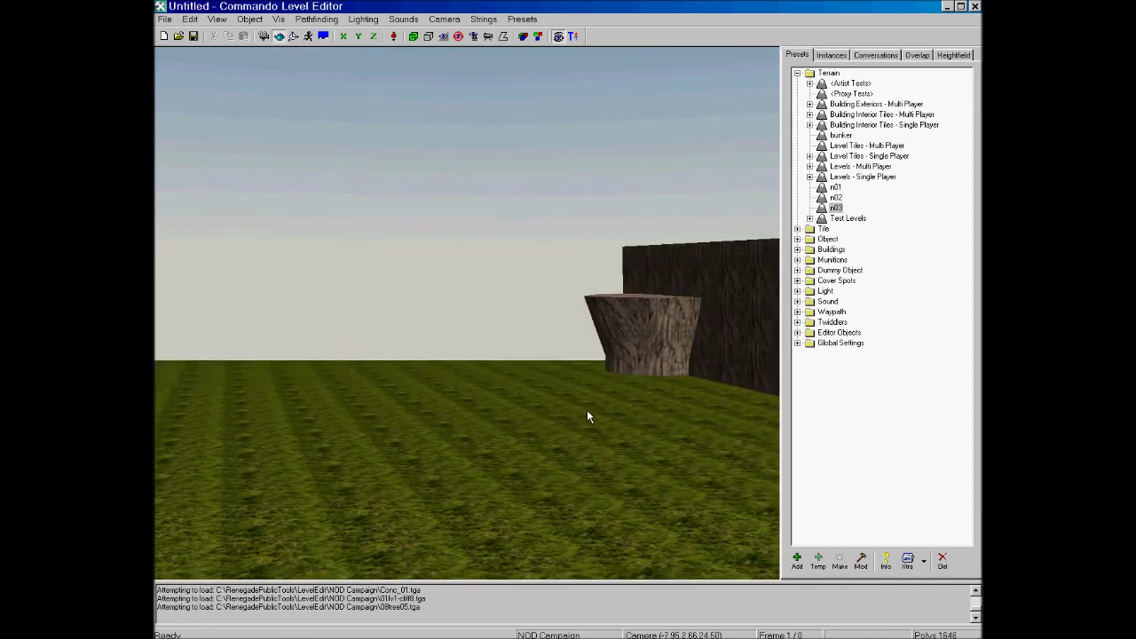
{"action": "key", "text": "Up"}
{"action": "key", "text": "Left"}
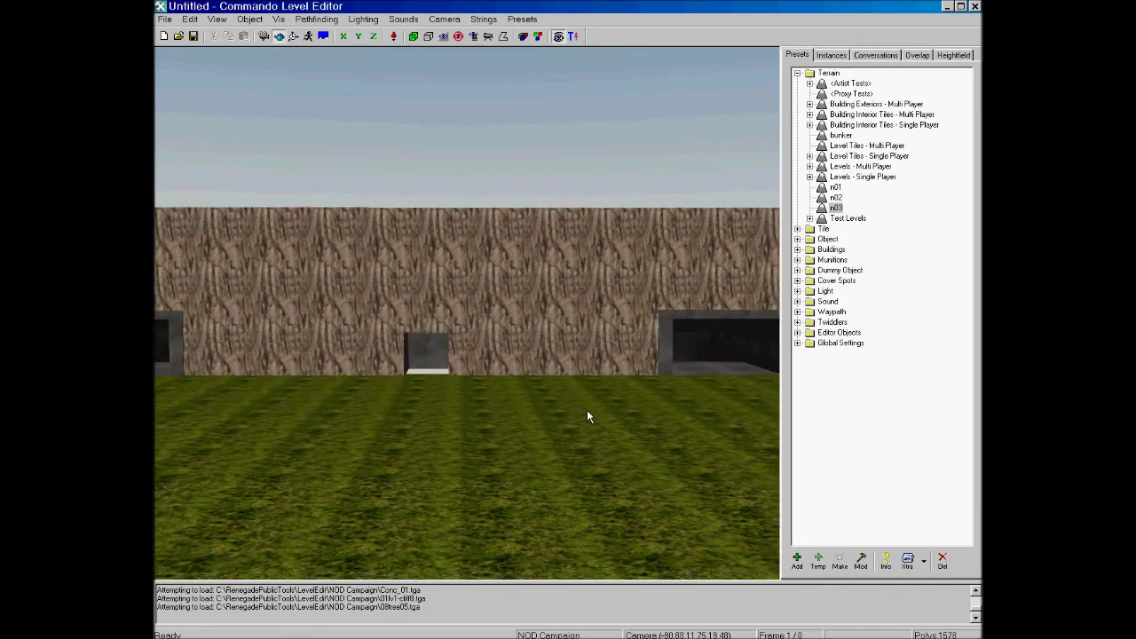
{"action": "key", "text": "Right"}
{"action": "key", "text": "Up"}
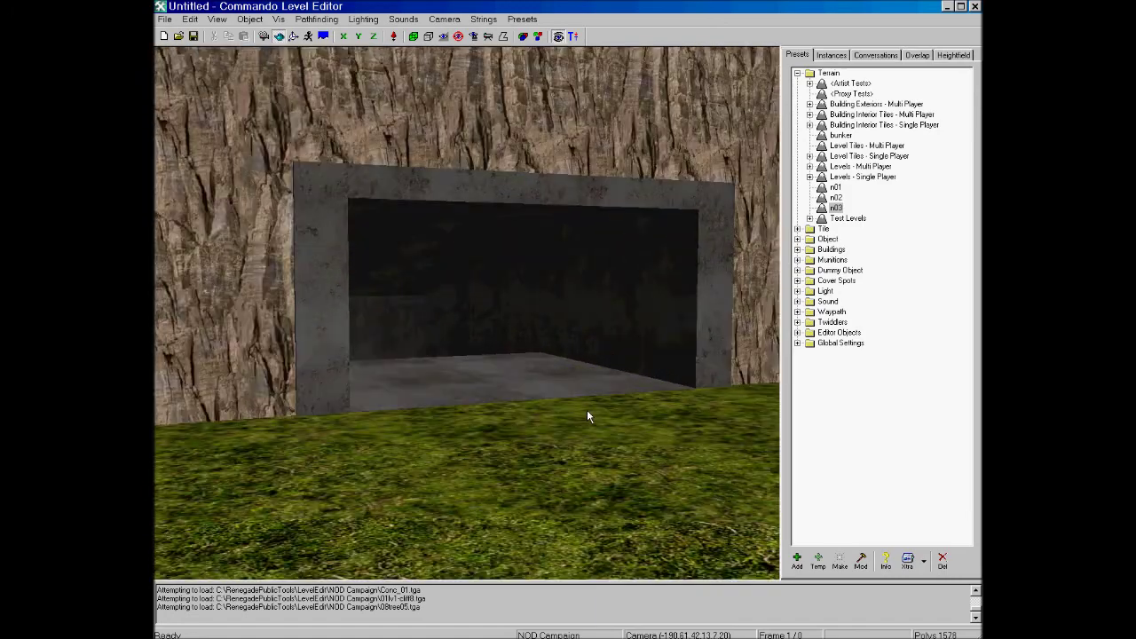
{"action": "key", "text": "Up"}
{"action": "key", "text": "Left"}
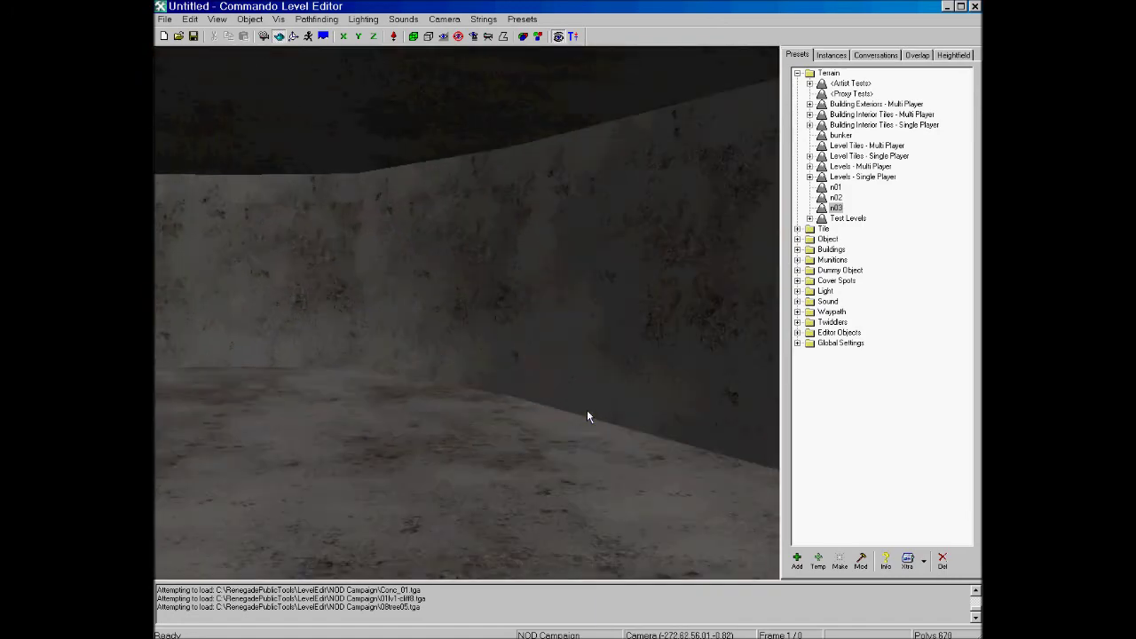
{"action": "key", "text": "Right"}
{"action": "key", "text": "Left"}
{"action": "key", "text": "Page_Down"}
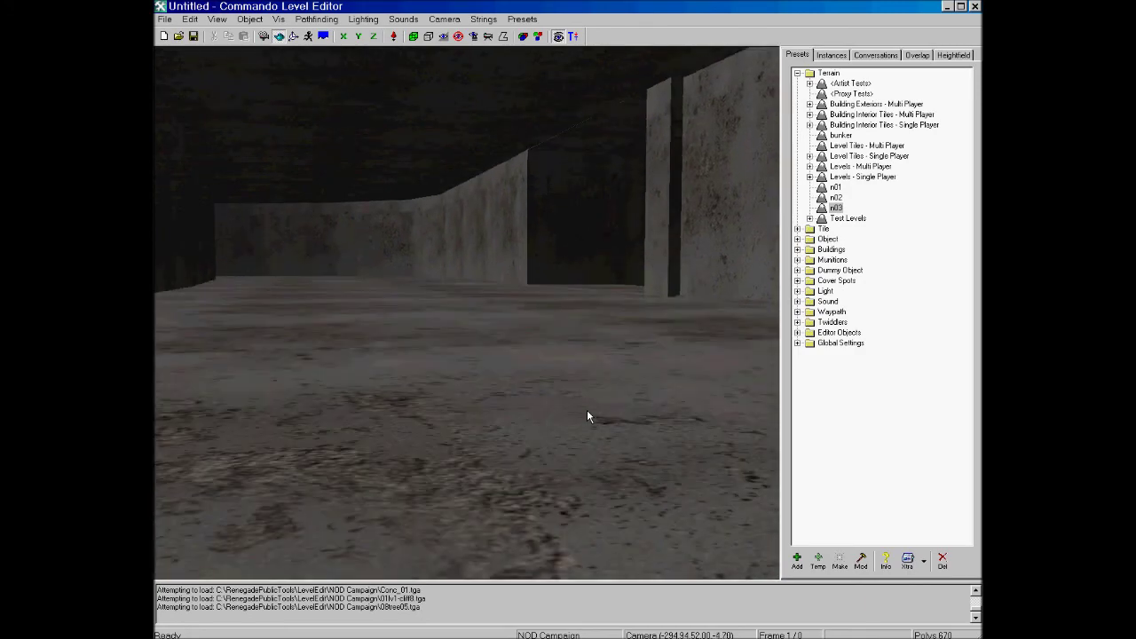
Step: Explore the tunnel junction in walk mode, checking the floor and wall seams for cracks, and leave walk mode
{"action": "key", "text": "w"}
{"action": "key", "text": "Right"}
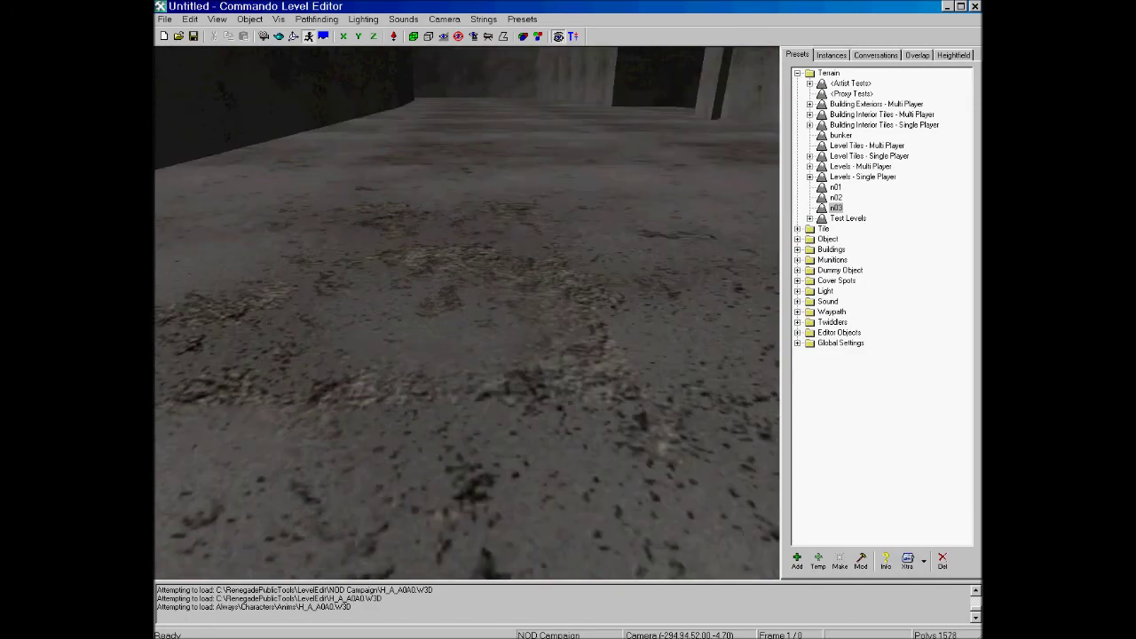
{"action": "key", "text": "Up"}
{"action": "key", "text": "Up"}
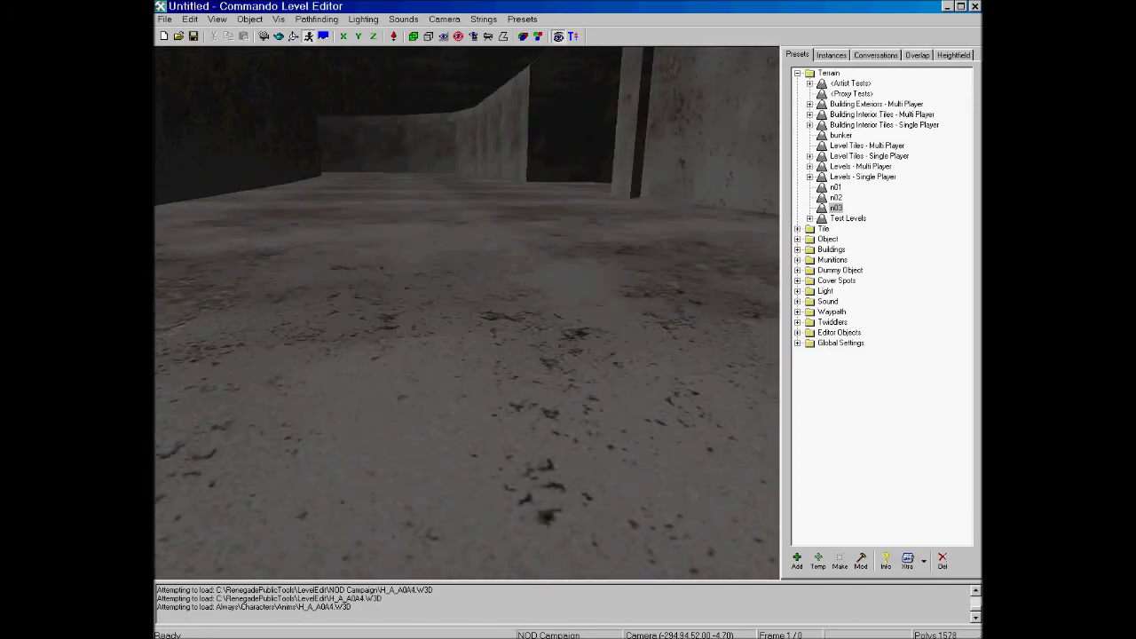
{"action": "key", "text": "Right"}
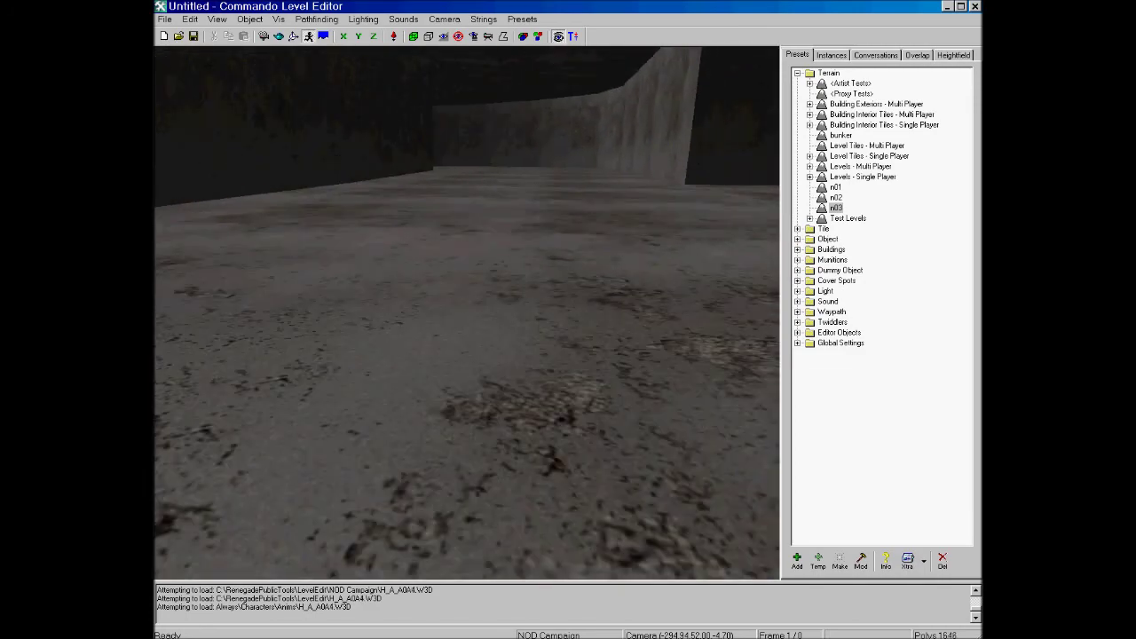
{"action": "key", "text": "Left"}
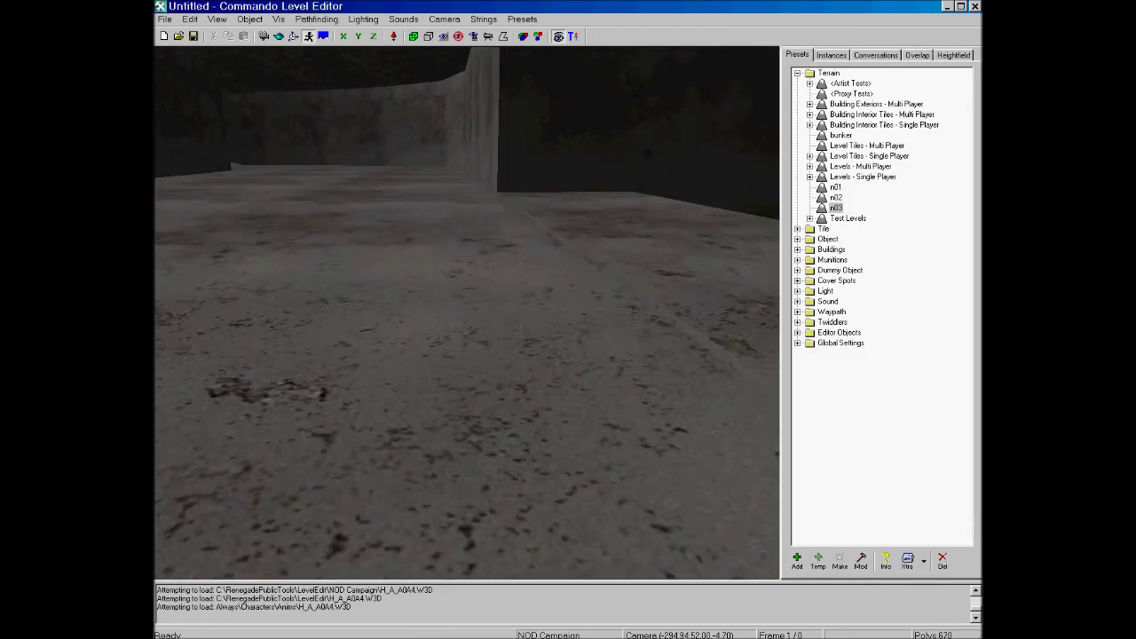
{"action": "key", "text": "Right"}
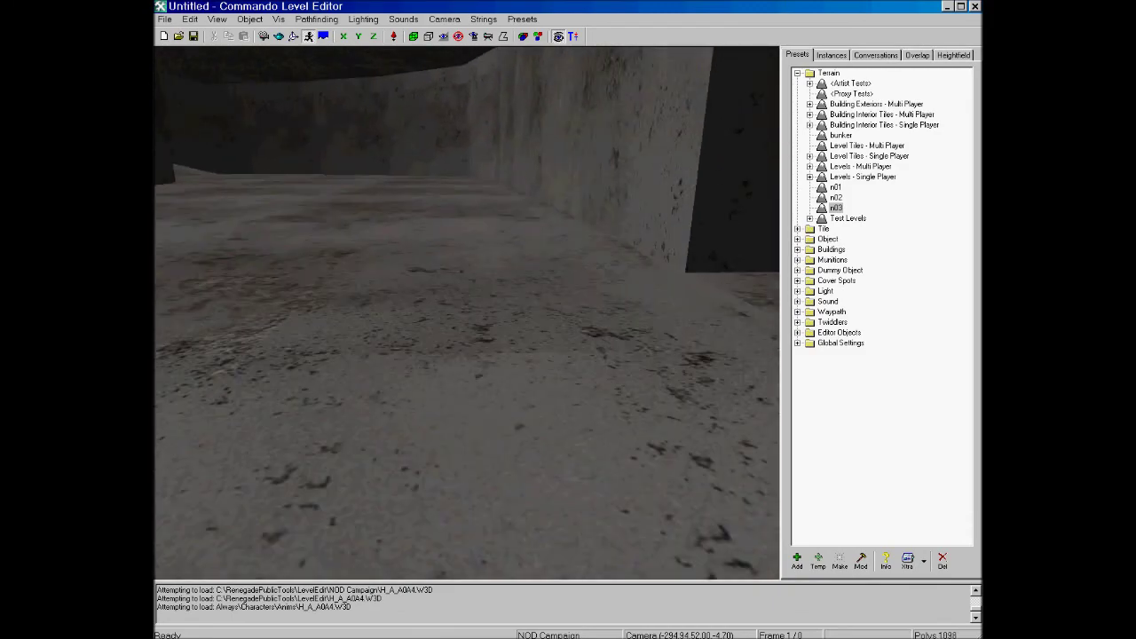
{"action": "key", "text": "Right"}
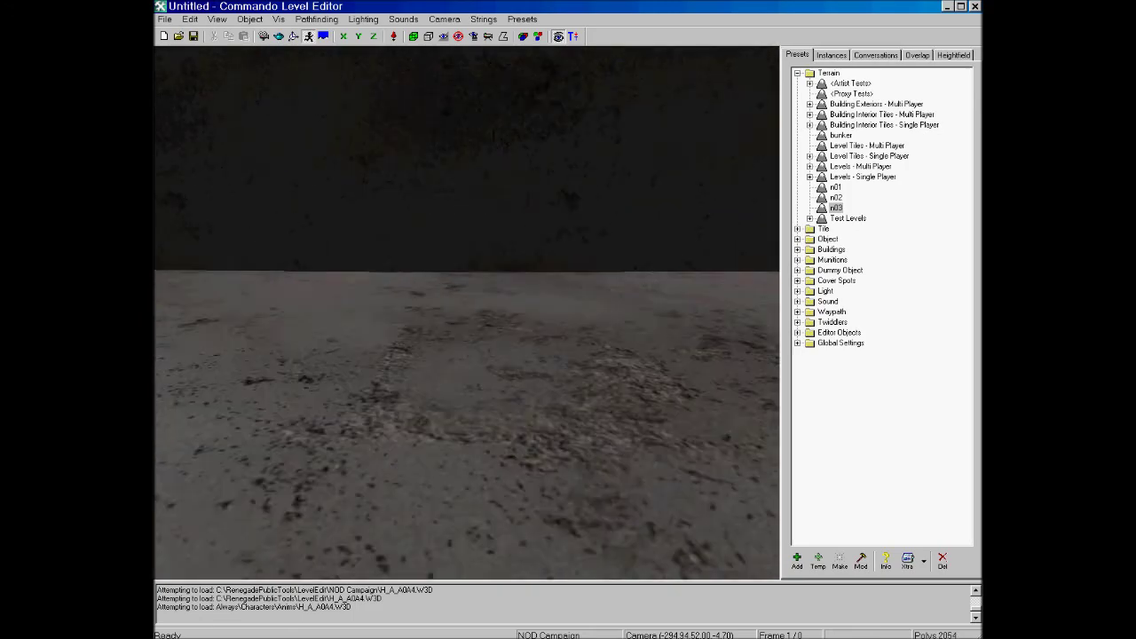
{"action": "key", "text": "Right"}
{"action": "key", "text": "Right"}
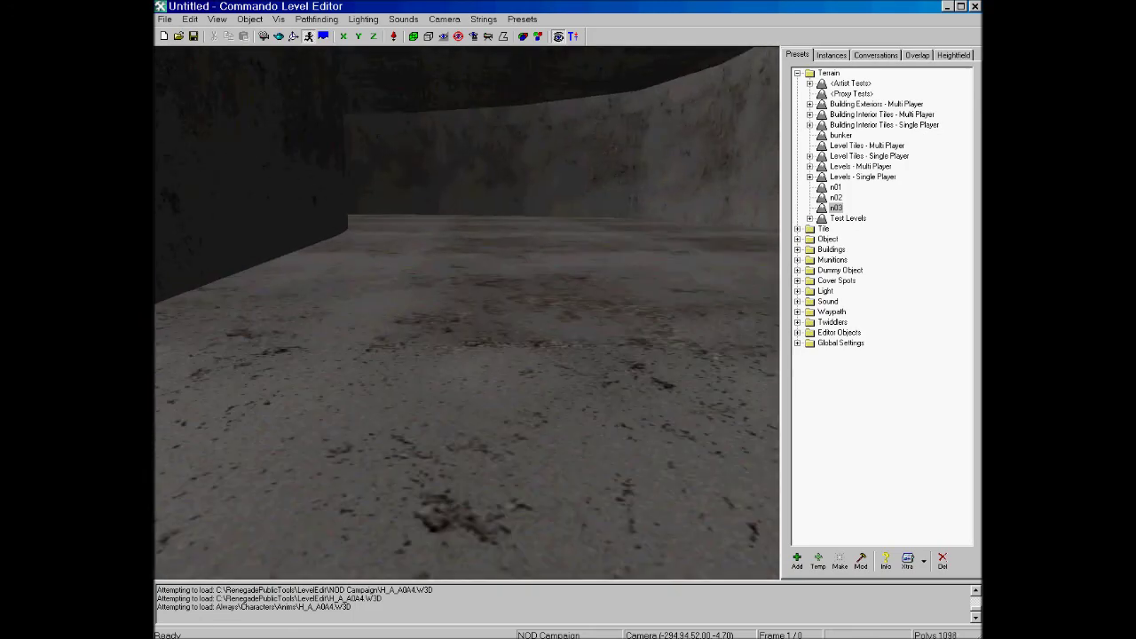
{"action": "key", "text": "Right"}
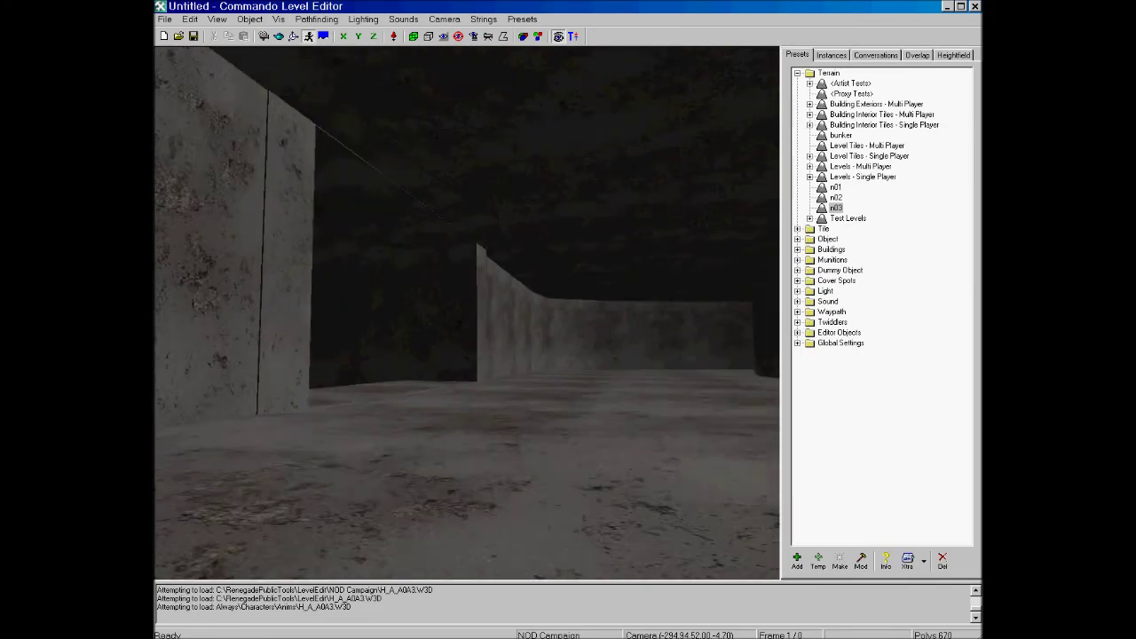
{"action": "key", "text": "Escape"}
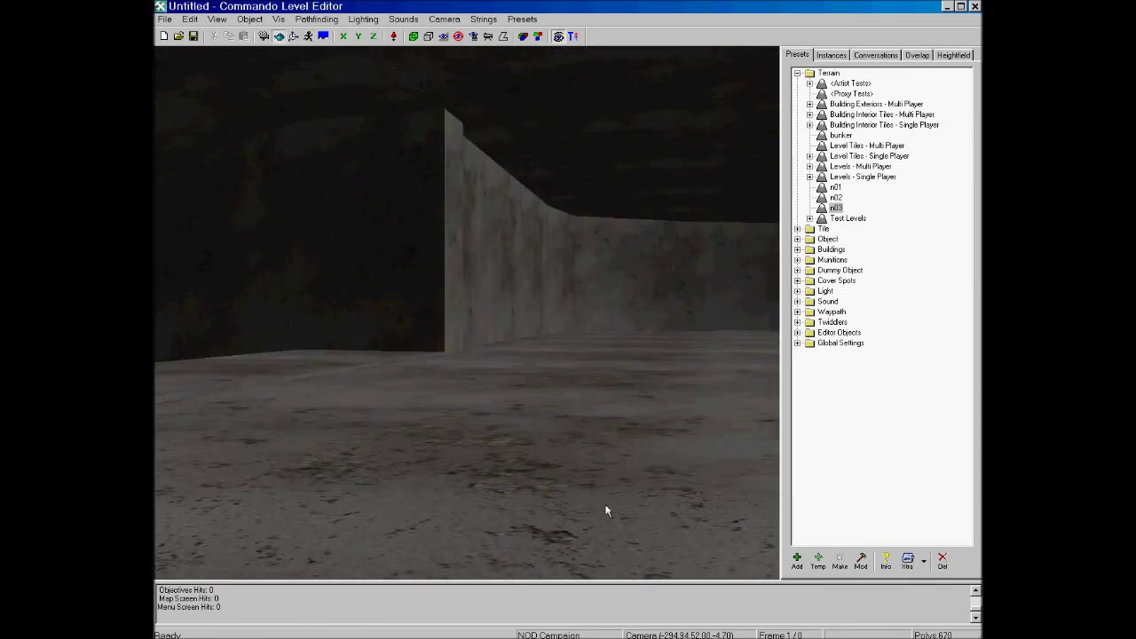
Step: Switch to the Kladblok notes and replace the text with "k so the crack are fixed... now that outside showing up inside."
{"action": "key", "text": "alt+Tab"}
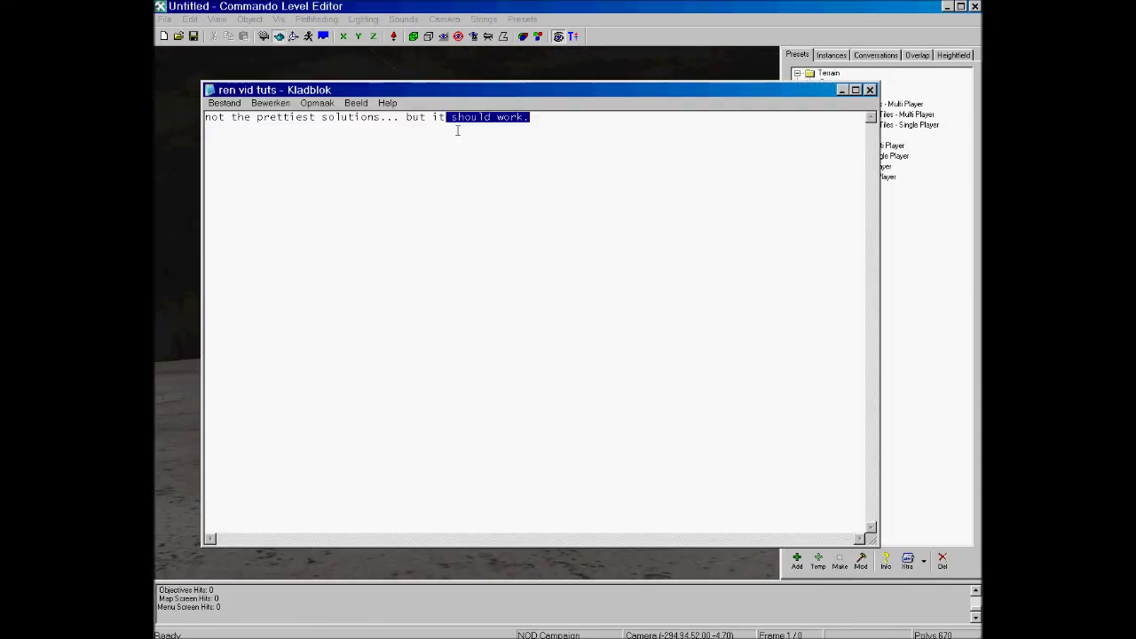
{"action": "key", "text": "ctrl+a"}
{"action": "type", "text": "k so the crack are fixed"}
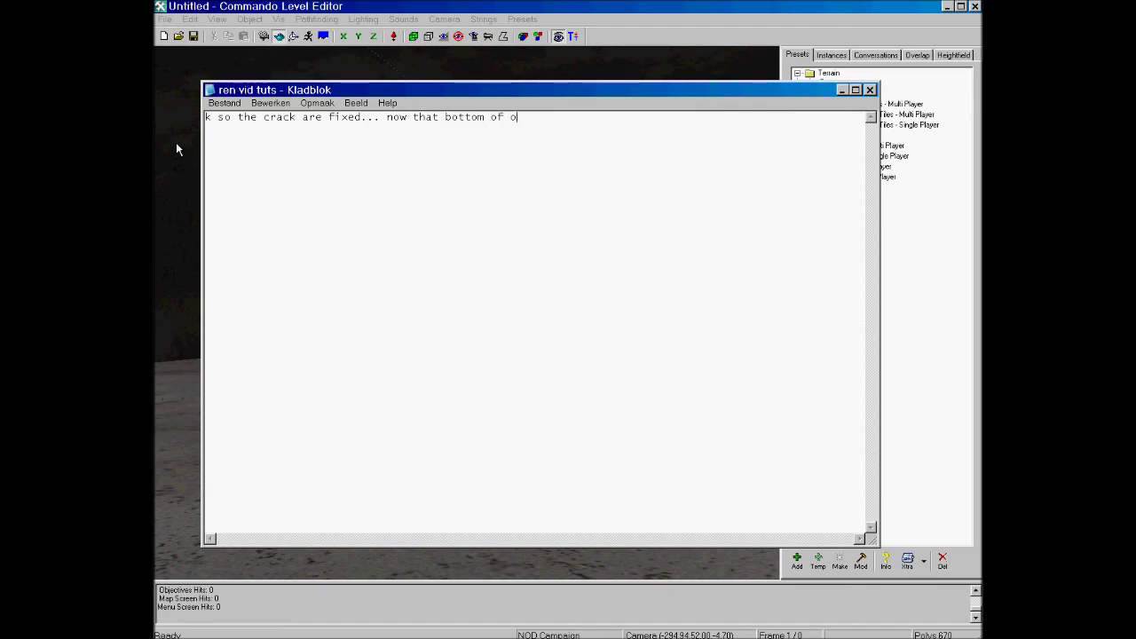
{"action": "type", "text": "outside showing"}
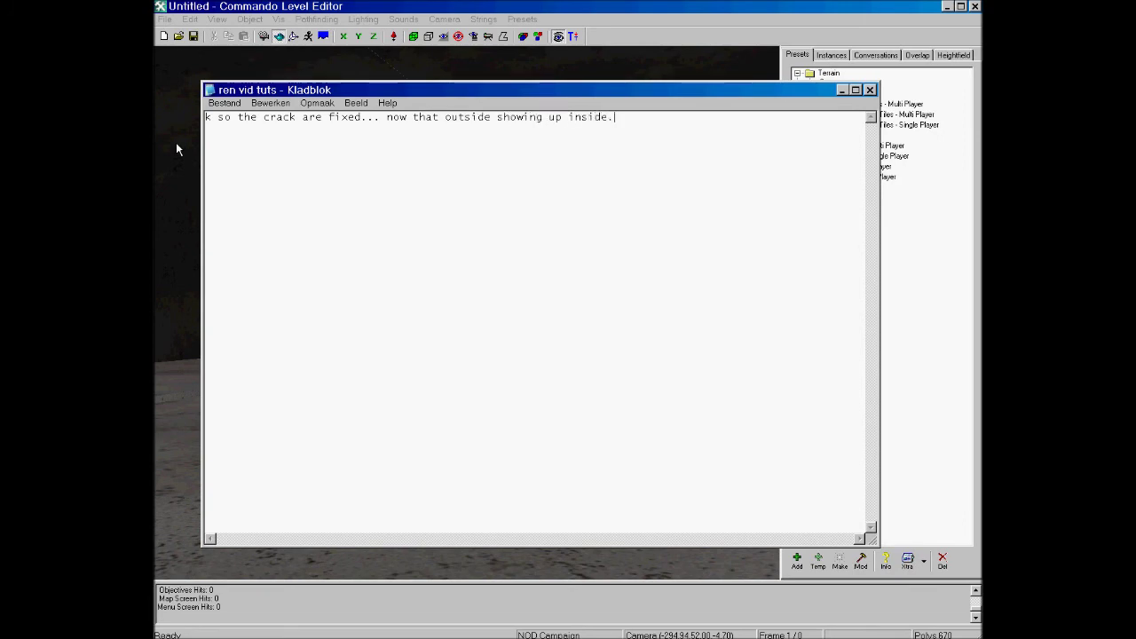
Step: Return to Commando Level Editor and walk through the tunnel junction and passage, checking whether the outside terrain shows inside, and leave walk mode
{"action": "left_click", "coordinate": [269, 6]}
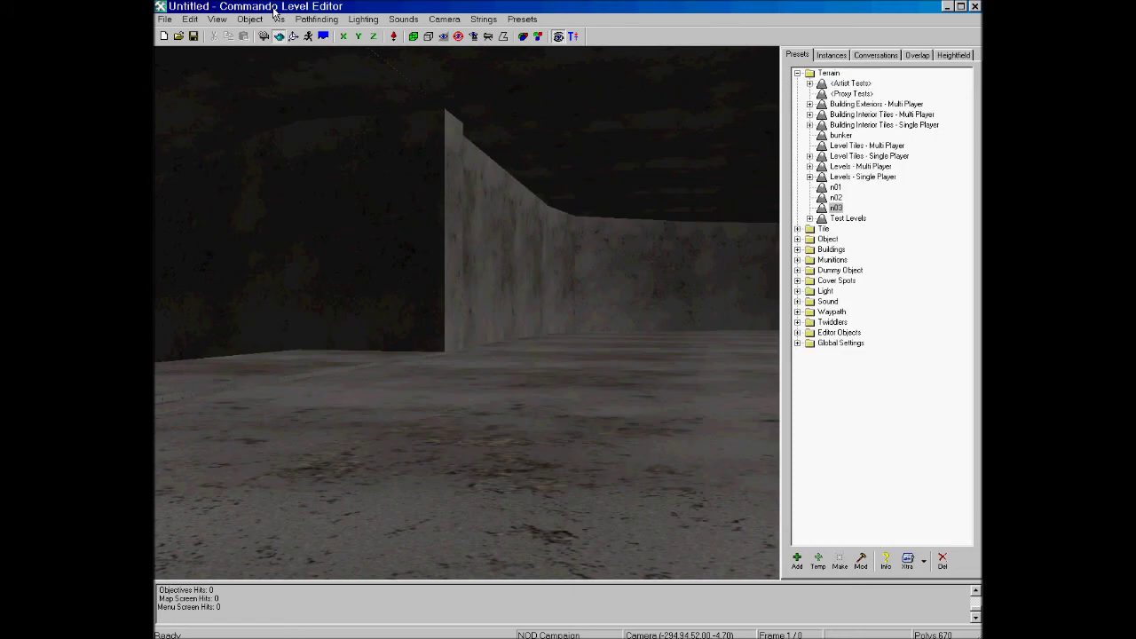
{"action": "key", "text": "ctrl+w"}
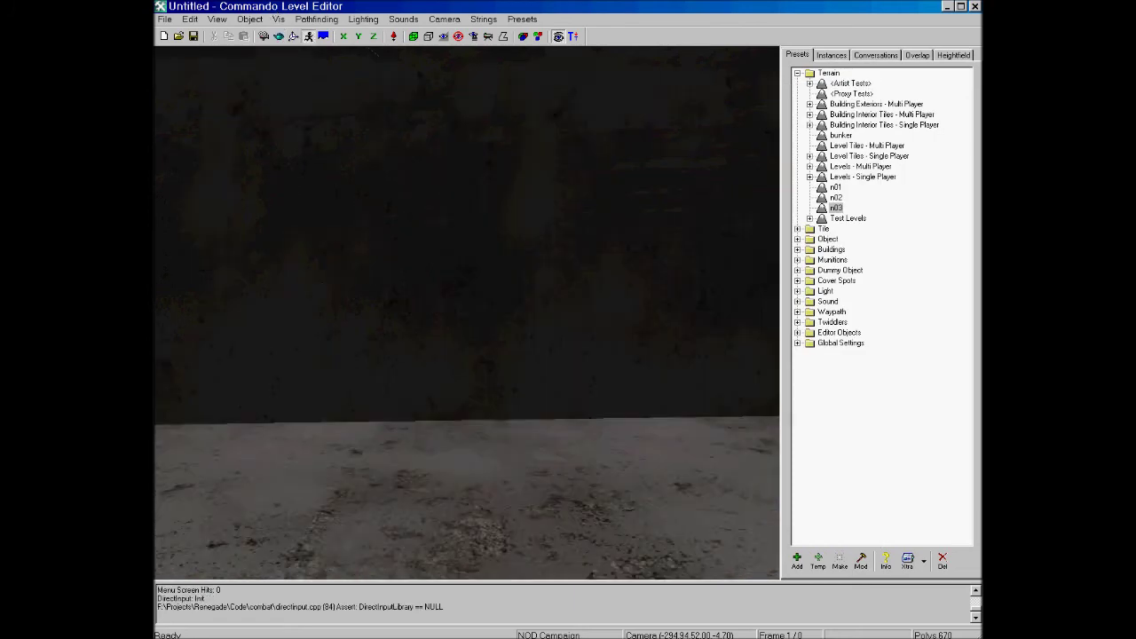
{"action": "key", "text": "Up"}
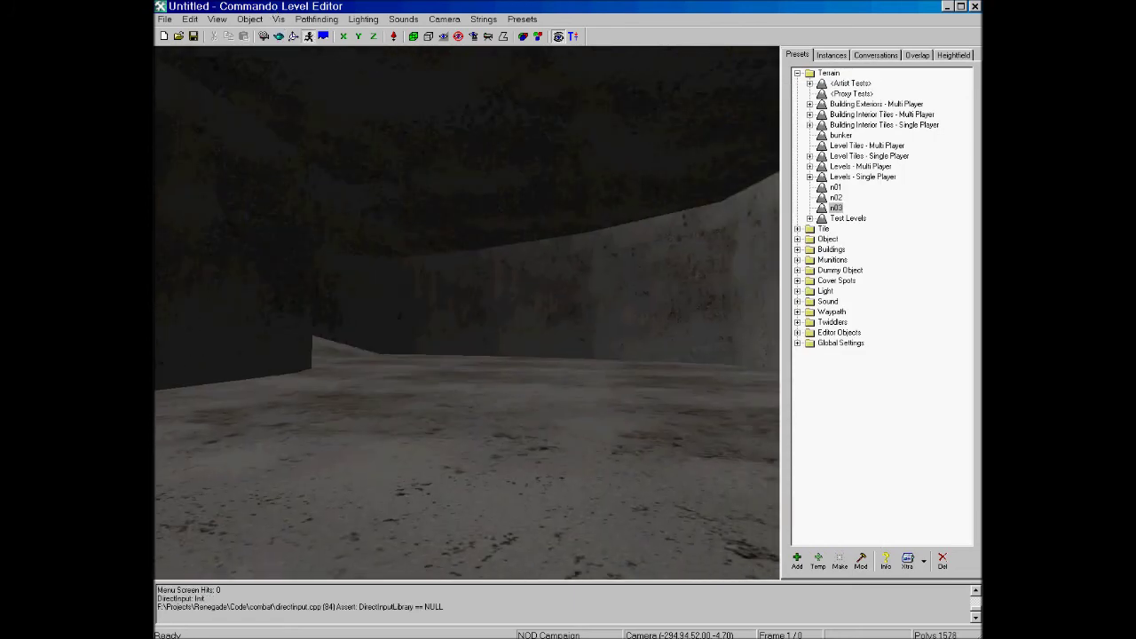
{"action": "key", "text": "Up"}
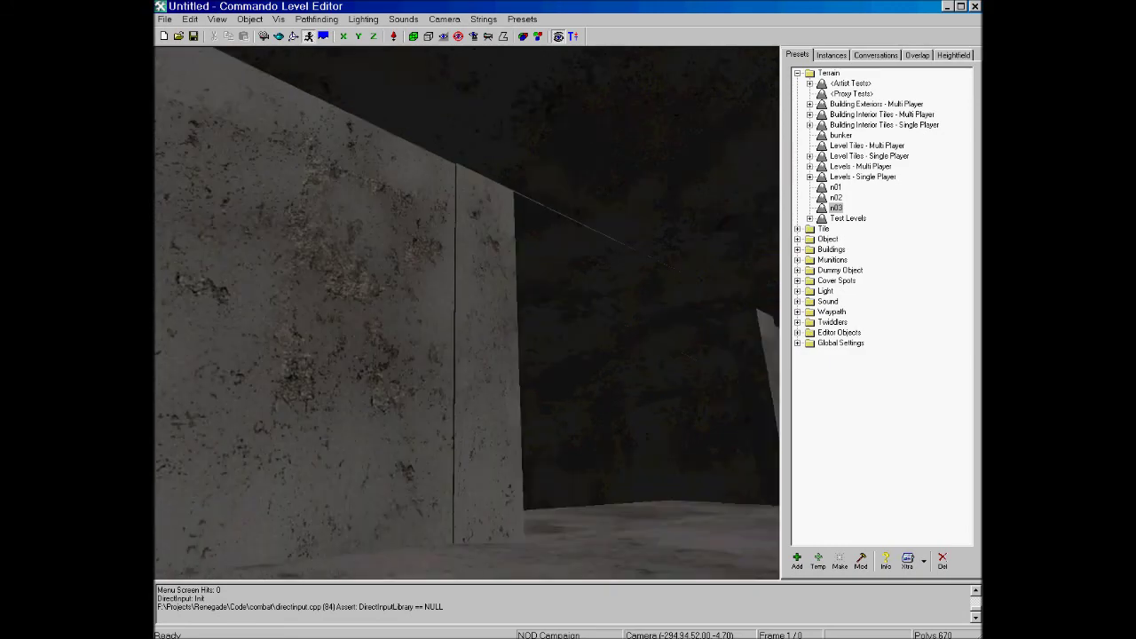
{"action": "key", "text": "Up"}
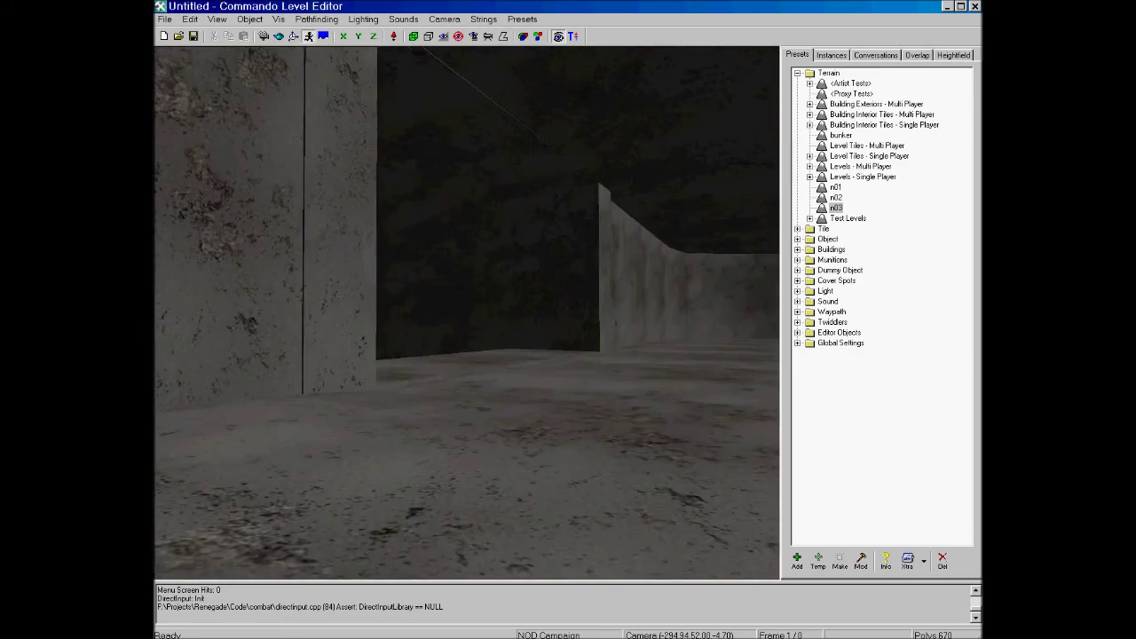
{"action": "key", "text": "Up"}
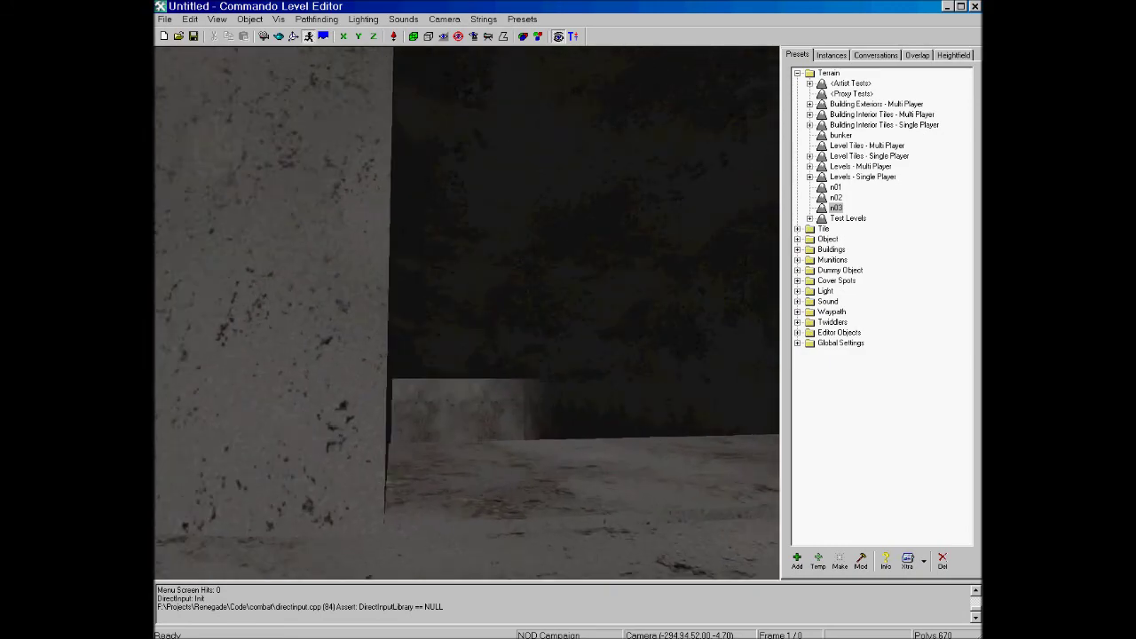
{"action": "key", "text": "Right"}
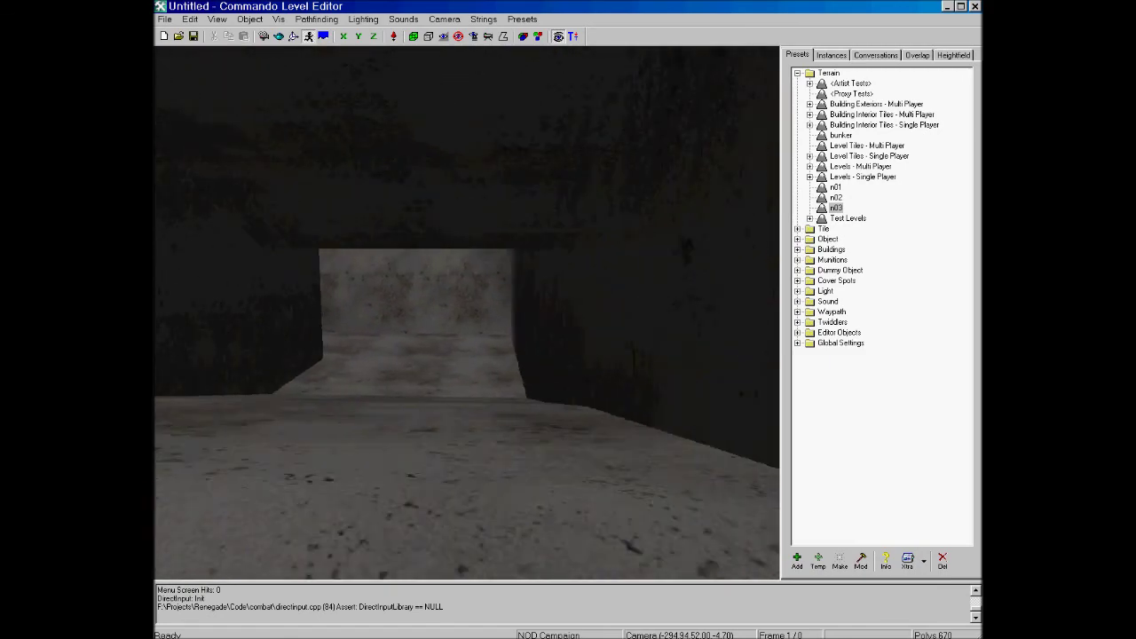
{"action": "key", "text": "Left"}
{"action": "key", "text": "Up"}
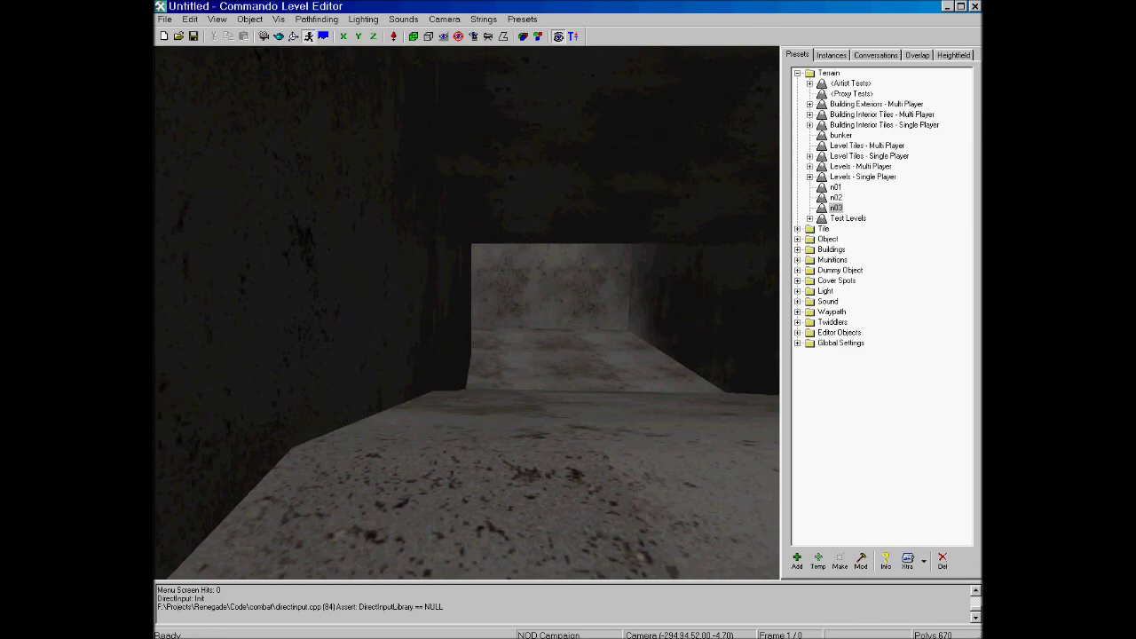
{"action": "key", "text": "Right"}
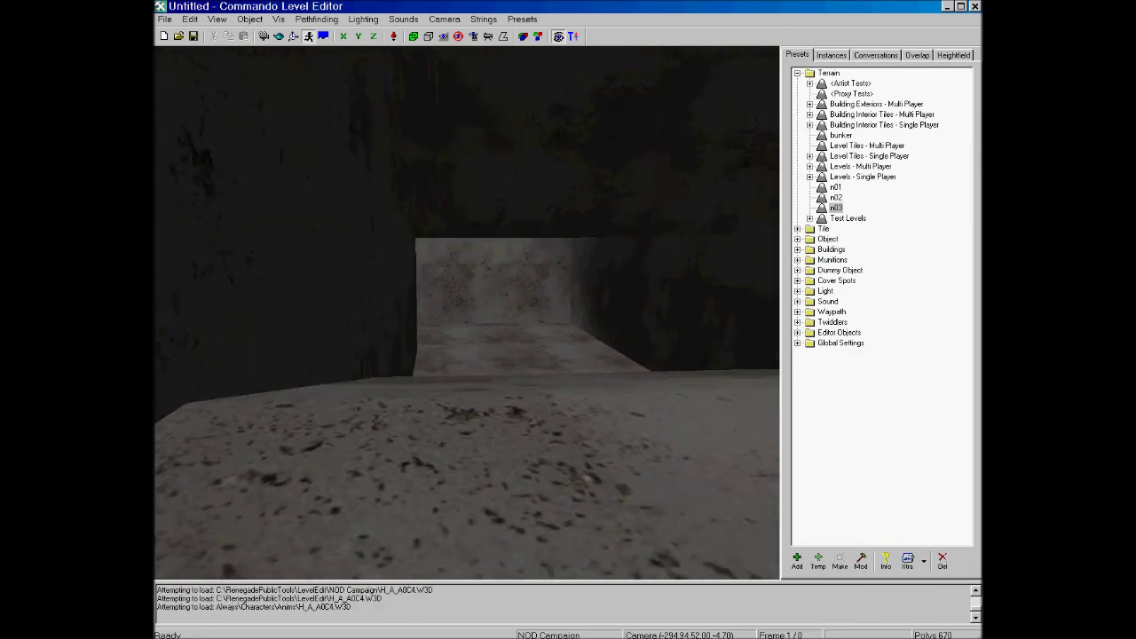
{"action": "key", "text": "Left"}
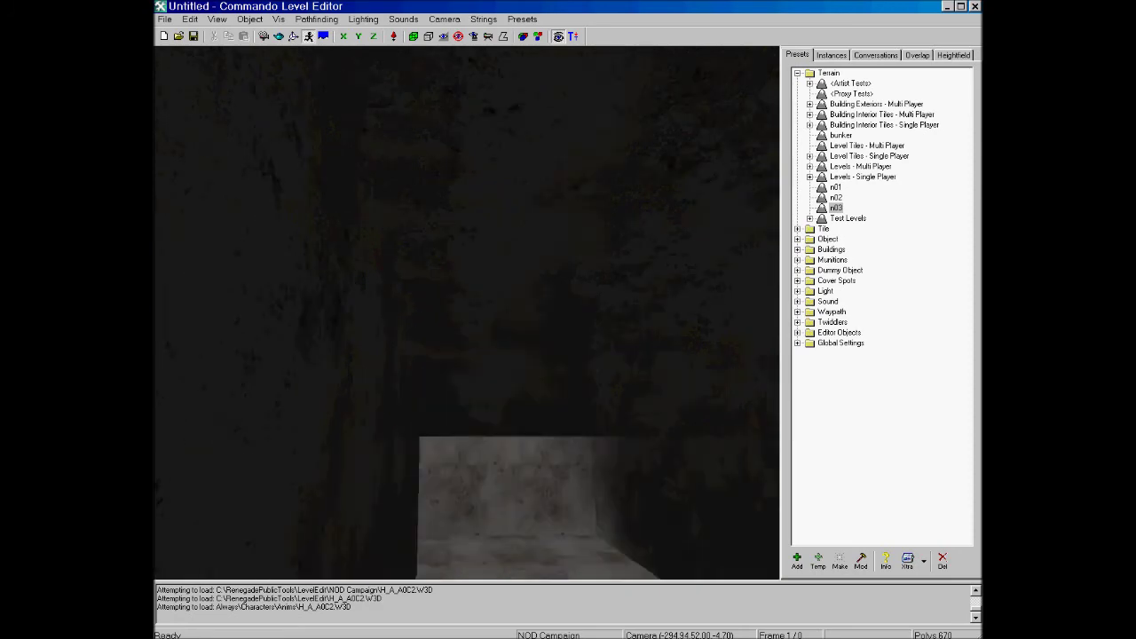
{"action": "key", "text": "Up"}
{"action": "key", "text": "Up"}
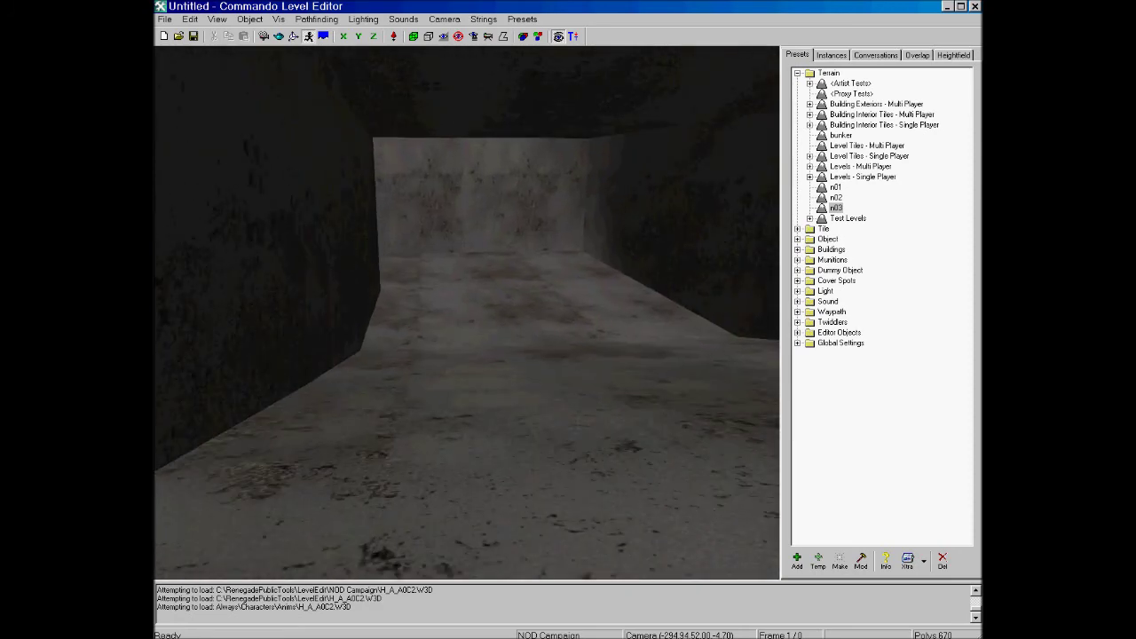
{"action": "key", "text": "Up"}
{"action": "key", "text": "Escape"}
Step: Switch to the Kladblok notes and extend the sentence with "..it seems we fixed that too"
{"action": "key", "text": "alt+Tab"}
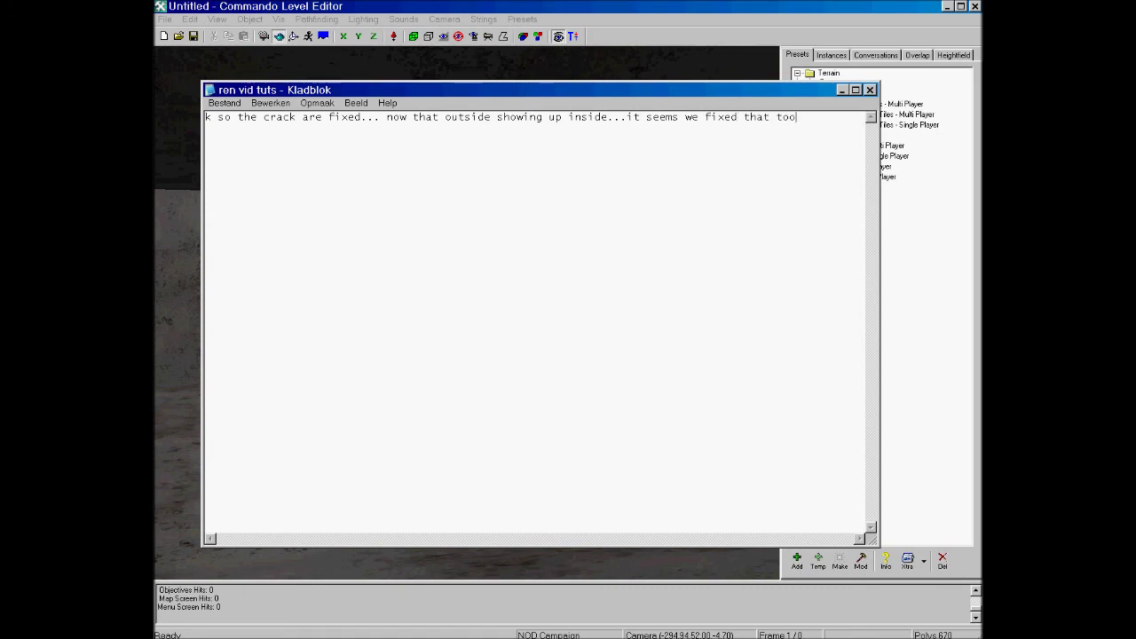
Step: Switch back to Commando Level Editor and resume walk mode to inspect the tunnel's walls and floor
{"action": "key", "text": "alt+Tab"}
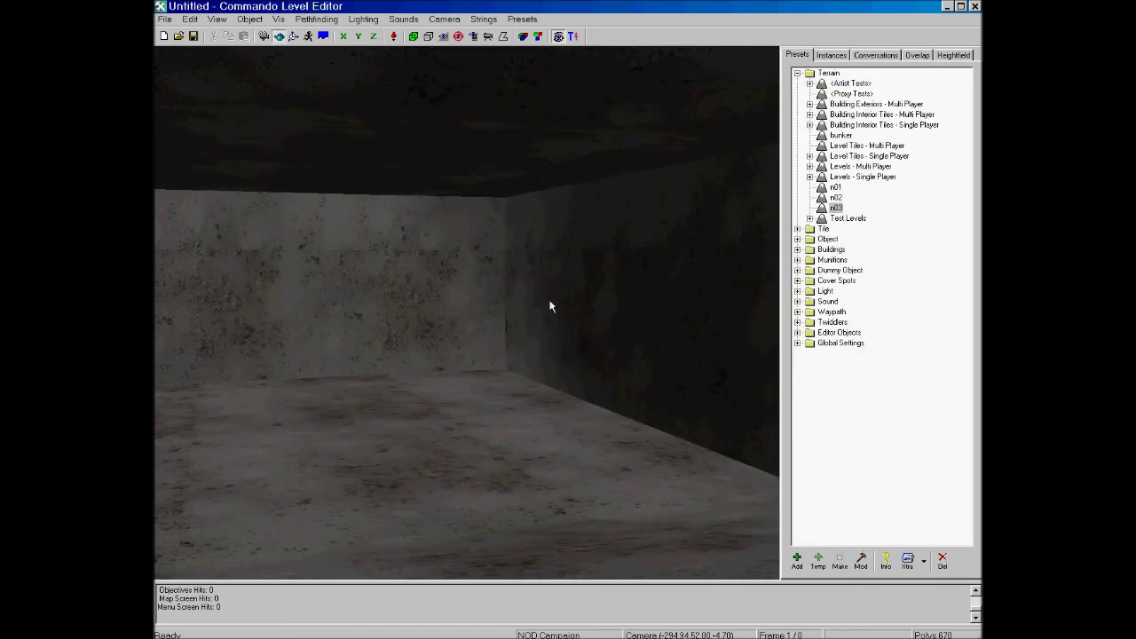
{"action": "key", "text": "w"}
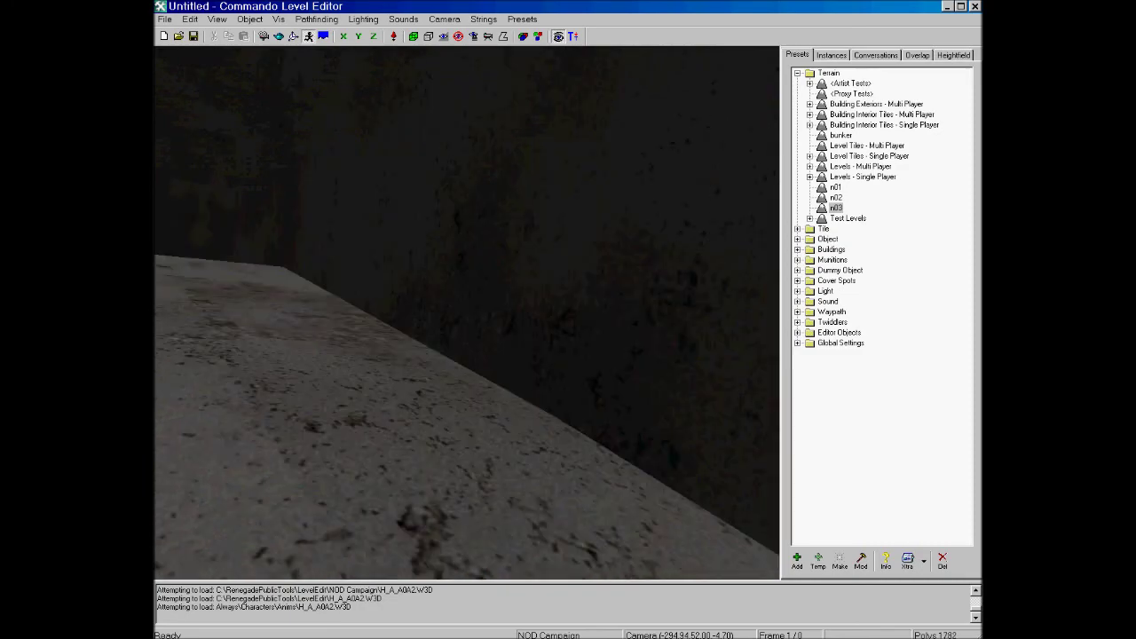